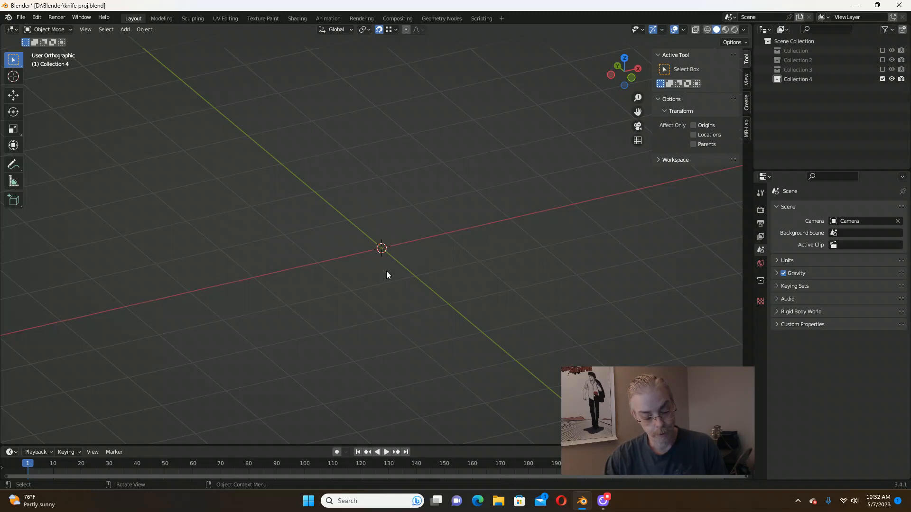
# Add a mesh cylinder with 20 vertices, 1 m radius and 5 m depth at the origin, rotated 90° about Y.
pyautogui.hotkey('shift', 'a')
pyautogui.moveTo(386, 266)
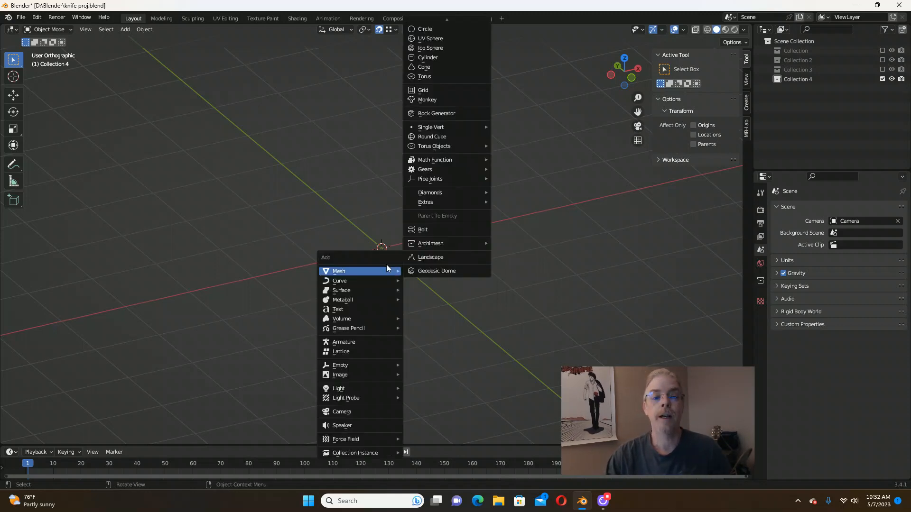
pyautogui.press('Escape')
pyautogui.hotkey('shift', 'a')
pyautogui.moveTo(252, 272)
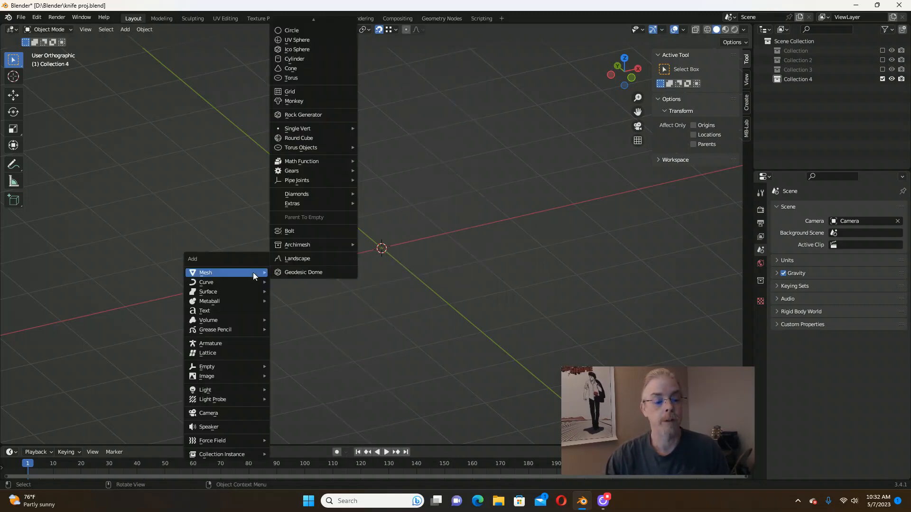
pyautogui.click(295, 59)
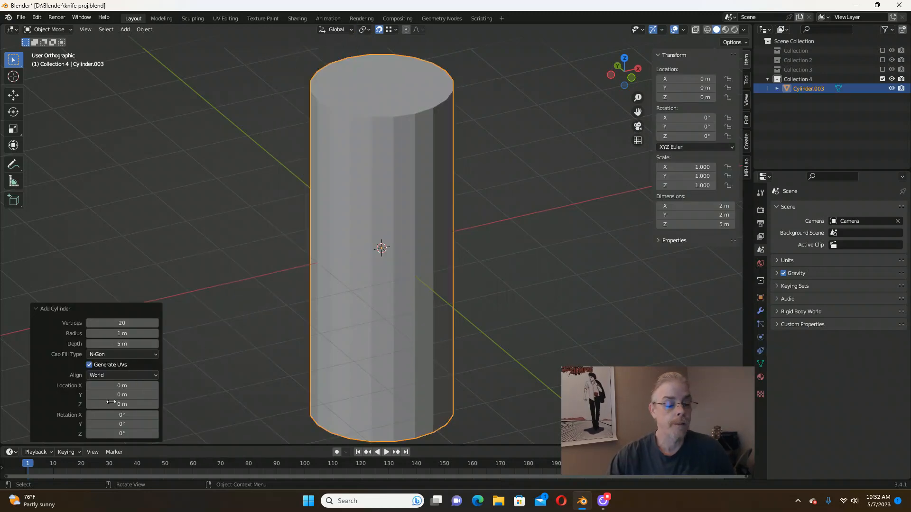
pyautogui.click(120, 425)
pyautogui.write('90')
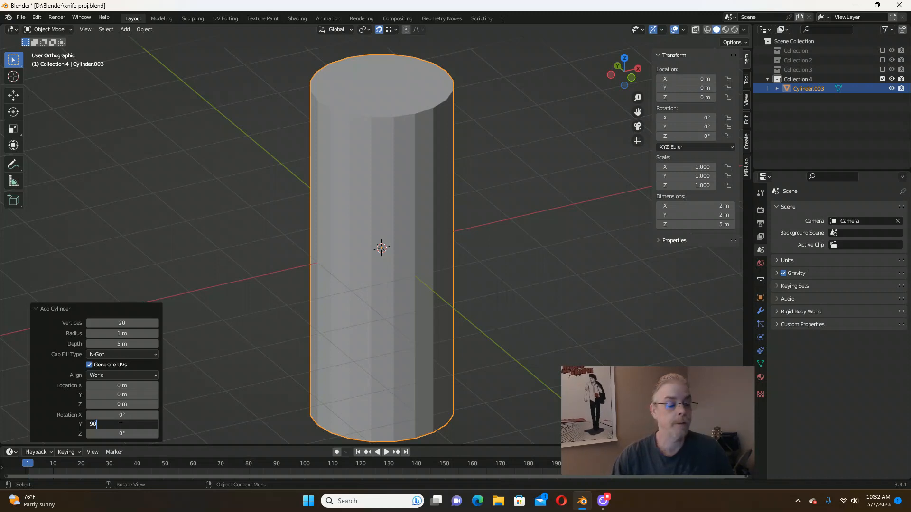
pyautogui.press('Return')
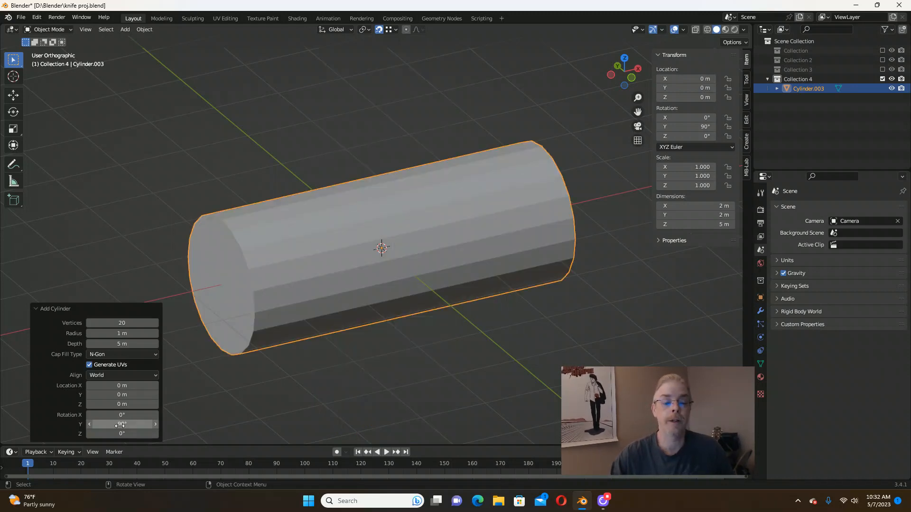
# Examine the horizontal cylinder from several angles, along with its creation settings and rotation values.
pyautogui.scroll(-3, 295, 372)
pyautogui.moveTo(293, 320)
pyautogui.mouseDown(button='middle')
pyautogui.moveTo(391, 284)
pyautogui.moveTo(283, 306)
pyautogui.mouseUp(button='middle')
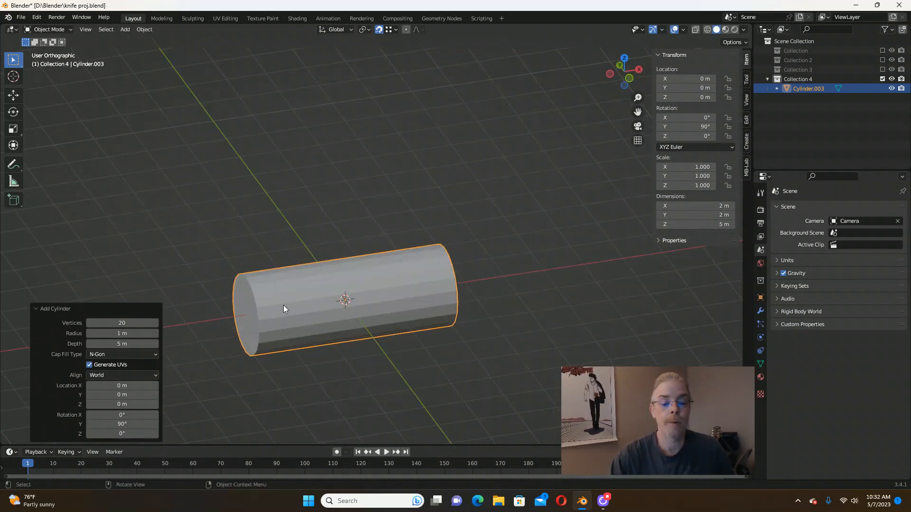
pyautogui.scroll(-3, 385, 273)
pyautogui.moveTo(471, 293); pyautogui.dragTo(426, 284, button='middle')
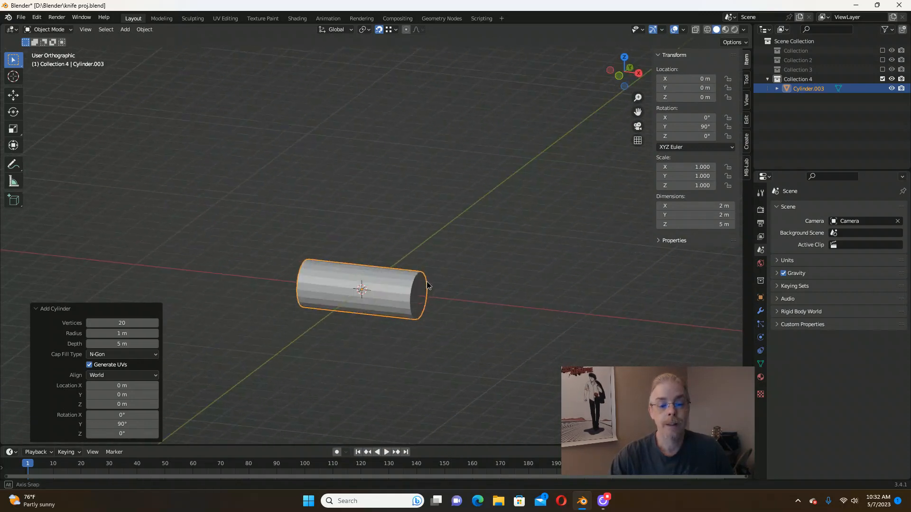
pyautogui.scroll(-4, 422, 287)
pyautogui.scroll(4, 352, 351)
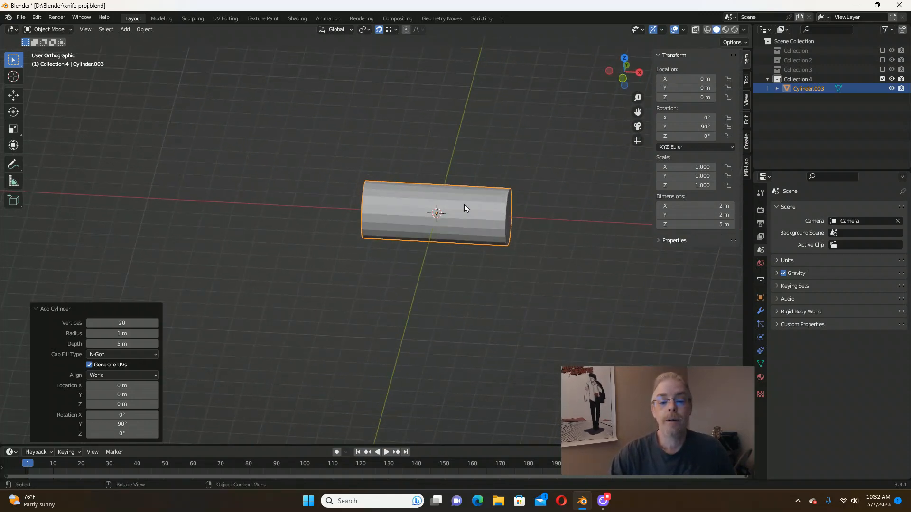
pyautogui.scroll(5, 463, 207)
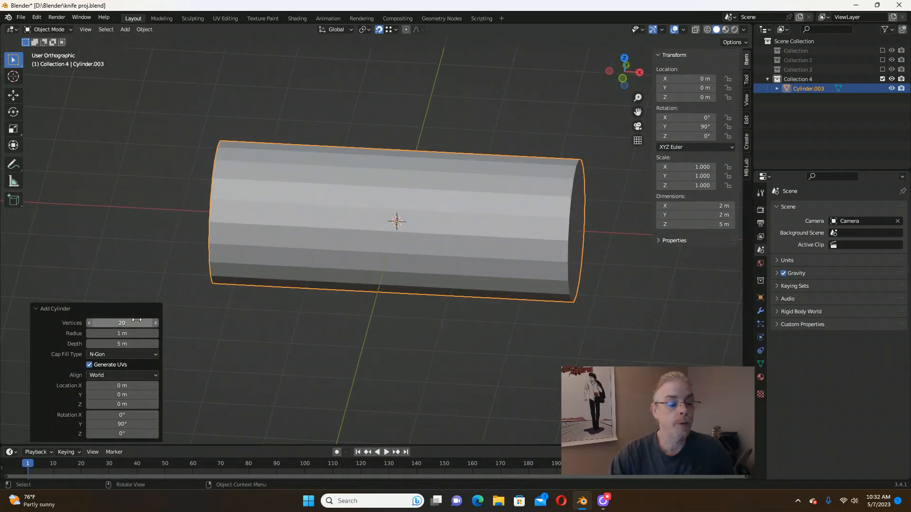
pyautogui.moveTo(342, 280); pyautogui.dragTo(391, 257, button='middle')
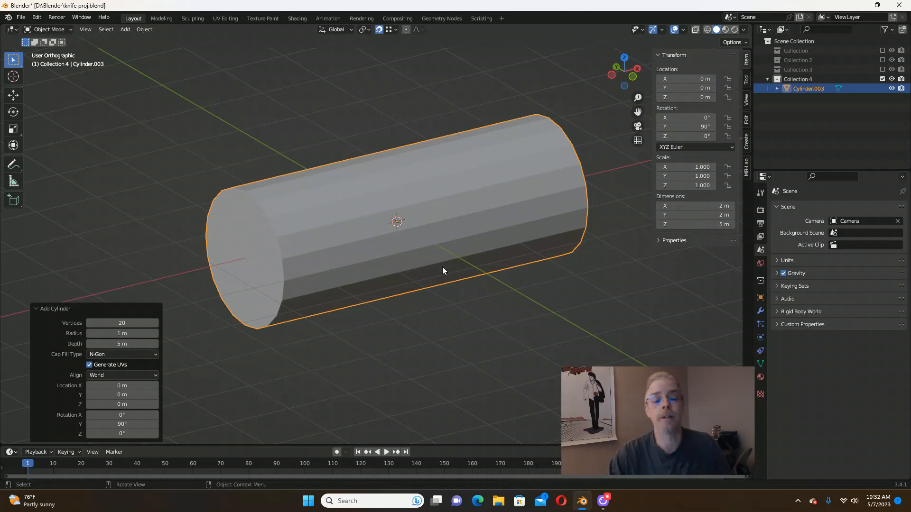
pyautogui.moveTo(445, 291); pyautogui.dragTo(417, 292, button='middle')
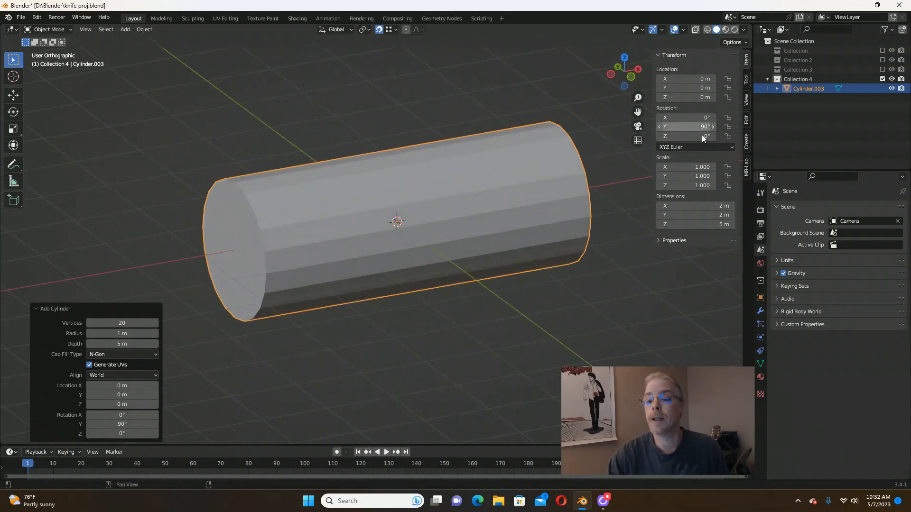
# Apply the cylinder's rotation so the 90° Y turn is baked into its mesh.
pyautogui.scroll(-5, 447, 232)
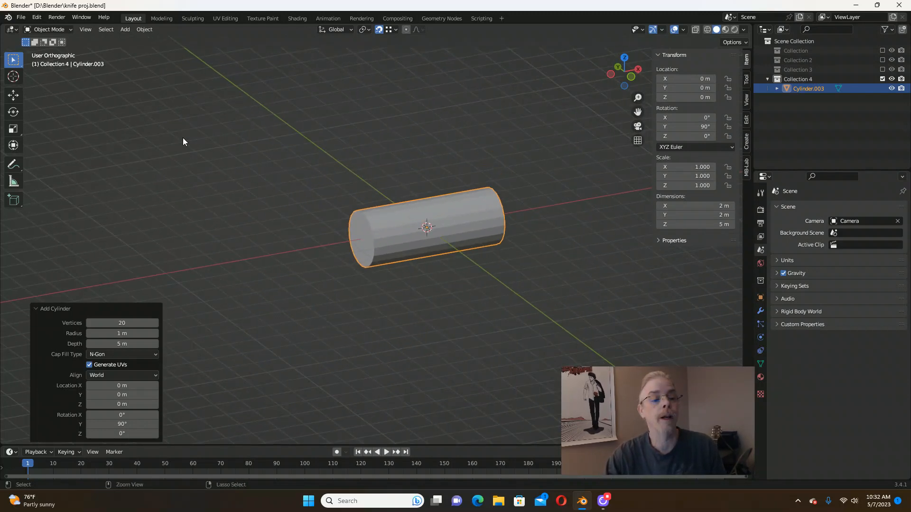
pyautogui.hotkey('ctrl', 'a')
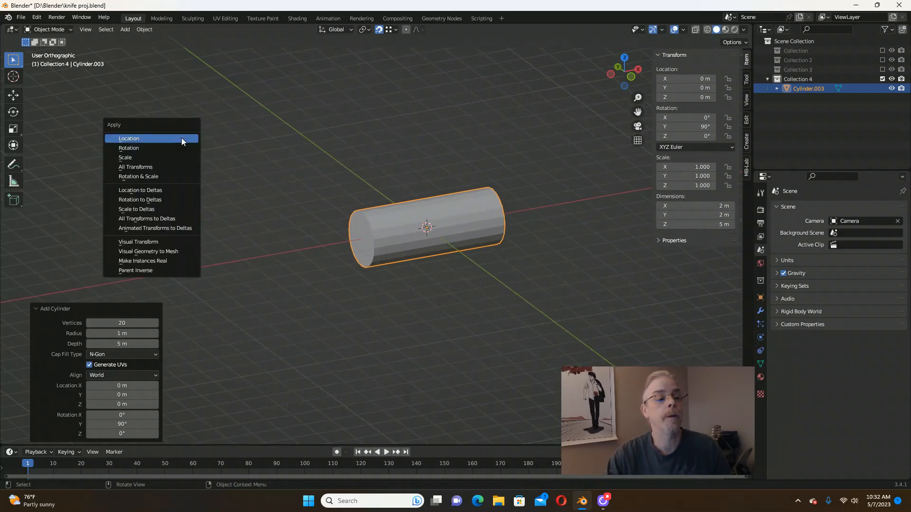
pyautogui.click(129, 148)
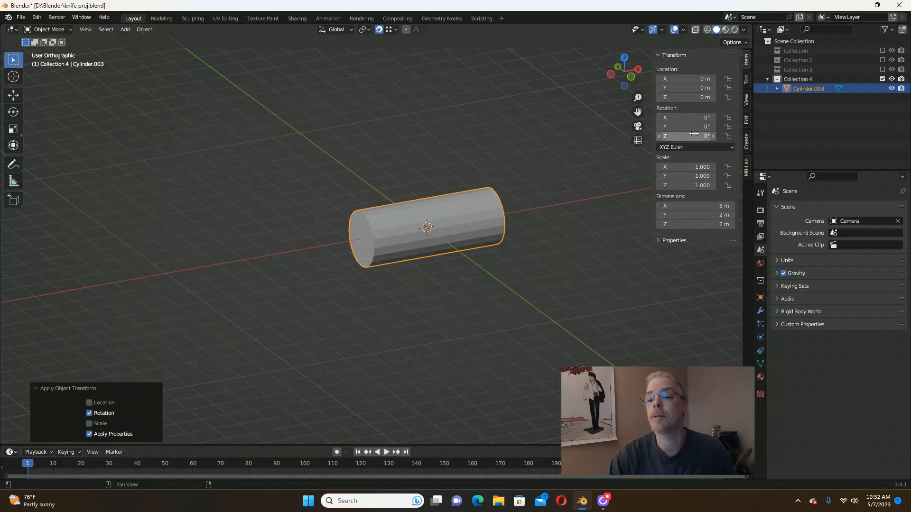
# Duplicate the cylinder and offset the copy about -5.37 m along the global Y axis.
pyautogui.moveTo(453, 256); pyautogui.dragTo(412, 269, button='middle')
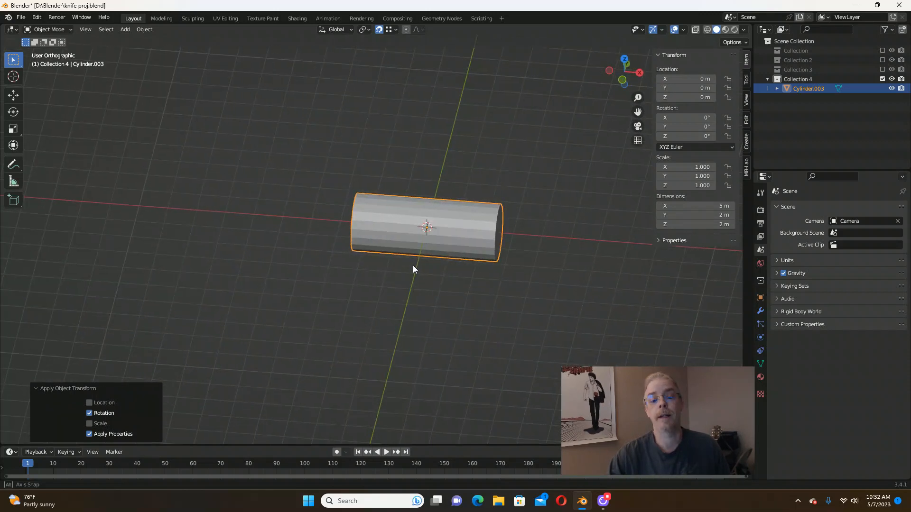
pyautogui.moveTo(441, 238)
pyautogui.mouseDown(button='middle')
pyautogui.moveTo(423, 239)
pyautogui.moveTo(479, 232)
pyautogui.moveTo(449, 233)
pyautogui.mouseUp(button='middle')
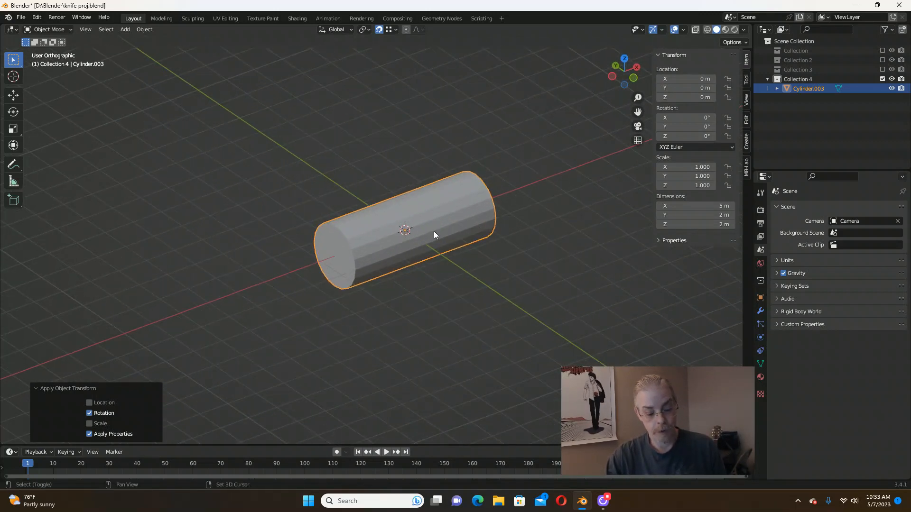
pyautogui.hotkey('shift', 'd')
pyautogui.press('y')
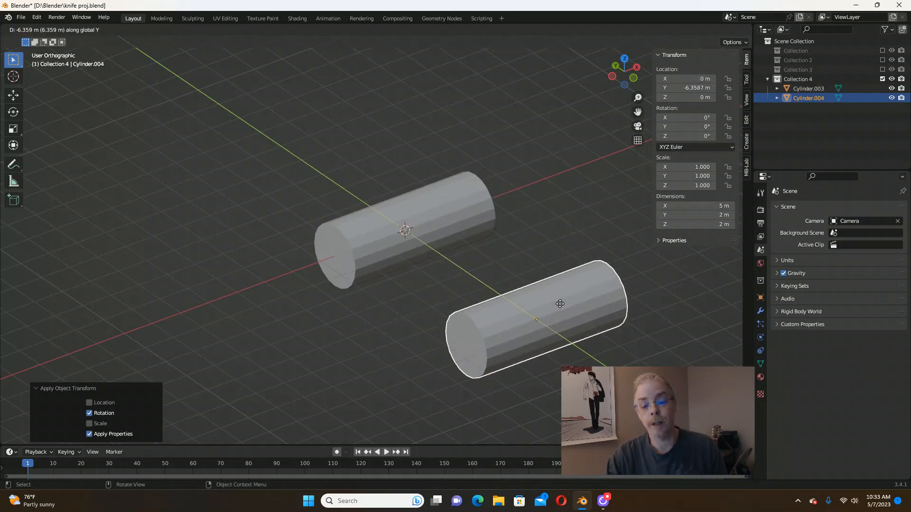
pyautogui.click(528, 309)
# Set the duplicate cylinder's Z rotation to 90° and apply that rotation.
pyautogui.click(698, 127)
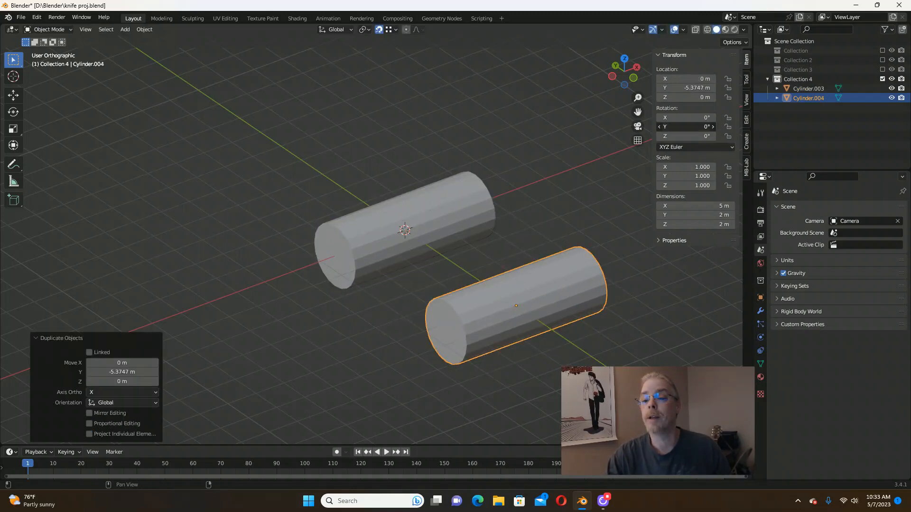
pyautogui.click(686, 136)
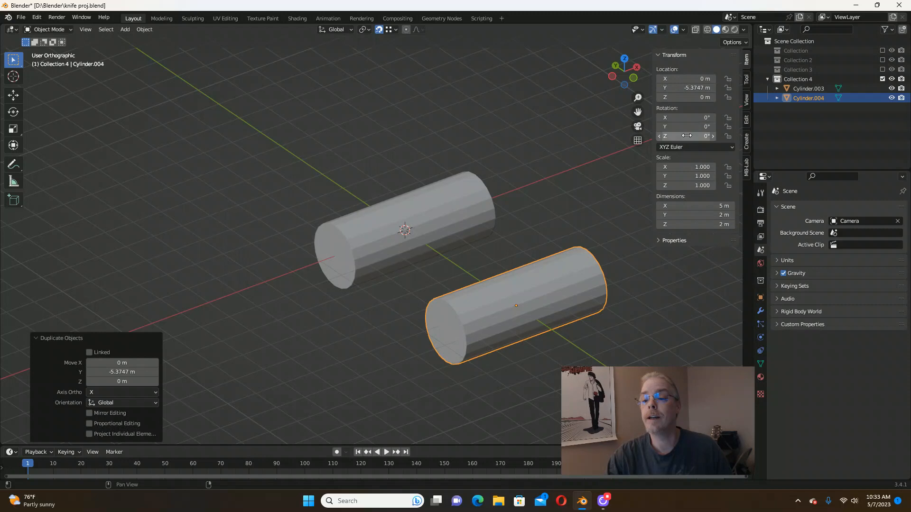
pyautogui.write('90')
pyautogui.press('Return')
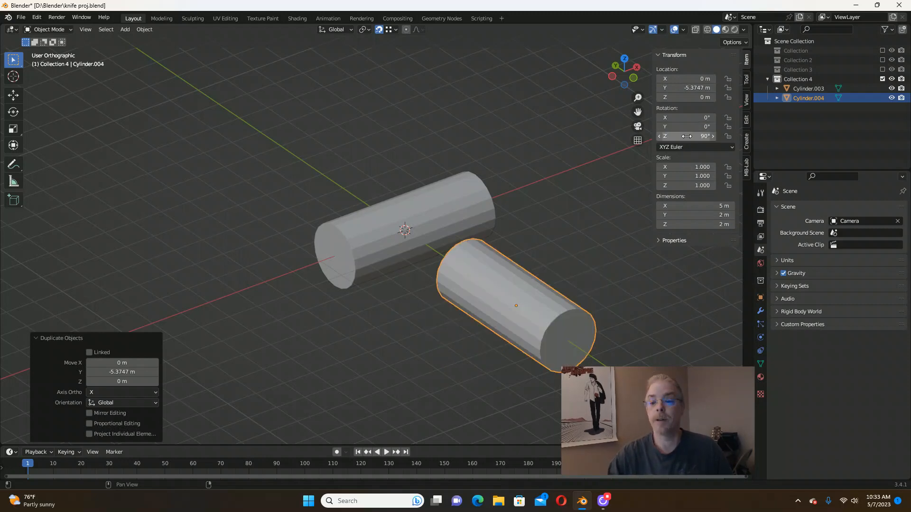
pyautogui.hotkey('ctrl', 'a')
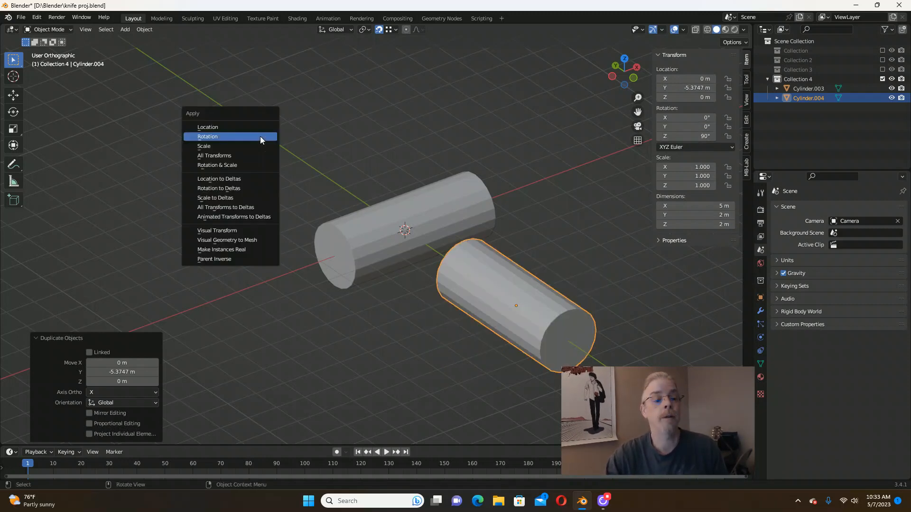
pyautogui.click(260, 135)
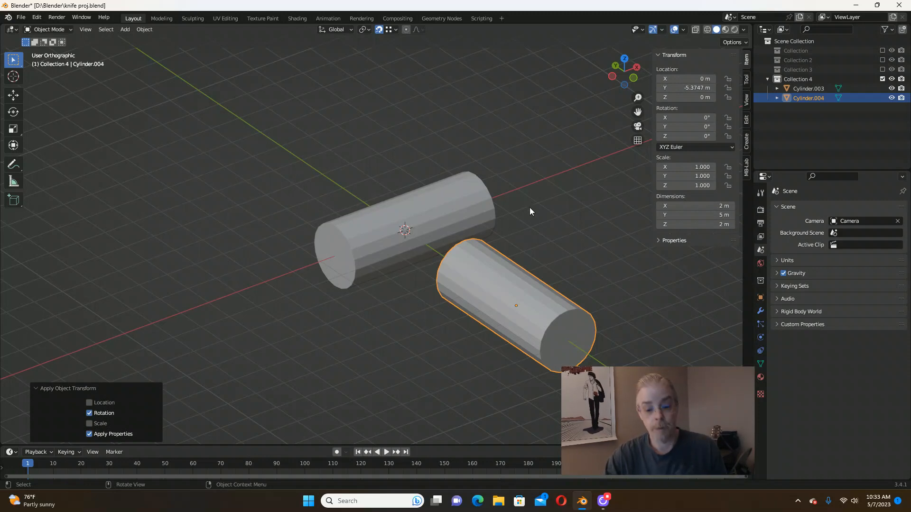
# Scale the duplicate cylinder uniformly to about 0.726, judging its size against the first cylinder in X-ray front view.
pyautogui.press('s')
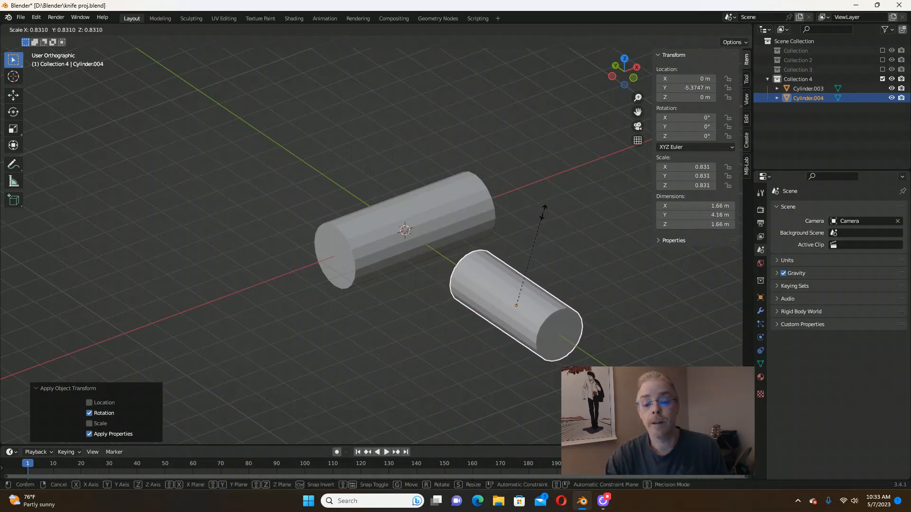
pyautogui.rightClick(543, 212)
pyautogui.press('KP_1')
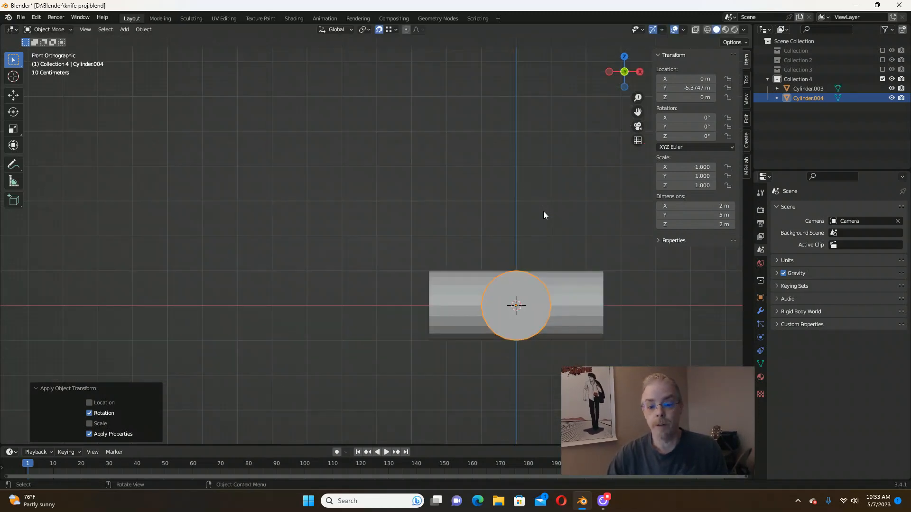
pyautogui.click(695, 29)
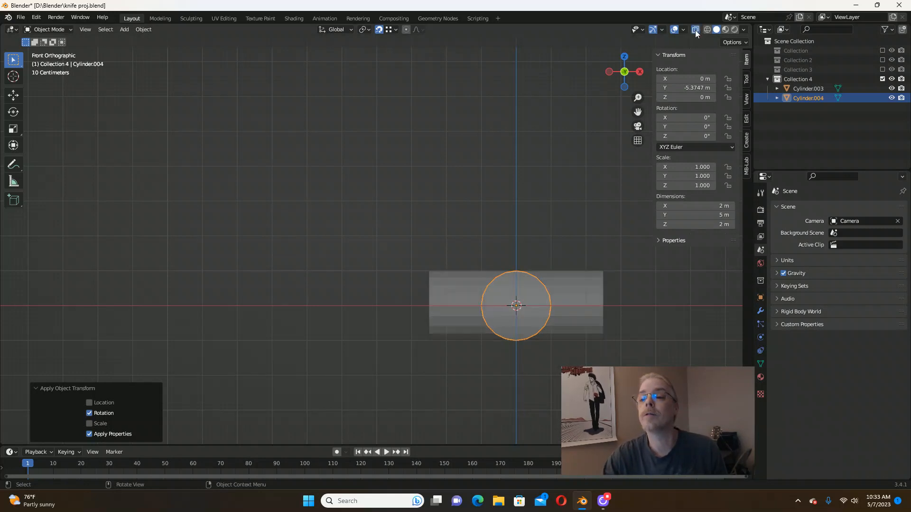
pyautogui.scroll(4, 559, 271)
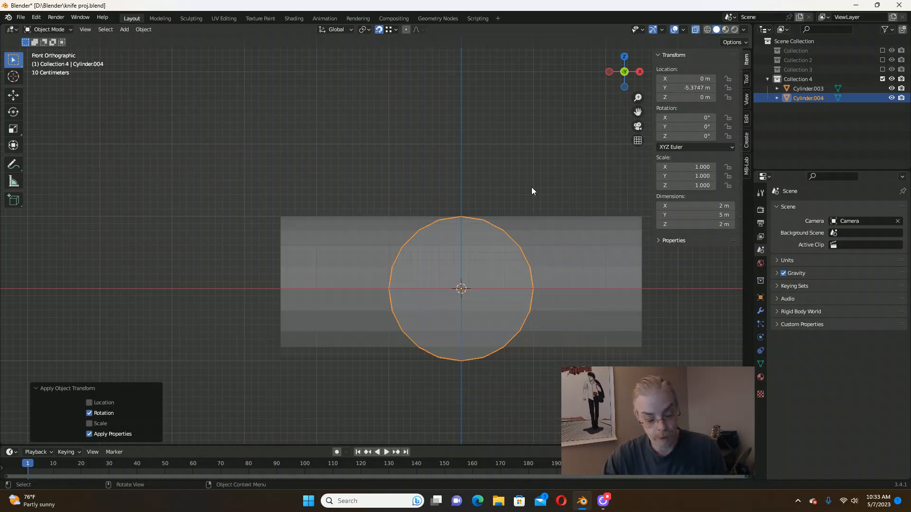
pyautogui.press('s')
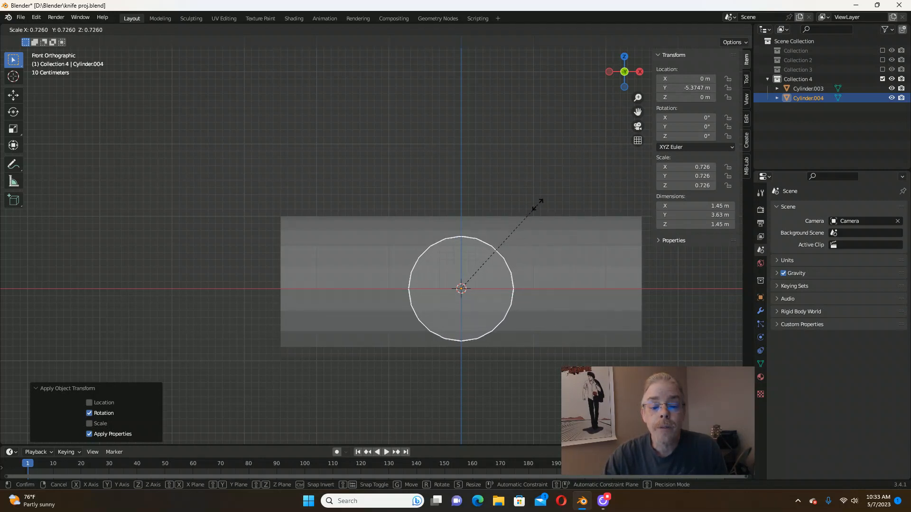
pyautogui.click(539, 202)
pyautogui.moveTo(477, 192); pyautogui.dragTo(498, 211, button='middle')
pyautogui.click(695, 29)
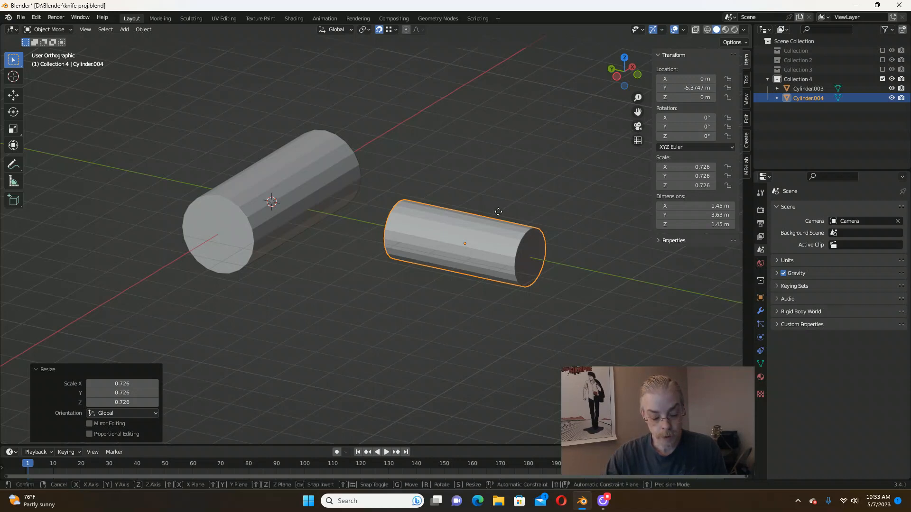
# Move the smaller cylinder about 2.99 m along Y so its end penetrates the side of the larger cylinder.
pyautogui.press('g')
pyautogui.press('y')
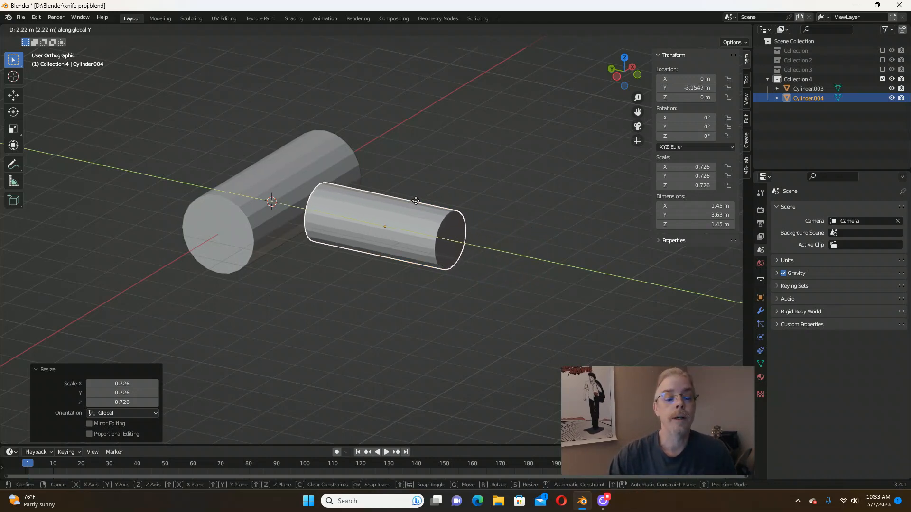
pyautogui.click(388, 198)
# Select the smaller cylinder and add the larger one to the selection as the active object.
pyautogui.moveTo(389, 197)
pyautogui.mouseDown(button='middle')
pyautogui.moveTo(404, 230)
pyautogui.moveTo(394, 206)
pyautogui.mouseUp(button='middle')
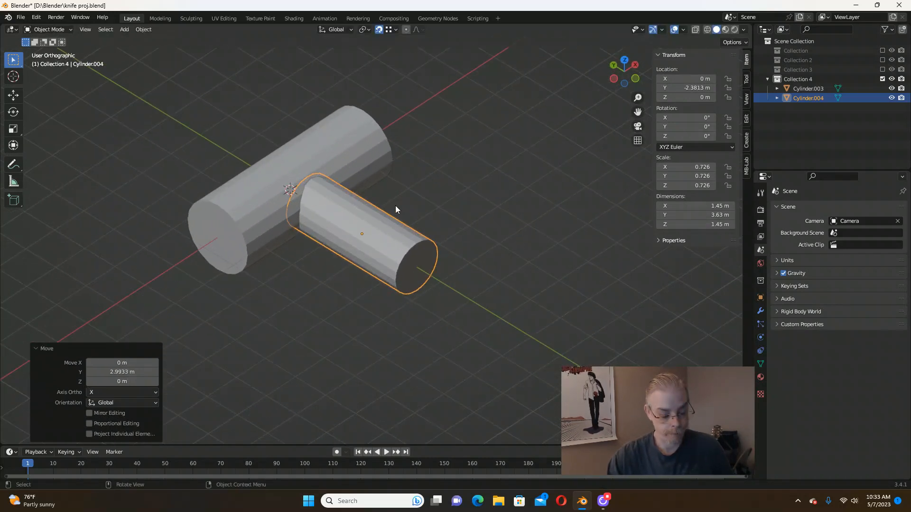
pyautogui.keyDown('ctrl'); pyautogui.click(258, 185); pyautogui.keyUp('ctrl')
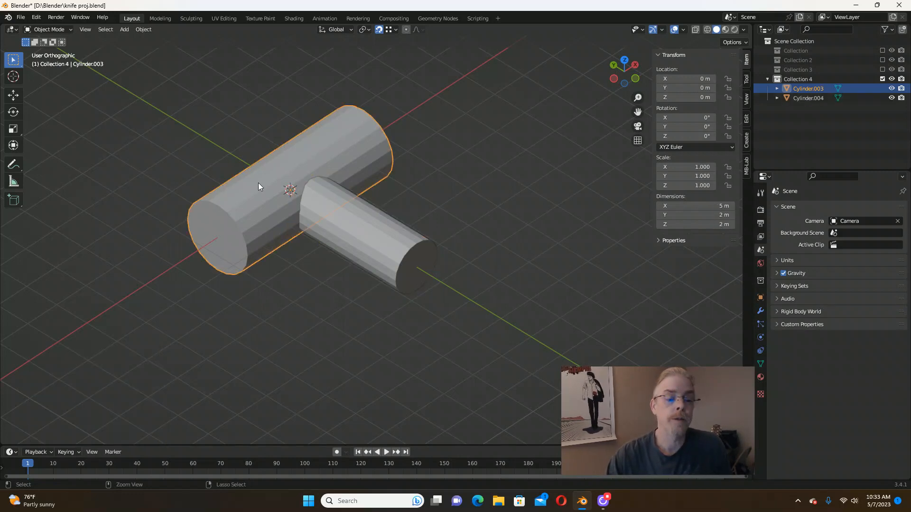
pyautogui.click(371, 248)
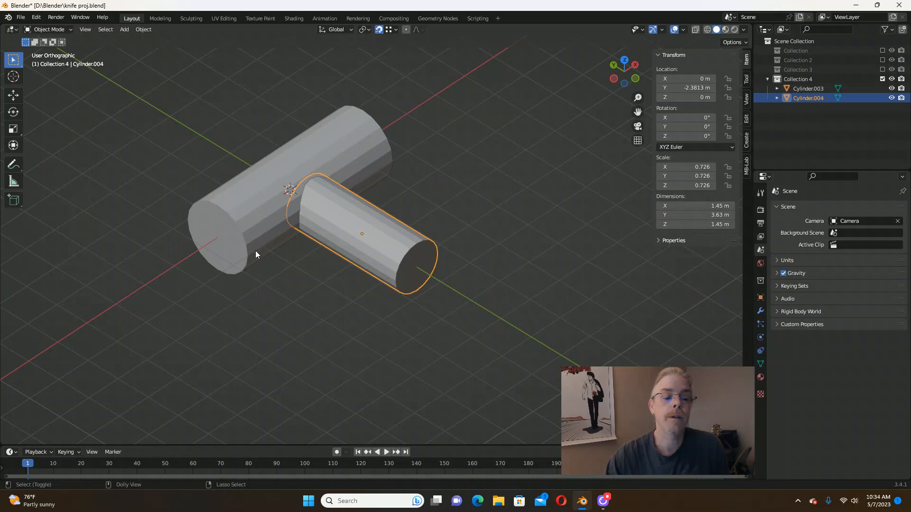
pyautogui.moveTo(329, 227); pyautogui.dragTo(255, 225, button='middle')
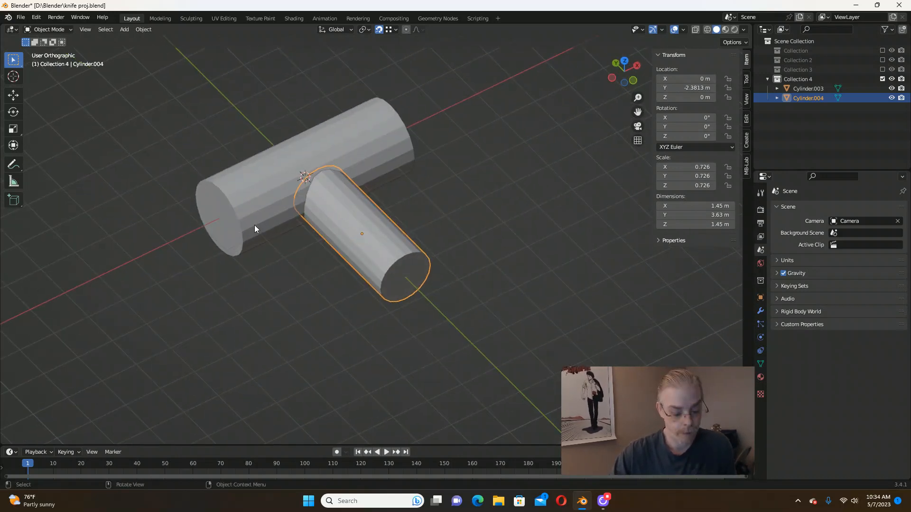
pyautogui.keyDown('shift'); pyautogui.click(266, 203); pyautogui.keyUp('shift')
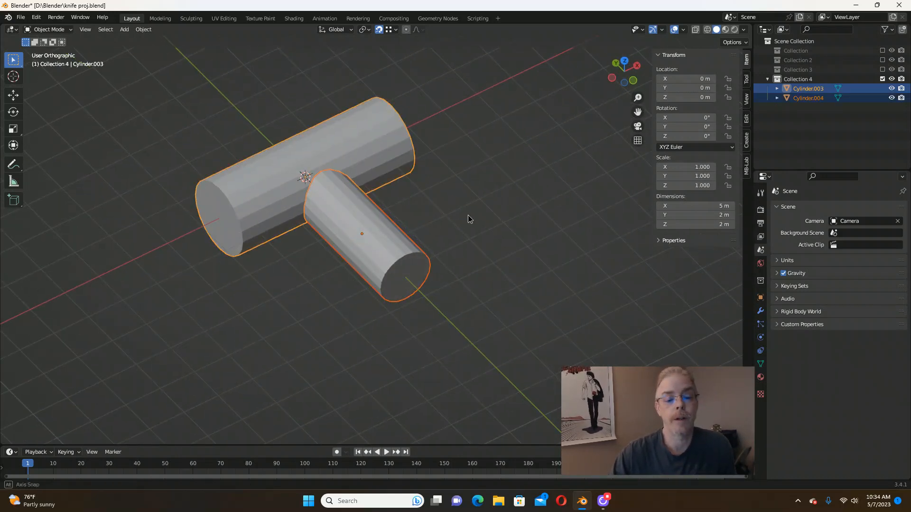
pyautogui.moveTo(468, 215); pyautogui.dragTo(464, 212, button='middle')
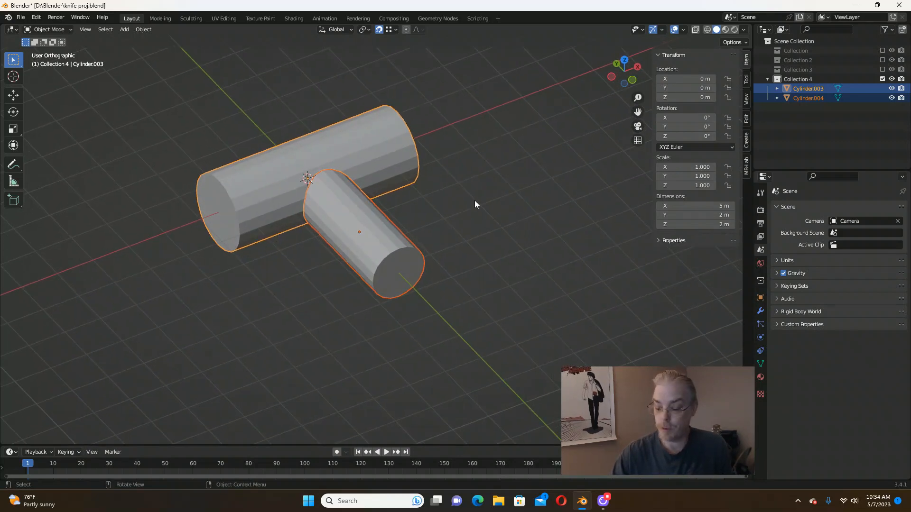
# Combine the two selected cylinders with a Bool Tool Brush Boolean union, using the larger cylinder as the canvas.
pyautogui.click(746, 80)
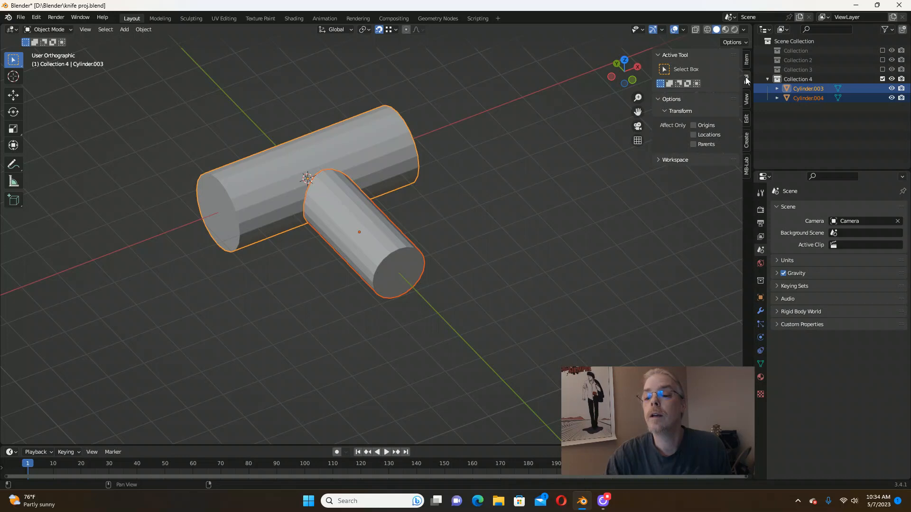
pyautogui.click(746, 122)
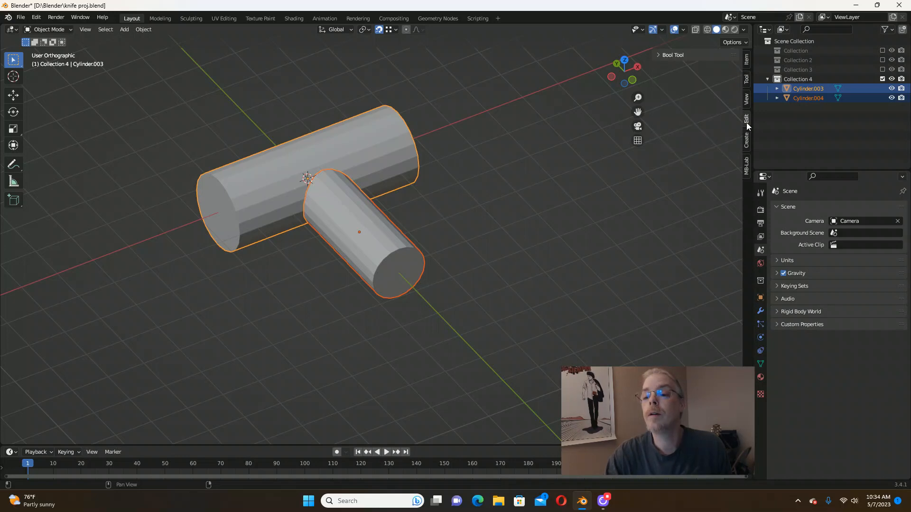
pyautogui.click(662, 56)
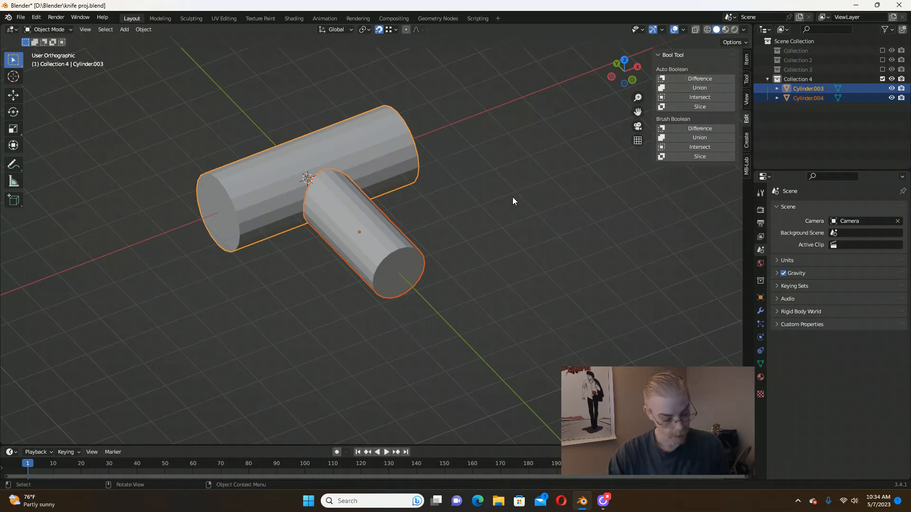
pyautogui.press('ctrl+KP_Add')
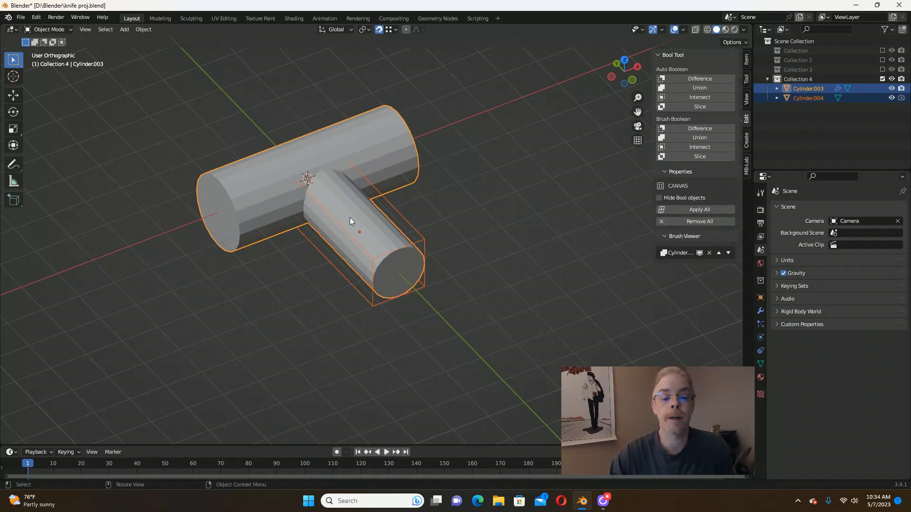
# Select the smaller cylinder's union brush and try moving it freely.
pyautogui.moveTo(349, 218); pyautogui.dragTo(416, 209, button='middle')
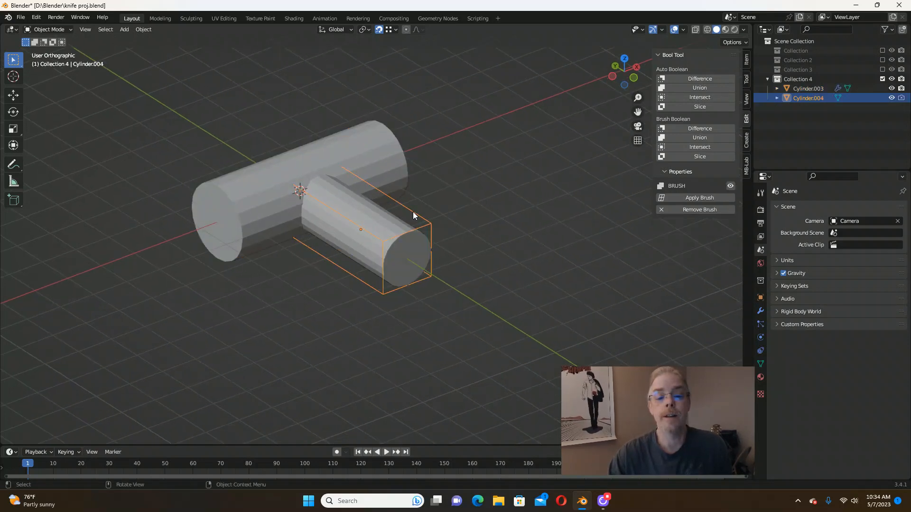
pyautogui.click(413, 211)
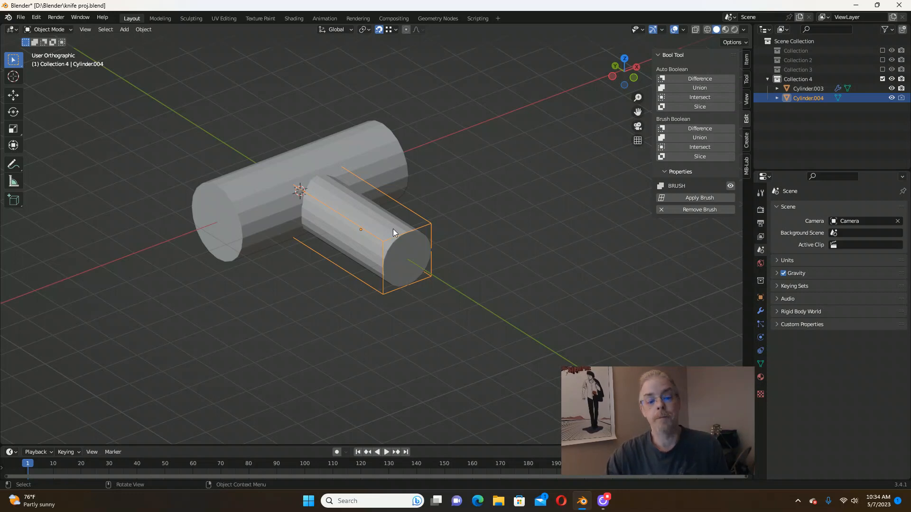
pyautogui.moveTo(393, 233); pyautogui.dragTo(371, 238, button='middle')
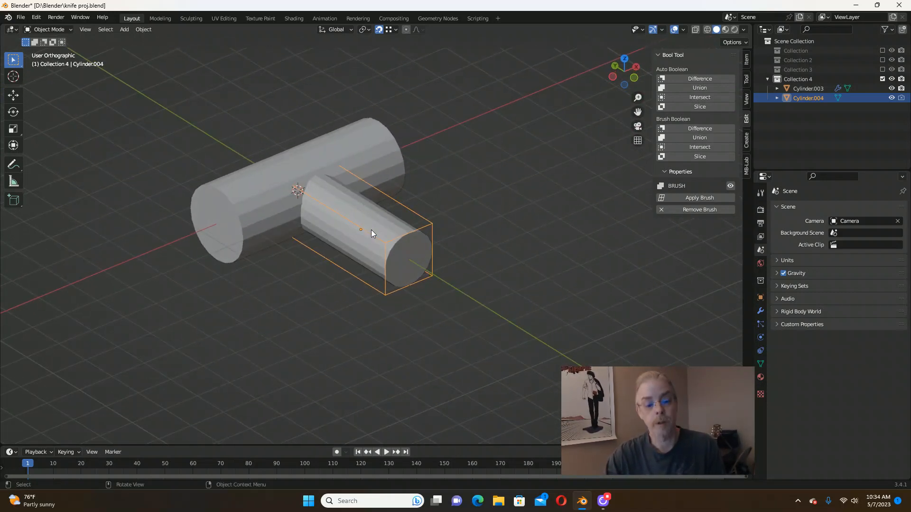
pyautogui.press('g')
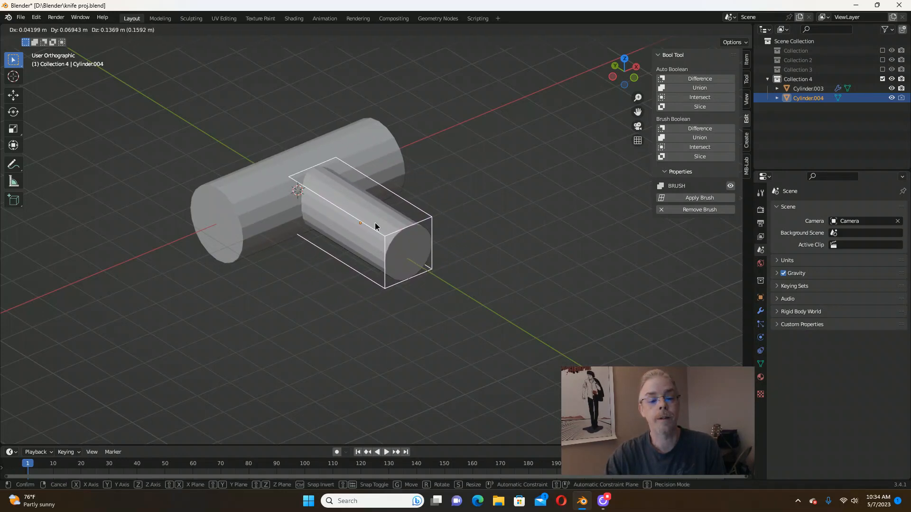
pyautogui.click(382, 237)
pyautogui.moveTo(401, 230); pyautogui.dragTo(491, 207, button='middle')
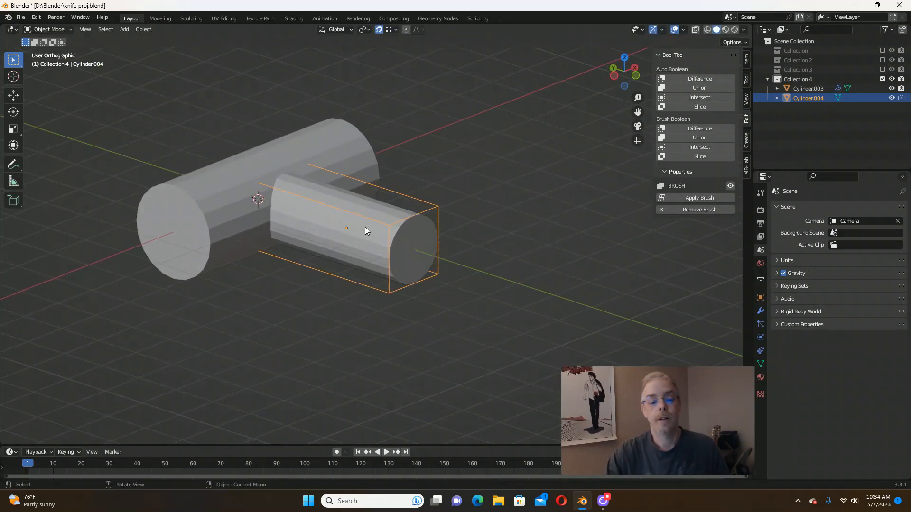
# Examine the smaller cylinder's Visibility, Ray Visibility and Viewport Display settings in its object properties.
pyautogui.click(761, 298)
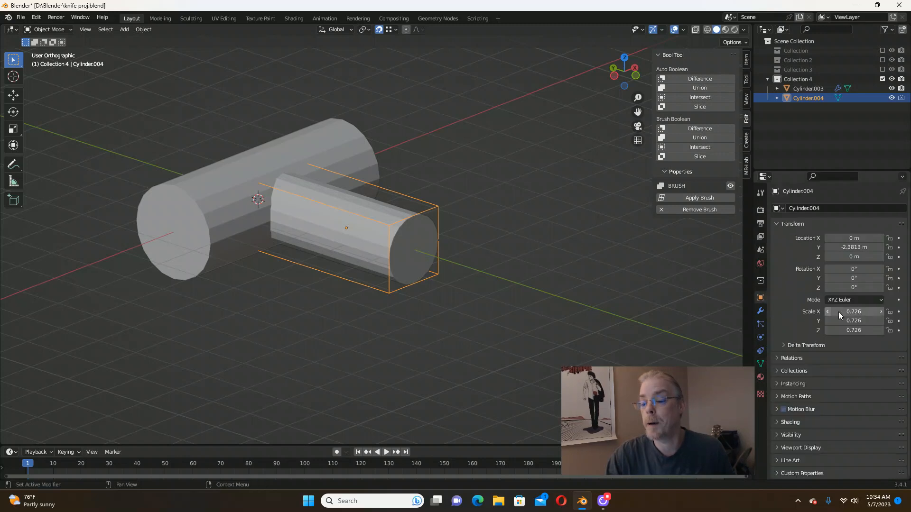
pyautogui.click(775, 435)
pyautogui.scroll(-6, 793, 429)
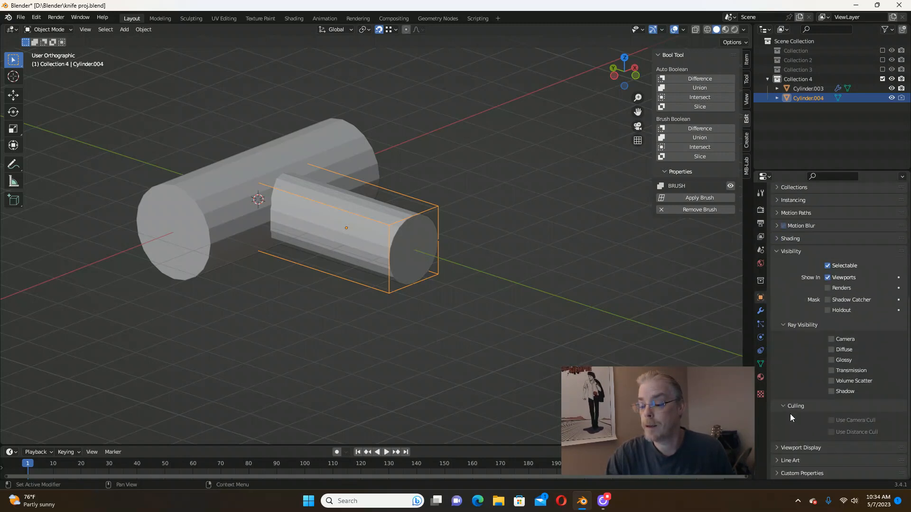
pyautogui.click(778, 448)
pyautogui.scroll(-6, 788, 411)
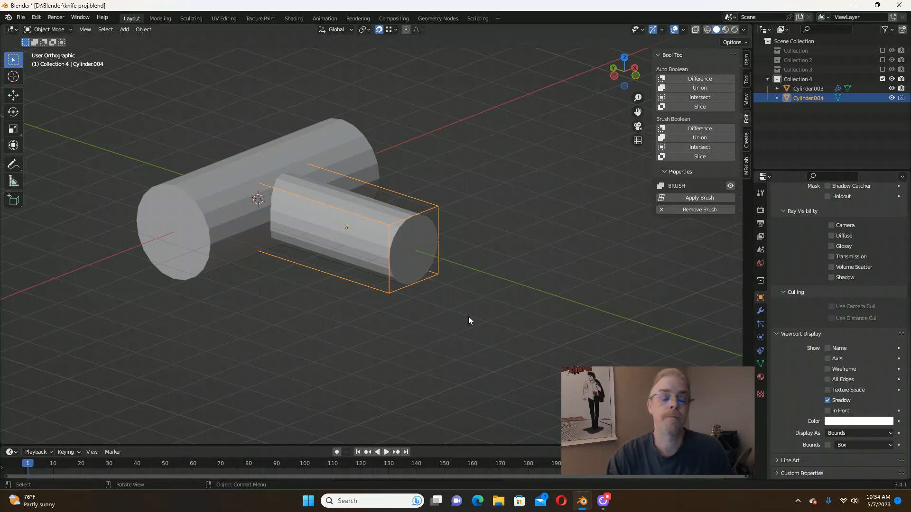
pyautogui.moveTo(469, 316); pyautogui.dragTo(452, 234, button='middle')
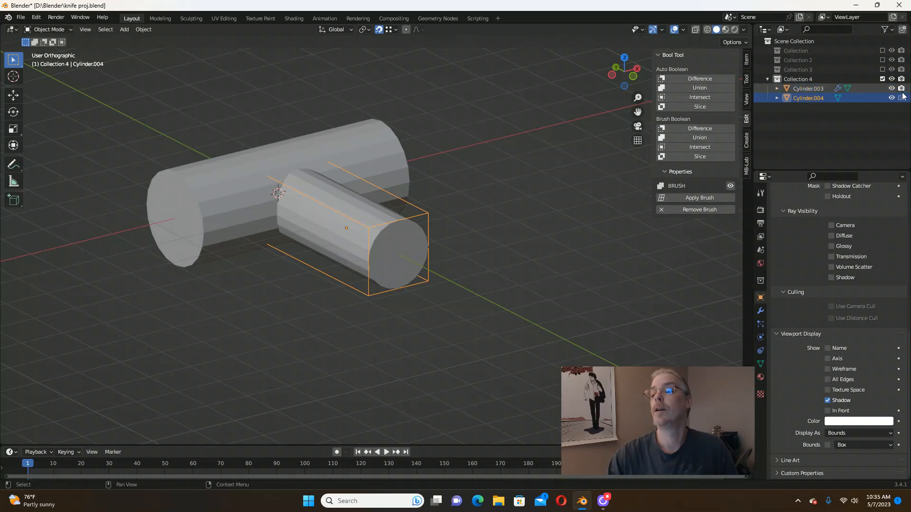
# Hide the smaller cylinder's brush object, Cylinder.004, in the viewport.
pyautogui.click(892, 101)
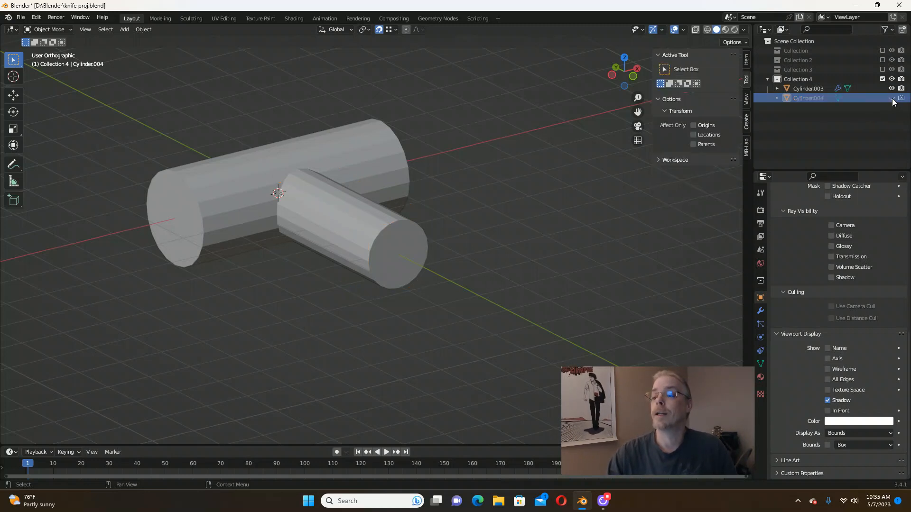
pyautogui.moveTo(323, 208); pyautogui.dragTo(281, 197, button='middle')
pyautogui.scroll(5, 274, 200)
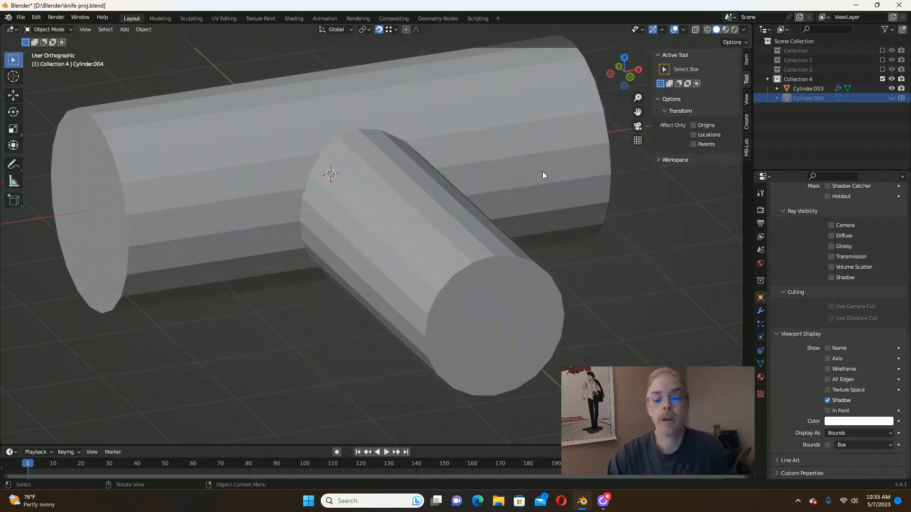
# Select the larger cylinder, Cylinder.003, and apply its BTool_Cylinder.004 union modifier.
pyautogui.click(420, 187)
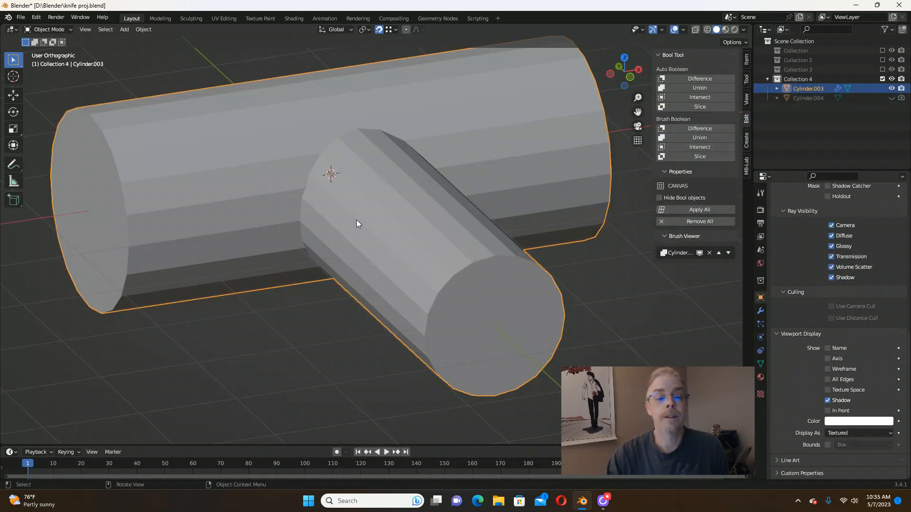
pyautogui.scroll(-1, 357, 223)
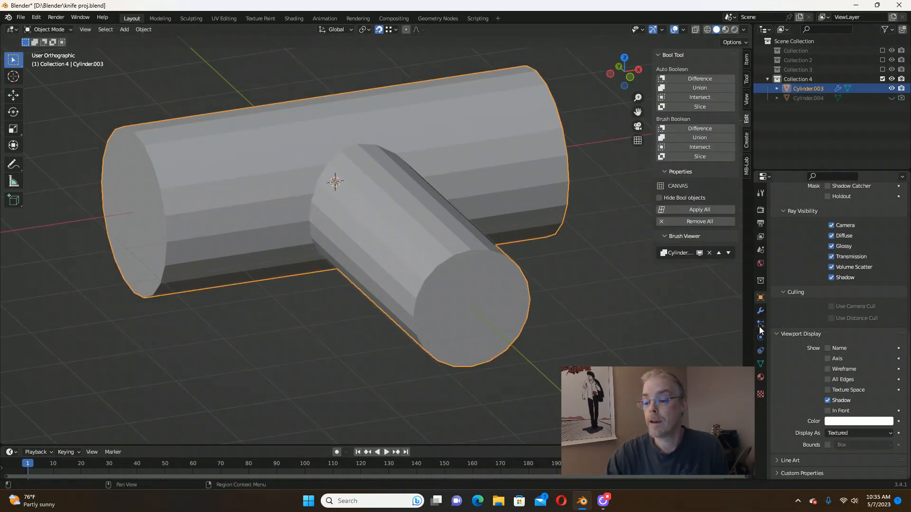
pyautogui.click(761, 311)
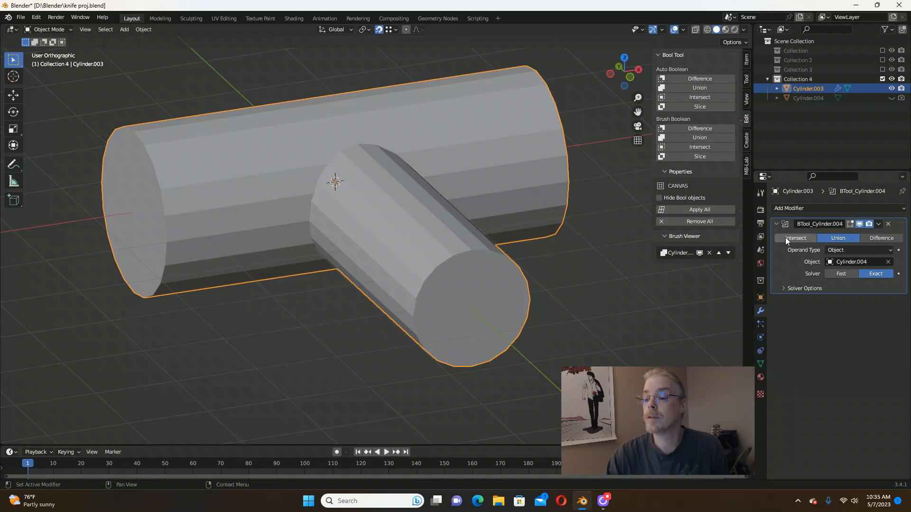
pyautogui.click(879, 225)
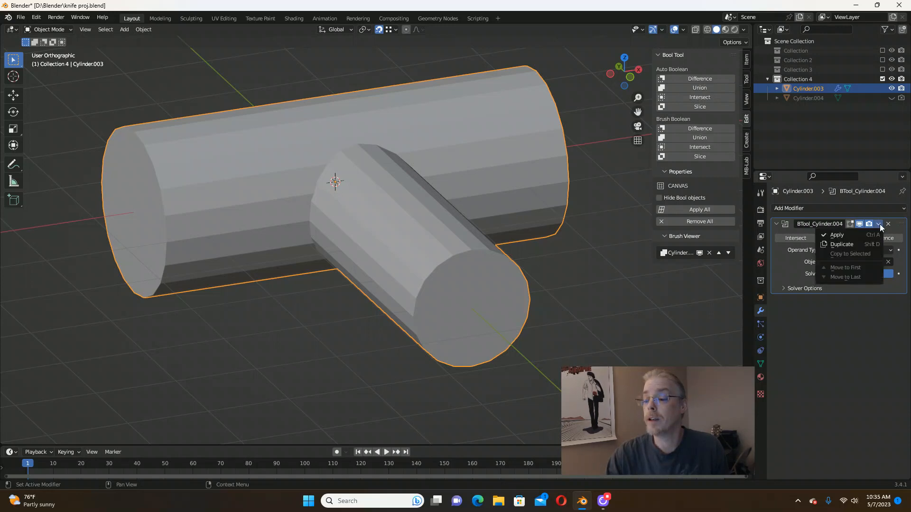
pyautogui.click(837, 235)
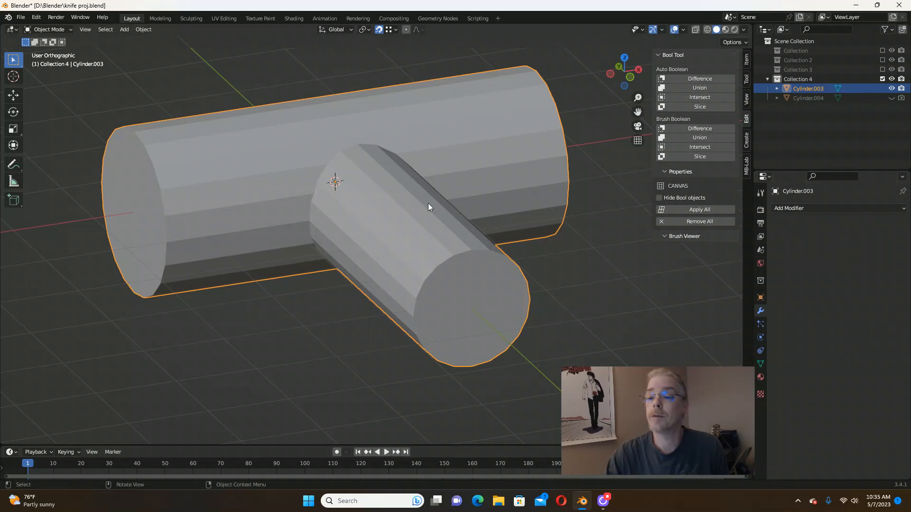
# Enter Edit Mode on the merged cylinders and switch to vertex selection.
pyautogui.moveTo(428, 206)
pyautogui.mouseDown(button='middle')
pyautogui.moveTo(474, 192)
pyautogui.moveTo(446, 199)
pyautogui.mouseUp(button='middle')
pyautogui.press('Tab')
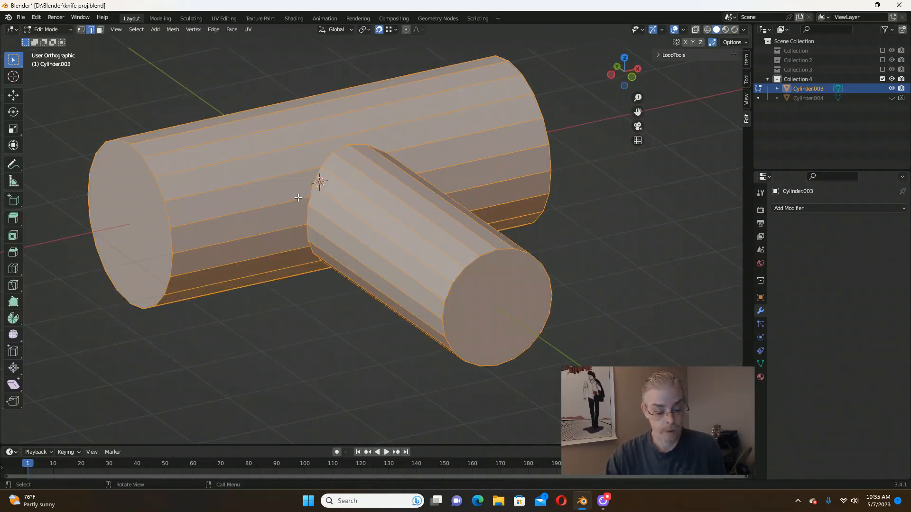
pyautogui.press('1')
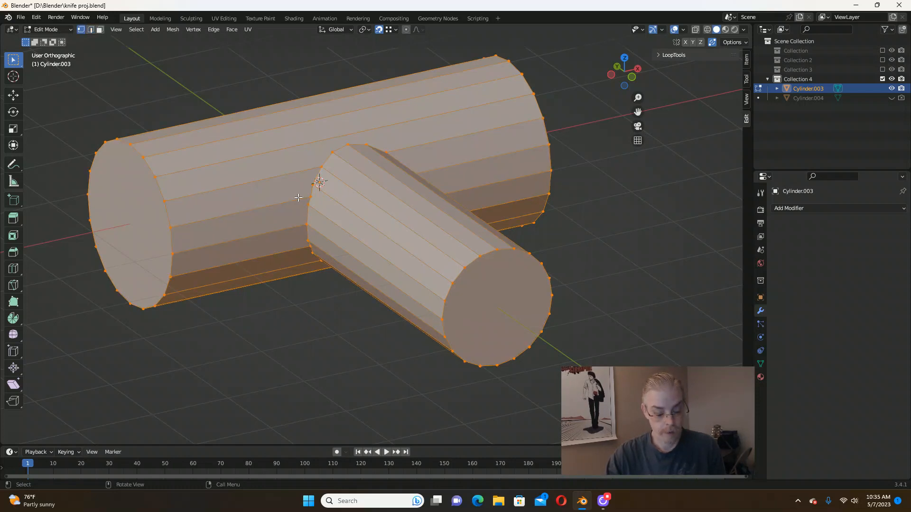
# Examine the vertices and edges along the seam where the smaller cylinder meets the larger one.
pyautogui.scroll(5, 296, 202)
pyautogui.scroll(-2, 340, 198)
pyautogui.moveTo(365, 204); pyautogui.dragTo(372, 176, button='middle')
pyautogui.scroll(-3, 372, 176)
pyautogui.moveTo(405, 207); pyautogui.dragTo(415, 170, button='middle')
pyautogui.scroll(4, 360, 195)
pyautogui.scroll(-3, 399, 172)
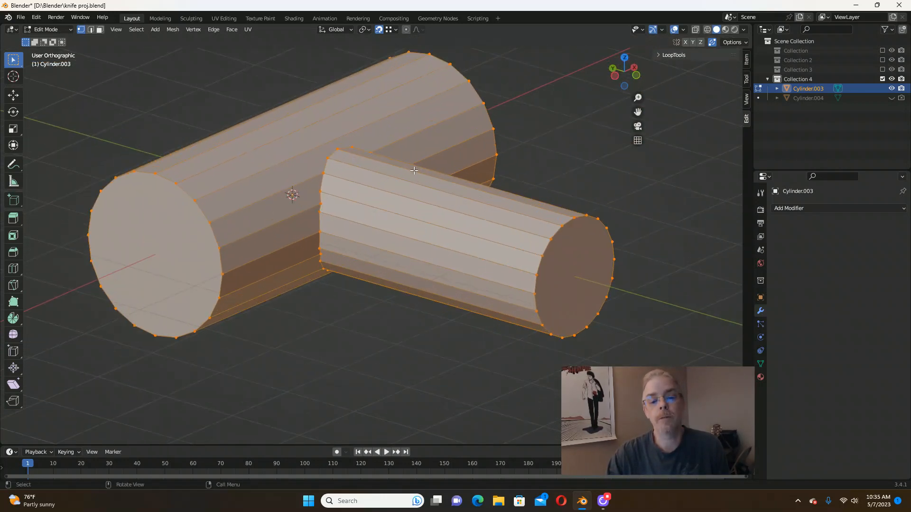
pyautogui.scroll(-2, 414, 170)
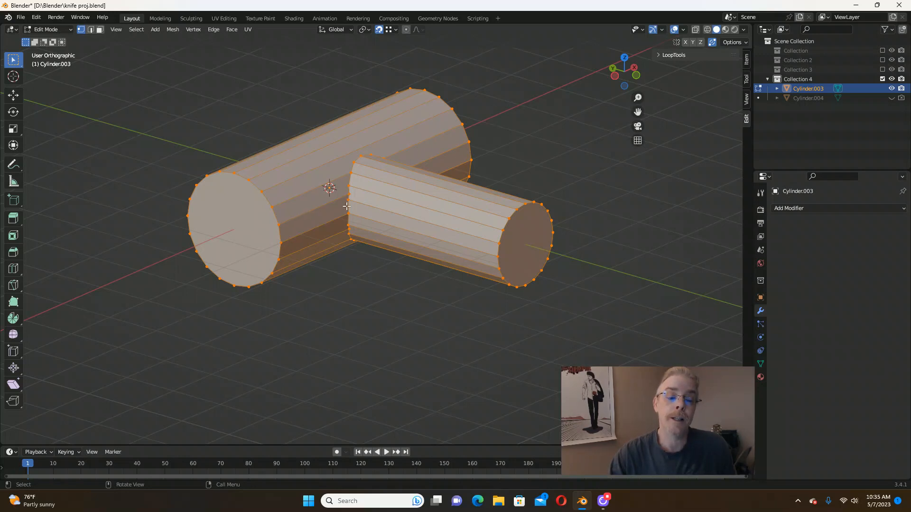
pyautogui.moveTo(347, 206); pyautogui.dragTo(448, 197, button='middle')
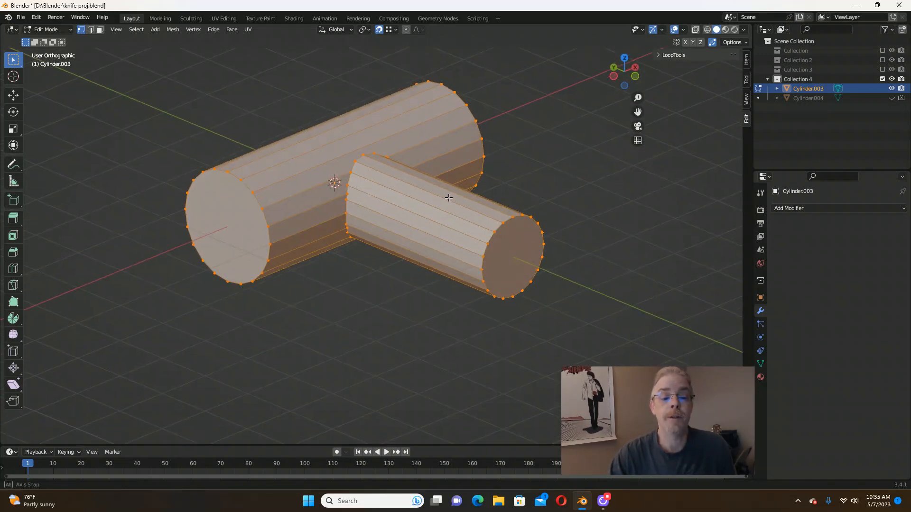
pyautogui.scroll(5, 340, 200)
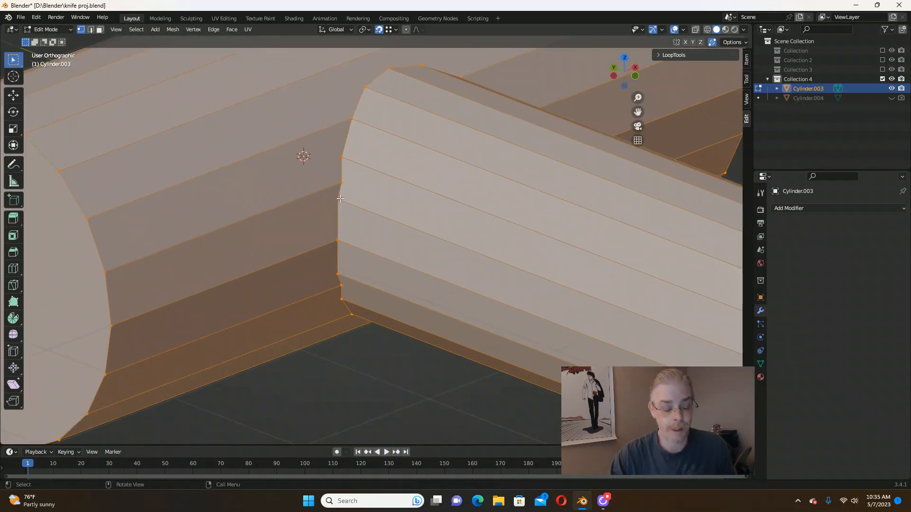
pyautogui.moveTo(340, 199)
pyautogui.mouseDown(button='middle')
pyautogui.moveTo(414, 178)
pyautogui.moveTo(335, 188)
pyautogui.mouseUp(button='middle')
pyautogui.click(336, 196)
pyautogui.scroll(-5, 369, 191)
pyautogui.scroll(3, 365, 192)
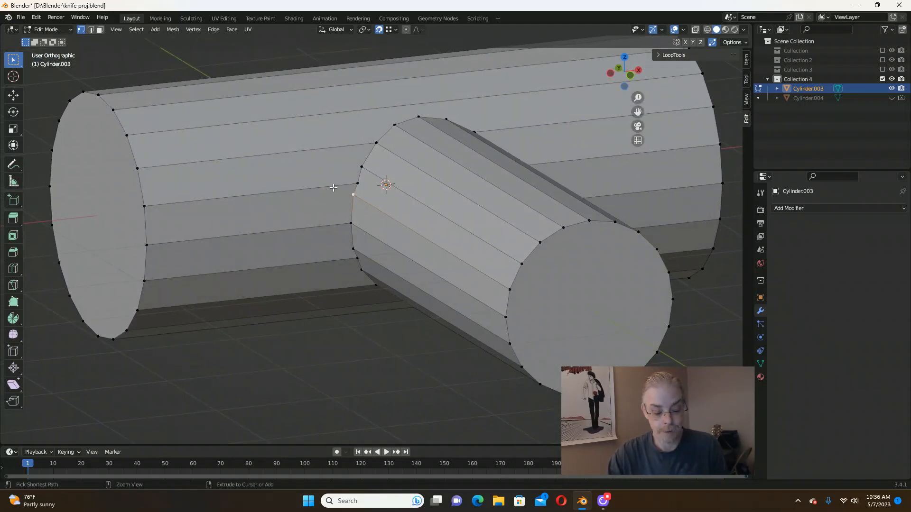
# Add one loop cut across the larger cylinder near the smaller one, sliding it to a factor of about 0.345.
pyautogui.hotkey('ctrl', 'r')
pyautogui.click(293, 115)
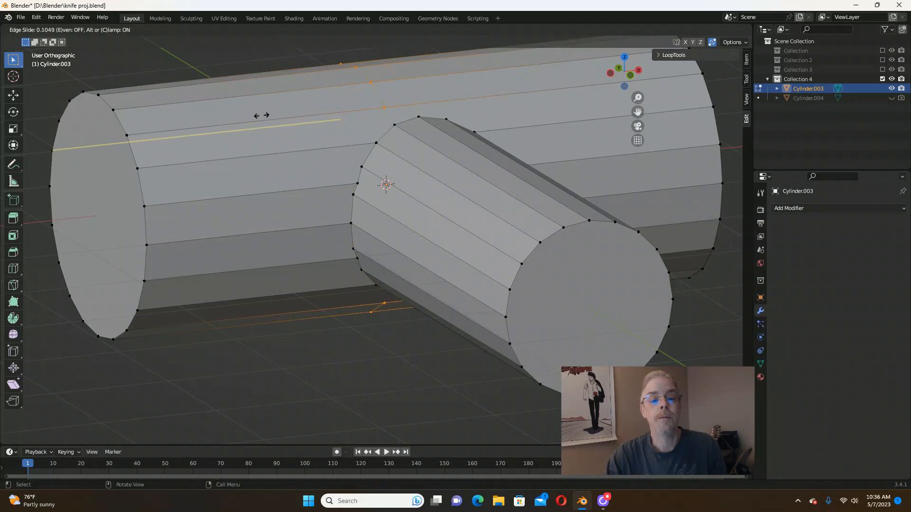
pyautogui.click(272, 125)
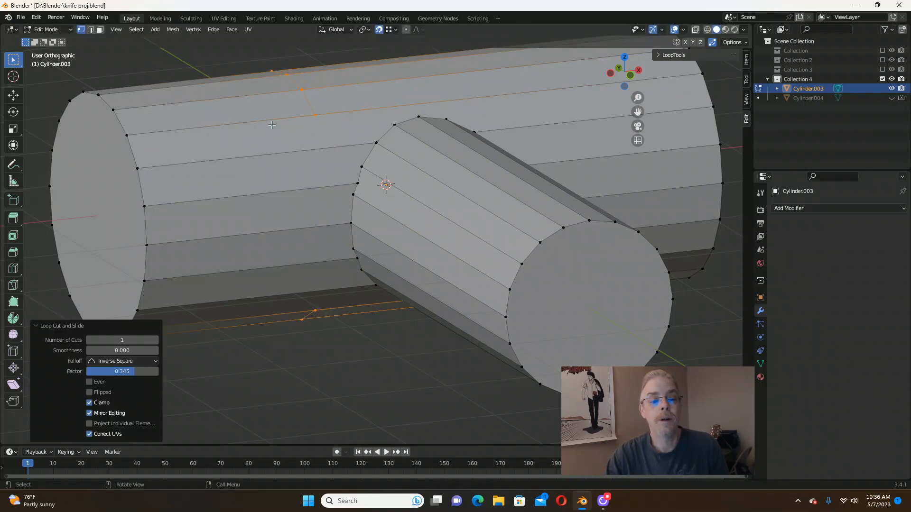
# Connect the upper and lower ends of the partial loop cut with a vertex path across the larger cylinder's side.
pyautogui.click(317, 120)
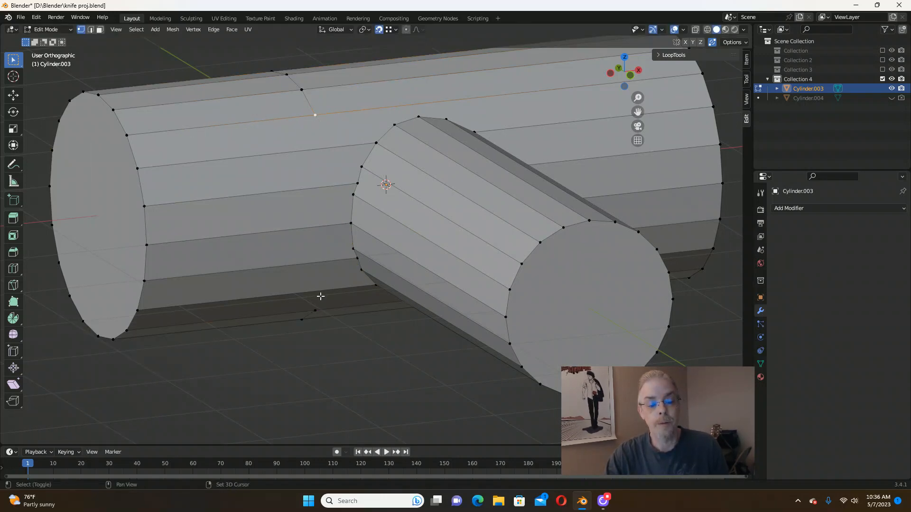
pyautogui.keyDown('ctrl'); pyautogui.click(315, 310); pyautogui.keyUp('ctrl')
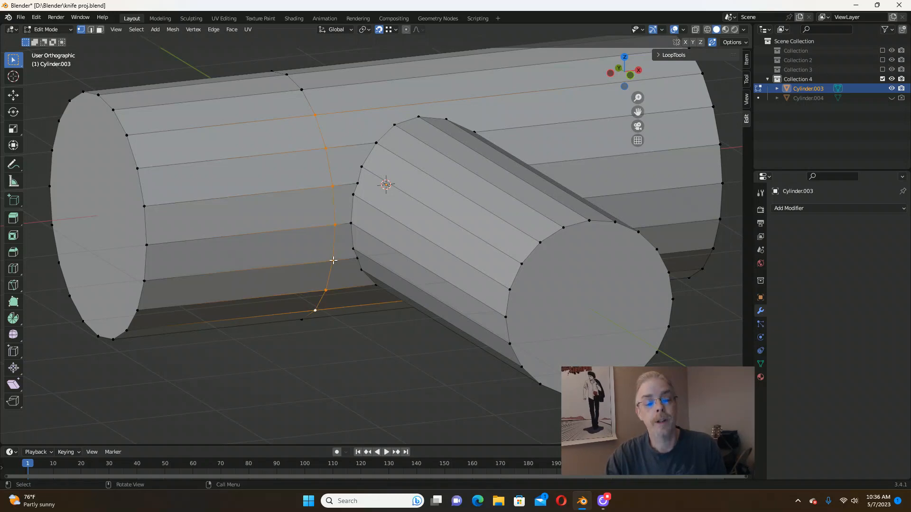
pyautogui.moveTo(333, 260); pyautogui.dragTo(335, 211, button='middle')
pyautogui.scroll(2, 345, 188)
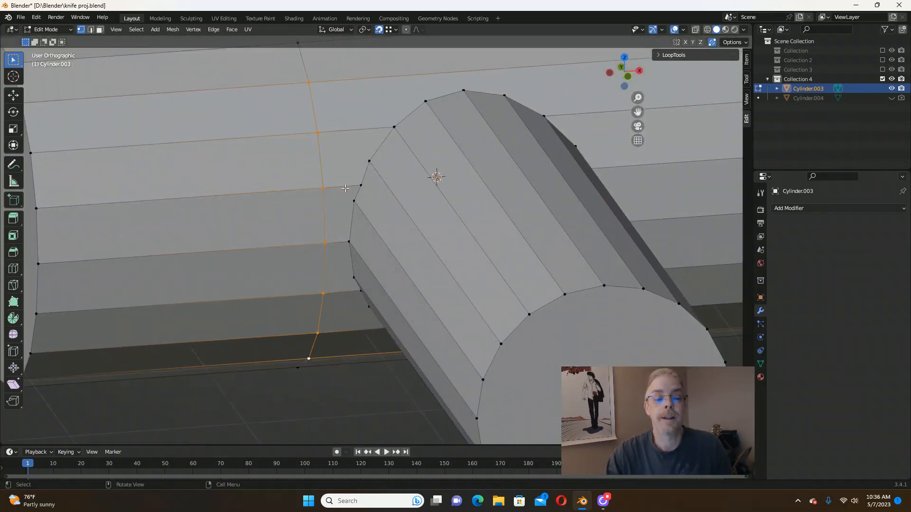
# Try to loop-select the seam where the smaller cylinder meets the larger one, clearing the selection after each attempt.
pyautogui.scroll(-2, 421, 176)
pyautogui.moveTo(420, 177); pyautogui.dragTo(372, 166, button='middle')
pyautogui.scroll(2, 374, 173)
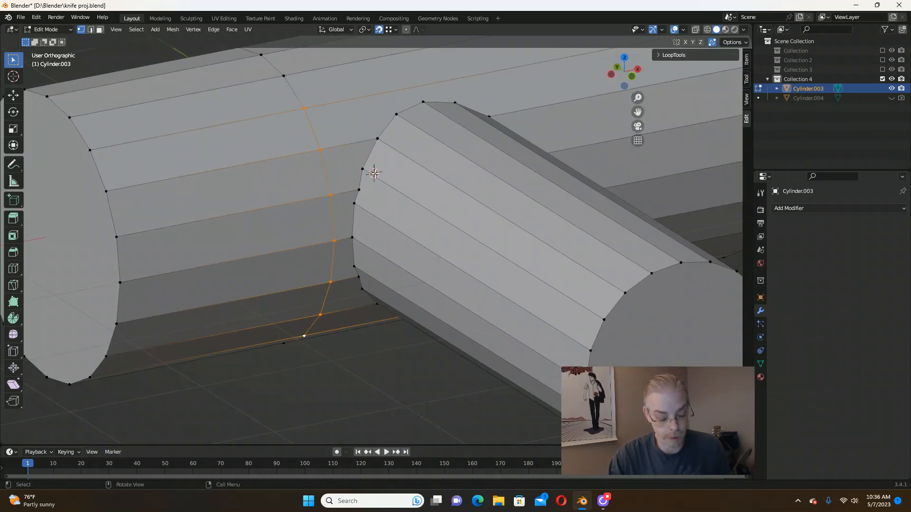
pyautogui.hotkey('alt', 'a')
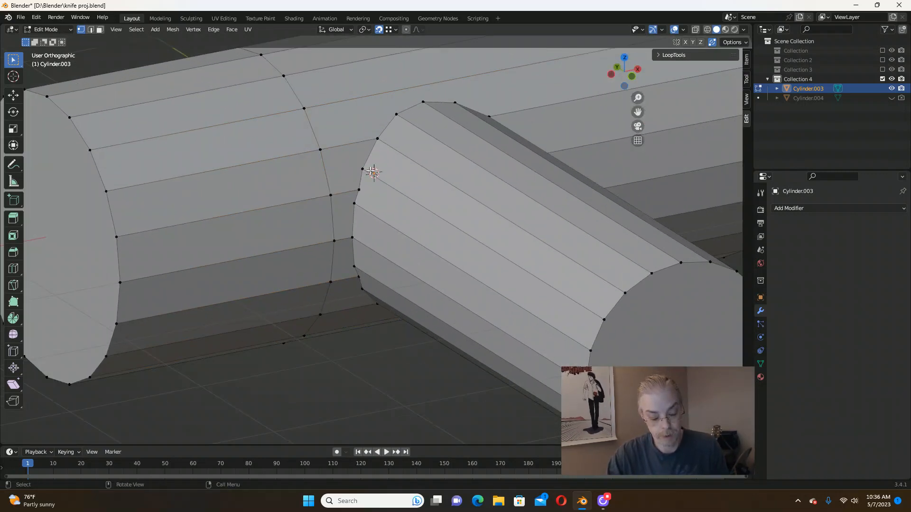
pyautogui.keyDown('alt'); pyautogui.click(366, 159); pyautogui.keyUp('alt')
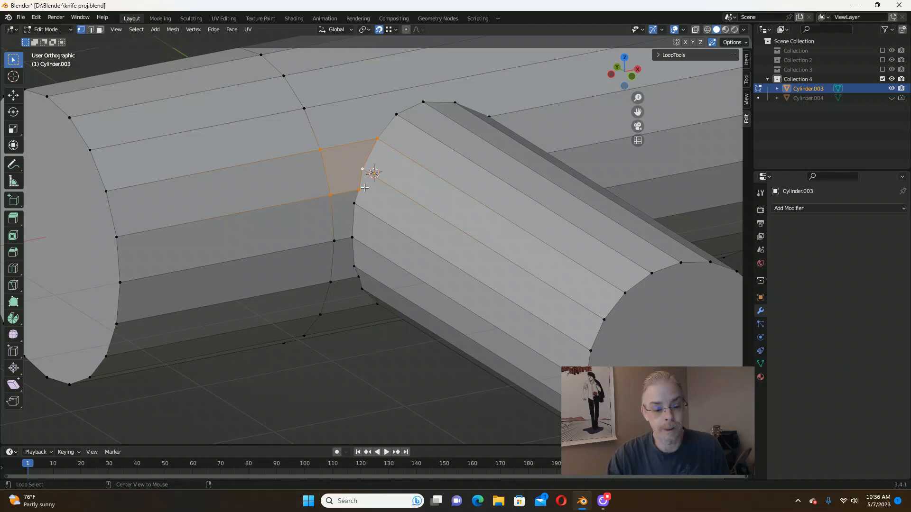
pyautogui.hotkey('alt', 'a')
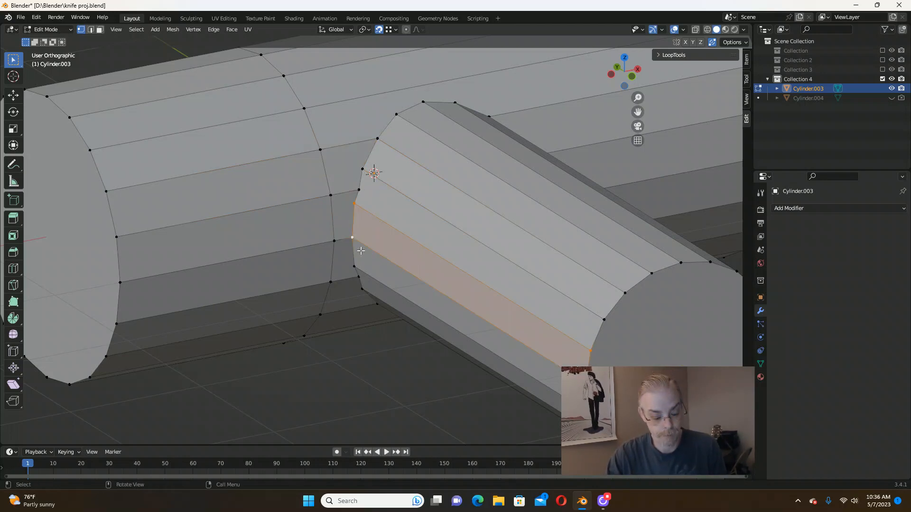
pyautogui.hotkey('alt', 'a')
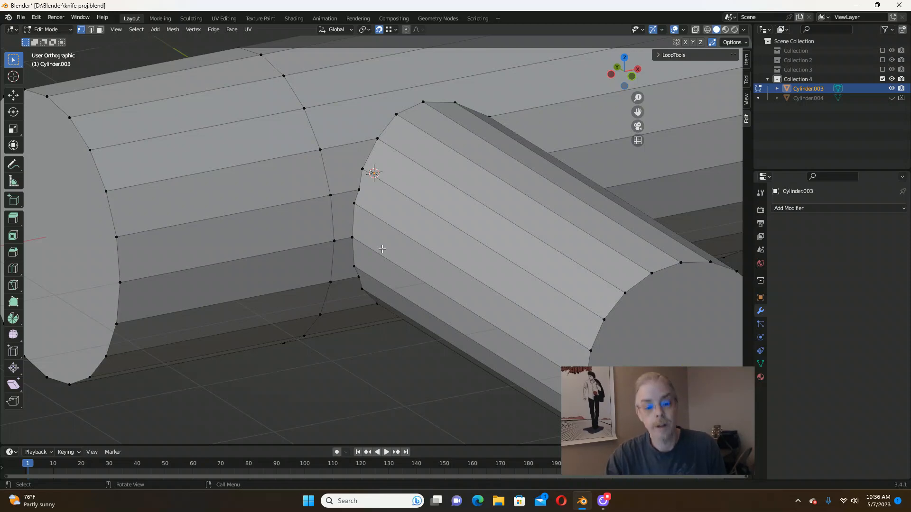
# Examine the joint between the cylinders from several angles, both solid and in X-ray display.
pyautogui.moveTo(378, 243)
pyautogui.mouseDown(button='middle')
pyautogui.moveTo(324, 247)
pyautogui.moveTo(371, 220)
pyautogui.moveTo(379, 236)
pyautogui.mouseUp(button='middle')
pyautogui.scroll(2, 357, 210)
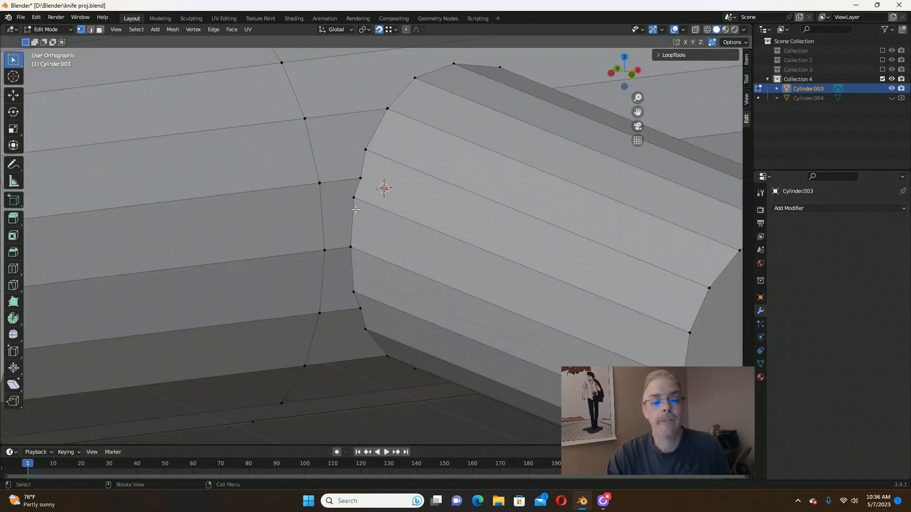
pyautogui.scroll(-4, 358, 210)
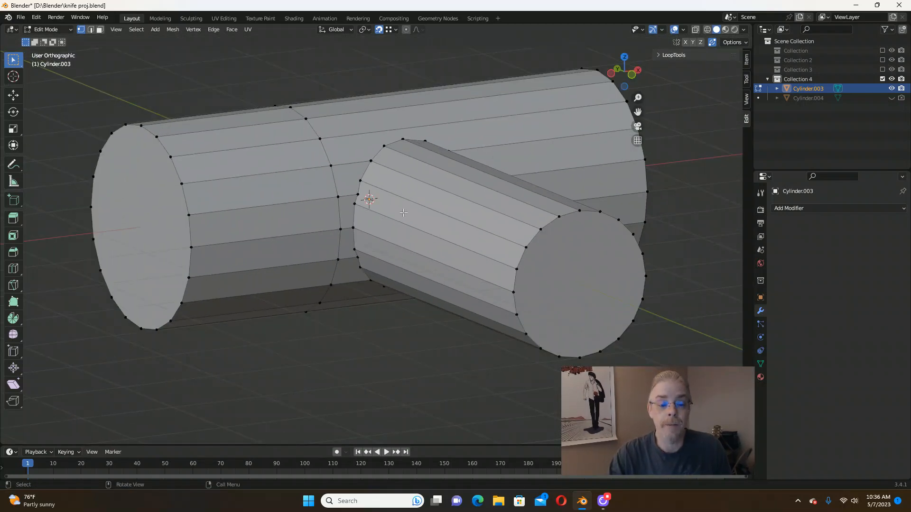
pyautogui.moveTo(403, 213); pyautogui.dragTo(455, 197, button='middle')
pyautogui.click(696, 30)
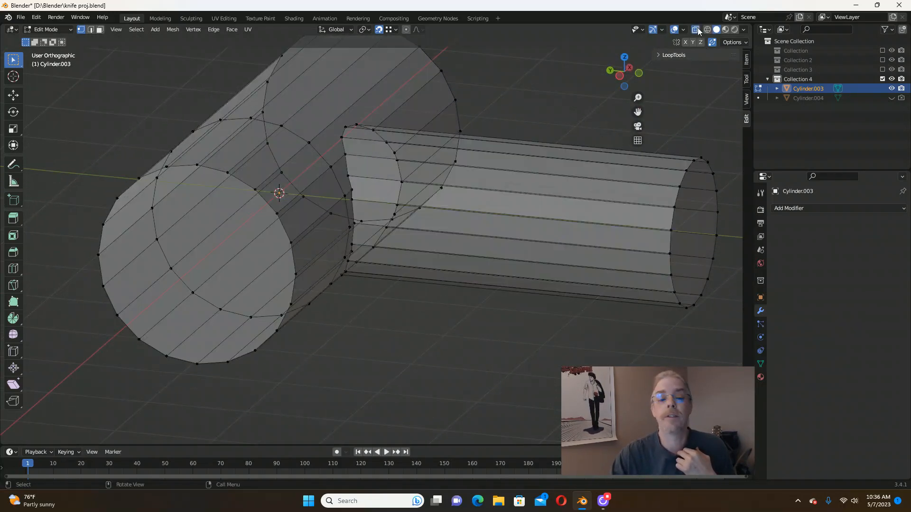
pyautogui.moveTo(502, 146); pyautogui.dragTo(460, 167, button='middle')
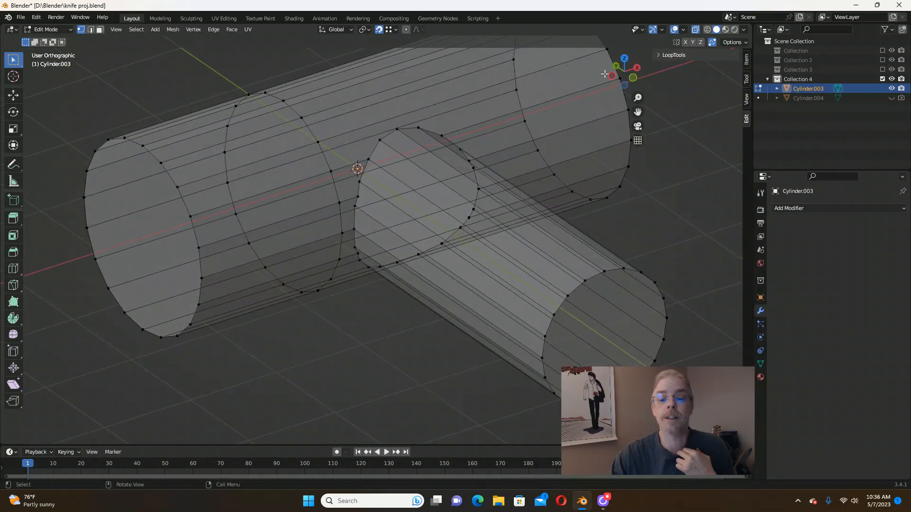
pyautogui.click(696, 29)
pyautogui.scroll(-4, 532, 186)
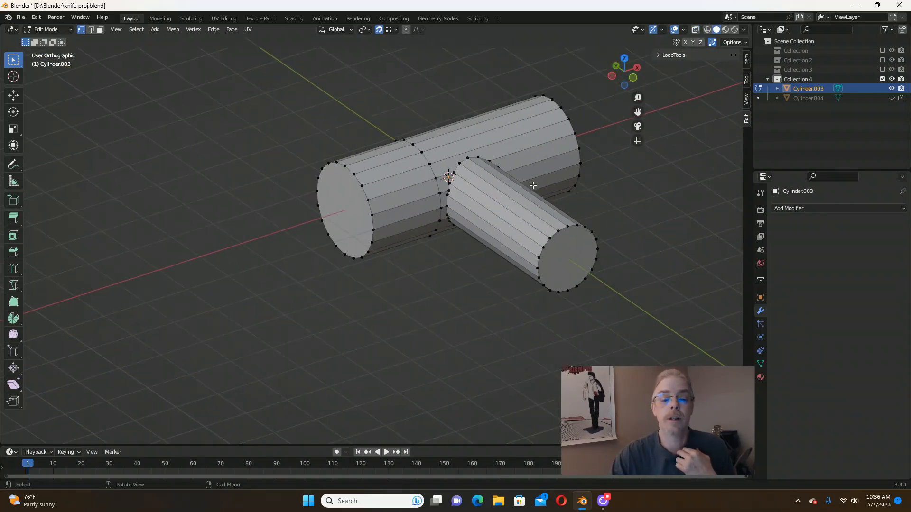
pyautogui.moveTo(532, 186); pyautogui.dragTo(562, 176, button='middle')
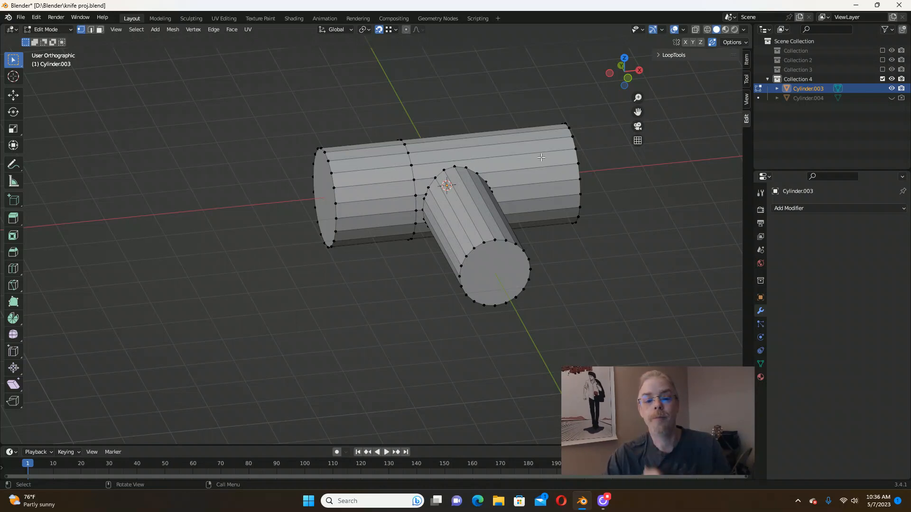
pyautogui.scroll(5, 413, 190)
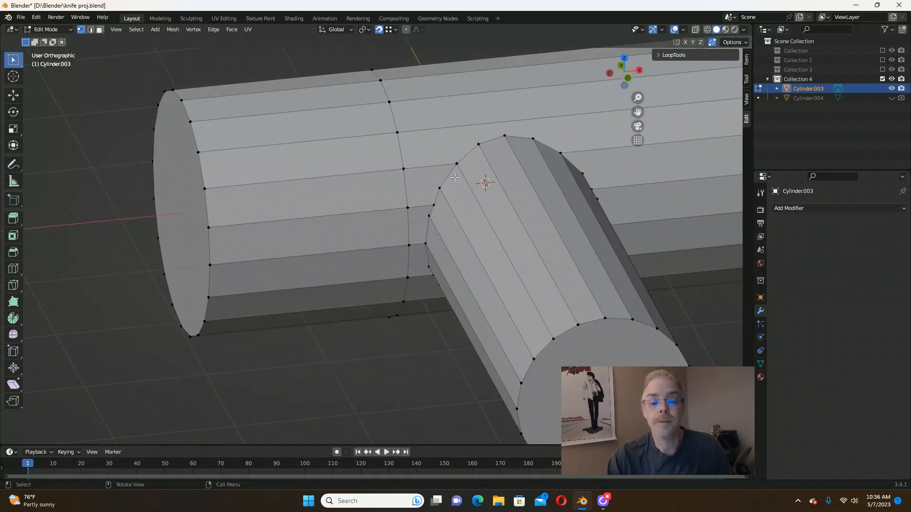
# Circle-select the vertices around the seam between the smaller and larger cylinders.
pyautogui.press('c')
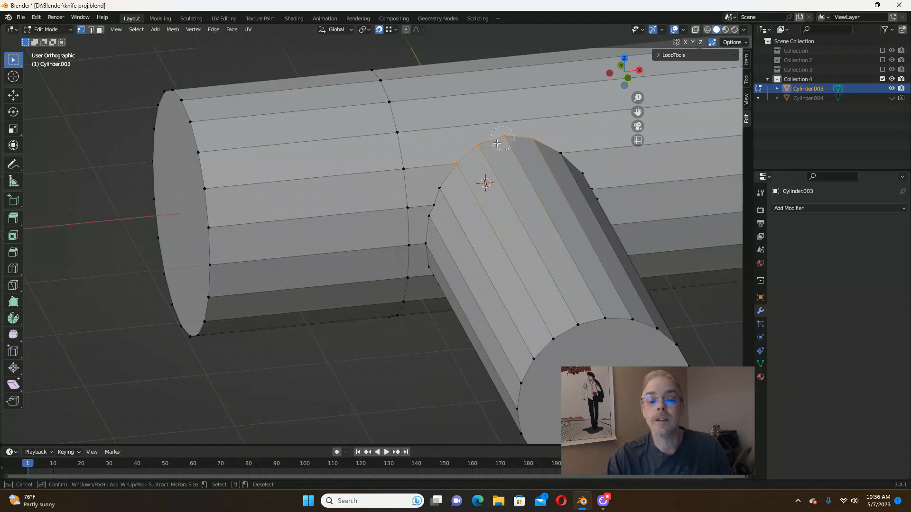
pyautogui.rightClick(432, 272)
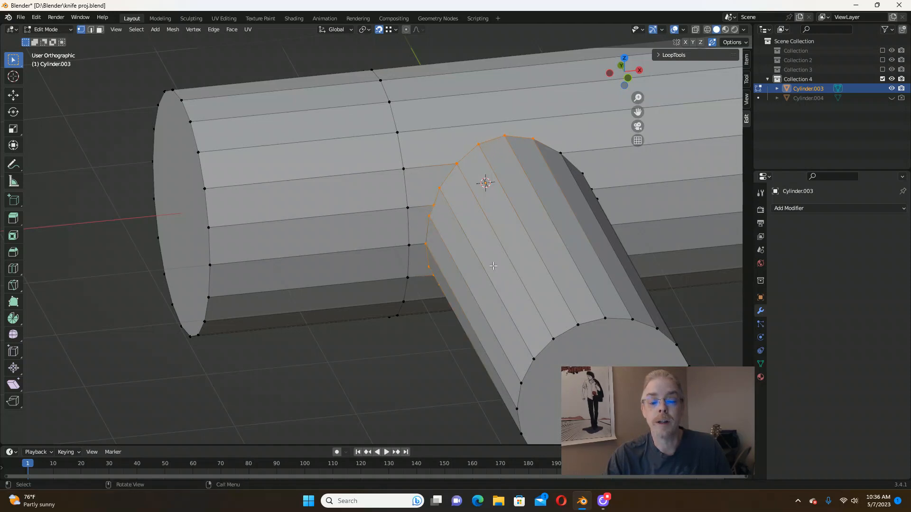
pyautogui.moveTo(432, 272); pyautogui.dragTo(453, 282, button='middle')
pyautogui.press('c')
pyautogui.moveTo(470, 291)
pyautogui.mouseDown()
pyautogui.moveTo(519, 318)
pyautogui.moveTo(560, 313)
pyautogui.mouseUp()
pyautogui.moveTo(562, 303); pyautogui.dragTo(525, 300, button='middle')
pyautogui.moveTo(525, 247); pyautogui.dragTo(523, 162)
pyautogui.rightClick(525, 164)
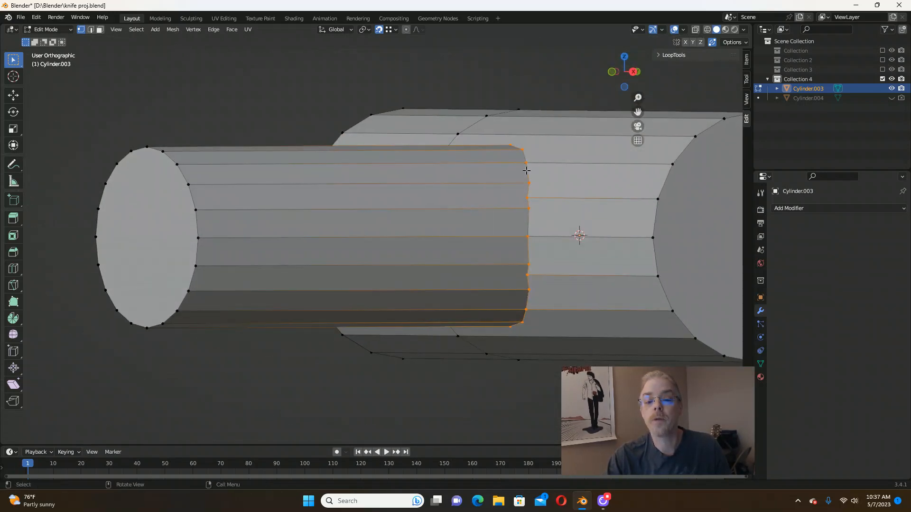
pyautogui.moveTo(541, 191)
pyautogui.mouseDown(button='middle')
pyautogui.moveTo(598, 218)
pyautogui.moveTo(565, 201)
pyautogui.moveTo(416, 208)
pyautogui.mouseUp(button='middle')
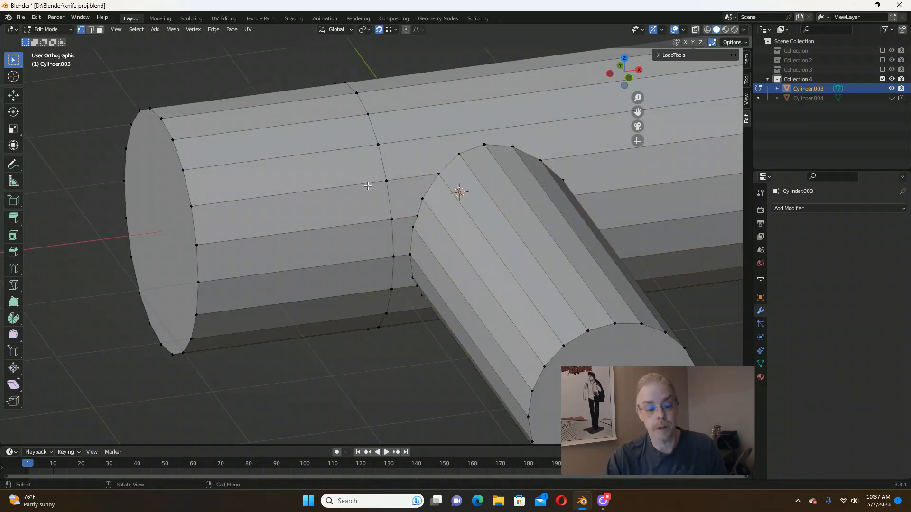
# Undo the seam selection, the vertex path connection and the loop cut on the larger cylinder.
pyautogui.hotkey('ctrl', 'z')
pyautogui.hotkey('ctrl', 'z')
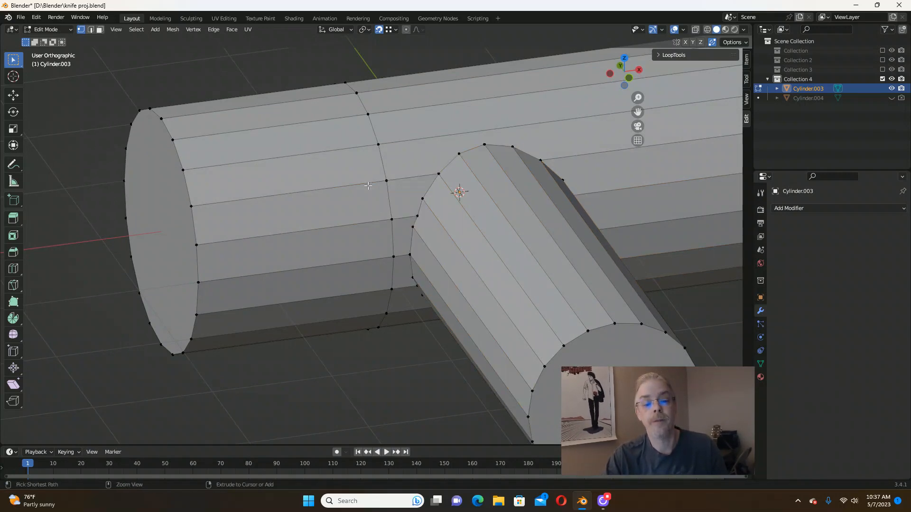
pyautogui.hotkey('ctrl', 'z')
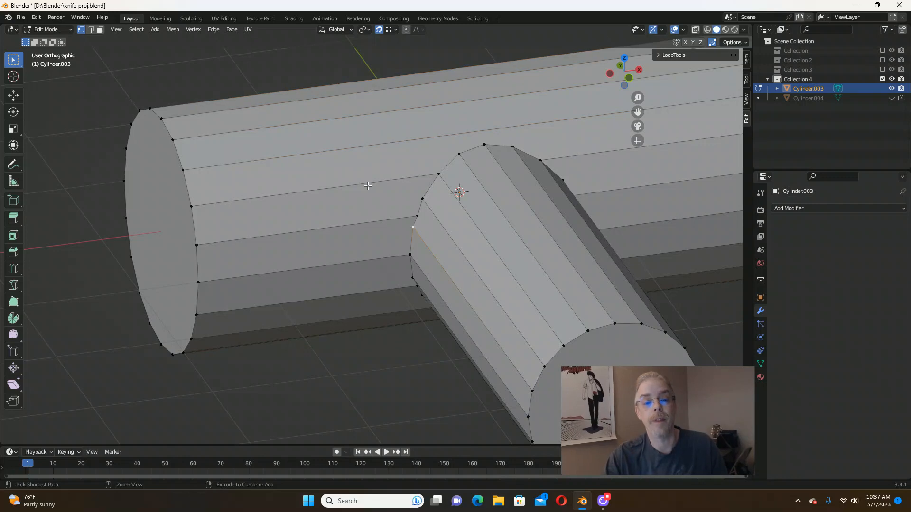
# Circle-select the seam vertices along the upper edge, one side and the underside of the smaller cylinder's joint.
pyautogui.press('c')
pyautogui.moveTo(522, 138); pyautogui.dragTo(452, 158)
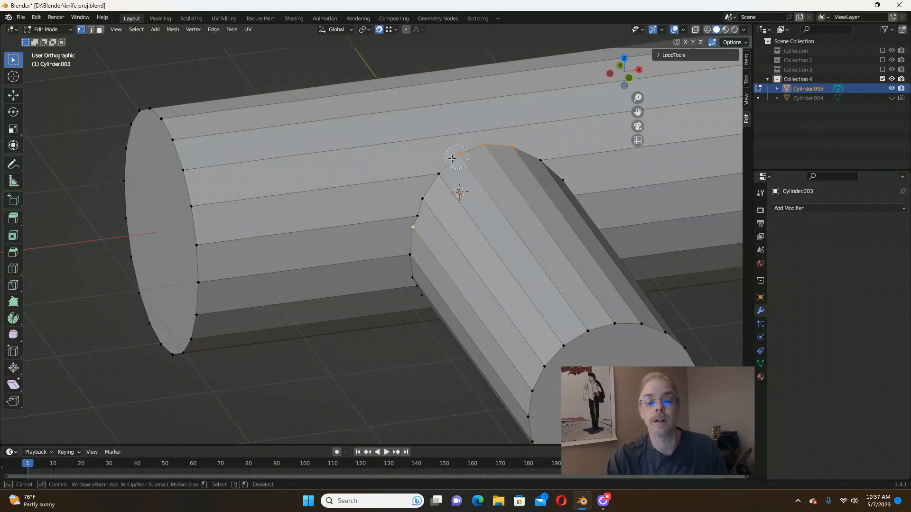
pyautogui.moveTo(421, 216); pyautogui.dragTo(417, 287)
pyautogui.rightClick(417, 287)
pyautogui.moveTo(417, 287)
pyautogui.mouseDown(button='middle')
pyautogui.moveTo(445, 195)
pyautogui.moveTo(416, 190)
pyautogui.mouseUp(button='middle')
pyautogui.press('c')
pyautogui.moveTo(448, 307)
pyautogui.mouseDown()
pyautogui.moveTo(561, 278)
pyautogui.moveTo(577, 223)
pyautogui.mouseUp()
pyautogui.rightClick(579, 221)
# Add the seam vertices on the opposite side of the smaller cylinder to complete the selected ring.
pyautogui.moveTo(596, 209); pyautogui.dragTo(540, 287, button='middle')
pyautogui.scroll(2, 537, 287)
pyautogui.press('c')
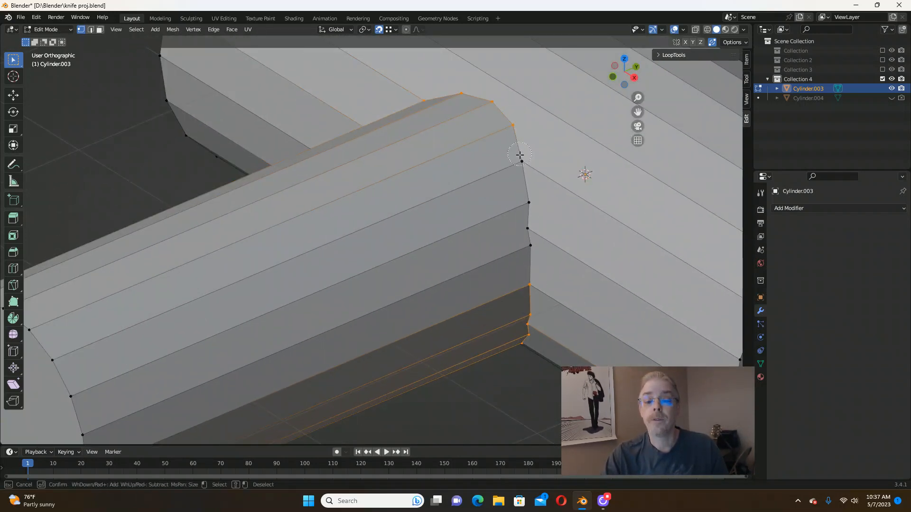
pyautogui.moveTo(520, 154); pyautogui.dragTo(535, 289)
pyautogui.rightClick(518, 273)
pyautogui.scroll(-3, 515, 256)
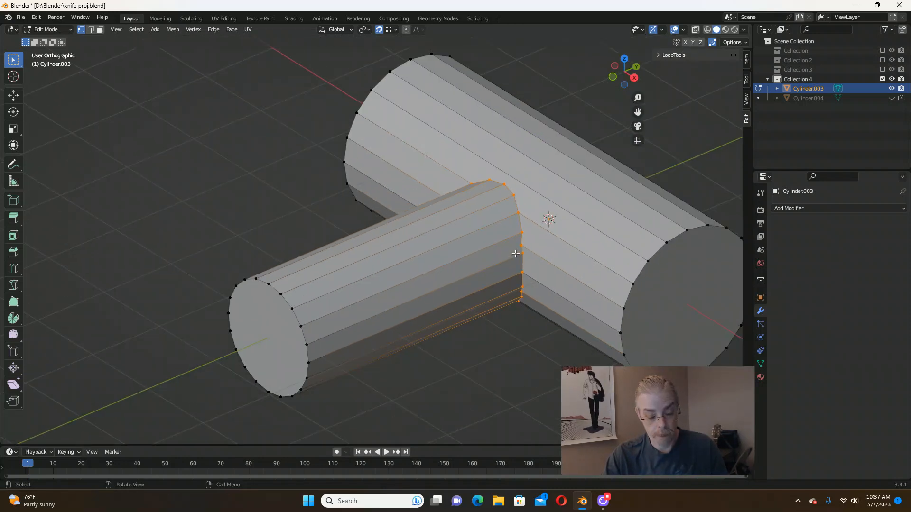
# Try a one-segment bevel about 0.0642 m wide on the seam edges, inspect it from below, and undo it.
pyautogui.hotkey('ctrl', 'b')
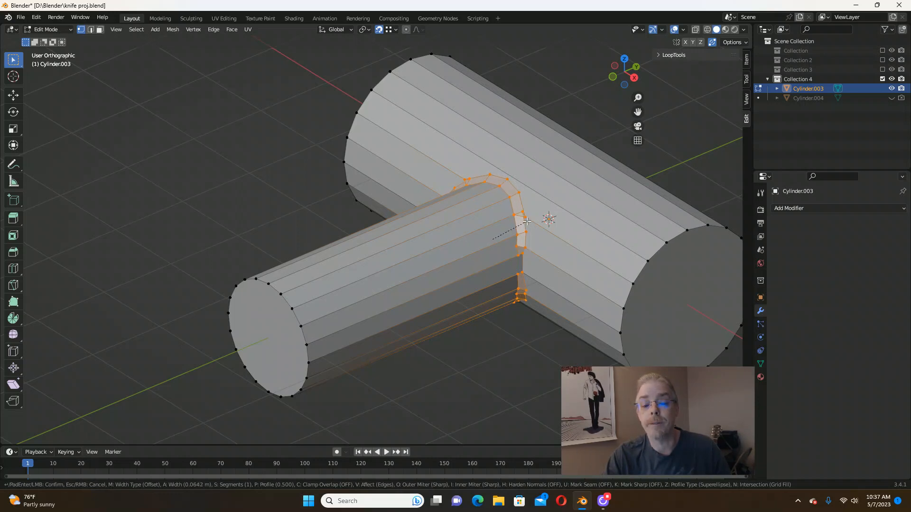
pyautogui.click(526, 221)
pyautogui.moveTo(526, 221); pyautogui.dragTo(621, 155, button='middle')
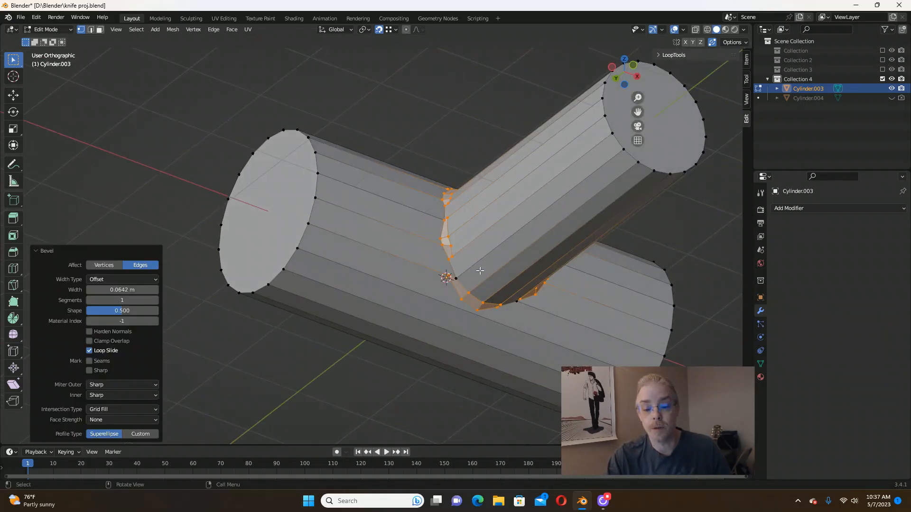
pyautogui.moveTo(479, 270); pyautogui.dragTo(452, 276, button='middle')
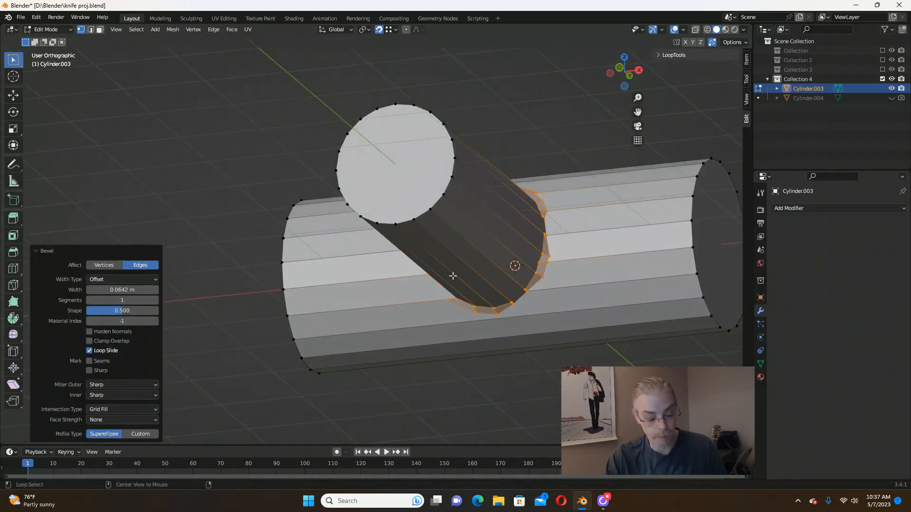
pyautogui.hotkey('alt', 'a')
pyautogui.keyDown('alt'); pyautogui.click(453, 276); pyautogui.keyUp('alt')
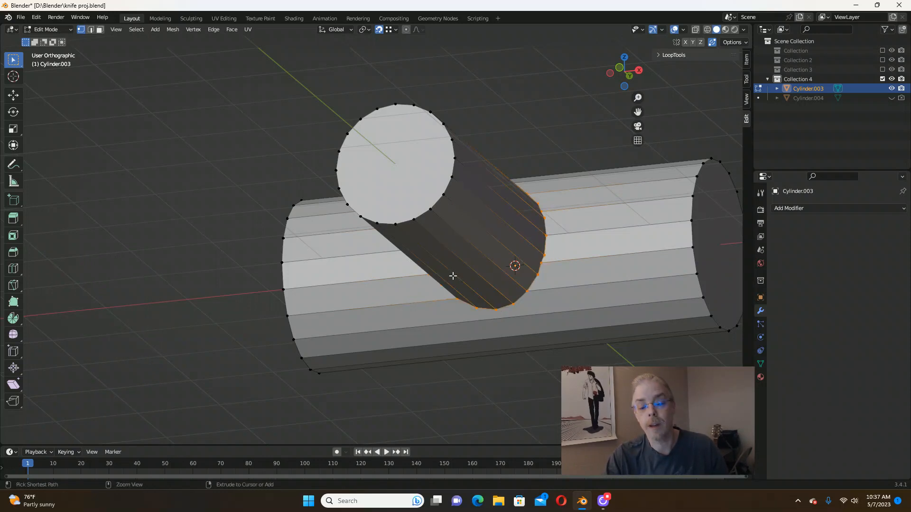
# Select the whole mesh and merge its vertices by distance, using a merge distance of 0.0001 m.
pyautogui.press('a')
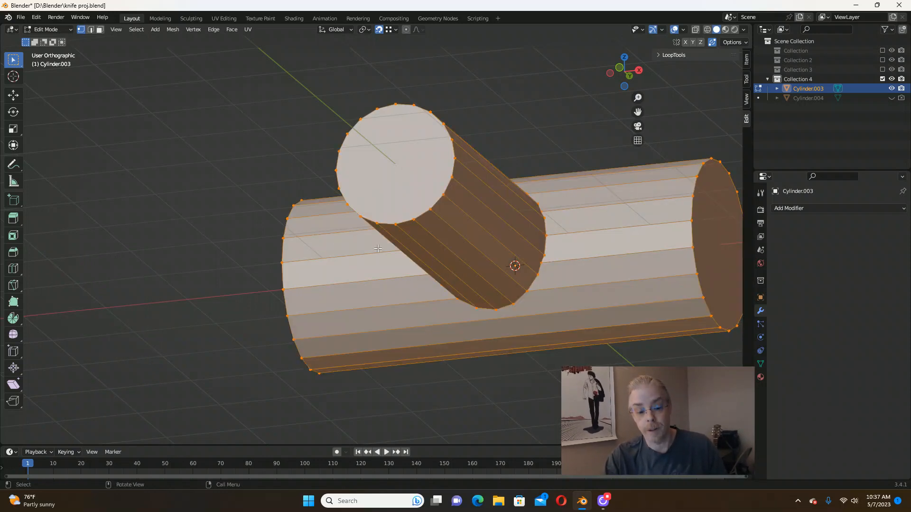
pyautogui.moveTo(339, 207); pyautogui.dragTo(388, 267, button='middle')
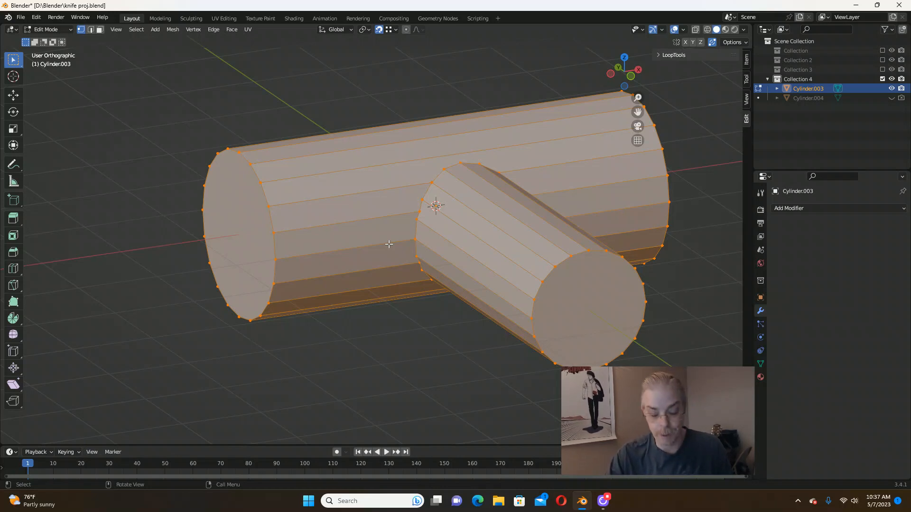
pyautogui.press('m')
pyautogui.click(353, 280)
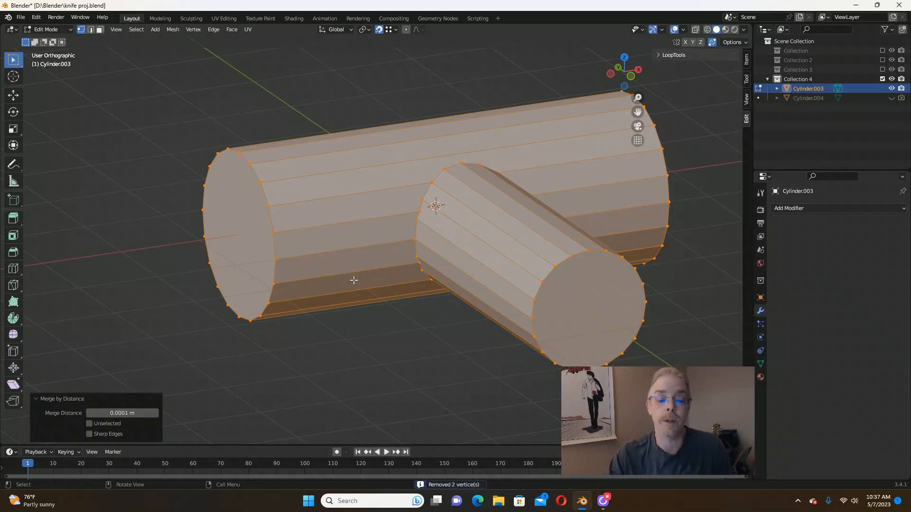
pyautogui.moveTo(364, 280); pyautogui.dragTo(476, 341, button='middle')
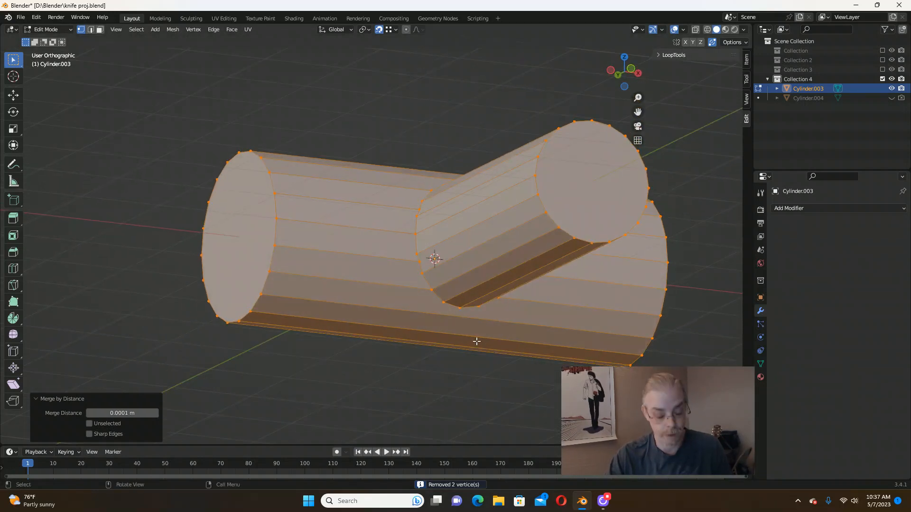
# Clear the selection and circle-select the seam vertices all around the smaller cylinder's joint with the larger one.
pyautogui.hotkey('alt', 'a')
pyautogui.press('c')
pyautogui.moveTo(420, 204)
pyautogui.mouseDown()
pyautogui.moveTo(426, 284)
pyautogui.moveTo(494, 301)
pyautogui.mouseUp()
pyautogui.moveTo(494, 301); pyautogui.dragTo(474, 187, button='middle')
pyautogui.moveTo(474, 186); pyautogui.dragTo(502, 290)
pyautogui.press('Escape')
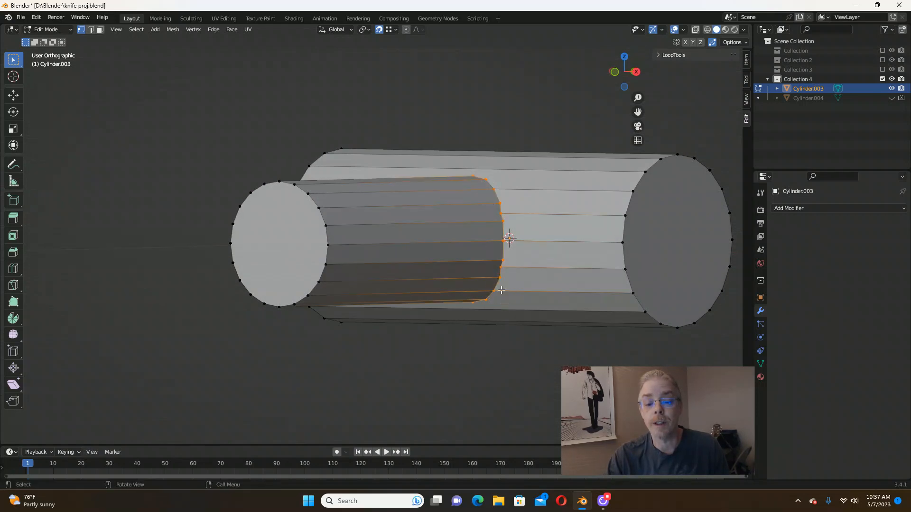
pyautogui.rightClick(476, 177)
pyautogui.moveTo(490, 100); pyautogui.dragTo(504, 153, button='middle')
pyautogui.press('c')
pyautogui.moveTo(416, 226); pyautogui.dragTo(501, 253, button='middle')
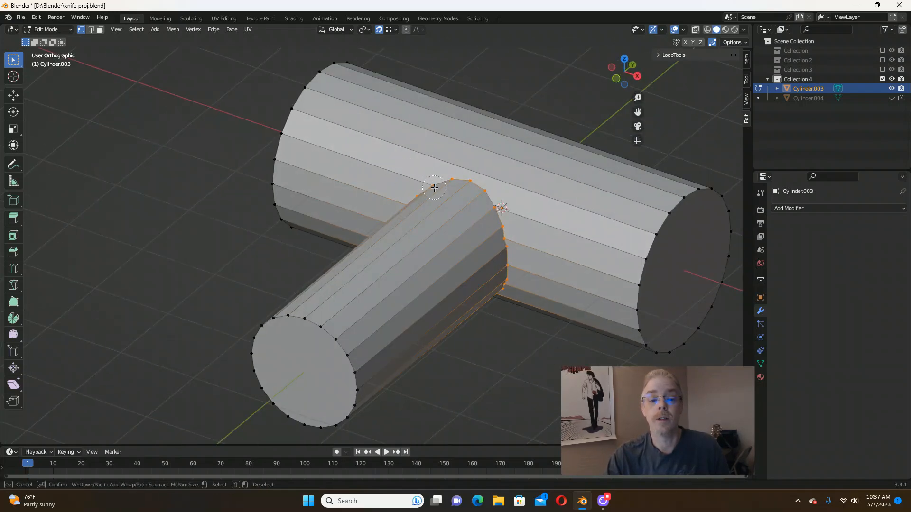
pyautogui.rightClick(470, 195)
# Add the unselected vertex lying very close to its selected neighbor on the upper seam to the selection.
pyautogui.moveTo(469, 195); pyautogui.dragTo(522, 198, button='middle')
pyautogui.scroll(10, 494, 190)
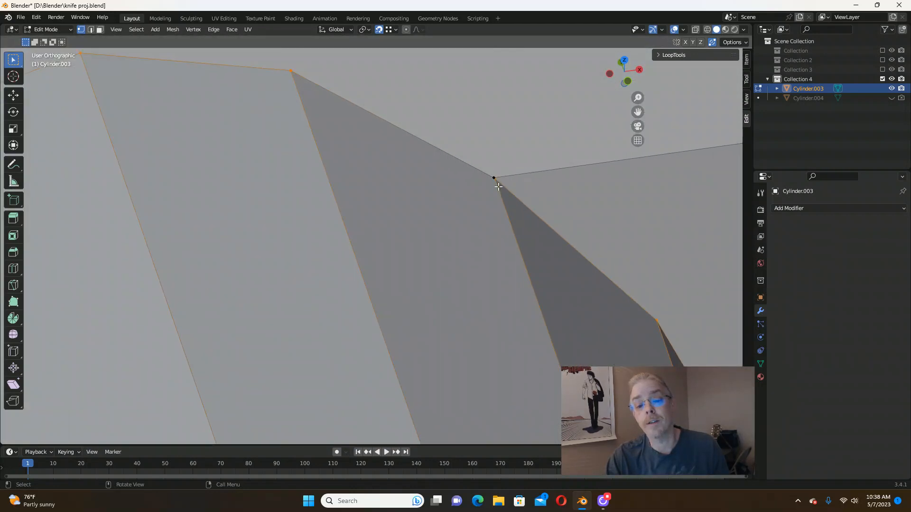
pyautogui.moveTo(506, 175); pyautogui.dragTo(470, 202, button='middle')
pyautogui.scroll(3, 470, 201)
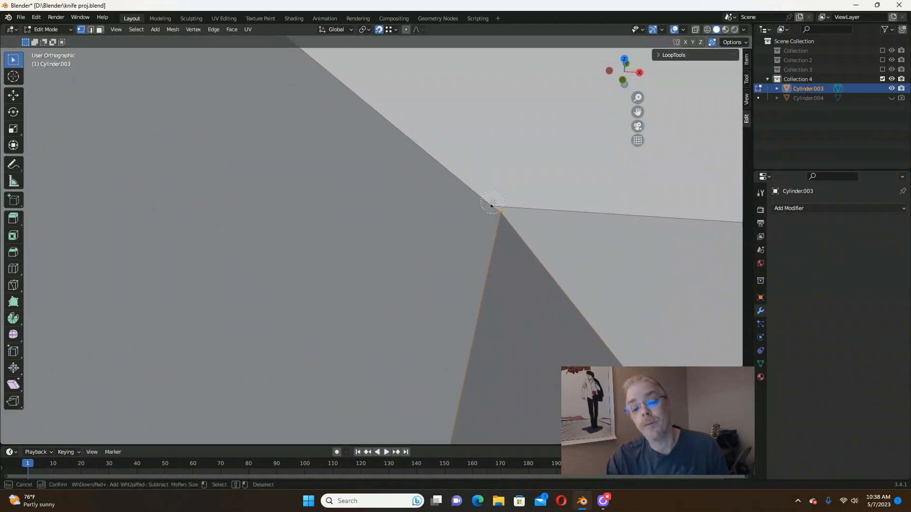
pyautogui.keyDown('shift'); pyautogui.click(493, 205); pyautogui.keyUp('shift')
pyautogui.scroll(-4, 370, 217)
pyautogui.scroll(-12, 370, 218)
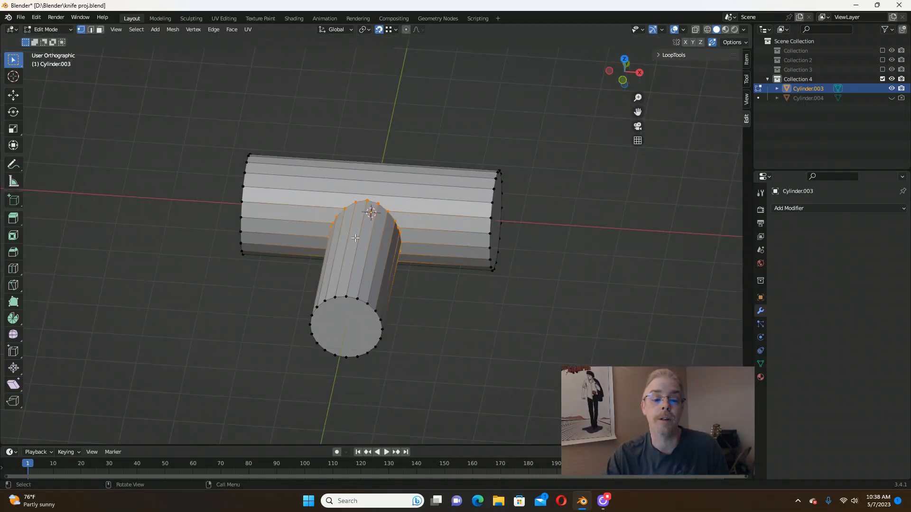
pyautogui.scroll(3, 395, 241)
pyautogui.moveTo(449, 247); pyautogui.dragTo(430, 201, button='middle')
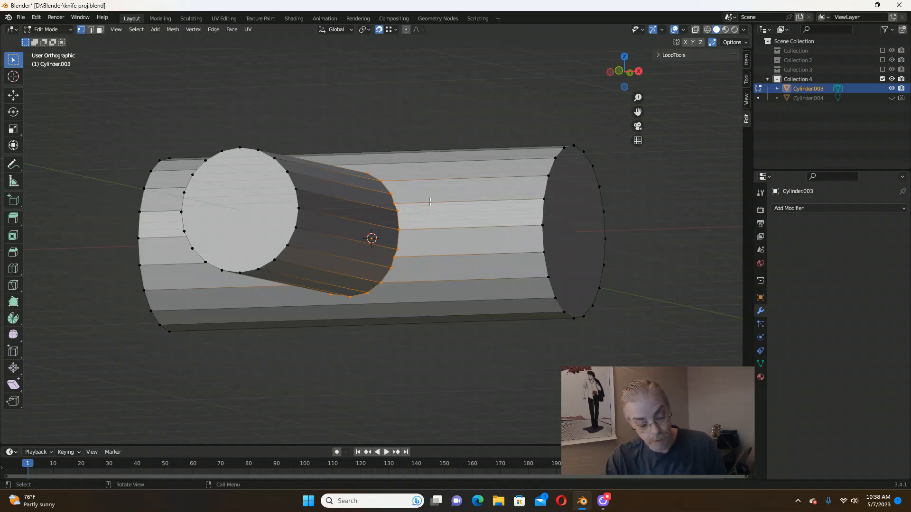
# Bevel the selected seam edges between the cylinders with 3 segments and a width of about 0.0849 m.
pyautogui.hotkey('ctrl', 'b')
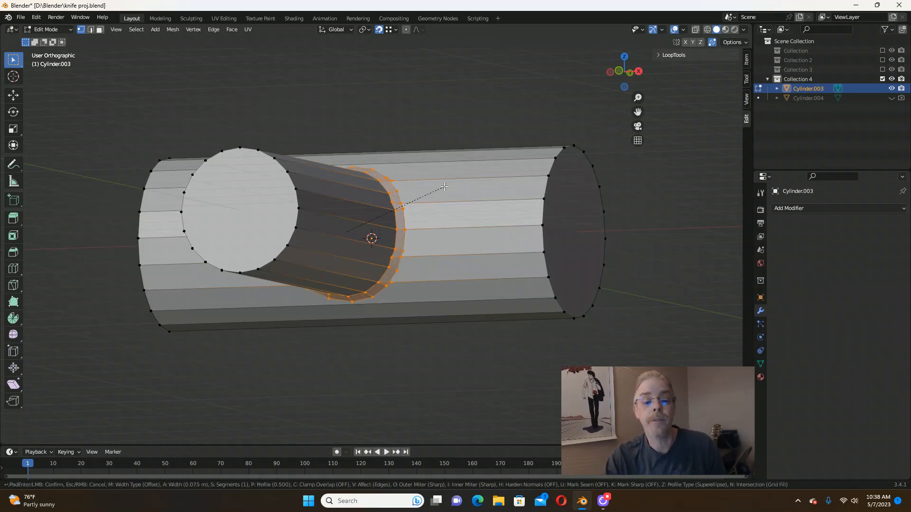
pyautogui.scroll(1, 447, 186)
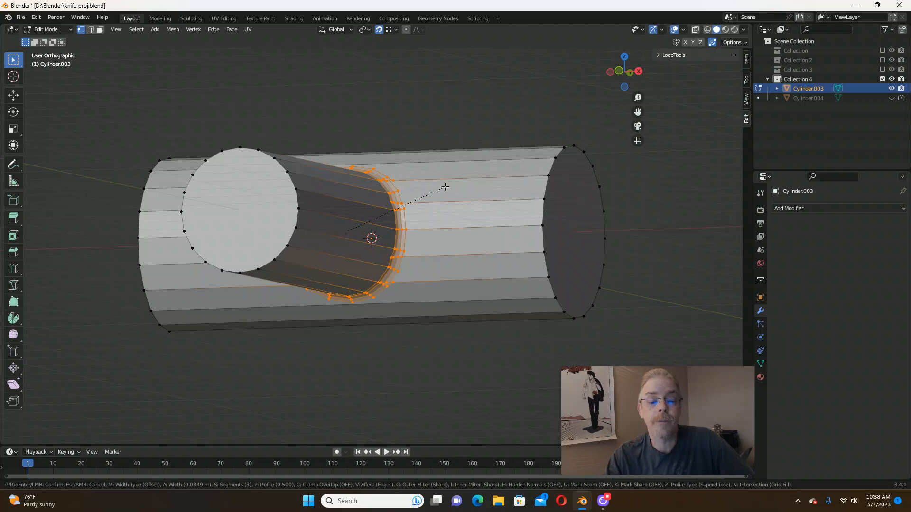
pyautogui.click(445, 187)
pyautogui.moveTo(445, 190); pyautogui.dragTo(412, 228, button='middle')
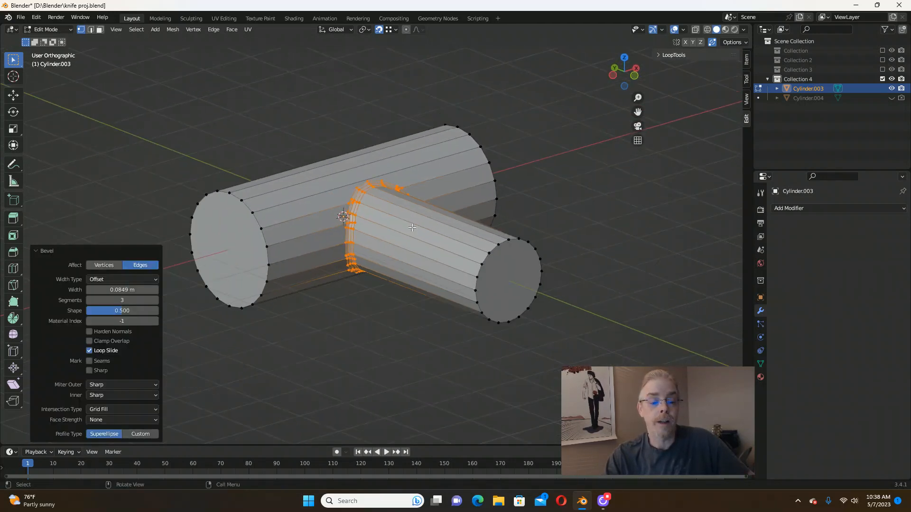
pyautogui.scroll(2, 412, 227)
# Return to Object Mode and shade the merged cylinders auto smooth at a 30° angle.
pyautogui.press('Tab')
pyautogui.rightClick(249, 198)
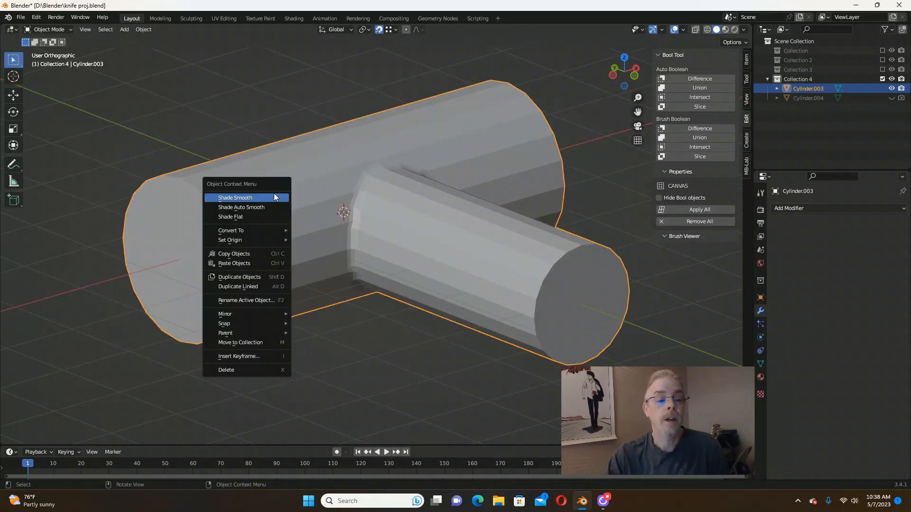
pyautogui.click(269, 196)
pyautogui.rightClick(269, 201)
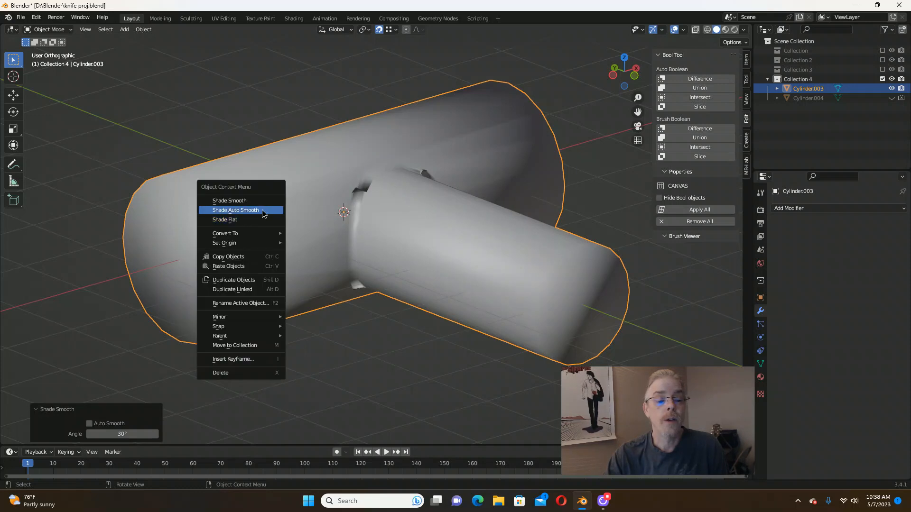
pyautogui.click(262, 210)
# Examine the smooth shading around the beveled seam from several angles.
pyautogui.moveTo(317, 224); pyautogui.dragTo(364, 234, button='middle')
pyautogui.scroll(4, 506, 190)
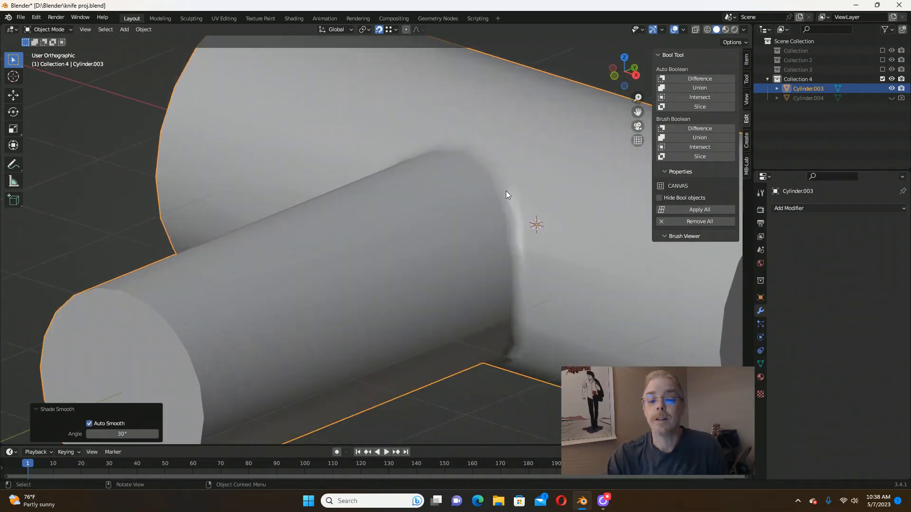
pyautogui.scroll(-5, 506, 190)
pyautogui.moveTo(406, 186); pyautogui.dragTo(495, 168, button='middle')
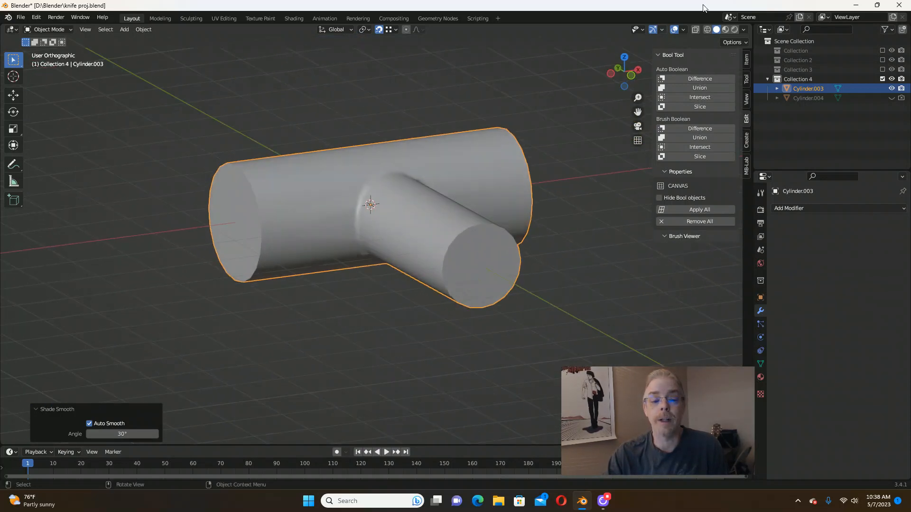
pyautogui.moveTo(344, 222); pyautogui.dragTo(346, 211, button='middle')
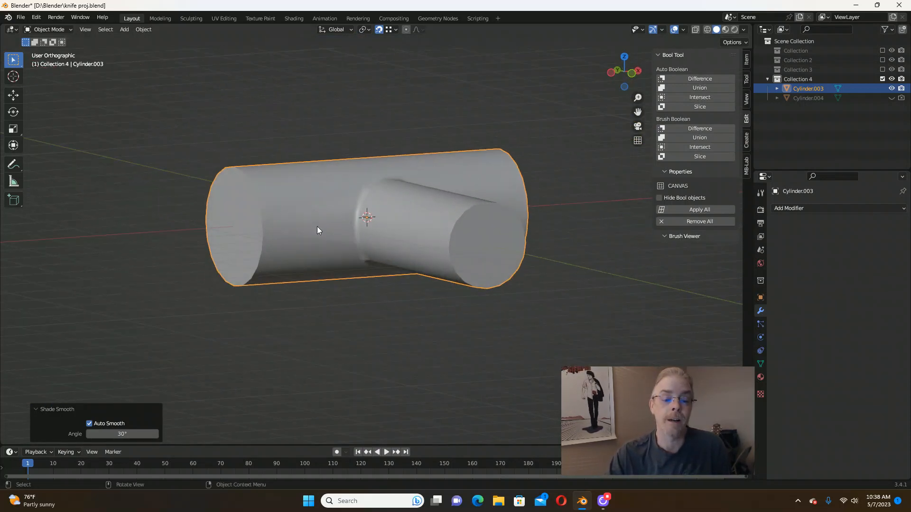
pyautogui.press('Tab')
pyautogui.press('Tab')
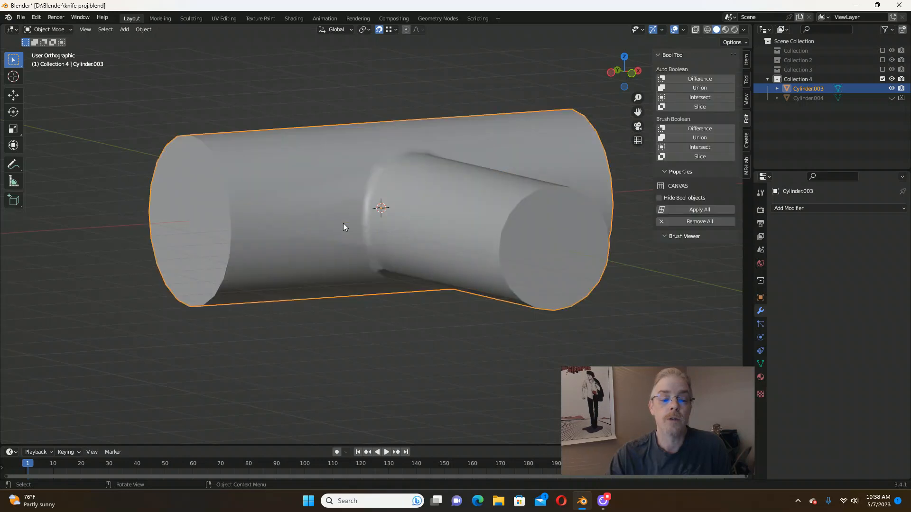
pyautogui.moveTo(343, 223); pyautogui.dragTo(341, 233, button='middle')
pyautogui.press('Tab')
pyautogui.press('Tab')
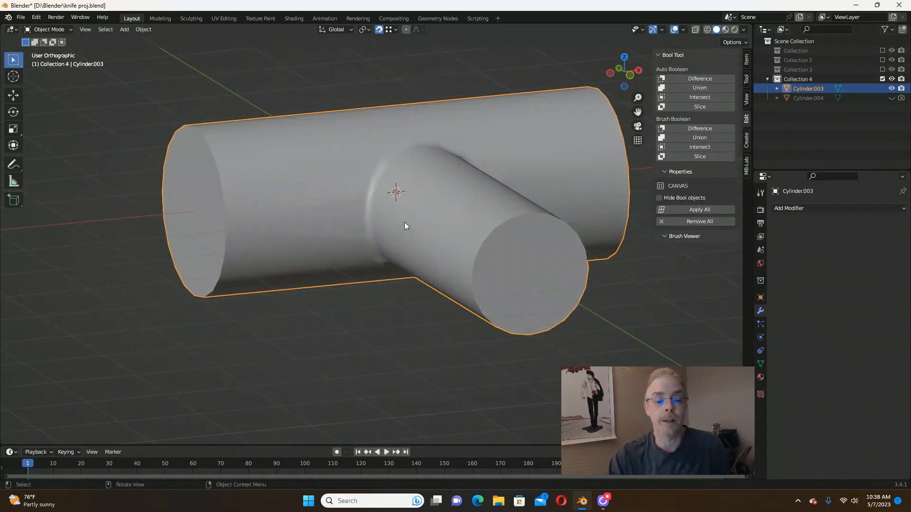
# Clear the mesh selection and add one loop cut across the larger cylinder on the joint's -X side, slid by a factor of about 0.386.
pyautogui.press('Tab')
pyautogui.moveTo(404, 222); pyautogui.dragTo(364, 204, button='middle')
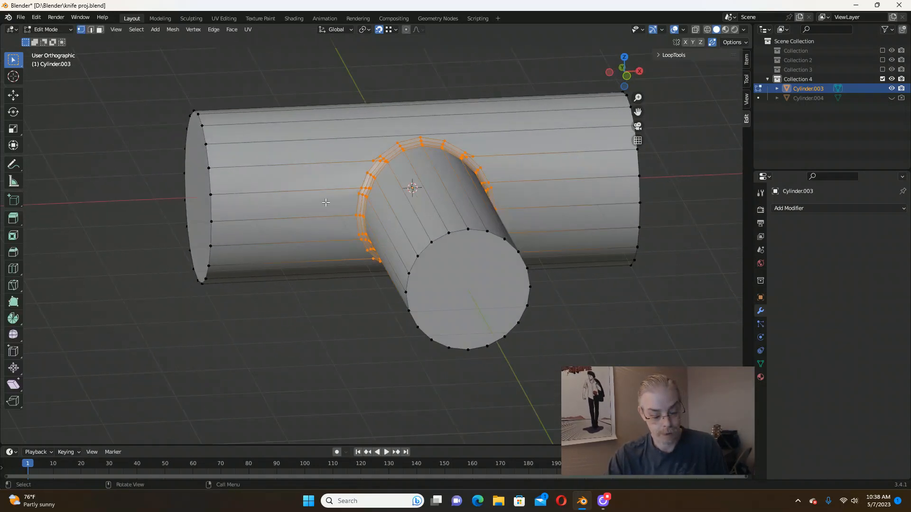
pyautogui.hotkey('alt', 'a')
pyautogui.hotkey('ctrl', 'r')
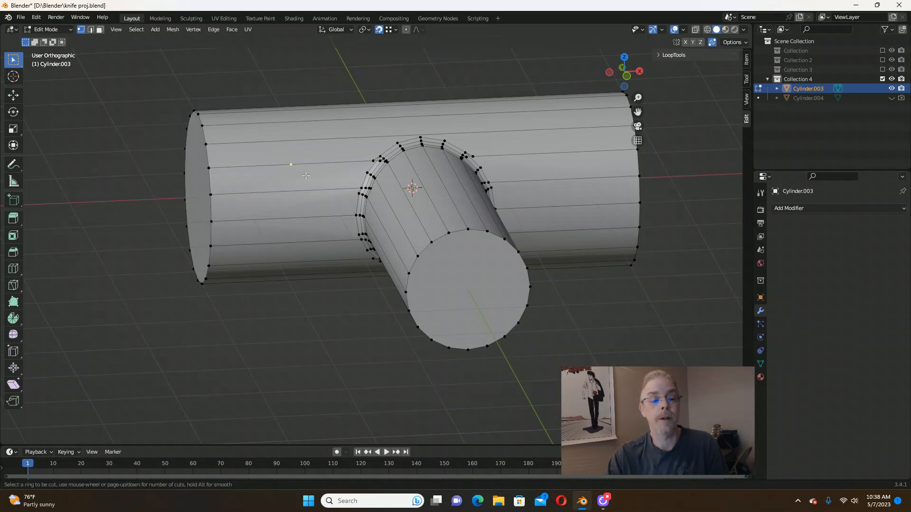
pyautogui.click(303, 121)
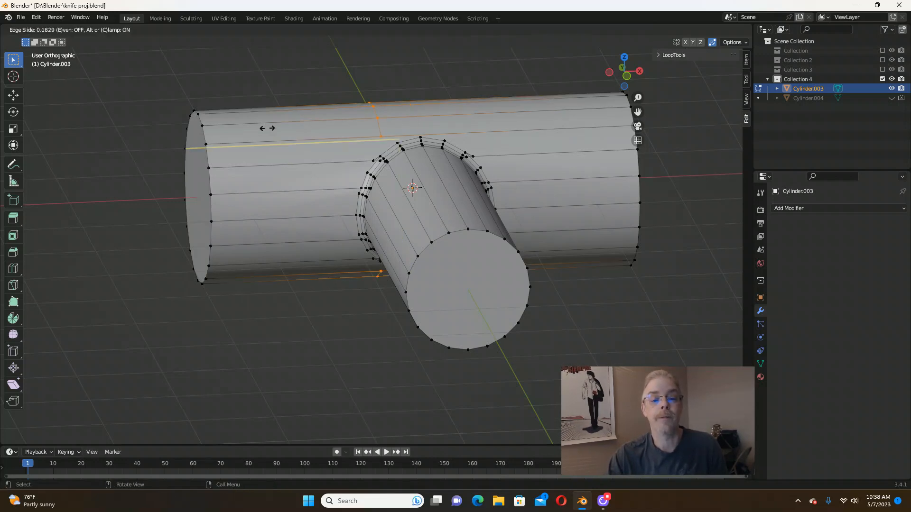
pyautogui.click(226, 139)
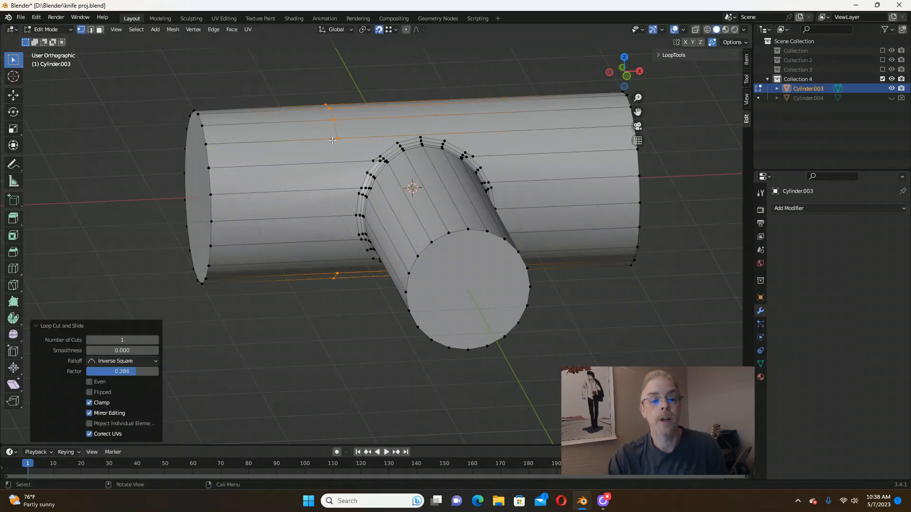
# Connect the upper and lower end vertices of the -X side cut with a vertex path across the faces between them.
pyautogui.click(334, 140)
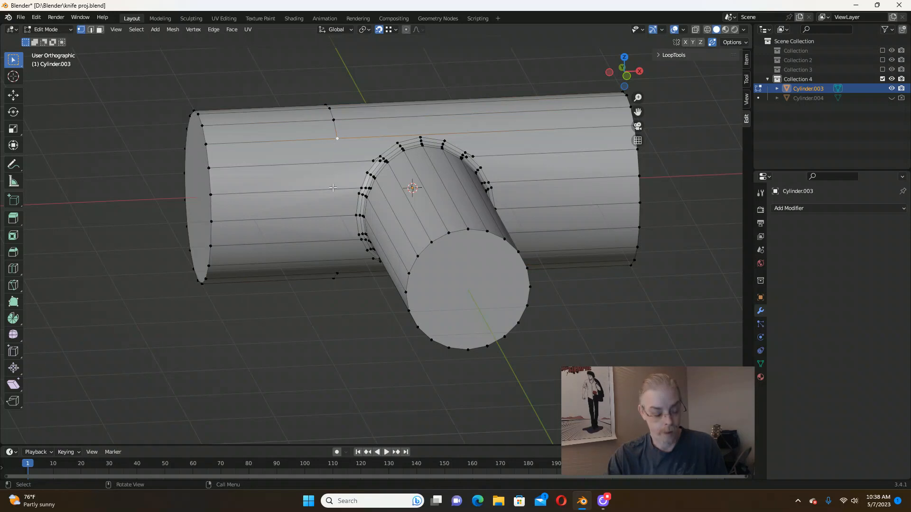
pyautogui.keyDown('shift'); pyautogui.click(336, 274); pyautogui.keyUp('shift')
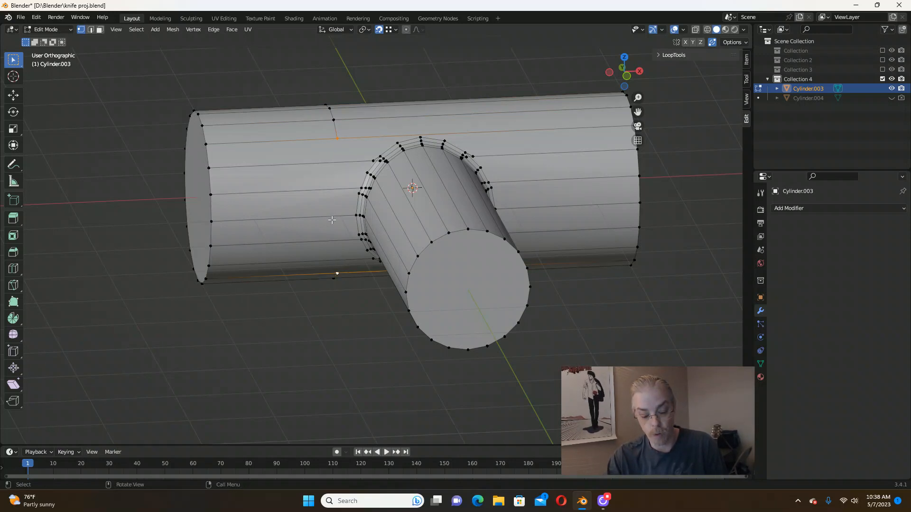
pyautogui.press('j')
# Add a single loop cut around the larger cylinder on the joint's +X side, slid toward the smaller cylinder.
pyautogui.moveTo(413, 204); pyautogui.dragTo(375, 204, button='middle')
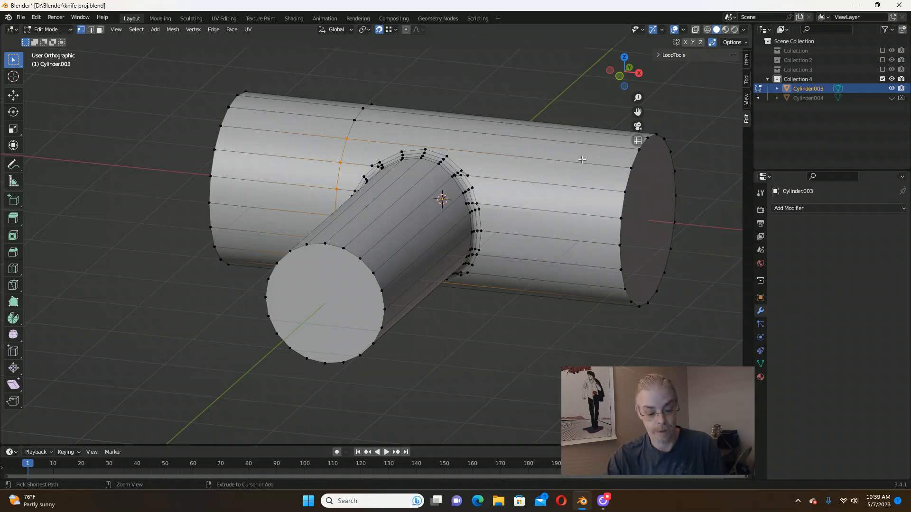
pyautogui.hotkey('ctrl', 'r')
pyautogui.click(572, 170)
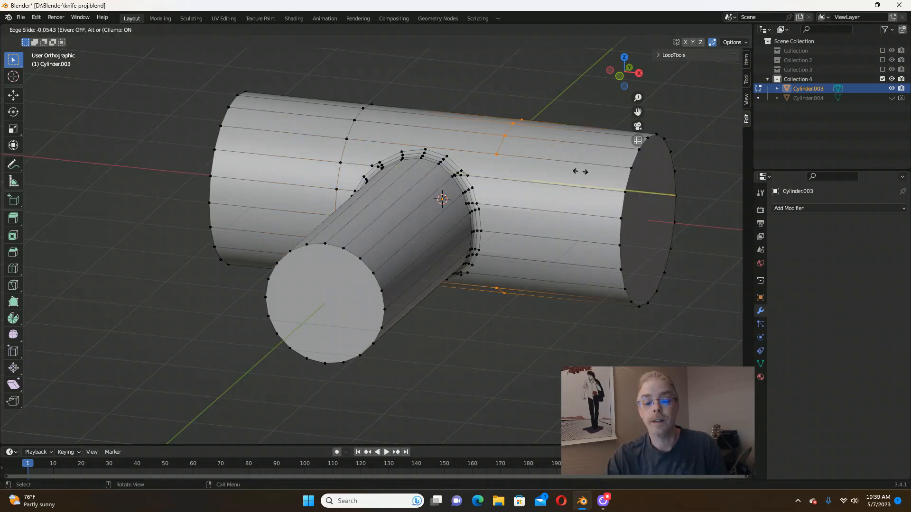
pyautogui.click(515, 174)
# Connect the end vertices of the +X side cut across the front faces and check the shading in Object Mode.
pyautogui.click(496, 154)
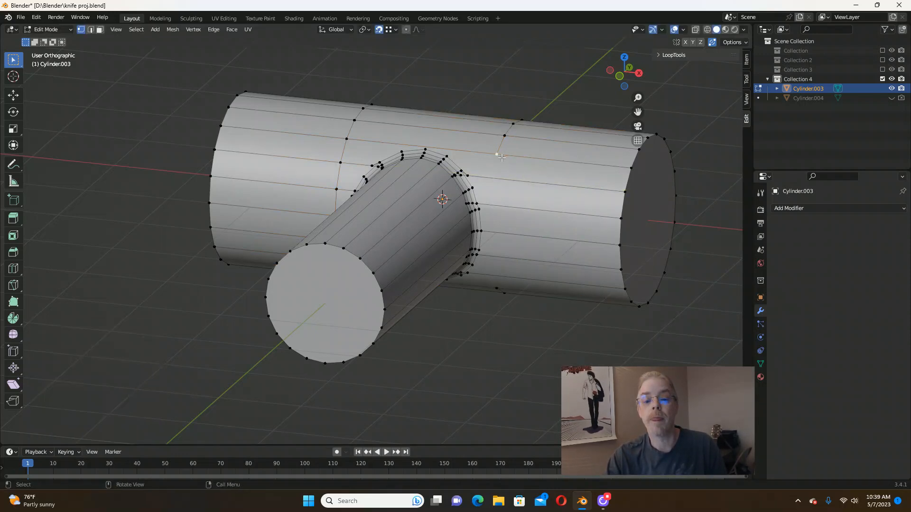
pyautogui.keyDown('shift'); pyautogui.click(496, 288); pyautogui.keyUp('shift')
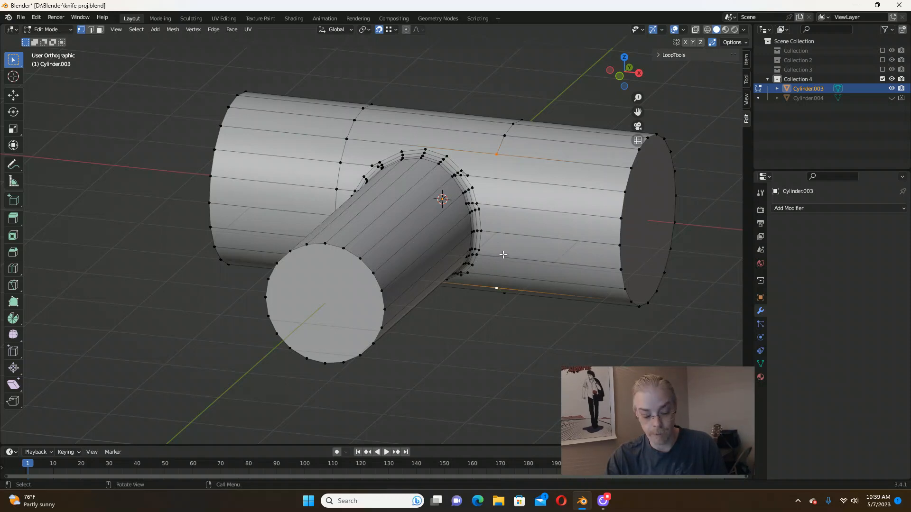
pyautogui.press('j')
pyautogui.moveTo(410, 254)
pyautogui.mouseDown(button='middle')
pyautogui.moveTo(436, 241)
pyautogui.moveTo(428, 220)
pyautogui.moveTo(420, 257)
pyautogui.mouseUp(button='middle')
pyautogui.press('Tab')
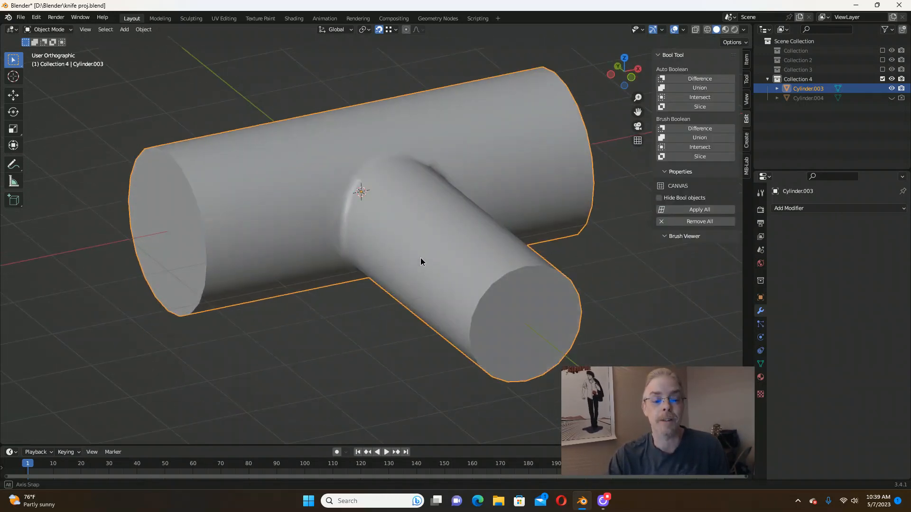
pyautogui.moveTo(388, 198)
pyautogui.mouseDown(button='middle')
pyautogui.moveTo(403, 185)
pyautogui.moveTo(379, 167)
pyautogui.moveTo(398, 185)
pyautogui.mouseUp(button='middle')
pyautogui.scroll(-3, 380, 167)
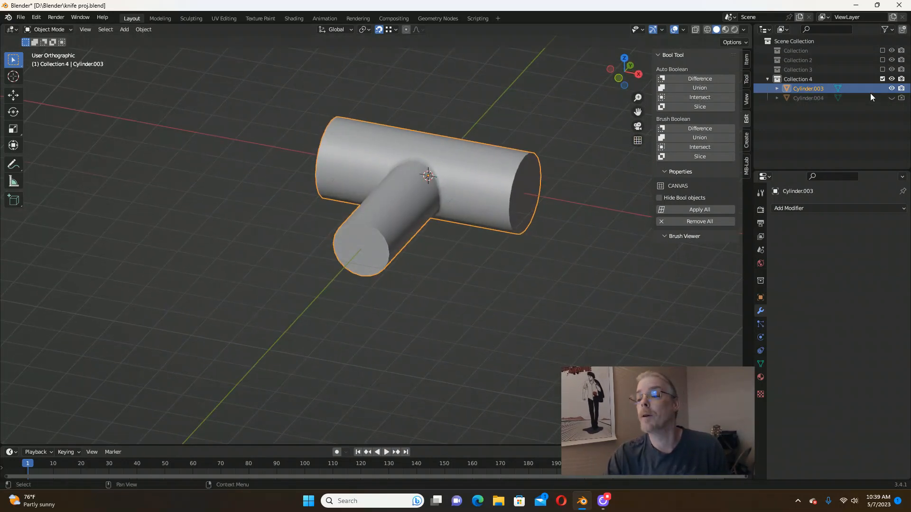
# Exclude Collection 4 from the view layer, enable Collection 3, and view the cannon model it contains.
pyautogui.click(882, 79)
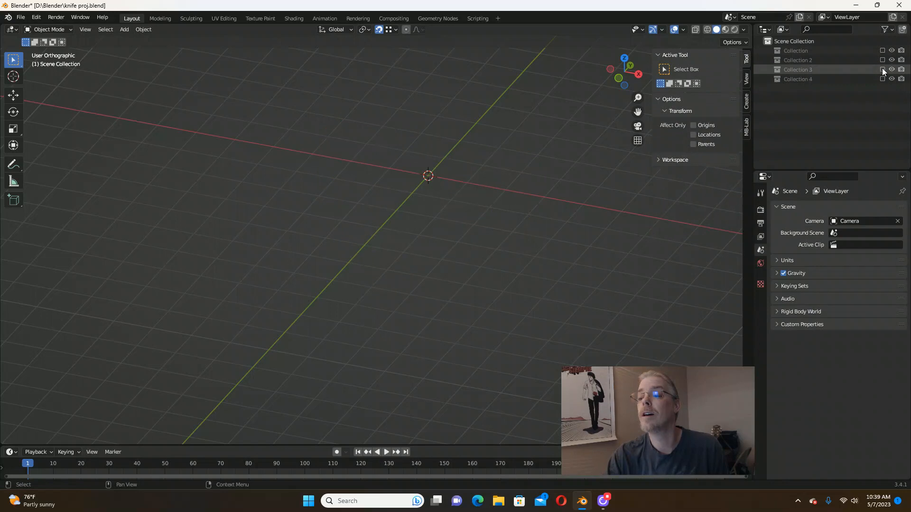
pyautogui.click(882, 68)
pyautogui.scroll(4, 433, 164)
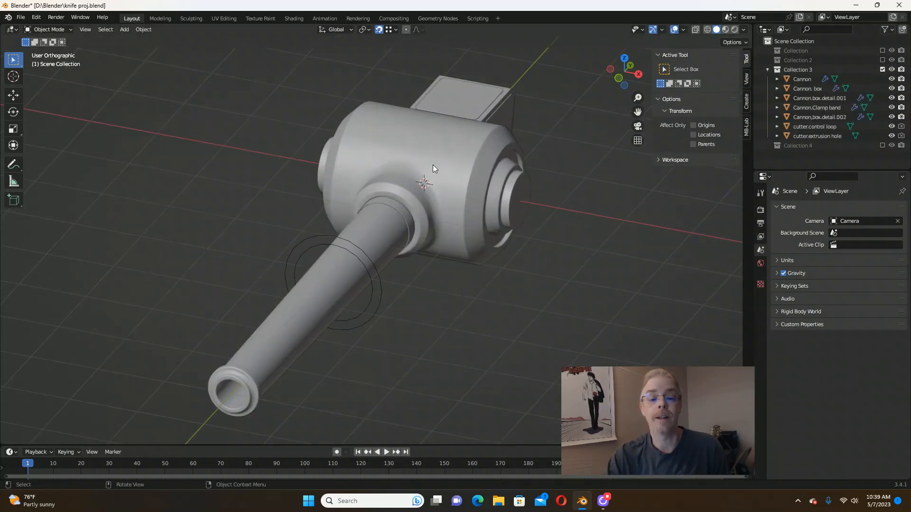
pyautogui.moveTo(423, 160); pyautogui.dragTo(479, 133, button='middle')
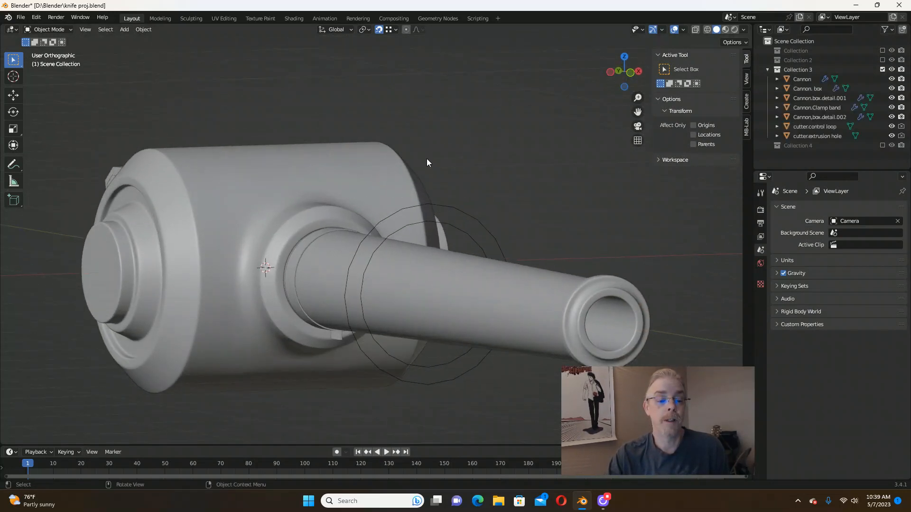
pyautogui.scroll(-3, 426, 158)
pyautogui.scroll(3, 343, 228)
pyautogui.moveTo(343, 229); pyautogui.dragTo(477, 150, button='middle')
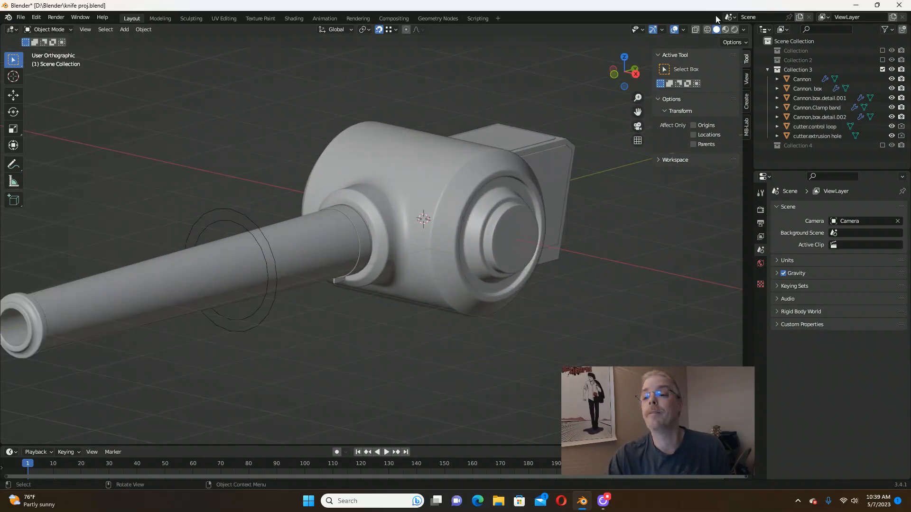
# Preview the cannon with the glossy red MatCap, inspect its reflections around the barrel joint, and restore Studio lighting.
pyautogui.click(744, 30)
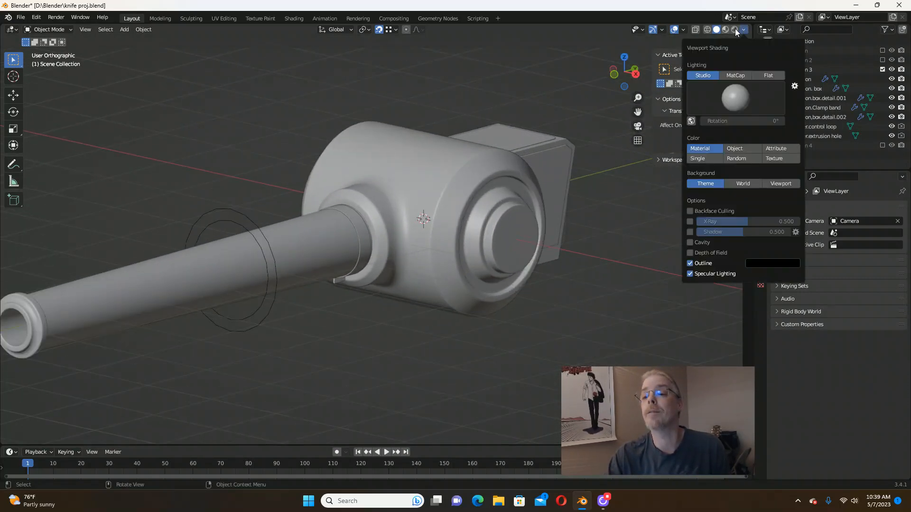
pyautogui.click(735, 76)
pyautogui.click(736, 92)
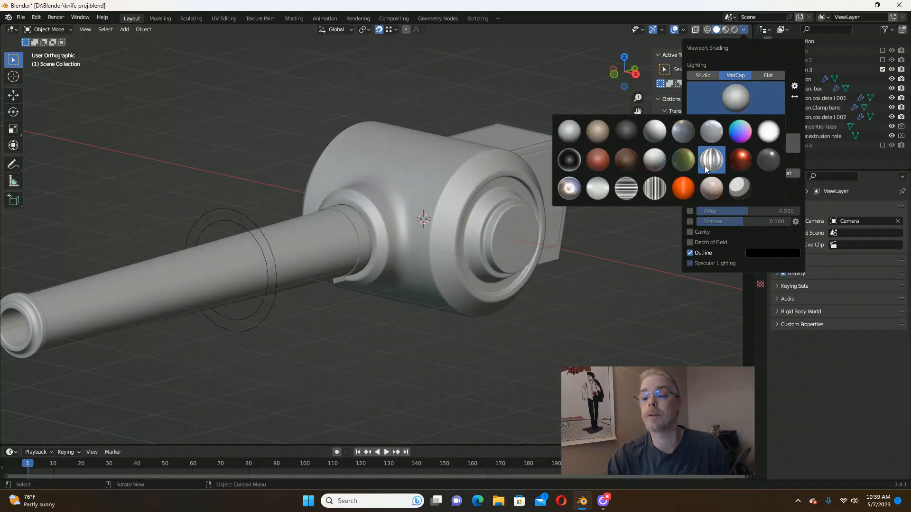
pyautogui.click(746, 160)
pyautogui.moveTo(493, 156); pyautogui.dragTo(509, 177, button='middle')
pyautogui.scroll(3, 508, 177)
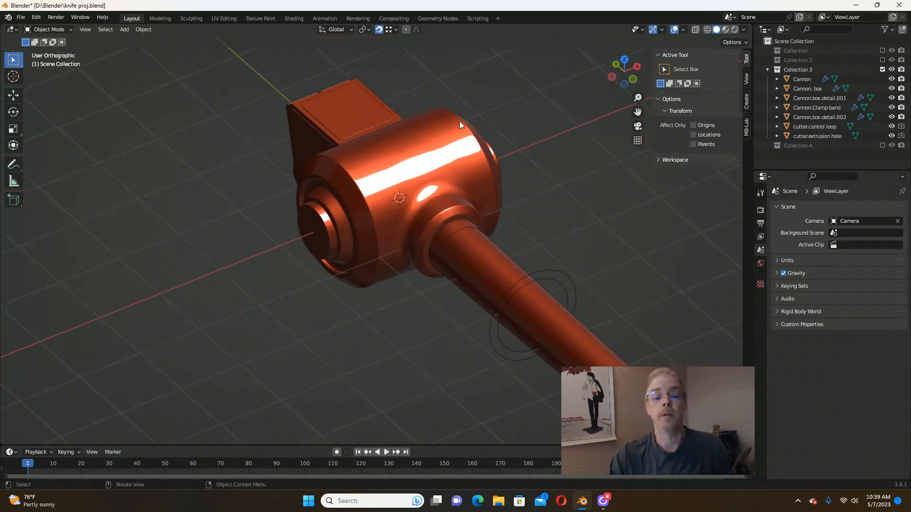
pyautogui.click(743, 29)
pyautogui.click(703, 76)
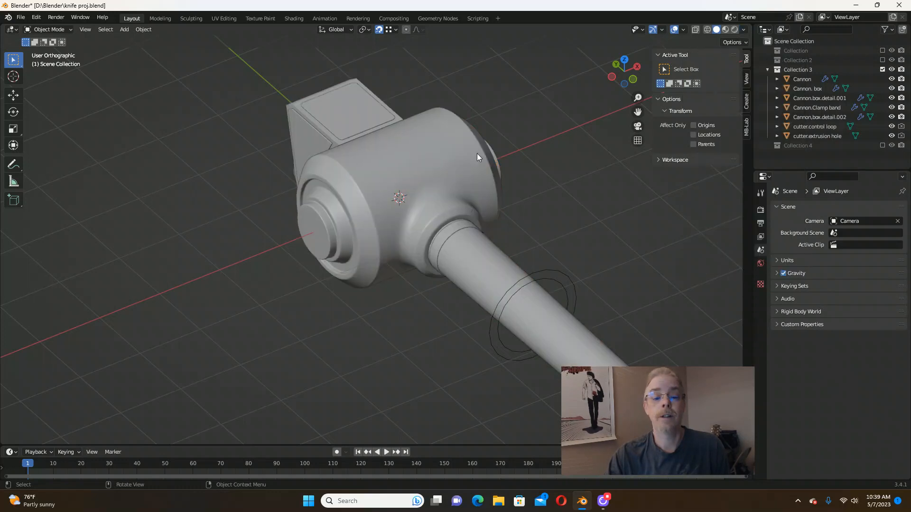
# Open the Cannon mesh in Edit Mode with edge selection and examine the topology around the barrel joint and body.
pyautogui.click(426, 159)
pyautogui.press('Tab')
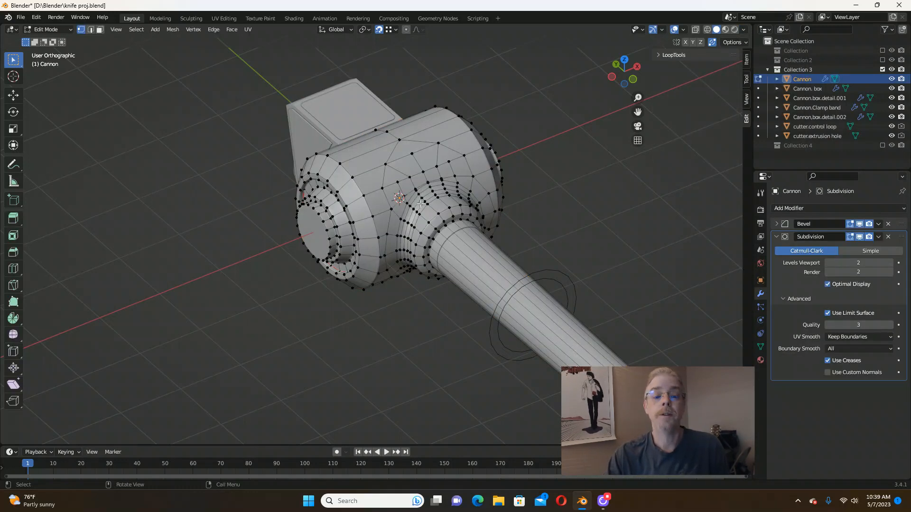
pyautogui.press('2')
pyautogui.moveTo(430, 194); pyautogui.dragTo(450, 191, button='middle')
pyautogui.scroll(4, 432, 202)
pyautogui.scroll(-3, 450, 192)
pyautogui.scroll(3, 473, 189)
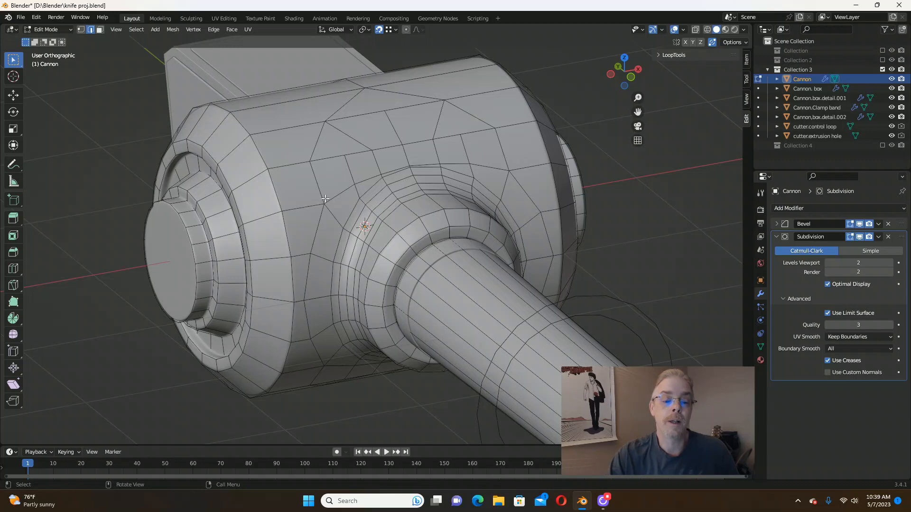
pyautogui.scroll(1, 403, 175)
pyautogui.moveTo(403, 175); pyautogui.dragTo(421, 166, button='middle')
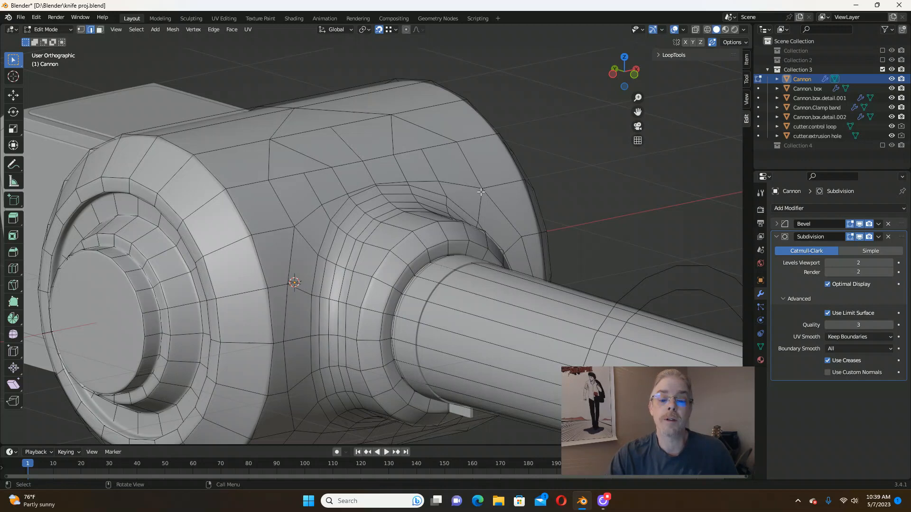
pyautogui.moveTo(421, 217); pyautogui.dragTo(337, 247, button='middle')
pyautogui.scroll(-4, 330, 224)
pyautogui.scroll(3, 349, 285)
pyautogui.scroll(-6, 336, 214)
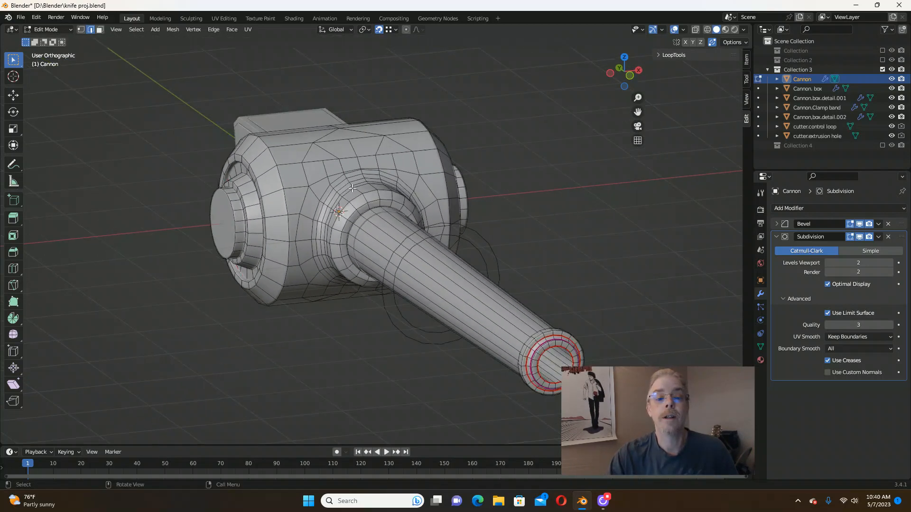
pyautogui.moveTo(398, 178); pyautogui.dragTo(354, 209, button='middle')
pyautogui.scroll(2, 323, 173)
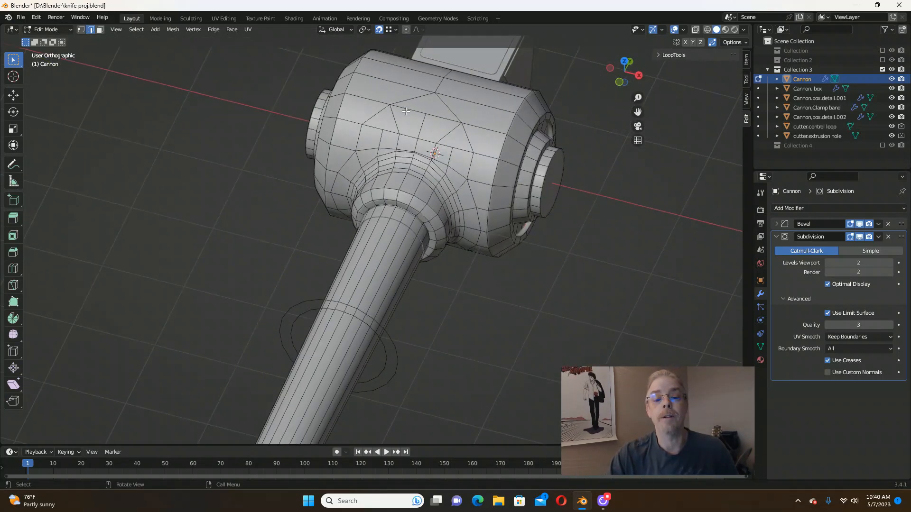
# Display the Cannon mesh in vertex selection and examine the vertices and edge flow around the barrel joint from several angles.
pyautogui.moveTo(406, 111); pyautogui.dragTo(394, 108, button='middle')
pyautogui.scroll(4, 383, 81)
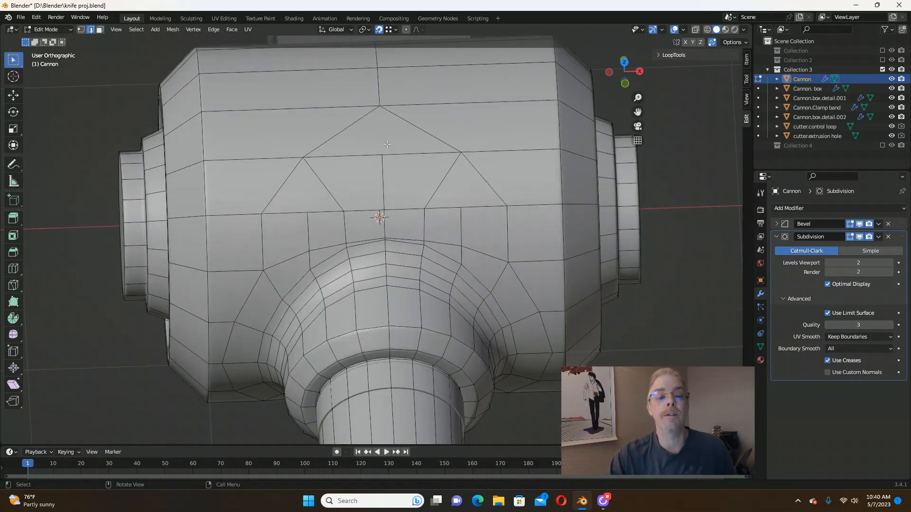
pyautogui.moveTo(386, 144); pyautogui.dragTo(376, 110, button='middle')
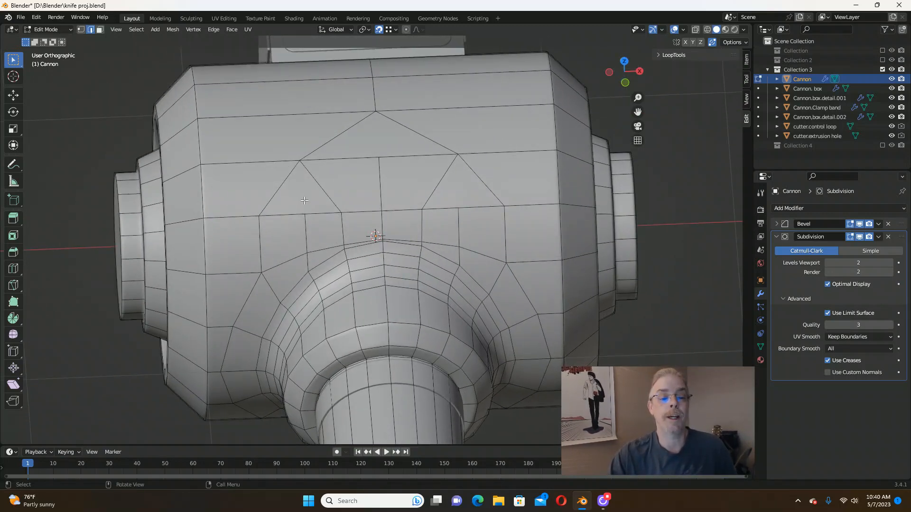
pyautogui.moveTo(400, 176); pyautogui.dragTo(399, 169, button='middle')
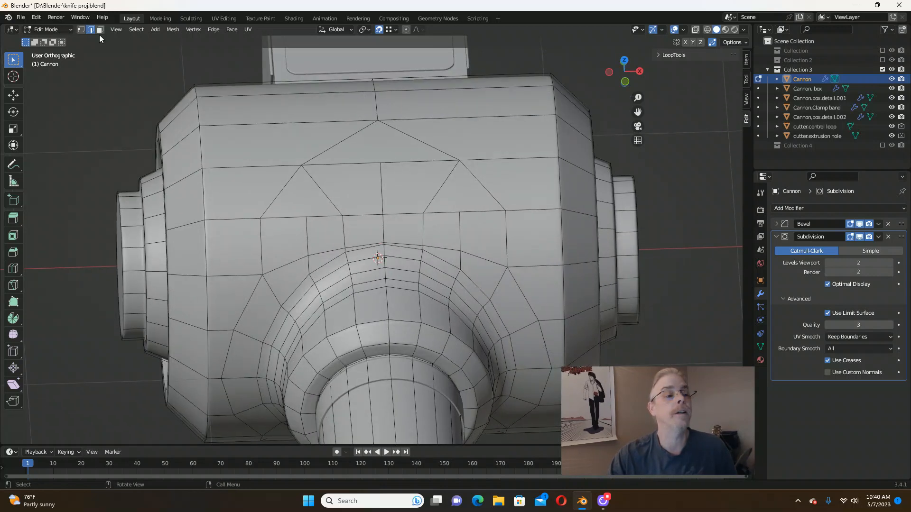
pyautogui.click(80, 30)
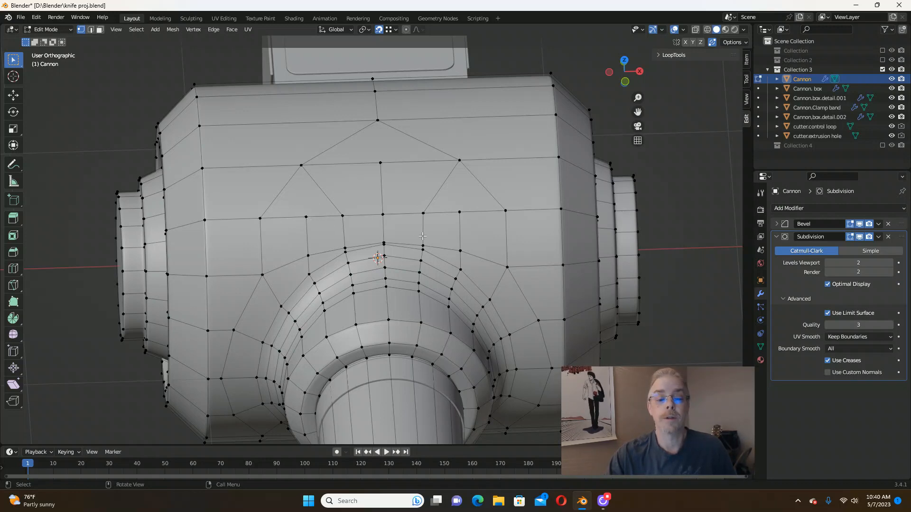
pyautogui.moveTo(423, 236); pyautogui.dragTo(401, 231, button='middle')
pyautogui.scroll(3, 368, 248)
pyautogui.scroll(-3, 368, 248)
pyautogui.scroll(-5, 369, 248)
pyautogui.scroll(-3, 401, 234)
pyautogui.scroll(4, 409, 323)
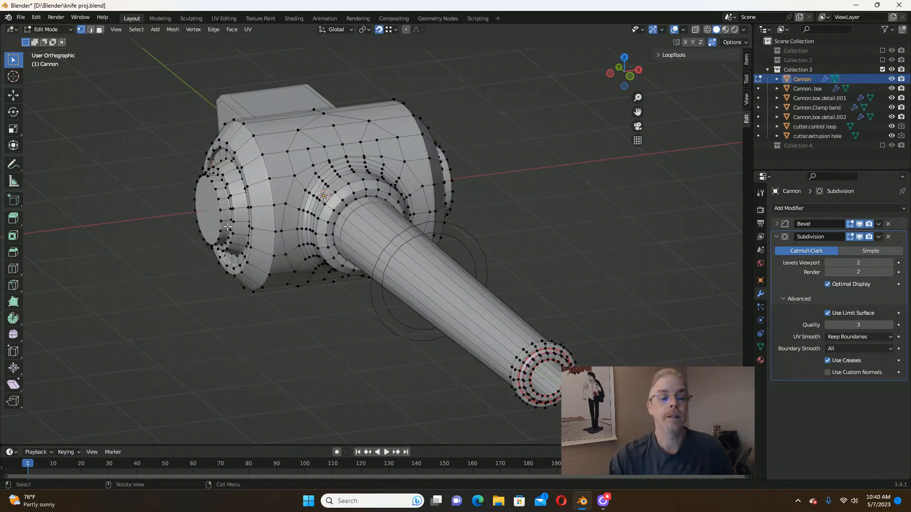
pyautogui.moveTo(281, 254); pyautogui.dragTo(309, 257, button='middle')
# Return the Cannon to Object Mode and select the cutter.control loop circle around the barrel for inspection.
pyautogui.press('Tab')
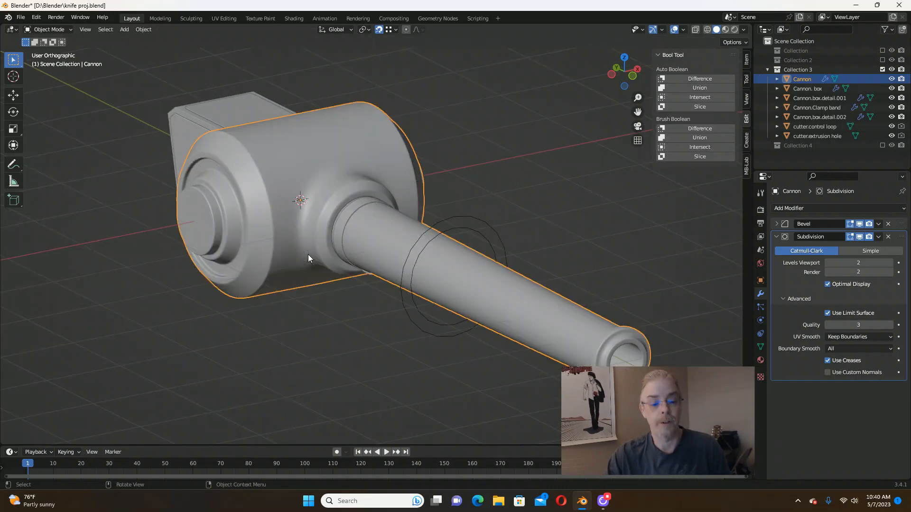
pyautogui.moveTo(478, 219); pyautogui.dragTo(468, 221, button='middle')
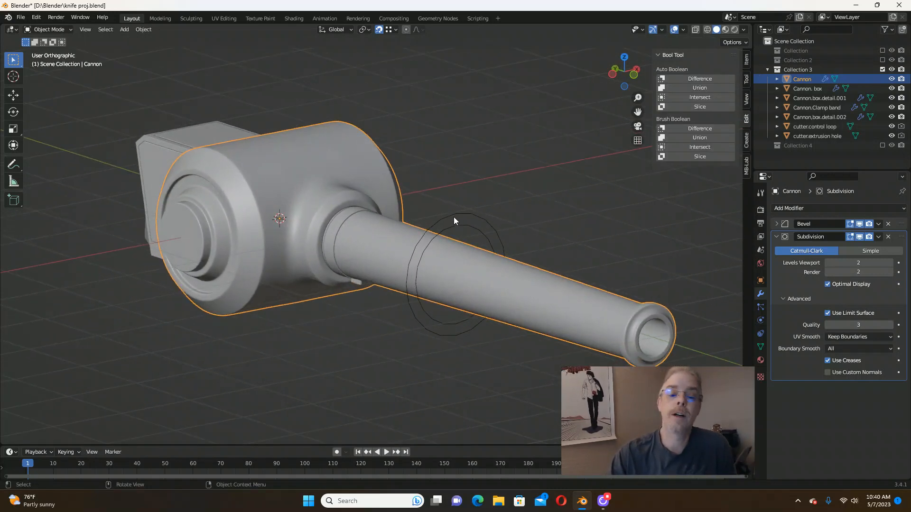
pyautogui.scroll(2, 454, 214)
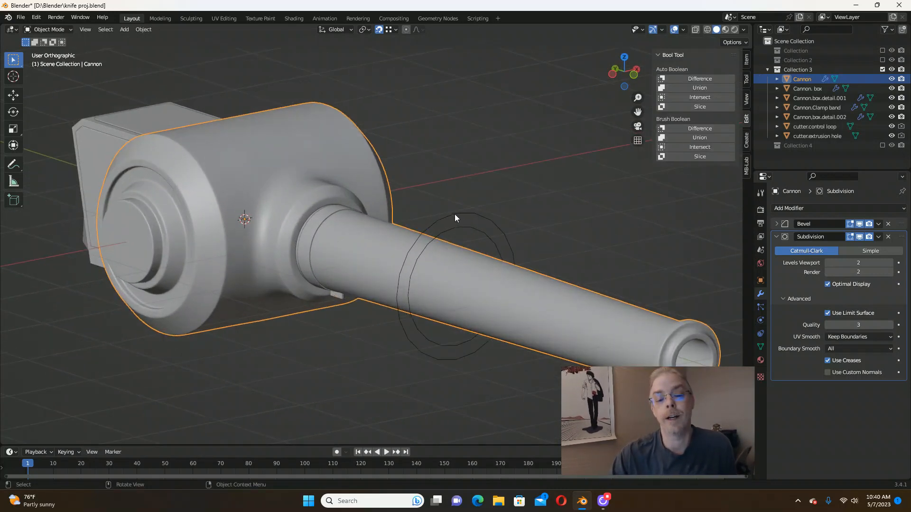
pyautogui.click(455, 215)
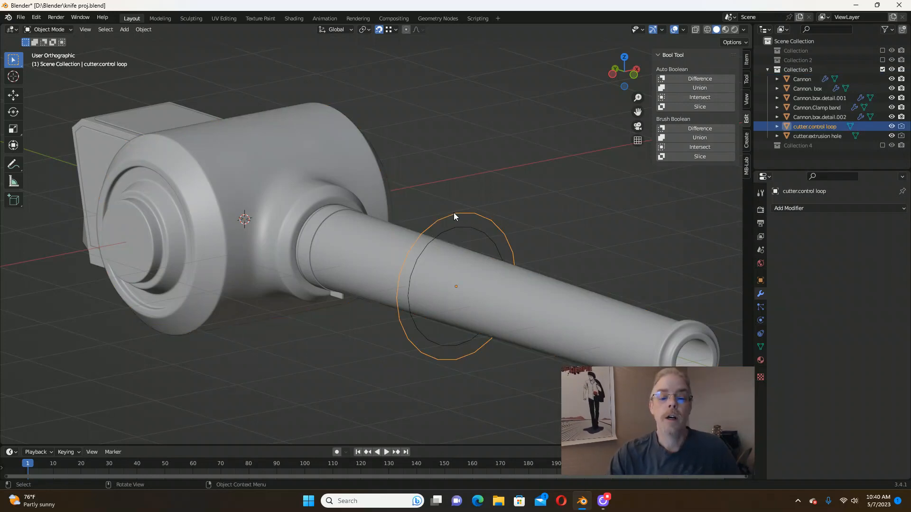
pyautogui.moveTo(454, 213); pyautogui.dragTo(443, 212, button='middle')
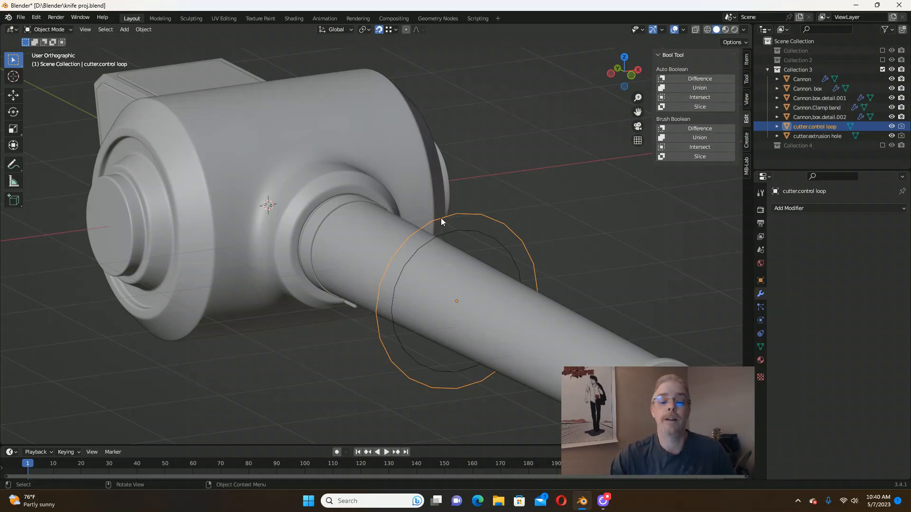
# Select the smaller cutter.extrusion hole circle and inspect it together with the cannon from both sides.
pyautogui.click(464, 229)
pyautogui.moveTo(462, 229)
pyautogui.mouseDown(button='middle')
pyautogui.moveTo(489, 245)
pyautogui.moveTo(473, 236)
pyautogui.mouseUp(button='middle')
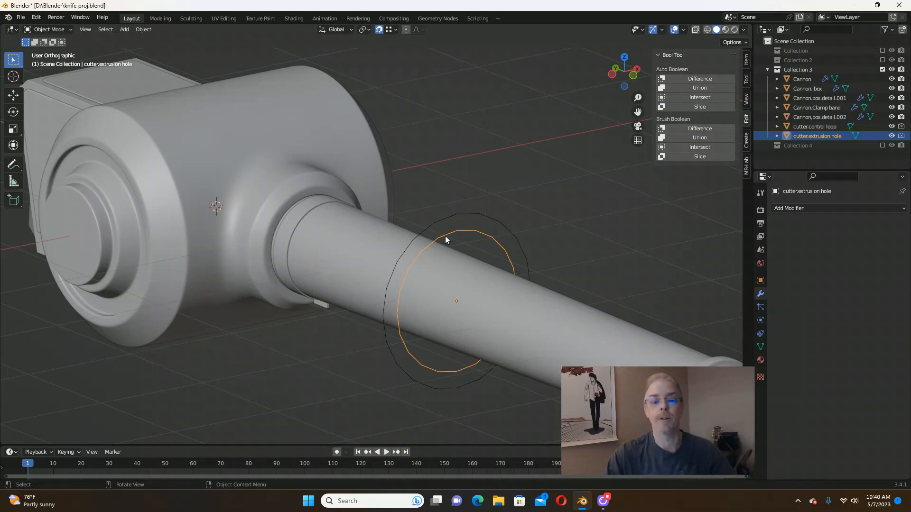
pyautogui.moveTo(442, 243)
pyautogui.mouseDown(button='middle')
pyautogui.moveTo(456, 238)
pyautogui.moveTo(435, 245)
pyautogui.mouseUp(button='middle')
pyautogui.scroll(-2, 245, 198)
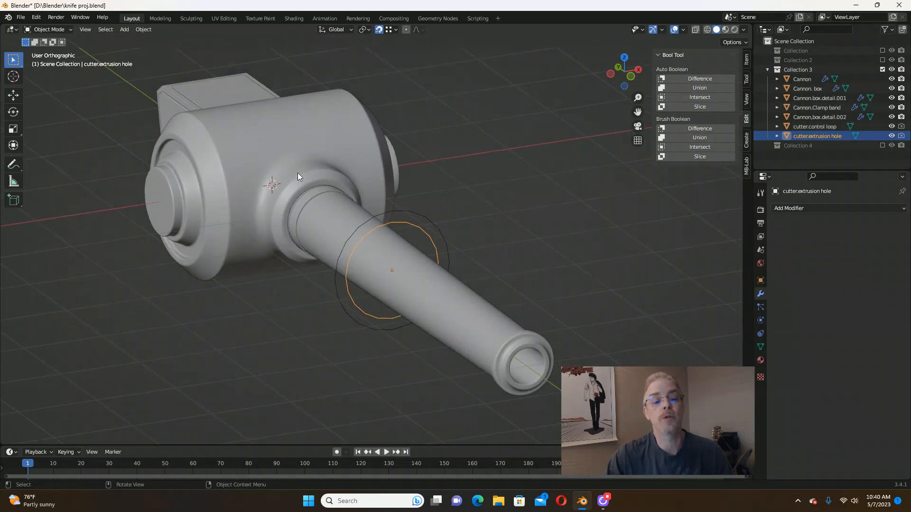
pyautogui.moveTo(439, 187); pyautogui.dragTo(377, 199, button='middle')
pyautogui.scroll(-3, 376, 199)
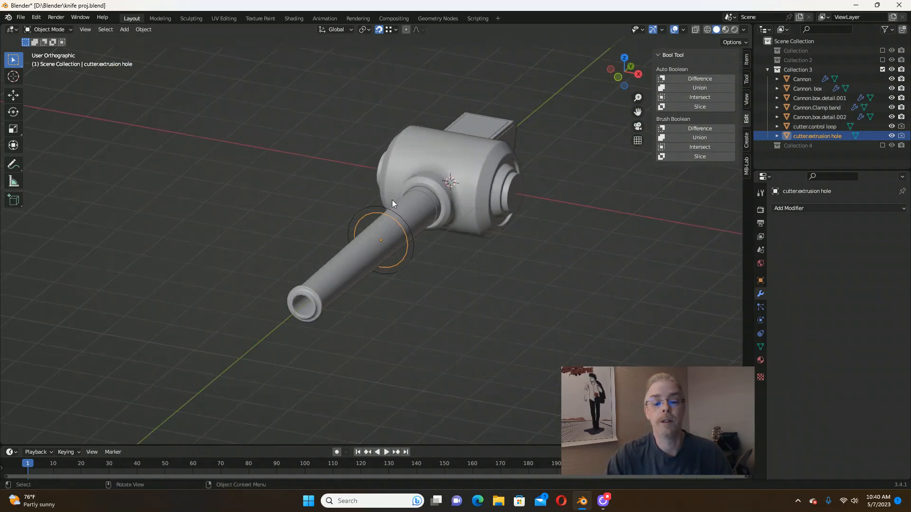
pyautogui.scroll(2, 427, 209)
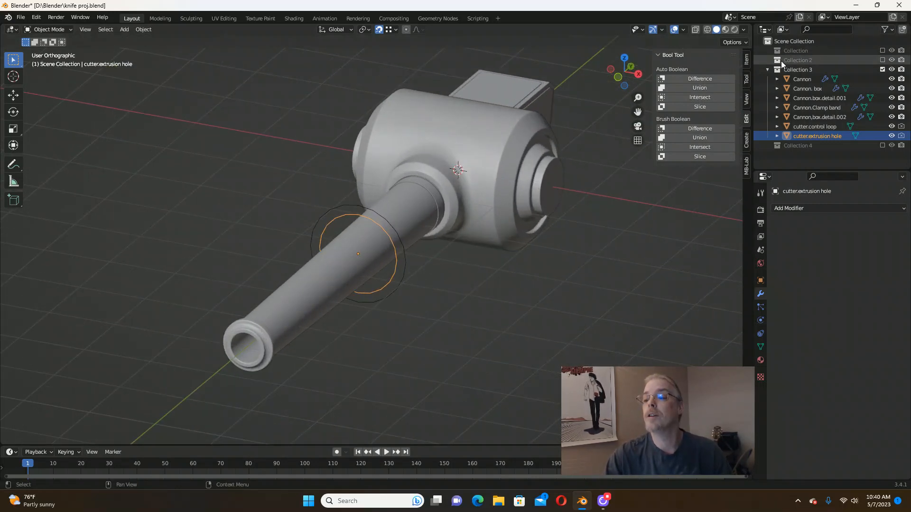
pyautogui.moveTo(460, 140); pyautogui.dragTo(601, 208, button='middle')
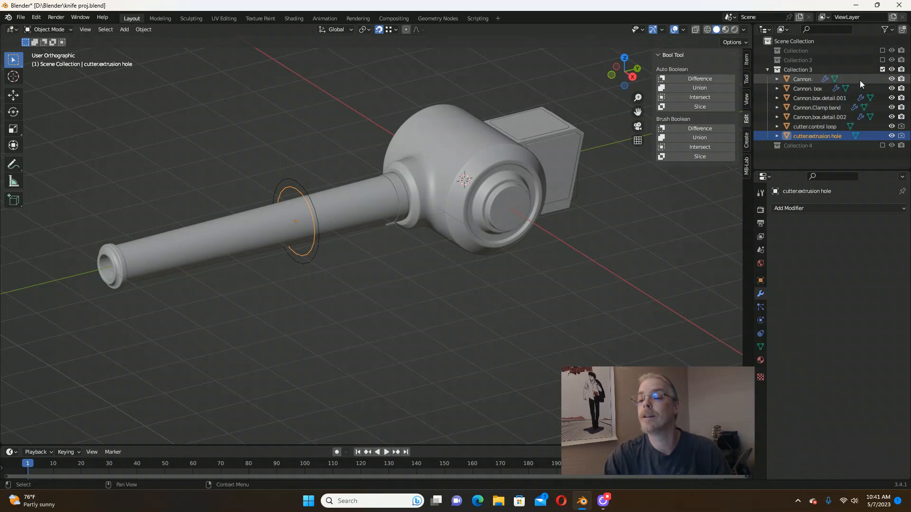
# Exclude Collection 3 from the view layer and create a new empty collection in the scene.
pyautogui.click(882, 70)
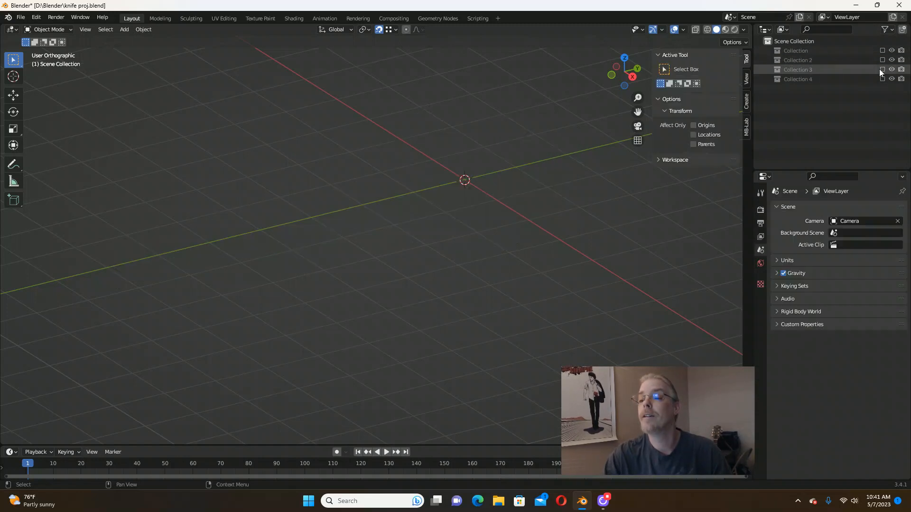
pyautogui.click(902, 30)
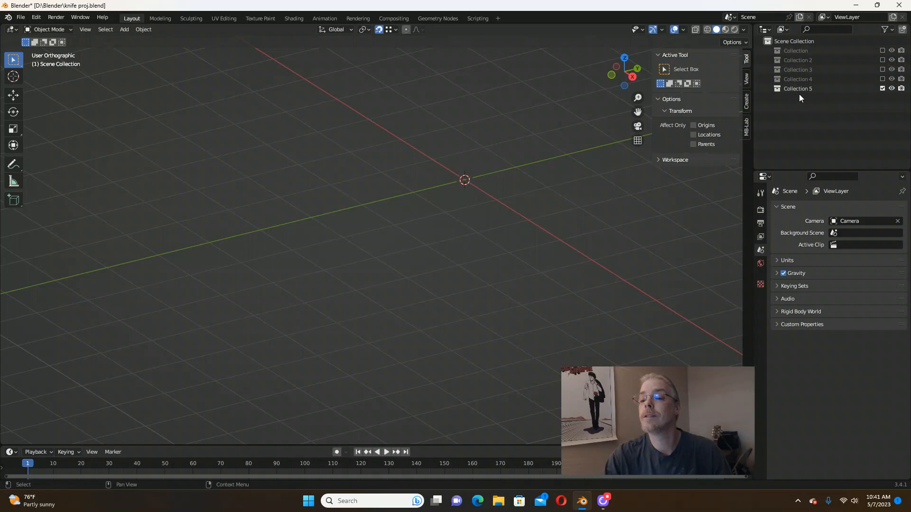
pyautogui.keyDown('shift'); pyautogui.moveTo(470, 179); pyautogui.dragTo(423, 194, button='middle'); pyautogui.keyUp('shift')
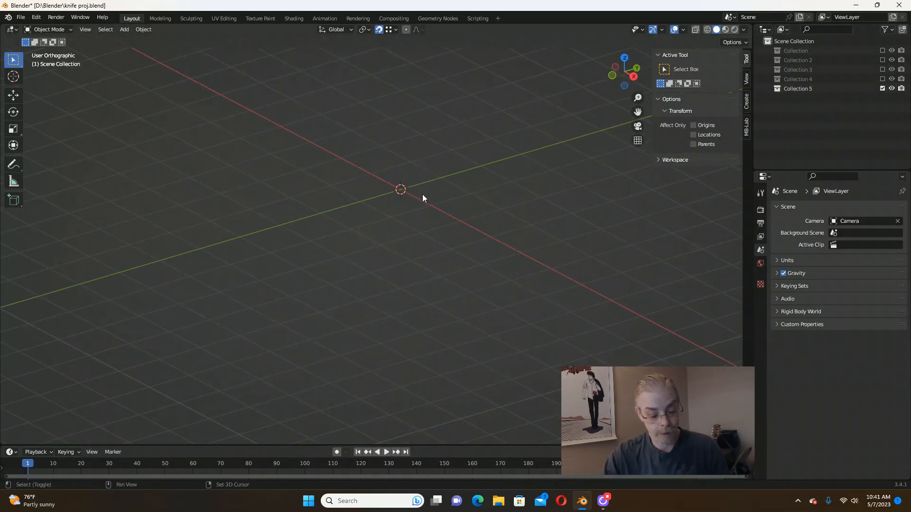
# Add a 20-vertex cylinder with a 1 m radius and 5 m depth, rotated 90° about Y.
pyautogui.hotkey('shift', 'a')
pyautogui.moveTo(425, 194)
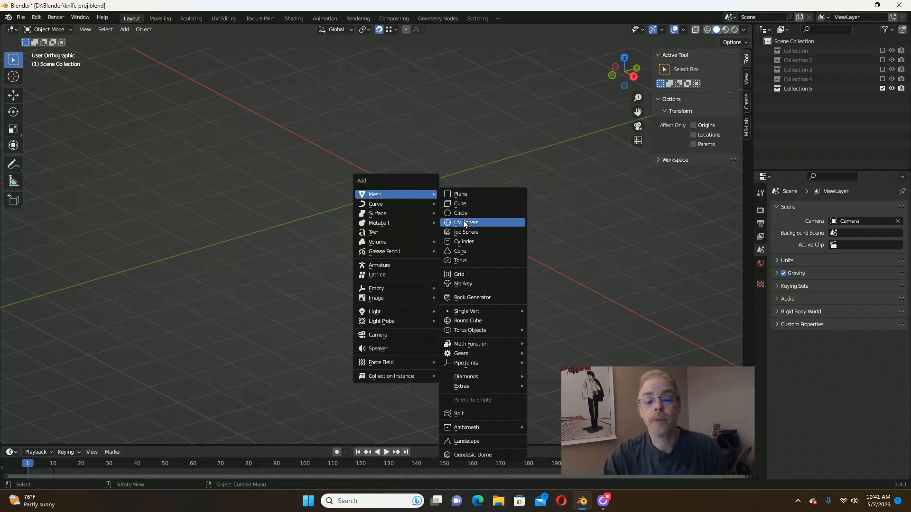
pyautogui.click(465, 243)
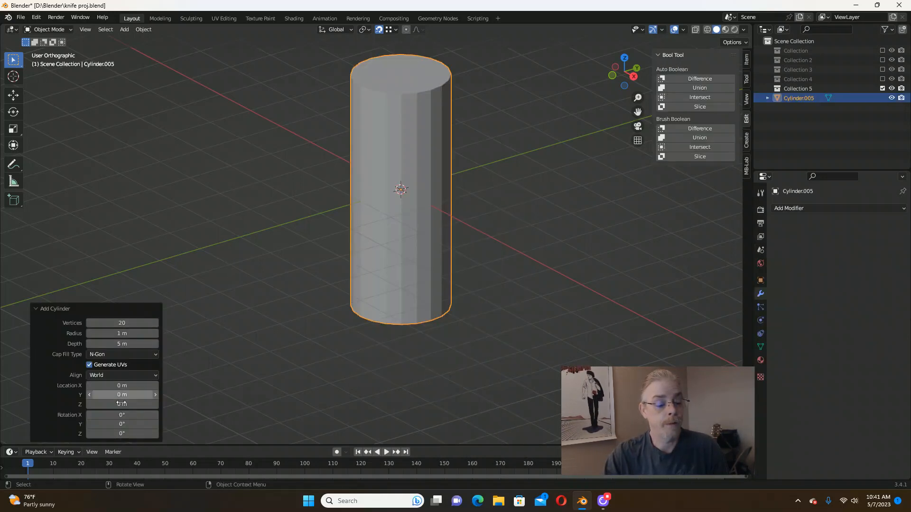
pyautogui.click(125, 423)
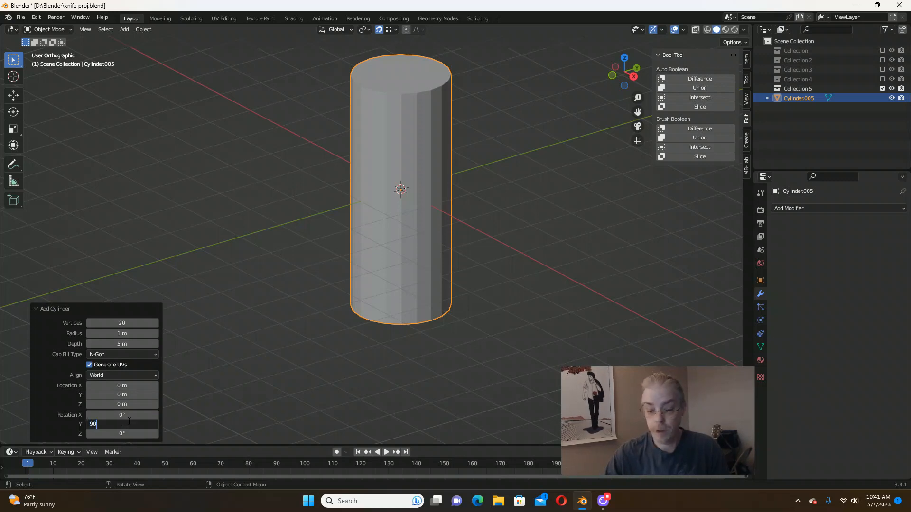
pyautogui.write('90')
pyautogui.press('Return')
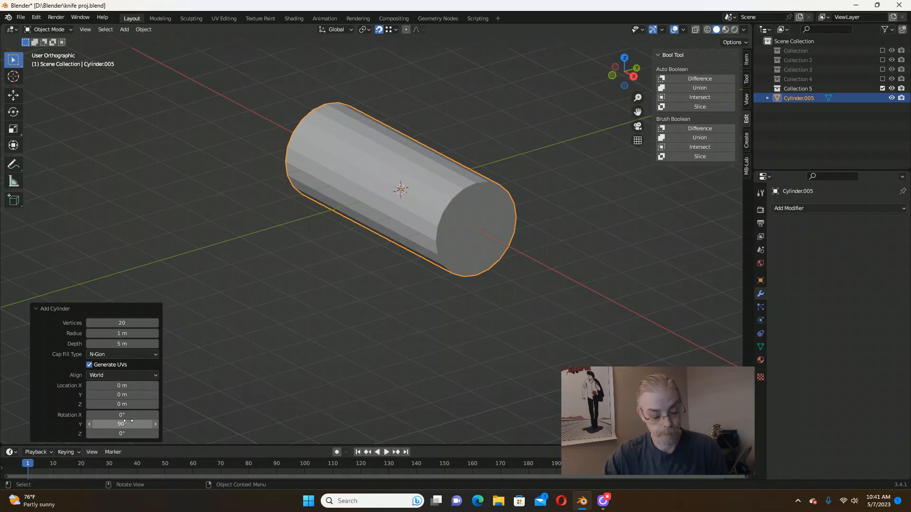
# Apply the new cylinder's rotation to its mesh data.
pyautogui.hotkey('ctrl', 'a')
pyautogui.hotkey('ctrl', 'a')
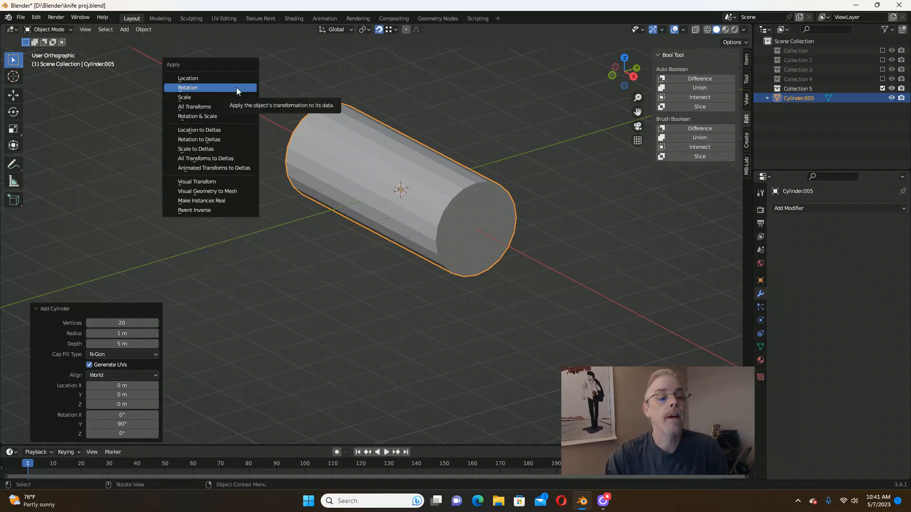
pyautogui.click(236, 87)
# Shade the cylinder auto smooth at a 30° angle, comparing it with plain smooth shading.
pyautogui.moveTo(361, 228); pyautogui.dragTo(435, 222, button='middle')
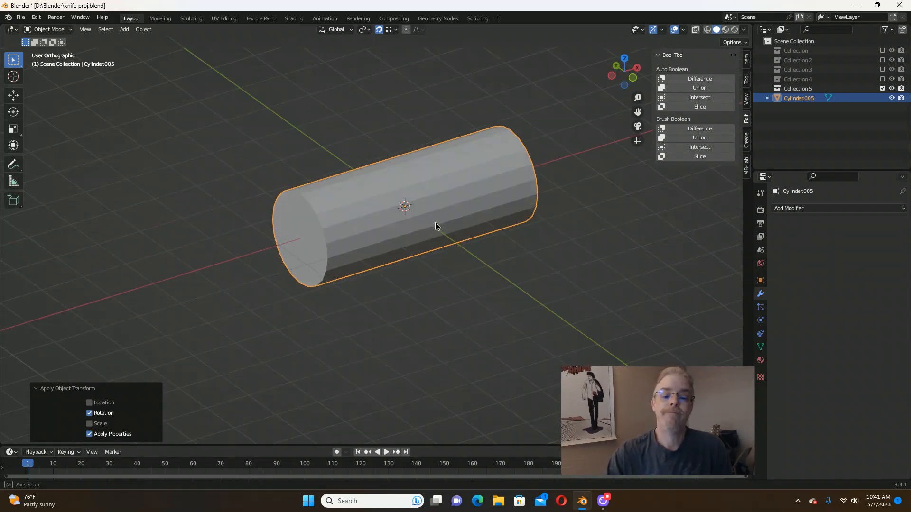
pyautogui.rightClick(414, 222)
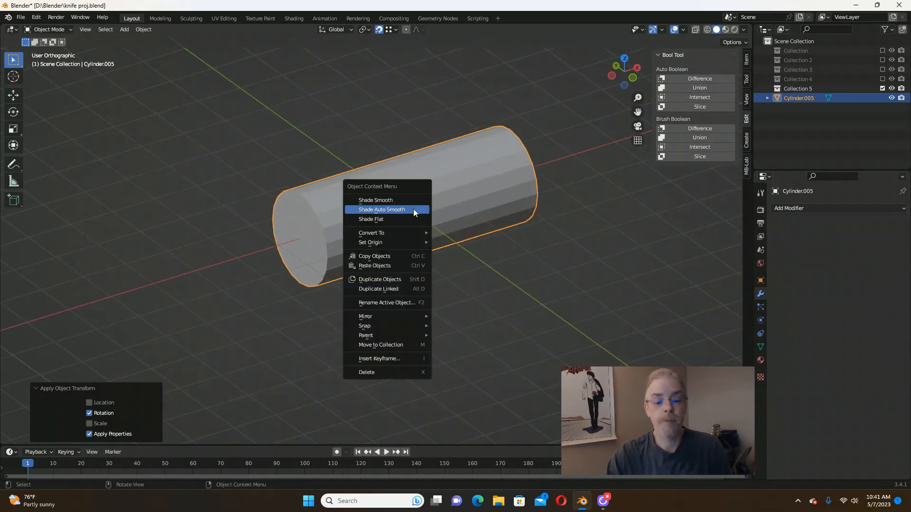
pyautogui.click(416, 209)
pyautogui.rightClick(417, 202)
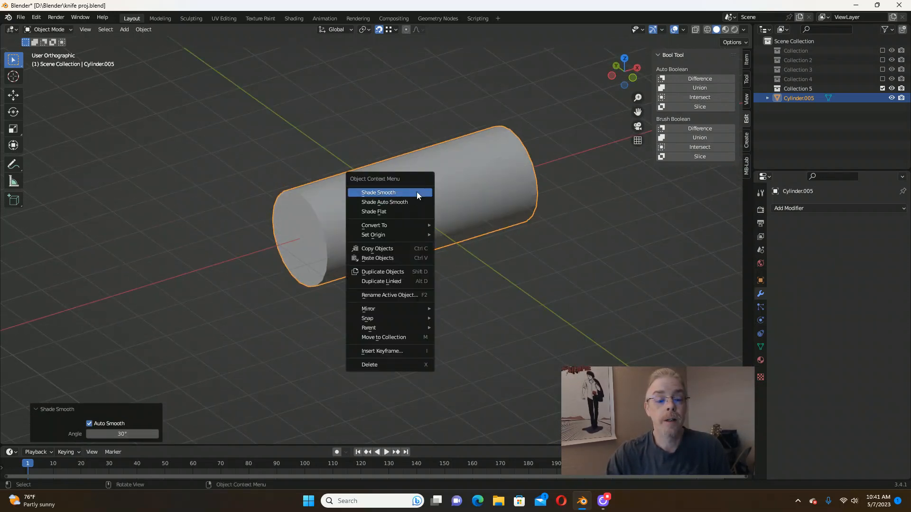
pyautogui.click(417, 192)
pyautogui.rightClick(416, 192)
pyautogui.click(412, 202)
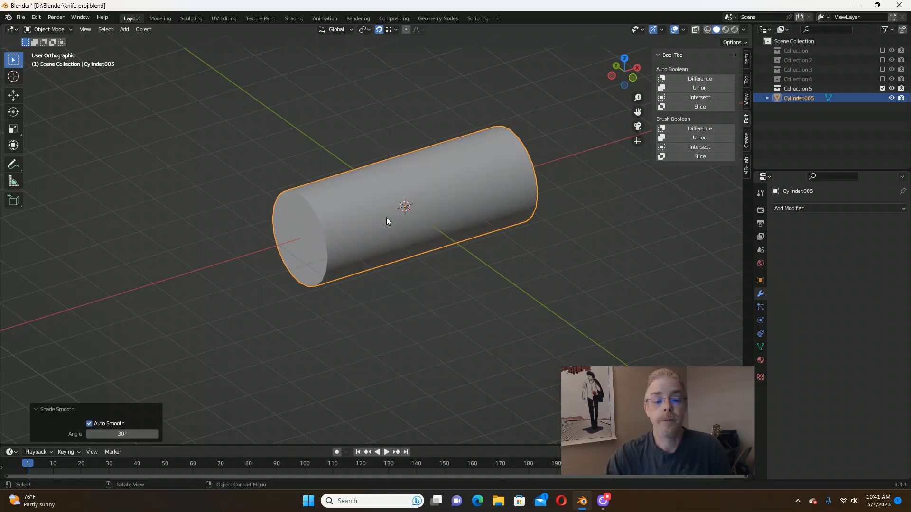
# Open the cylinder in Edit Mode, clear the selection, and connect the two opposite mid-height vertices across the -X end cap.
pyautogui.moveTo(386, 219)
pyautogui.mouseDown(button='middle')
pyautogui.moveTo(451, 275)
pyautogui.moveTo(476, 260)
pyautogui.moveTo(426, 285)
pyautogui.moveTo(425, 244)
pyautogui.moveTo(463, 221)
pyautogui.moveTo(446, 235)
pyautogui.moveTo(386, 207)
pyautogui.mouseUp(button='middle')
pyautogui.press('Tab')
pyautogui.hotkey('alt', 'a')
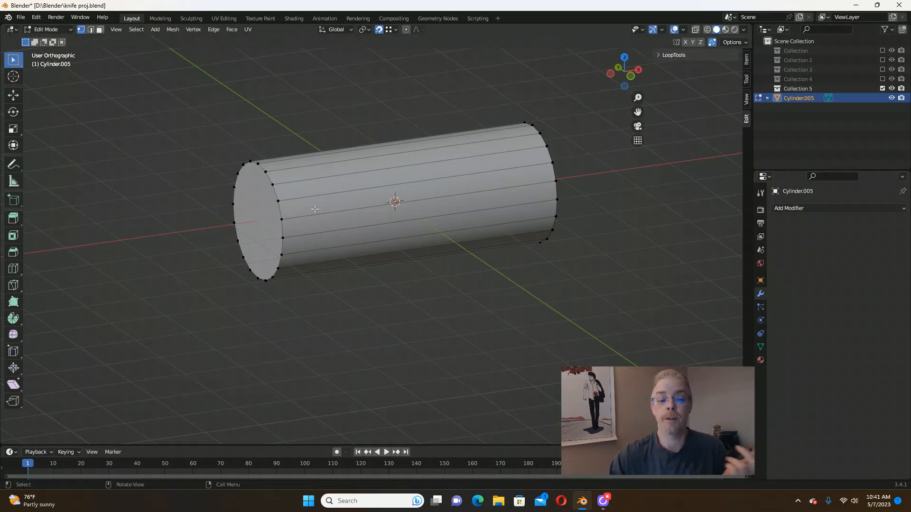
pyautogui.moveTo(410, 213); pyautogui.dragTo(433, 216, button='middle')
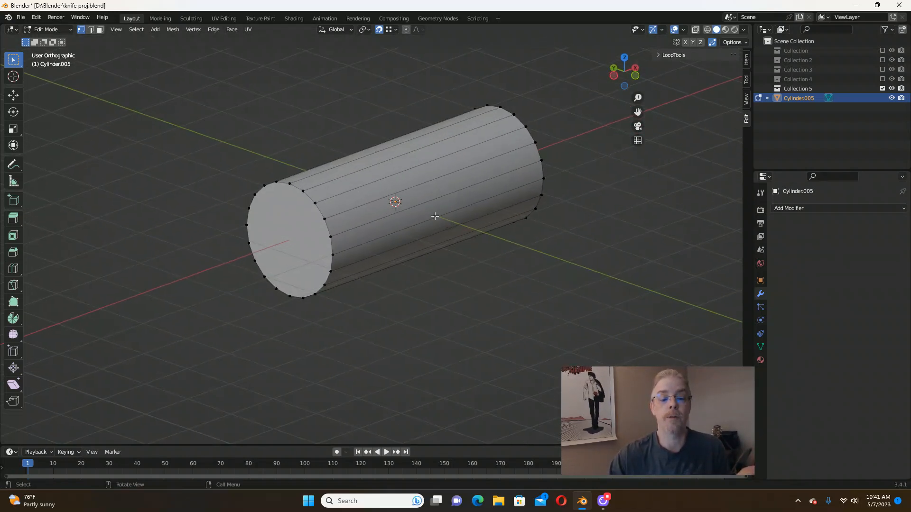
pyautogui.moveTo(340, 243); pyautogui.dragTo(373, 231, button='middle')
pyautogui.scroll(3, 394, 247)
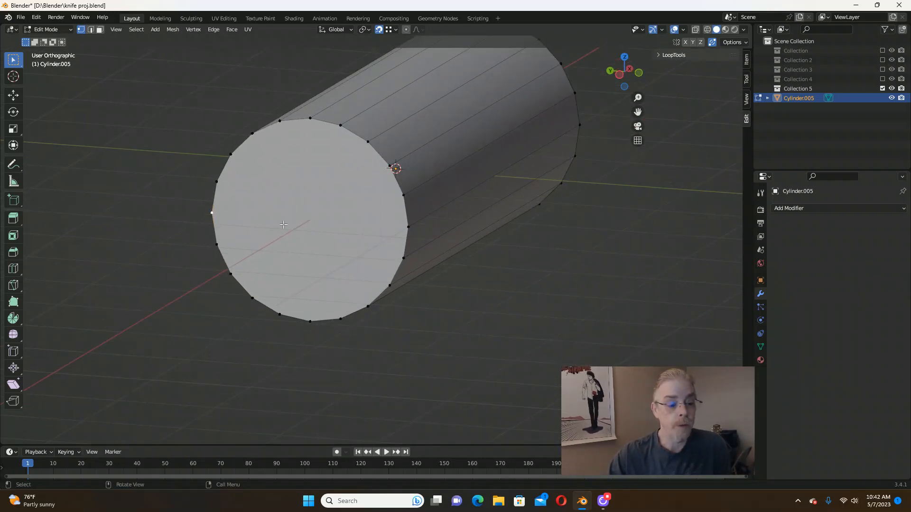
pyautogui.keyDown('shift'); pyautogui.click(394, 228); pyautogui.keyUp('shift')
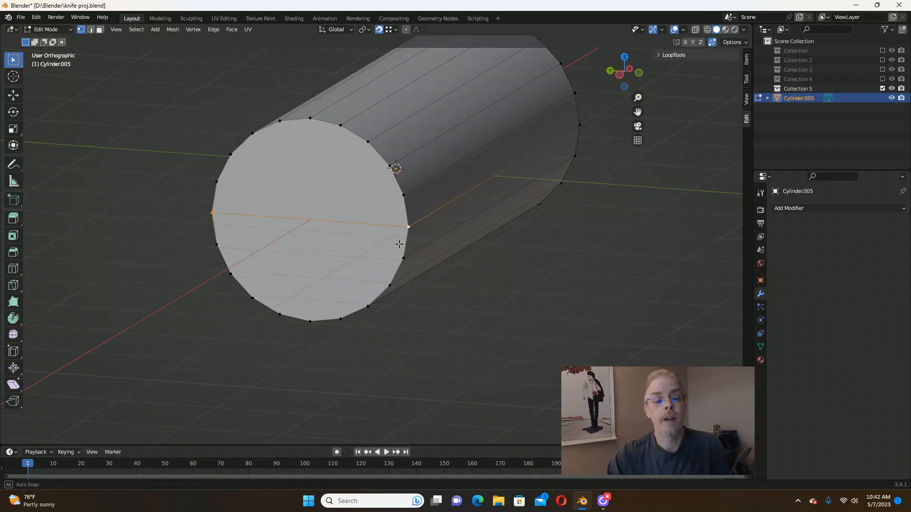
# Connect the two opposite mid-height vertices across the cylinder's +X end cap.
pyautogui.moveTo(394, 240); pyautogui.dragTo(515, 279, button='middle')
pyautogui.scroll(-2, 376, 246)
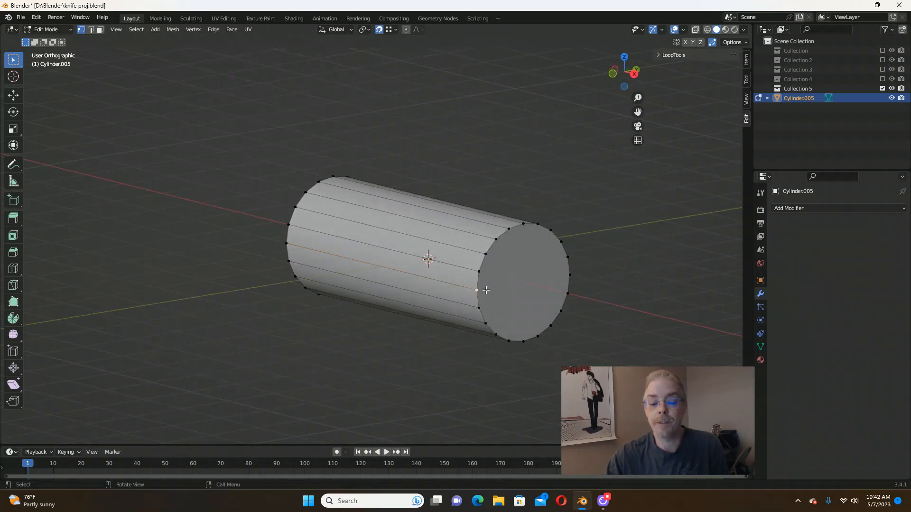
pyautogui.keyDown('shift'); pyautogui.click(554, 281); pyautogui.keyUp('shift')
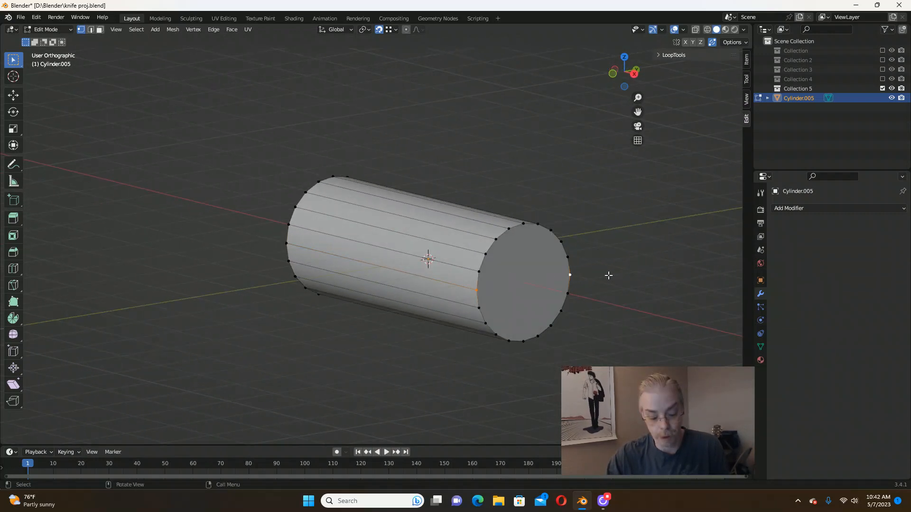
pyautogui.moveTo(429, 292); pyautogui.dragTo(408, 290, button='middle')
pyautogui.scroll(3, 434, 334)
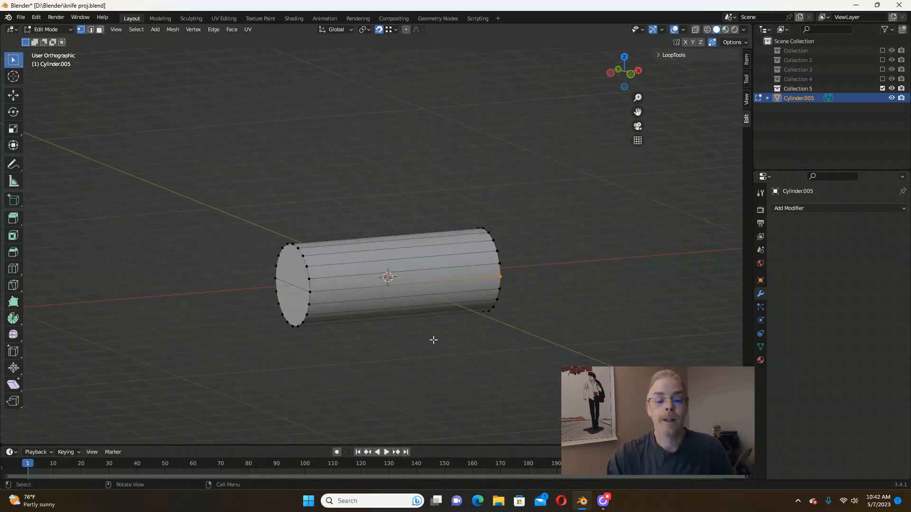
pyautogui.moveTo(394, 336); pyautogui.dragTo(417, 340, button='middle')
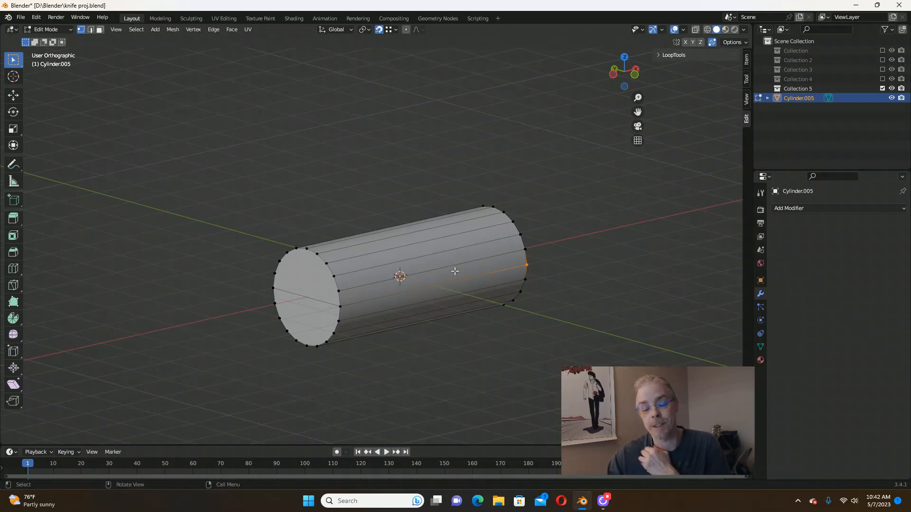
# Hide the viewport sidebar and examine the cylinder's side edges and split end cap from several angles.
pyautogui.moveTo(303, 263)
pyautogui.mouseDown(button='middle')
pyautogui.moveTo(332, 261)
pyautogui.moveTo(319, 262)
pyautogui.mouseUp(button='middle')
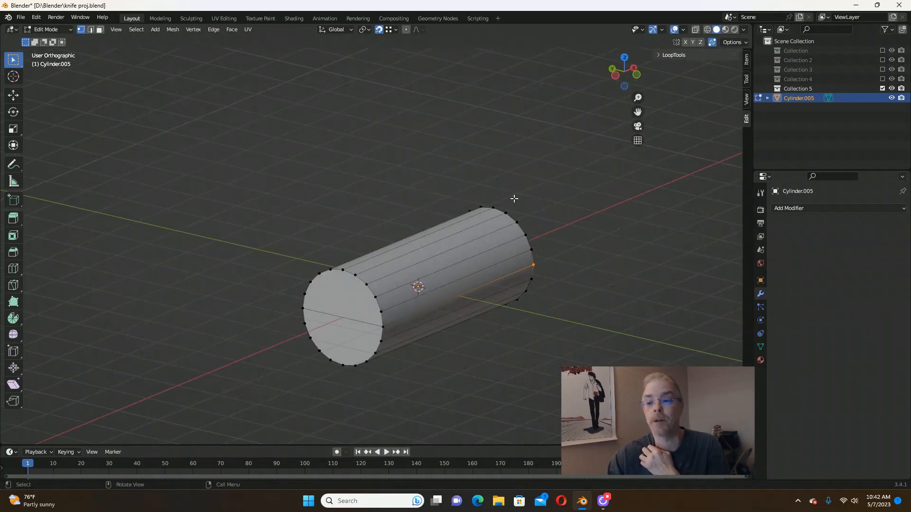
pyautogui.press('n')
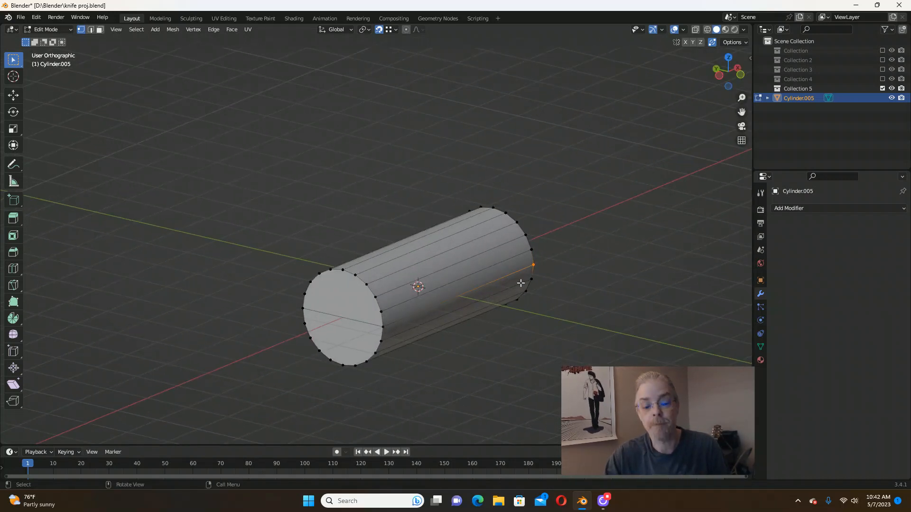
pyautogui.scroll(-3, 501, 296)
pyautogui.scroll(3, 496, 305)
pyautogui.scroll(2, 492, 308)
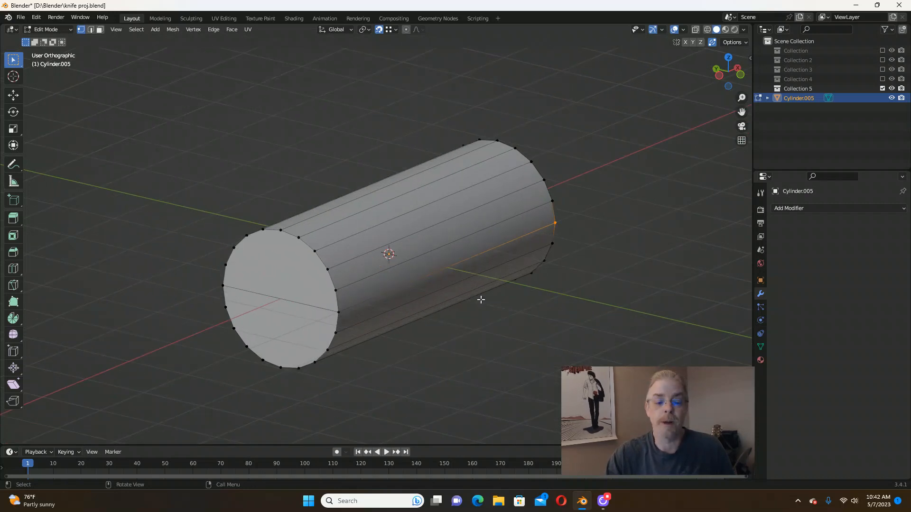
pyautogui.scroll(-4, 481, 300)
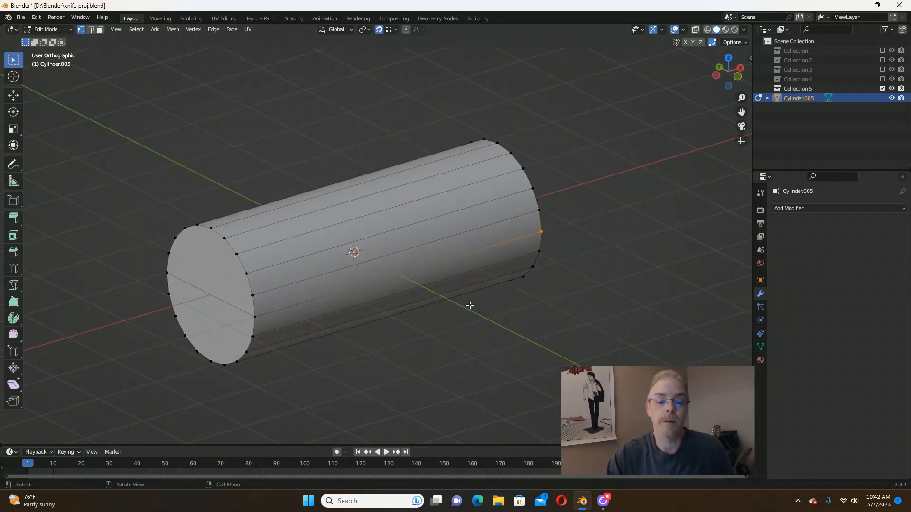
pyautogui.scroll(3, 418, 316)
pyautogui.moveTo(465, 309); pyautogui.dragTo(451, 305, button='middle')
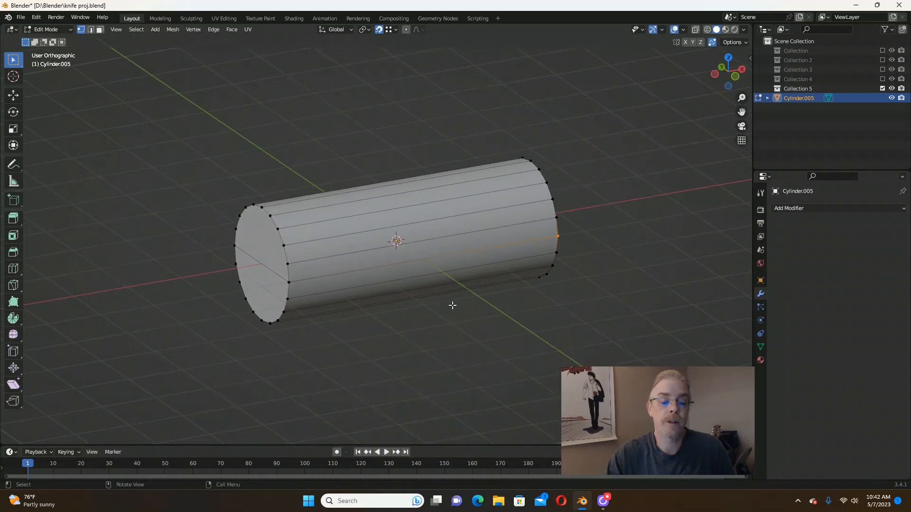
pyautogui.scroll(-3, 451, 305)
pyautogui.scroll(3, 406, 307)
pyautogui.scroll(1, 387, 314)
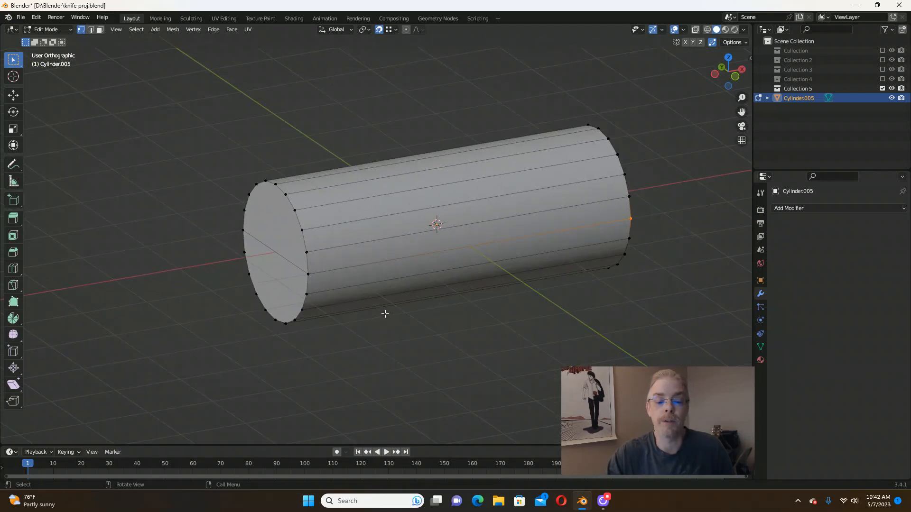
pyautogui.scroll(-2, 464, 264)
pyautogui.scroll(2, 466, 272)
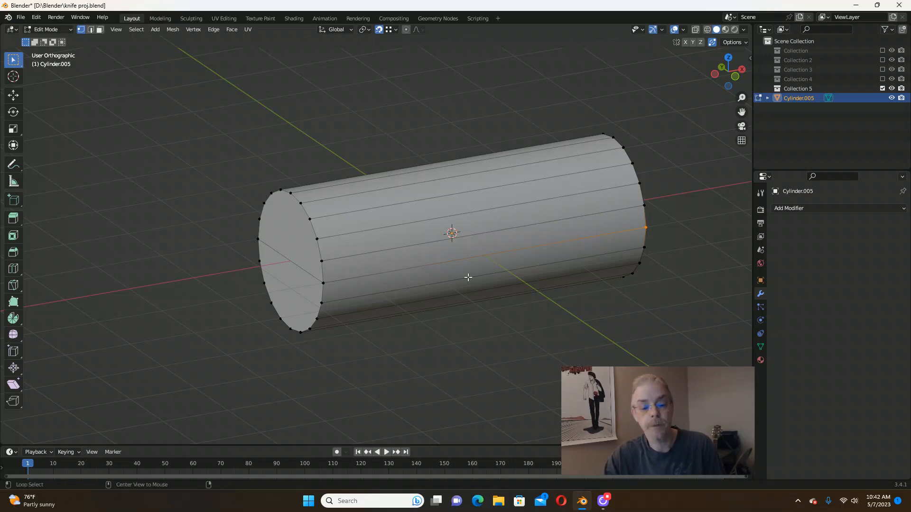
# Clear the selection, add one centred loop cut around the middle of the cylinder, and deselect it.
pyautogui.hotkey('alt', 'a')
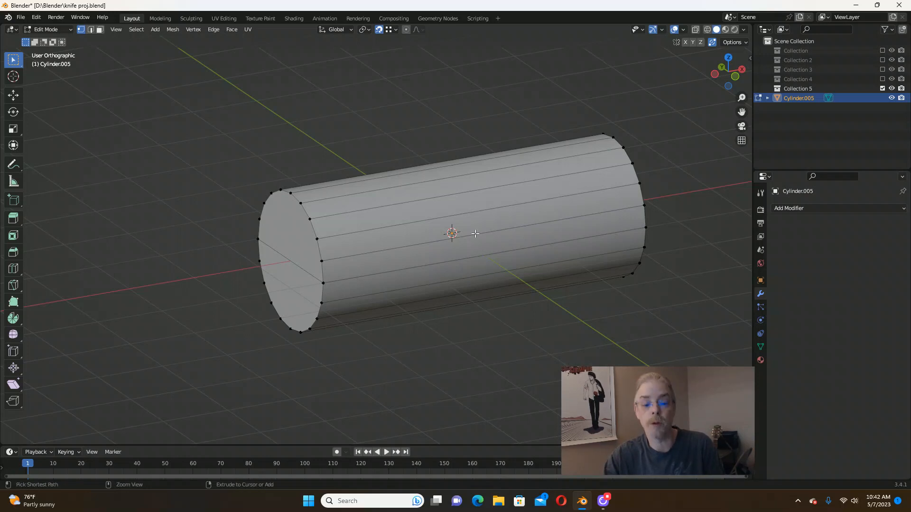
pyautogui.hotkey('ctrl', 'r')
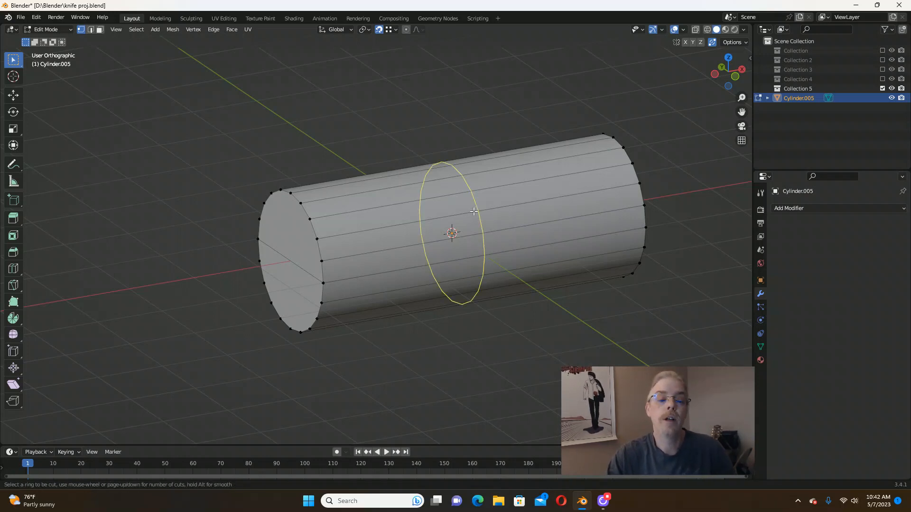
pyautogui.click(474, 212)
pyautogui.rightClick(474, 211)
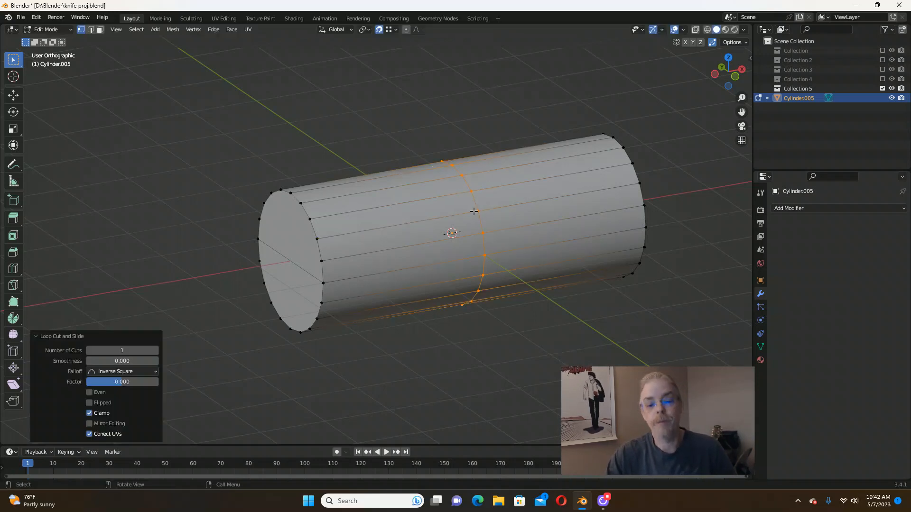
pyautogui.moveTo(502, 215)
pyautogui.mouseDown(button='middle')
pyautogui.moveTo(472, 192)
pyautogui.moveTo(495, 209)
pyautogui.mouseUp(button='middle')
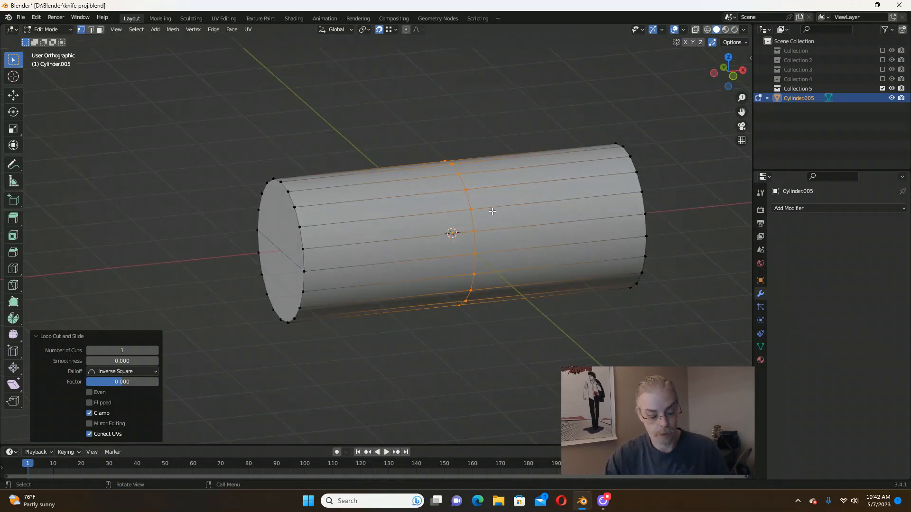
pyautogui.hotkey('alt', 'a')
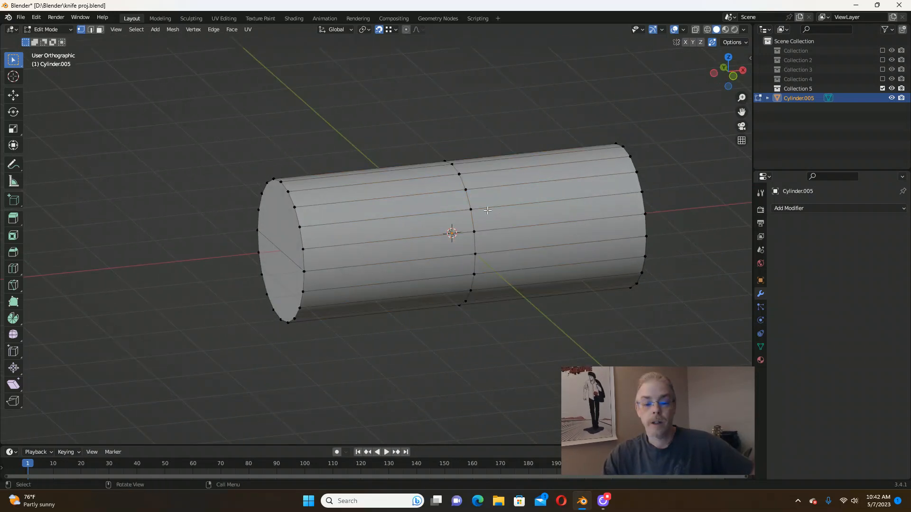
pyautogui.scroll(1, 487, 211)
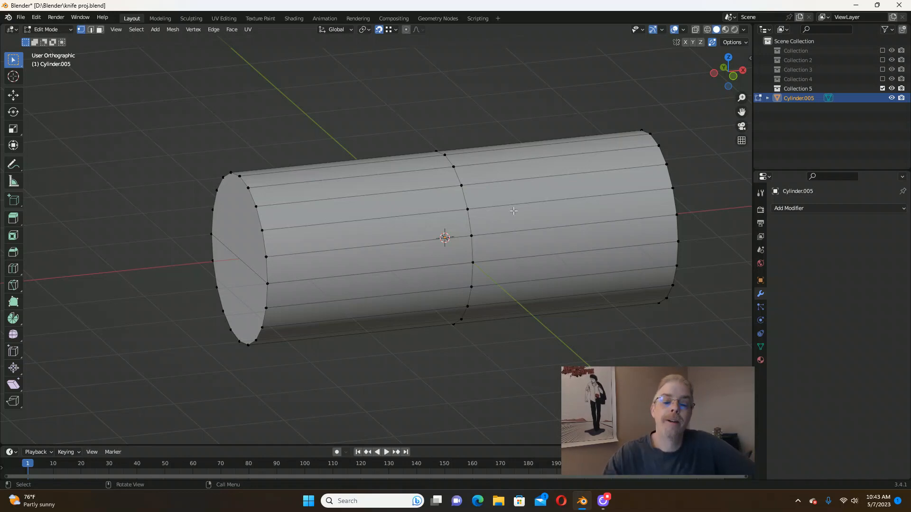
pyautogui.scroll(-5, 488, 210)
pyautogui.scroll(2, 470, 192)
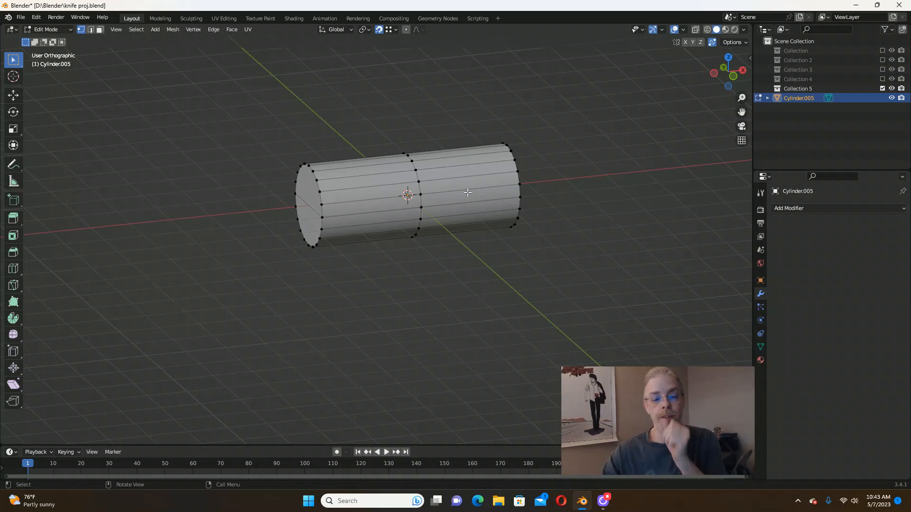
pyautogui.moveTo(450, 191)
pyautogui.mouseDown(button='middle')
pyautogui.moveTo(469, 205)
pyautogui.moveTo(453, 211)
pyautogui.moveTo(449, 189)
pyautogui.mouseUp(button='middle')
pyautogui.scroll(-2, 426, 207)
pyautogui.scroll(5, 424, 204)
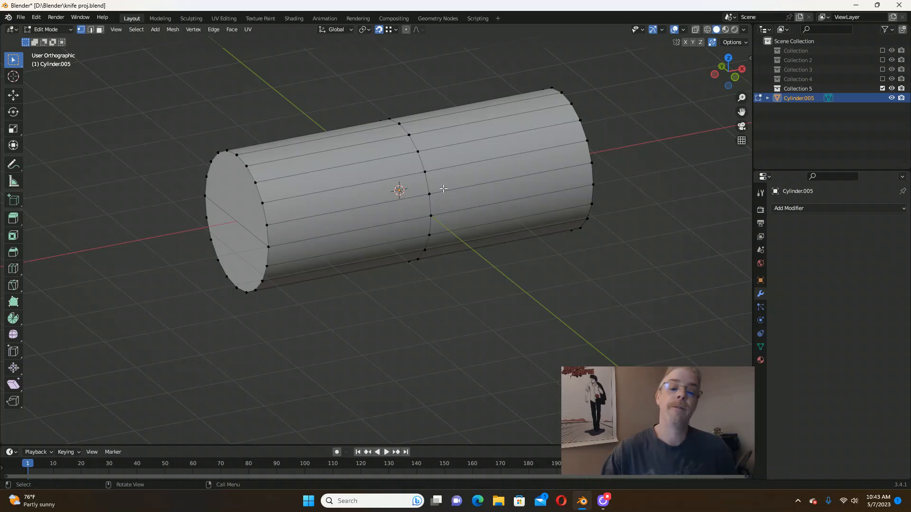
pyautogui.moveTo(444, 196); pyautogui.dragTo(469, 181, button='middle')
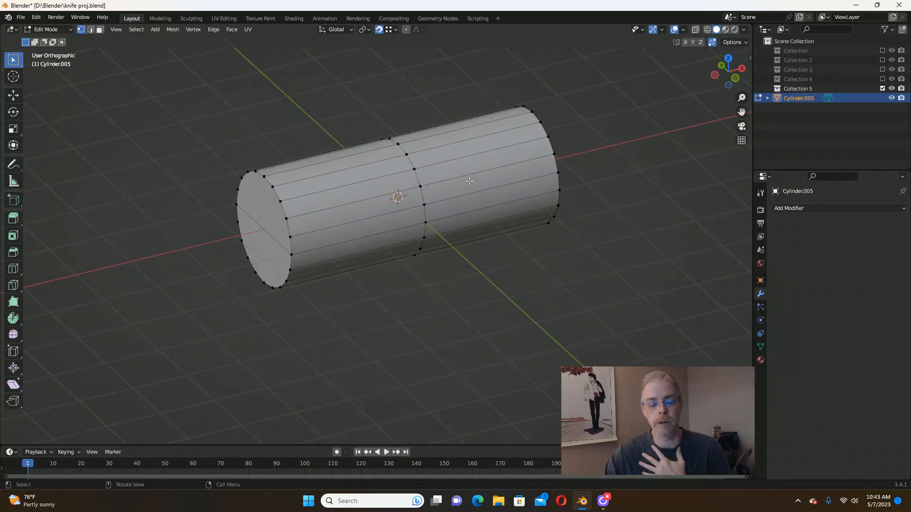
# Duplicate the cylinder's middle edge loop in place and separate the copy into its own object.
pyautogui.scroll(1, 427, 180)
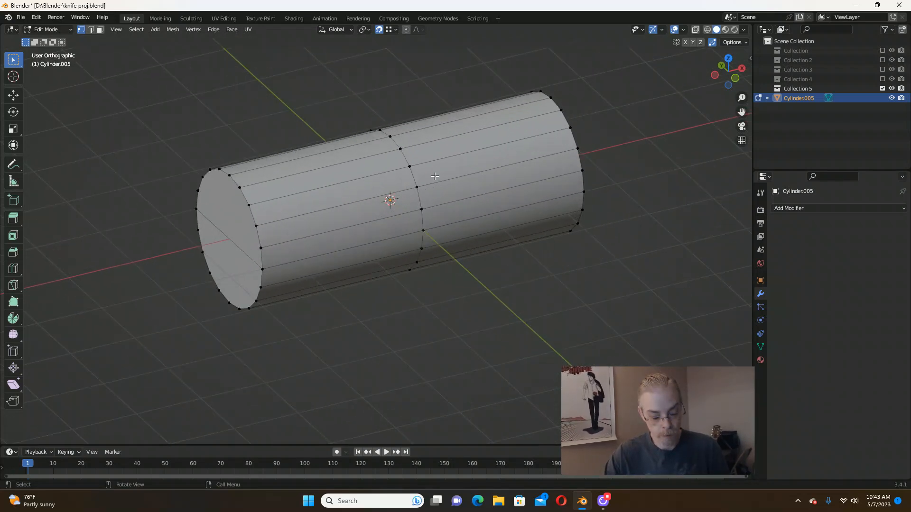
pyautogui.keyDown('alt'); pyautogui.click(414, 177); pyautogui.keyUp('alt')
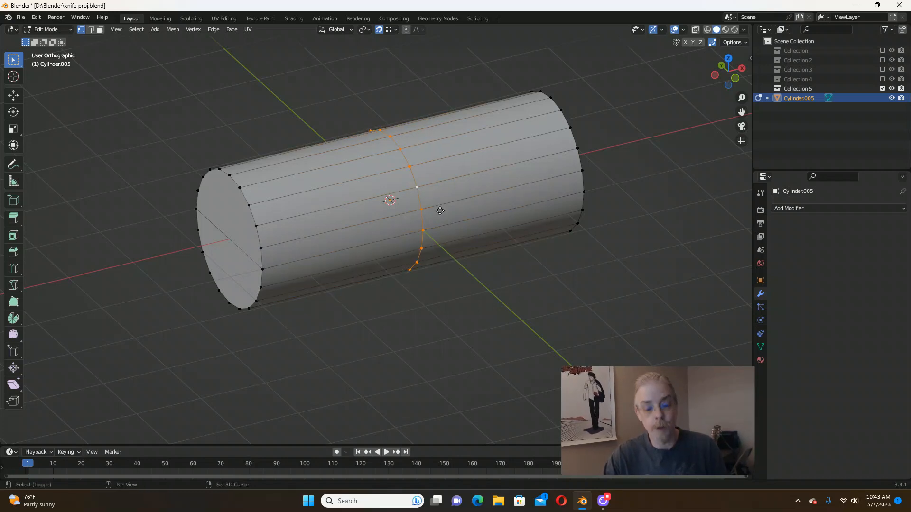
pyautogui.hotkey('shift', 'd')
pyautogui.rightClick(485, 177)
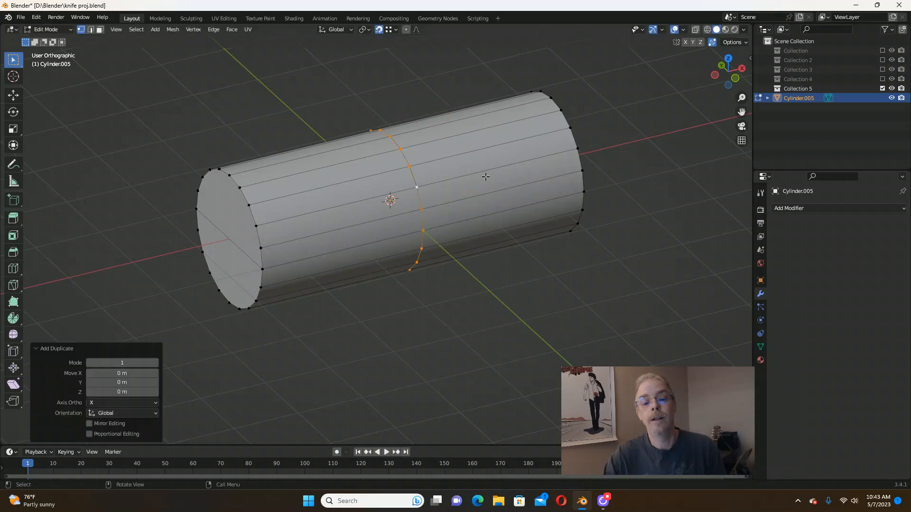
pyautogui.press('p')
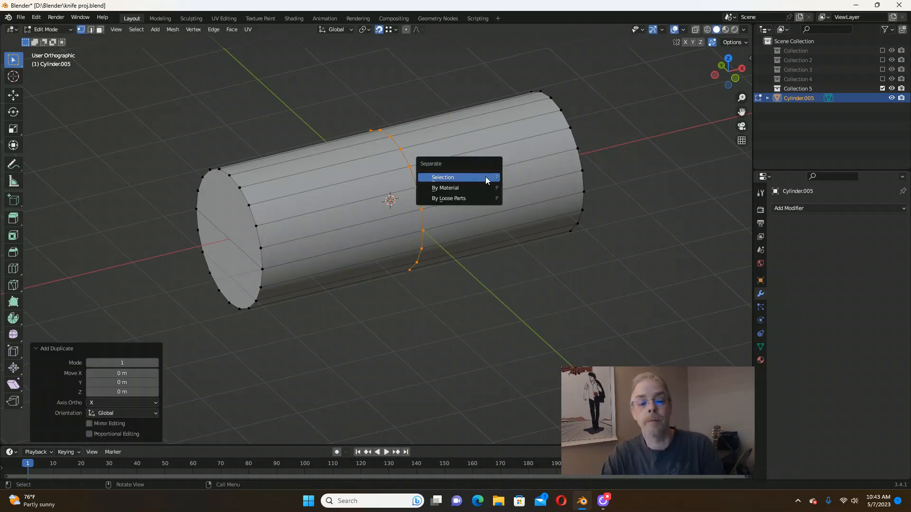
pyautogui.click(482, 177)
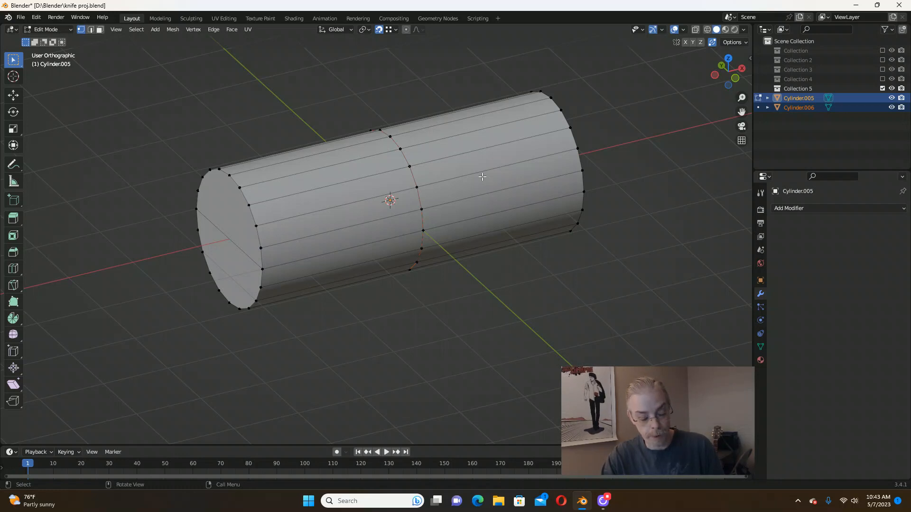
# Return to Object Mode and deselect both objects.
pyautogui.hotkey('alt', 'Tab')
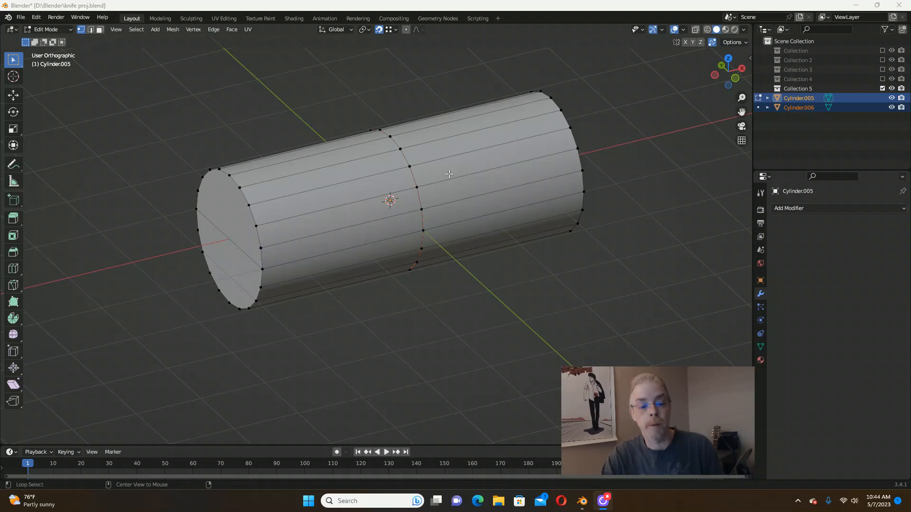
pyautogui.hotkey('alt', 'Tab')
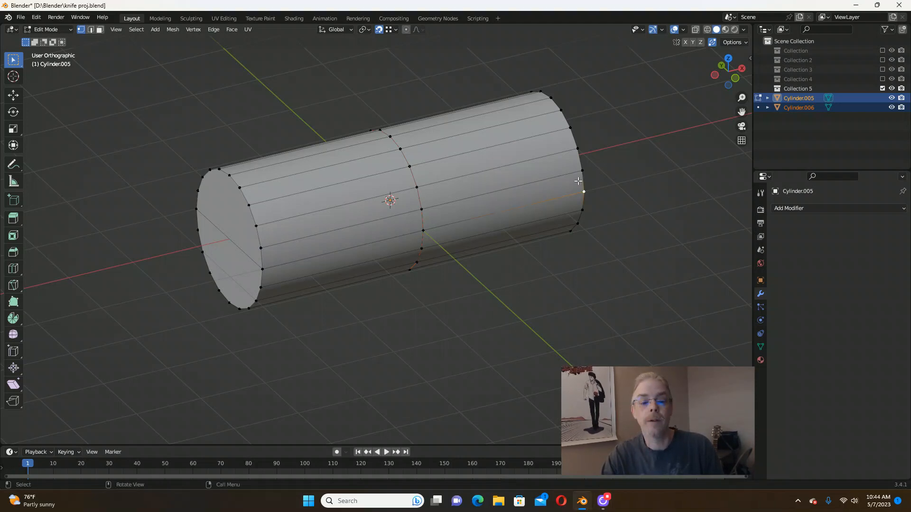
pyautogui.press('Tab')
pyautogui.hotkey('alt', 'a')
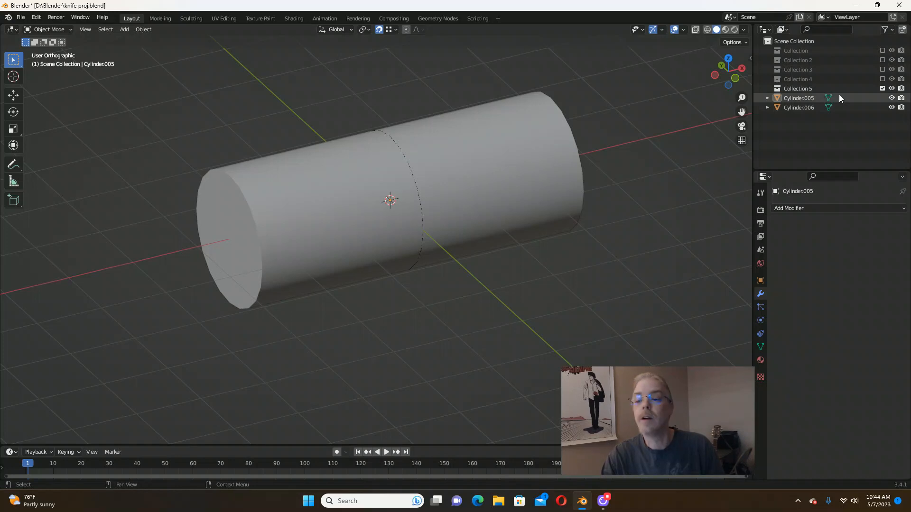
# Rename the main cylinder as Cannon.
pyautogui.click(411, 179)
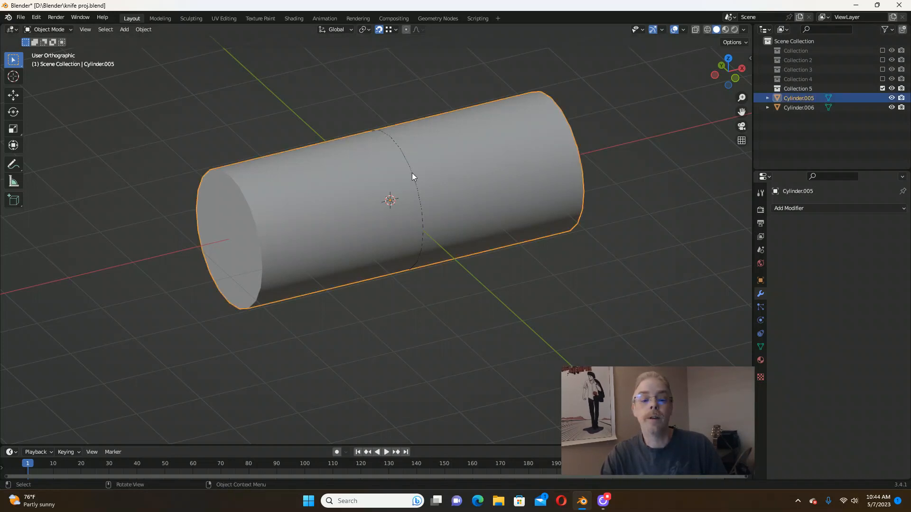
pyautogui.doubleClick(793, 98)
pyautogui.write('Ca')
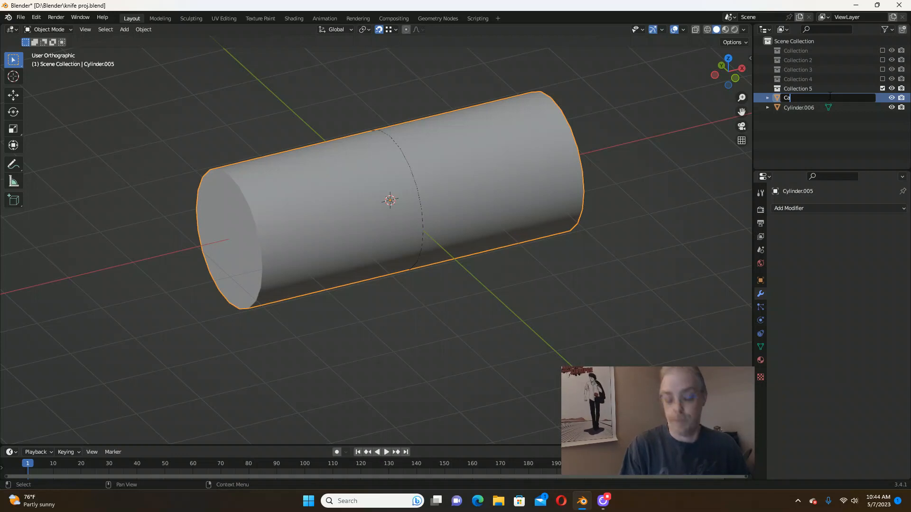
pyautogui.write('nnon')
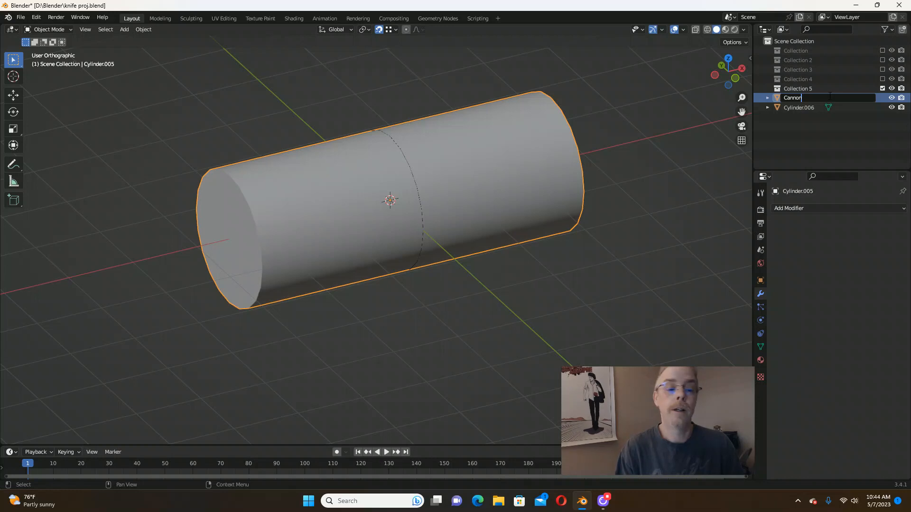
pyautogui.press('Return')
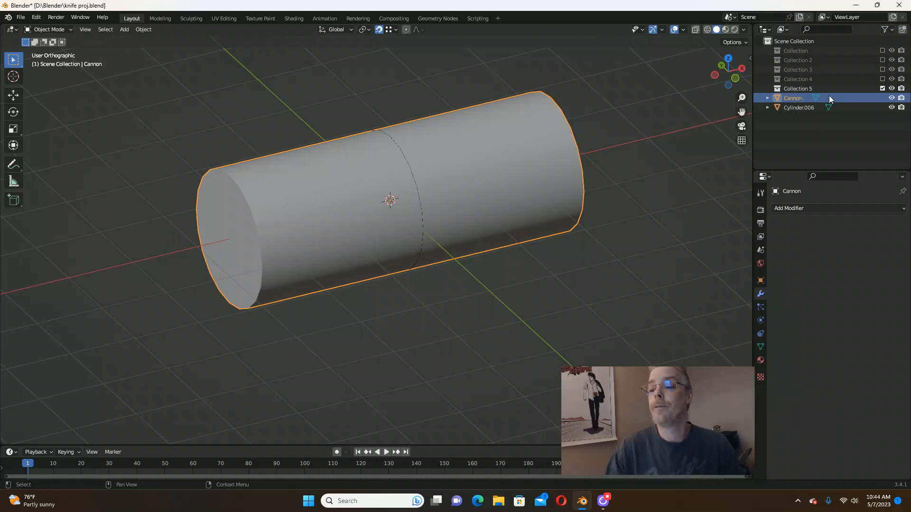
# Rename the separated circle as Object.
pyautogui.click(796, 107)
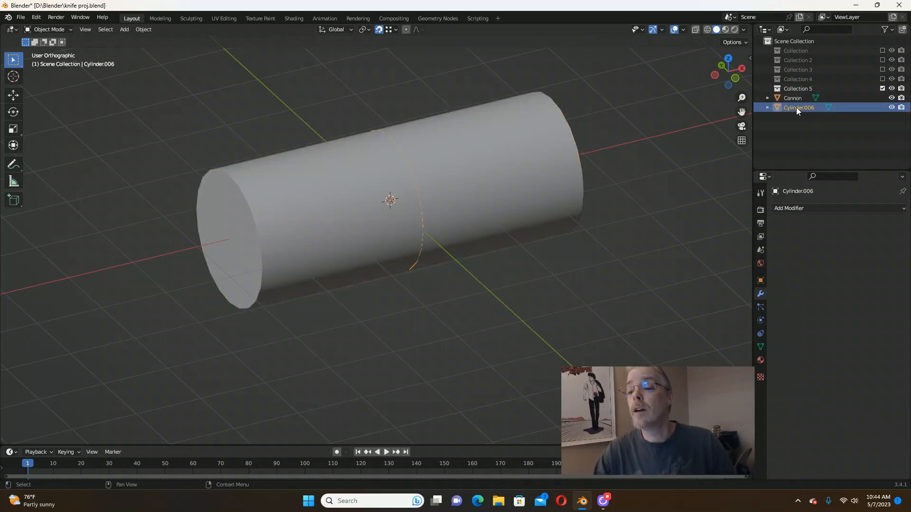
pyautogui.doubleClick(796, 107)
pyautogui.write('Cutter')
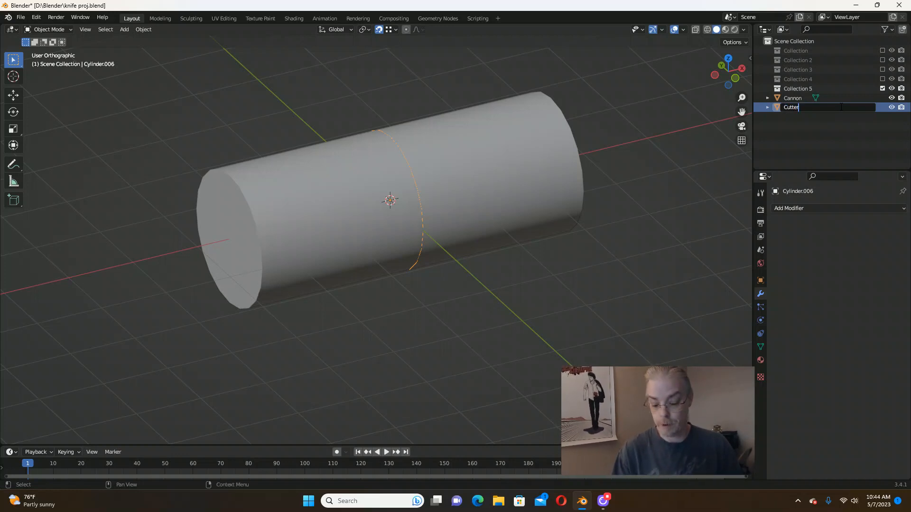
pyautogui.press('BackSpace')
pyautogui.press('BackSpace')
pyautogui.press('BackSpace')
pyautogui.press('BackSpace')
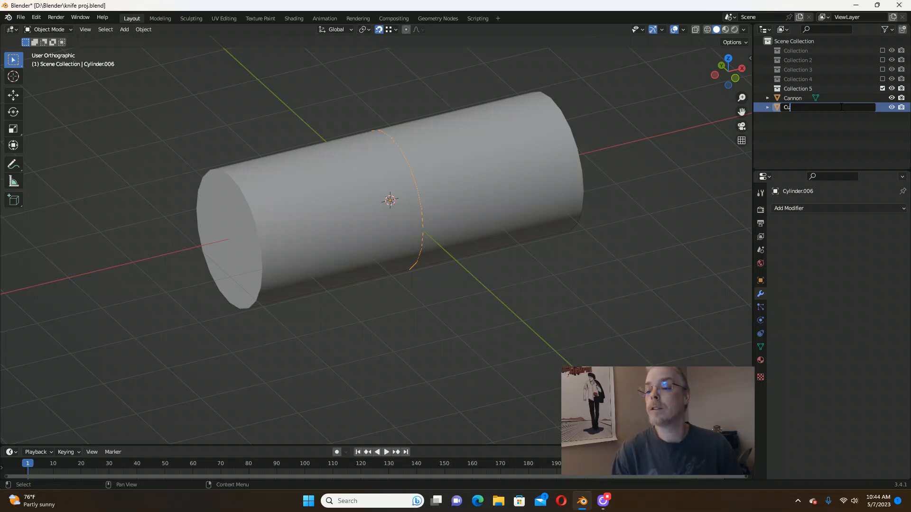
pyautogui.press('BackSpace')
pyautogui.press('BackSpace')
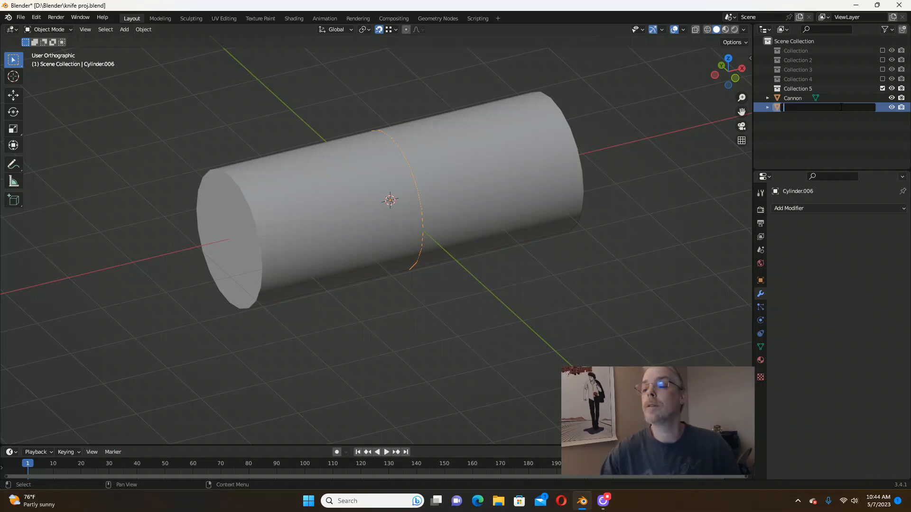
pyautogui.press('Return')
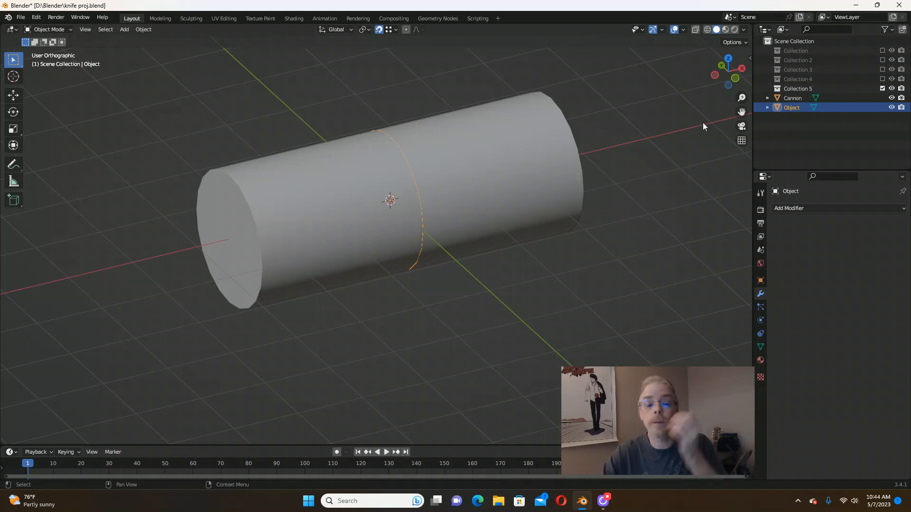
# Move the separated circle about -4.04 m along the Y axis, clear of the cannon cylinder.
pyautogui.scroll(-2, 442, 184)
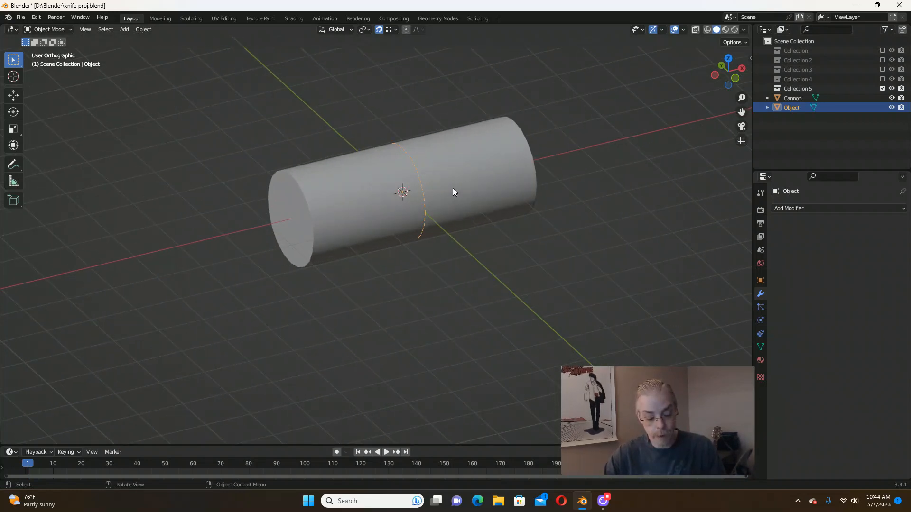
pyautogui.press('g')
pyautogui.press('y')
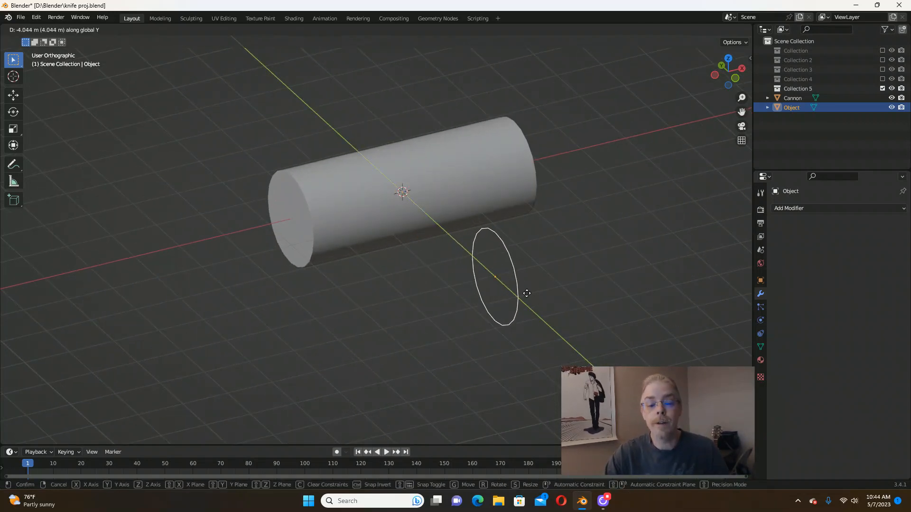
pyautogui.click(527, 297)
# Set the circle's Z rotation to 90°.
pyautogui.press('n')
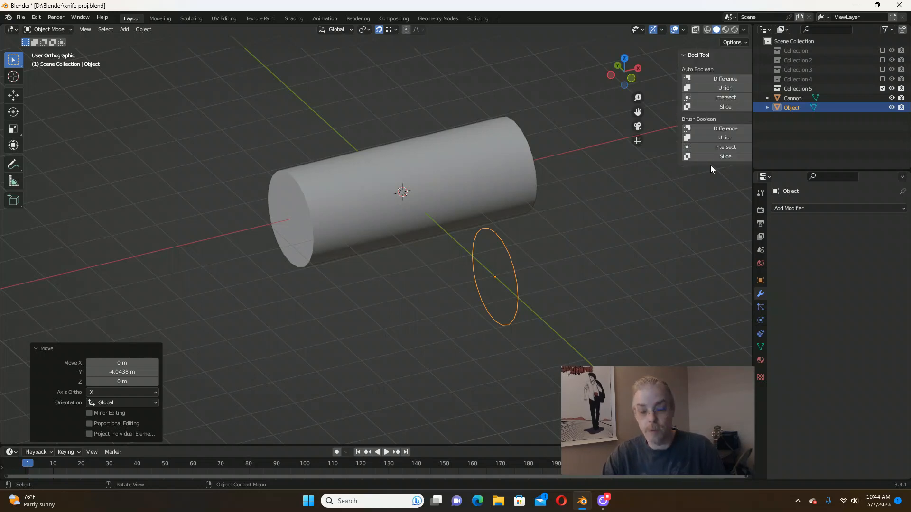
pyautogui.click(747, 58)
pyautogui.click(681, 137)
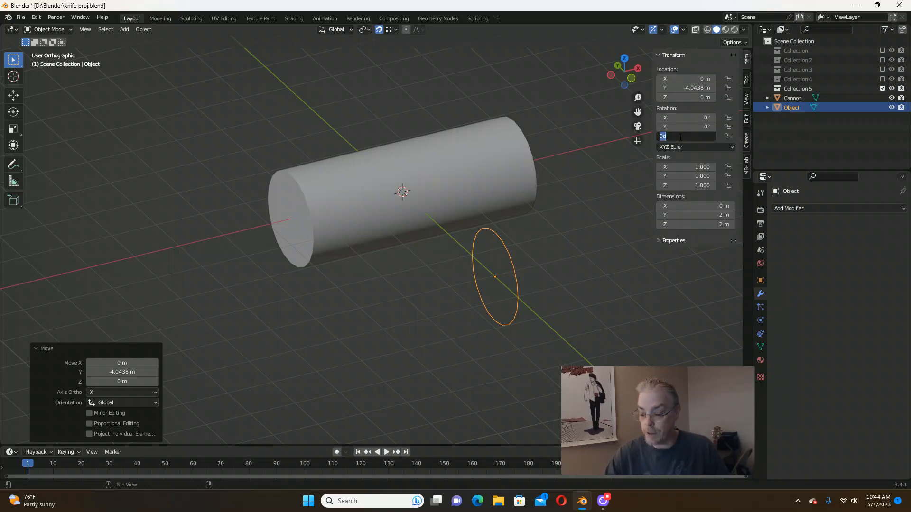
pyautogui.write('90')
pyautogui.press('Return')
pyautogui.moveTo(416, 219); pyautogui.dragTo(414, 250, button='middle')
pyautogui.scroll(-3, 414, 250)
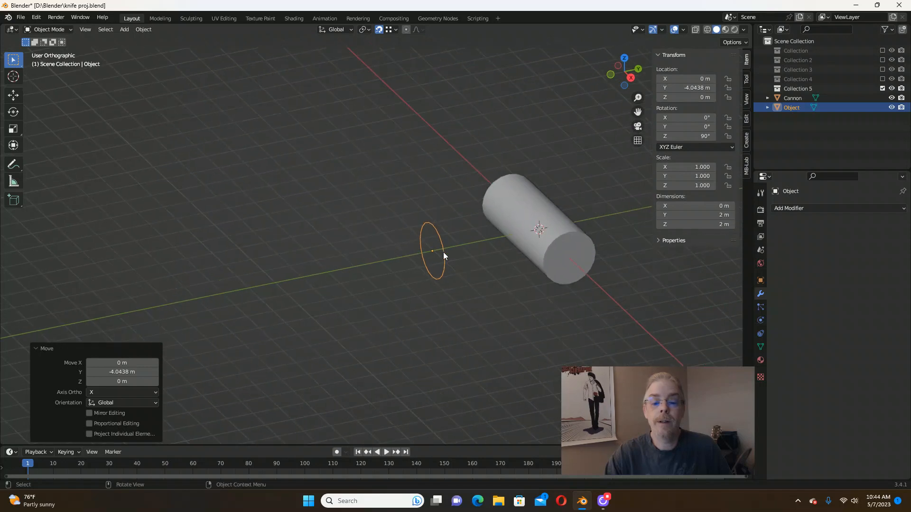
# Show the vertex normals on the circle's mesh in Edit Mode and fill the whole loop with a face.
pyautogui.scroll(3, 443, 251)
pyautogui.press('Tab')
pyautogui.scroll(3, 427, 214)
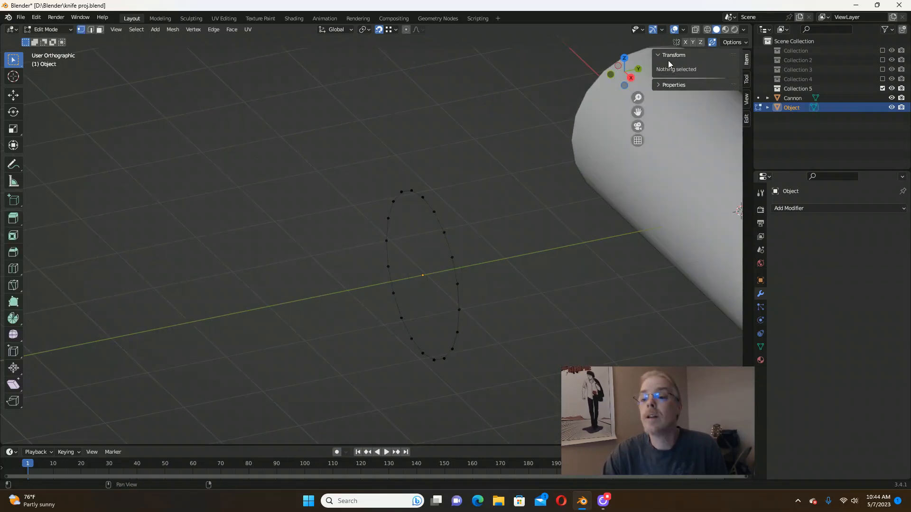
pyautogui.click(683, 30)
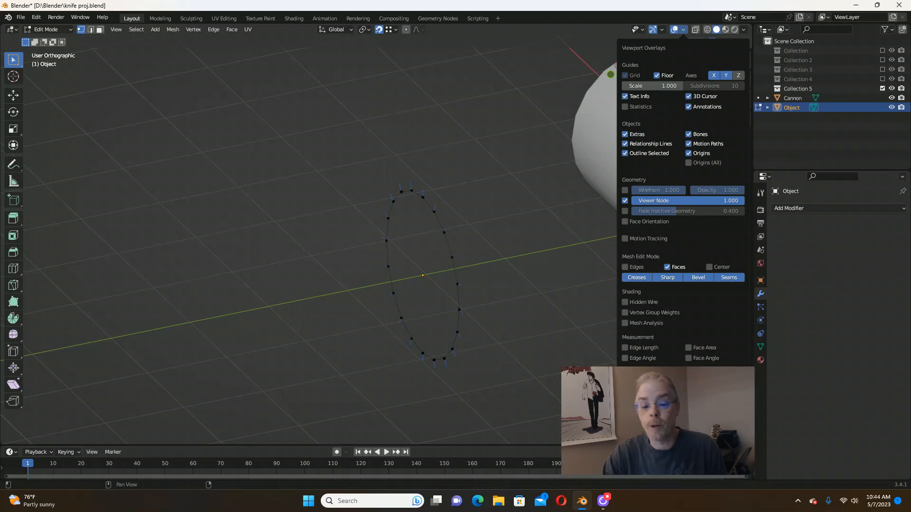
pyautogui.moveTo(469, 329); pyautogui.dragTo(495, 324, button='middle')
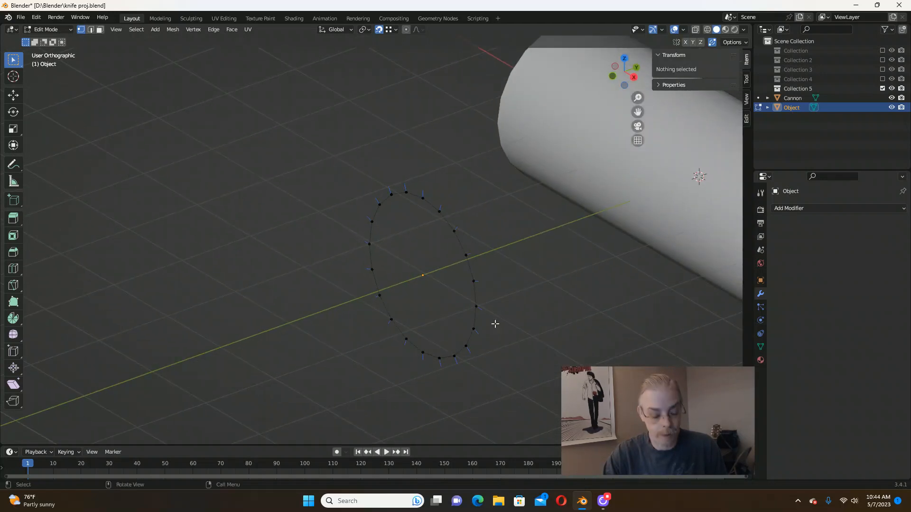
pyautogui.press('a')
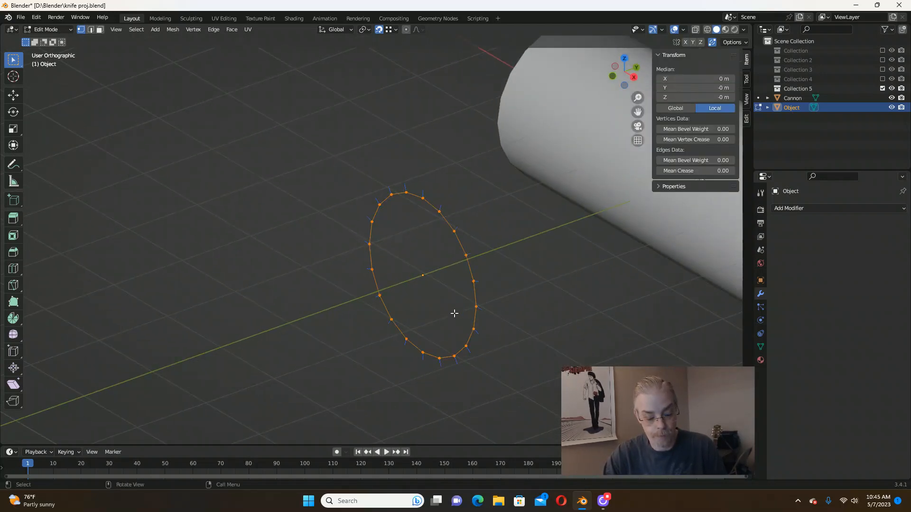
pyautogui.press('f')
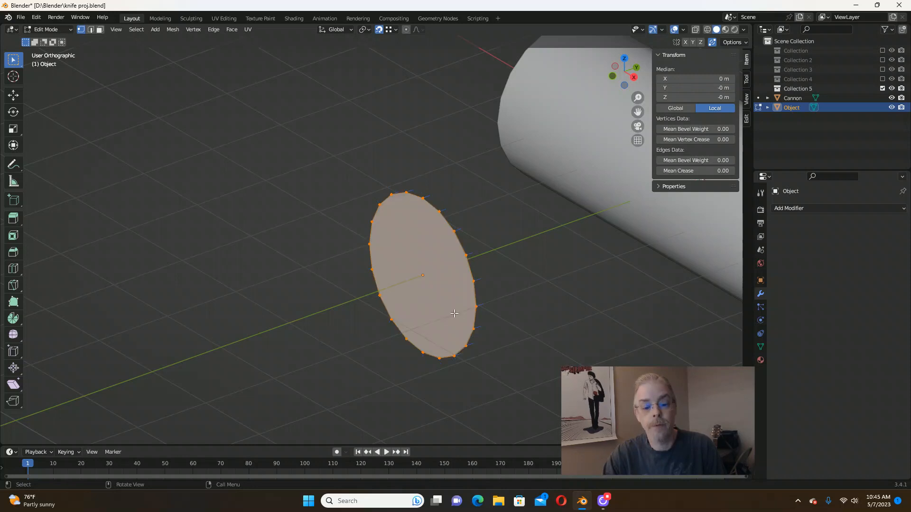
# Examine the normals of the new face in face selection mode and bring up the Normals commands.
pyautogui.click(683, 30)
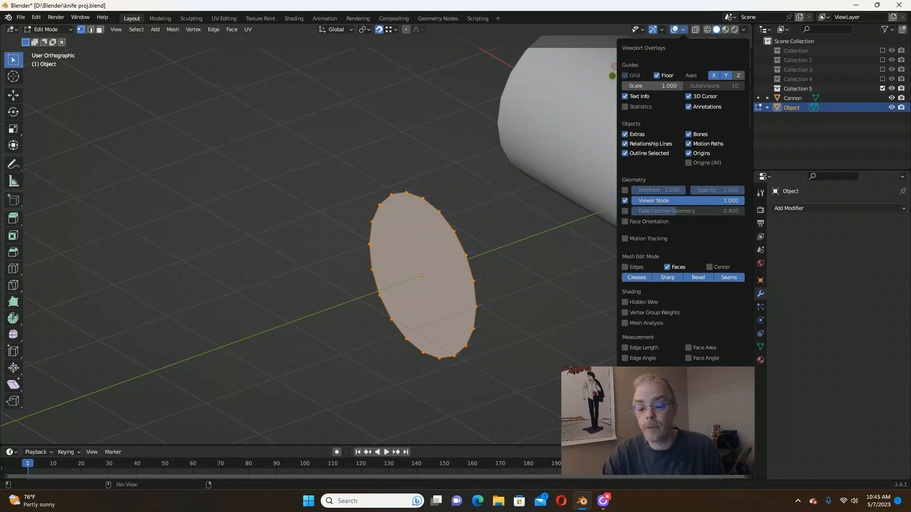
pyautogui.moveTo(522, 348); pyautogui.dragTo(478, 331, button='middle')
pyautogui.press('3')
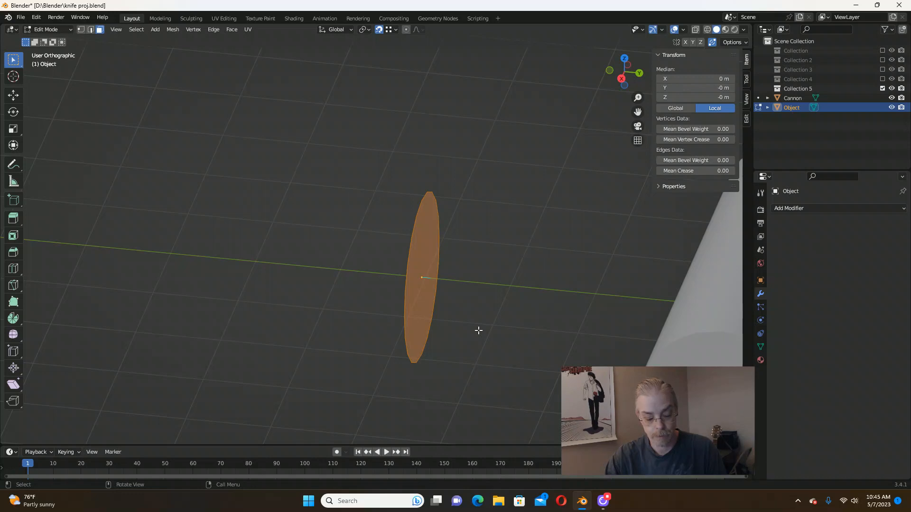
pyautogui.hotkey('alt', 'n')
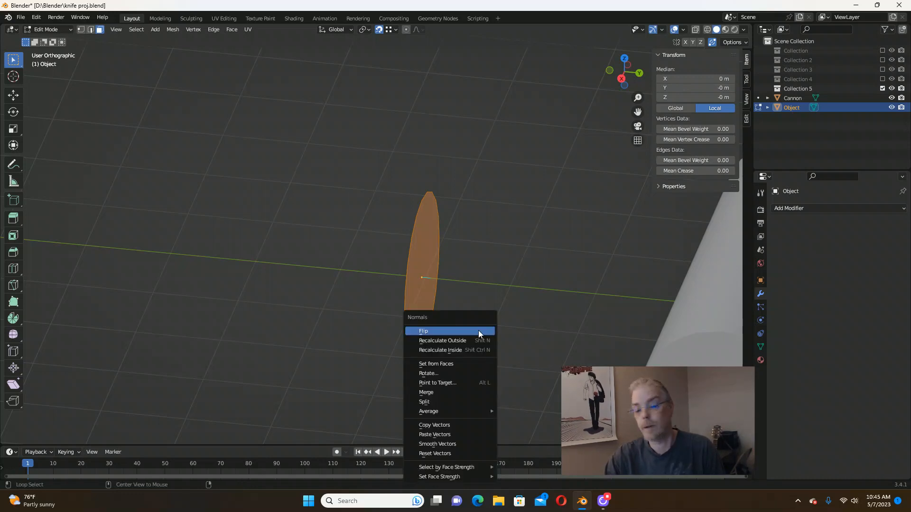
pyautogui.press('n')
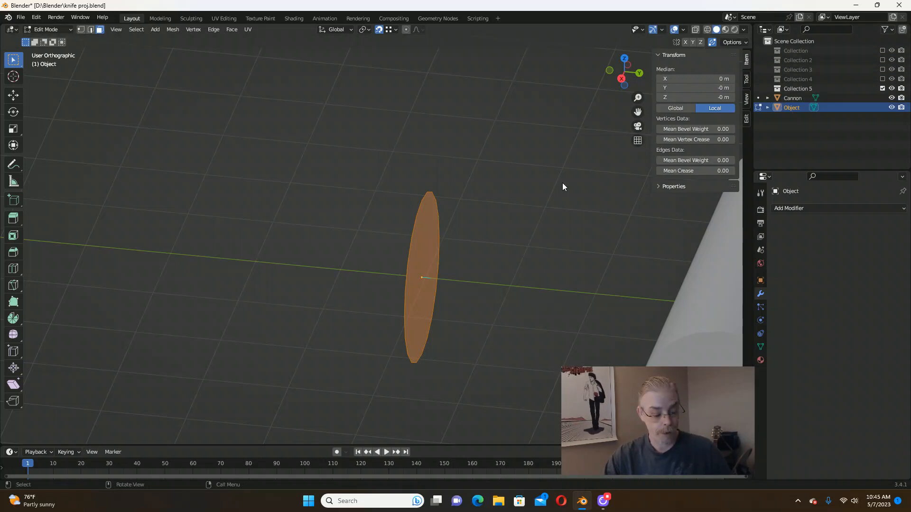
# Try Z rotations of 180° and 0° on the disc in Object Mode.
pyautogui.press('Tab')
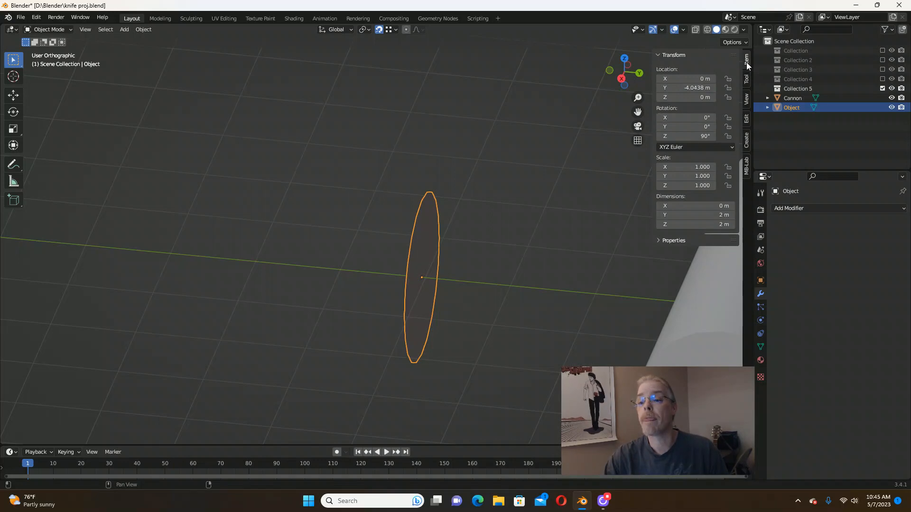
pyautogui.click(681, 136)
pyautogui.write('1')
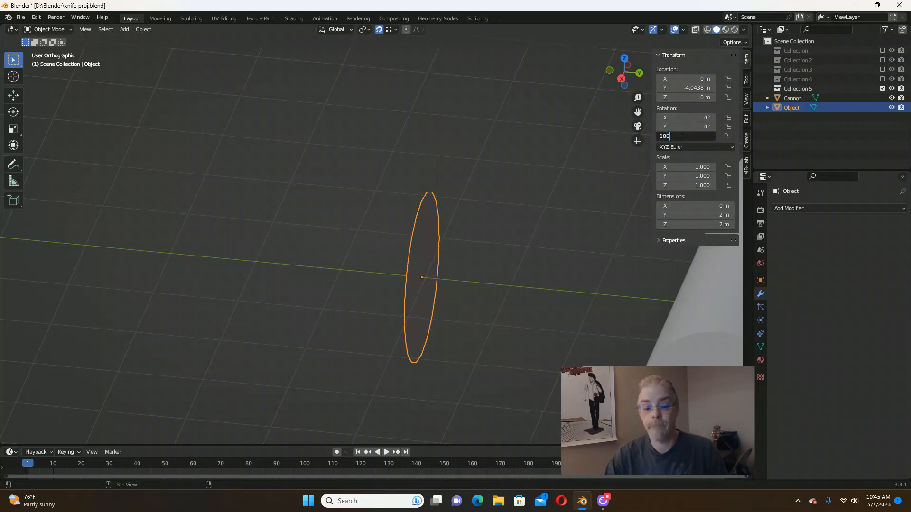
pyautogui.write('80')
pyautogui.press('Return')
pyautogui.click(681, 136)
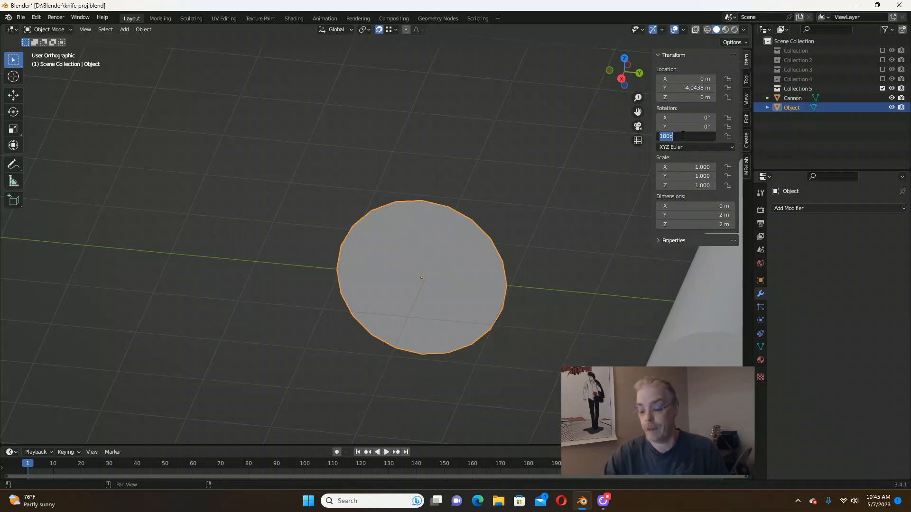
pyautogui.write('0')
pyautogui.press('Return')
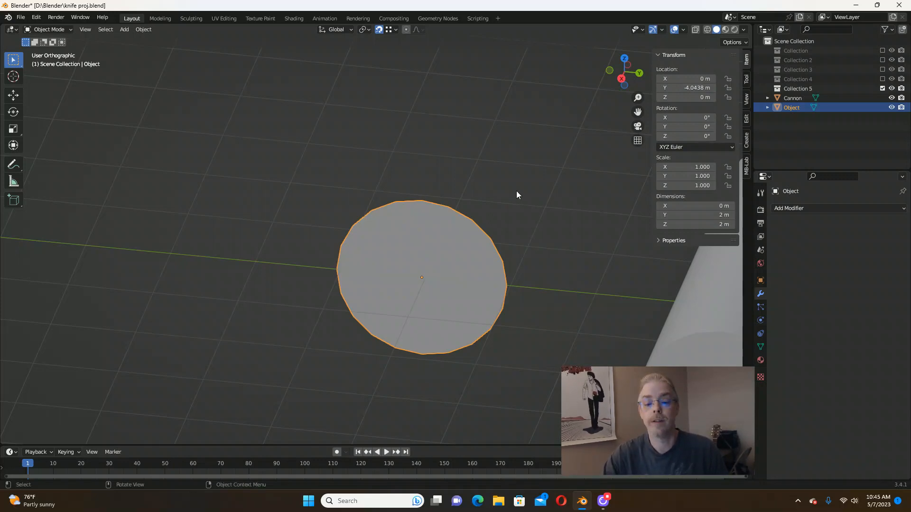
# Set the disc's Z rotation to 90° again and check its face in Edit Mode.
pyautogui.scroll(-1, 516, 191)
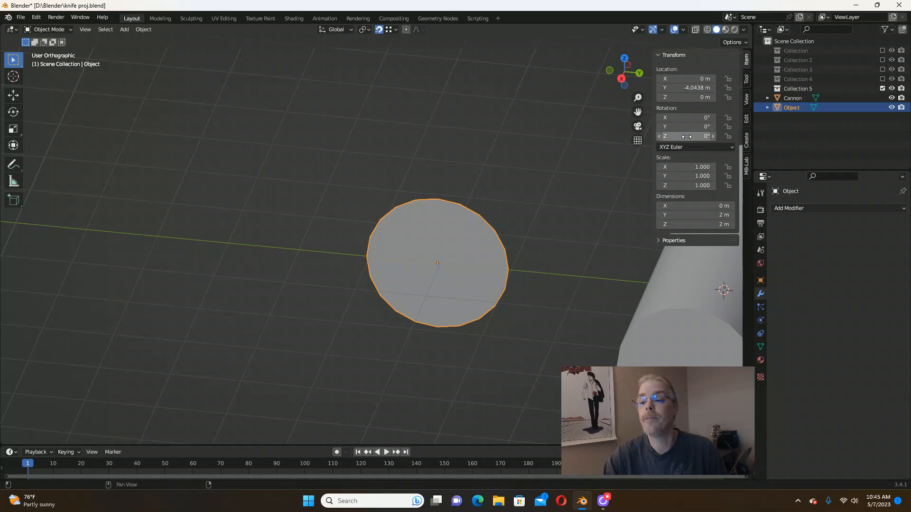
pyautogui.click(687, 137)
pyautogui.write('90')
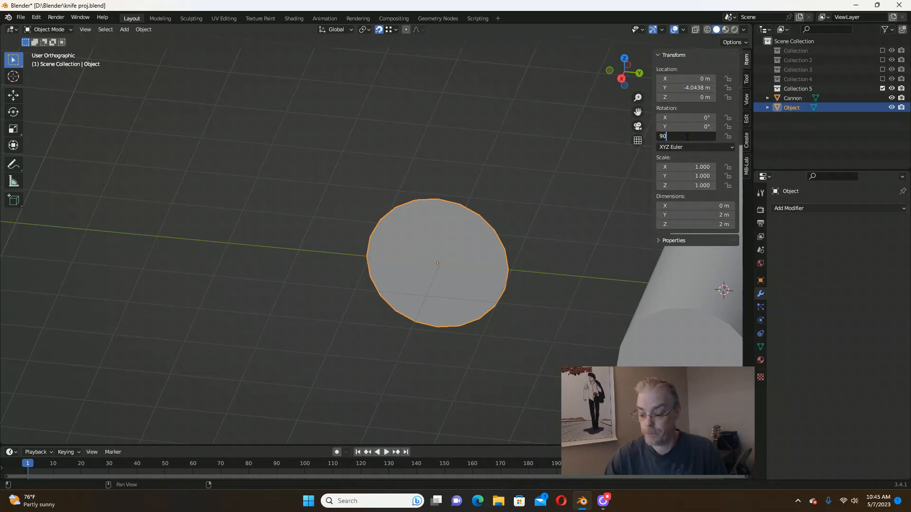
pyautogui.press('Return')
pyautogui.press('Tab')
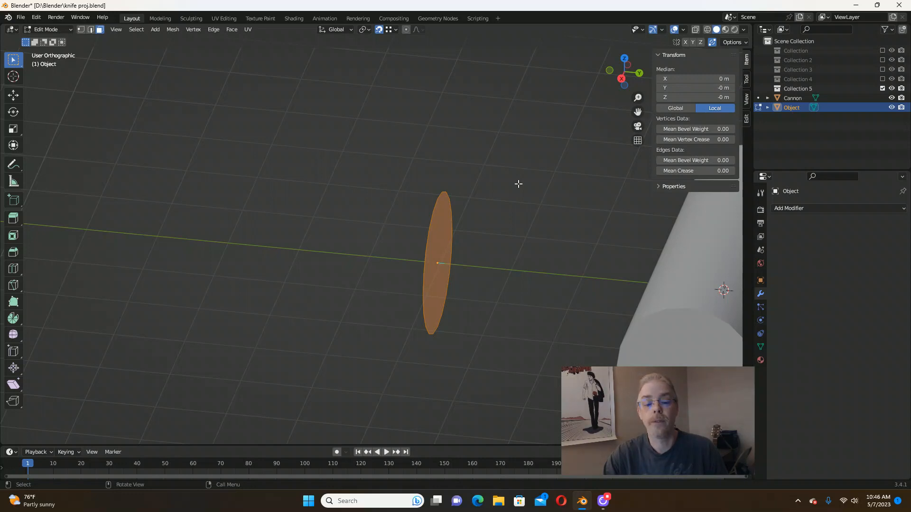
pyautogui.press('Tab')
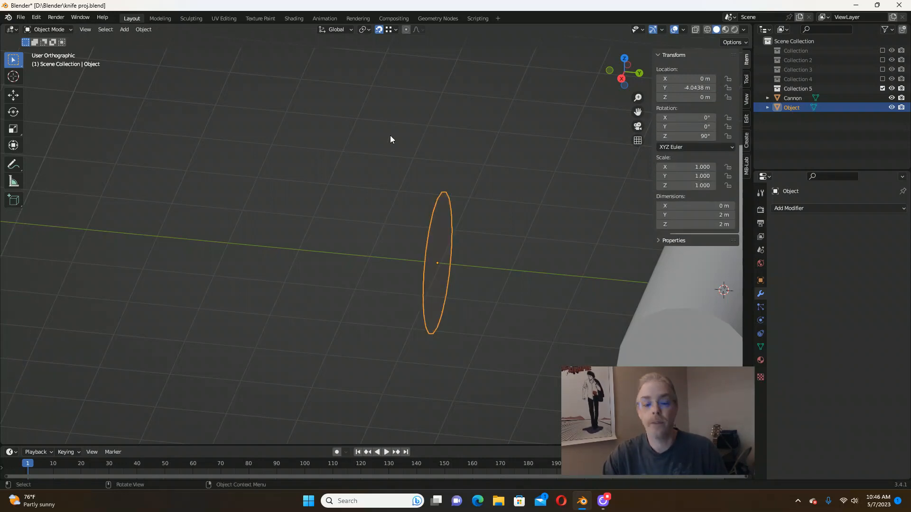
# Apply the disc's rotation and set its X and Y rotation to 0°.
pyautogui.hotkey('ctrl', 'a')
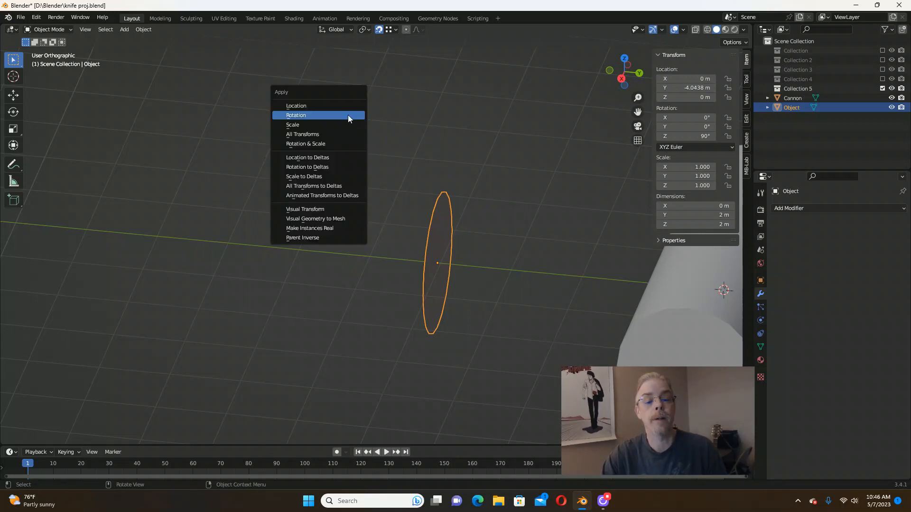
pyautogui.click(348, 116)
pyautogui.moveTo(700, 127); pyautogui.dragTo(698, 118)
pyautogui.click(684, 128)
pyautogui.write('0')
pyautogui.press('Return')
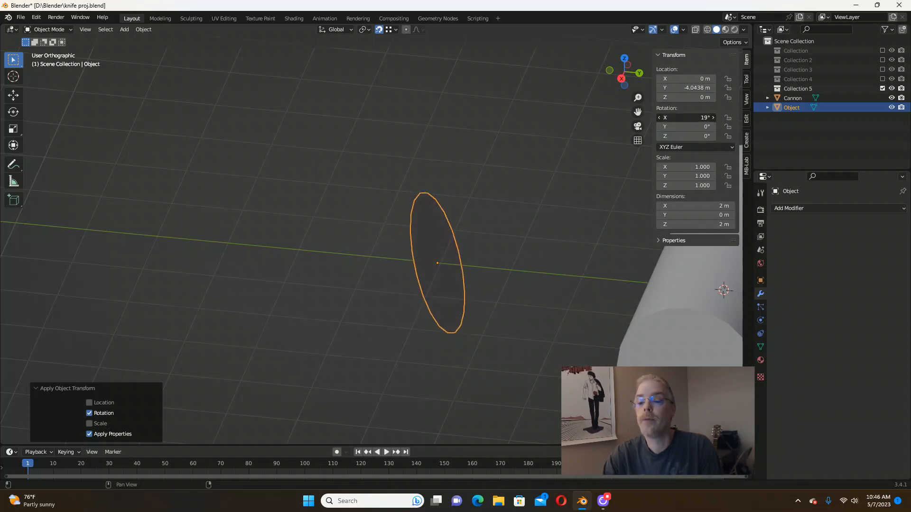
pyautogui.click(681, 118)
pyautogui.write('0')
pyautogui.press('Return')
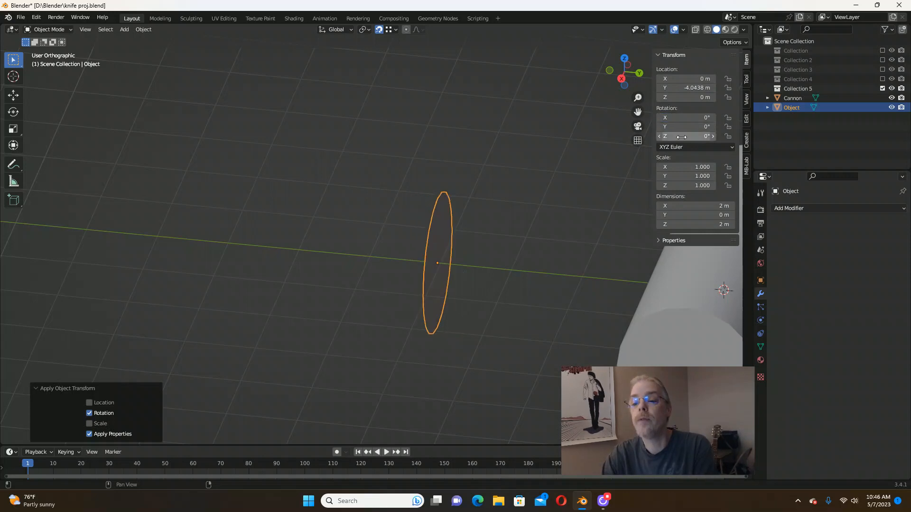
# Set the disc's Z rotation to 180°.
pyautogui.click(681, 134)
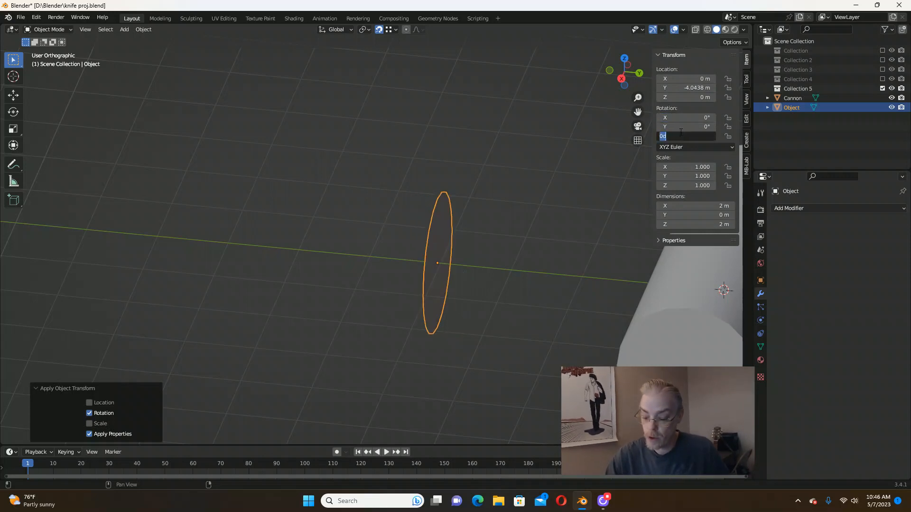
pyautogui.write('180')
pyautogui.press('Return')
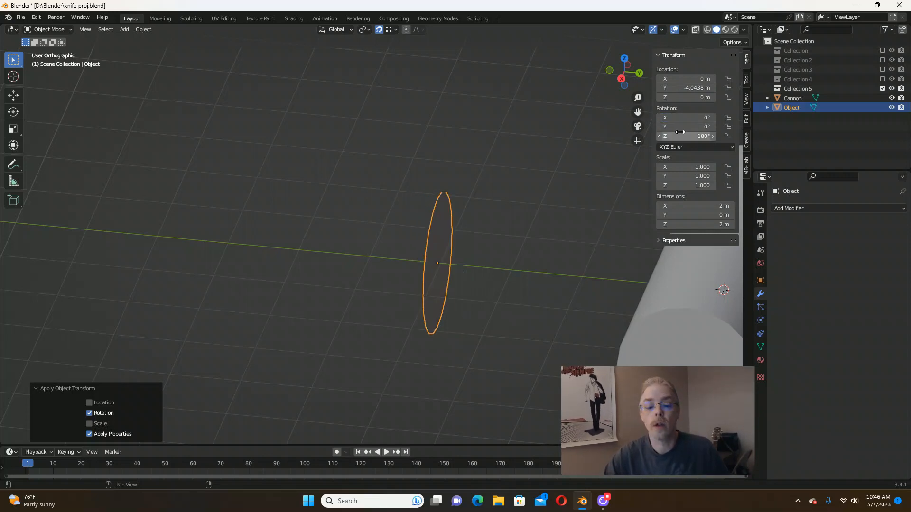
# Examine the disc's normals in Edit Mode using face and vertex selection and the viewport overlay settings.
pyautogui.press('Tab')
pyautogui.moveTo(411, 152); pyautogui.dragTo(458, 245, button='middle')
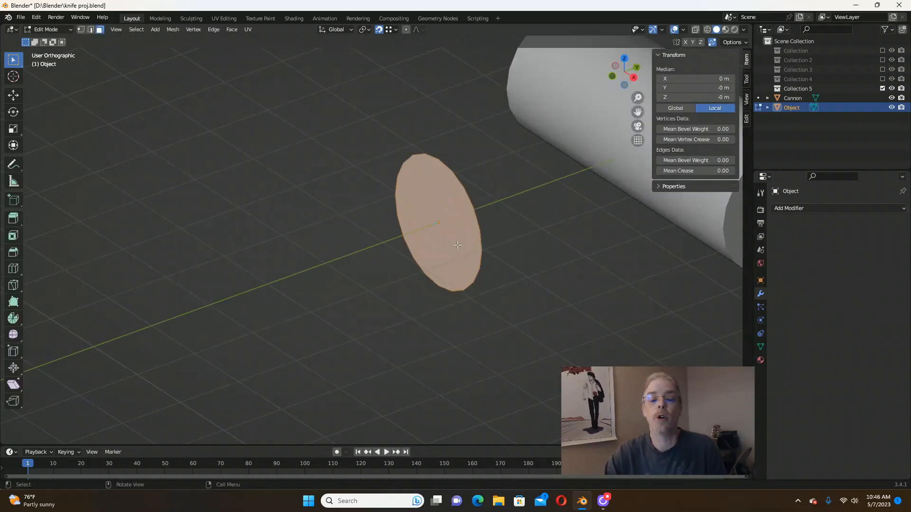
pyautogui.moveTo(540, 216)
pyautogui.mouseDown(button='middle')
pyautogui.moveTo(556, 203)
pyautogui.moveTo(539, 209)
pyautogui.mouseUp(button='middle')
pyautogui.scroll(-3, 512, 211)
pyautogui.scroll(2, 547, 209)
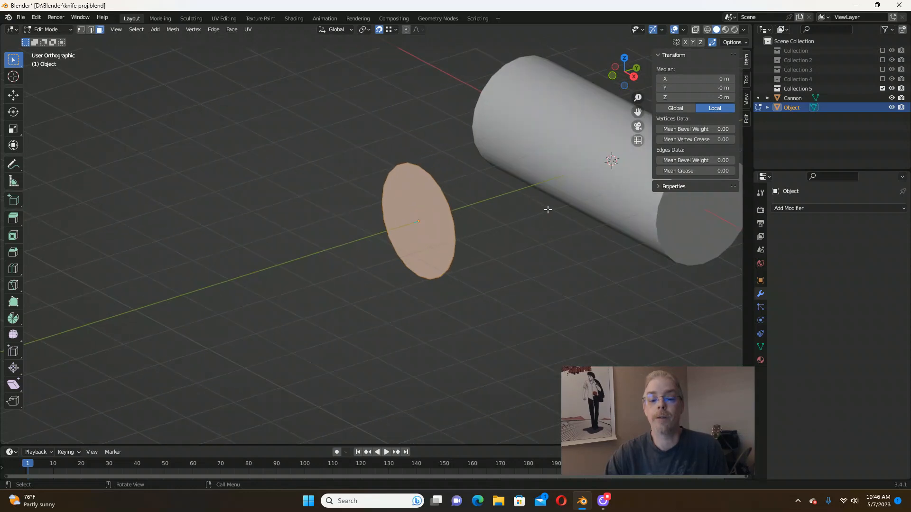
pyautogui.press('Tab')
pyautogui.press('Tab')
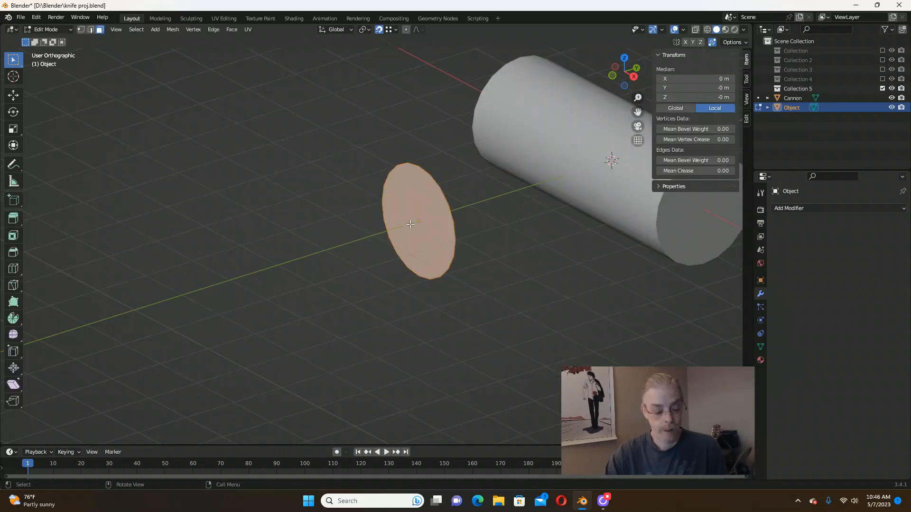
pyautogui.press('1')
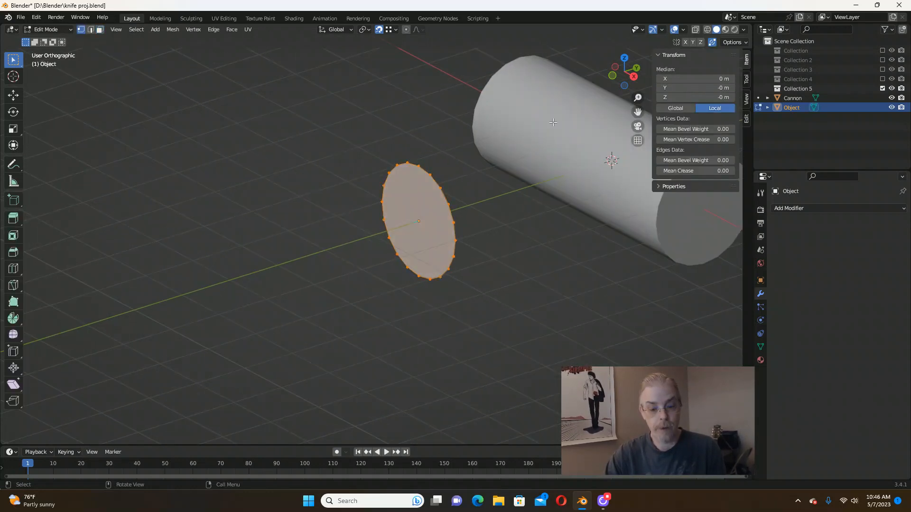
pyautogui.click(683, 30)
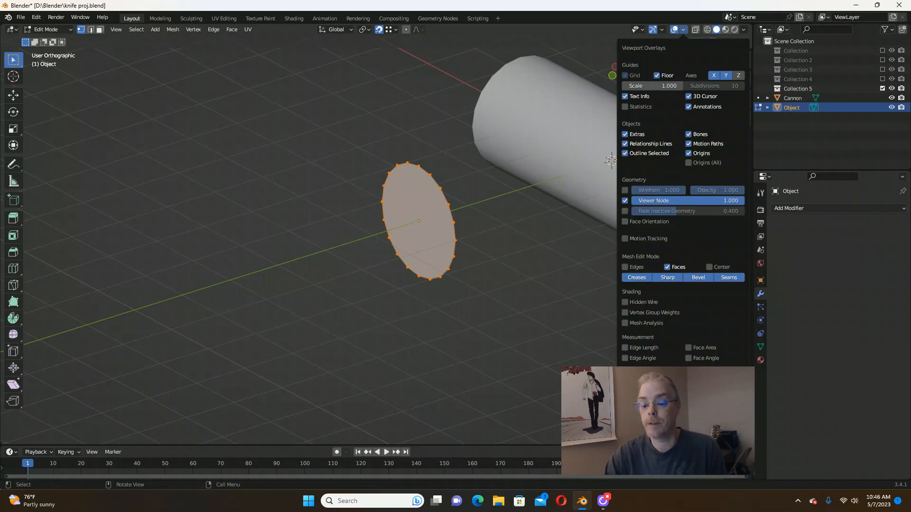
pyautogui.scroll(3, 435, 206)
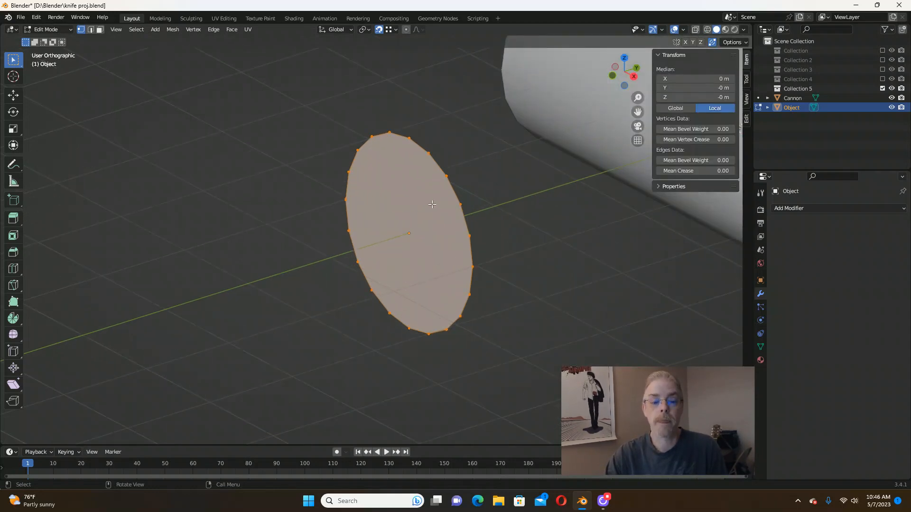
pyautogui.scroll(-2, 435, 206)
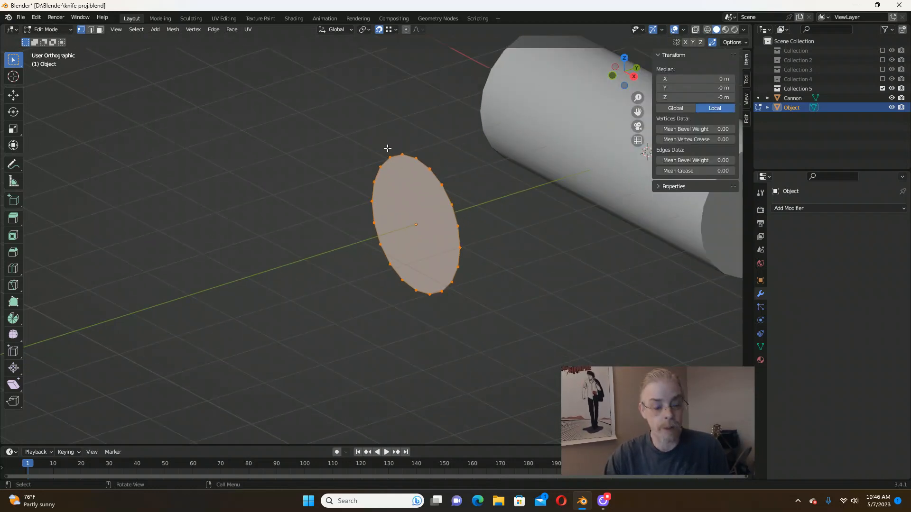
# Enable backface culling in the viewport shading options and check which way the disc's face points.
pyautogui.press('Tab')
pyautogui.click(744, 30)
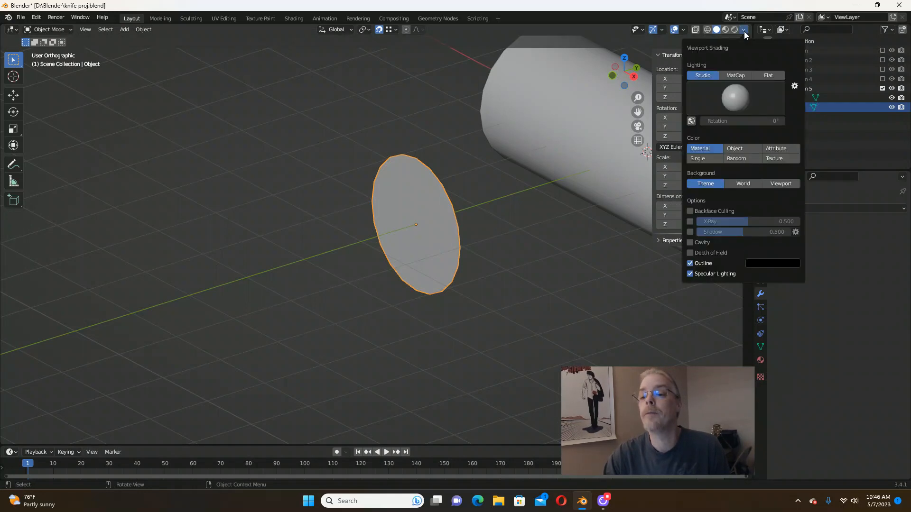
pyautogui.click(689, 211)
pyautogui.moveTo(498, 275)
pyautogui.mouseDown(button='middle')
pyautogui.moveTo(368, 257)
pyautogui.moveTo(378, 271)
pyautogui.moveTo(337, 281)
pyautogui.moveTo(337, 260)
pyautogui.moveTo(431, 276)
pyautogui.moveTo(556, 246)
pyautogui.moveTo(515, 269)
pyautogui.moveTo(479, 245)
pyautogui.moveTo(436, 239)
pyautogui.mouseUp(button='middle')
pyautogui.press('Tab')
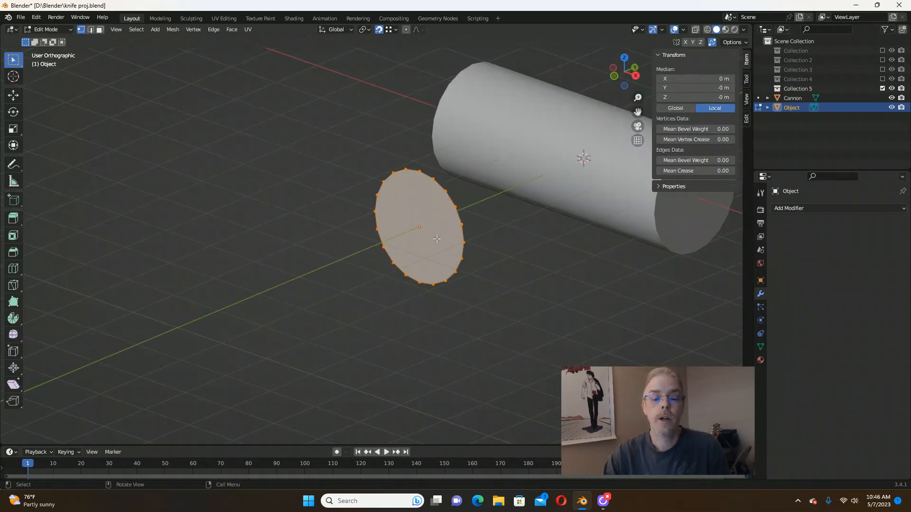
pyautogui.press('Tab')
pyautogui.scroll(2, 436, 238)
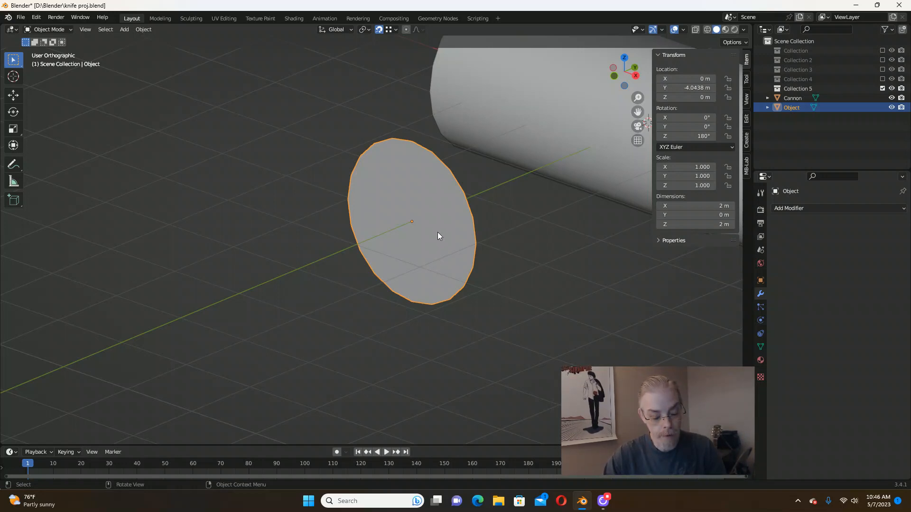
# Delete only the disc's face in Edit Mode, keeping its ring of vertices and edges.
pyautogui.press('Tab')
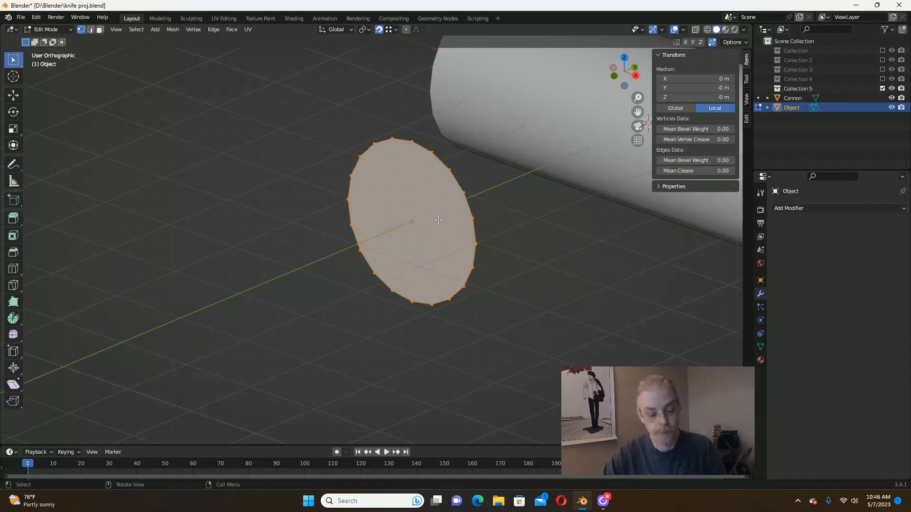
pyautogui.press('x')
pyautogui.click(406, 261)
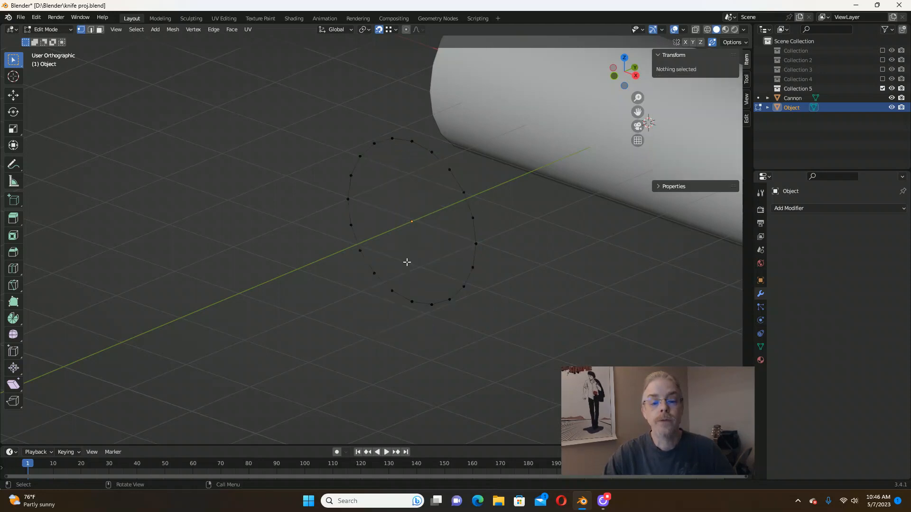
# Display the wireframe over the cannon cylinder in front orthographic view and switch the selection tool to Tweak.
pyautogui.moveTo(413, 251); pyautogui.dragTo(451, 236, button='middle')
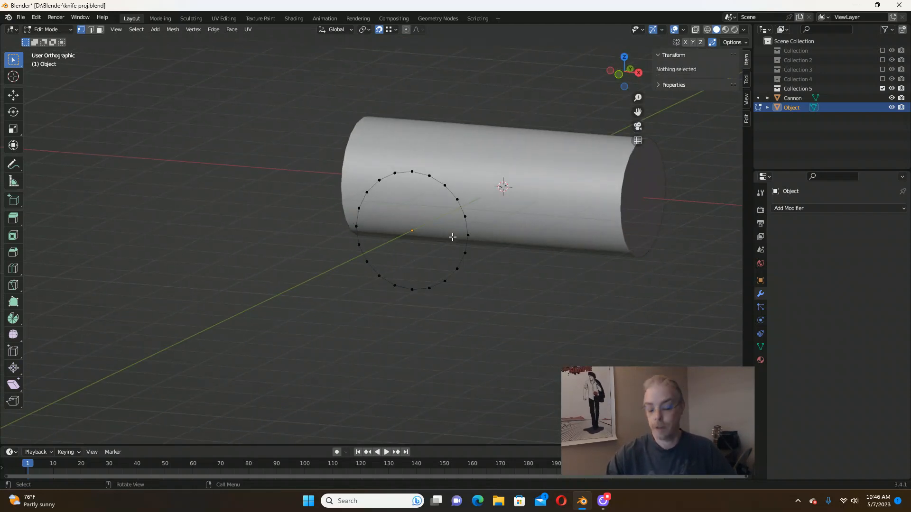
pyautogui.press('KP_3')
pyautogui.press('KP_1')
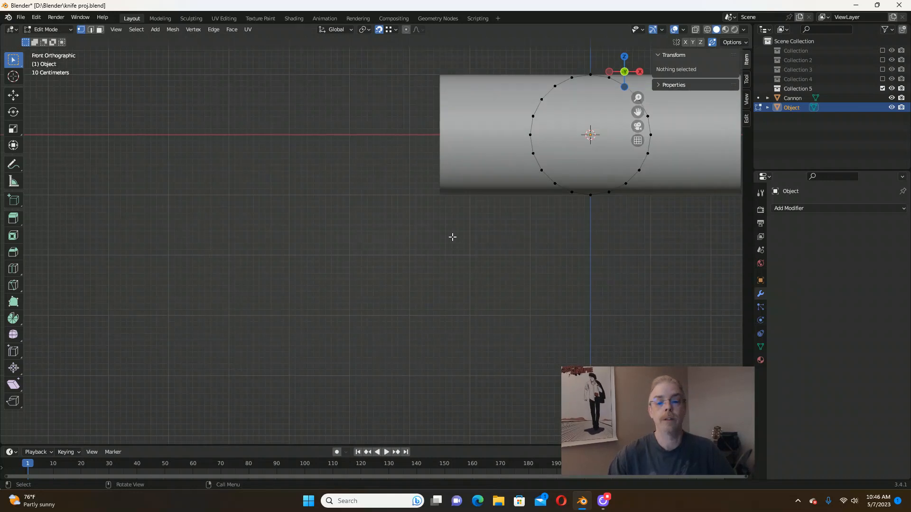
pyautogui.scroll(-3, 378, 208)
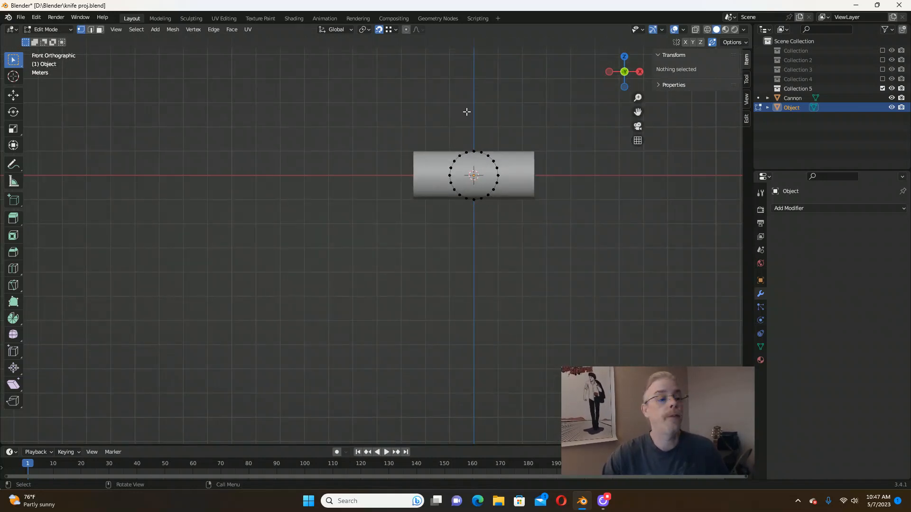
pyautogui.scroll(5, 512, 176)
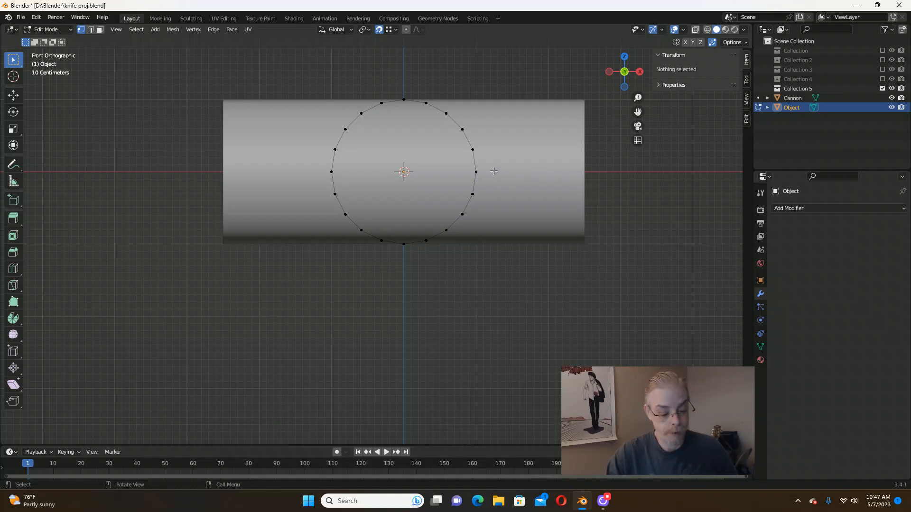
pyautogui.press('w')
pyautogui.rightClick(141, 112)
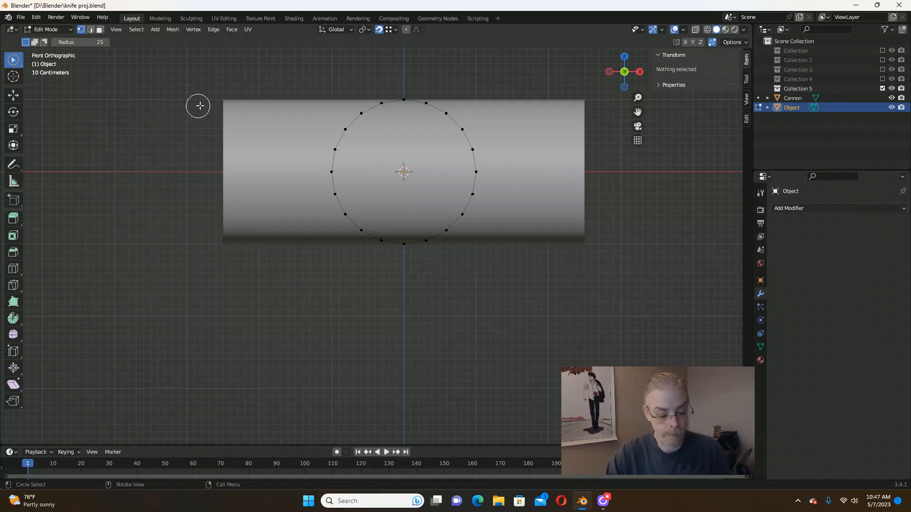
pyautogui.press('q')
pyautogui.click(157, 90)
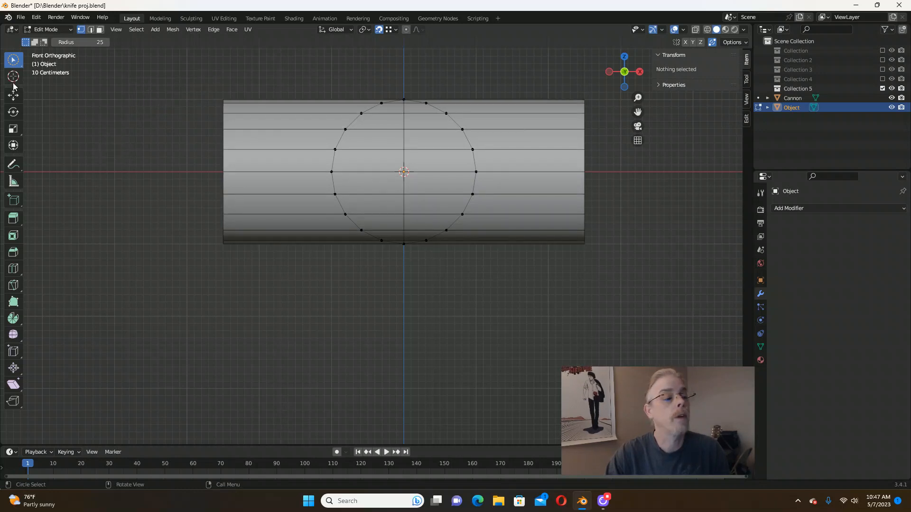
pyautogui.click(18, 63)
pyautogui.click(46, 67)
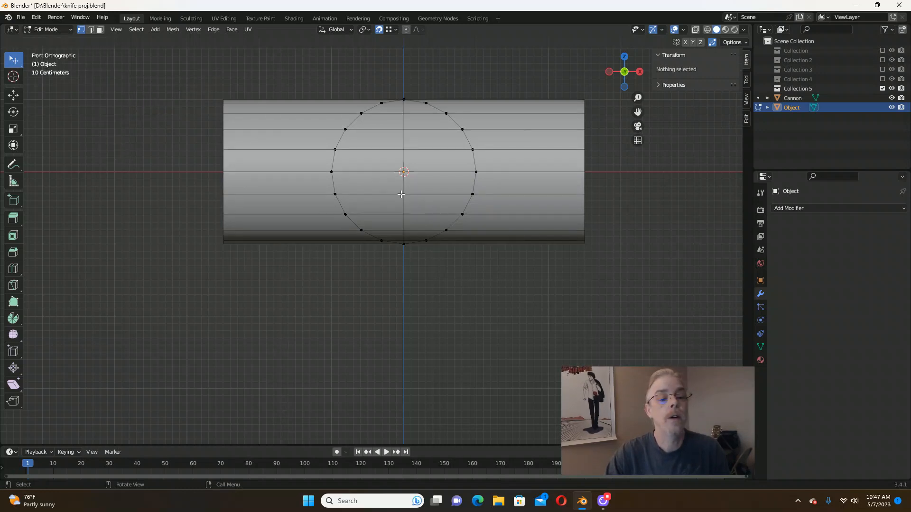
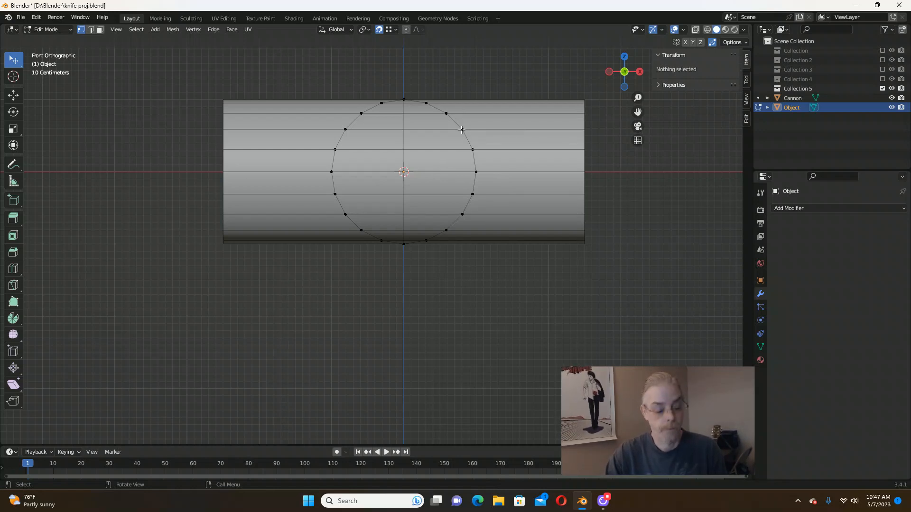
# Select the whole ring and scale it down to about 0.727 in front of the cylinder.
pyautogui.press('a')
pyautogui.scroll(-2, 456, 129)
pyautogui.scroll(2, 444, 127)
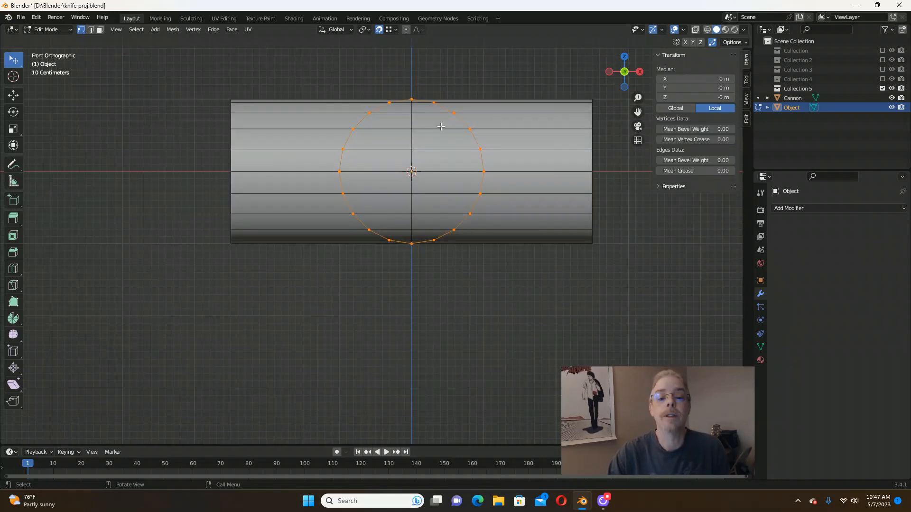
pyautogui.press('s')
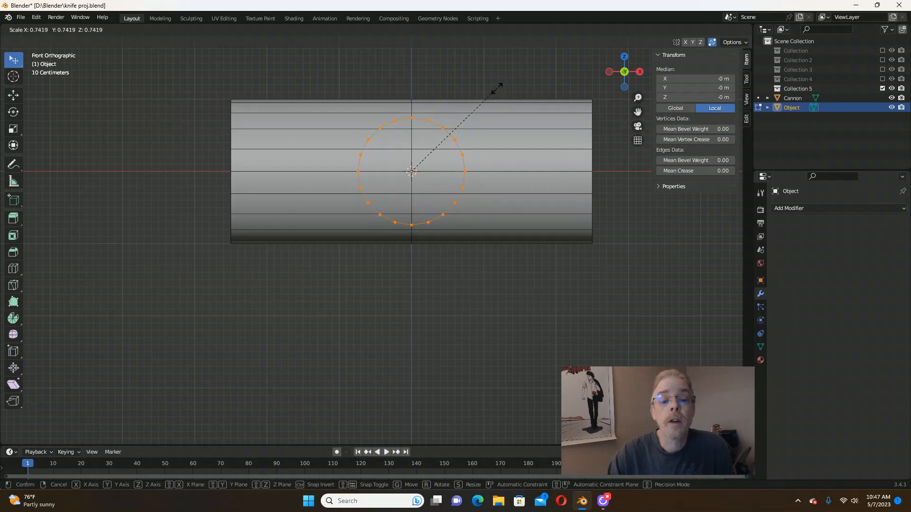
pyautogui.click(493, 88)
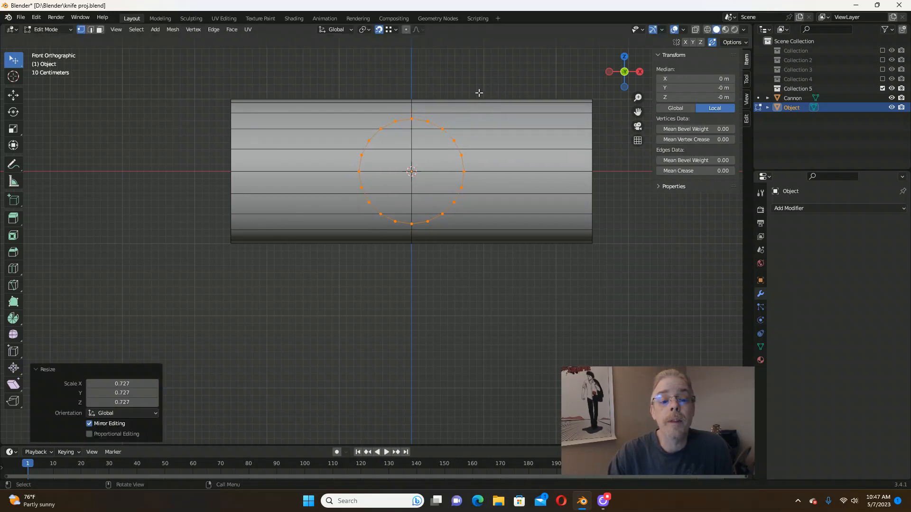
# Fine-tune the ring's scale by 0.999 so its upper vertex lines up with the cylinder's horizontal edge.
pyautogui.scroll(7, 388, 135)
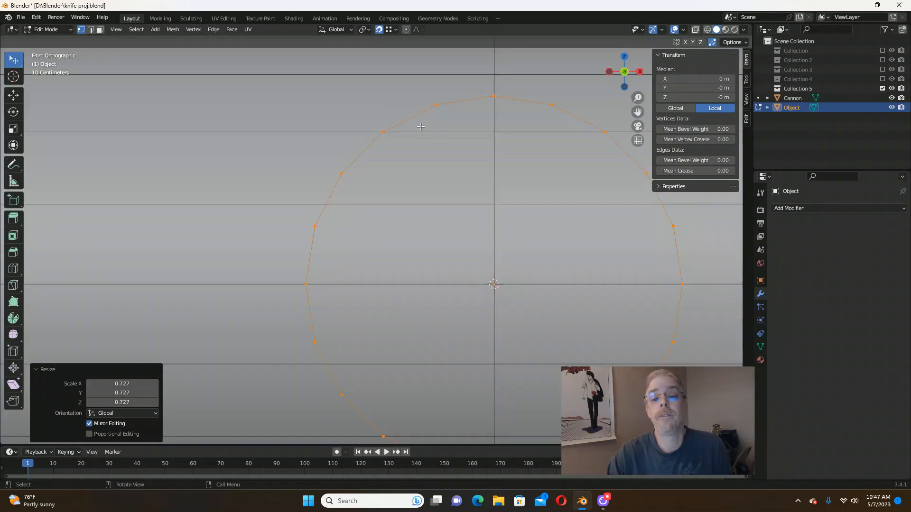
pyautogui.scroll(6, 387, 133)
pyautogui.scroll(5, 380, 126)
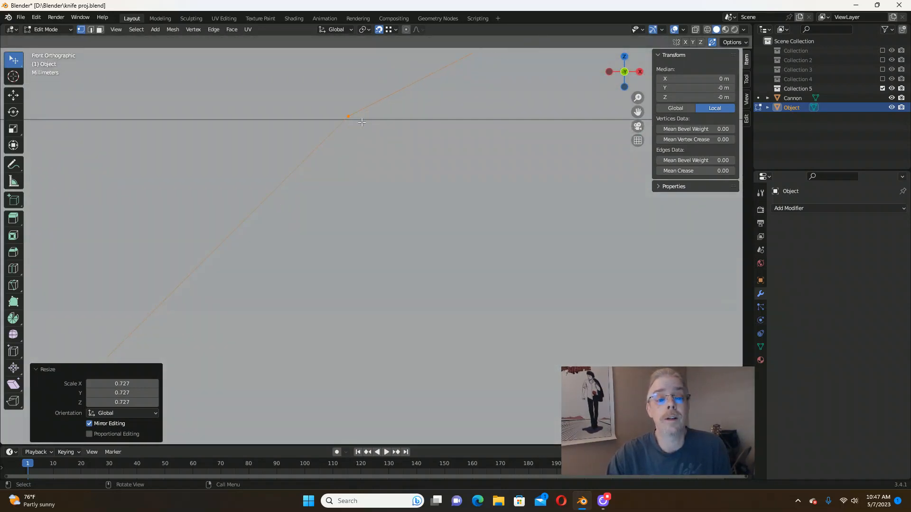
pyautogui.press('s')
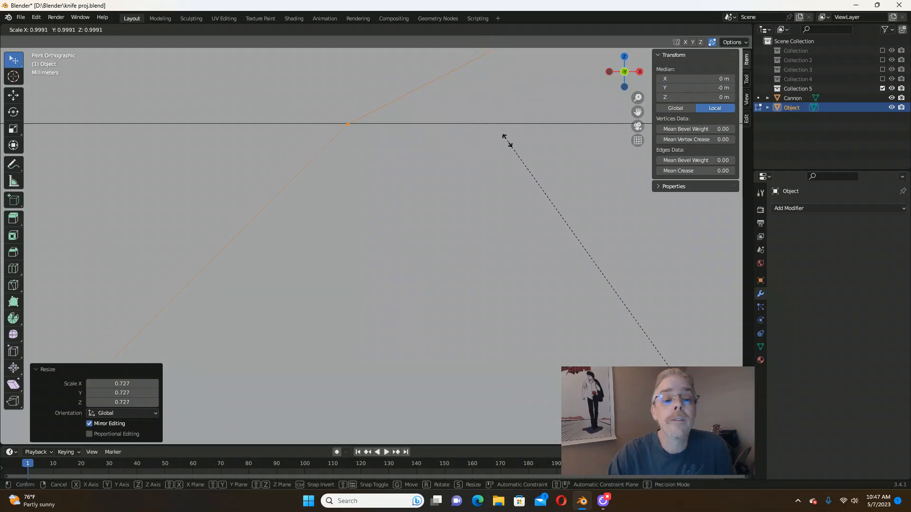
pyautogui.click(507, 139)
pyautogui.scroll(-10, 315, 147)
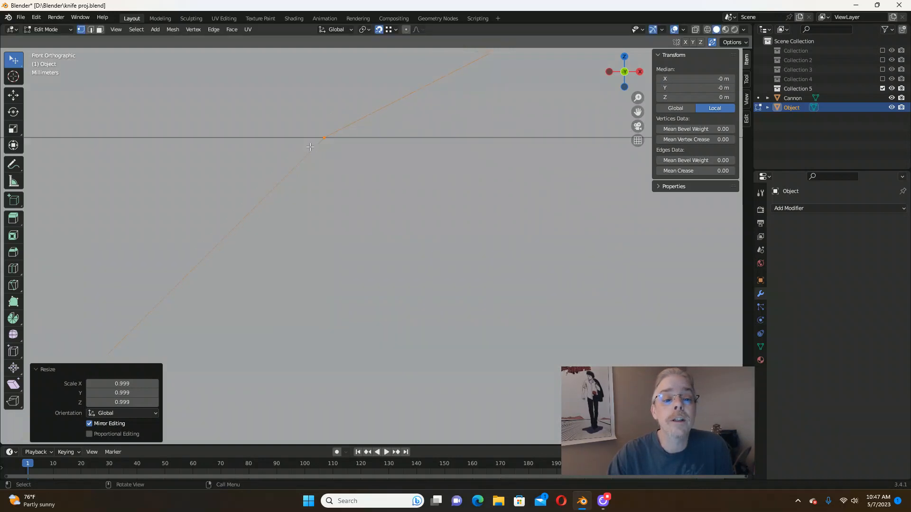
pyautogui.scroll(-2, 324, 152)
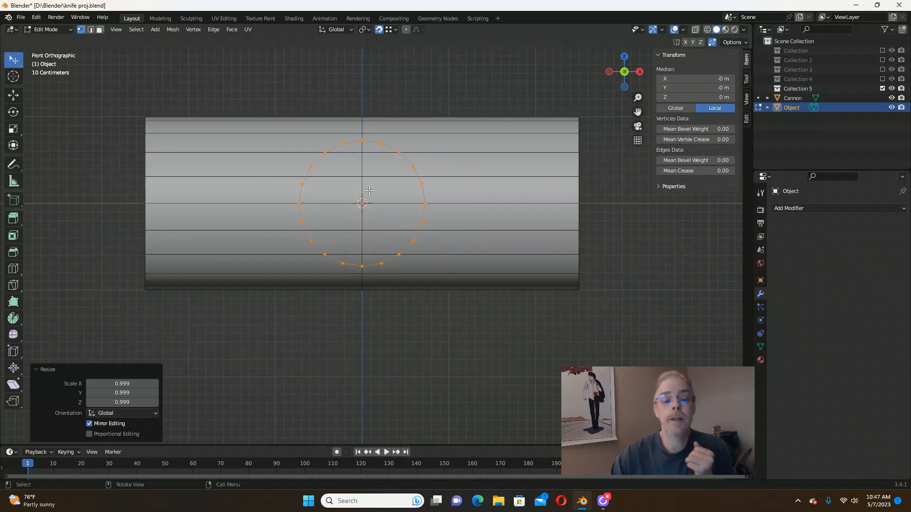
# Duplicate the ring in place, separate the copy into its own object, and return to Object Mode.
pyautogui.moveTo(383, 178); pyautogui.dragTo(378, 185, button='middle')
pyautogui.scroll(1, 345, 190)
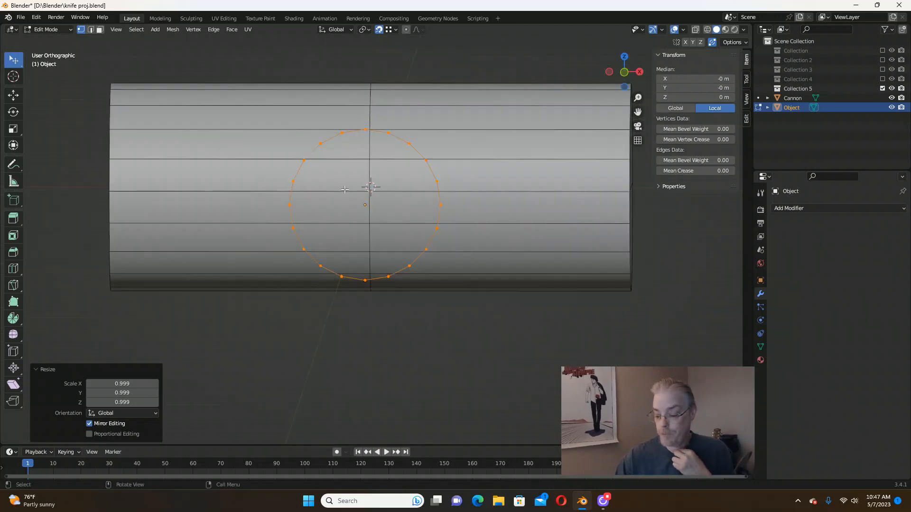
pyautogui.press('KP_3')
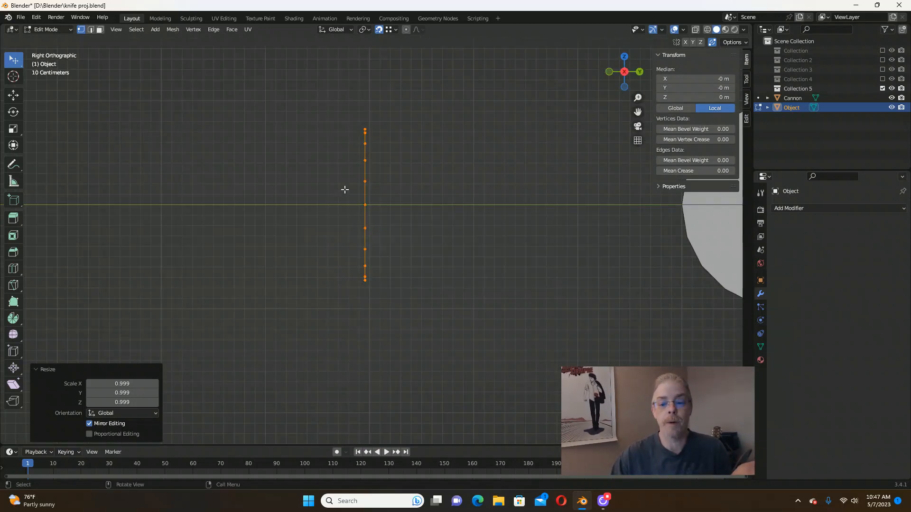
pyautogui.press('KP_1')
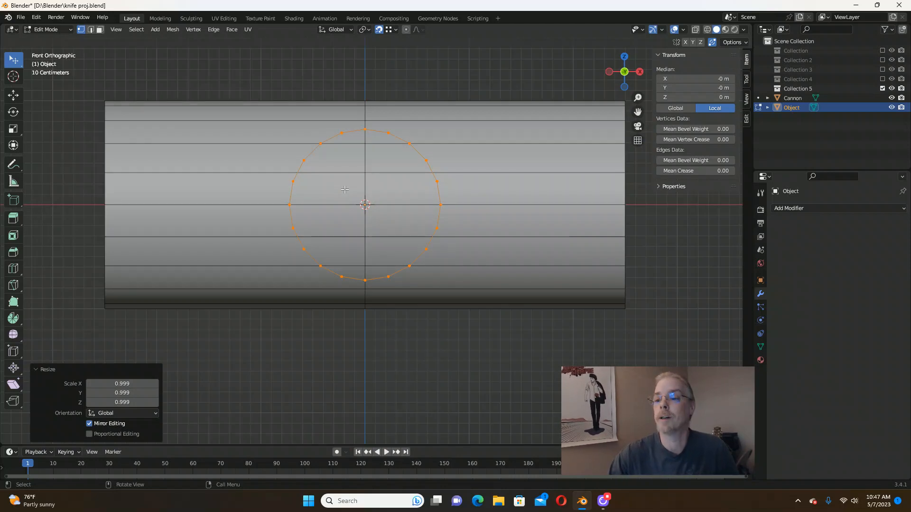
pyautogui.scroll(-1, 411, 188)
pyautogui.keyDown('shift'); pyautogui.moveTo(350, 186); pyautogui.dragTo(371, 187, button='middle'); pyautogui.keyUp('shift')
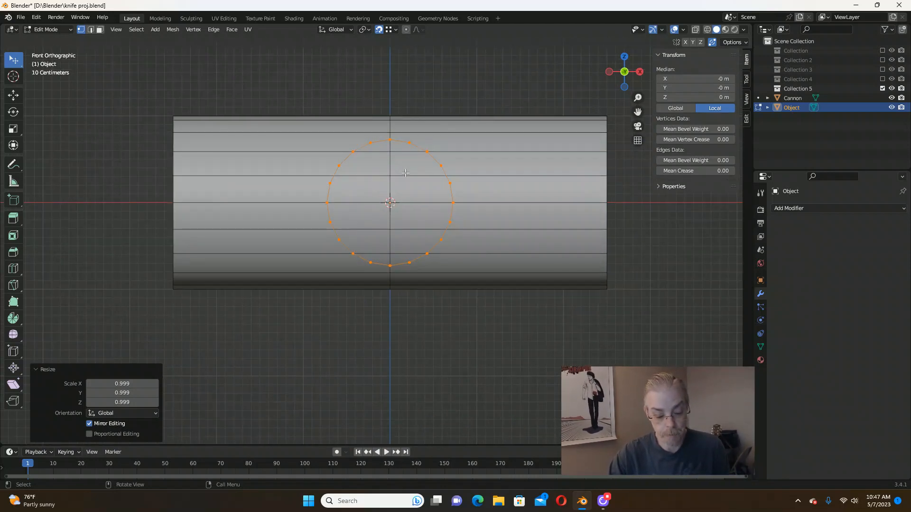
pyautogui.scroll(-1, 405, 173)
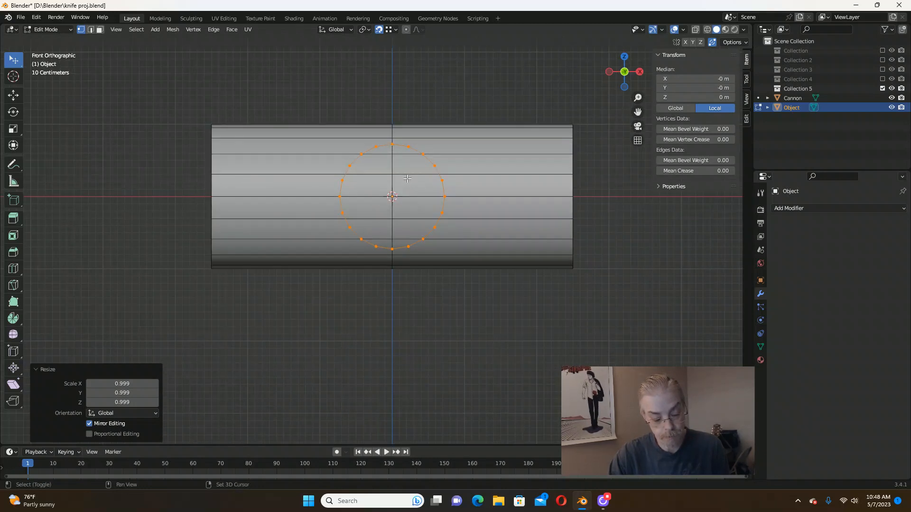
pyautogui.hotkey('shift', 'd')
pyautogui.rightClick(419, 135)
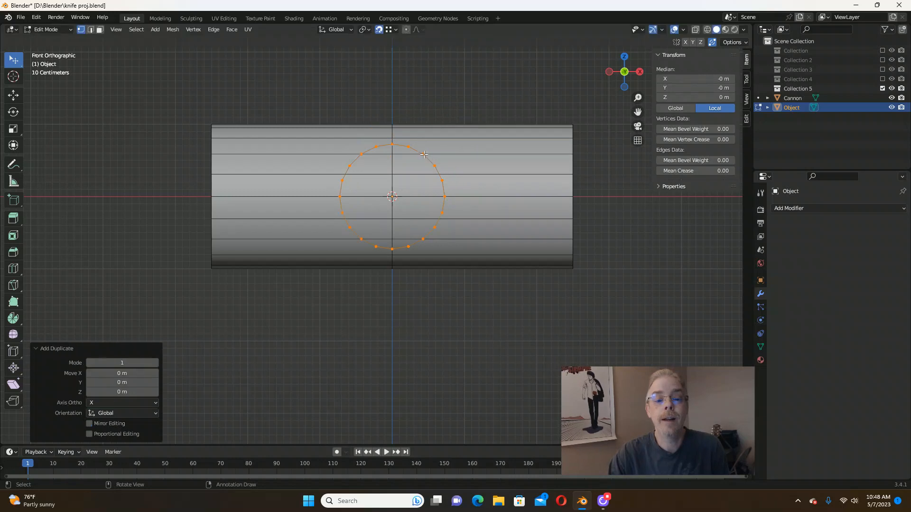
pyautogui.press('p')
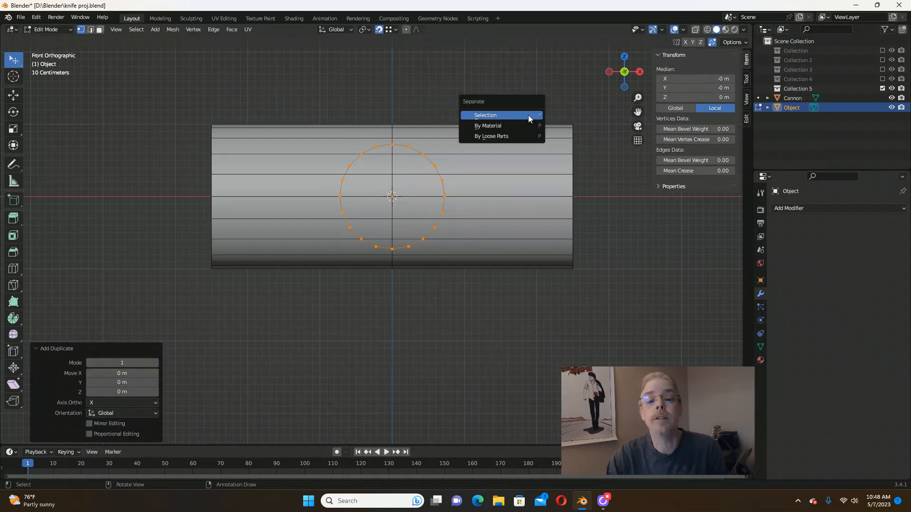
pyautogui.click(518, 117)
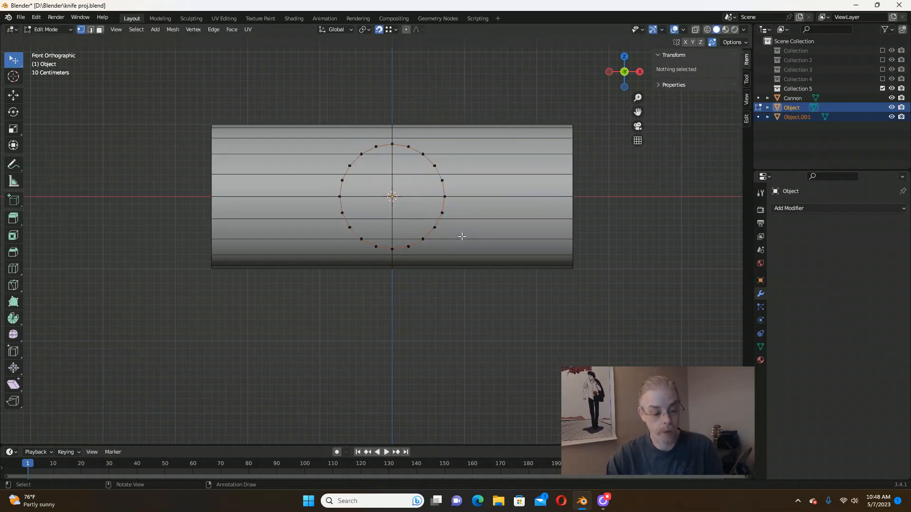
pyautogui.press('Tab')
pyautogui.scroll(-1, 434, 211)
pyautogui.scroll(2, 434, 211)
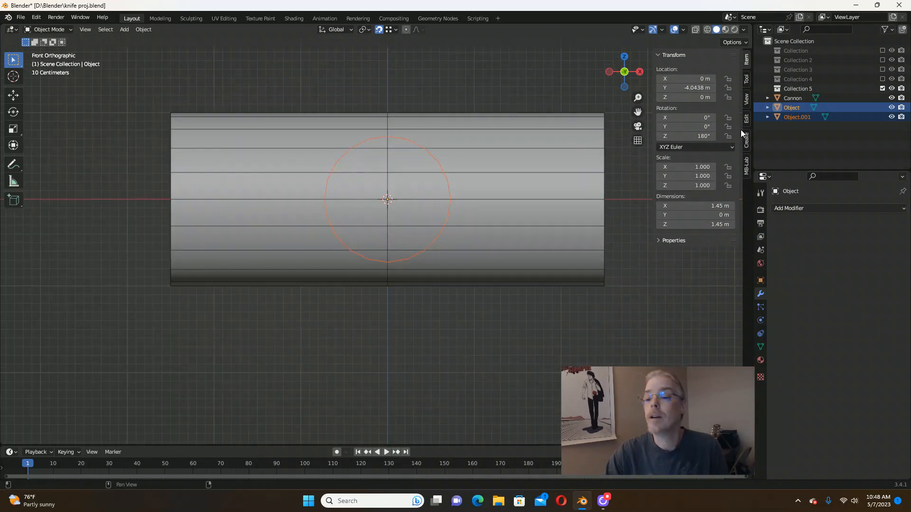
# Scale all vertices of the separated ring copy to about 0.814, forming a smaller ring inside the first.
pyautogui.click(794, 119)
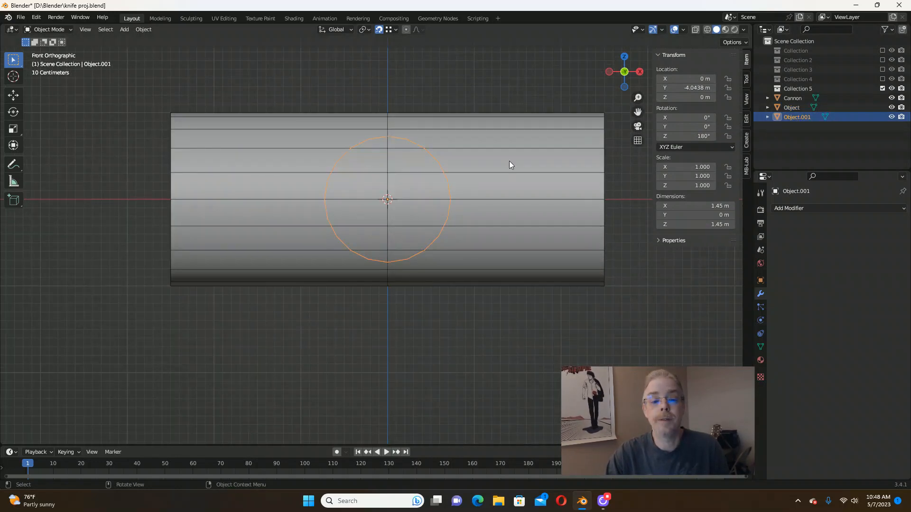
pyautogui.scroll(2, 403, 159)
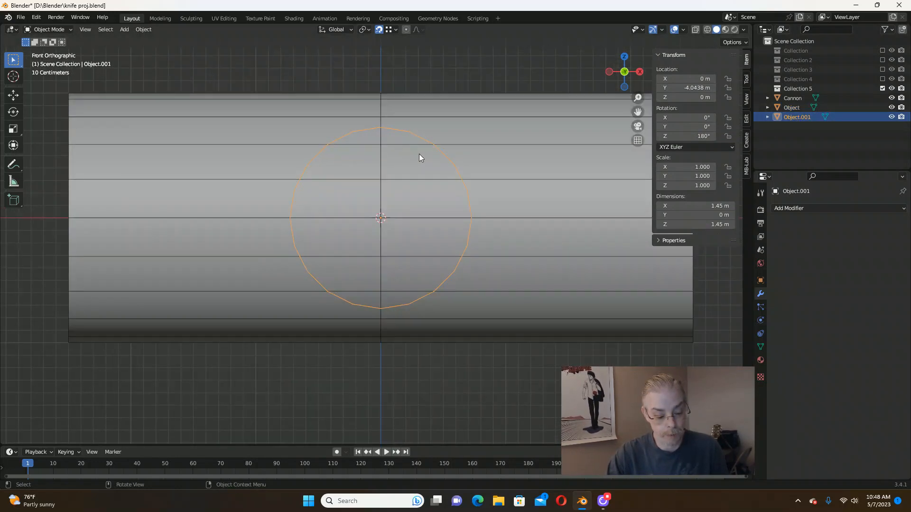
pyautogui.press('Tab')
pyautogui.press('a')
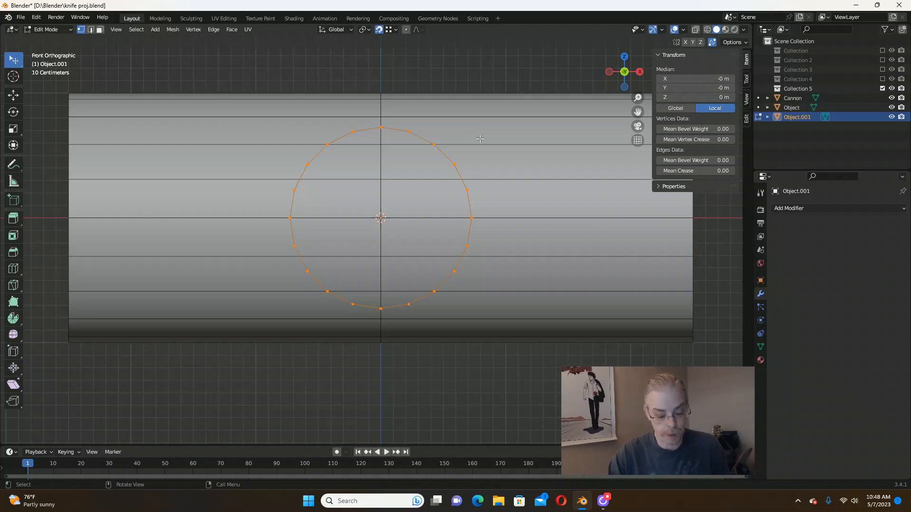
pyautogui.press('s')
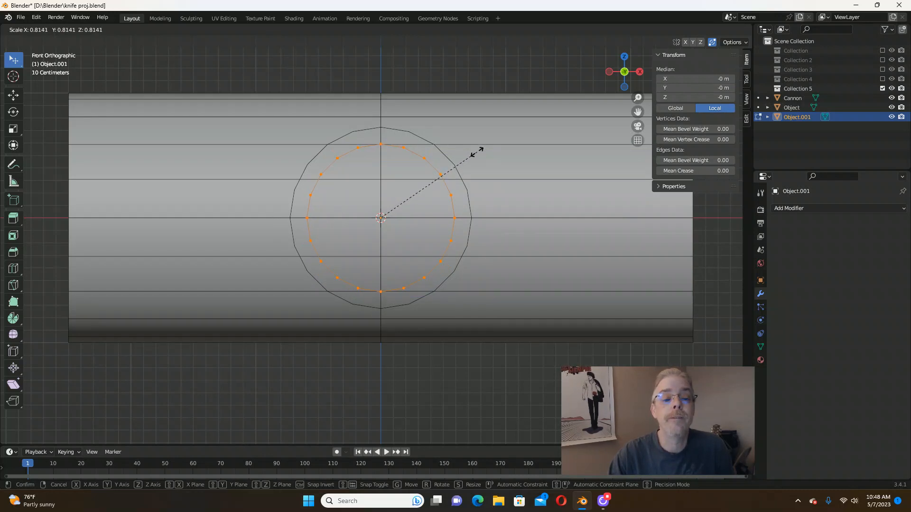
pyautogui.click(476, 152)
pyautogui.scroll(10, 382, 142)
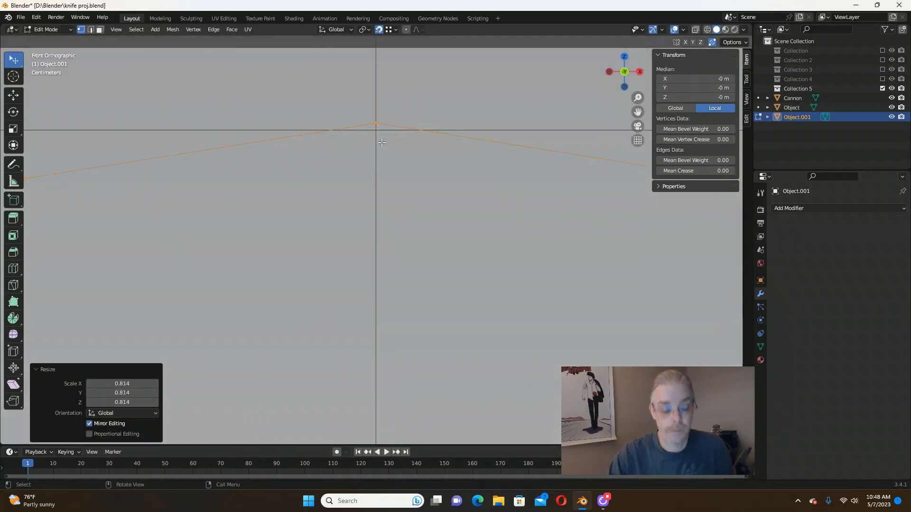
# Scale the inner ring's vertices by 0.994 so its upper vertex lines up with the cylinder's horizontal edge.
pyautogui.press('s')
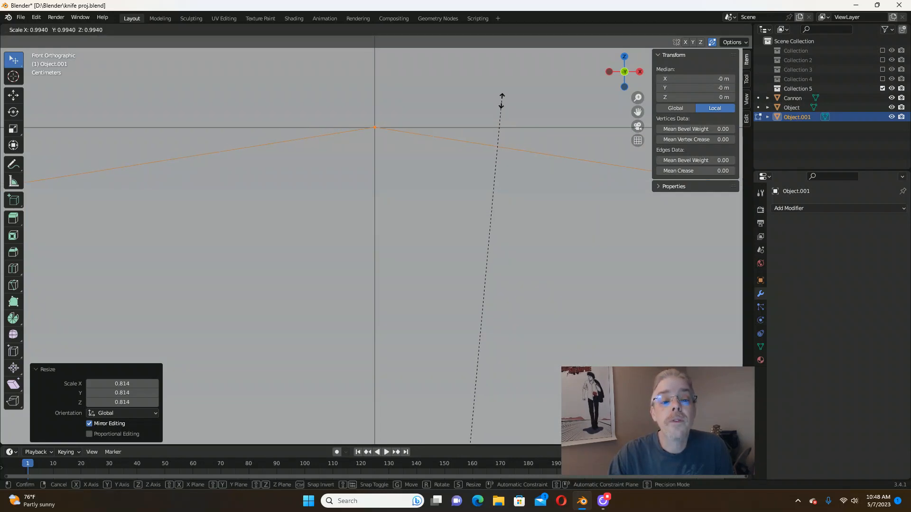
pyautogui.click(501, 101)
pyautogui.scroll(-10, 390, 171)
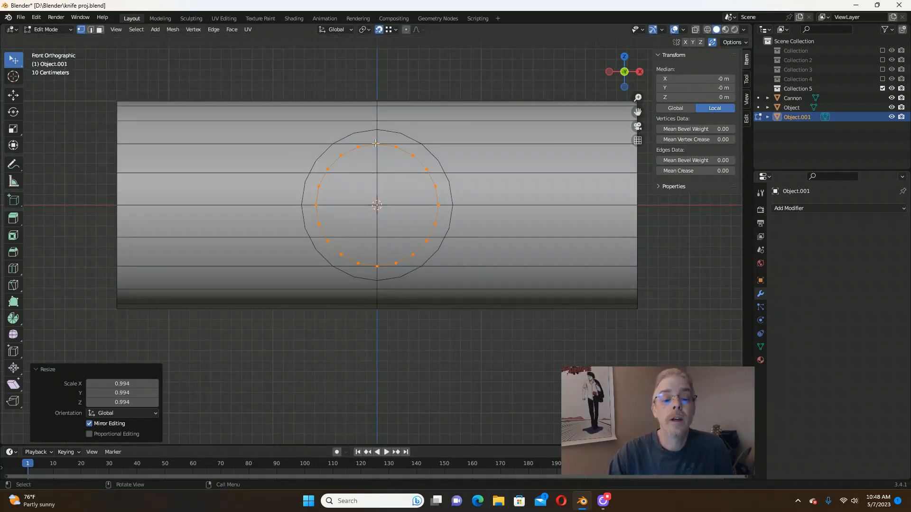
# Clear the inner ring's vertex selection, return to Object Mode and deselect all objects.
pyautogui.moveTo(387, 174); pyautogui.dragTo(407, 179, button='middle')
pyautogui.click(406, 174)
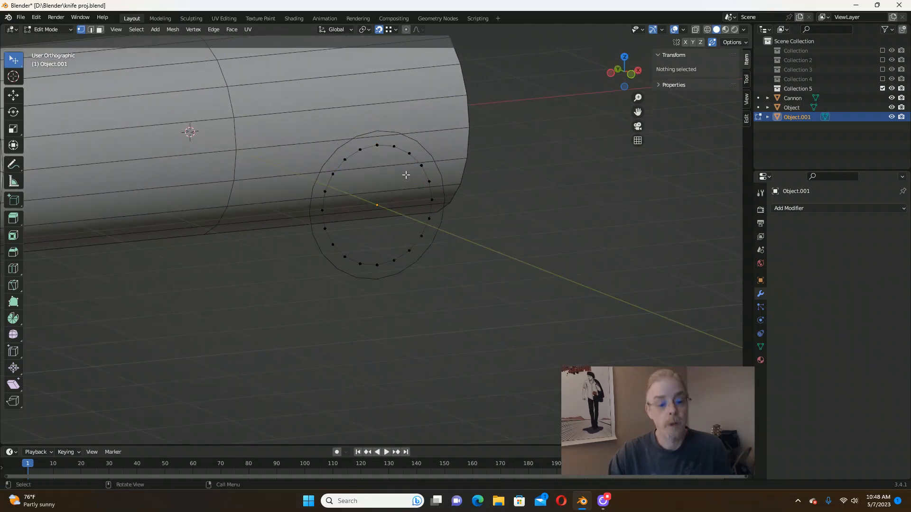
pyautogui.scroll(2, 361, 146)
pyautogui.scroll(3, 361, 148)
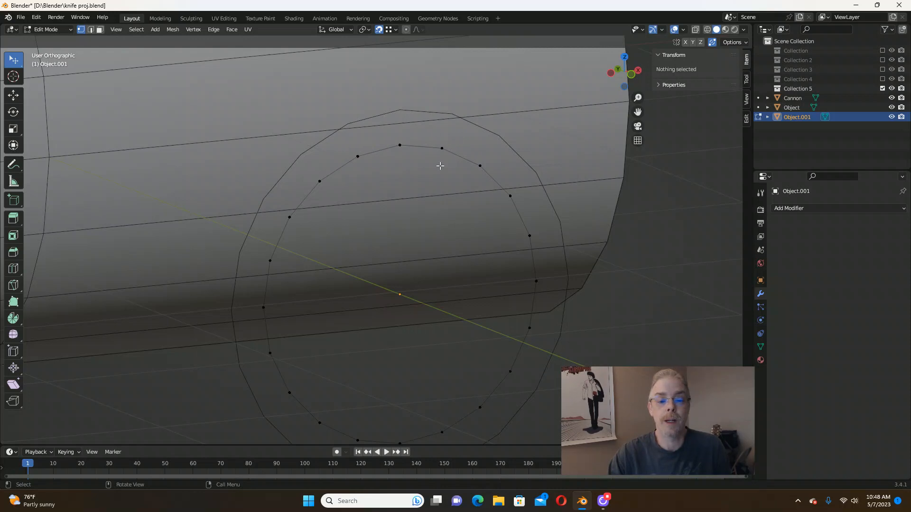
pyautogui.moveTo(395, 179); pyautogui.dragTo(415, 189, button='middle')
pyautogui.press('Tab')
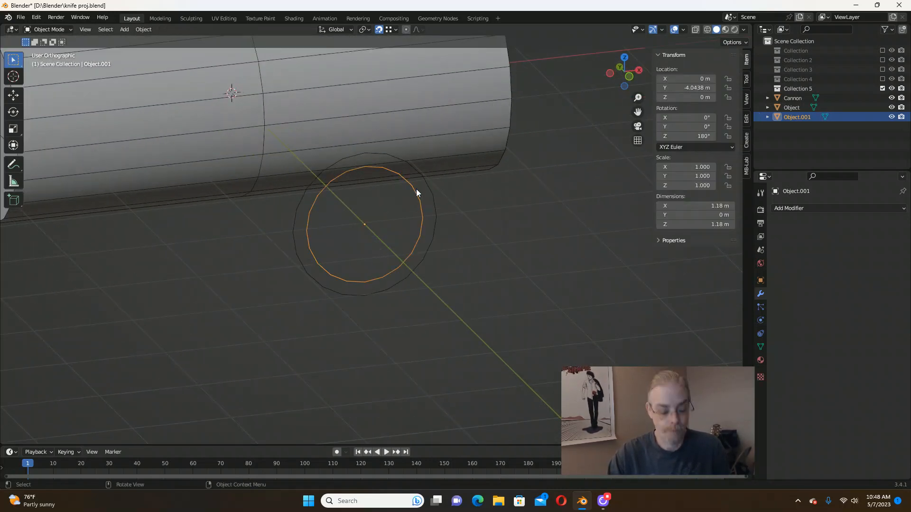
pyautogui.hotkey('alt', 'a')
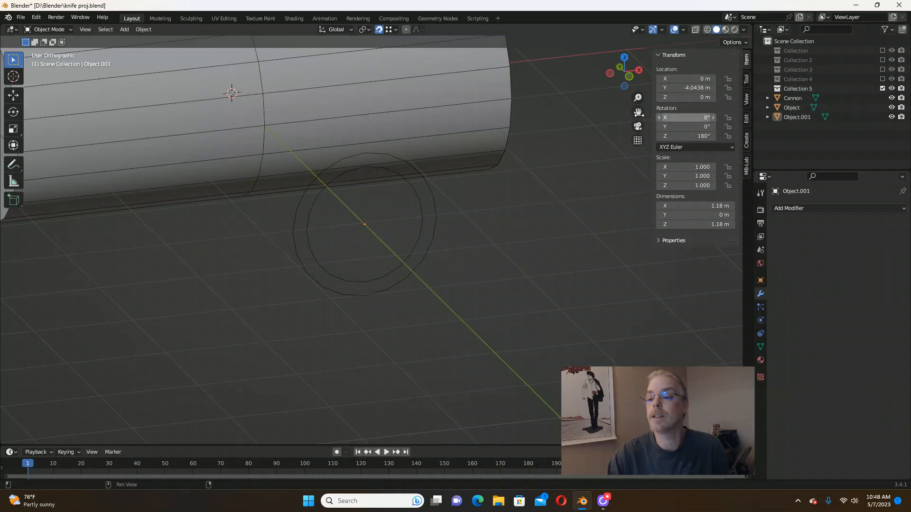
# Select the outer ring and rename it as "Cutter. bevel bounder".
pyautogui.moveTo(417, 189); pyautogui.dragTo(437, 166, button='middle')
pyautogui.click(459, 187)
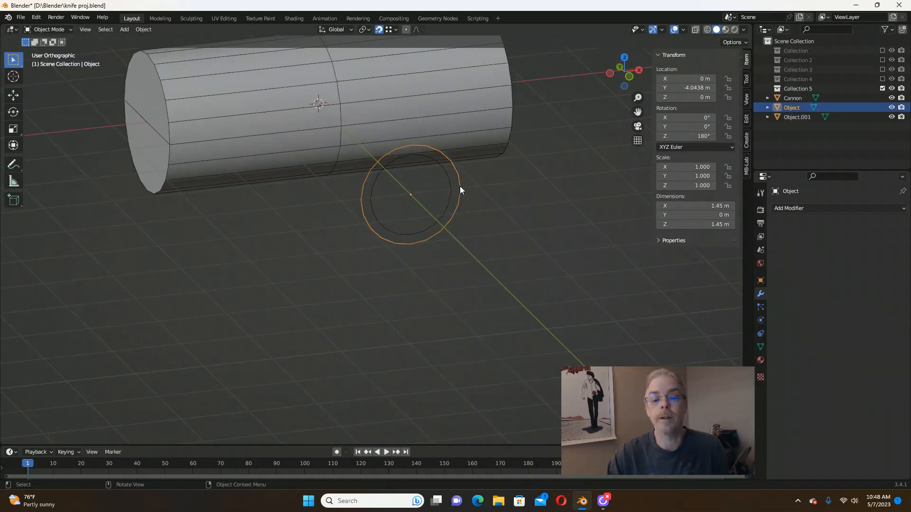
pyautogui.doubleClick(790, 107)
pyautogui.write('Cutter')
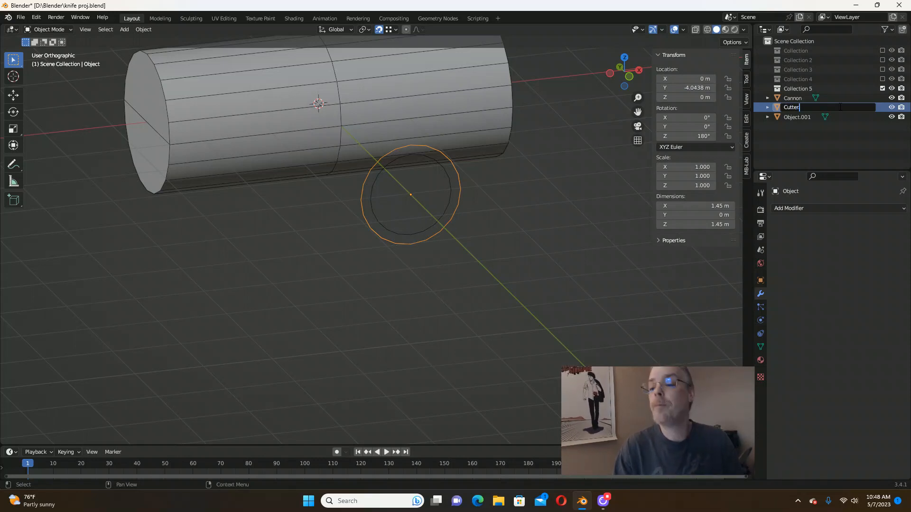
pyautogui.write('.')
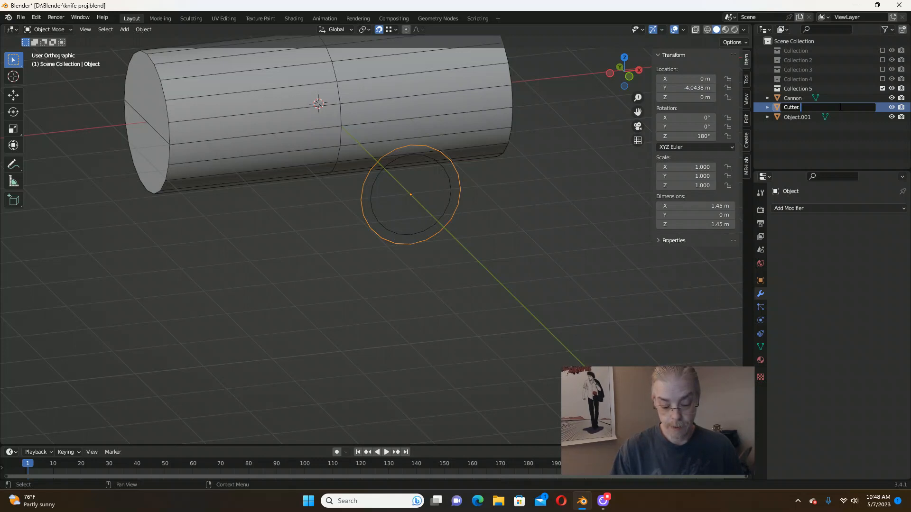
pyautogui.write('be')
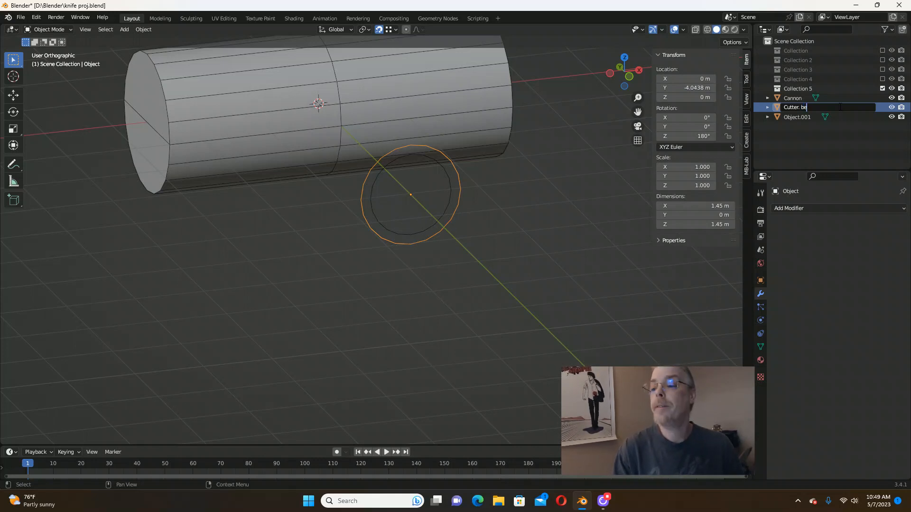
pyautogui.write('vel')
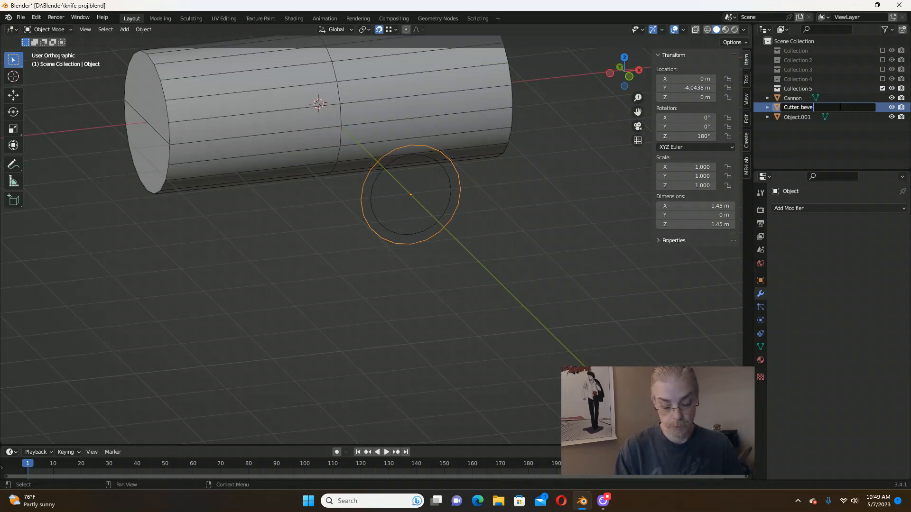
pyautogui.write(' bounder')
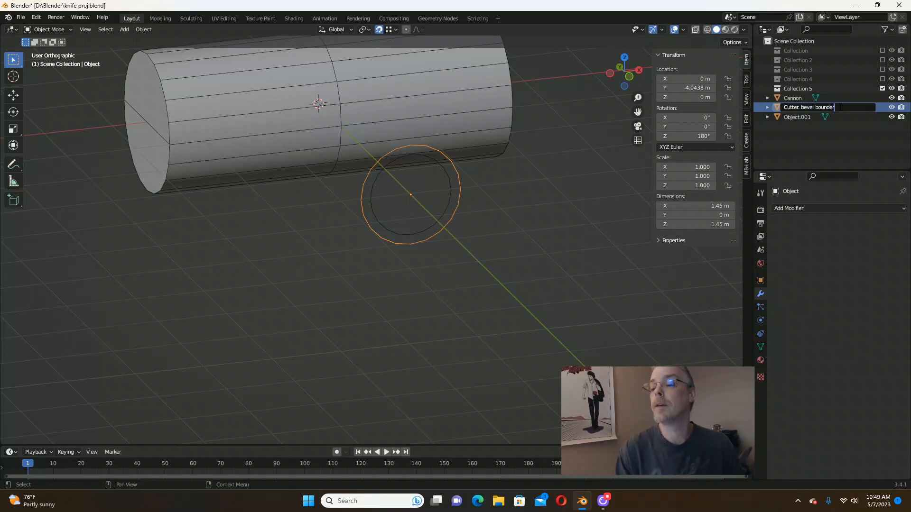
pyautogui.press('Return')
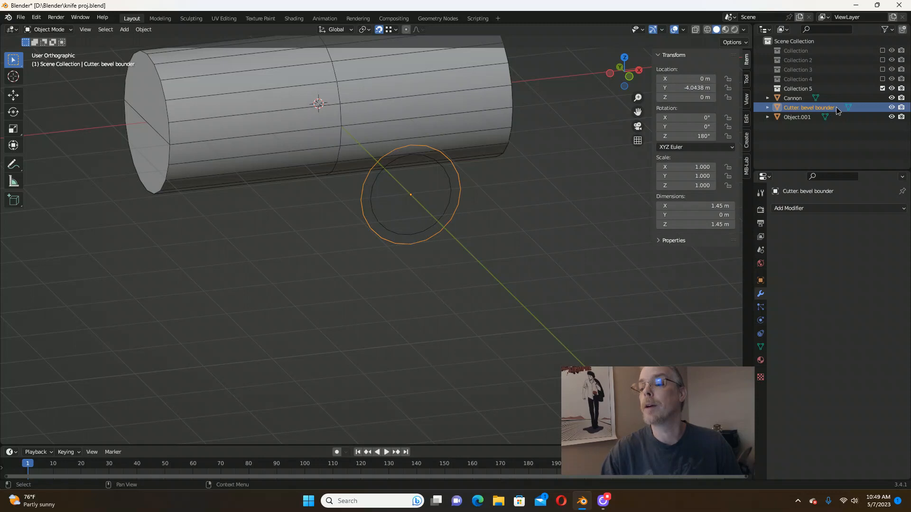
# Rename the outer ring object as "Cutter.bevel edge".
pyautogui.doubleClick(836, 107)
pyautogui.write('y')
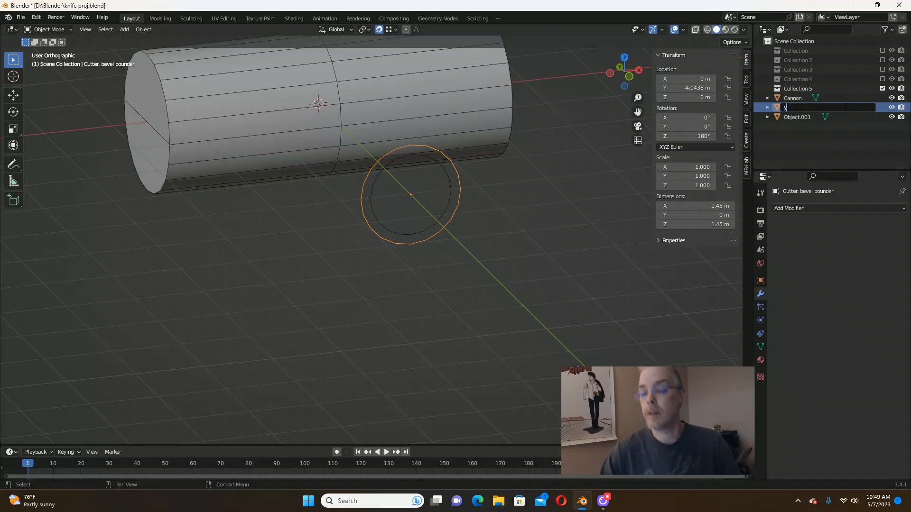
pyautogui.press('BackSpace')
pyautogui.write('Cutter')
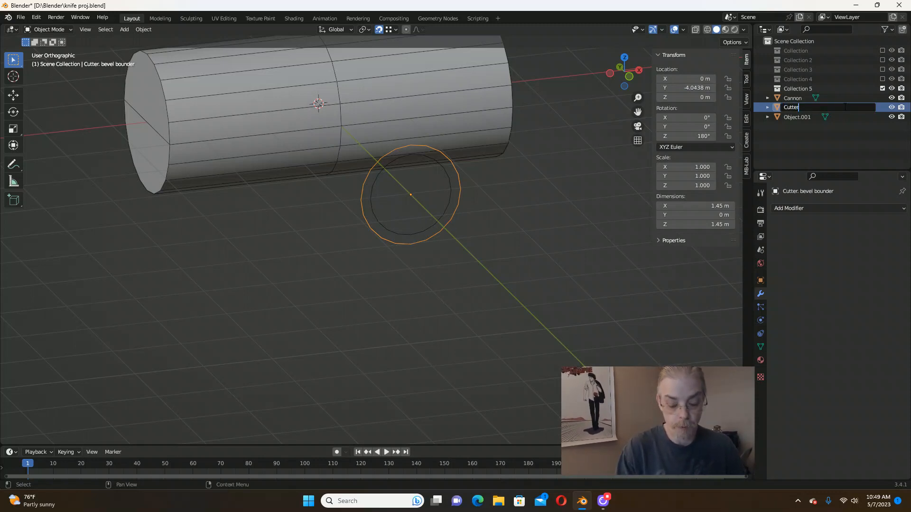
pyautogui.write('.')
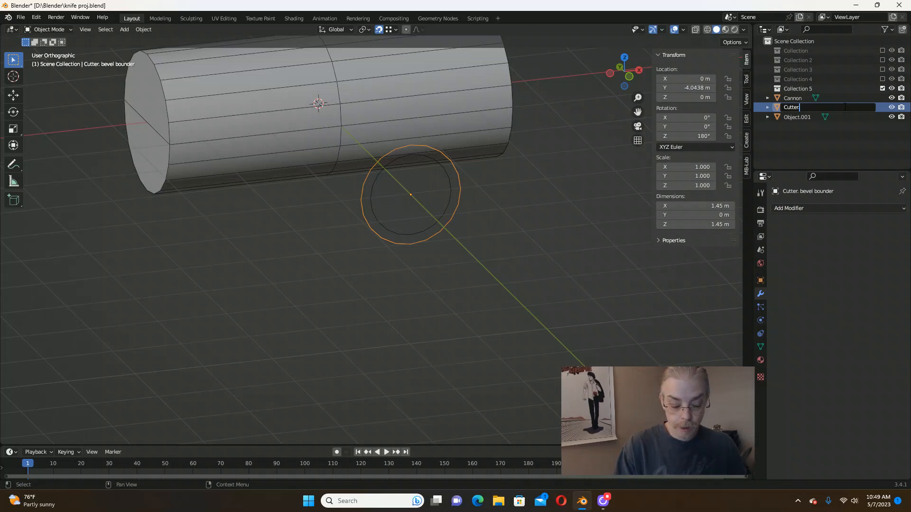
pyautogui.write('bevel')
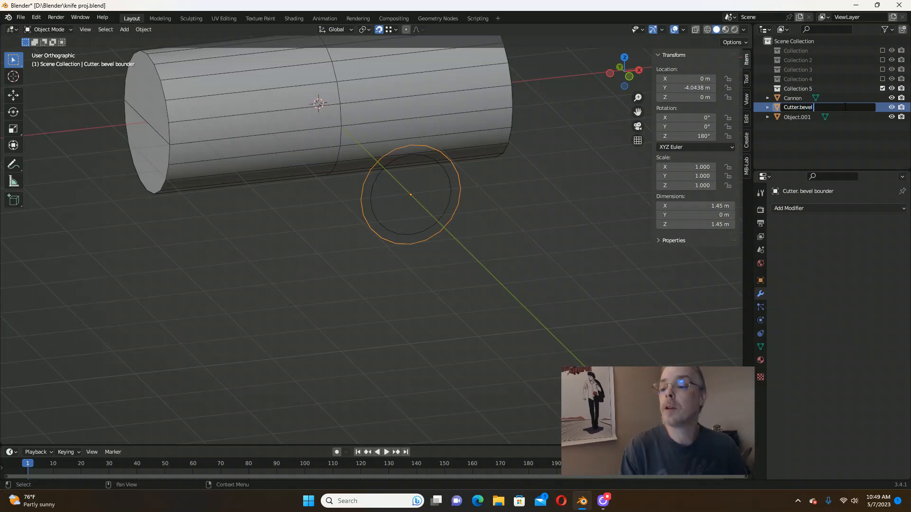
pyautogui.write(' edge')
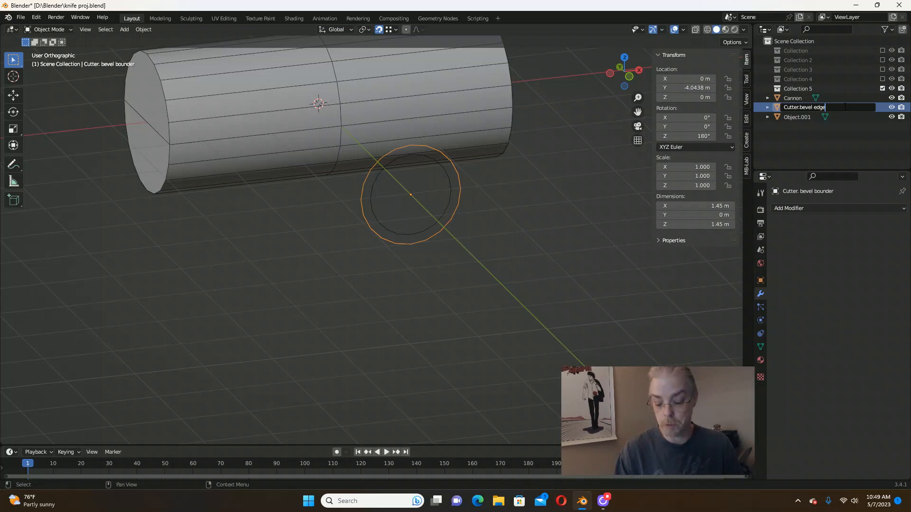
pyautogui.press('Return')
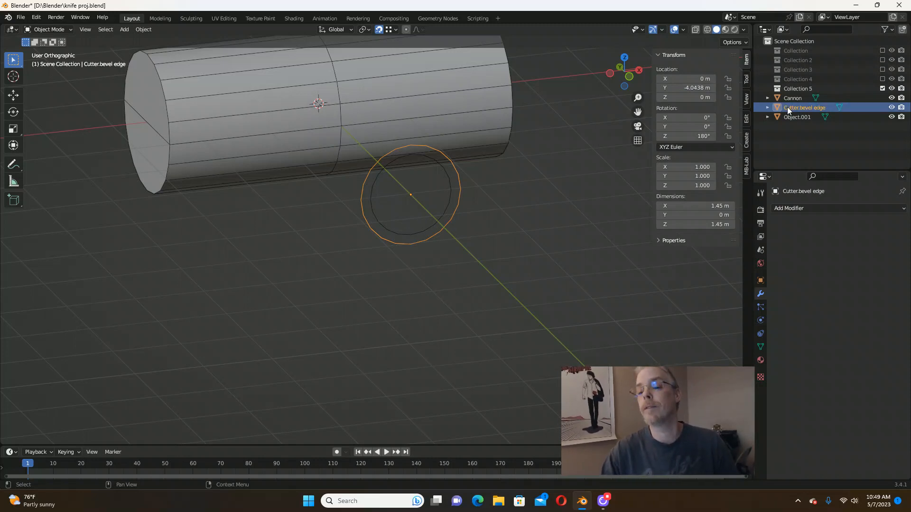
# Rename the inner ring object as "Cuttter. extrusion hole".
pyautogui.doubleClick(801, 118)
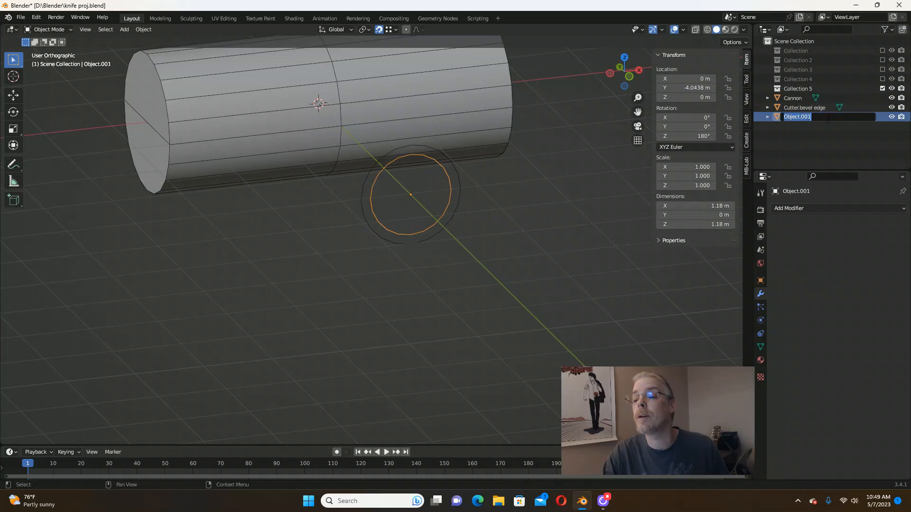
pyautogui.write('Cut')
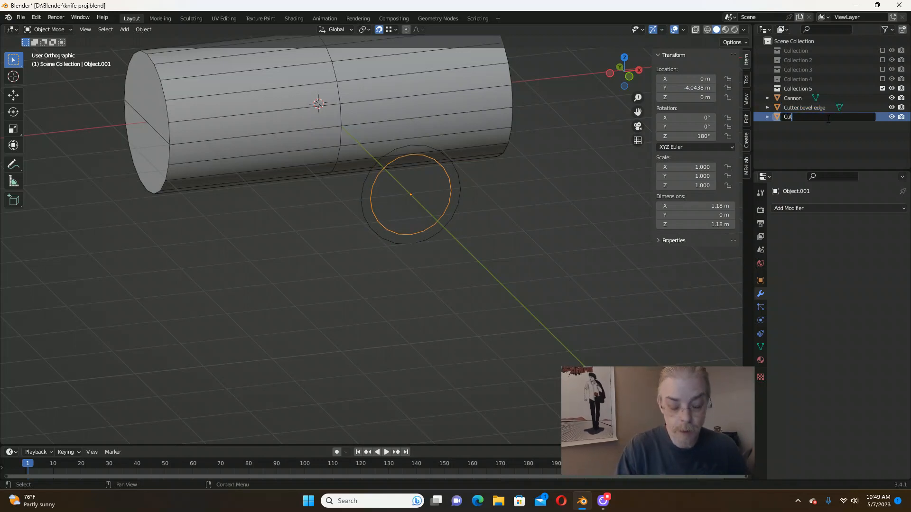
pyautogui.write('me')
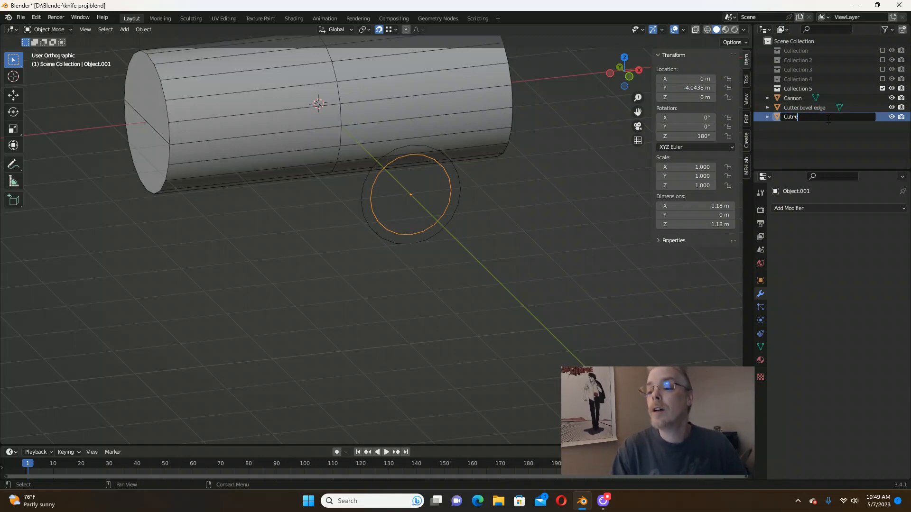
pyautogui.press('BackSpace')
pyautogui.press('BackSpace')
pyautogui.write('tter')
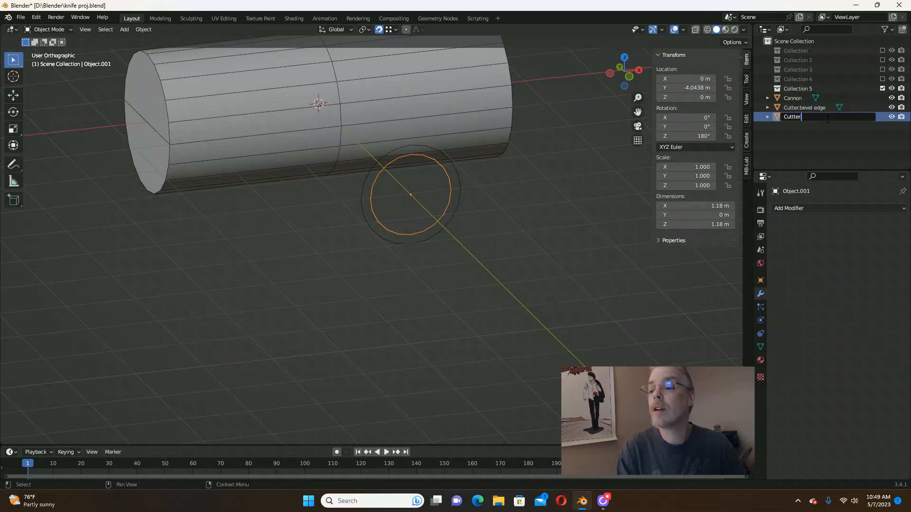
pyautogui.write('. e')
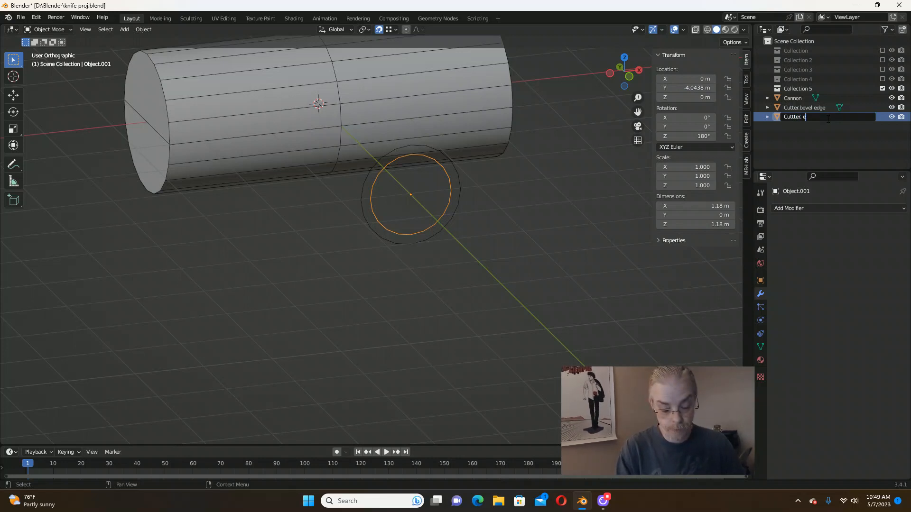
pyautogui.write('ctrustion')
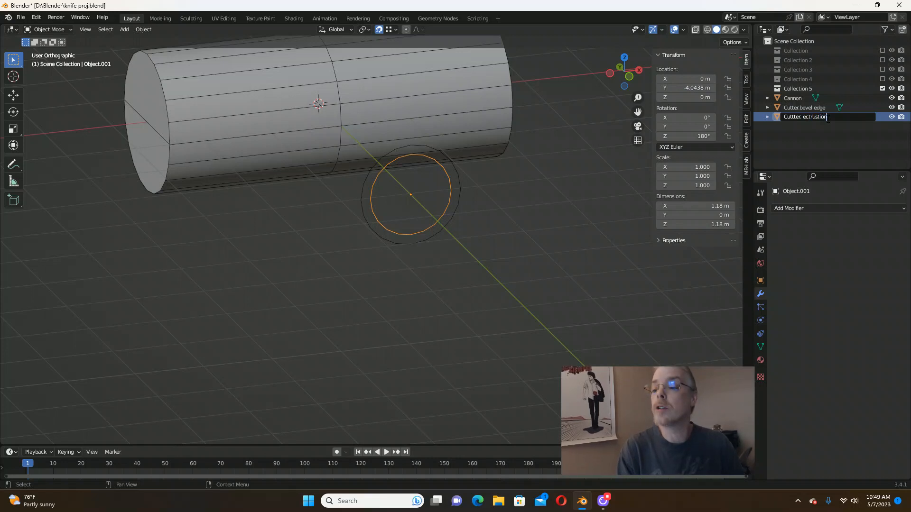
pyautogui.write(' hole')
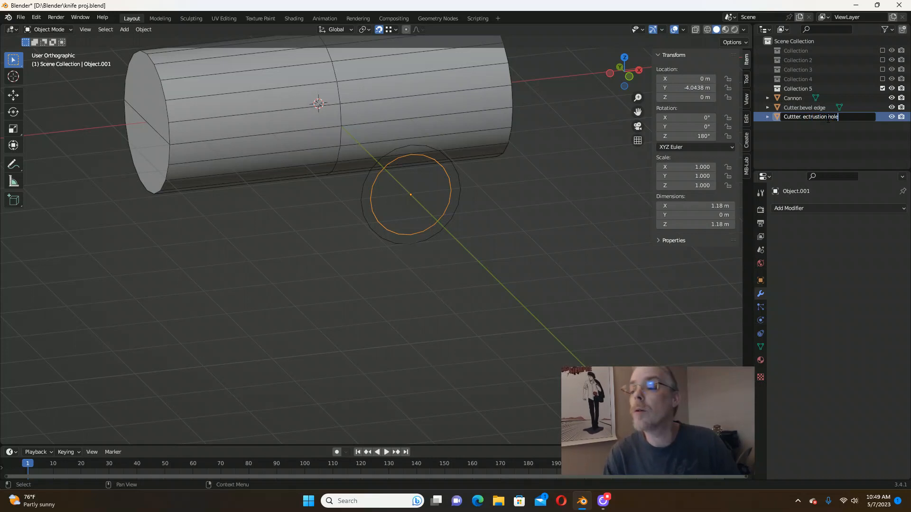
pyautogui.press('BackSpace')
pyautogui.press('BackSpace')
pyautogui.press('BackSpace')
pyautogui.press('BackSpace')
pyautogui.press('BackSpace')
pyautogui.press('BackSpace')
pyautogui.press('BackSpace')
pyautogui.press('BackSpace')
pyautogui.press('BackSpace')
pyautogui.press('BackSpace')
pyautogui.press('BackSpace')
pyautogui.press('BackSpace')
pyautogui.press('BackSpace')
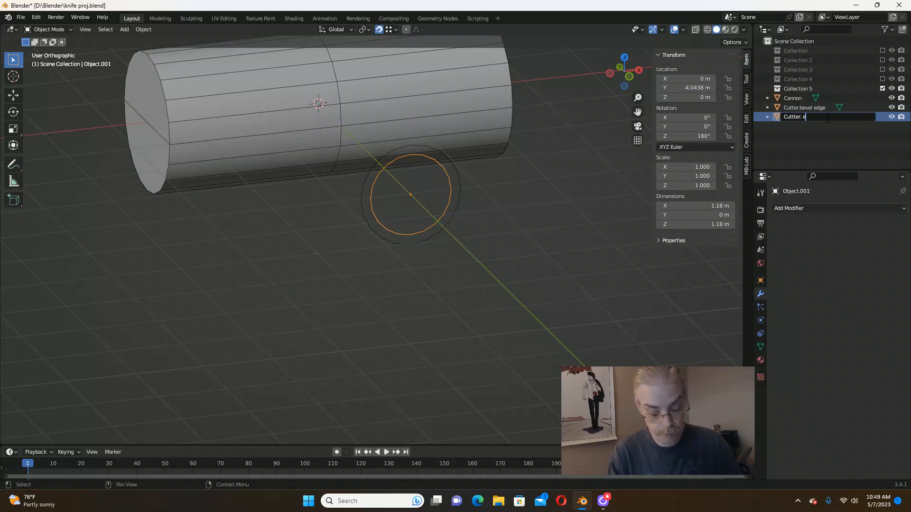
pyautogui.write('xtrusio')
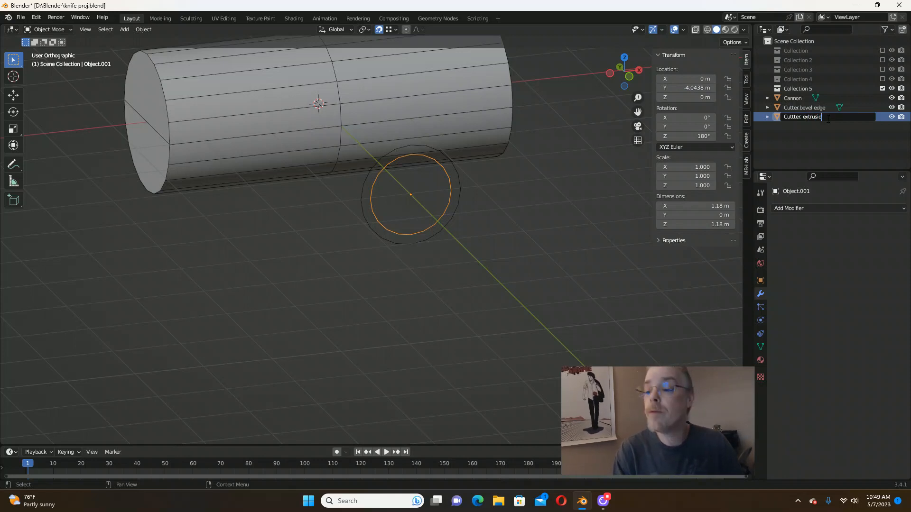
pyautogui.write('n hole')
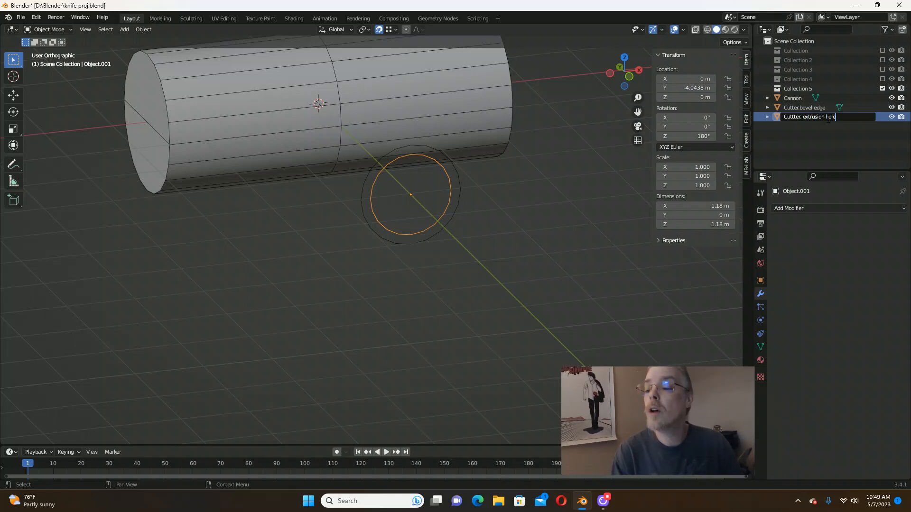
pyautogui.press('Return')
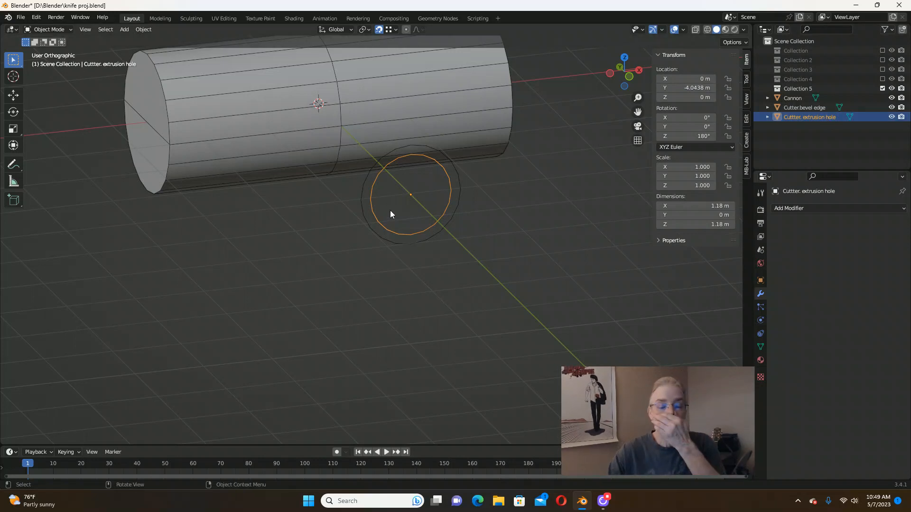
# Examine the outer ring's vertices in Edit Mode with all of them selected, and return to Object Mode.
pyautogui.moveTo(390, 210); pyautogui.dragTo(396, 139, button='middle')
pyautogui.scroll(2, 395, 139)
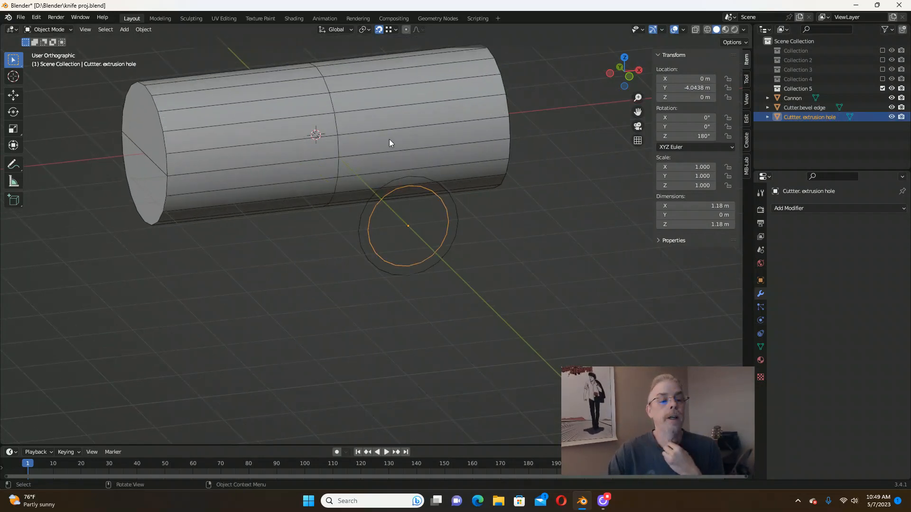
pyautogui.click(412, 176)
pyautogui.press('Tab')
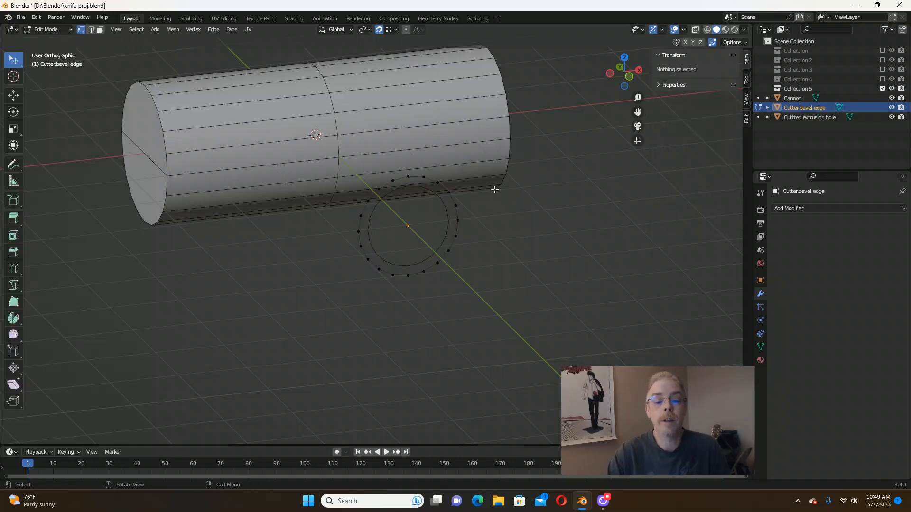
pyautogui.moveTo(465, 193); pyautogui.dragTo(482, 192, button='middle')
pyautogui.scroll(2, 440, 189)
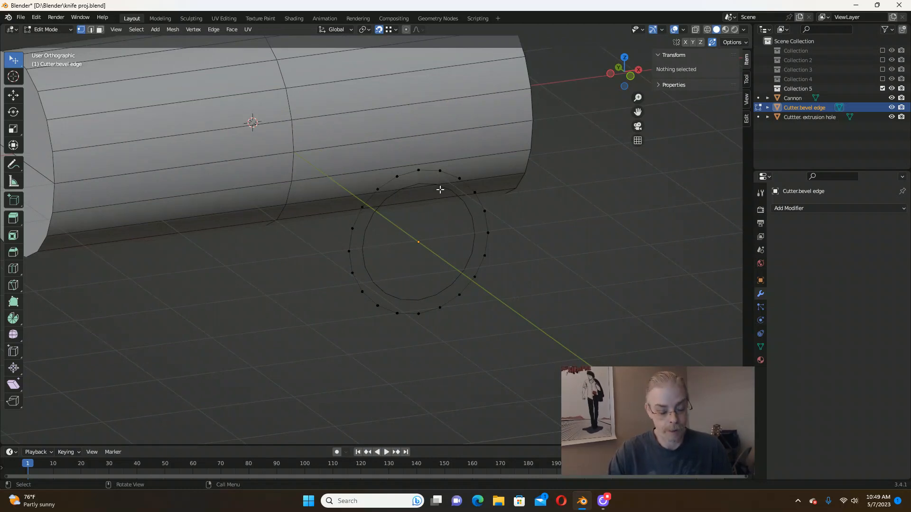
pyautogui.press('a')
pyautogui.scroll(-2, 450, 177)
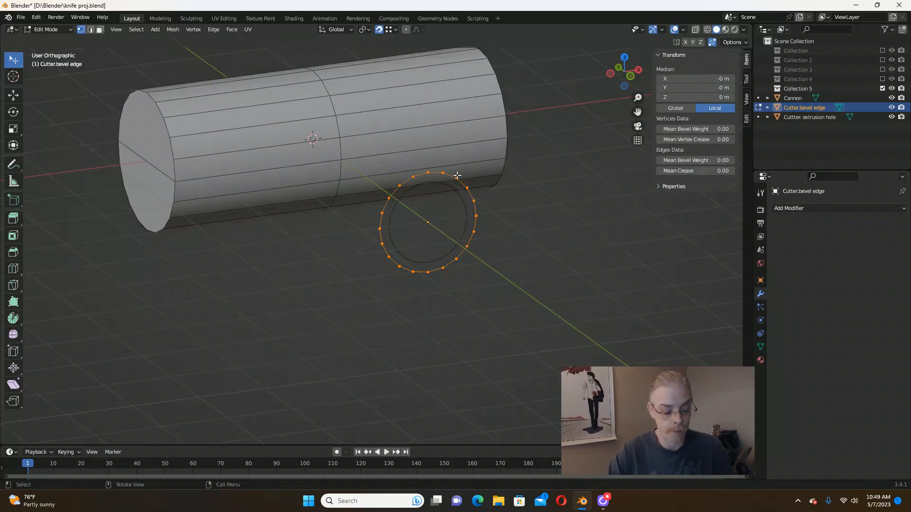
pyautogui.press('Tab')
# Turn off the wireframe display over the cylinder in the viewport.
pyautogui.moveTo(503, 178); pyautogui.dragTo(493, 181, button='middle')
pyautogui.rightClick(167, 87)
pyautogui.click(163, 85)
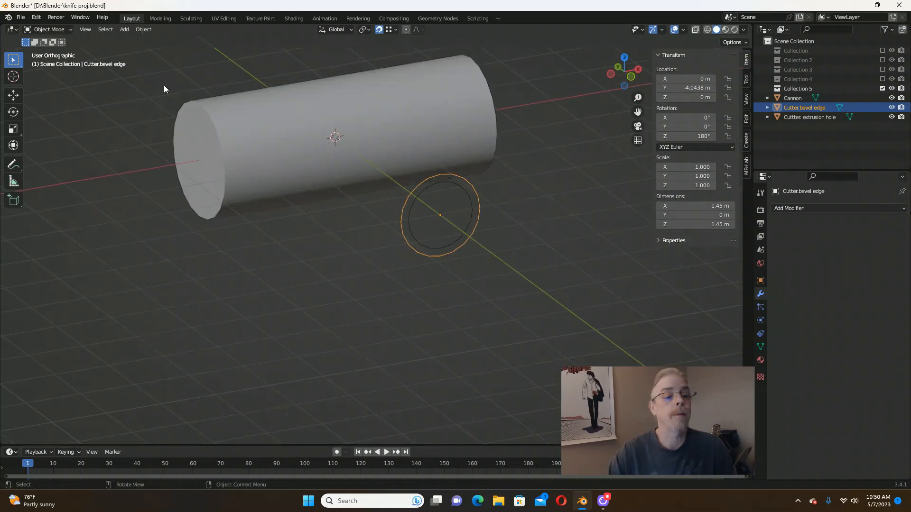
# Select the Cannon cylinder, enter Edit Mode on it and deselect all of its vertices.
pyautogui.scroll(-2, 467, 119)
pyautogui.scroll(2, 392, 87)
pyautogui.scroll(-2, 392, 87)
pyautogui.scroll(1, 395, 82)
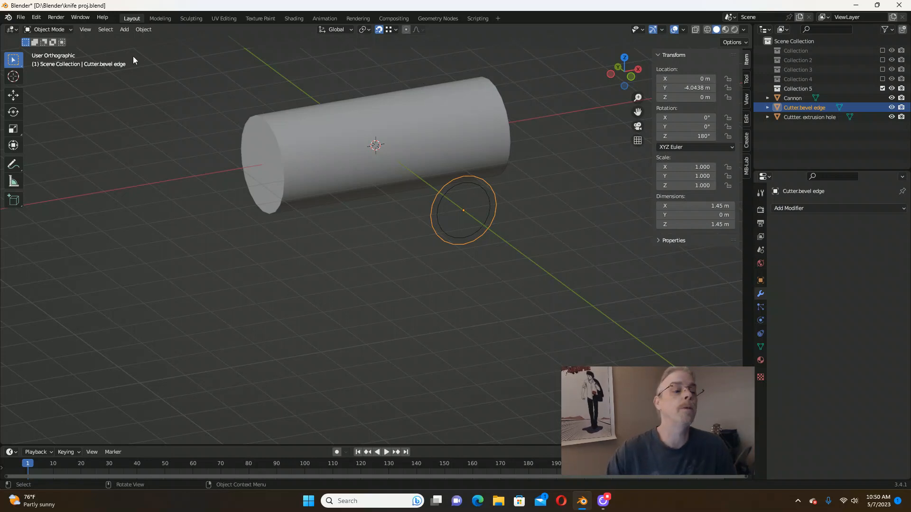
pyautogui.moveTo(409, 139)
pyautogui.mouseDown(button='middle')
pyautogui.moveTo(418, 122)
pyautogui.moveTo(417, 130)
pyautogui.mouseUp(button='middle')
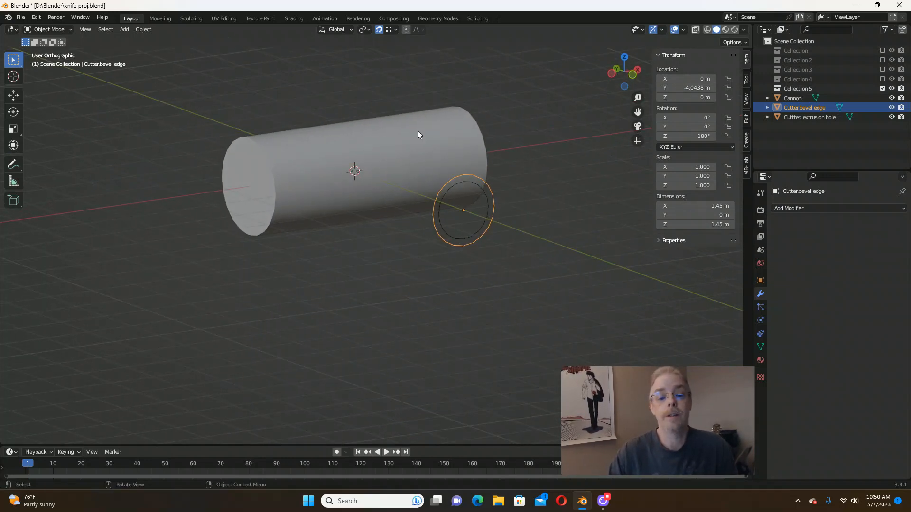
pyautogui.scroll(-1, 418, 130)
pyautogui.scroll(1, 391, 117)
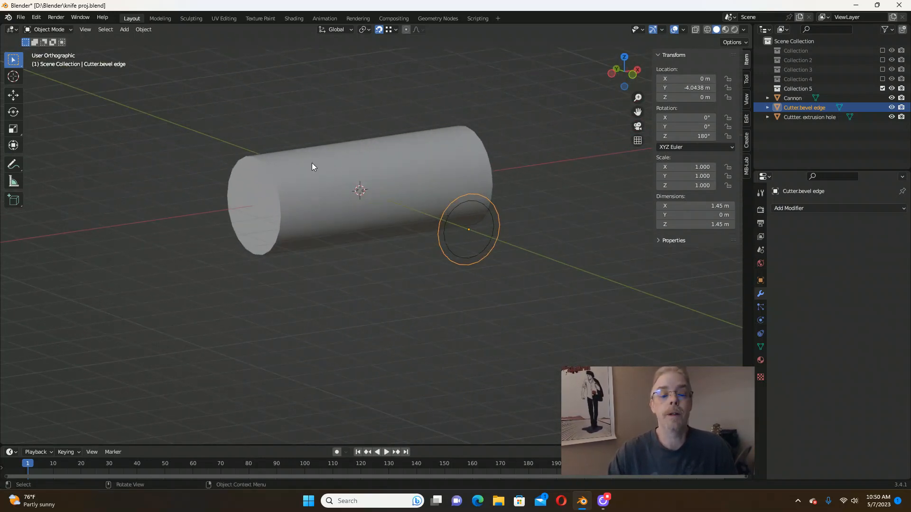
pyautogui.click(339, 183)
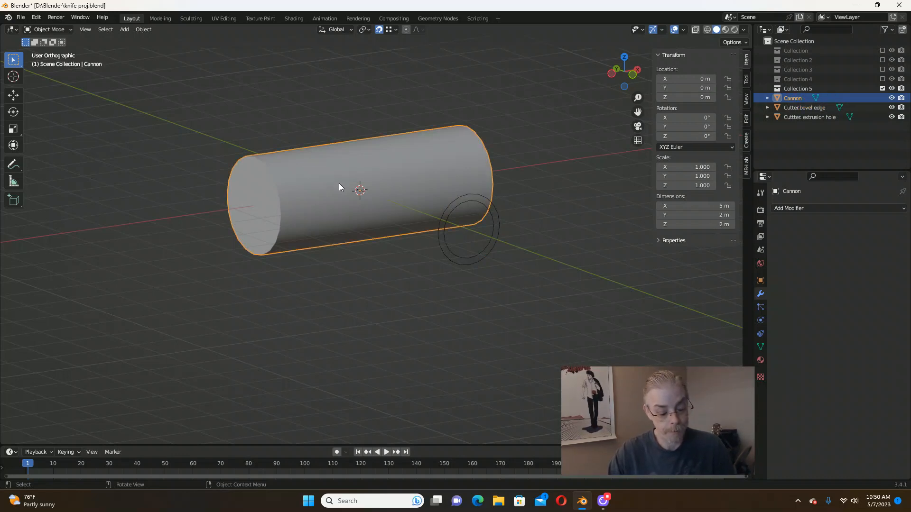
pyautogui.press('Tab')
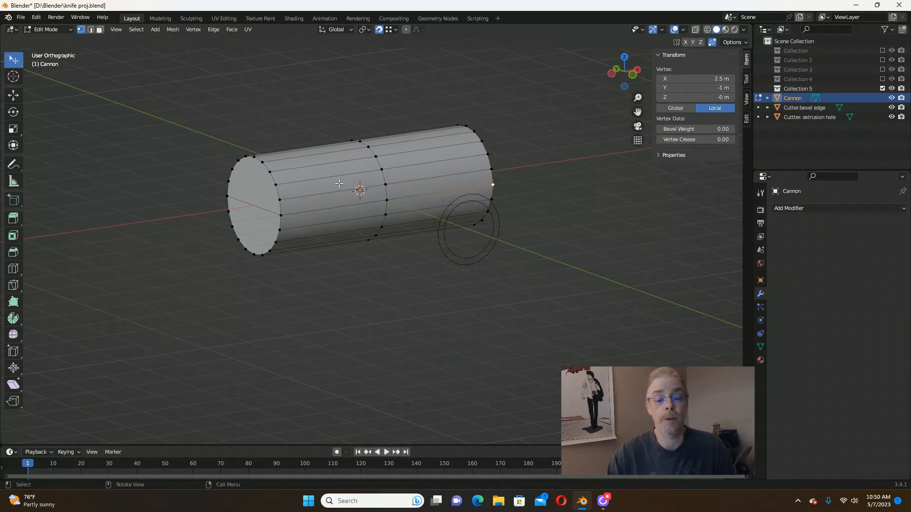
pyautogui.hotkey('alt', 'a')
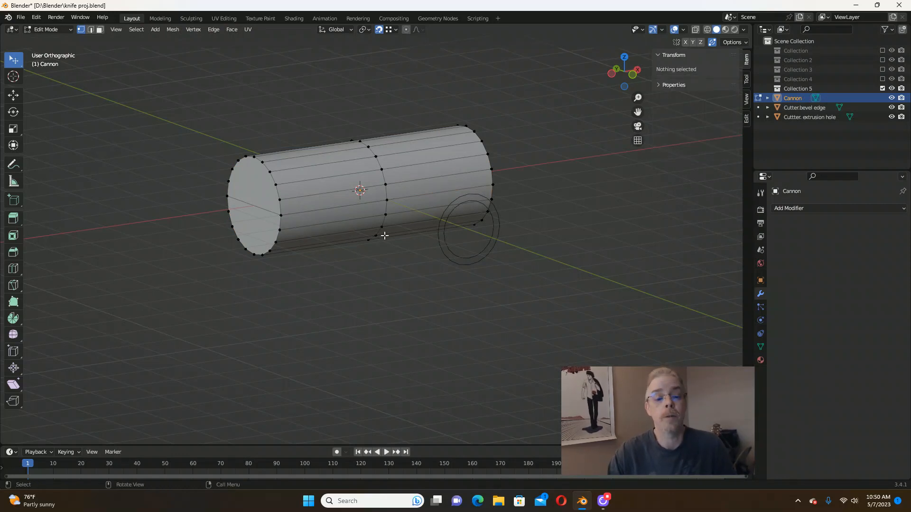
# Add the outer cutter ring to the selection while the cylinder stays in Edit Mode, and switch to the front orthographic view.
pyautogui.moveTo(384, 235); pyautogui.dragTo(396, 238, button='middle')
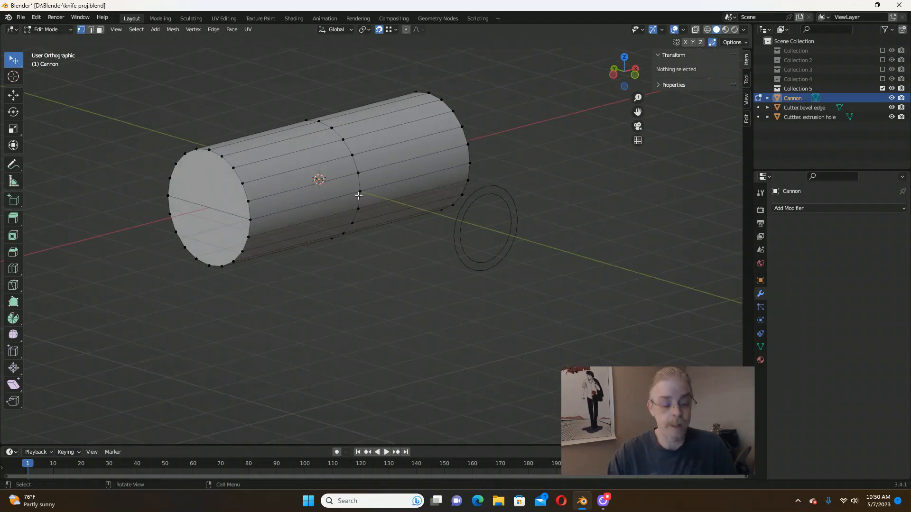
pyautogui.keyDown('ctrl'); pyautogui.click(505, 189); pyautogui.keyUp('ctrl')
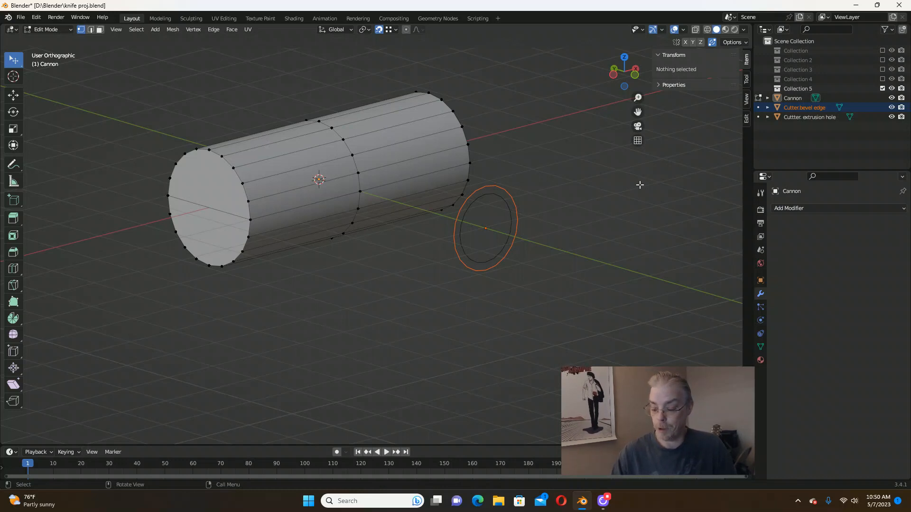
pyautogui.press('KP_1')
pyautogui.scroll(-4, 640, 185)
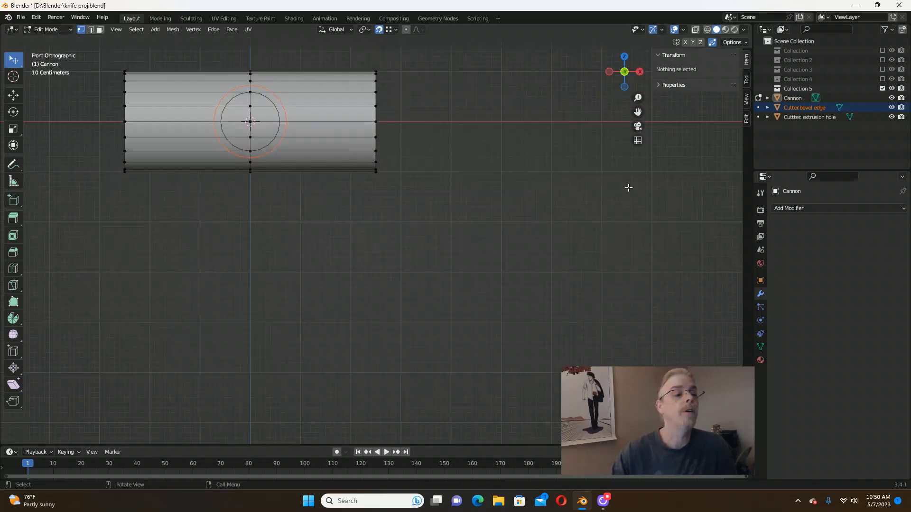
pyautogui.scroll(2, 601, 131)
pyautogui.scroll(-1, 342, 138)
pyautogui.scroll(4, 343, 138)
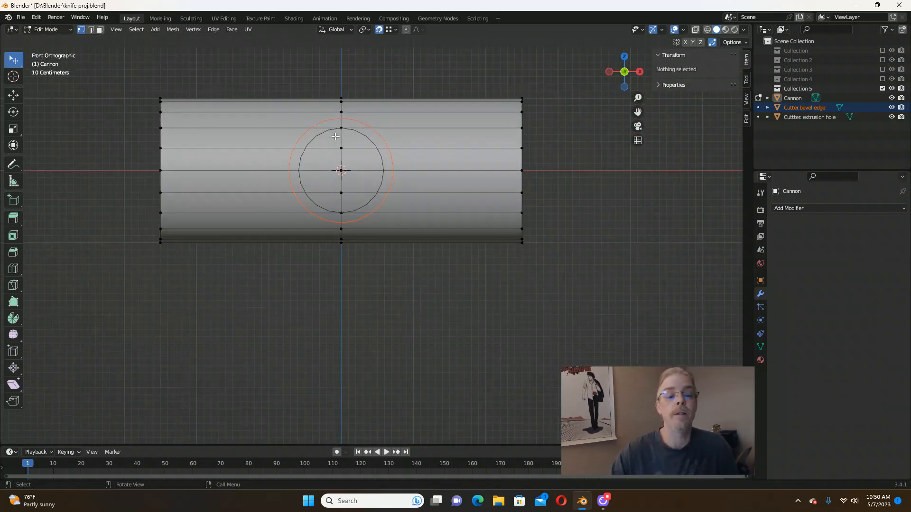
pyautogui.scroll(-1, 332, 136)
pyautogui.scroll(2, 285, 98)
pyautogui.scroll(2, 285, 97)
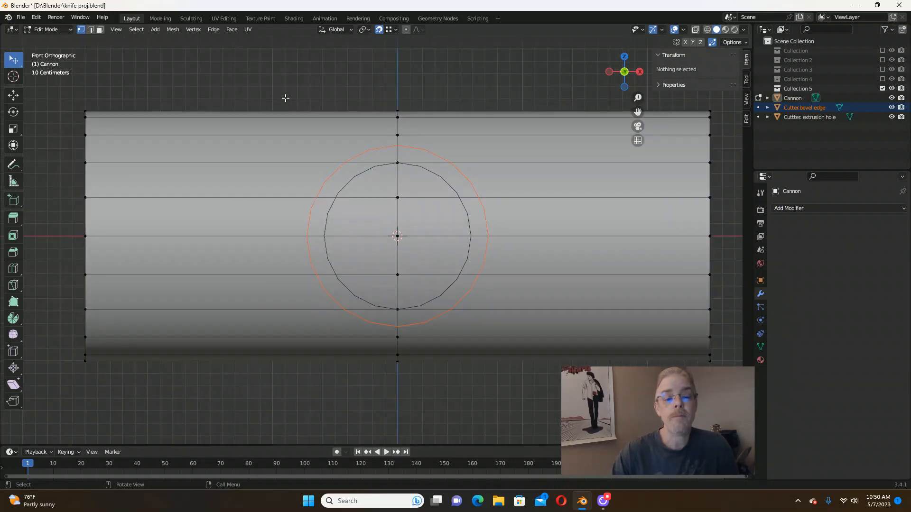
pyautogui.scroll(-1, 285, 98)
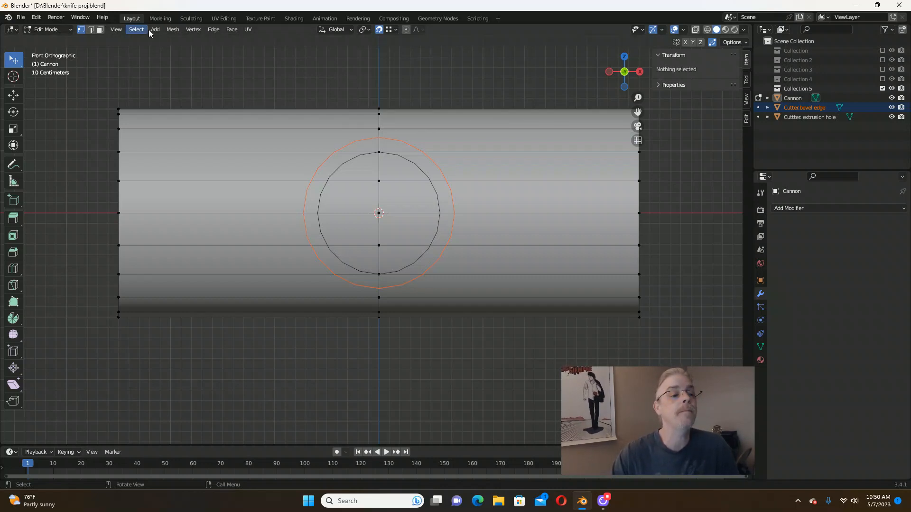
# Knife Project the larger bevel edge cutter circle onto the Cannon cylinder from the front view and inspect the cut.
pyautogui.click(171, 30)
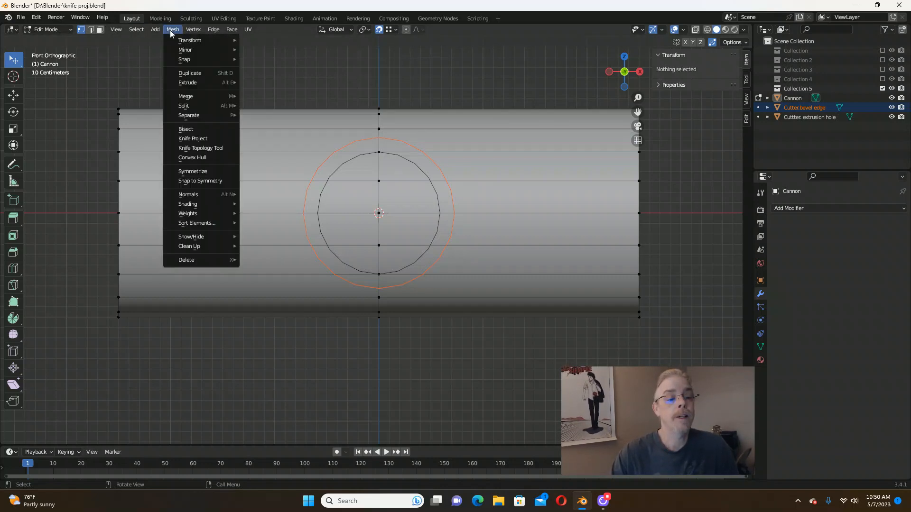
pyautogui.click(198, 138)
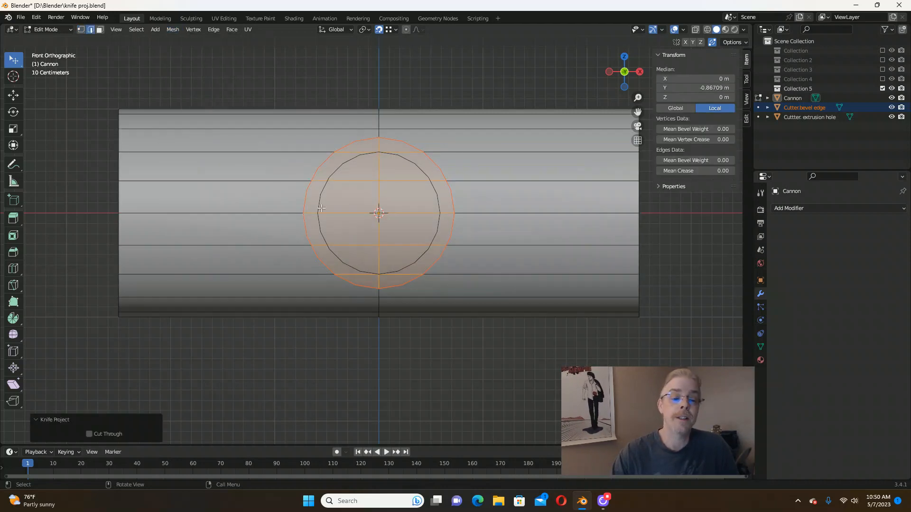
pyautogui.moveTo(271, 127); pyautogui.dragTo(313, 145, button='middle')
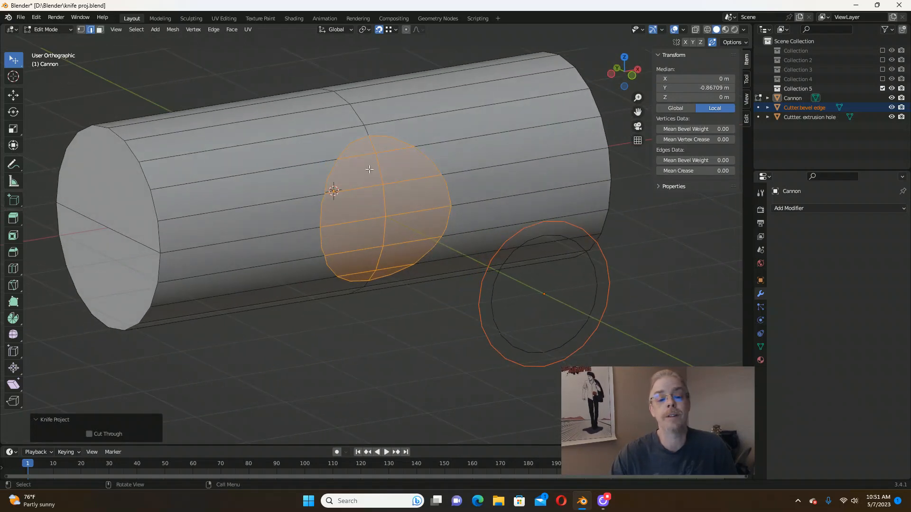
pyautogui.moveTo(426, 224); pyautogui.dragTo(390, 148, button='middle')
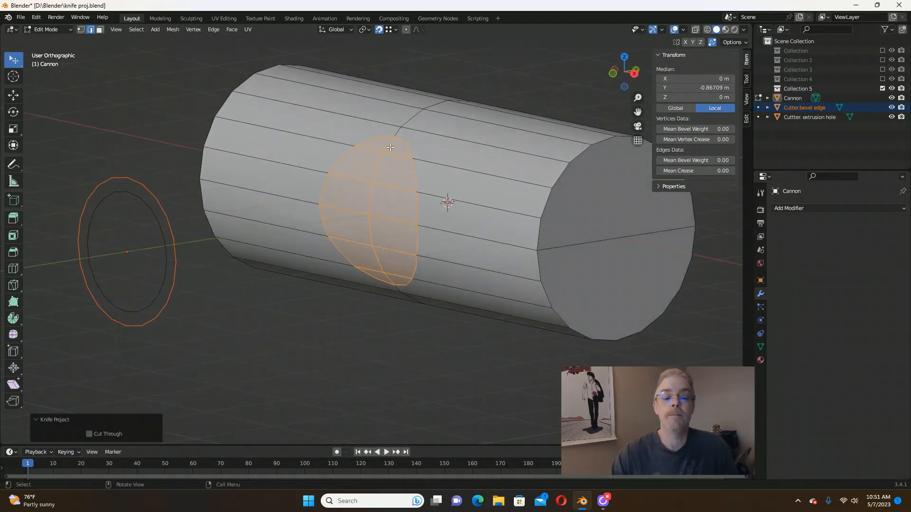
pyautogui.moveTo(369, 229); pyautogui.dragTo(495, 222, button='middle')
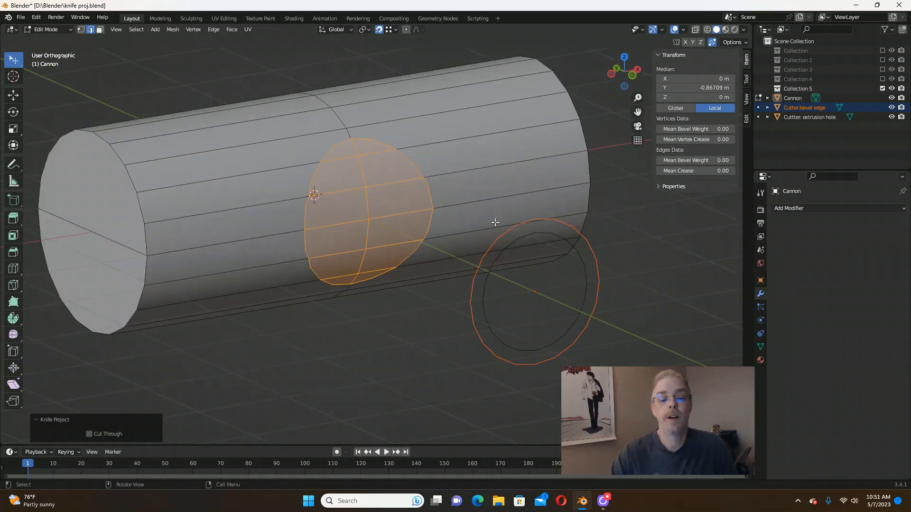
pyautogui.moveTo(361, 210)
pyautogui.mouseDown(button='middle')
pyautogui.moveTo(380, 209)
pyautogui.moveTo(366, 207)
pyautogui.mouseUp(button='middle')
# Leave the Cannon mesh and examine the vertices of the smaller extrusion hole cutter circle in Edit Mode.
pyautogui.press('Tab')
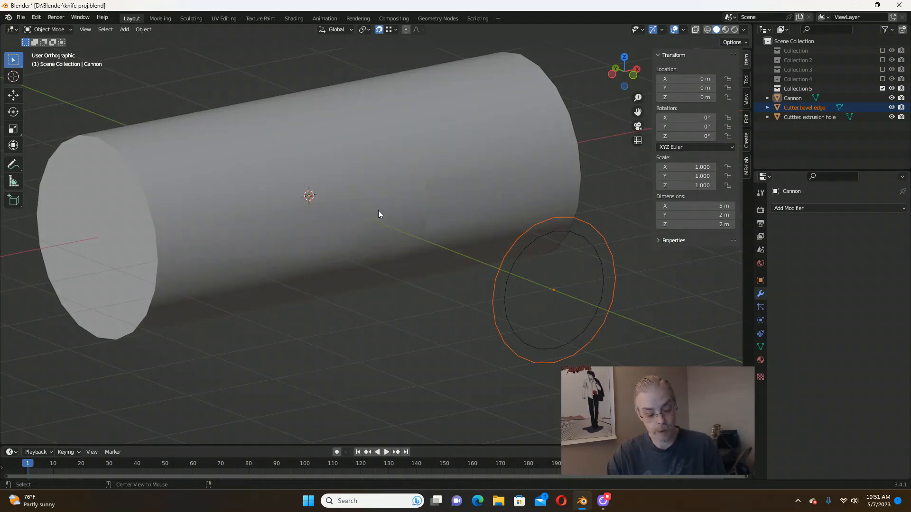
pyautogui.hotkey('alt', 'a')
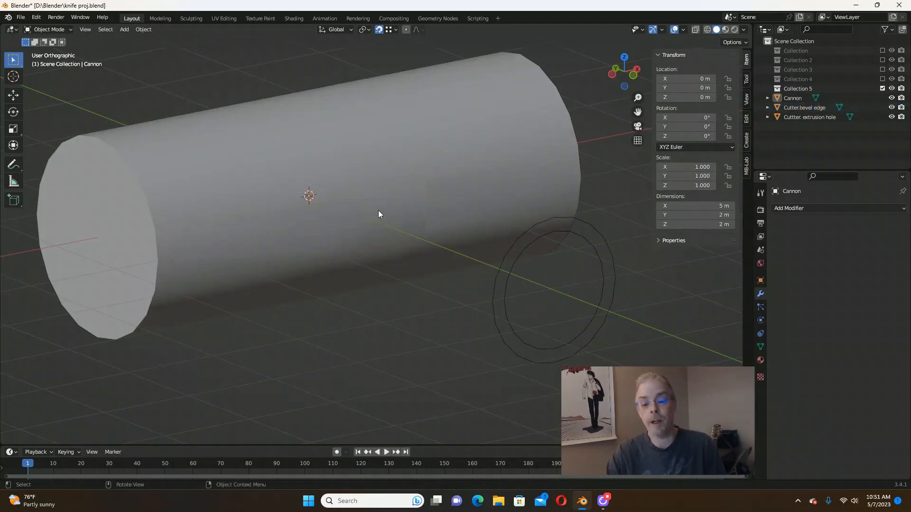
pyautogui.click(584, 239)
pyautogui.moveTo(534, 261); pyautogui.dragTo(534, 261, button='middle')
pyautogui.moveTo(430, 266); pyautogui.dragTo(441, 267, button='middle')
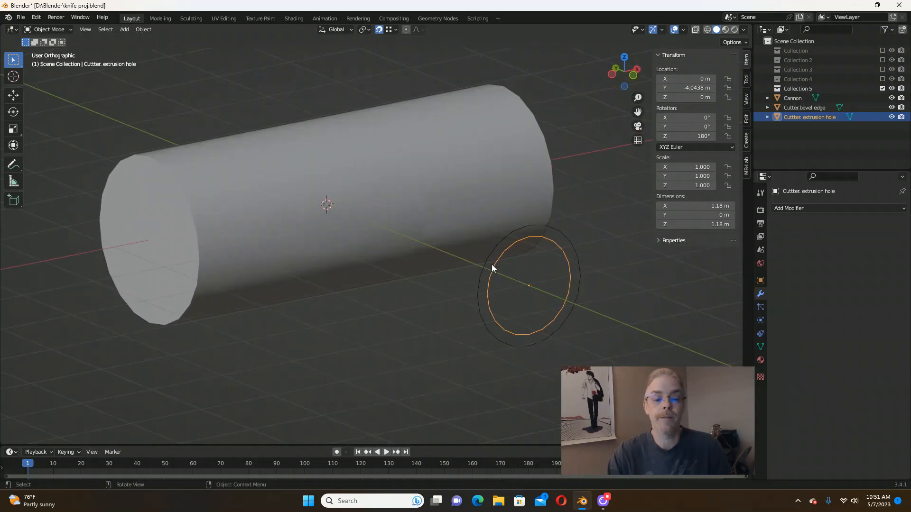
pyautogui.press('Tab')
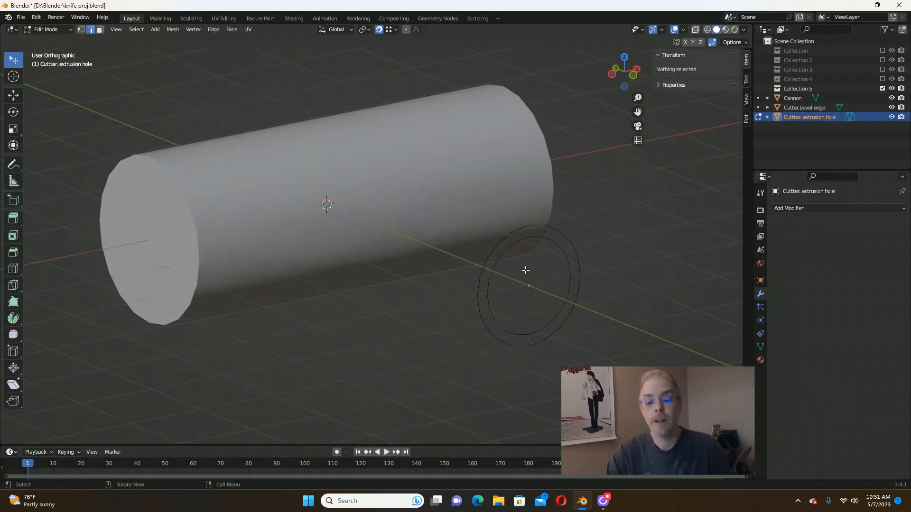
pyautogui.press('Tab')
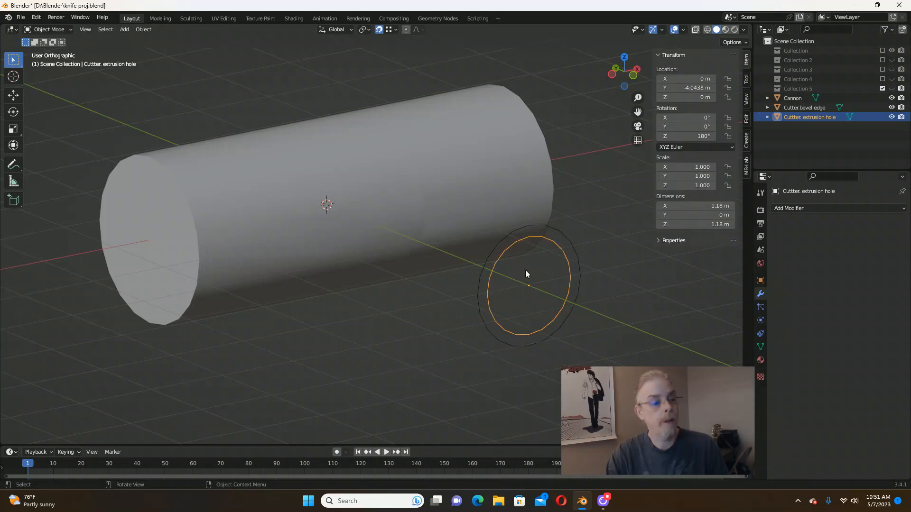
pyautogui.press('Tab')
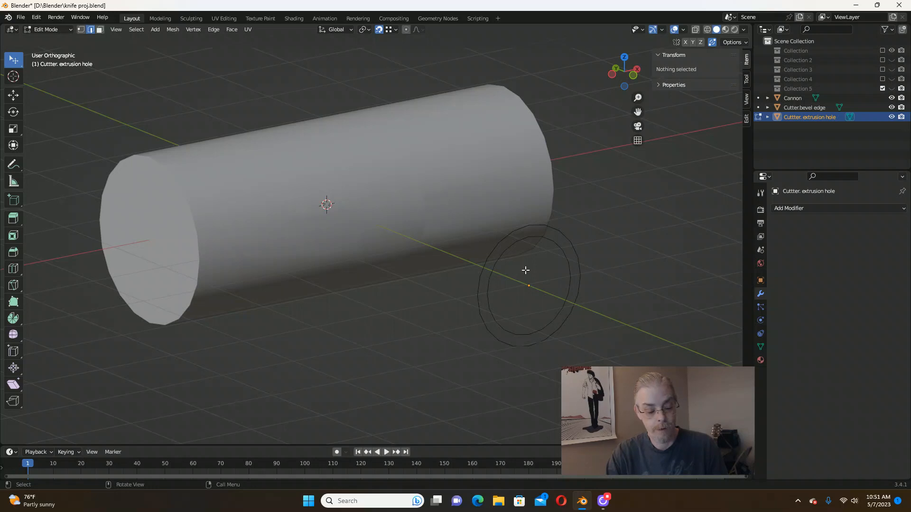
pyautogui.press('1')
pyautogui.press('a')
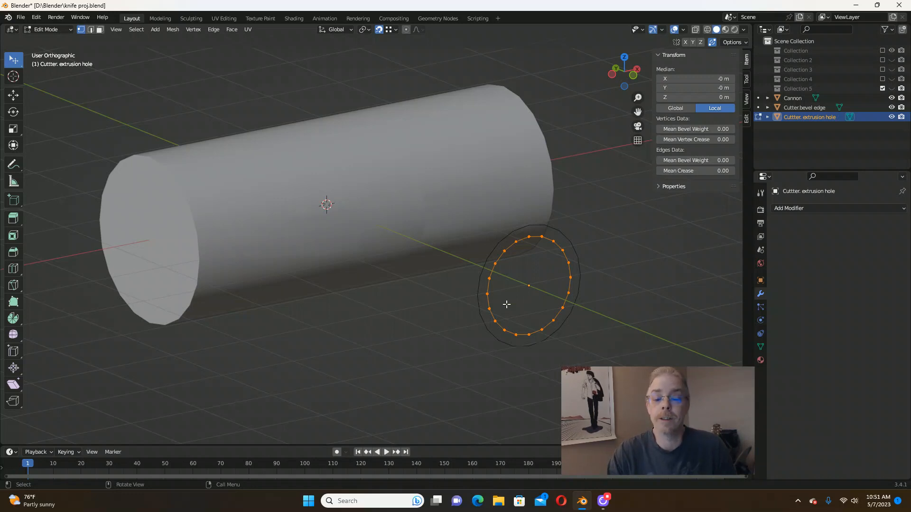
pyautogui.moveTo(506, 304); pyautogui.dragTo(501, 284, button='middle')
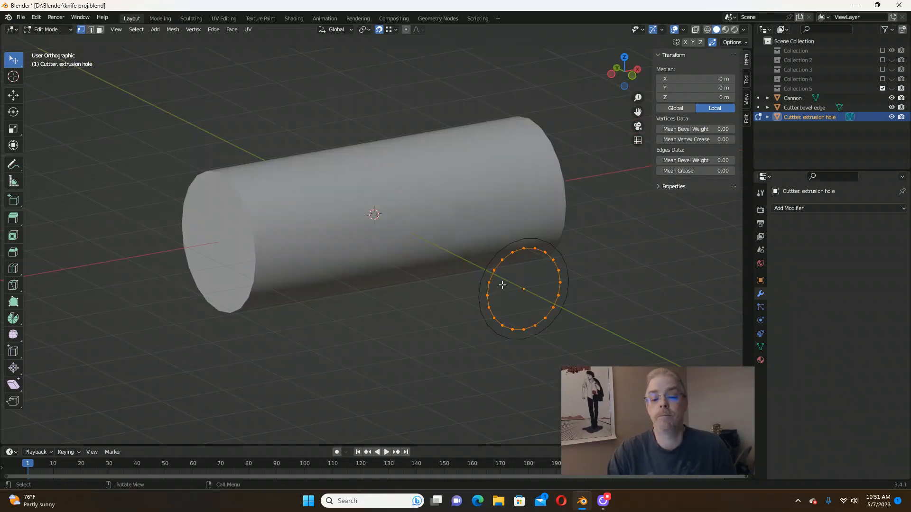
pyautogui.scroll(1, 502, 284)
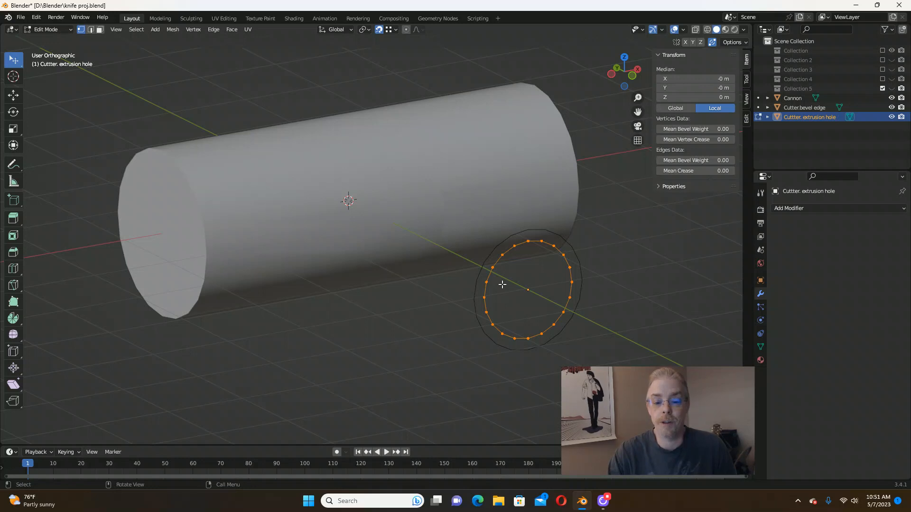
pyautogui.press('Tab')
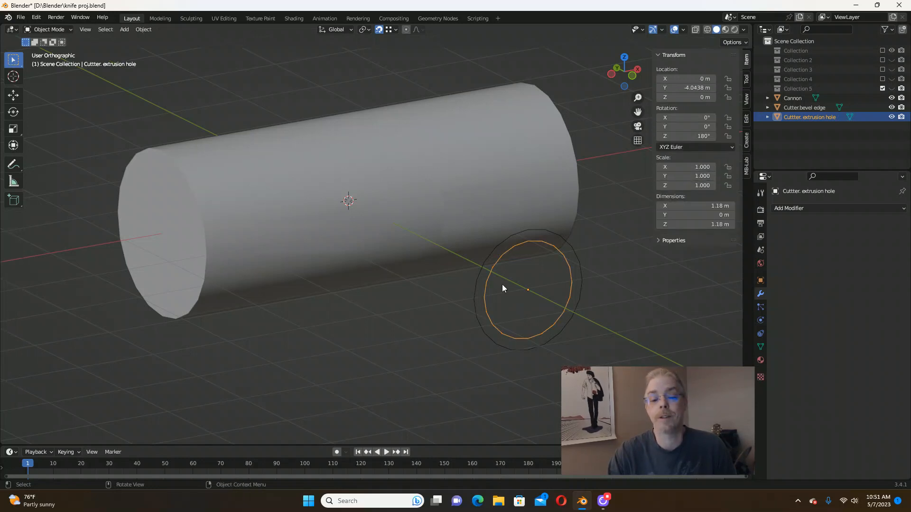
# Knife Project the smaller extrusion hole cutter circle onto the Cannon mesh from the front view, inside the larger cut circle.
pyautogui.click(264, 215)
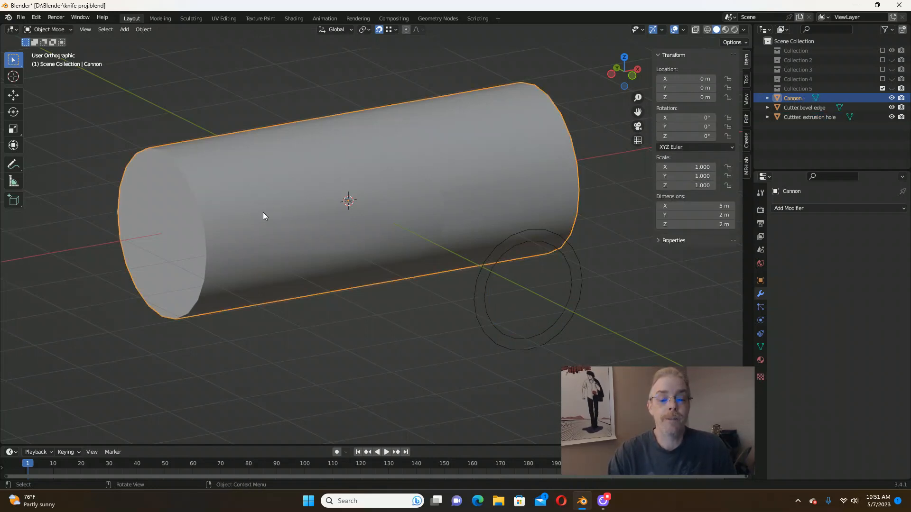
pyautogui.moveTo(290, 213); pyautogui.dragTo(298, 215, button='middle')
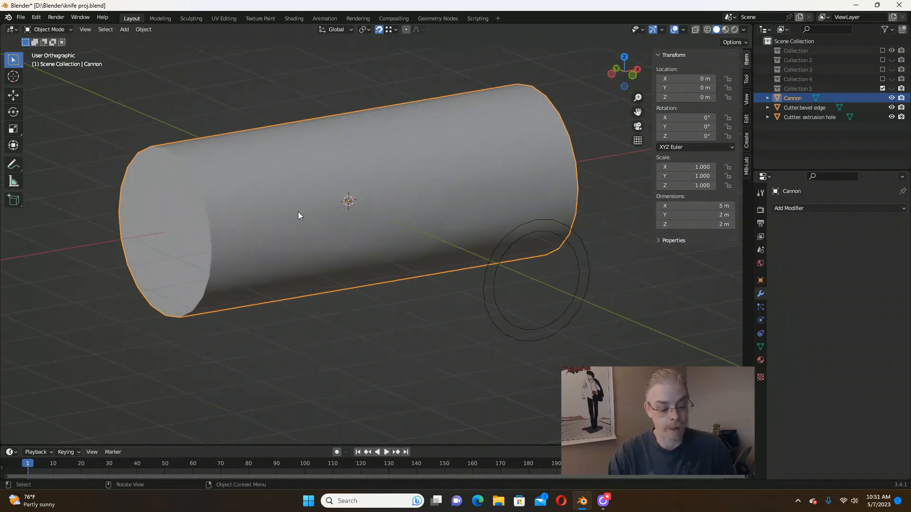
pyautogui.press('Tab')
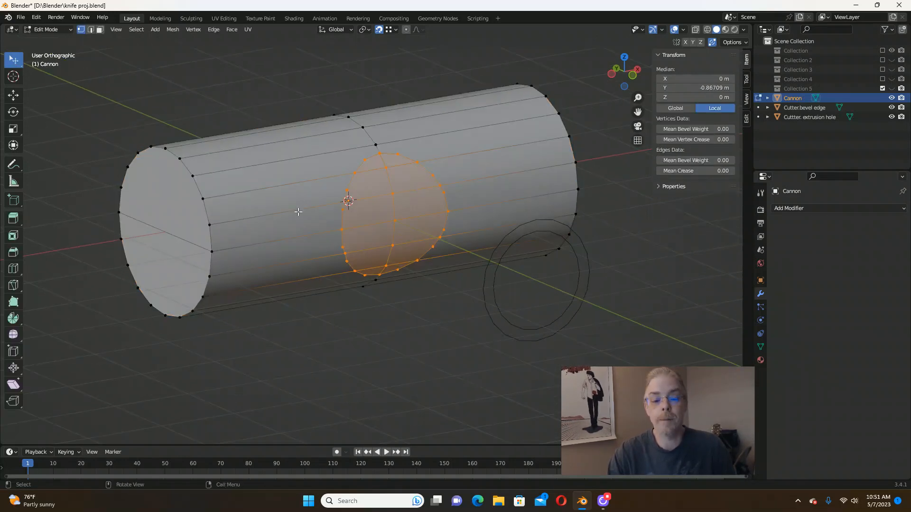
pyautogui.press('KP_1')
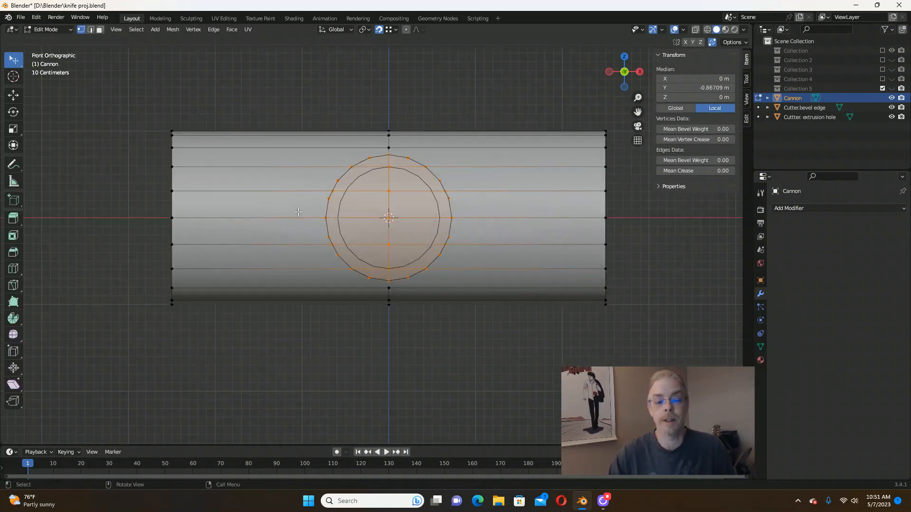
pyautogui.moveTo(306, 211); pyautogui.dragTo(541, 236, button='middle')
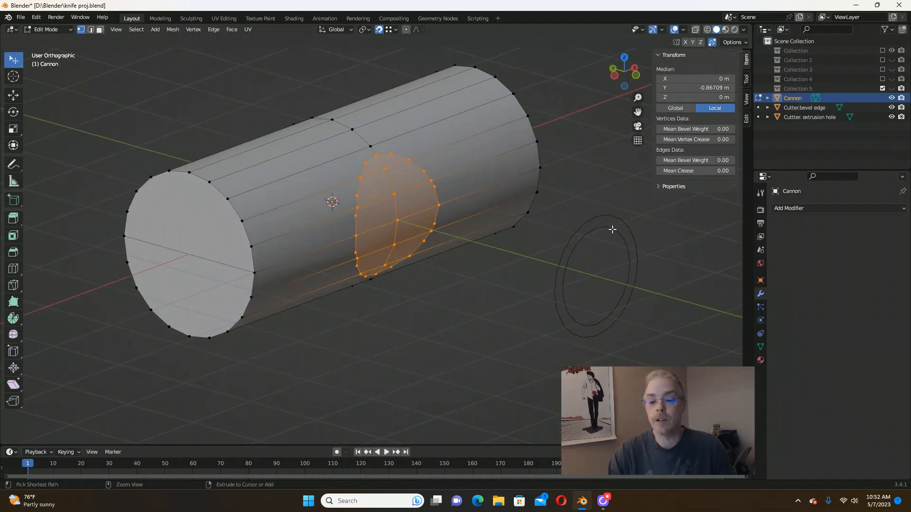
pyautogui.keyDown('ctrl'); pyautogui.click(612, 230); pyautogui.keyUp('ctrl')
pyautogui.press('KP_1')
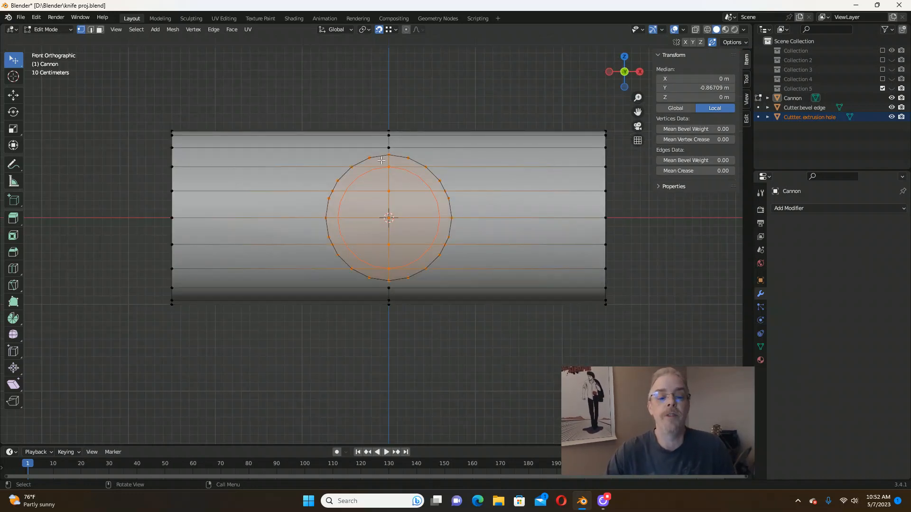
pyautogui.click(171, 29)
pyautogui.click(192, 138)
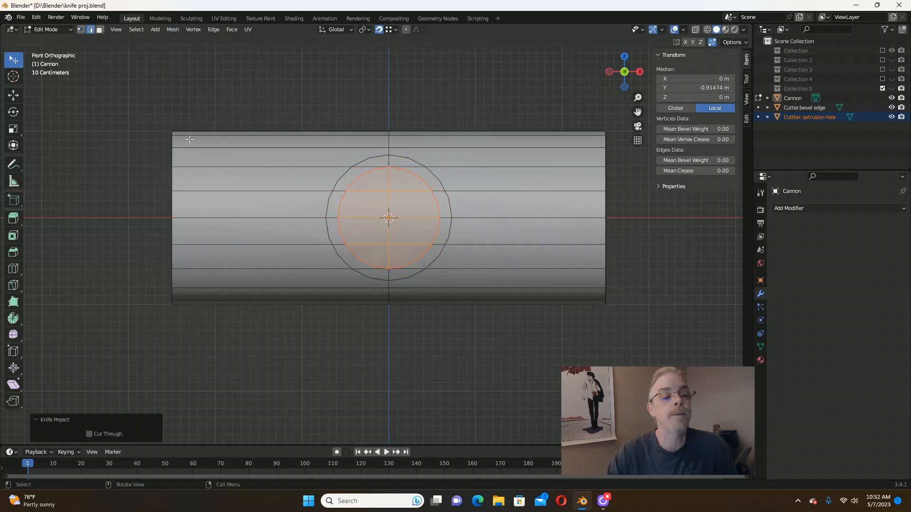
pyautogui.moveTo(337, 166); pyautogui.dragTo(419, 193, button='middle')
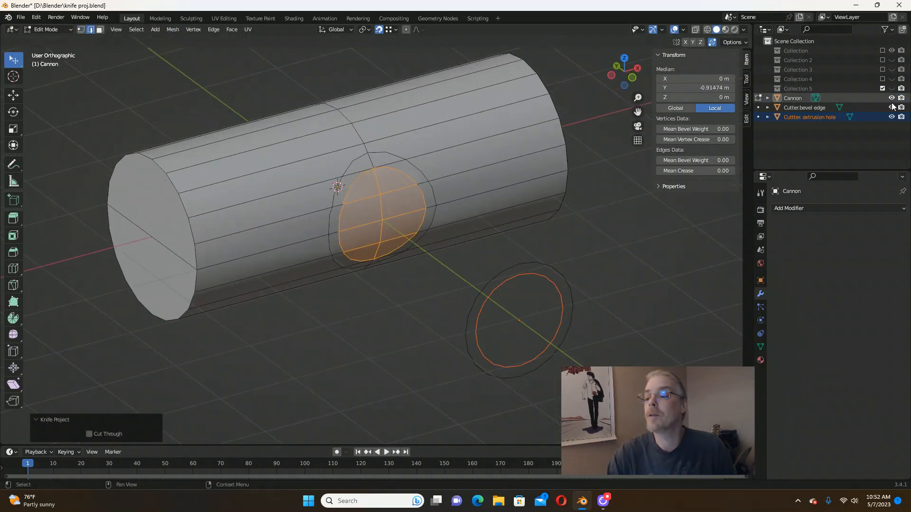
# Hide both cutter circles and delete the Cannon faces inside the smaller projected circle to open a hole.
pyautogui.moveTo(902, 107)
pyautogui.mouseDown()
pyautogui.moveTo(901, 125)
pyautogui.moveTo(892, 118)
pyautogui.mouseUp()
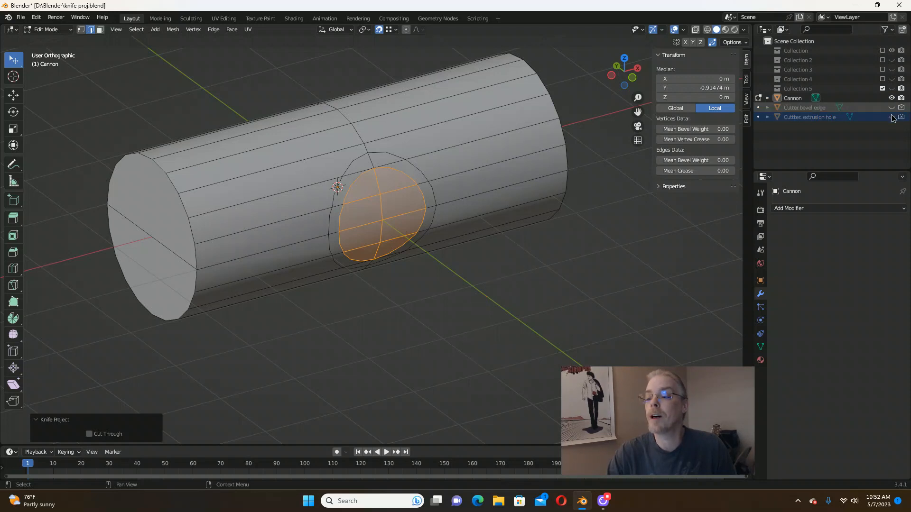
pyautogui.moveTo(260, 343); pyautogui.dragTo(337, 302, button='middle')
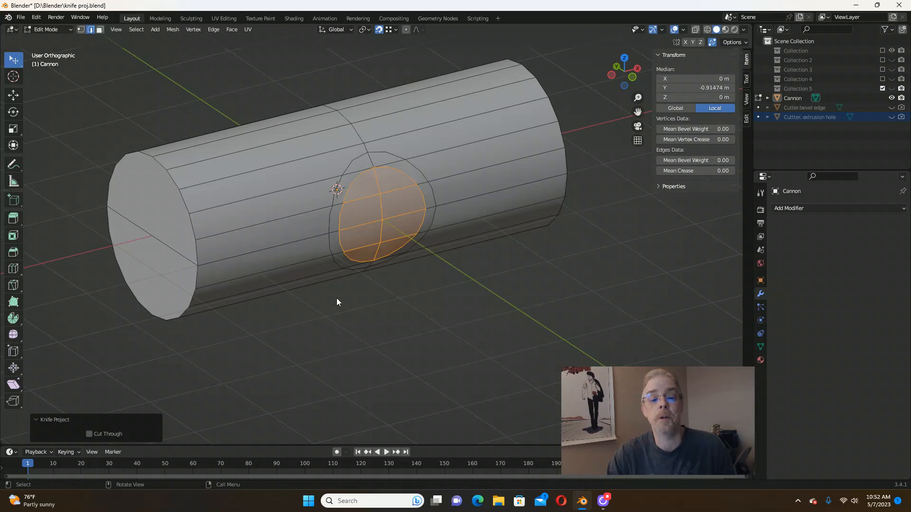
pyautogui.moveTo(385, 248); pyautogui.dragTo(383, 272, button='middle')
pyautogui.scroll(1, 371, 208)
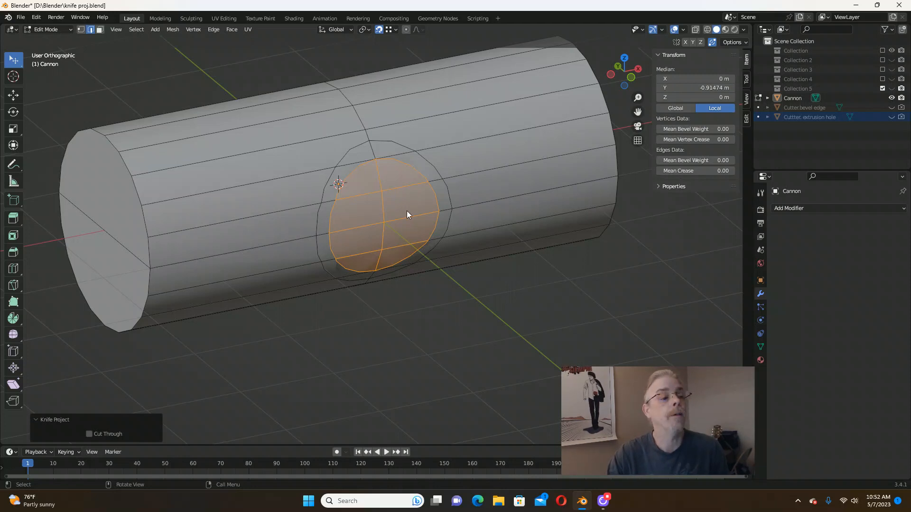
pyautogui.press('3')
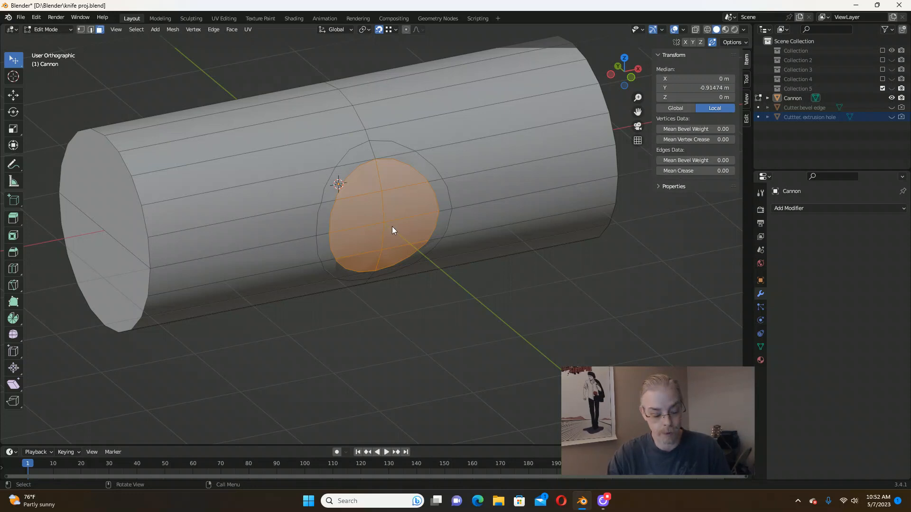
pyautogui.press('x')
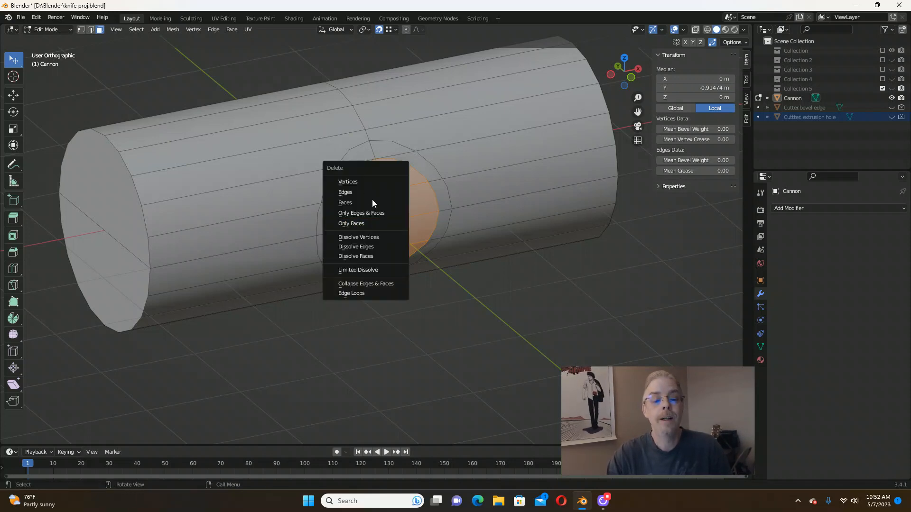
pyautogui.click(358, 203)
# With X-ray on in front view, delete the Cannon's vertices below the horizontal centerline and in the +X half, keeping the upper -X quarter.
pyautogui.moveTo(360, 209); pyautogui.dragTo(413, 243, button='middle')
pyautogui.press('KP_3')
pyautogui.press('KP_1')
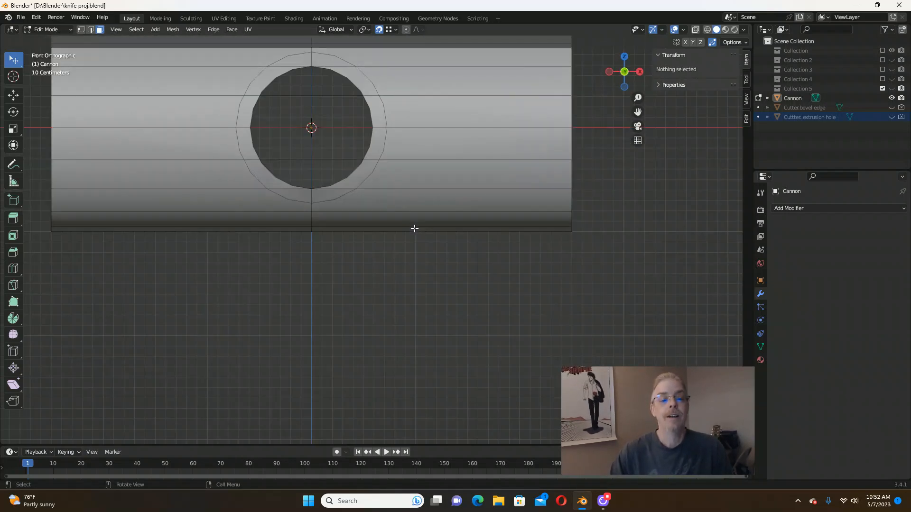
pyautogui.scroll(-5, 415, 228)
pyautogui.scroll(3, 330, 178)
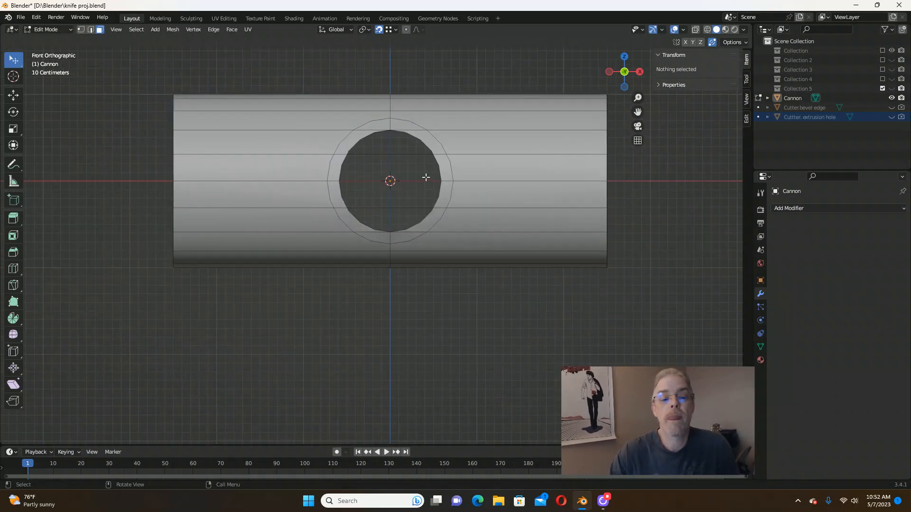
pyautogui.click(694, 31)
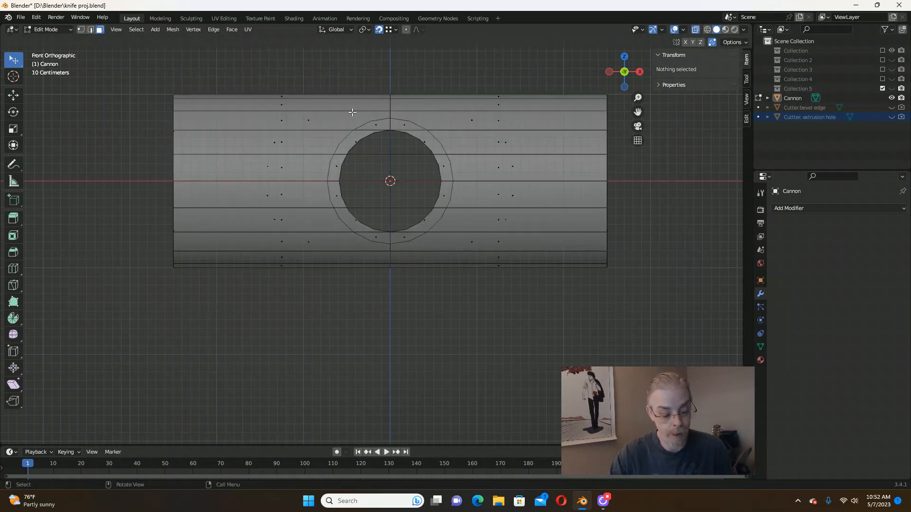
pyautogui.press('1')
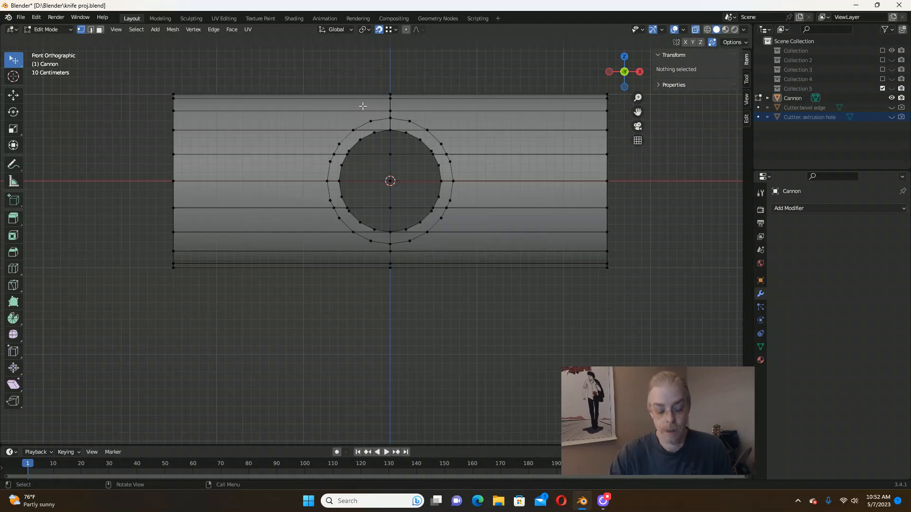
pyautogui.press('b')
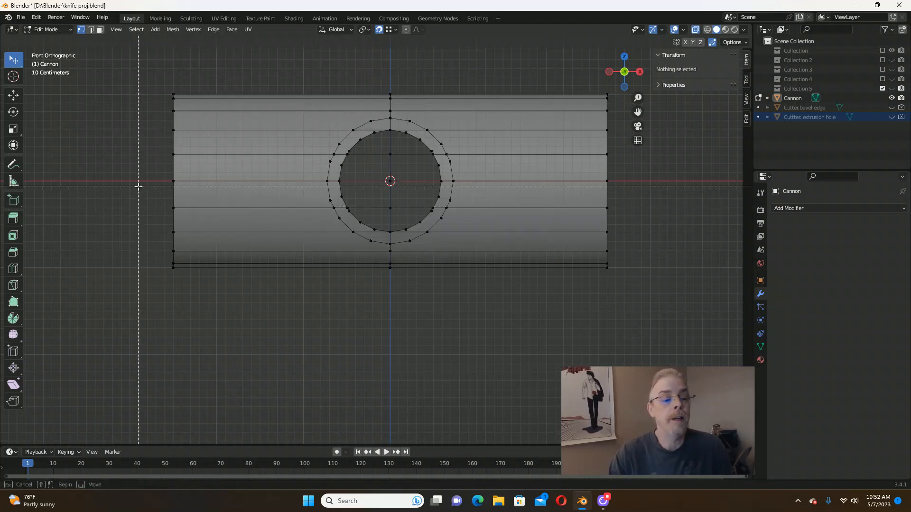
pyautogui.moveTo(140, 186); pyautogui.dragTo(650, 331)
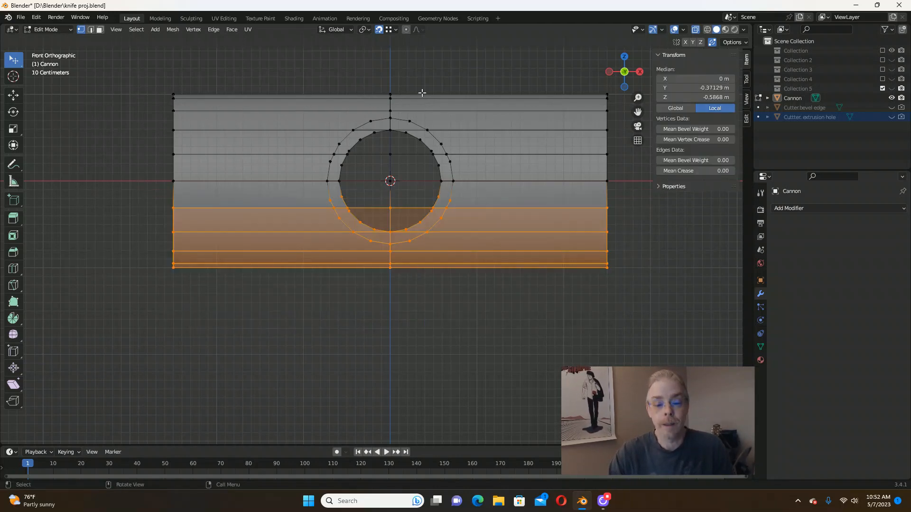
pyautogui.press('b')
pyautogui.moveTo(397, 56); pyautogui.dragTo(627, 354)
pyautogui.press('x')
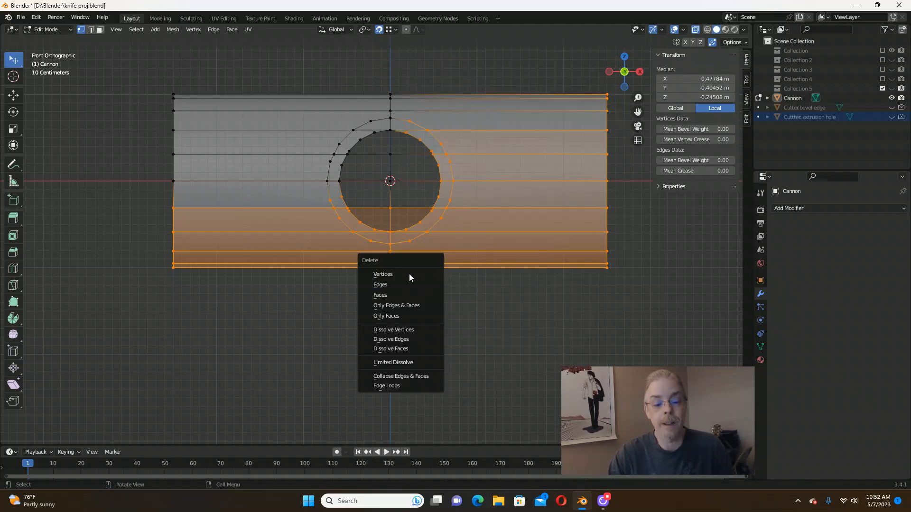
pyautogui.click(382, 277)
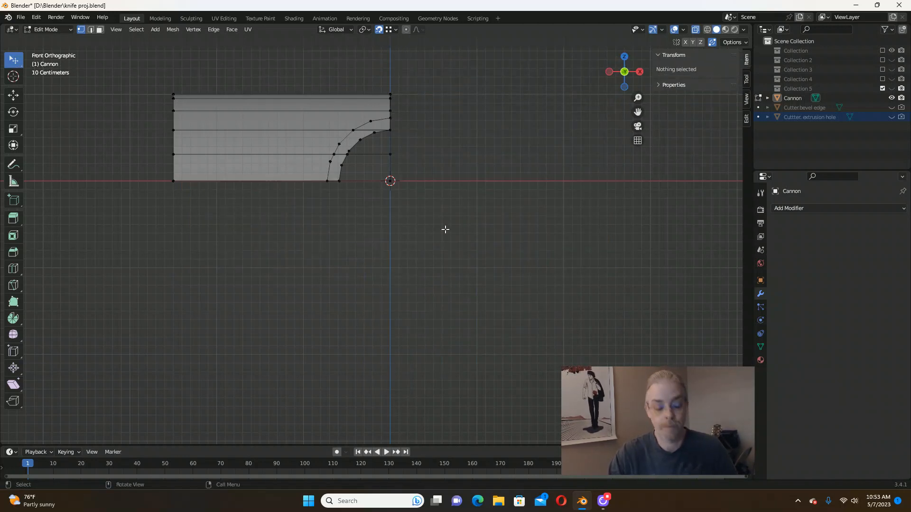
# Add a Mirror modifier to the Cannon in Object Mode on the X and Z axes with Clipping enabled, and check the hole from the front.
pyautogui.press('Tab')
pyautogui.moveTo(445, 229); pyautogui.dragTo(480, 221, button='middle')
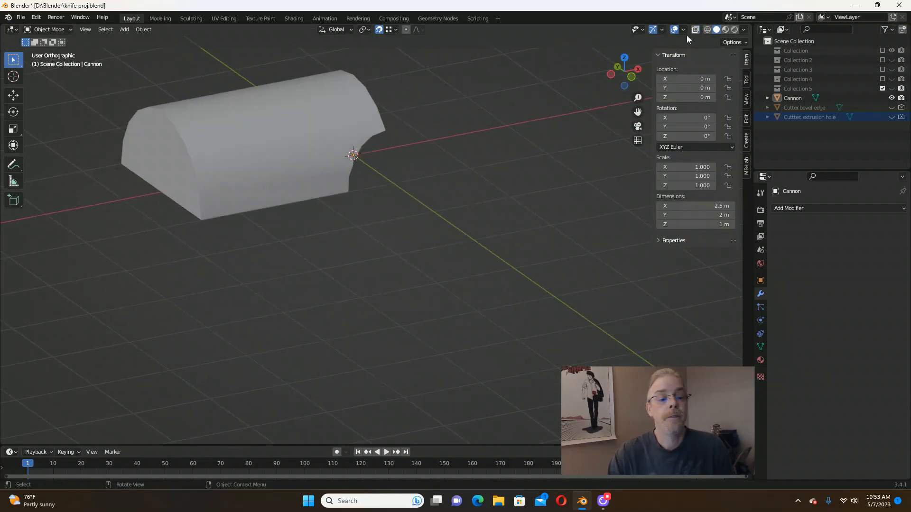
pyautogui.scroll(-1, 602, 303)
pyautogui.click(787, 208)
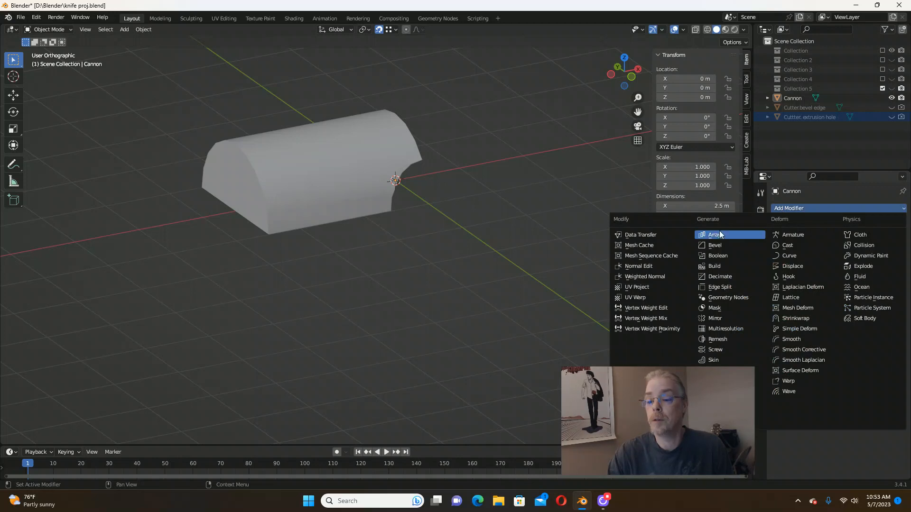
pyautogui.click(715, 318)
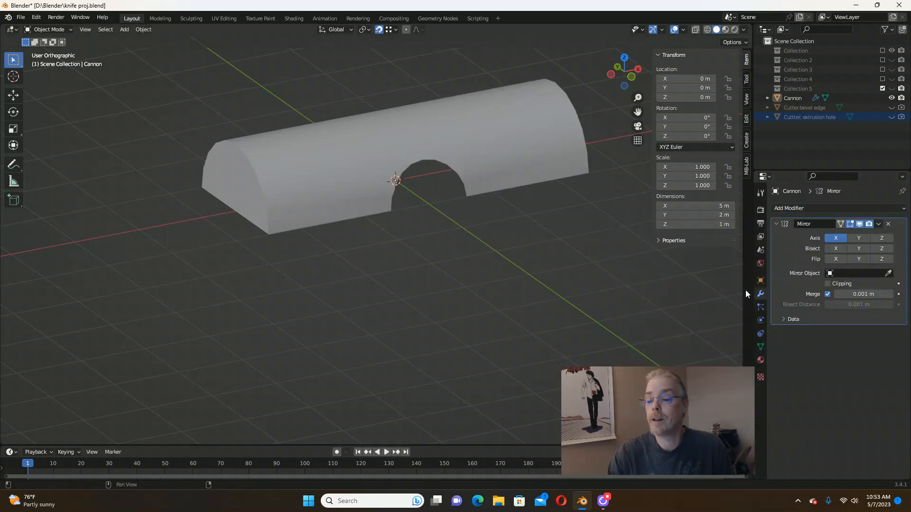
pyautogui.click(882, 238)
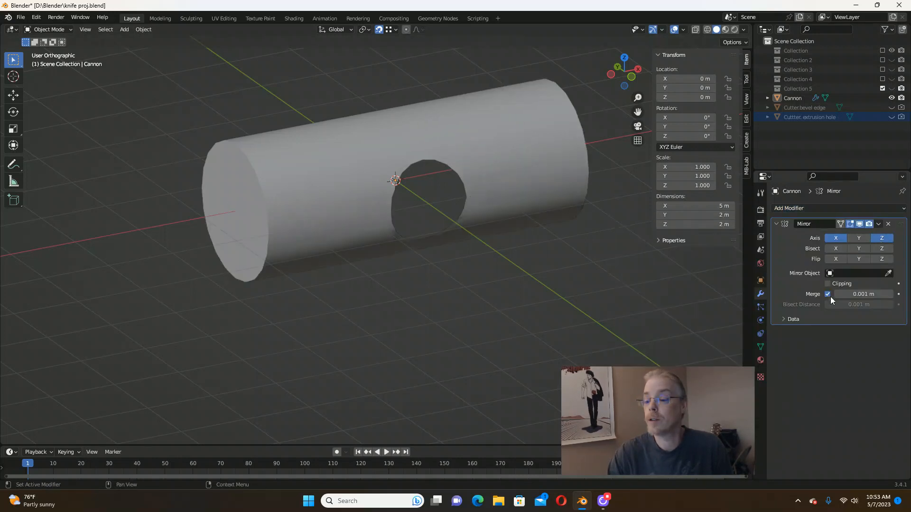
pyautogui.click(828, 284)
pyautogui.moveTo(418, 269); pyautogui.dragTo(399, 252, button='middle')
pyautogui.press('KP_3')
pyautogui.press('KP_1')
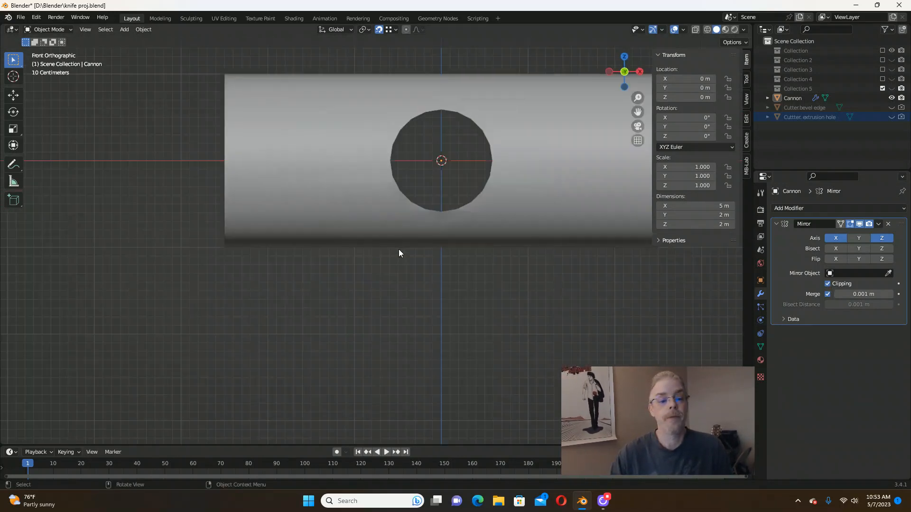
pyautogui.scroll(-2, 399, 251)
pyautogui.scroll(5, 396, 158)
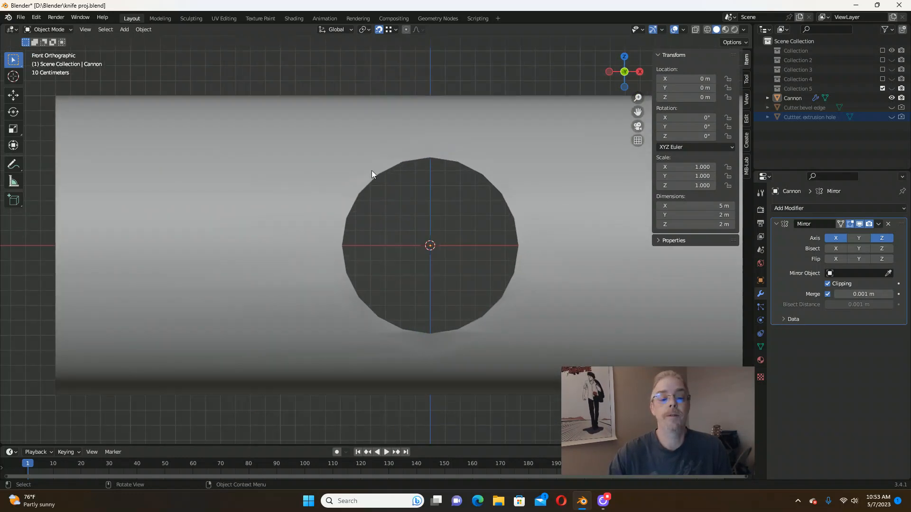
# In Edit Mode, connect the two uppermost off-center corner vertices of the bevel loop to the matching corners of the hole edge.
pyautogui.press('Tab')
pyautogui.scroll(-3, 371, 171)
pyautogui.scroll(3, 415, 172)
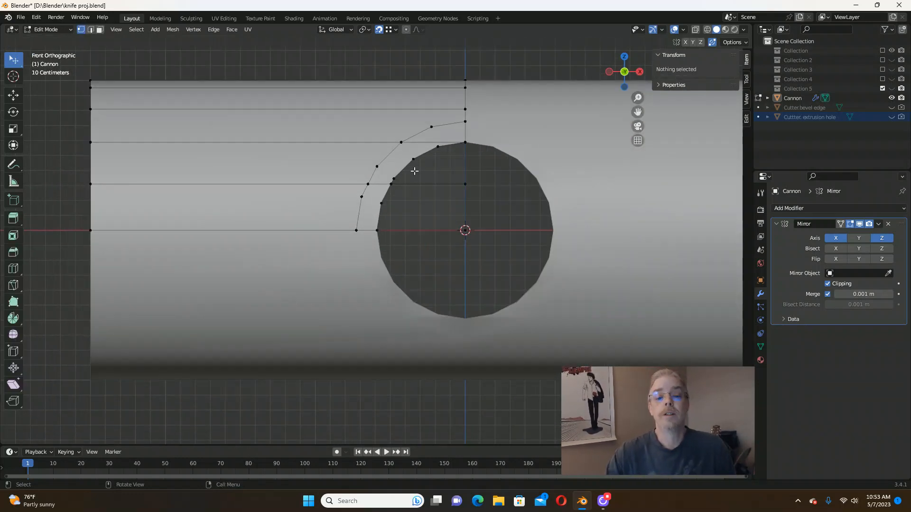
pyautogui.scroll(2, 421, 142)
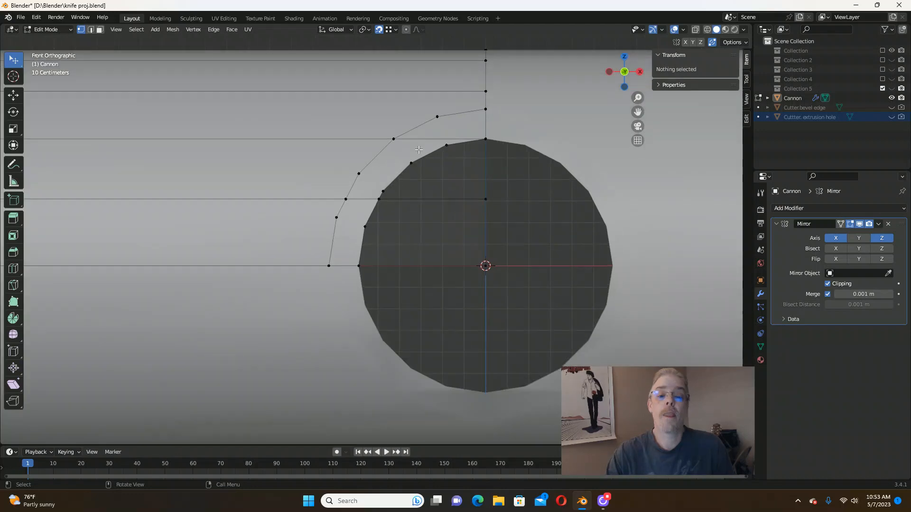
pyautogui.scroll(-1, 440, 140)
pyautogui.scroll(-1, 441, 140)
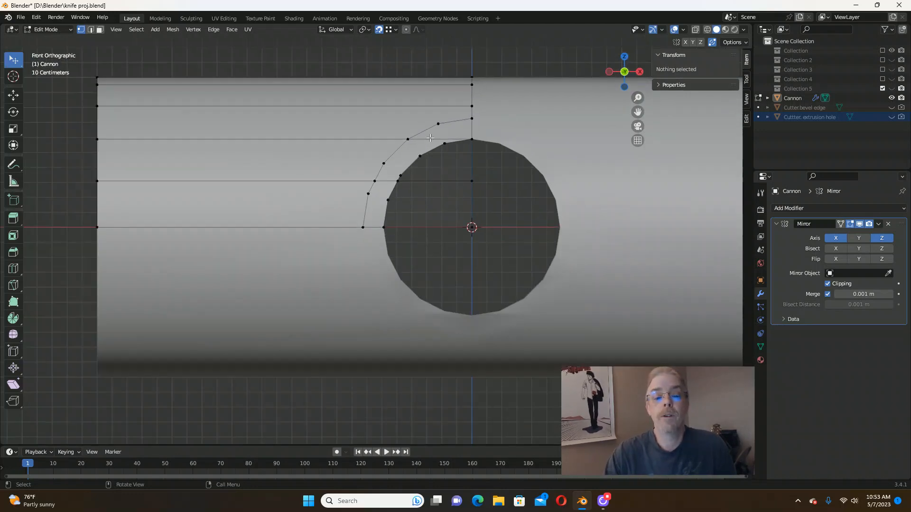
pyautogui.scroll(3, 445, 128)
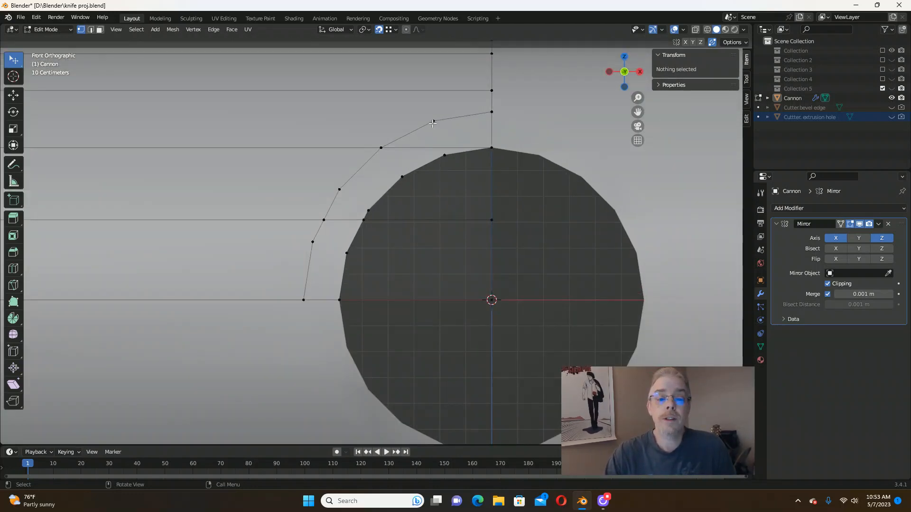
pyautogui.click(432, 122)
pyautogui.keyDown('shift'); pyautogui.click(444, 155); pyautogui.keyUp('shift')
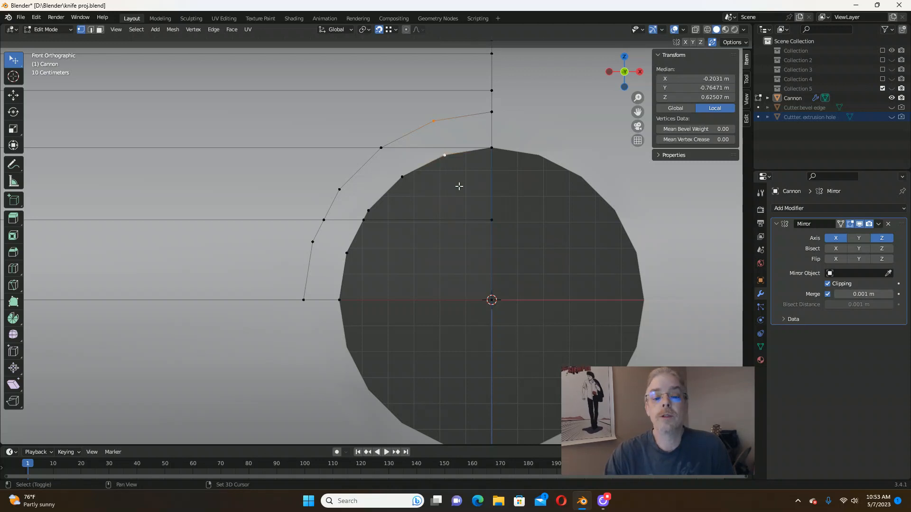
pyautogui.click(380, 150)
pyautogui.keyDown('shift'); pyautogui.click(398, 177); pyautogui.keyUp('shift')
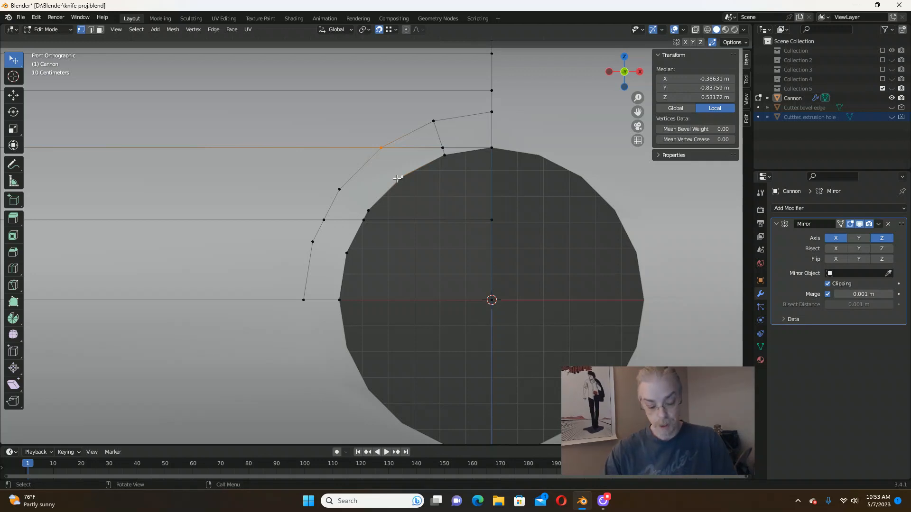
pyautogui.press('f')
# Create edges joining the next two bevel loop corner vertices down the arc to their matching vertices on the hole edge.
pyautogui.click(339, 194)
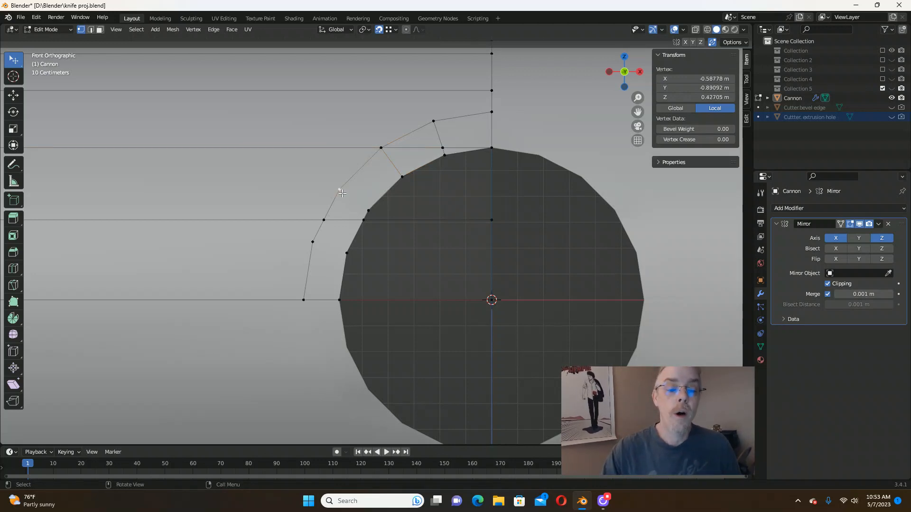
pyautogui.keyDown('shift'); pyautogui.click(365, 208); pyautogui.keyUp('shift')
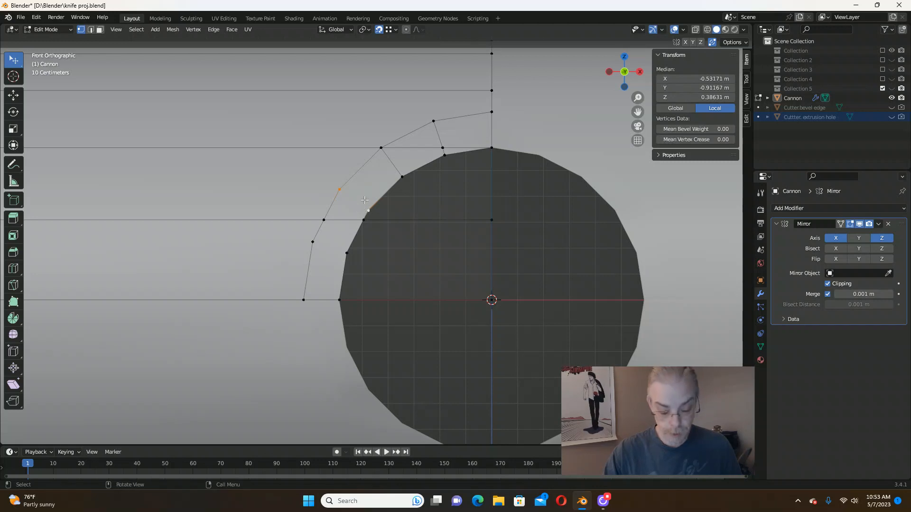
pyautogui.press('f')
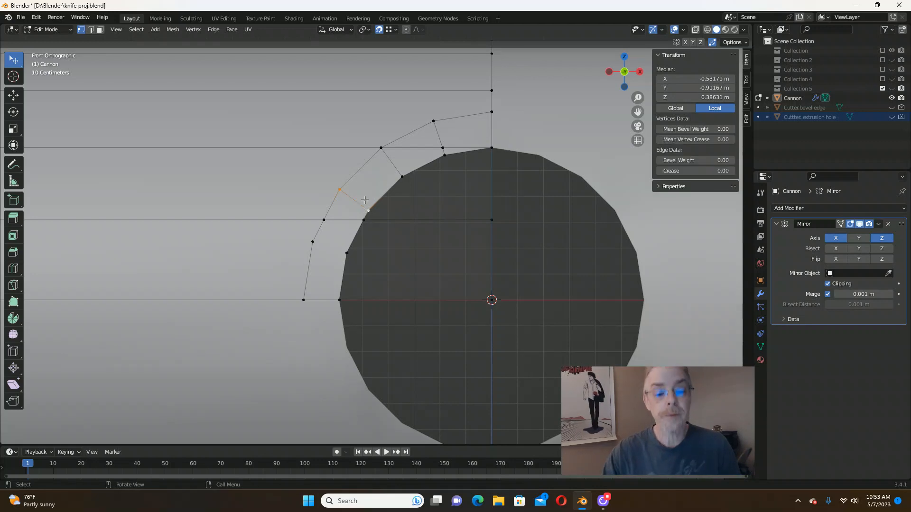
pyautogui.click(319, 245)
pyautogui.keyDown('shift'); pyautogui.click(346, 254); pyautogui.keyUp('shift')
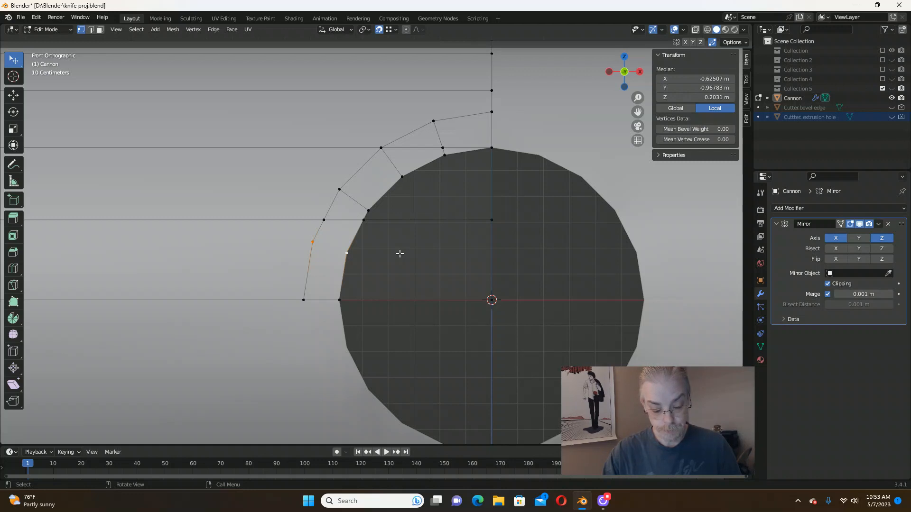
pyautogui.press('f')
# Add a single loop cut across the Cannon quarter's upper face strips, sliding it to a factor of about -0.109.
pyautogui.scroll(-2, 399, 254)
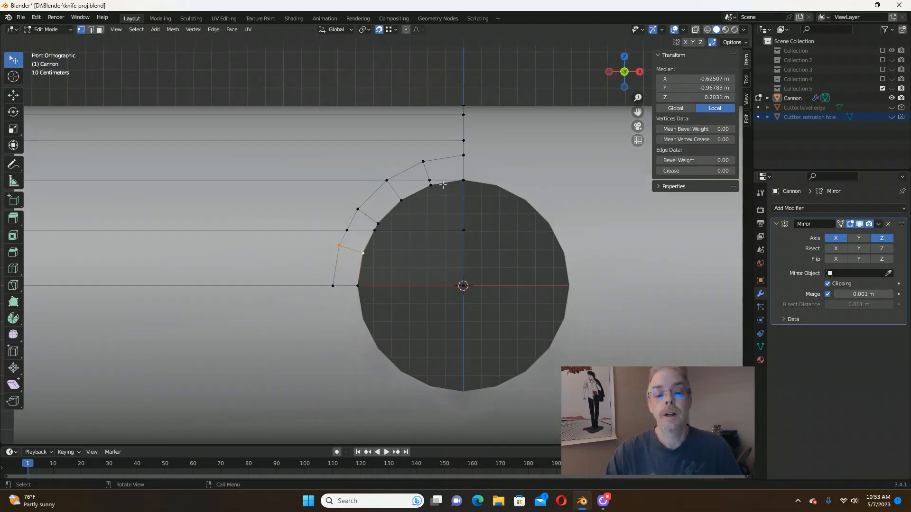
pyautogui.scroll(3, 442, 185)
pyautogui.scroll(-4, 391, 174)
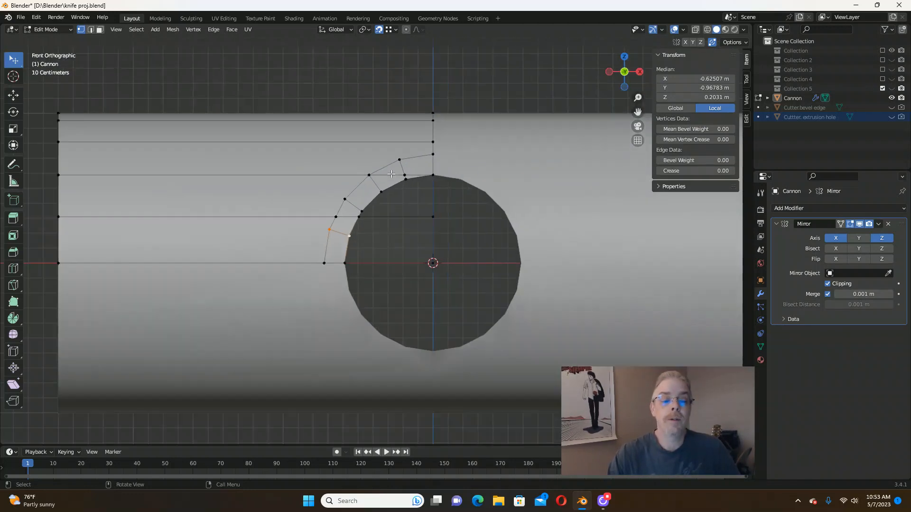
pyautogui.scroll(-2, 391, 174)
pyautogui.scroll(1, 302, 161)
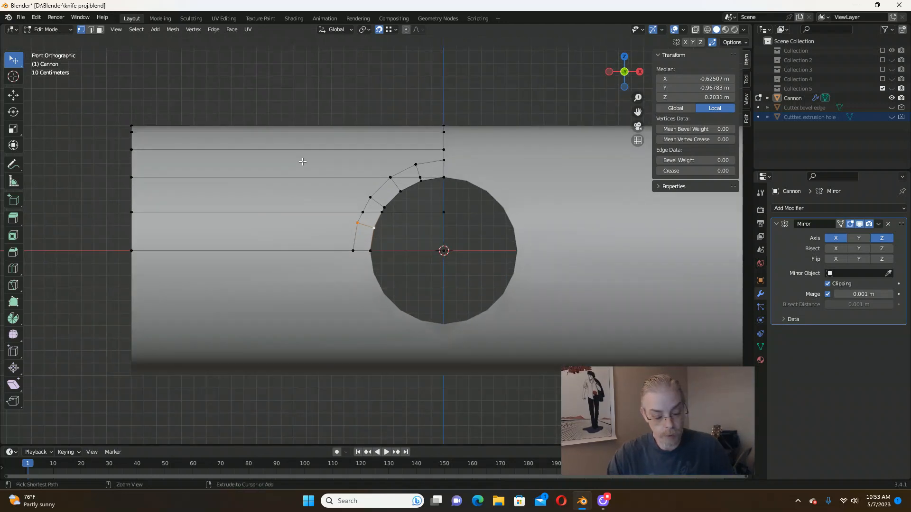
pyautogui.hotkey('ctrl', 'r')
pyautogui.click(300, 148)
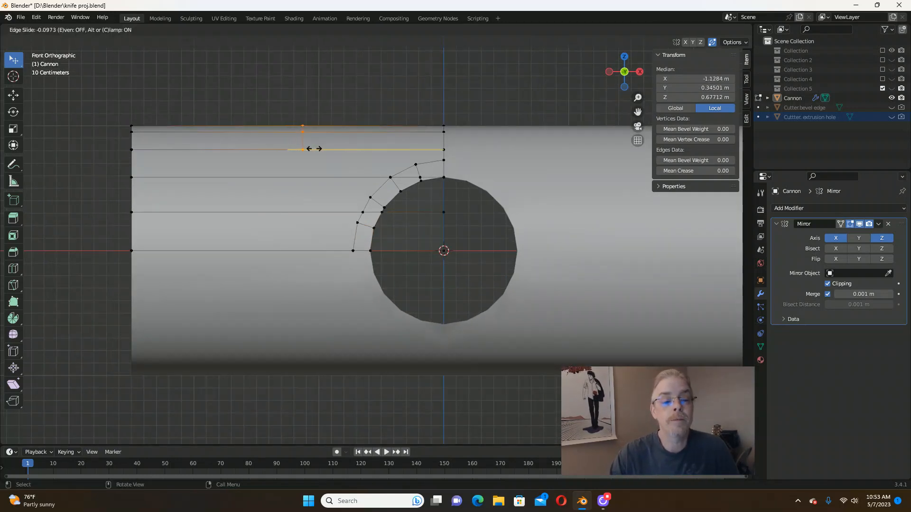
pyautogui.click(313, 149)
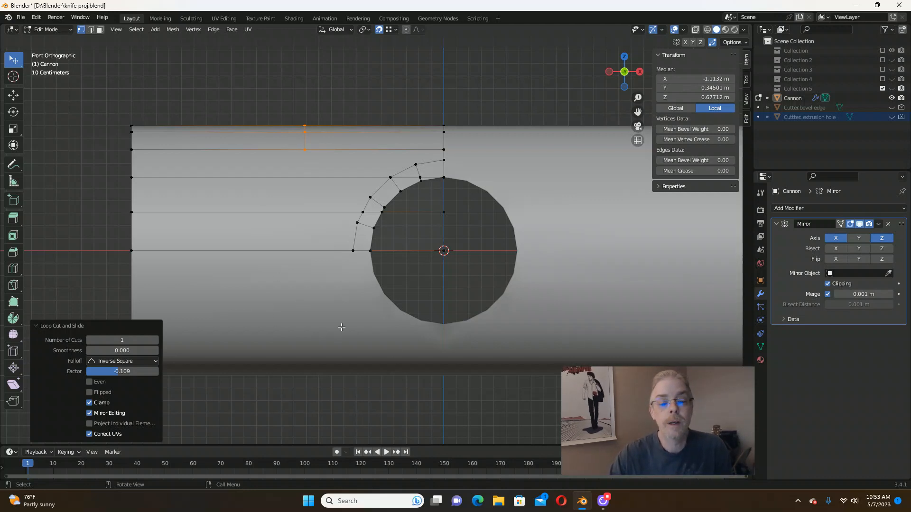
# Extend the loop cut with an angle-constrained vertical Knife cut from its lower end down to the quarter's bottom edge.
pyautogui.press('k')
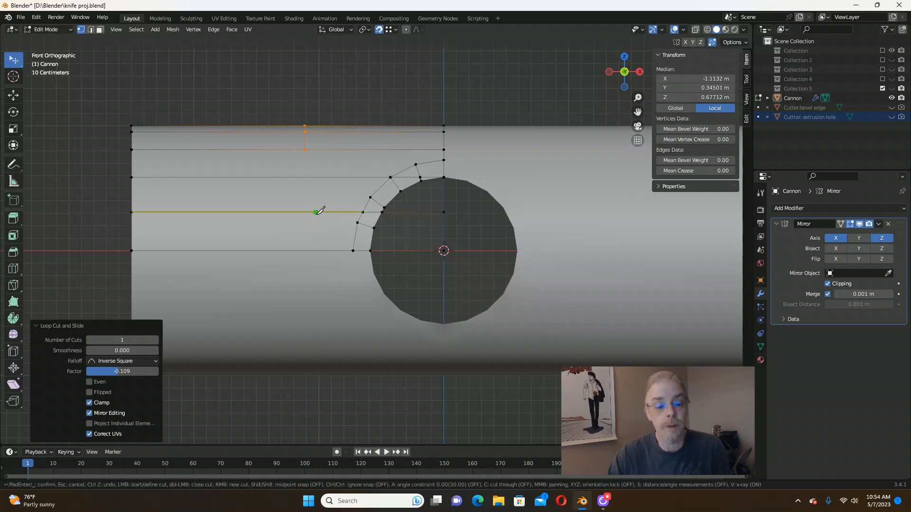
pyautogui.click(305, 149)
pyautogui.press('a')
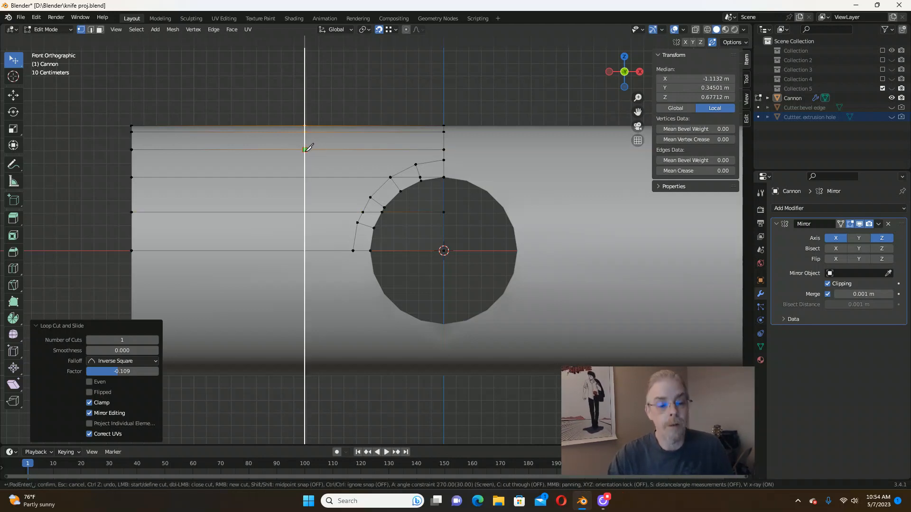
pyautogui.click(305, 251)
pyautogui.press('Return')
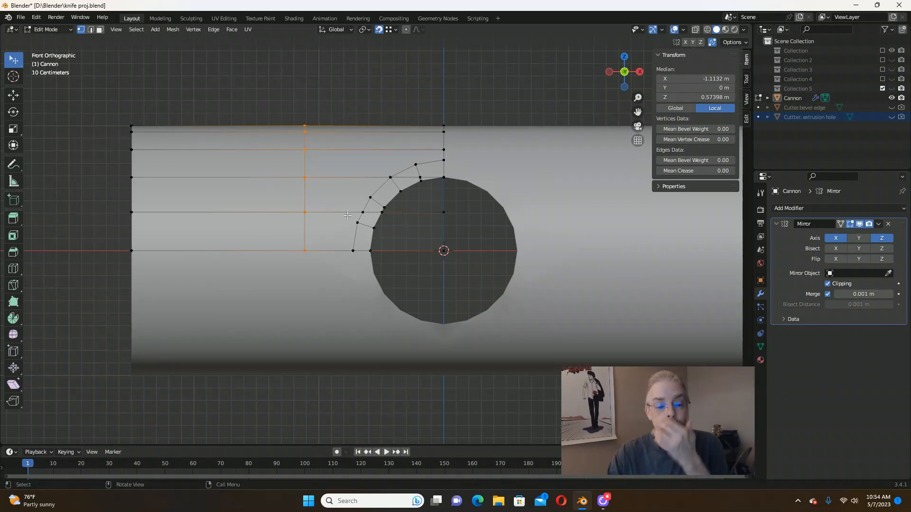
# Orbit to check the finished edge flow around the hole, and exclude Collection 5 from the view layer.
pyautogui.moveTo(337, 185); pyautogui.dragTo(362, 193, button='middle')
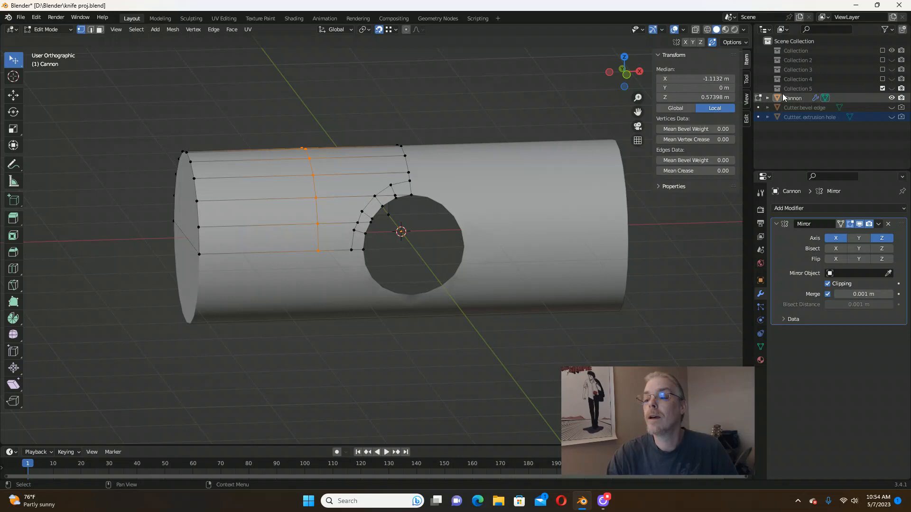
pyautogui.click(798, 89)
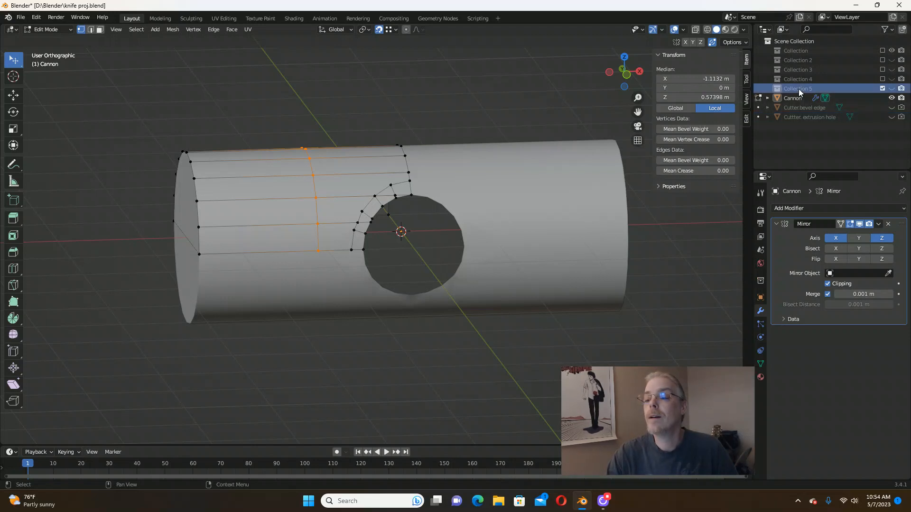
pyautogui.click(882, 89)
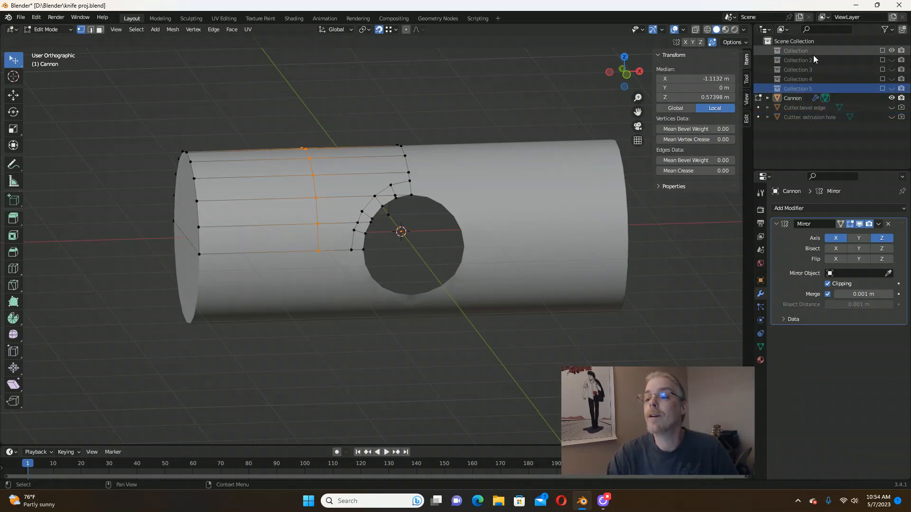
# Move the Cannon and both cutter objects into Collection 5, unhide the collection, and exclude it from the view layer.
pyautogui.click(882, 88)
pyautogui.moveTo(790, 99); pyautogui.dragTo(799, 88)
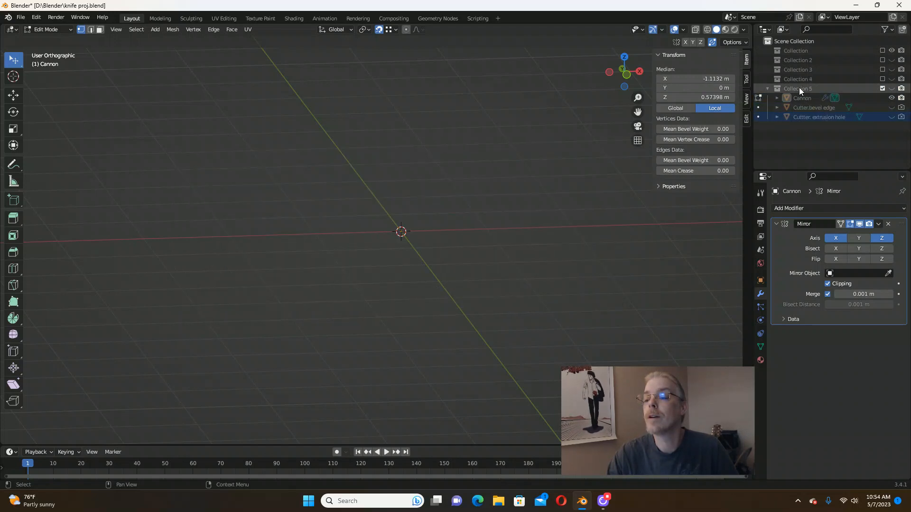
pyautogui.click(881, 88)
pyautogui.click(881, 88)
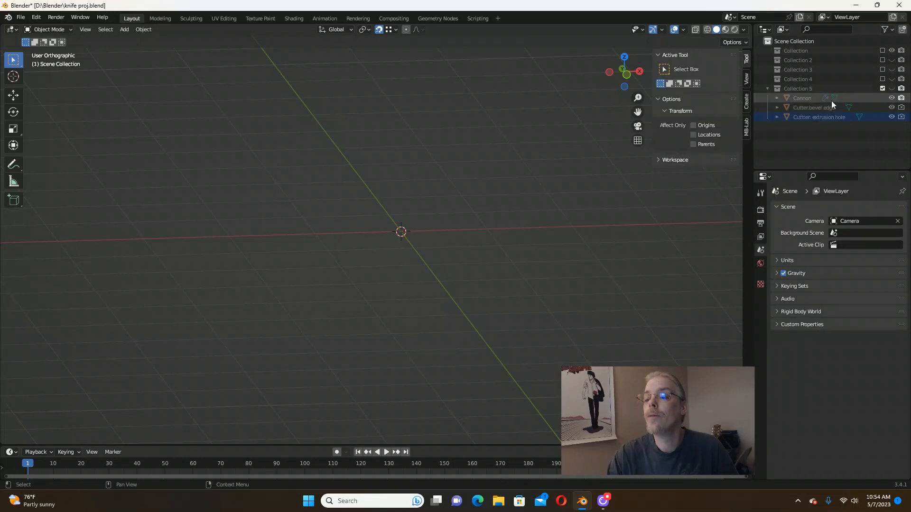
pyautogui.click(892, 88)
pyautogui.click(882, 88)
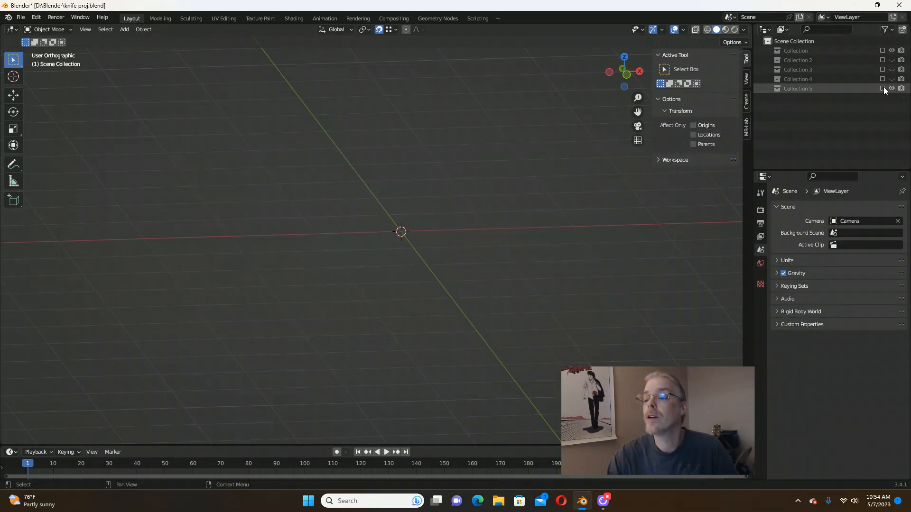
# Include and unhide Collection 2, and view its finished cylinder-and-barrel model from the side and above.
pyautogui.click(881, 60)
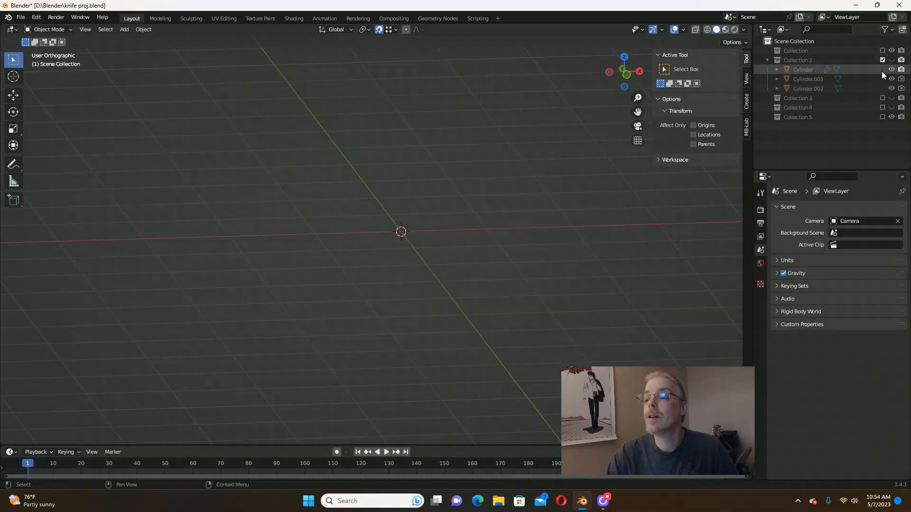
pyautogui.click(891, 61)
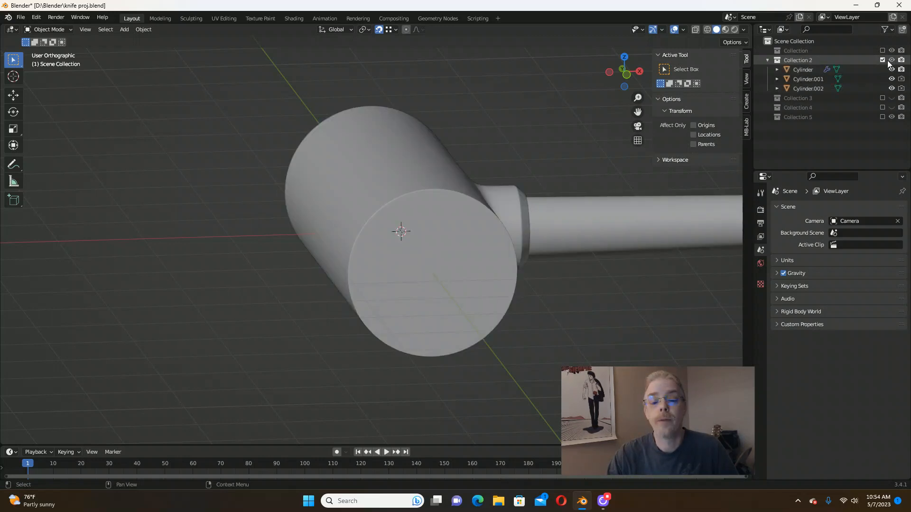
pyautogui.moveTo(596, 160); pyautogui.dragTo(525, 144, button='middle')
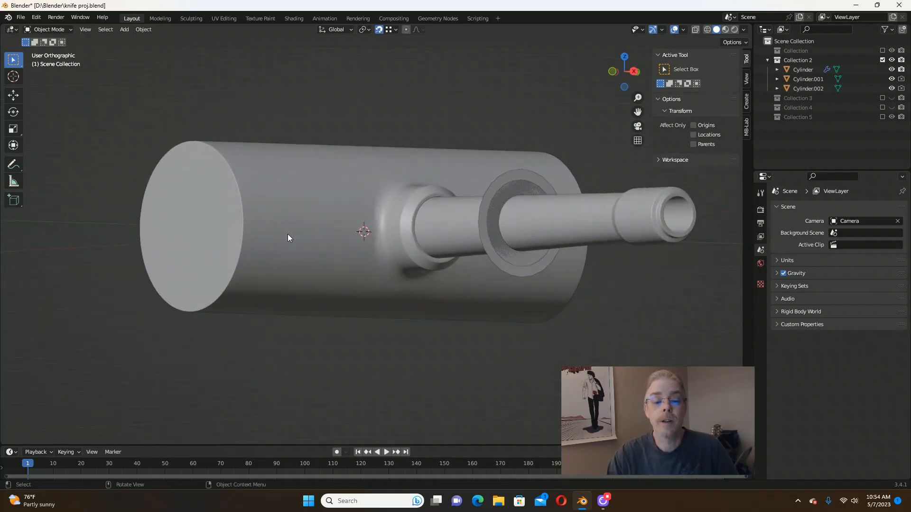
pyautogui.moveTo(394, 228); pyautogui.dragTo(404, 204, button='middle')
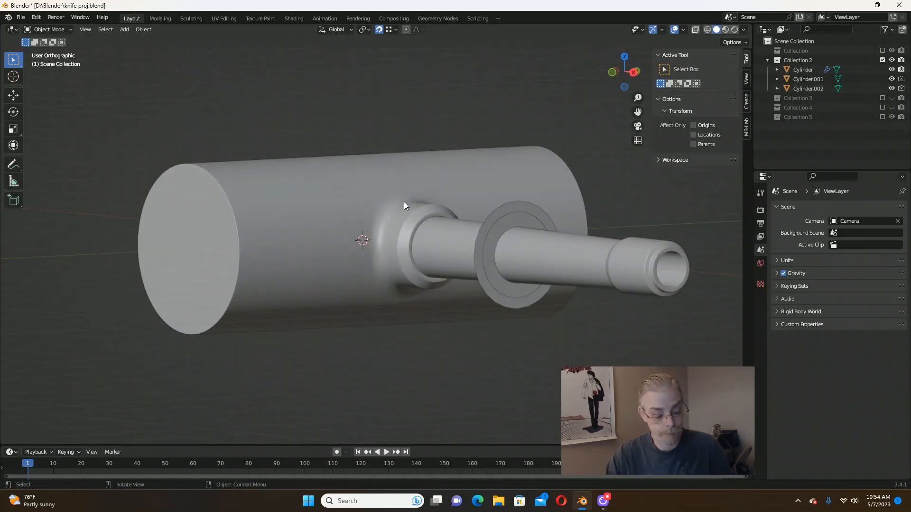
# Examine the Cylinder's mesh topology around the barrel joint in Edit Mode, and exclude Collection 2 from the view layer.
pyautogui.press('a')
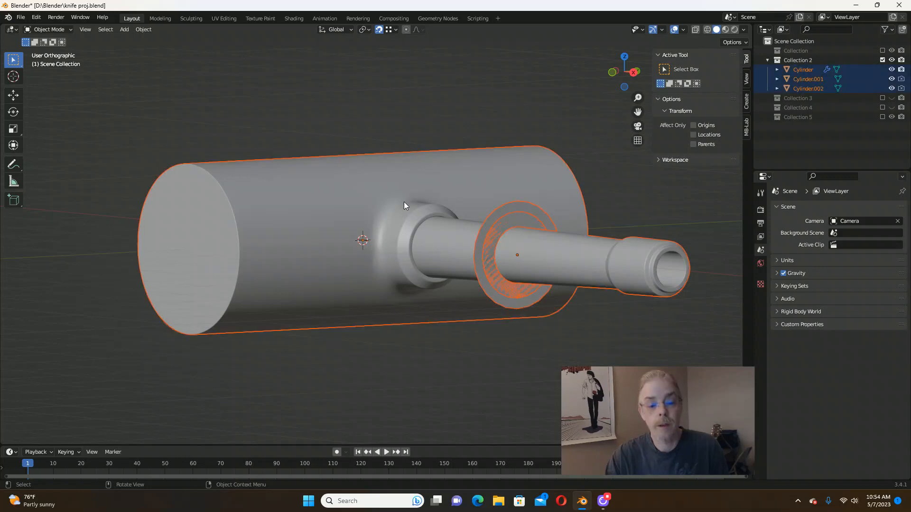
pyautogui.click(364, 197)
pyautogui.press('Tab')
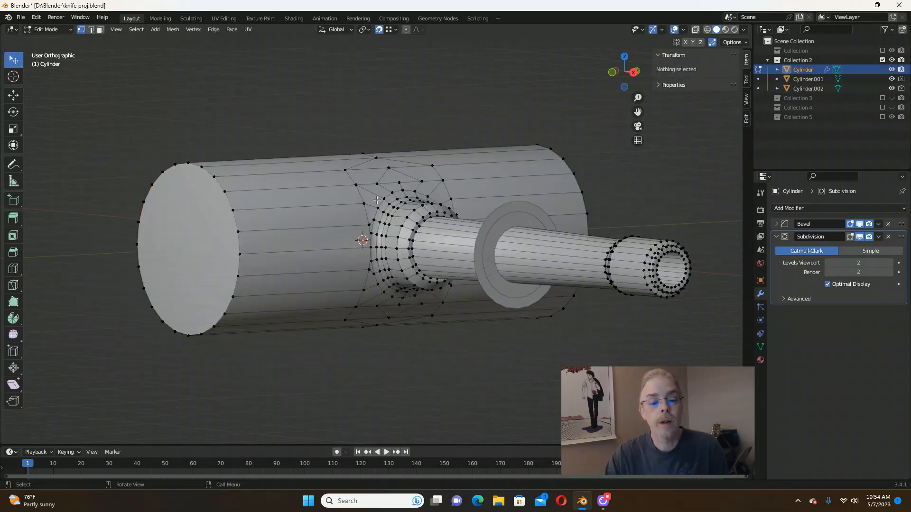
pyautogui.moveTo(363, 197); pyautogui.dragTo(362, 207, button='middle')
pyautogui.scroll(3, 341, 249)
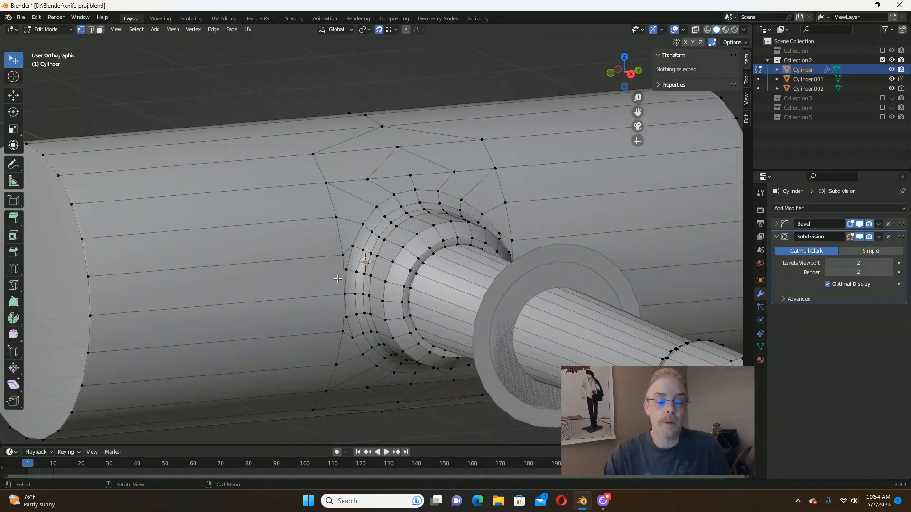
pyautogui.scroll(2, 340, 303)
pyautogui.scroll(3, 340, 303)
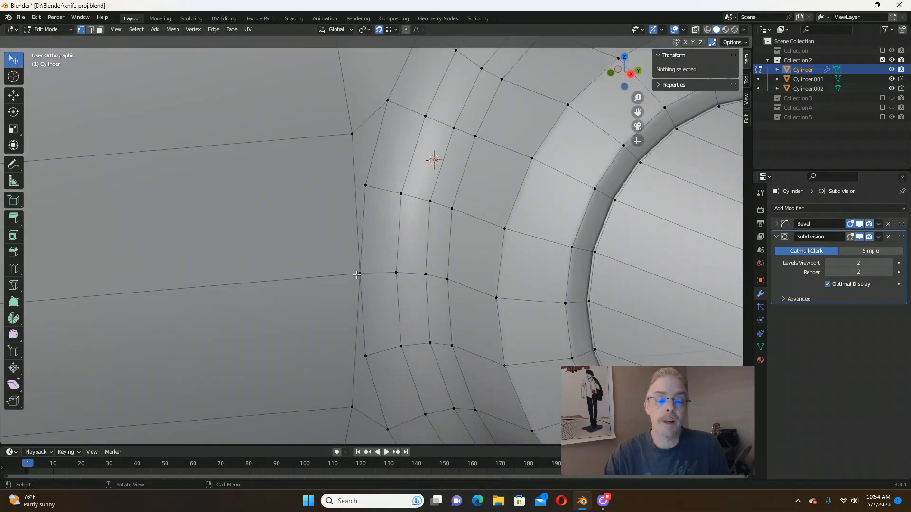
pyautogui.scroll(-8, 357, 275)
pyautogui.moveTo(356, 274); pyautogui.dragTo(351, 247, button='middle')
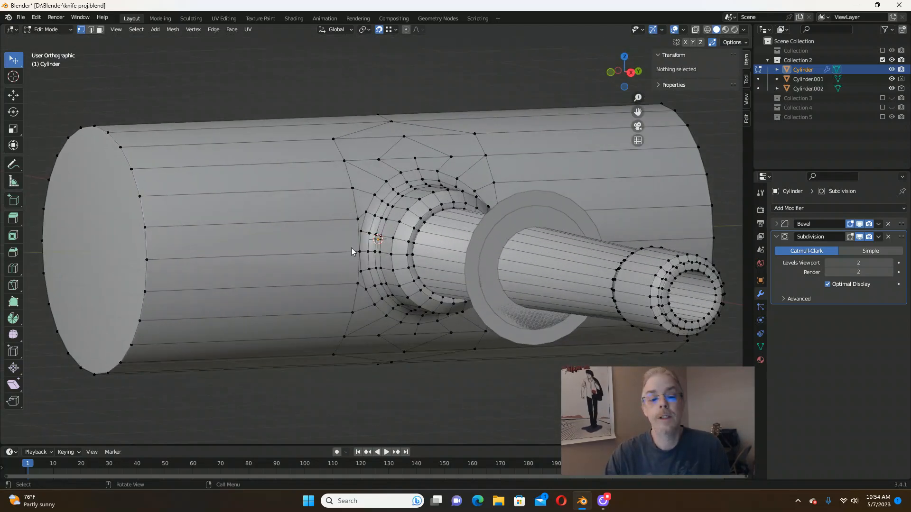
pyautogui.press('Tab')
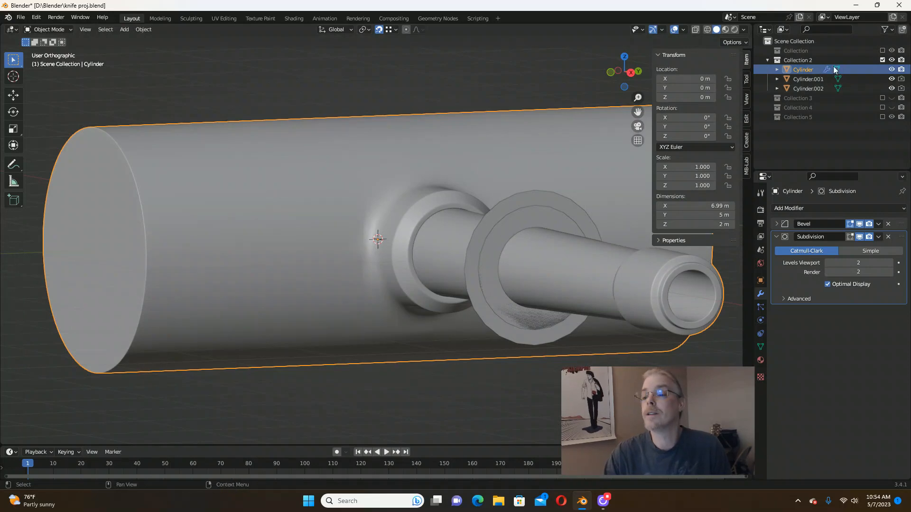
pyautogui.click(882, 59)
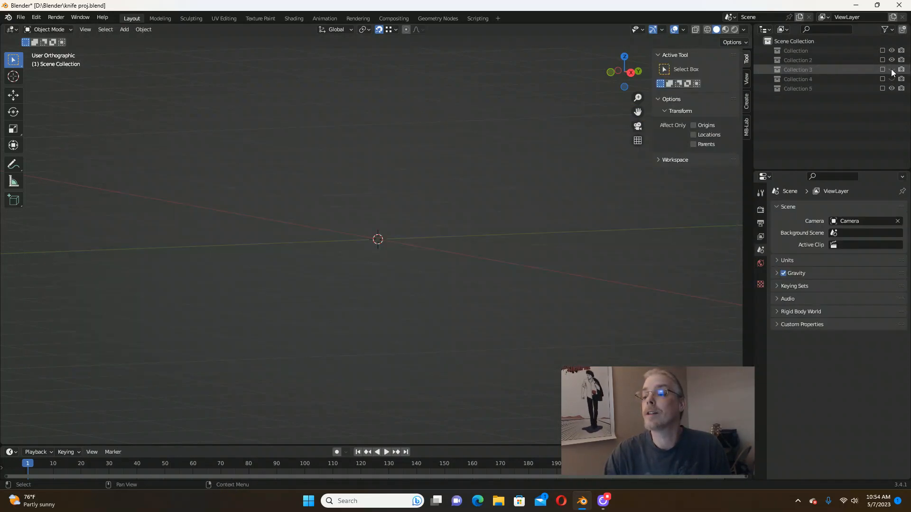
# Include and unhide Collection 3, and open the Cannon.001 mesh in Edit Mode.
pyautogui.click(887, 70)
pyautogui.click(882, 70)
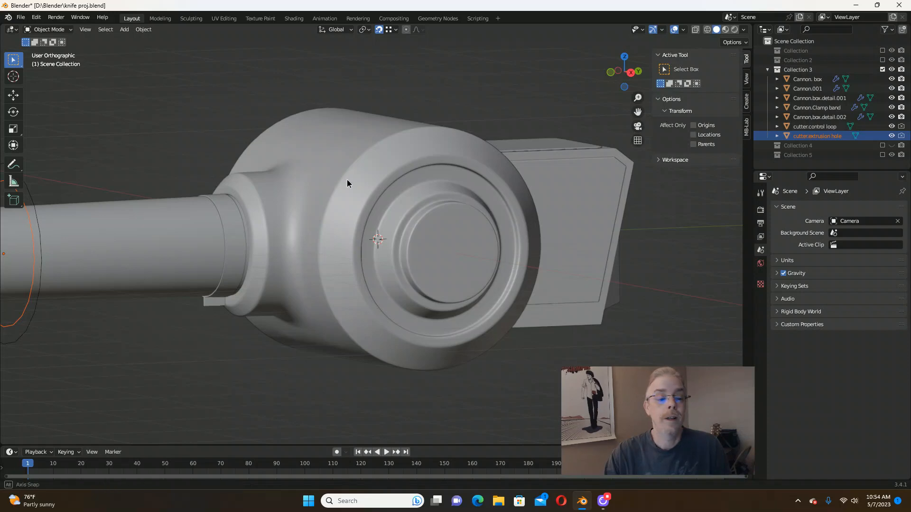
pyautogui.moveTo(346, 179); pyautogui.dragTo(326, 152, button='middle')
pyautogui.click(304, 137)
pyautogui.press('Tab')
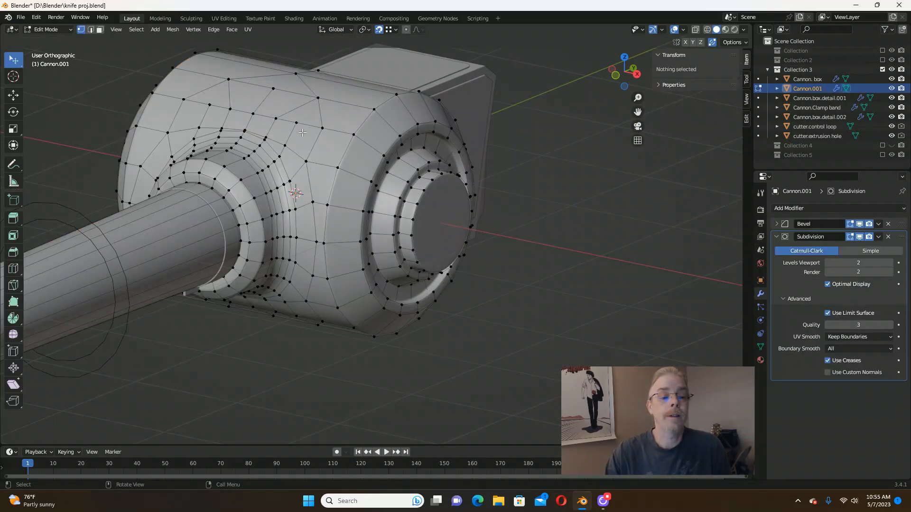
# Examine Cannon.001's edge flow around the barrel joint from several angles, and exclude Collection 3 from the view layer.
pyautogui.moveTo(273, 134); pyautogui.dragTo(294, 133, button='middle')
pyautogui.scroll(-4, 290, 133)
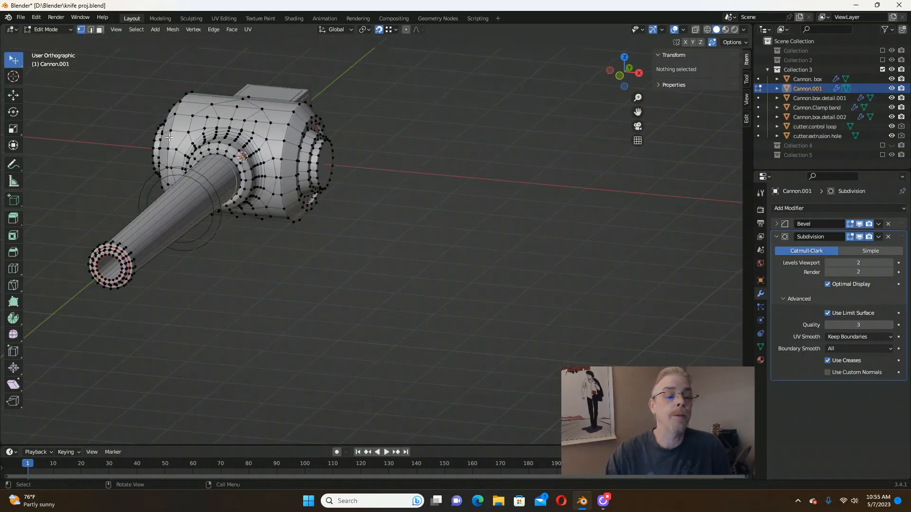
pyautogui.moveTo(169, 137); pyautogui.dragTo(188, 130, button='middle')
pyautogui.scroll(3, 121, 158)
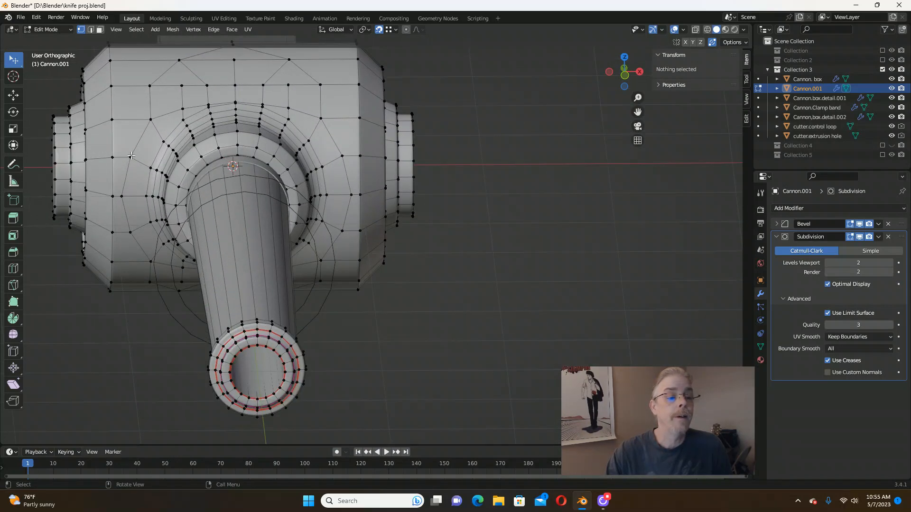
pyautogui.scroll(-1, 165, 141)
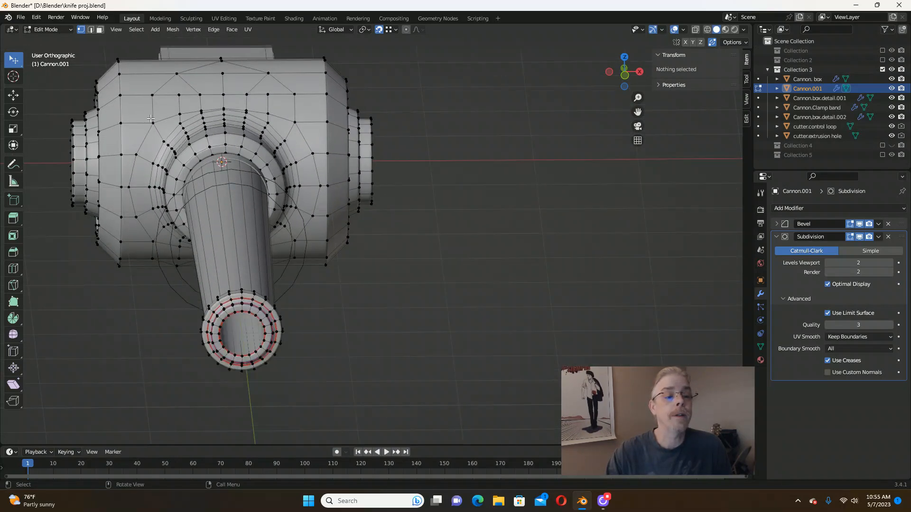
pyautogui.moveTo(274, 141); pyautogui.dragTo(264, 127, button='middle')
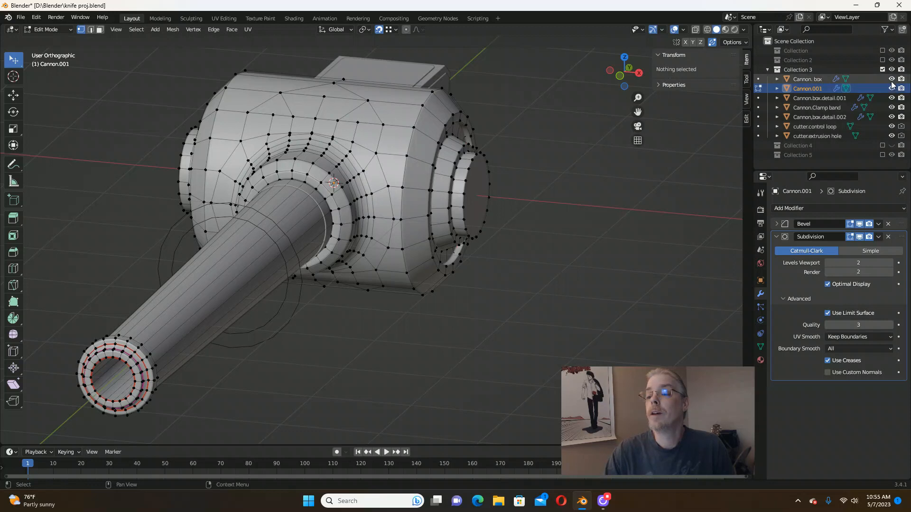
pyautogui.click(882, 69)
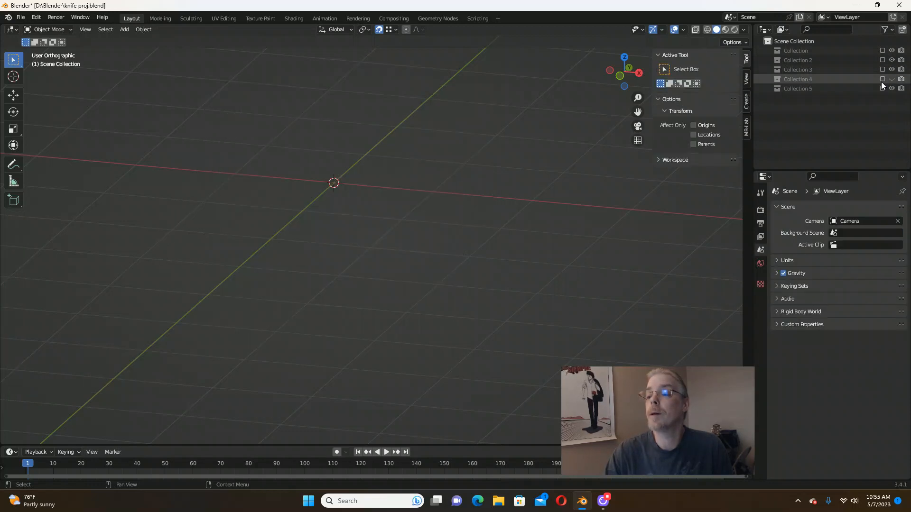
# Include Collection 5 in the view layer again and open the Cannon mesh in Edit Mode.
pyautogui.click(882, 88)
pyautogui.moveTo(484, 117); pyautogui.dragTo(508, 106, button='middle')
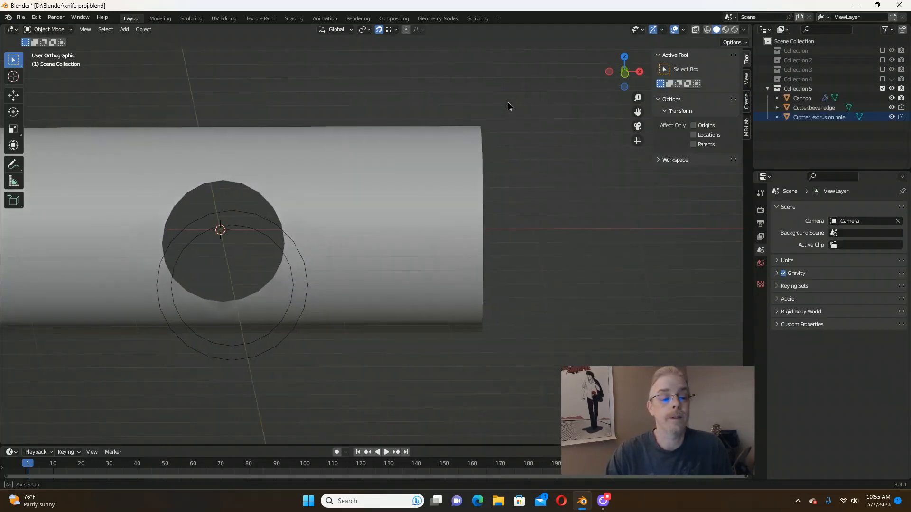
pyautogui.scroll(-4, 508, 104)
pyautogui.scroll(3, 310, 140)
pyautogui.click(370, 95)
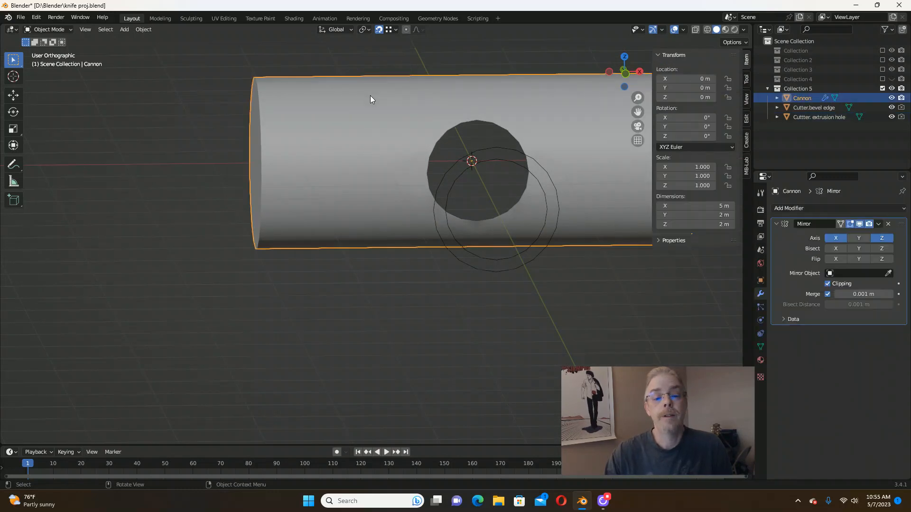
pyautogui.press('Tab')
# Hide the bevel edge and extrusion hole cutters, and view the Cannon from the front.
pyautogui.moveTo(370, 96); pyautogui.dragTo(399, 134, button='middle')
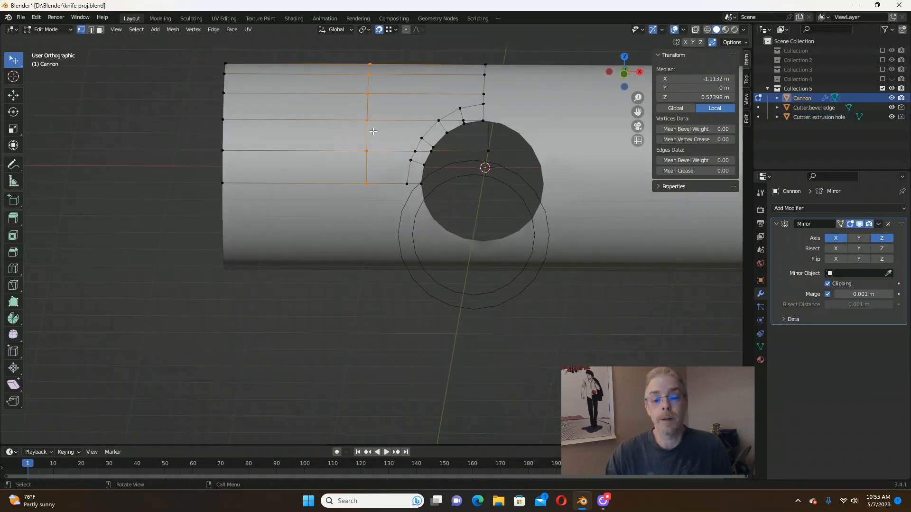
pyautogui.scroll(-2, 374, 131)
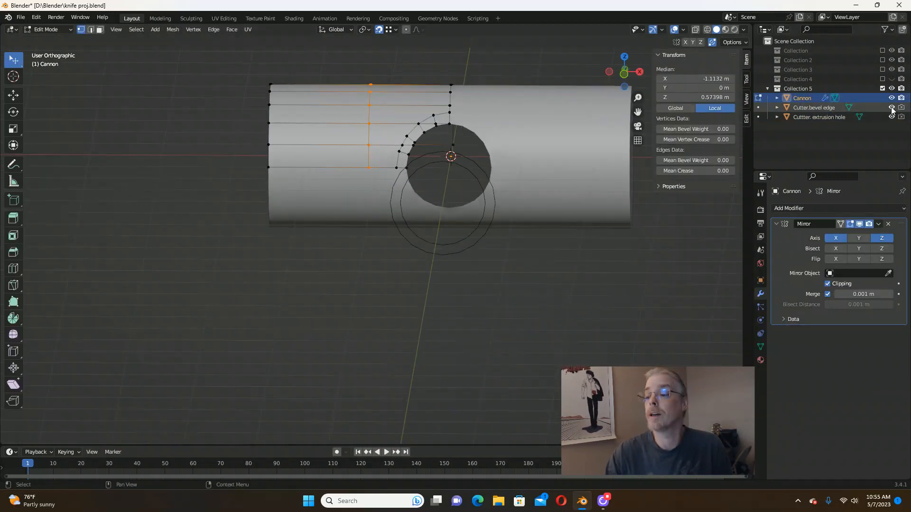
pyautogui.moveTo(892, 110); pyautogui.dragTo(892, 117)
pyautogui.scroll(2, 390, 114)
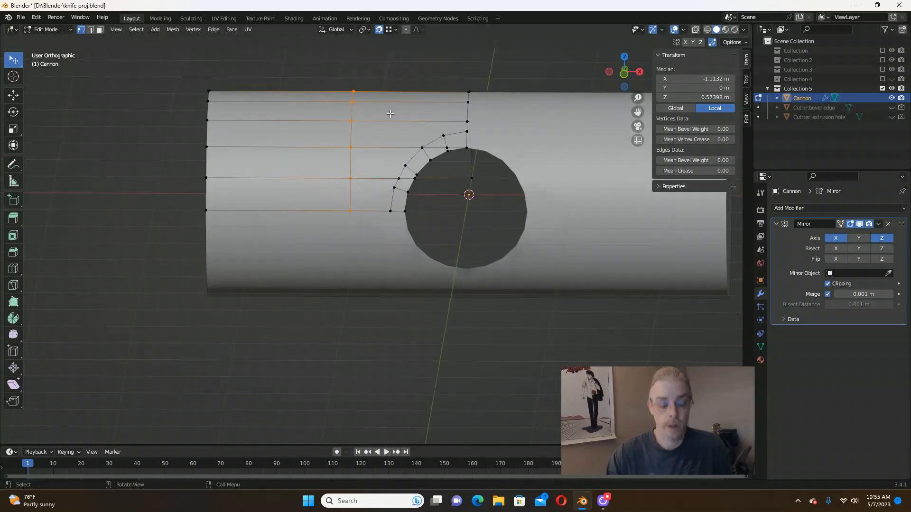
pyautogui.press('KP_1')
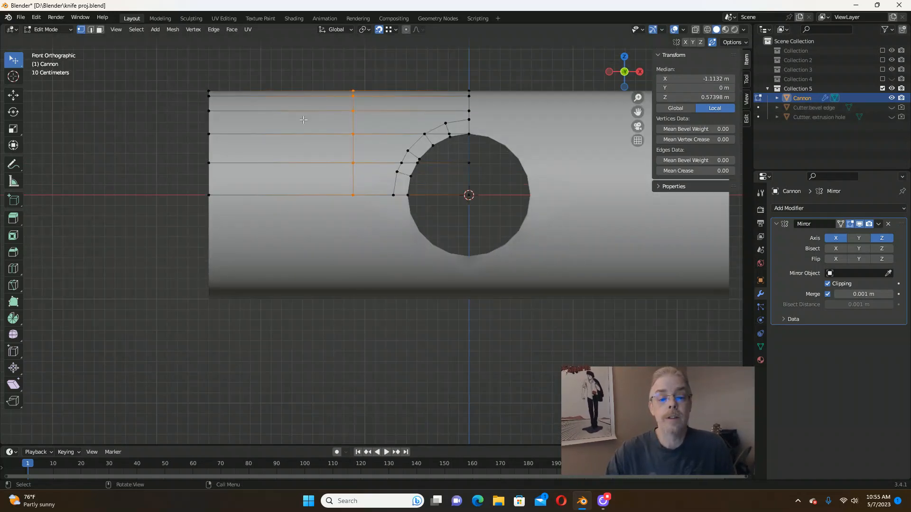
pyautogui.press('g')
pyautogui.press('g')
pyautogui.click(363, 167)
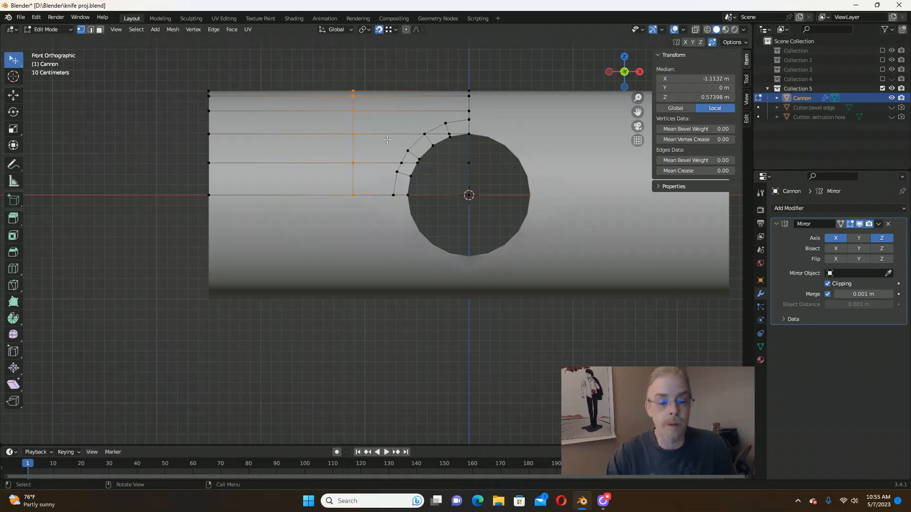
pyautogui.press('g')
pyautogui.press('g')
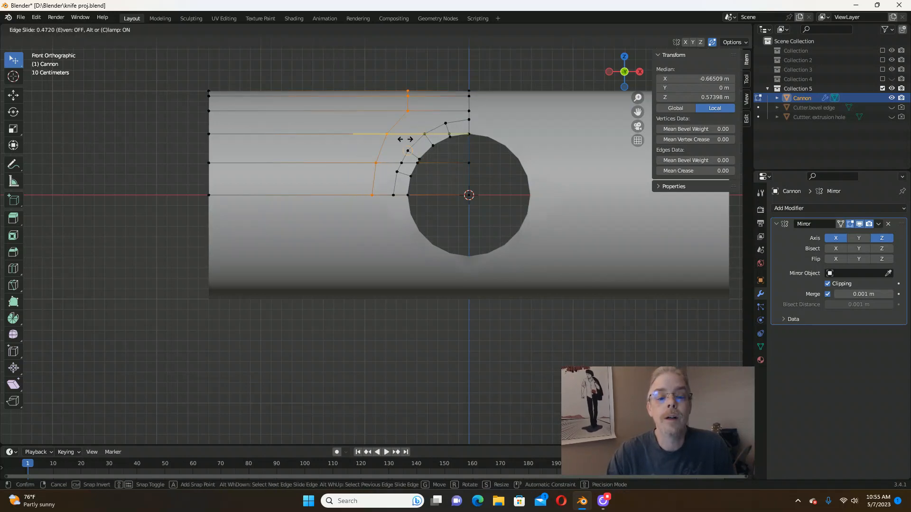
pyautogui.rightClick(389, 123)
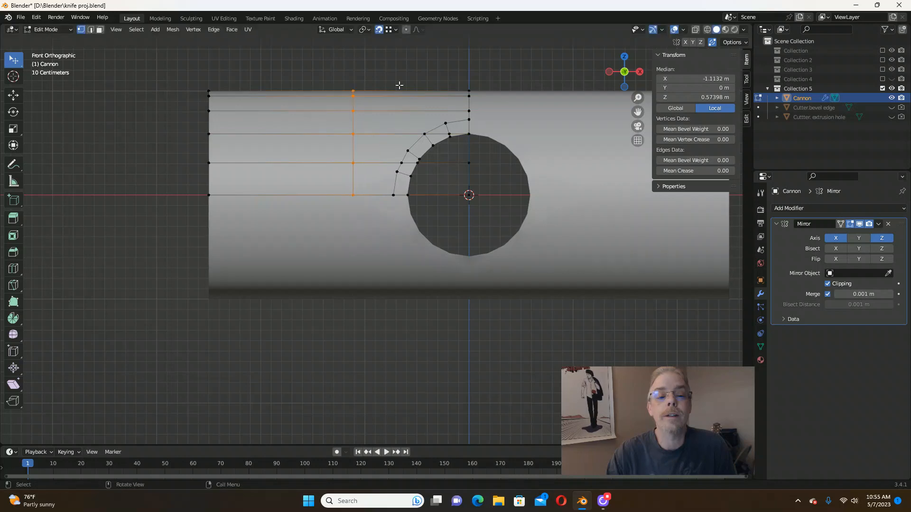
# Turn off snapping and try an edge slide on the selected vertical loop beside the hole.
pyautogui.click(379, 29)
pyautogui.press('g')
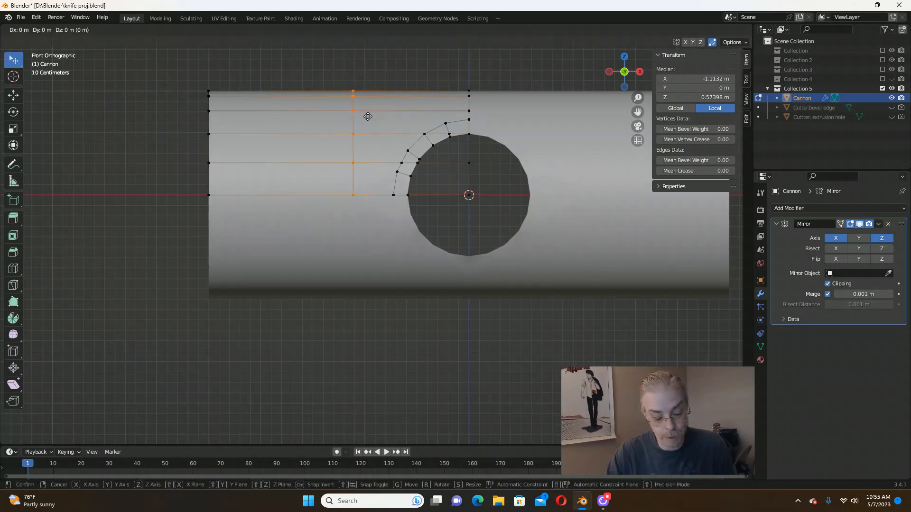
pyautogui.press('g')
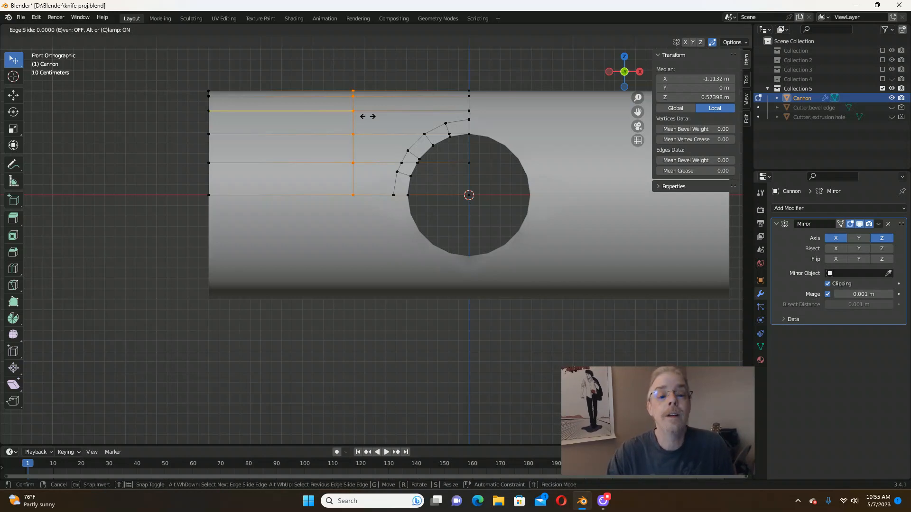
pyautogui.rightClick(369, 116)
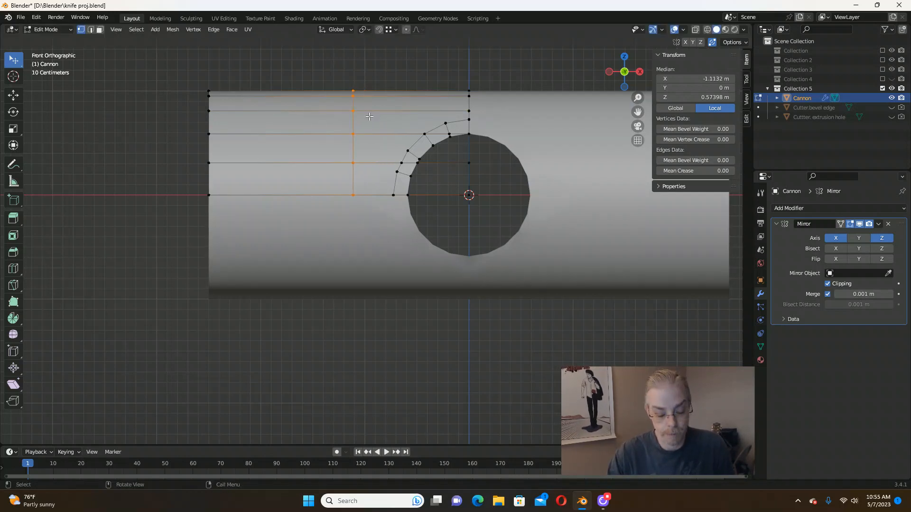
# Move the selected vertical edge loop about 0.173 m along the X axis toward the hole.
pyautogui.press('g')
pyautogui.press('x')
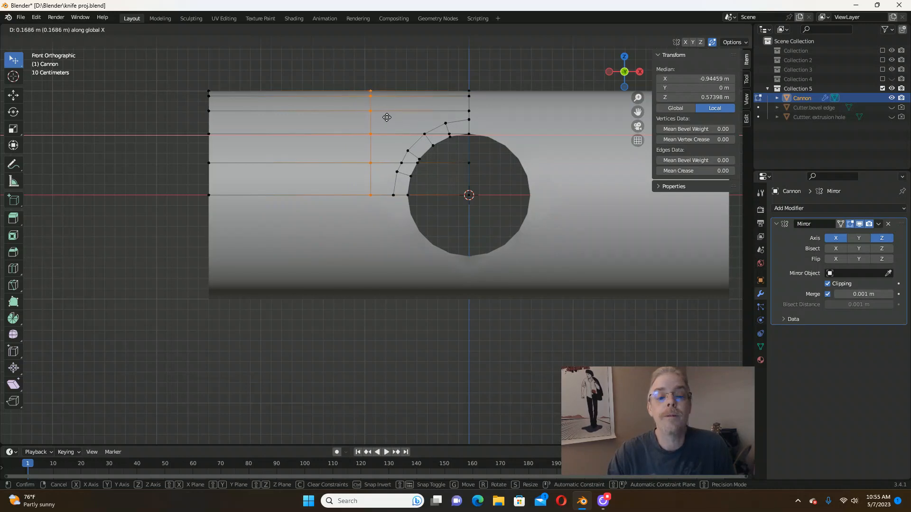
pyautogui.click(387, 117)
pyautogui.scroll(-3, 391, 97)
pyautogui.scroll(5, 360, 126)
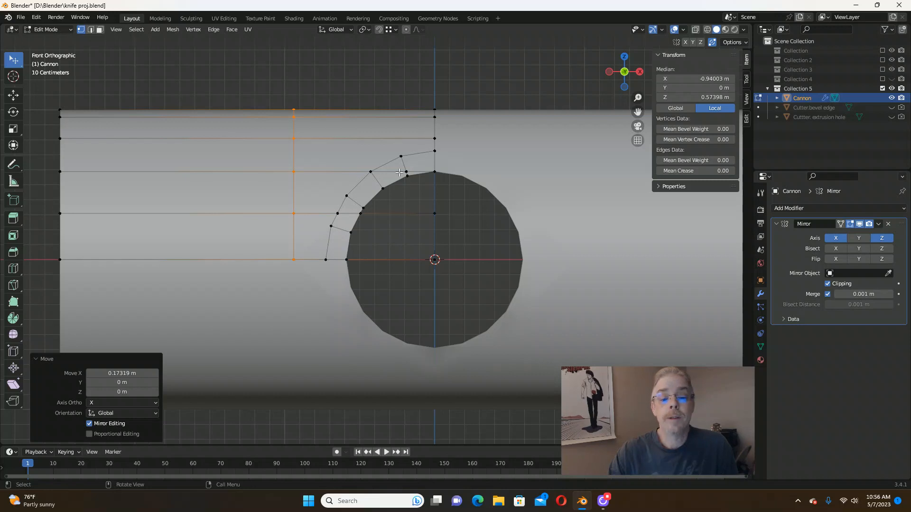
# Slide the stray vertex on the first radial edge beside the hole's top fully onto the hole rim corner, with factor 1.
pyautogui.scroll(4, 407, 176)
pyautogui.scroll(1, 408, 178)
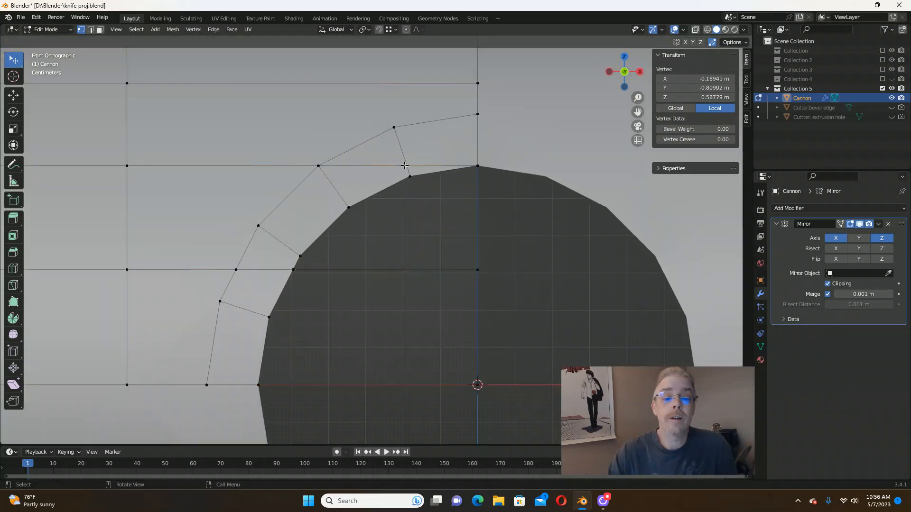
pyautogui.click(406, 165)
pyautogui.hotkey('shift', 'v')
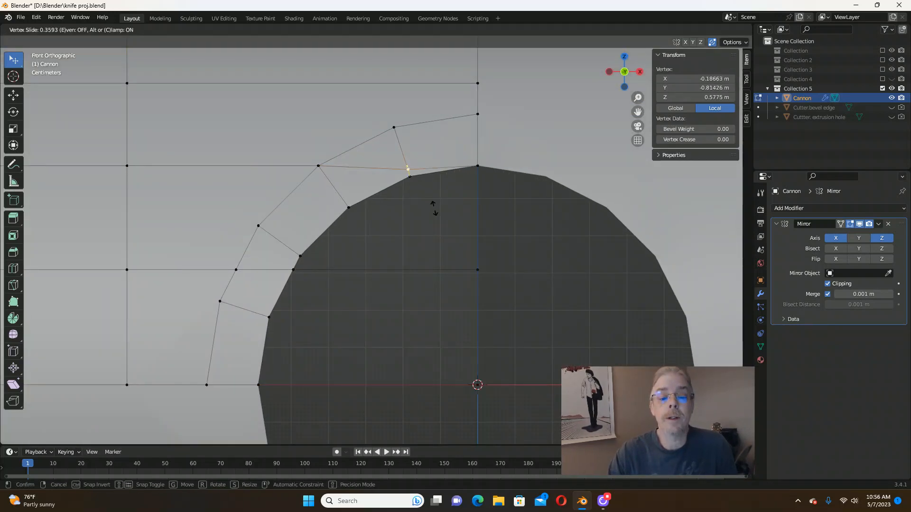
pyautogui.click(433, 216)
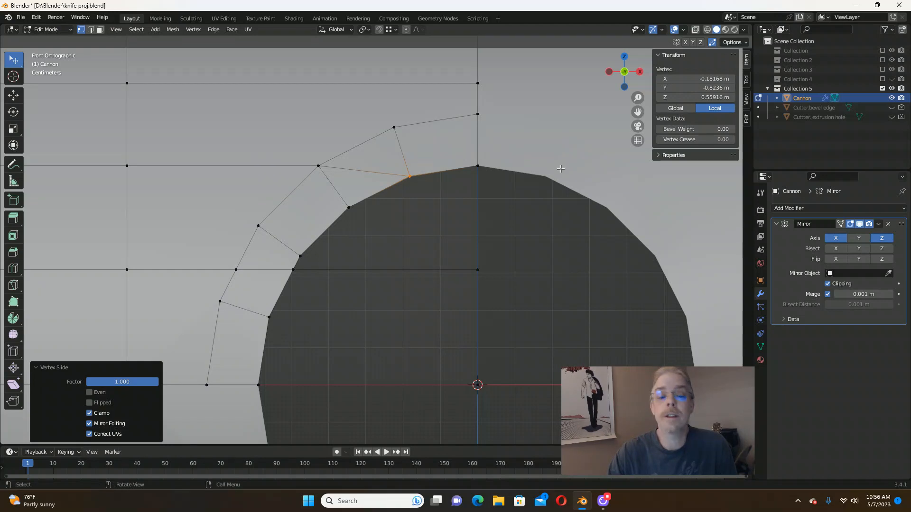
# Dissolve the extra diagonal edge crossing the upper bevel ring between the outer loop and the hole rim.
pyautogui.scroll(-3, 561, 168)
pyautogui.scroll(3, 411, 230)
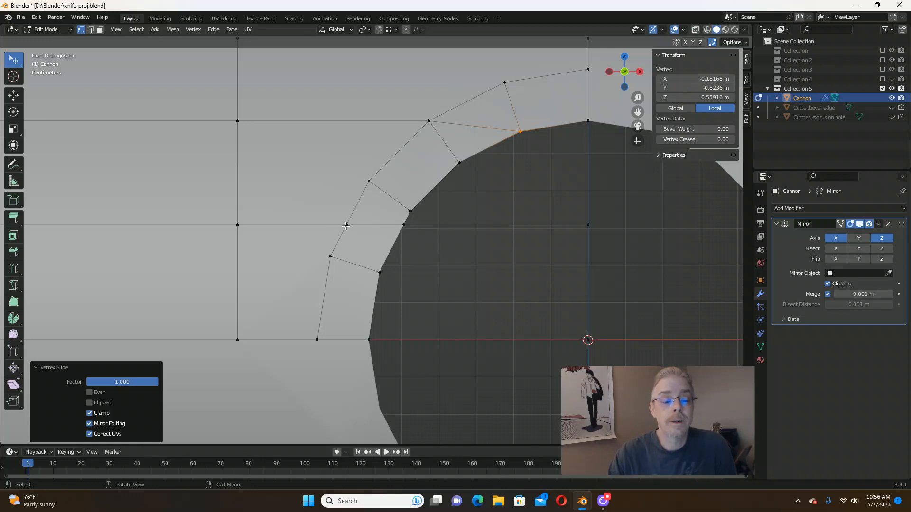
pyautogui.scroll(-1, 345, 226)
pyautogui.scroll(1, 345, 226)
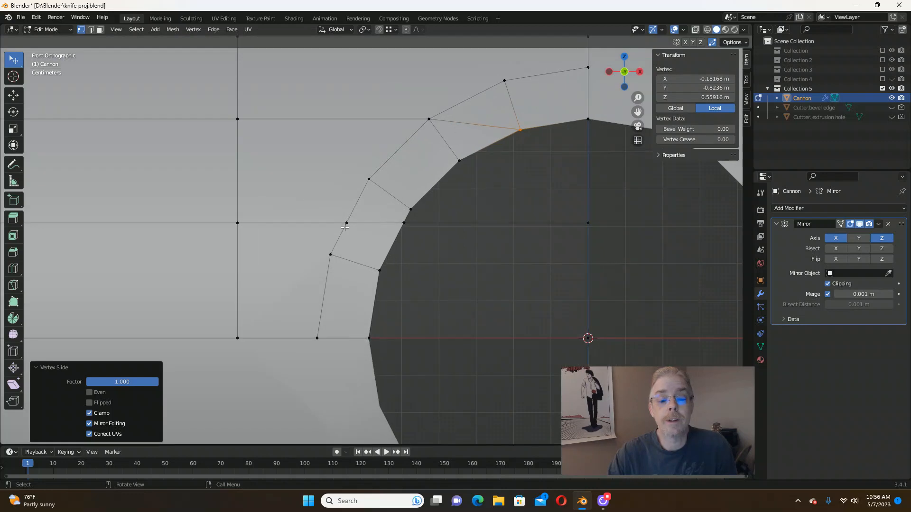
pyautogui.scroll(-1, 345, 226)
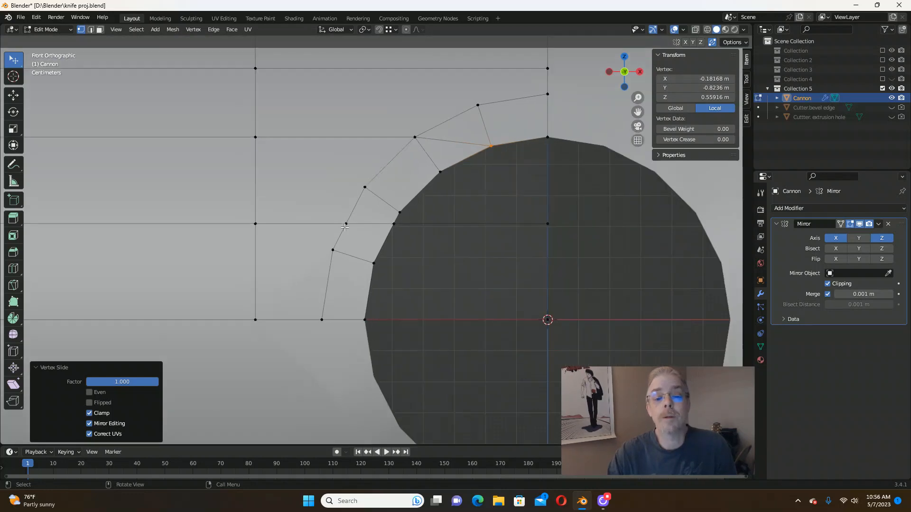
pyautogui.click(90, 29)
pyautogui.click(453, 143)
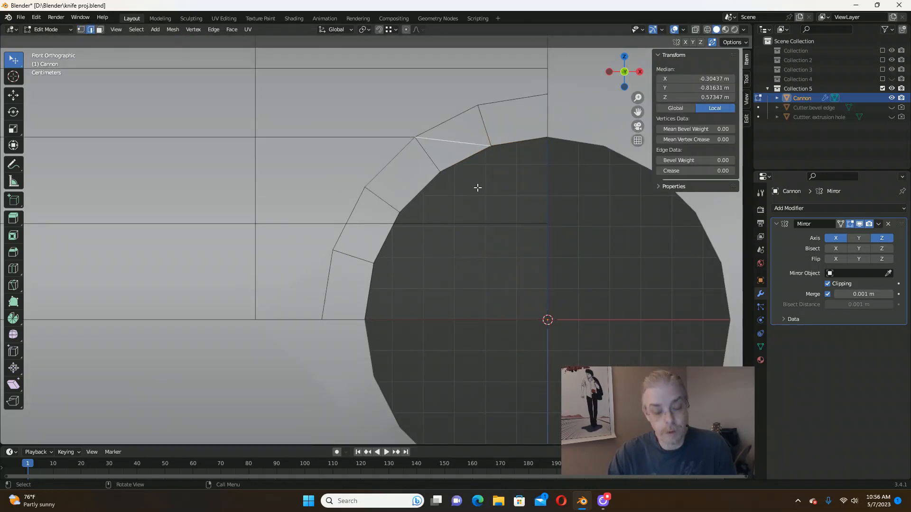
pyautogui.press('x')
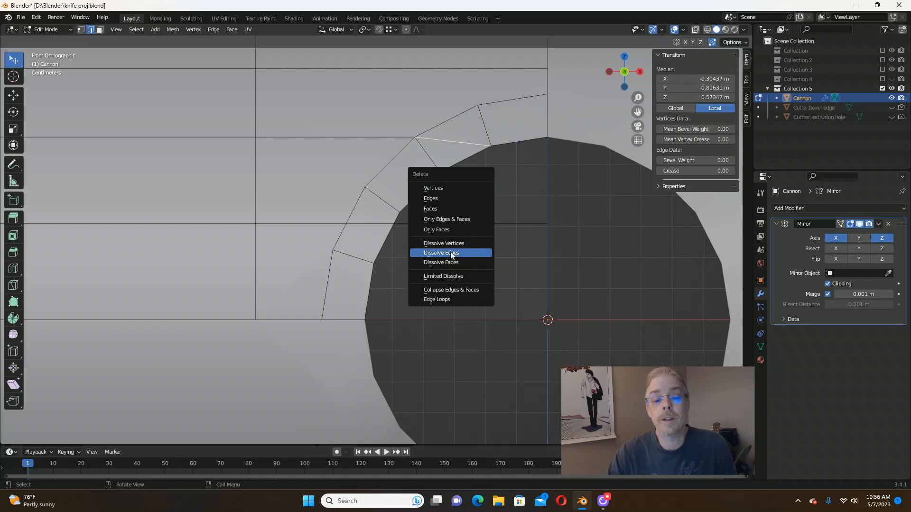
pyautogui.click(451, 253)
pyautogui.scroll(-2, 453, 228)
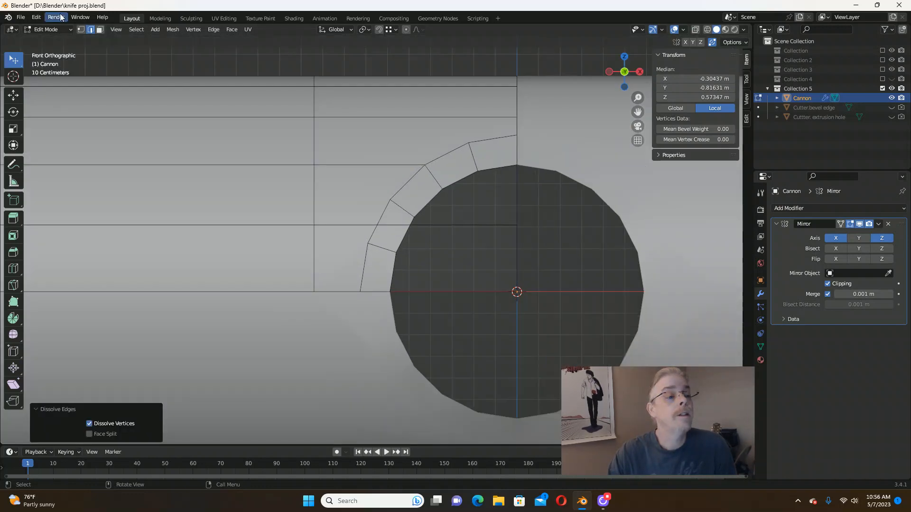
# Add a vertical loop cut level with the outer bevel vertex nearest the mirror line, slide factor about -0.522, and connect its open end to that vertex.
pyautogui.click(81, 30)
pyautogui.scroll(-3, 377, 223)
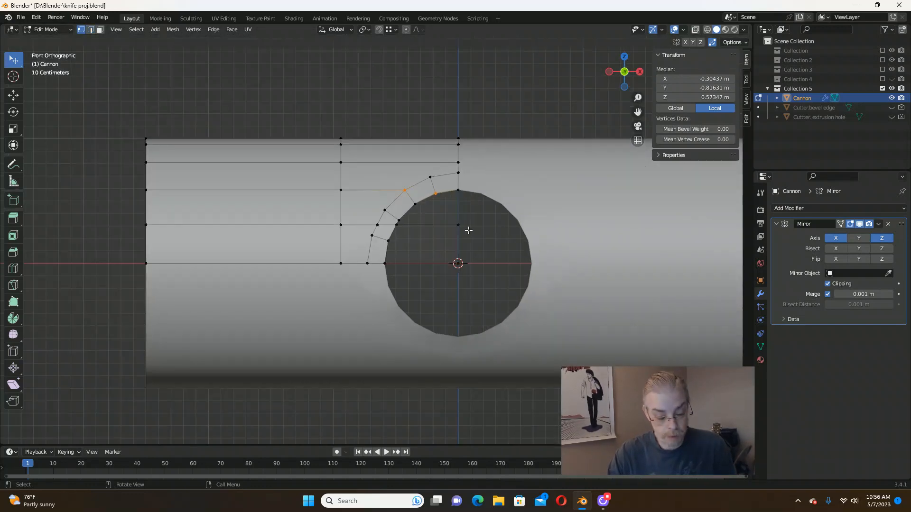
pyautogui.hotkey('alt', 'a')
pyautogui.scroll(-1, 421, 221)
pyautogui.scroll(2, 433, 150)
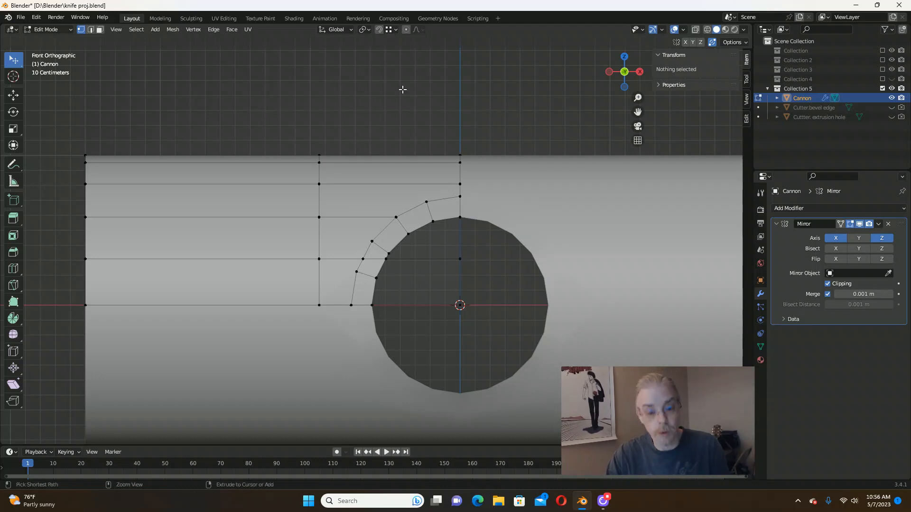
pyautogui.hotkey('ctrl', 'r')
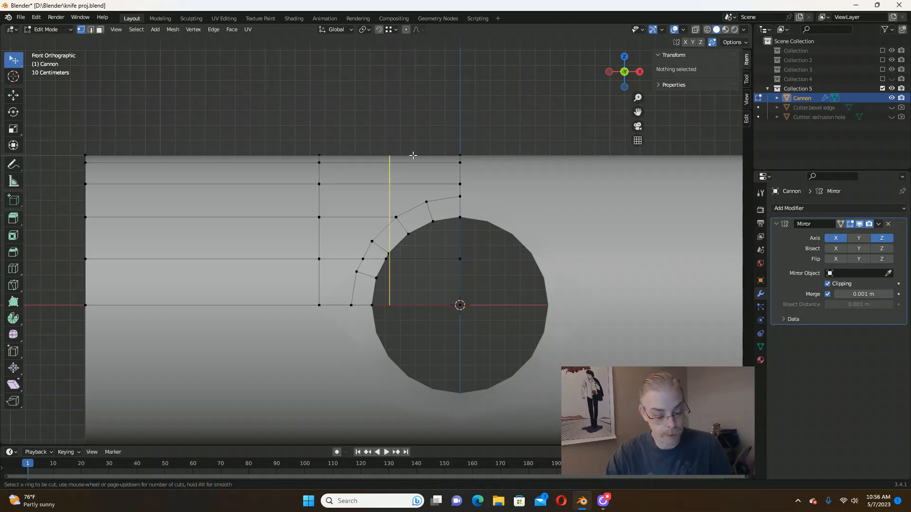
pyautogui.click(413, 156)
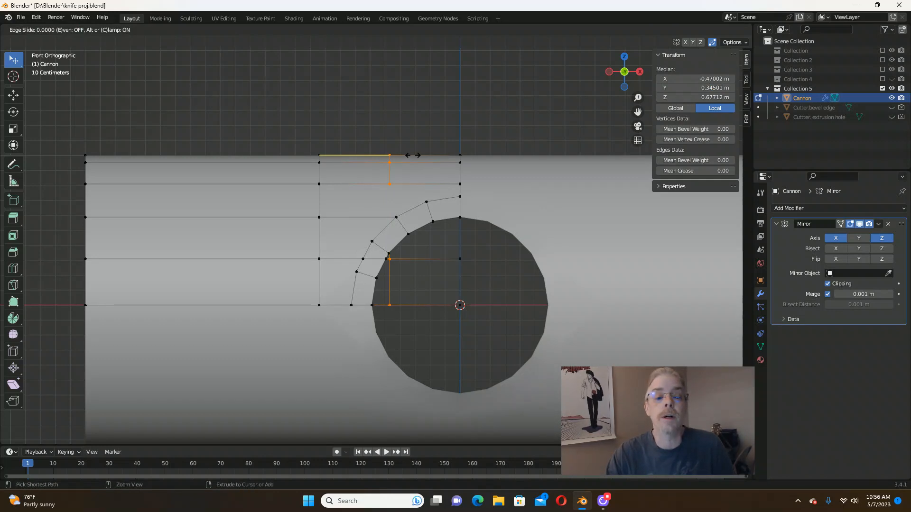
pyautogui.click(426, 201)
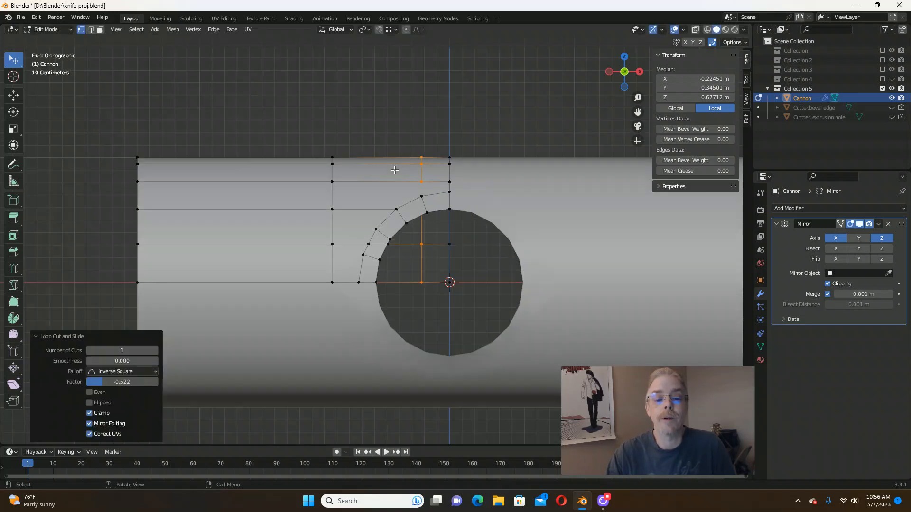
pyautogui.scroll(2, 427, 191)
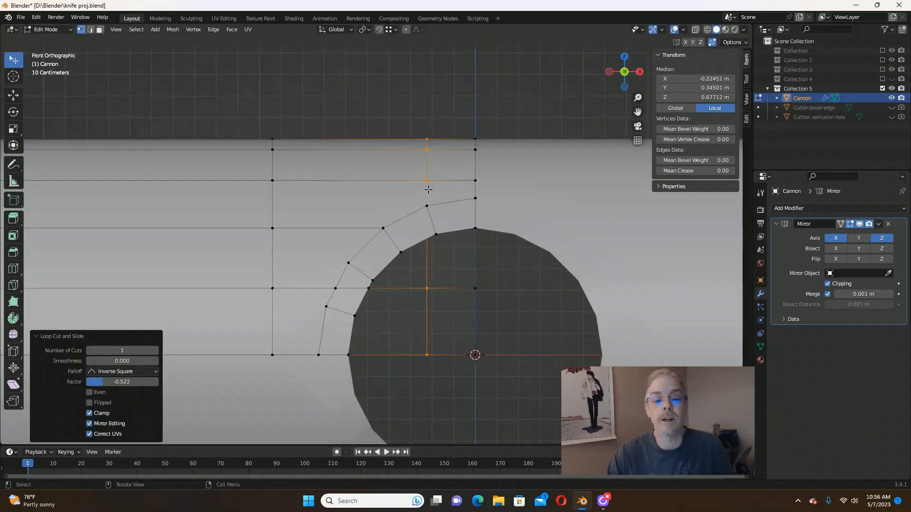
pyautogui.click(427, 189)
pyautogui.keyDown('shift'); pyautogui.click(428, 206); pyautogui.keyUp('shift')
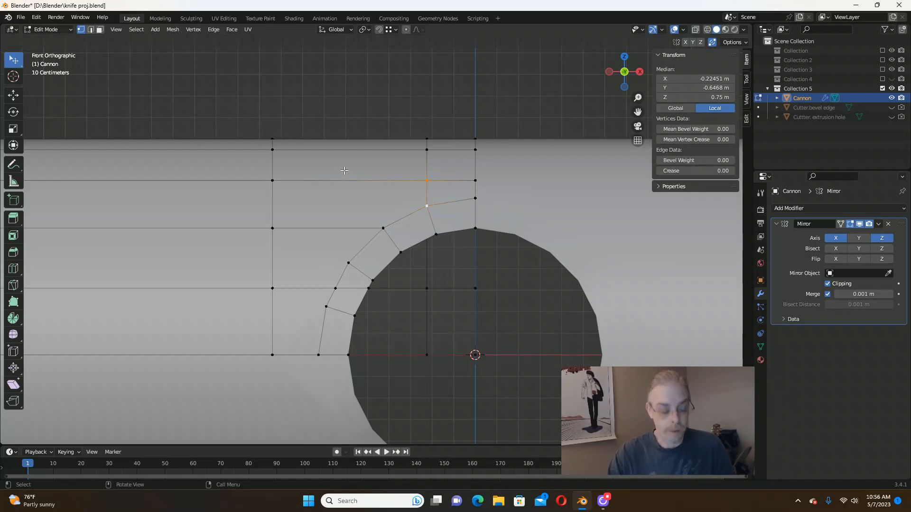
# Add a second vertical loop cut above the next outer bevel vertex, slide factor about -0.434, and connect its end to that vertex.
pyautogui.hotkey('ctrl', 'r')
pyautogui.click(328, 152)
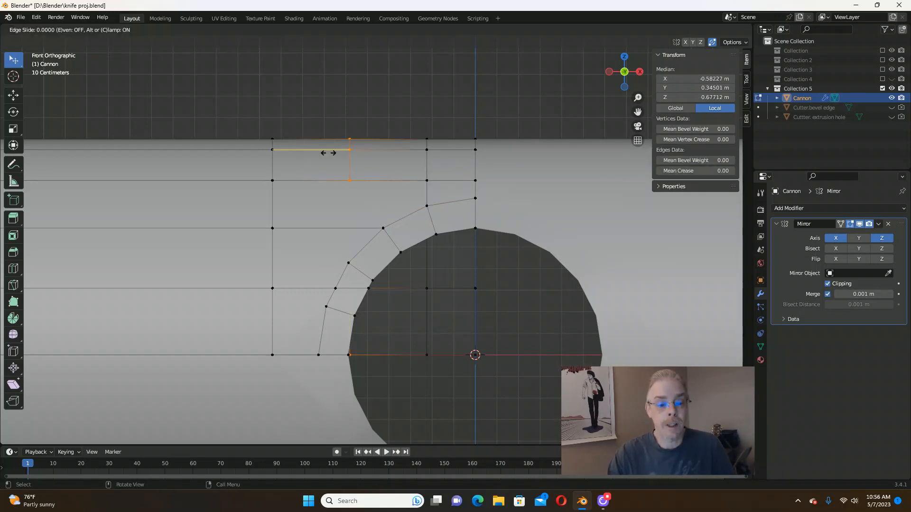
pyautogui.click(383, 227)
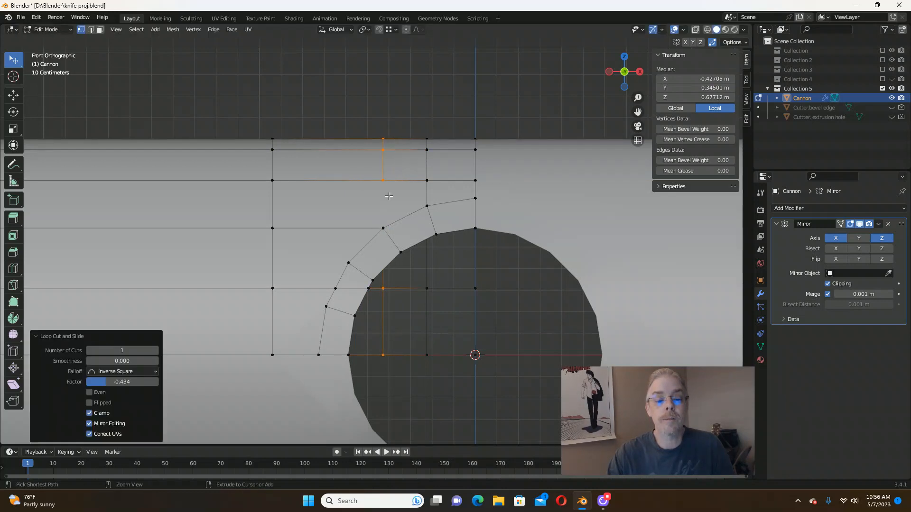
pyautogui.click(385, 188)
pyautogui.keyDown('shift'); pyautogui.click(383, 228); pyautogui.keyUp('shift')
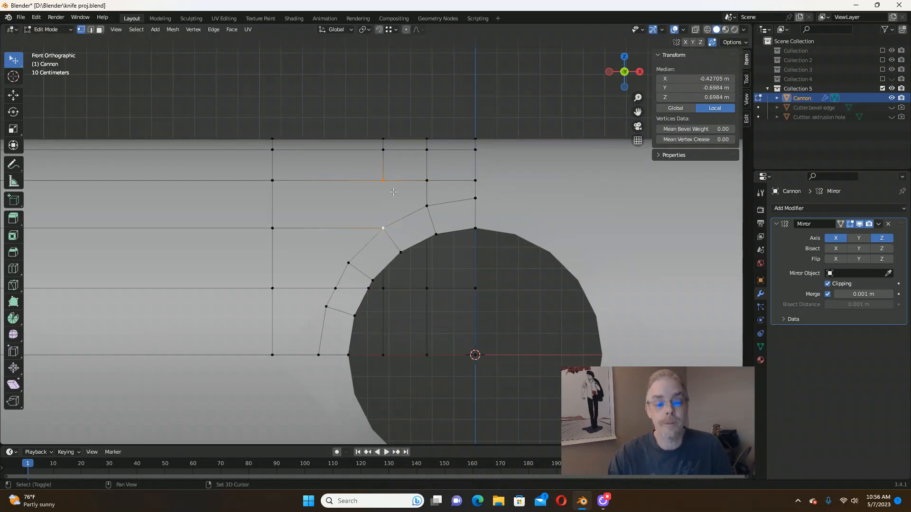
pyautogui.press('j')
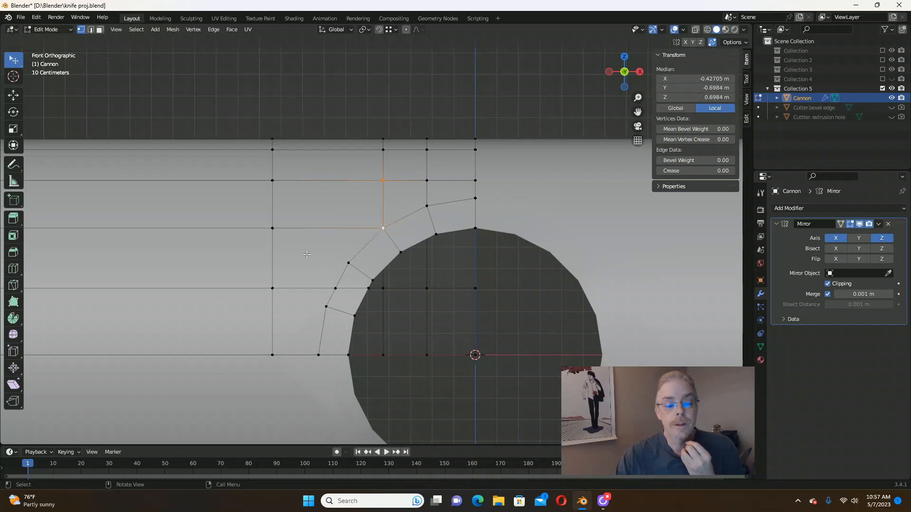
# Dissolve the horizontal edge crossing the lower bevel ring, and return to vertex selection.
pyautogui.scroll(-2, 306, 255)
pyautogui.scroll(2, 333, 255)
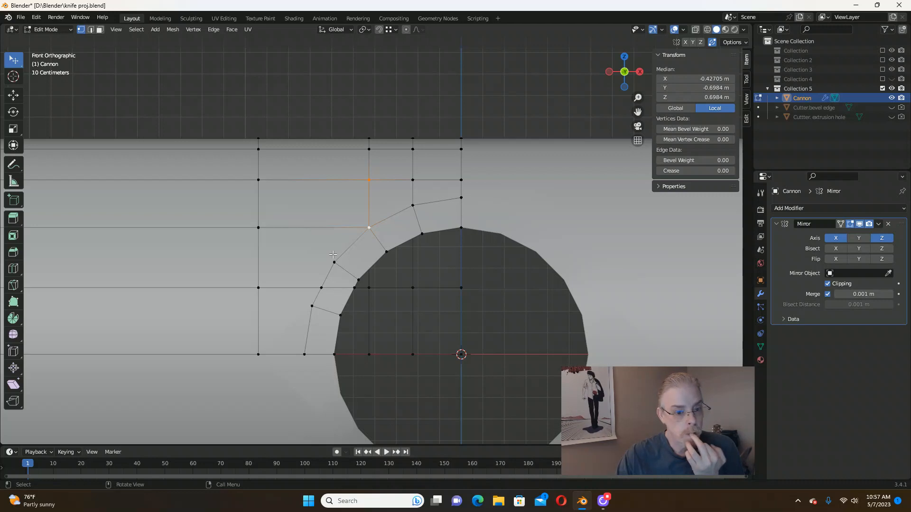
pyautogui.scroll(-1, 333, 254)
pyautogui.scroll(1, 340, 263)
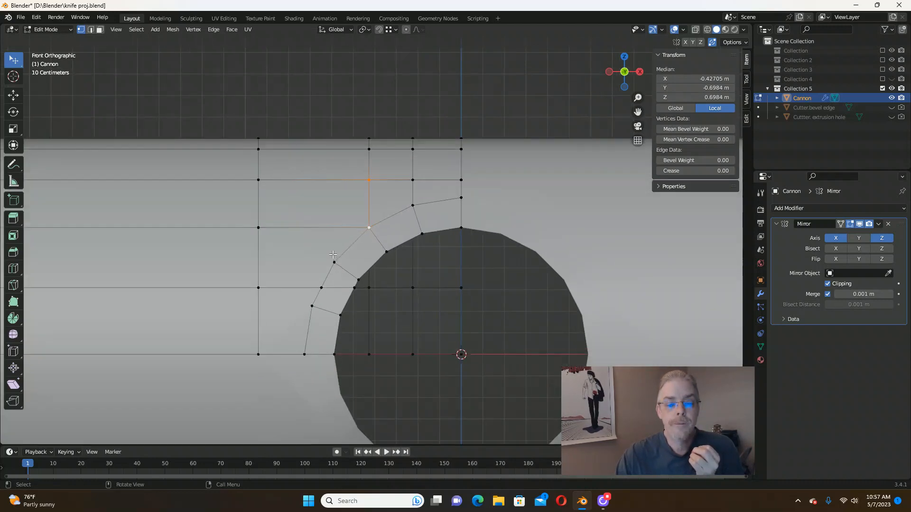
pyautogui.scroll(-1, 346, 273)
pyautogui.scroll(2, 358, 290)
pyautogui.scroll(1, 358, 289)
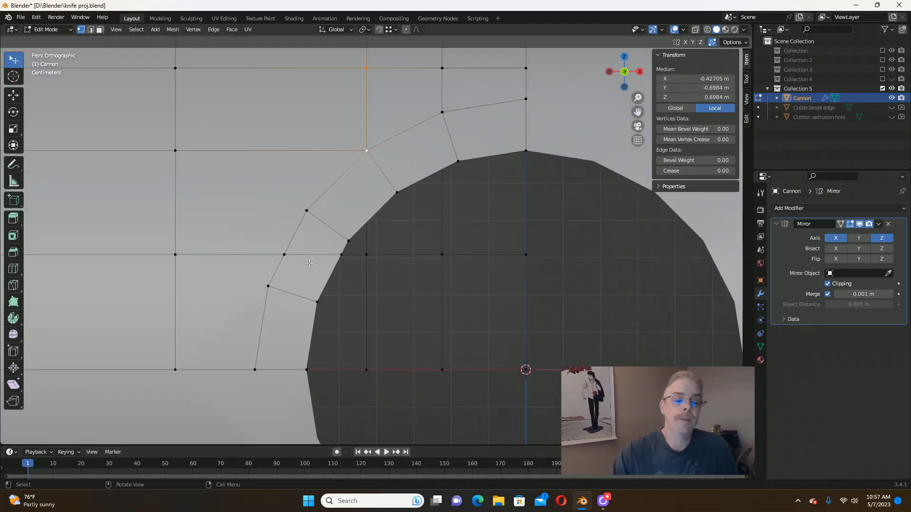
pyautogui.scroll(2, 309, 263)
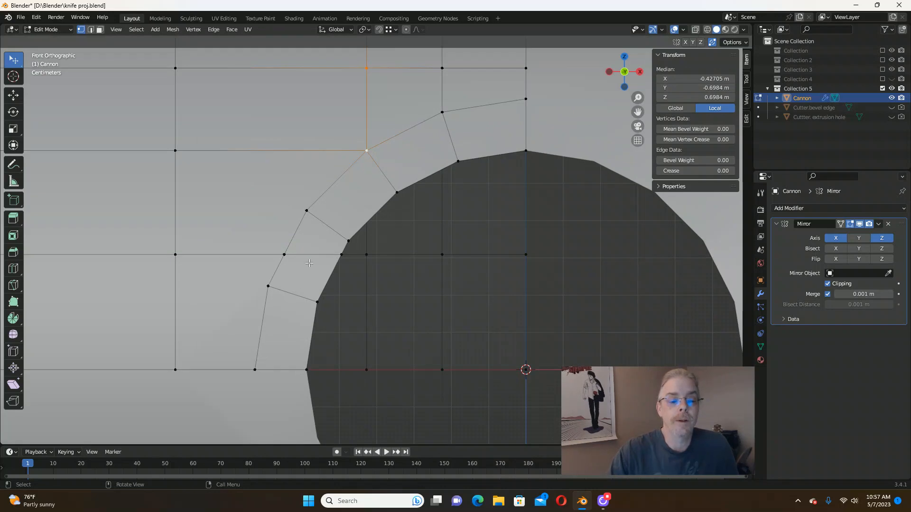
pyautogui.click(90, 29)
pyautogui.click(309, 255)
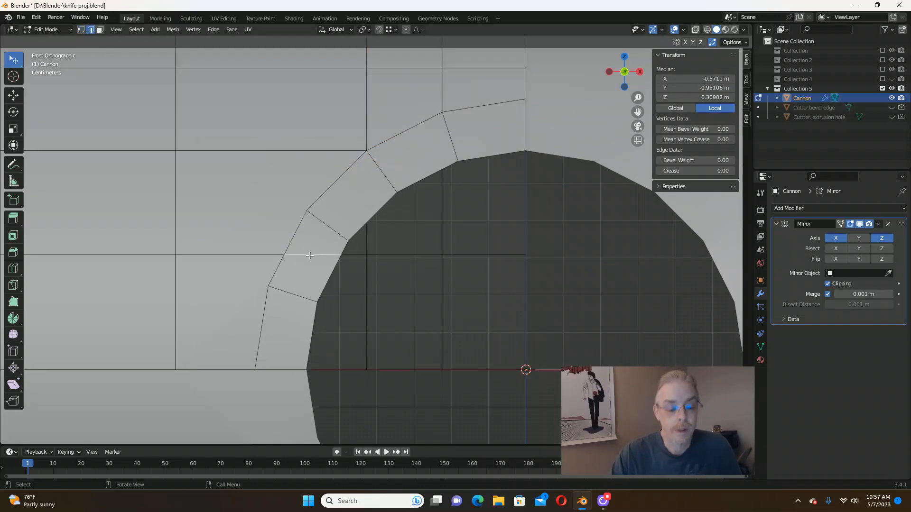
pyautogui.press('x')
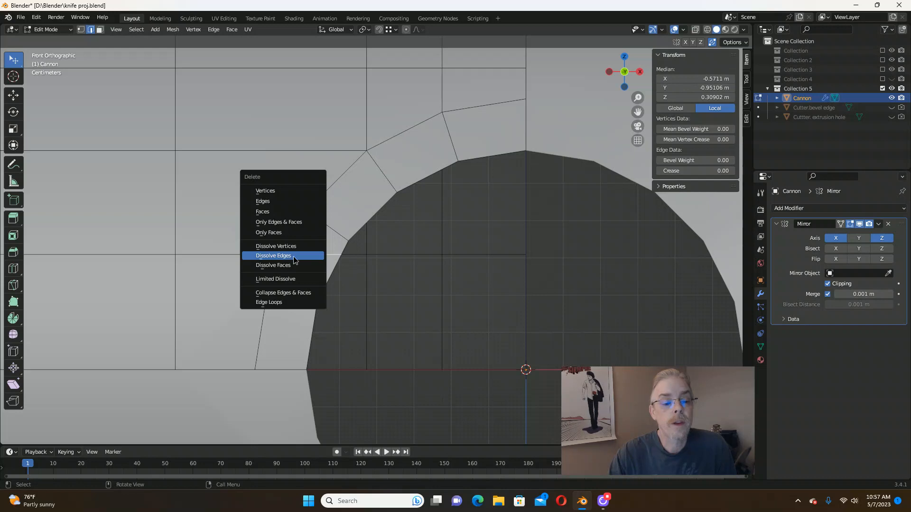
pyautogui.click(293, 256)
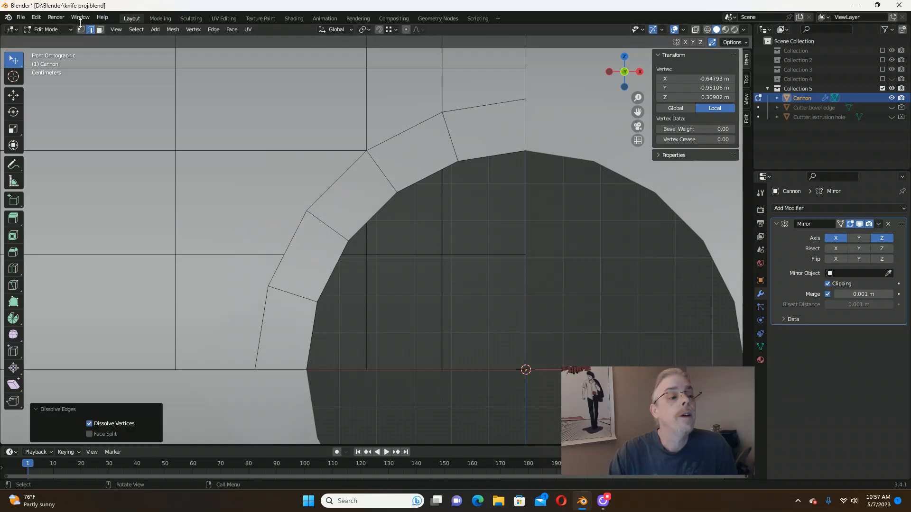
pyautogui.click(81, 29)
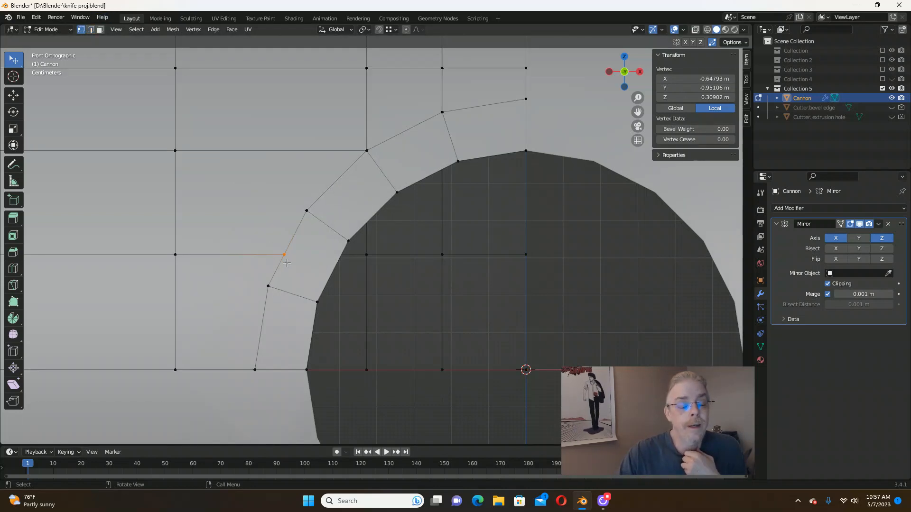
# Exclude Collection 5 from the view layer and include Collection 3 instead.
pyautogui.scroll(-3, 286, 262)
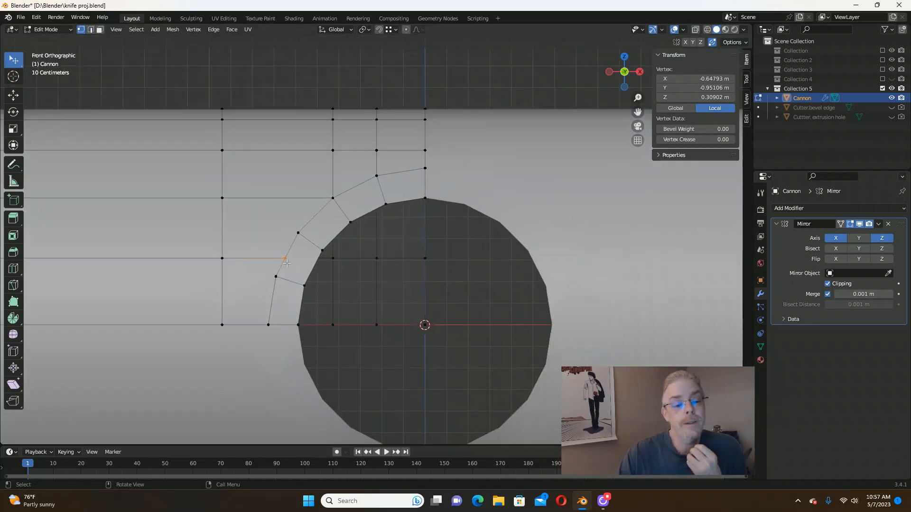
pyautogui.scroll(-4, 279, 266)
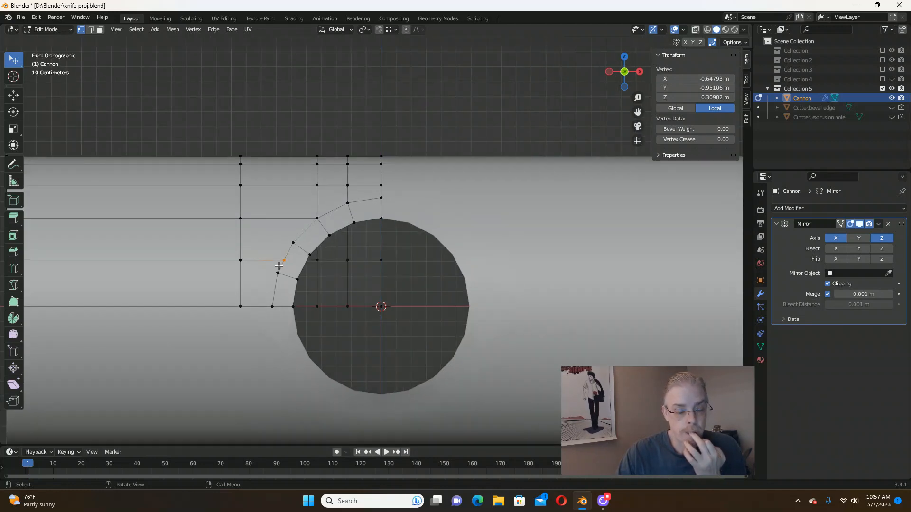
pyautogui.scroll(2, 283, 263)
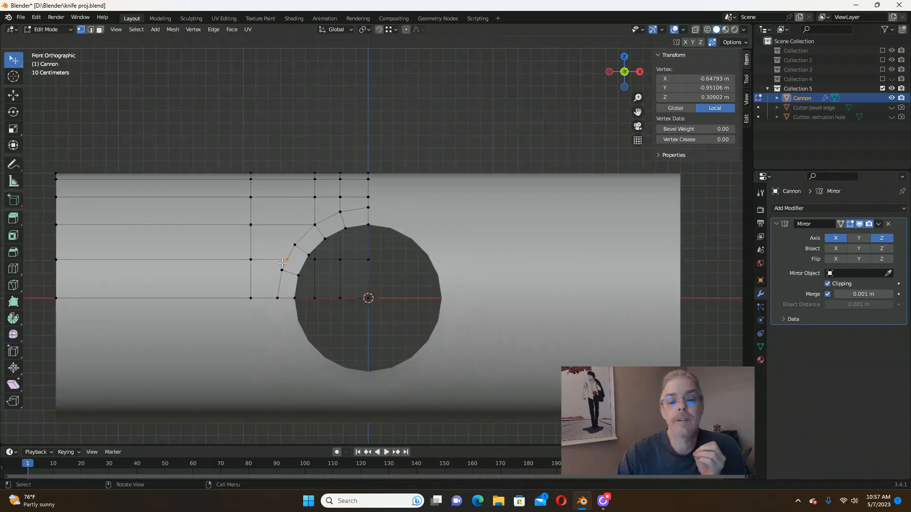
pyautogui.click(882, 88)
pyautogui.click(883, 69)
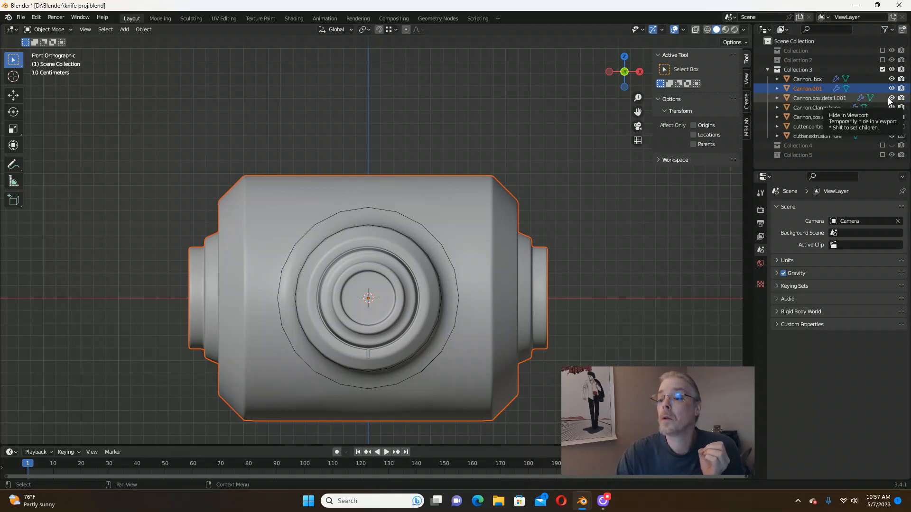
# Hide the two box details, the clamp band and both cutters, and open the Cannon.001 mesh in Edit Mode.
pyautogui.moveTo(892, 99); pyautogui.dragTo(892, 136)
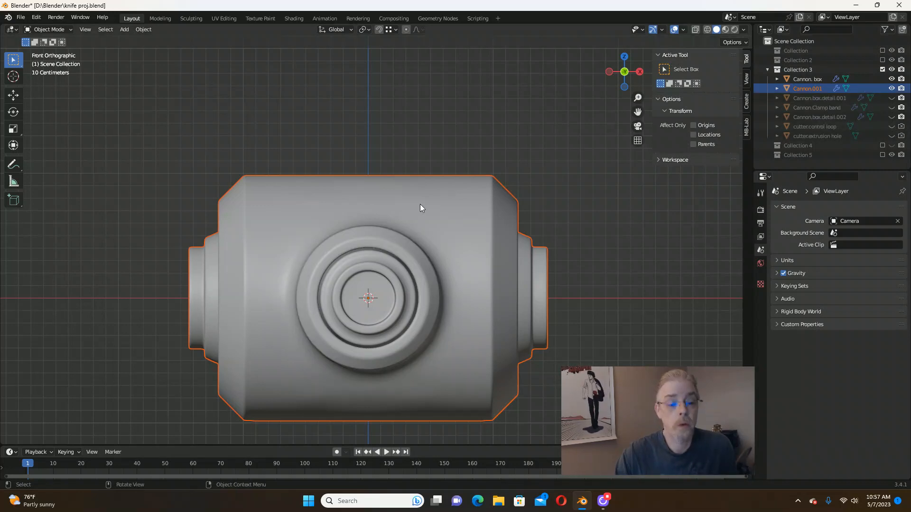
pyautogui.click(399, 210)
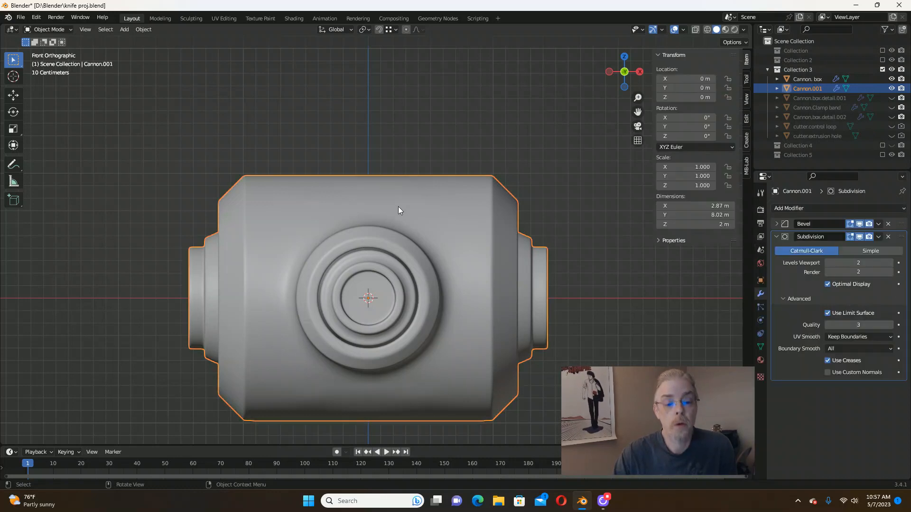
pyautogui.press('Tab')
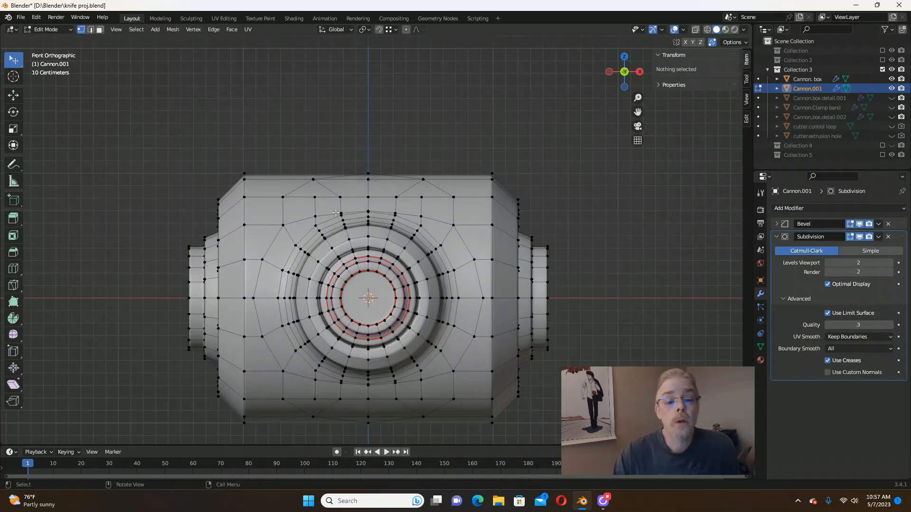
# Hide Cannon.001 while it is in Edit Mode and include Collection 5 in the view layer.
pyautogui.scroll(1, 336, 213)
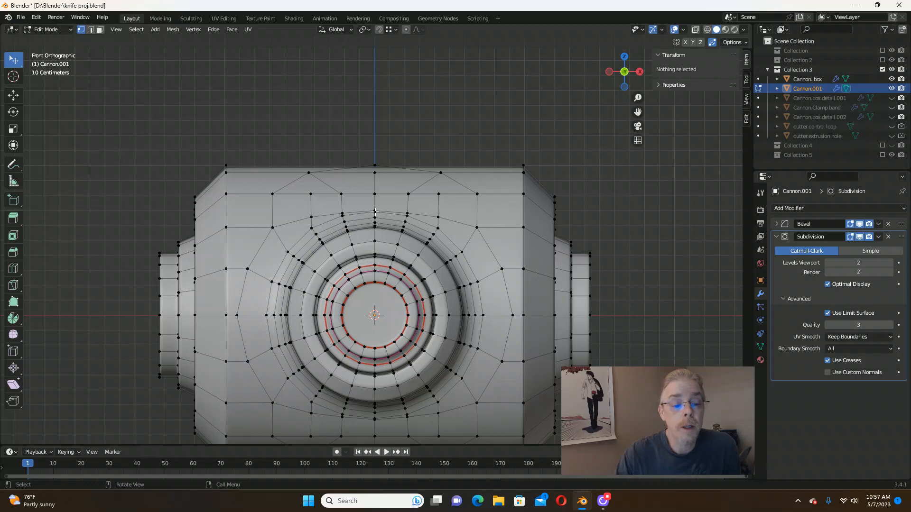
pyautogui.scroll(1, 254, 288)
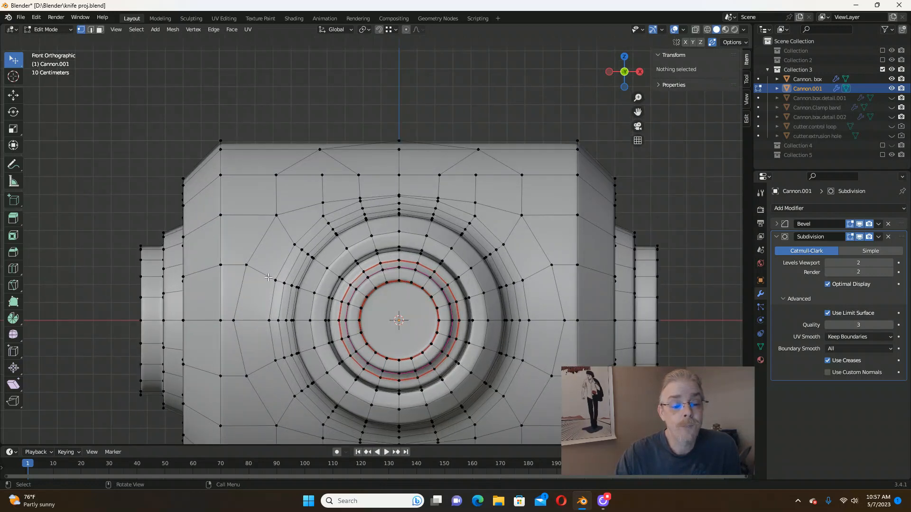
pyautogui.scroll(-2, 269, 277)
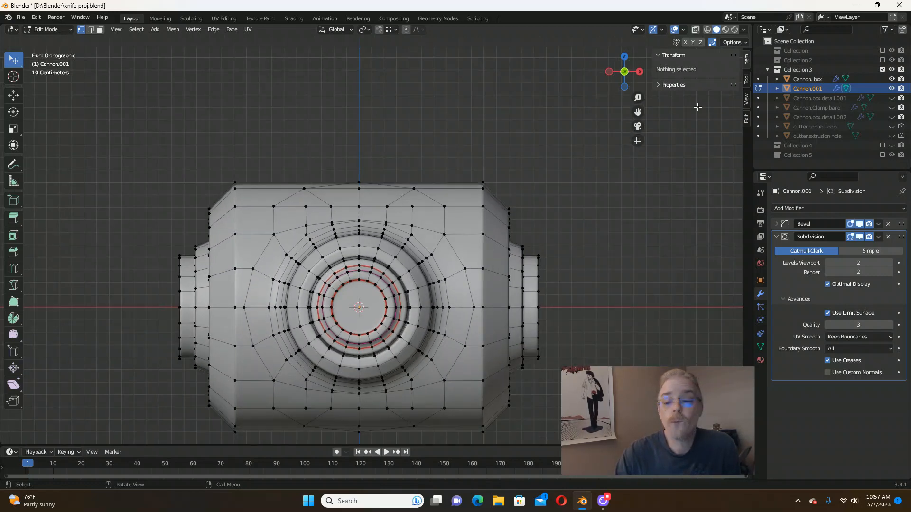
pyautogui.click(891, 89)
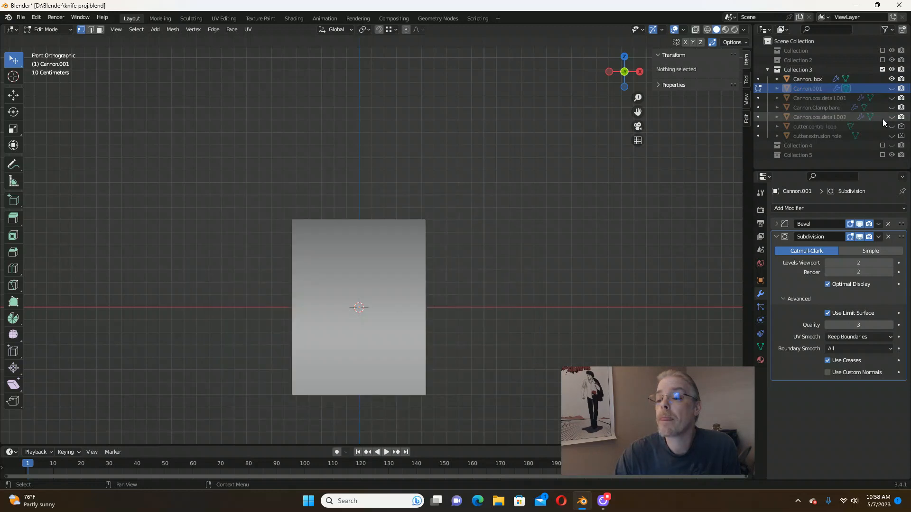
pyautogui.click(882, 155)
pyautogui.scroll(-1, 459, 189)
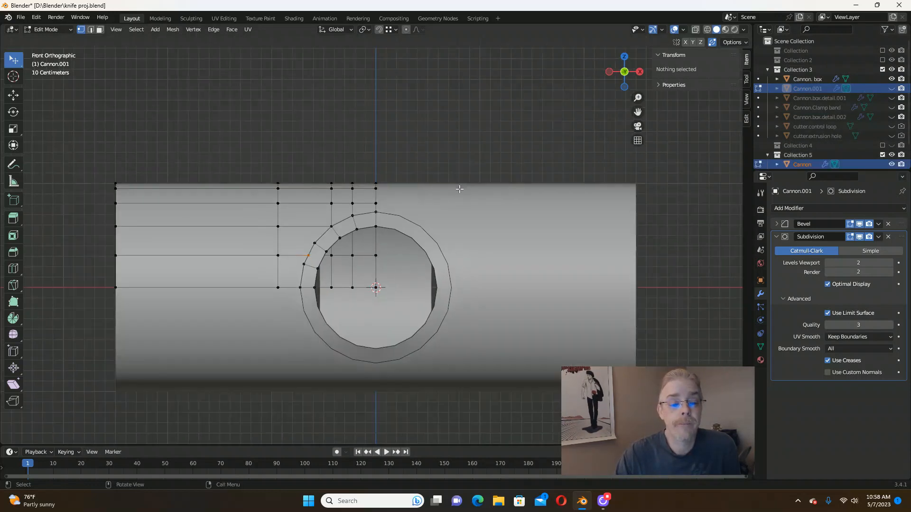
# Add a vertical loop cut in the column outside the upper-left bevel ring, slide factor 0, ending on the horizontal edge above the ring.
pyautogui.scroll(3, 335, 236)
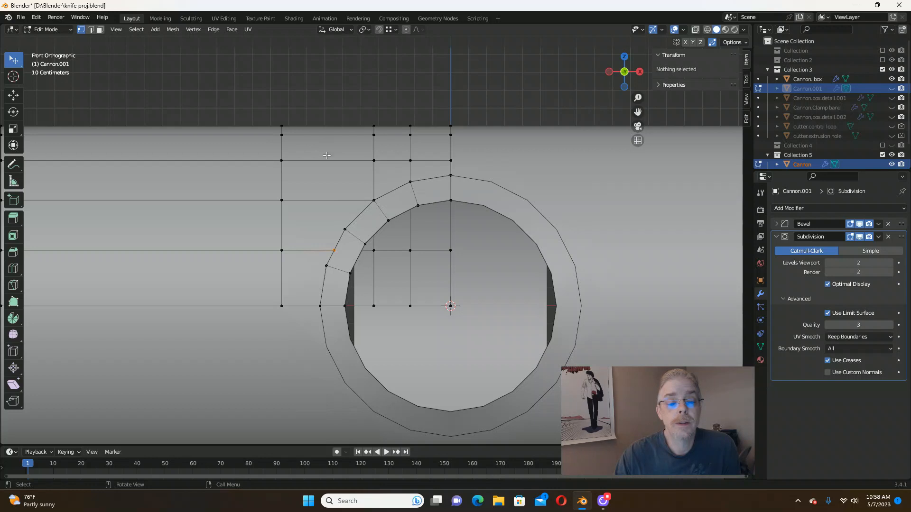
pyautogui.hotkey('ctrl', 'r')
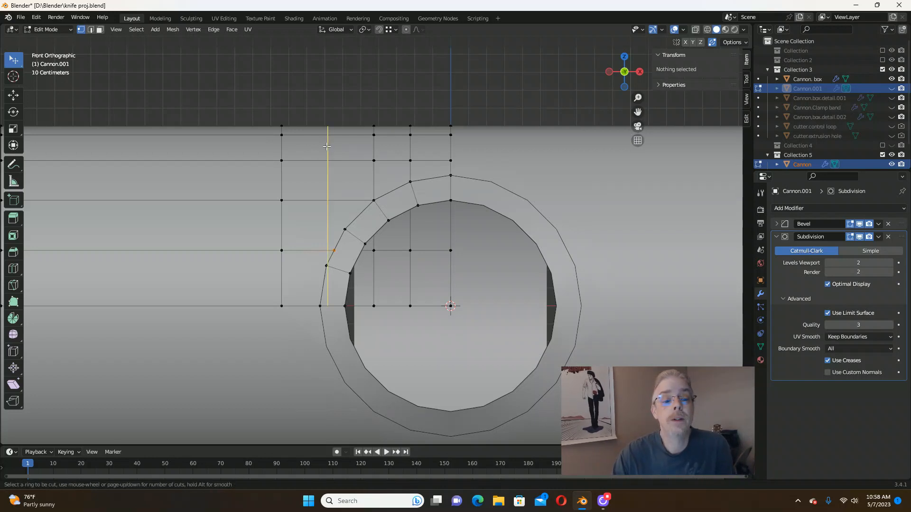
pyautogui.click(326, 146)
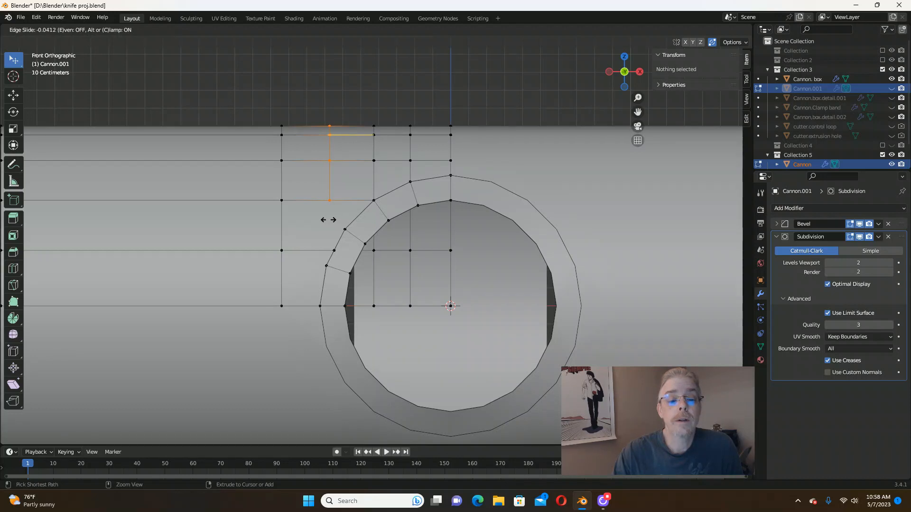
pyautogui.click(329, 220)
pyautogui.scroll(1, 331, 214)
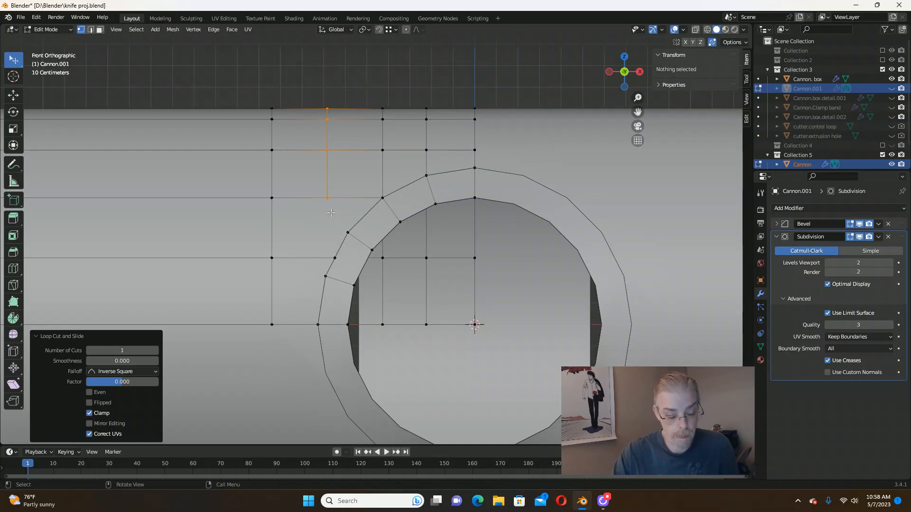
# Undo the vertical loop cut and the preceding collection visibility and mode changes.
pyautogui.hotkey('ctrl', 'z')
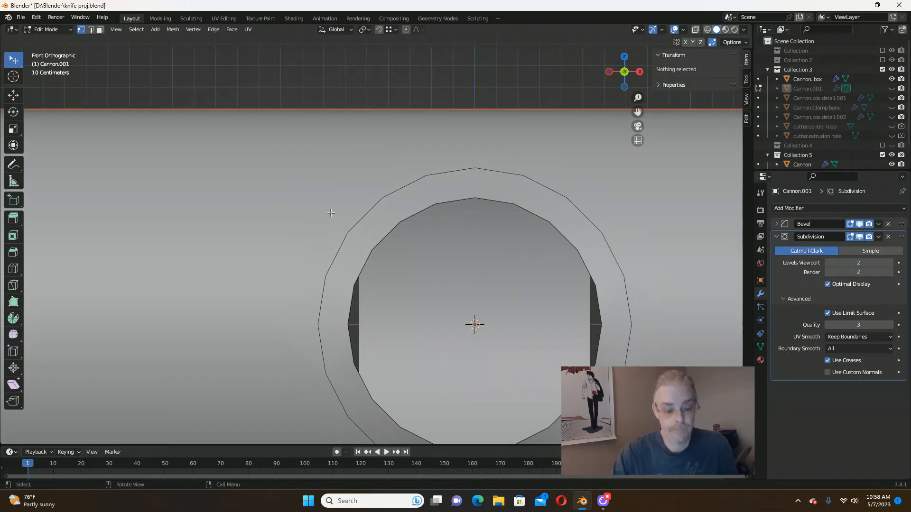
pyautogui.hotkey('ctrl', 'z')
pyautogui.scroll(-5, 343, 194)
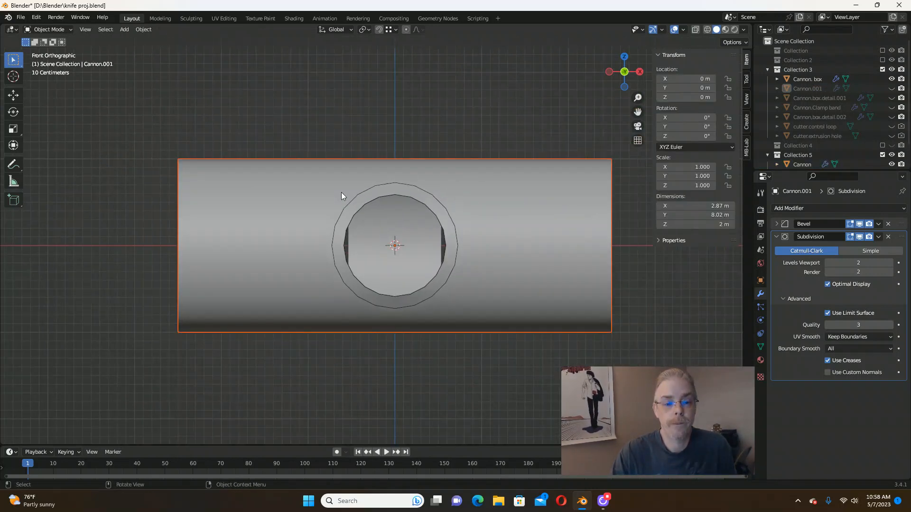
pyautogui.hotkey('ctrl', 'z')
pyautogui.hotkey('ctrl', 'z')
pyautogui.scroll(2, 341, 183)
pyautogui.scroll(1, 341, 182)
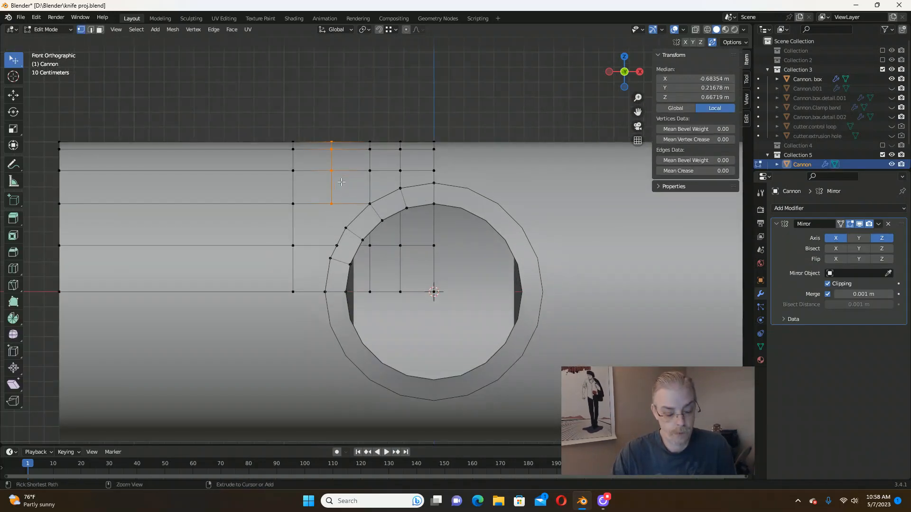
pyautogui.hotkey('ctrl', 'z')
pyautogui.hotkey('ctrl', 'z')
pyautogui.hotkey('ctrl', 'z')
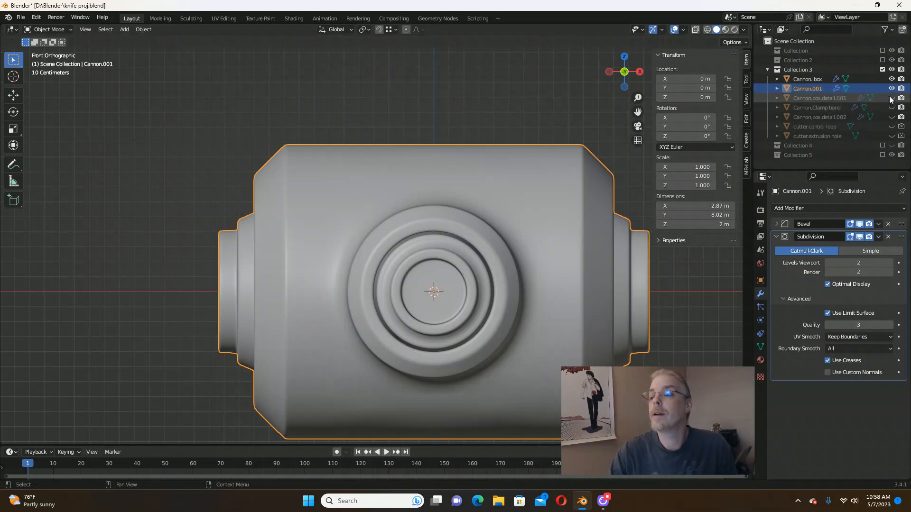
# Exclude Collection 3, include Collection 5, and open the Cannon mesh in Edit Mode.
pyautogui.click(882, 70)
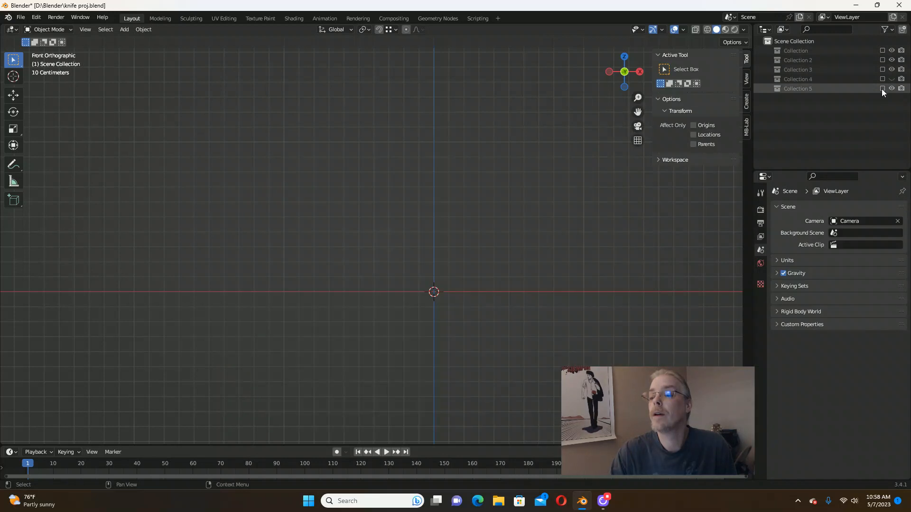
pyautogui.click(882, 88)
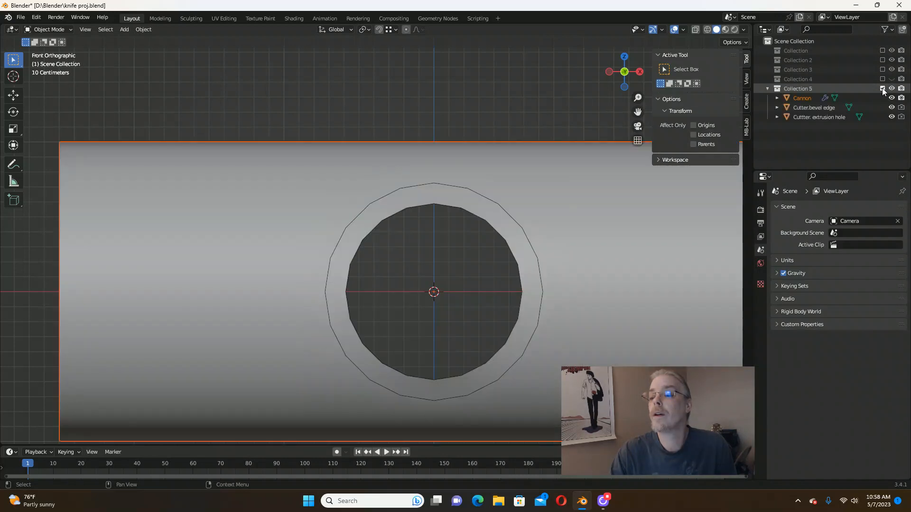
pyautogui.click(230, 221)
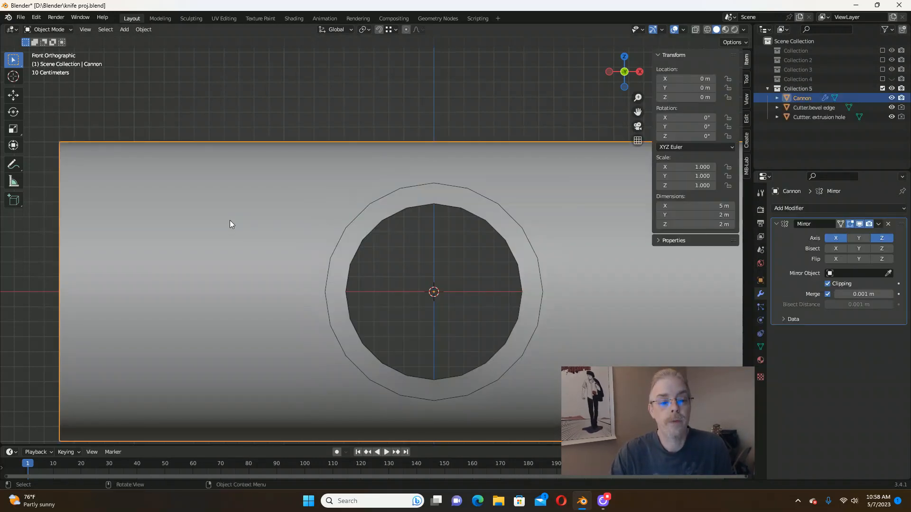
pyautogui.press('Tab')
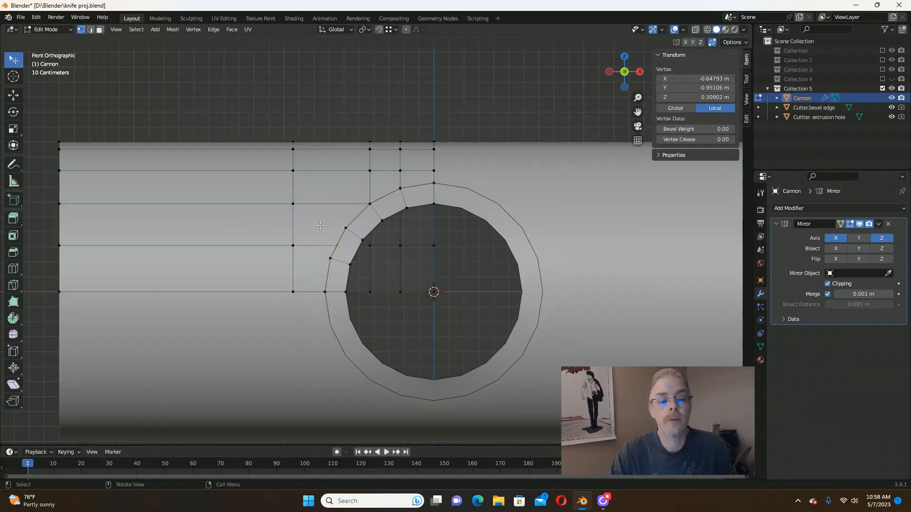
# Slide the stray vertex on the outer bevel ring down onto the next ring vertex with a factor of 1.000, then clear the selection.
pyautogui.hotkey('alt', 'a')
pyautogui.scroll(3, 338, 248)
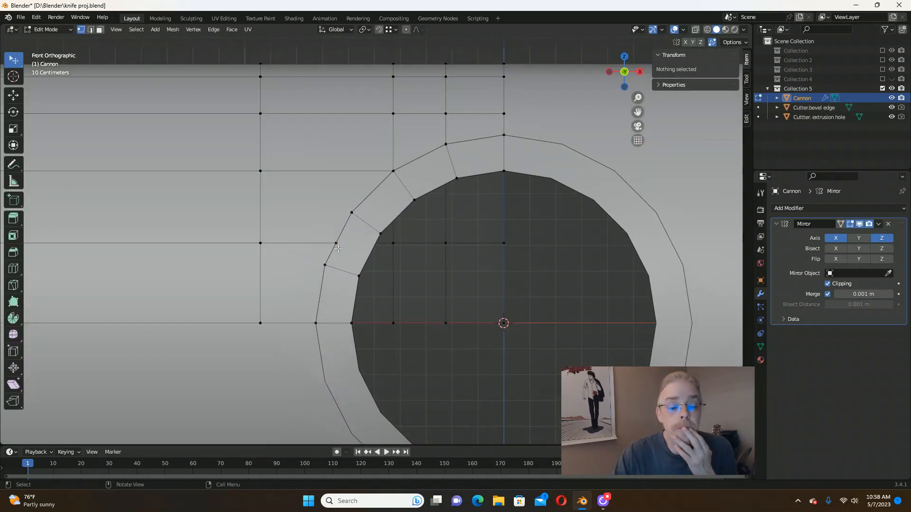
pyautogui.scroll(2, 338, 248)
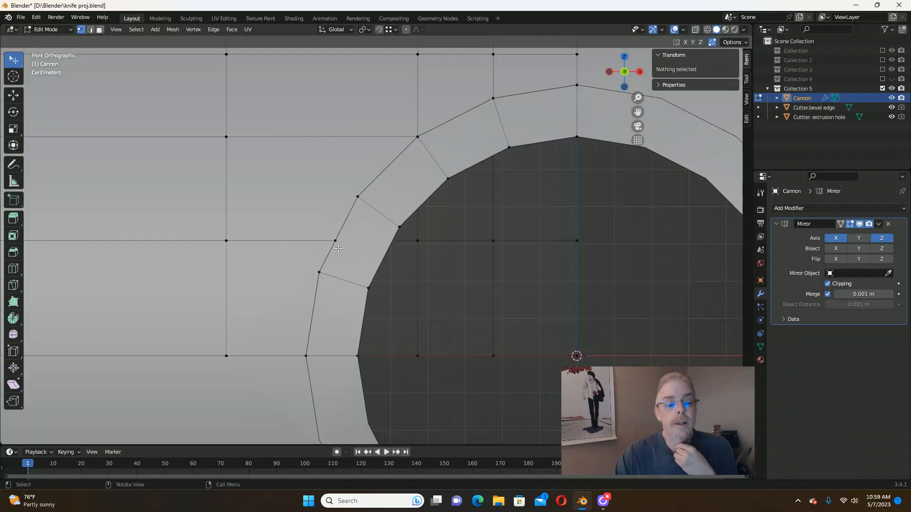
pyautogui.click(334, 243)
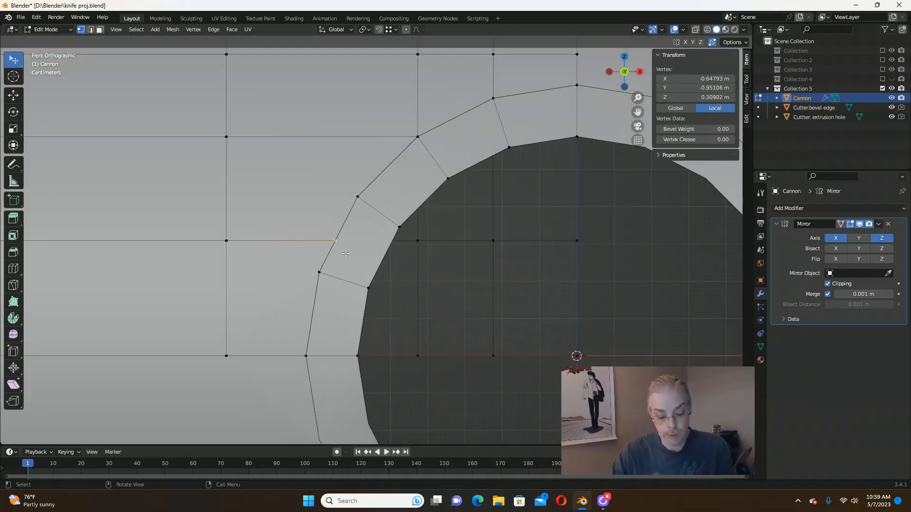
pyautogui.hotkey('shift', 'v')
pyautogui.click(321, 298)
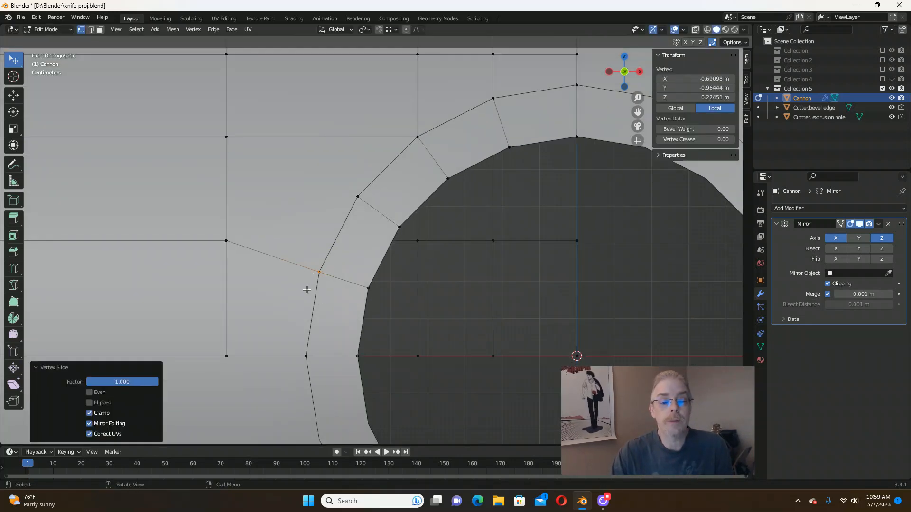
pyautogui.scroll(-2, 306, 289)
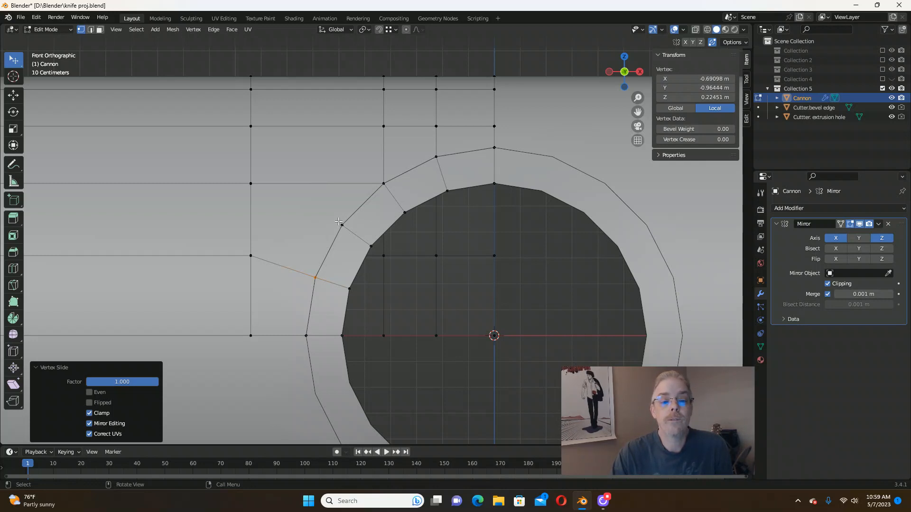
pyautogui.scroll(-3, 339, 221)
pyautogui.scroll(3, 339, 213)
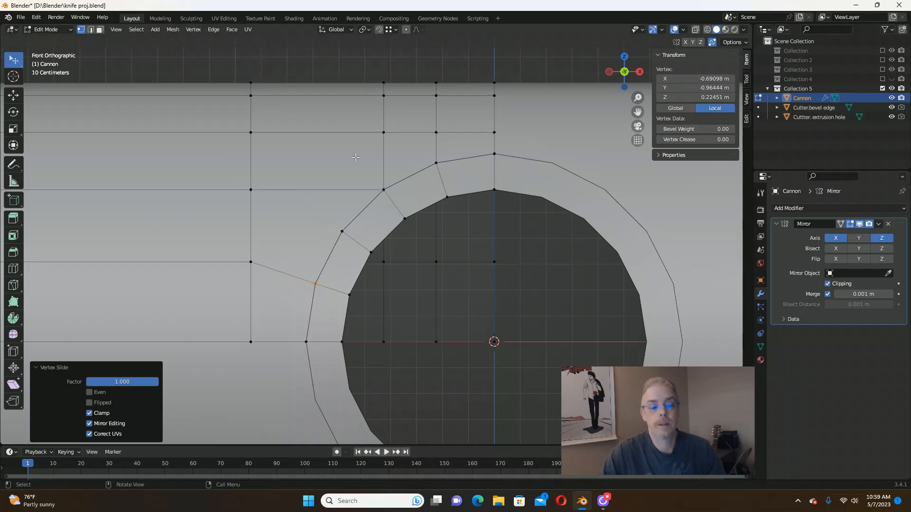
pyautogui.hotkey('alt', 'a')
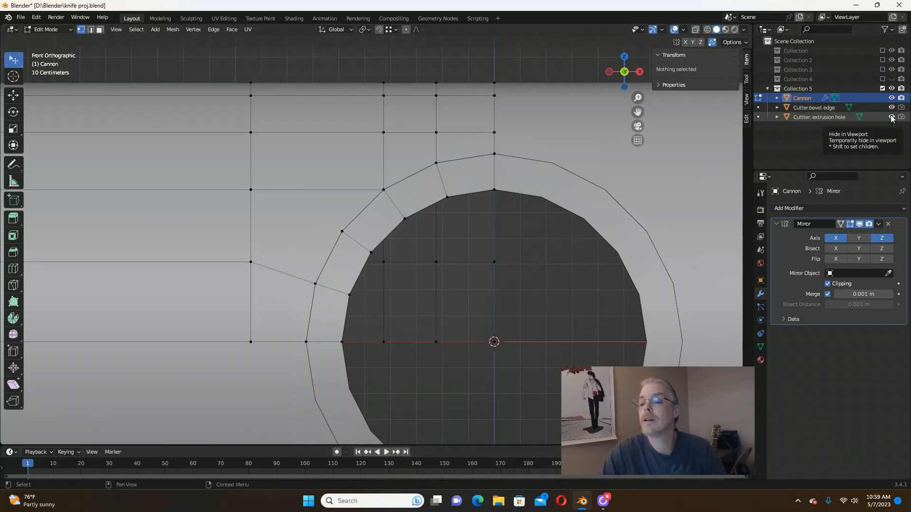
# Exclude Collection 5, include Collection 3, and open the Cannon.001 mesh in Edit Mode.
pyautogui.click(882, 88)
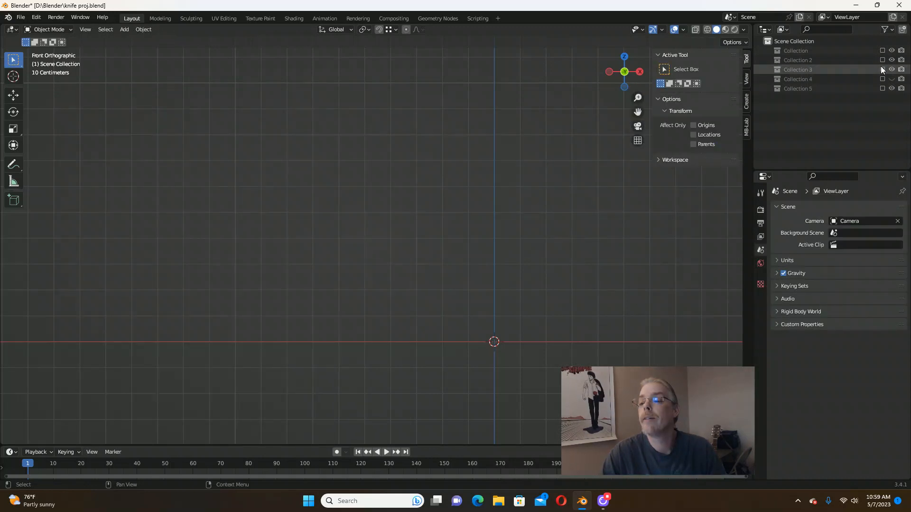
pyautogui.click(882, 70)
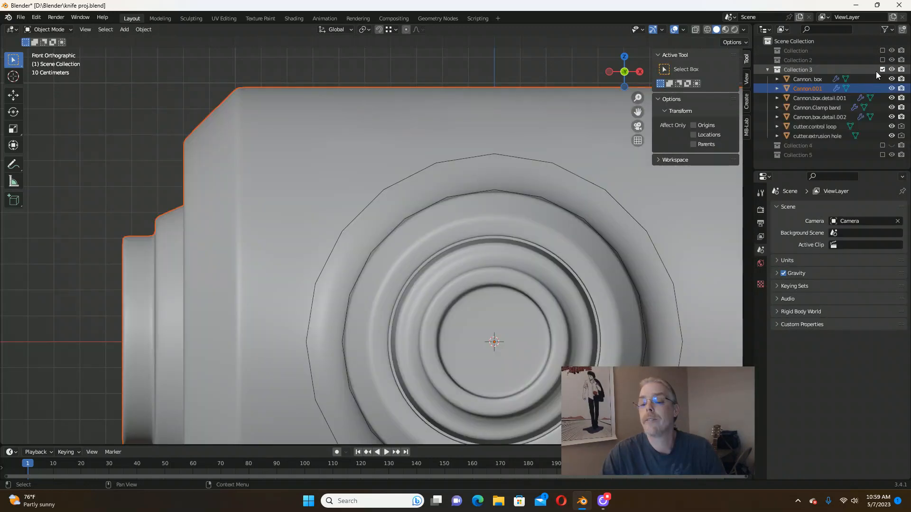
pyautogui.click(256, 121)
pyautogui.press('Tab')
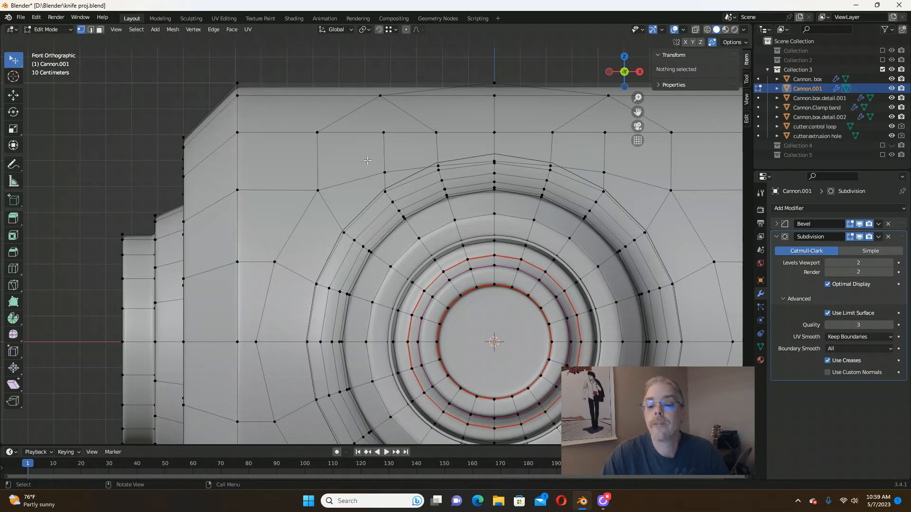
# Hide both cutters, the two box details, the clamp band and the Cannon. box object.
pyautogui.scroll(-2, 367, 161)
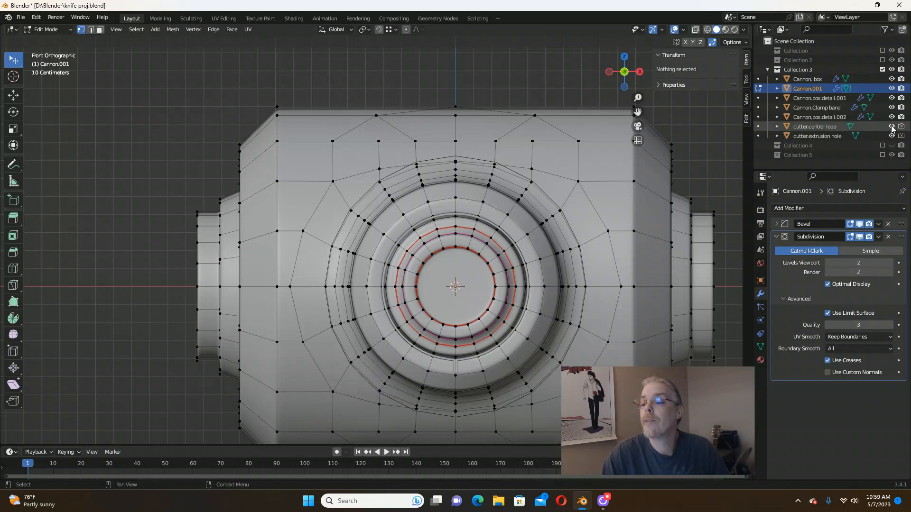
pyautogui.moveTo(892, 127); pyautogui.dragTo(892, 136)
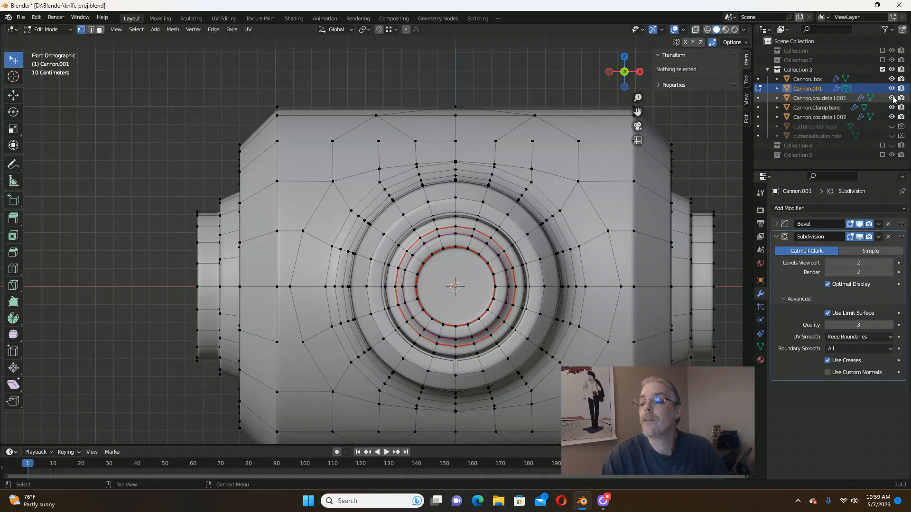
pyautogui.moveTo(893, 98); pyautogui.dragTo(893, 118)
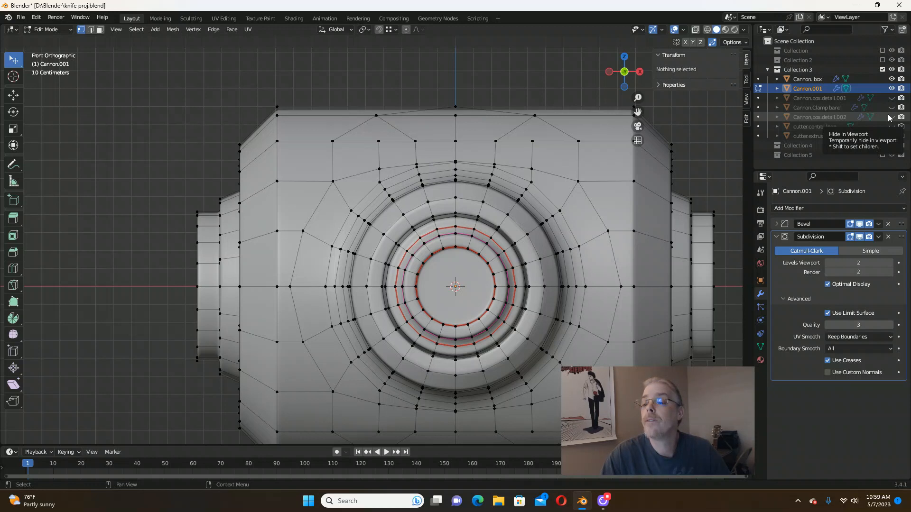
pyautogui.click(892, 79)
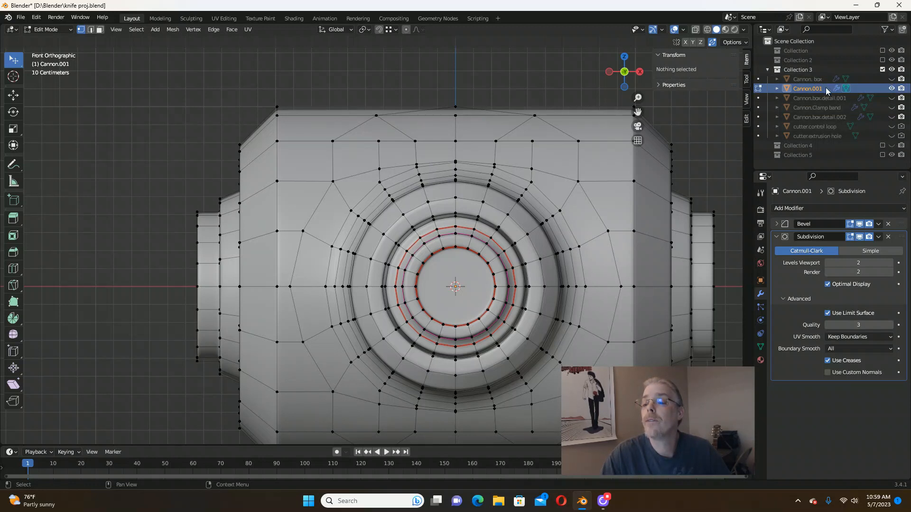
# Examine the finished mesh's edge flow from an angle and in front view, return to Object Mode, and deselect Cannon.001.
pyautogui.moveTo(329, 190); pyautogui.dragTo(402, 204, button='middle')
pyautogui.scroll(1, 388, 216)
pyautogui.press('KP_1')
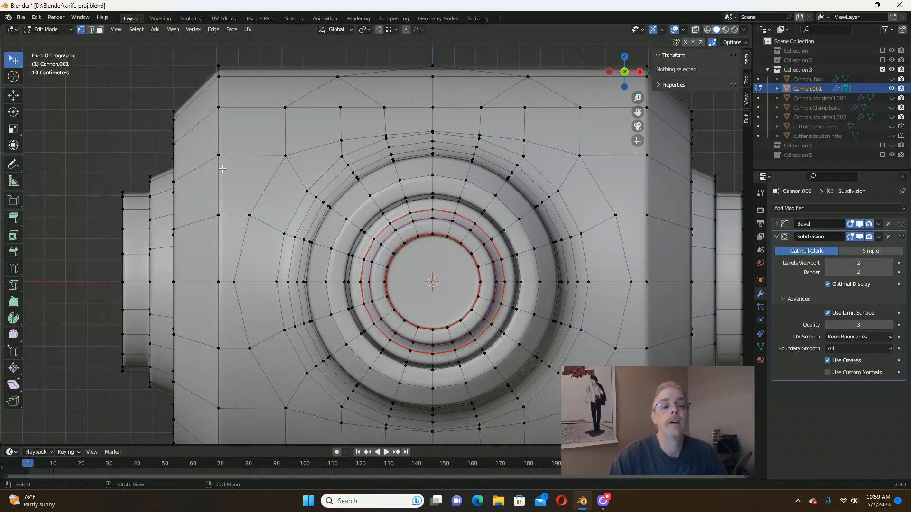
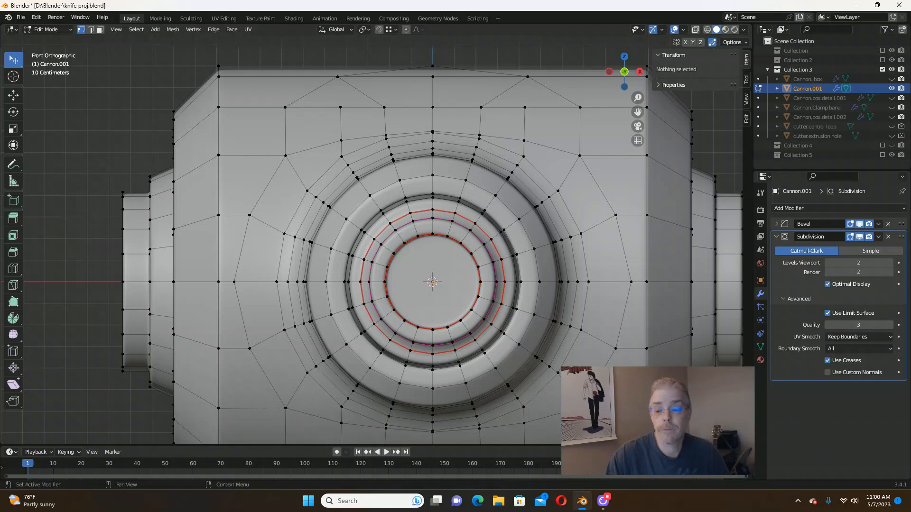
pyautogui.press('Tab')
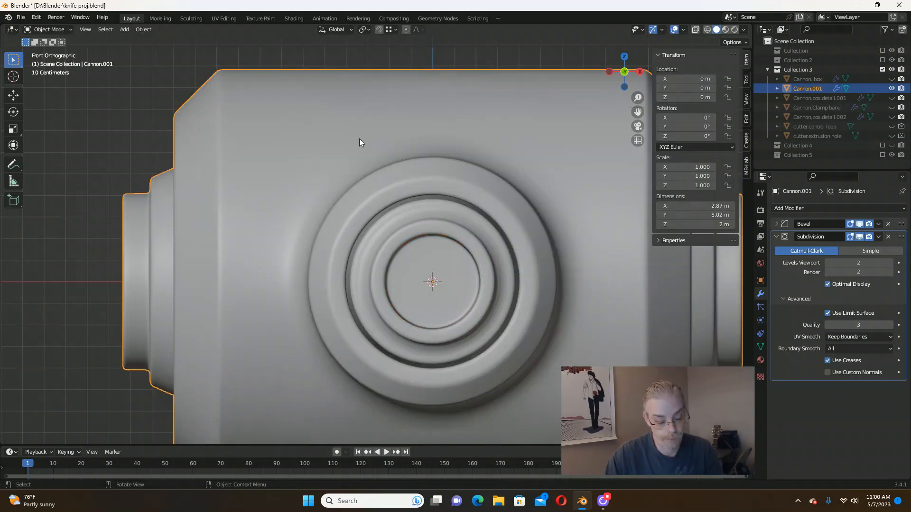
pyautogui.hotkey('alt', 'a')
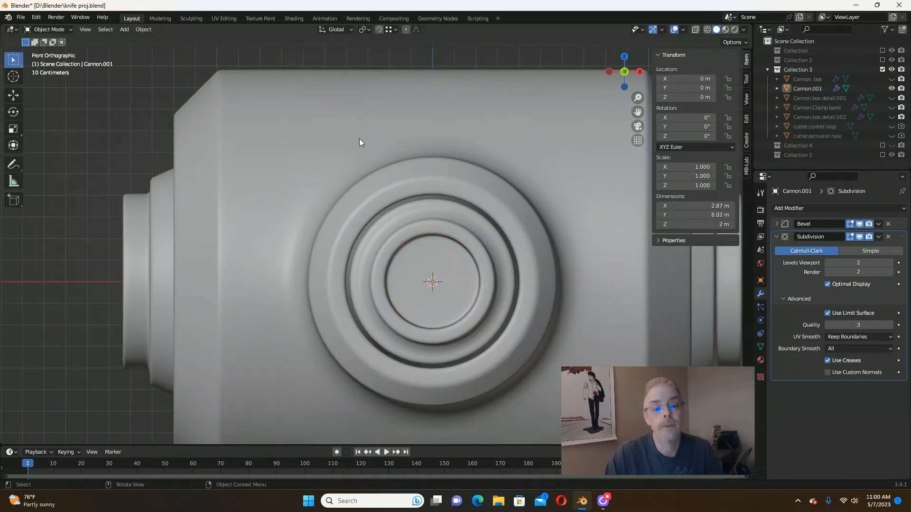
# Include Collection 5, exclude Collection 3, and open the Cannon mesh in Edit Mode.
pyautogui.click(881, 155)
pyautogui.click(882, 69)
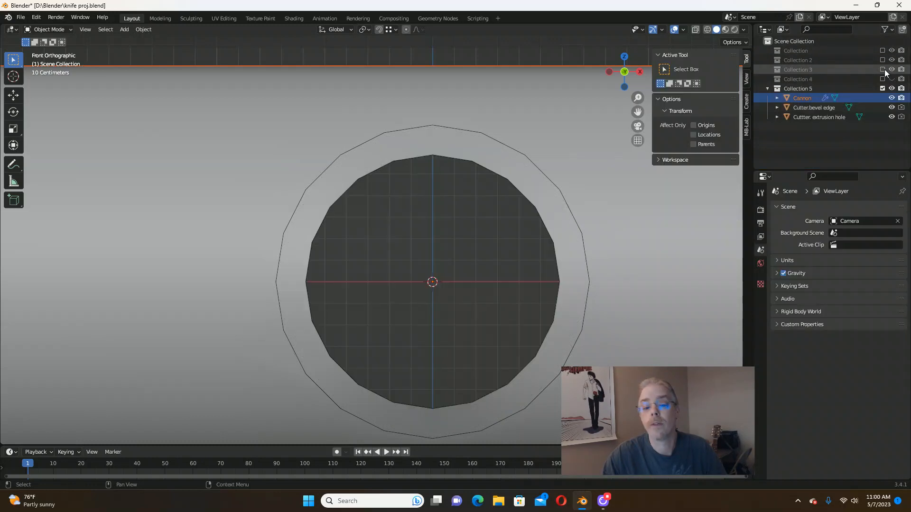
pyautogui.scroll(-5, 374, 153)
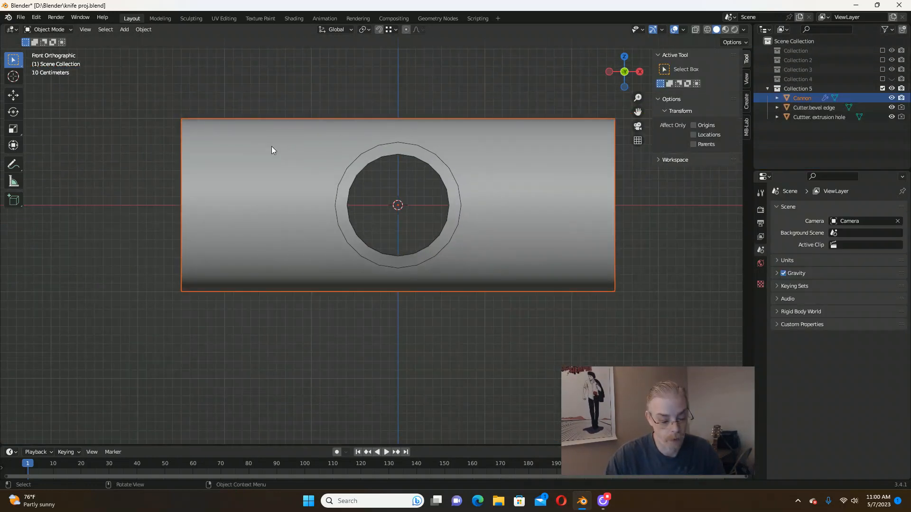
pyautogui.press('Tab')
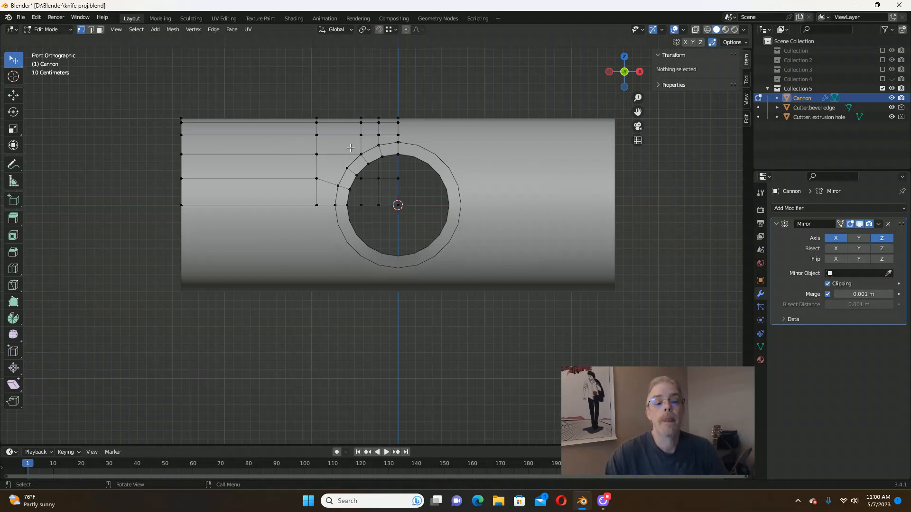
# Examine the quarter mesh's edge flow around the hole, then return to Object Mode and view the whole cylinder at an angle.
pyautogui.scroll(3, 350, 148)
pyautogui.scroll(1, 359, 151)
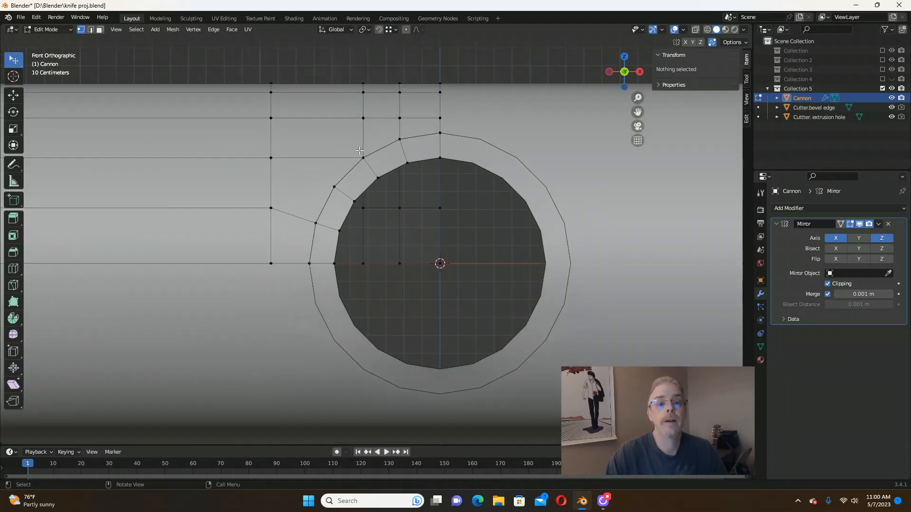
pyautogui.scroll(2, 359, 149)
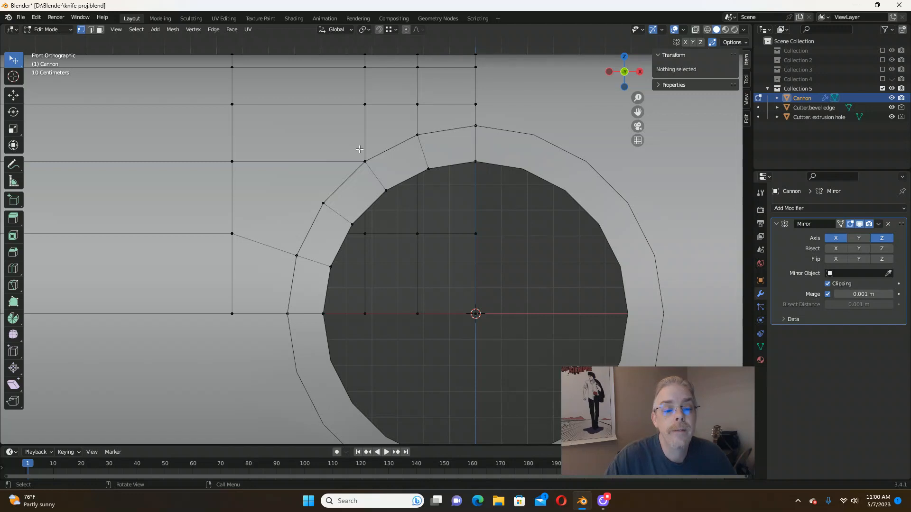
pyautogui.scroll(-2, 359, 149)
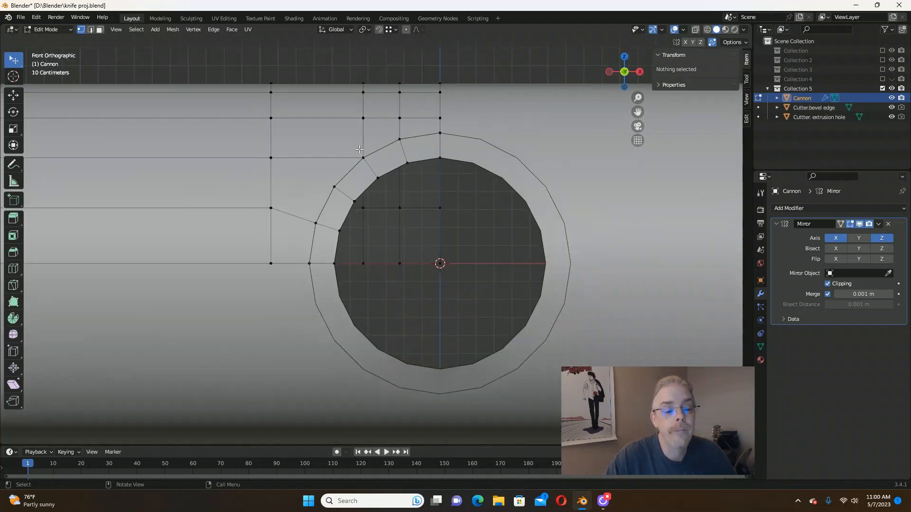
pyautogui.press('Tab')
pyautogui.moveTo(360, 149)
pyautogui.mouseDown(button='middle')
pyautogui.moveTo(346, 155)
pyautogui.moveTo(363, 158)
pyautogui.mouseUp(button='middle')
pyautogui.scroll(-4, 363, 157)
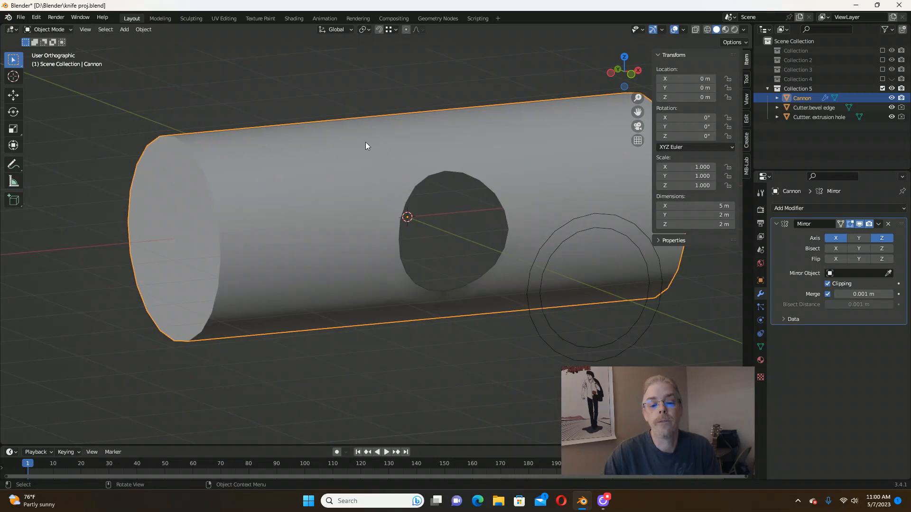
# Preview the cylinder's shading around the hole with MatCap lighting, then restore Studio lighting.
pyautogui.click(744, 29)
pyautogui.click(733, 97)
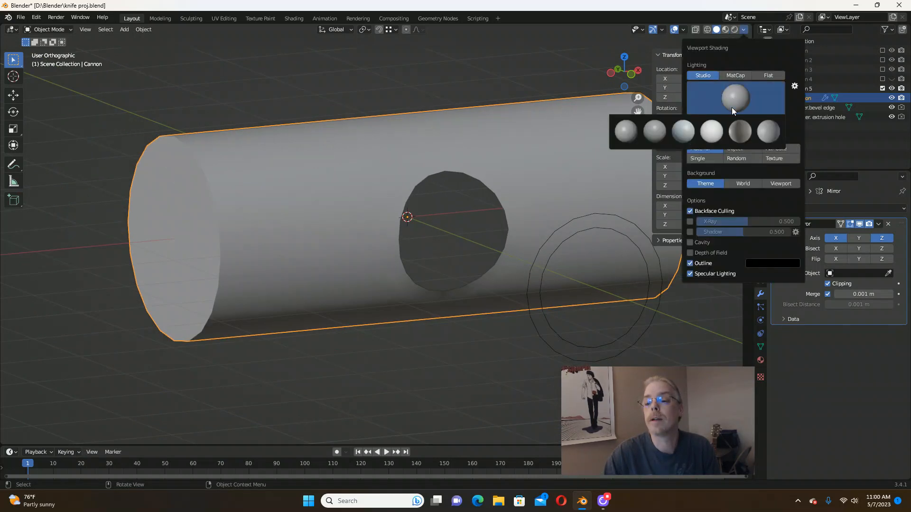
pyautogui.click(734, 75)
pyautogui.moveTo(462, 173)
pyautogui.mouseDown(button='middle')
pyautogui.moveTo(469, 152)
pyautogui.moveTo(425, 177)
pyautogui.moveTo(373, 227)
pyautogui.moveTo(415, 215)
pyautogui.moveTo(402, 234)
pyautogui.moveTo(383, 235)
pyautogui.moveTo(389, 227)
pyautogui.mouseUp(button='middle')
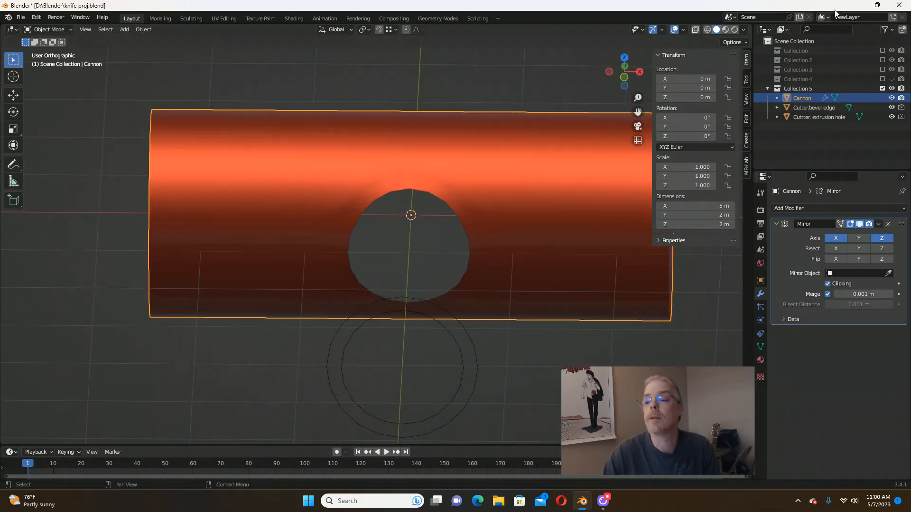
pyautogui.click(745, 30)
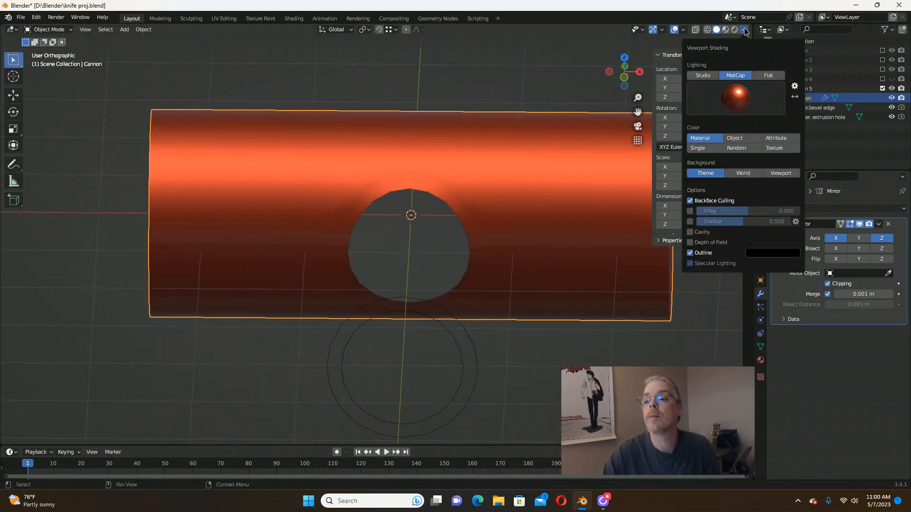
pyautogui.click(708, 79)
# In Edit Mode on Cannon, add a single loop cut with factor 0.000 between the two vertical edge columns just left of the hole.
pyautogui.press('Tab')
pyautogui.scroll(3, 342, 218)
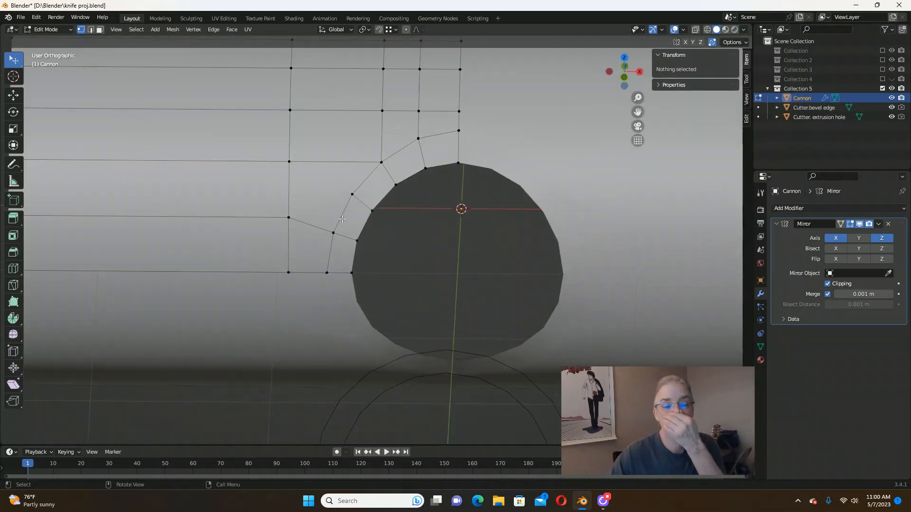
pyautogui.scroll(-2, 343, 219)
pyautogui.keyDown('shift'); pyautogui.moveTo(324, 176); pyautogui.dragTo(329, 188, button='middle'); pyautogui.keyUp('shift')
pyautogui.scroll(2, 329, 188)
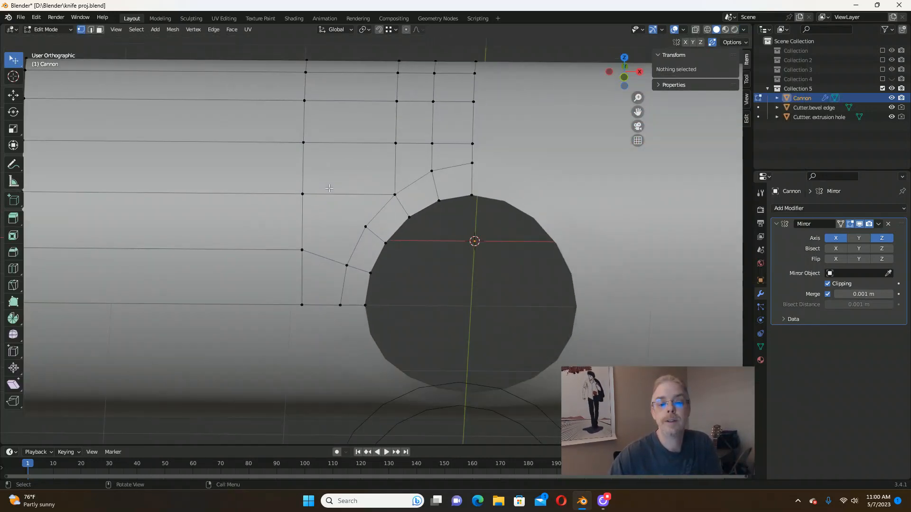
pyautogui.scroll(1, 328, 188)
pyautogui.scroll(-2, 341, 125)
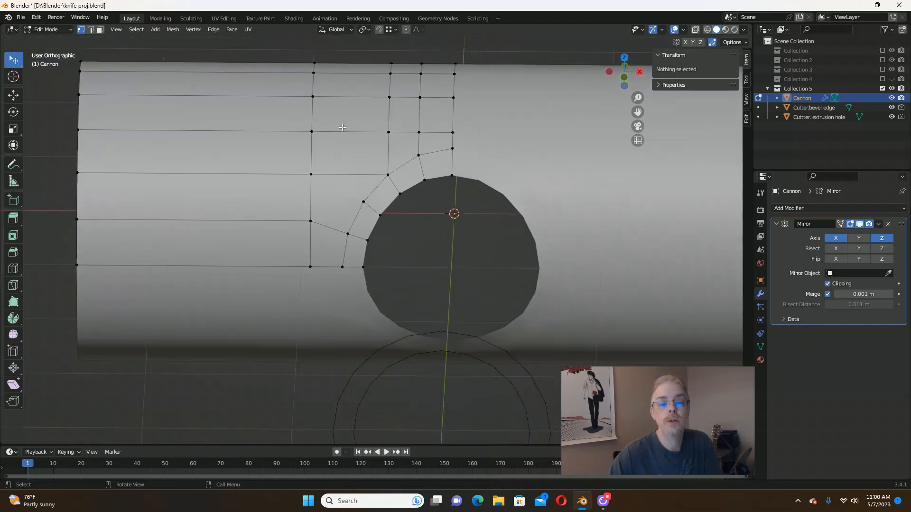
pyautogui.scroll(-2, 342, 122)
pyautogui.scroll(2, 289, 101)
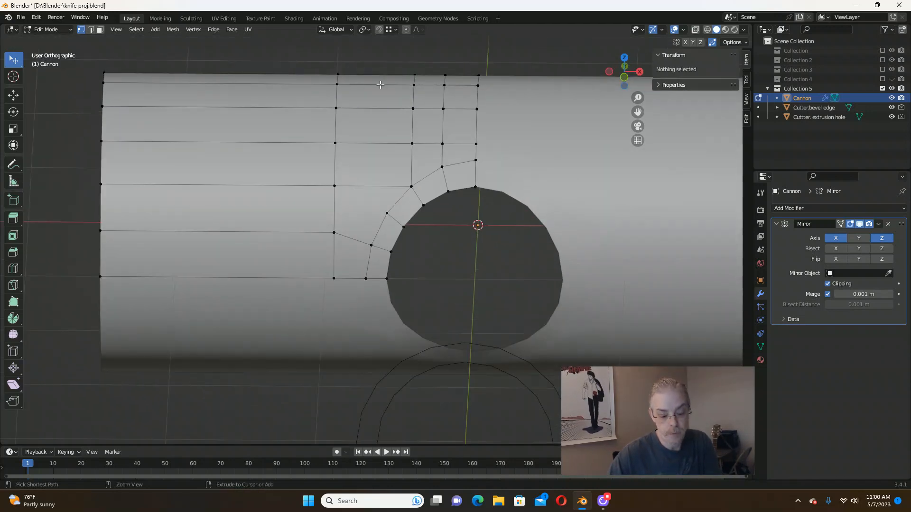
pyautogui.hotkey('ctrl', 'r')
pyautogui.click(374, 79)
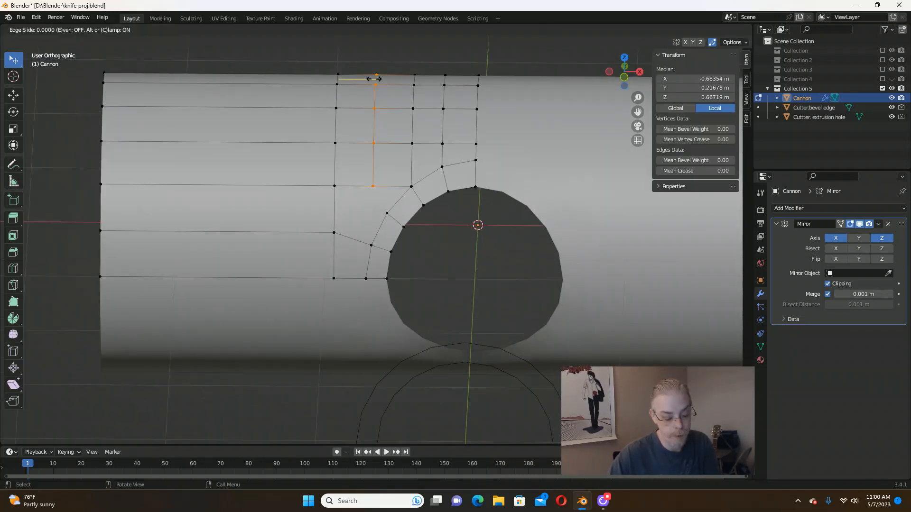
pyautogui.click(374, 79)
# Connect the new loop cut's lowest vertex to the nearest unconnected outer bevel ring vertex with an edge.
pyautogui.scroll(3, 374, 188)
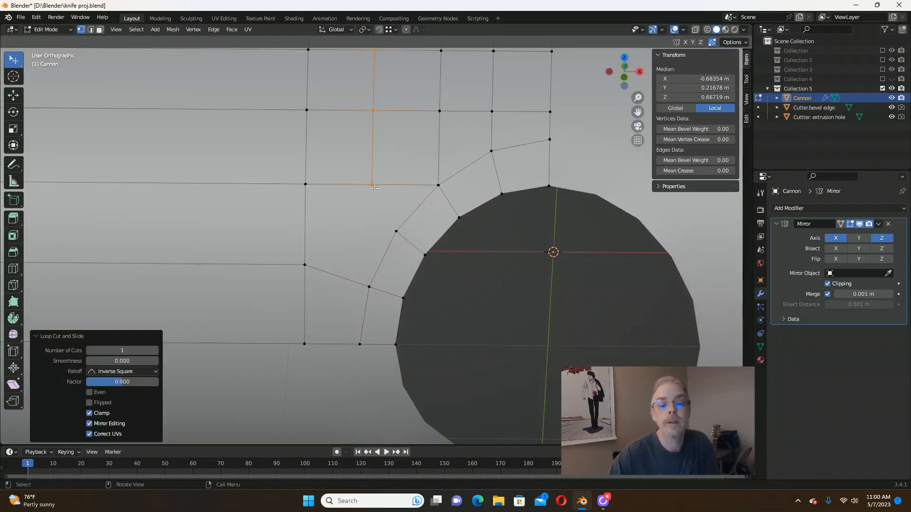
pyautogui.click(373, 187)
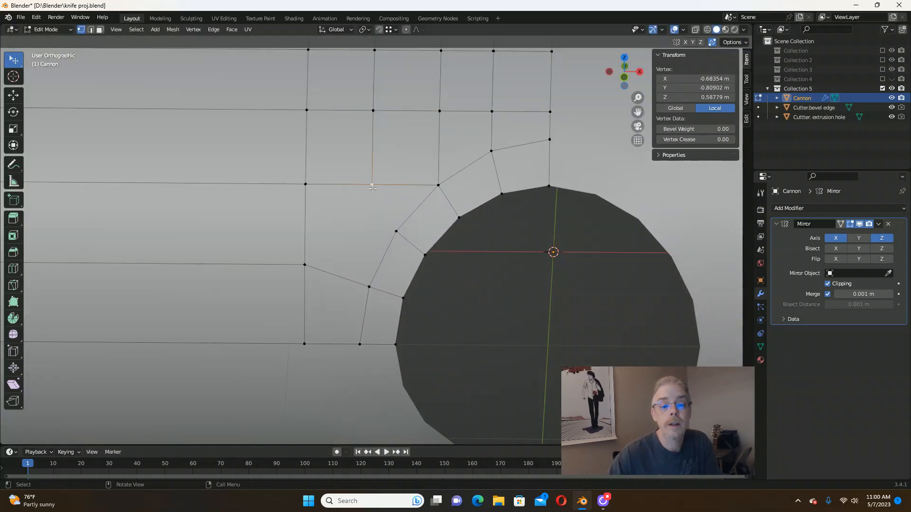
pyautogui.keyDown('shift'); pyautogui.click(393, 228); pyautogui.keyUp('shift')
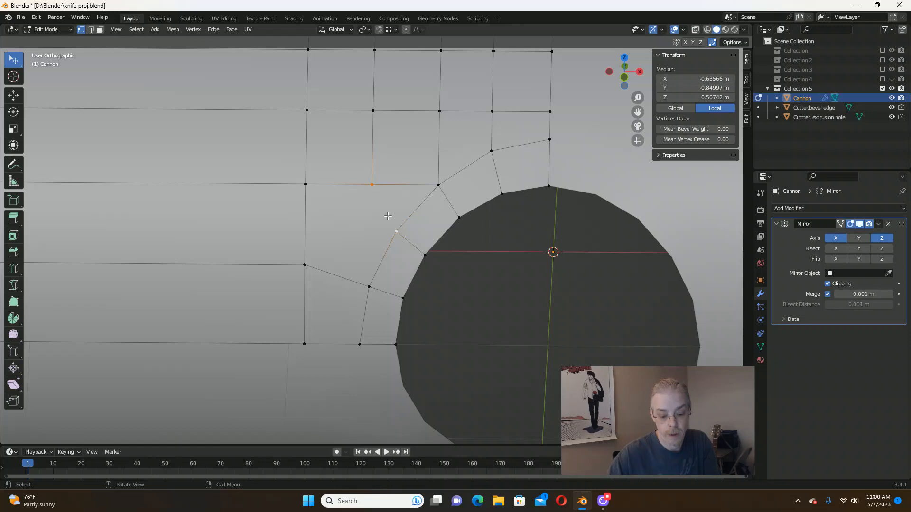
pyautogui.press('j')
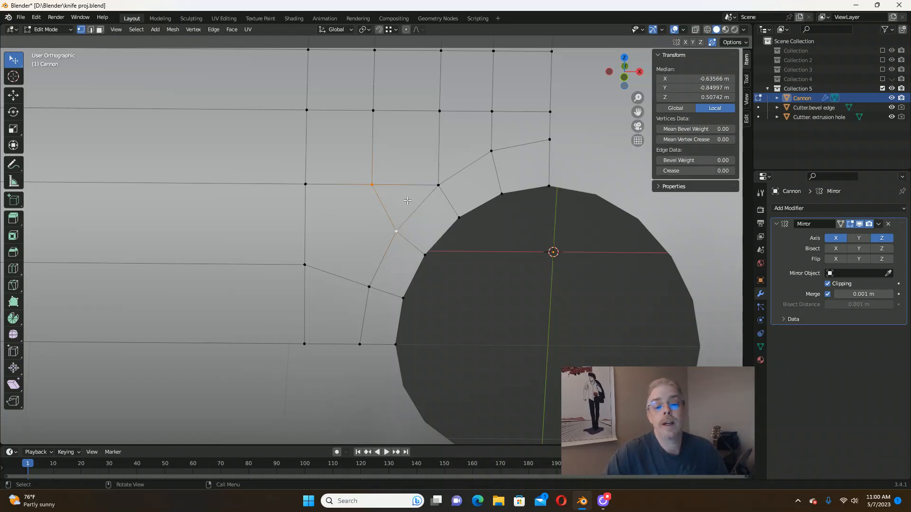
# Connect the pole vertex left of the bevel ring diagonally to the new loop cut's lowest vertex, then clear the selection.
pyautogui.moveTo(406, 200)
pyautogui.mouseDown(button='middle')
pyautogui.moveTo(420, 188)
pyautogui.moveTo(400, 199)
pyautogui.mouseUp(button='middle')
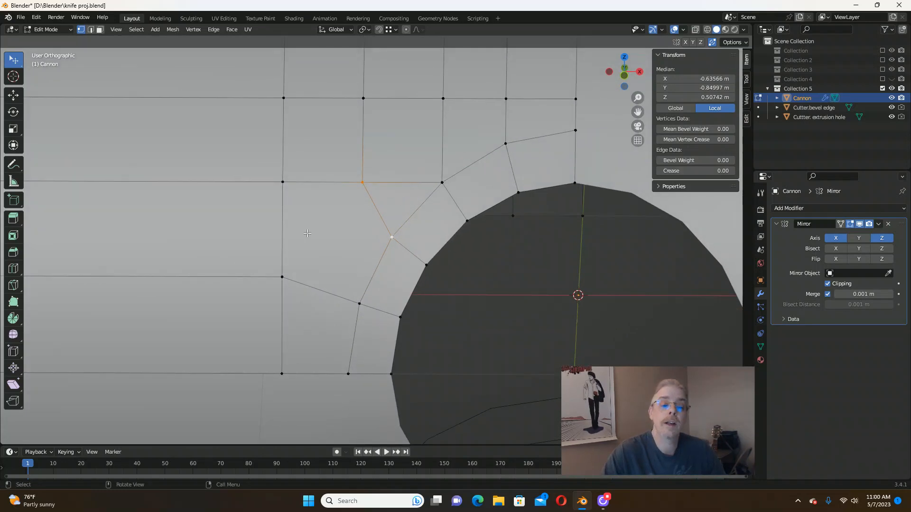
pyautogui.scroll(-3, 339, 226)
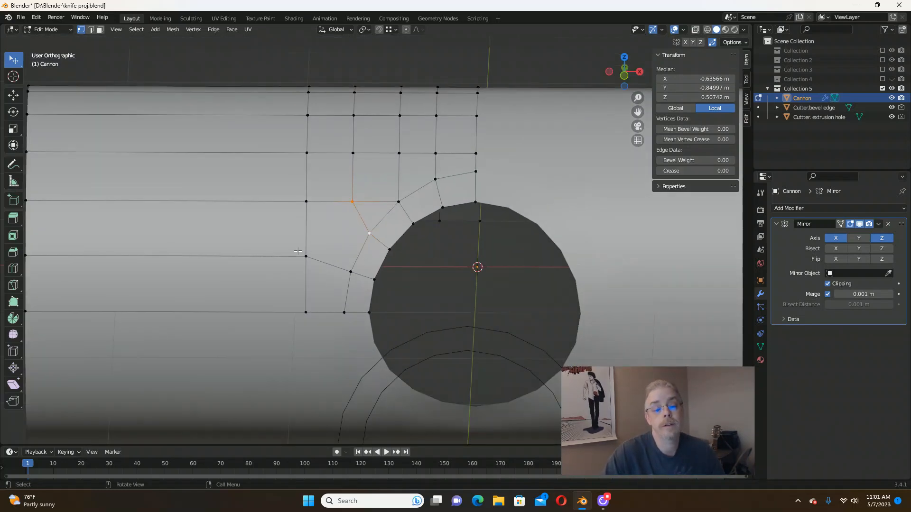
pyautogui.scroll(1, 297, 249)
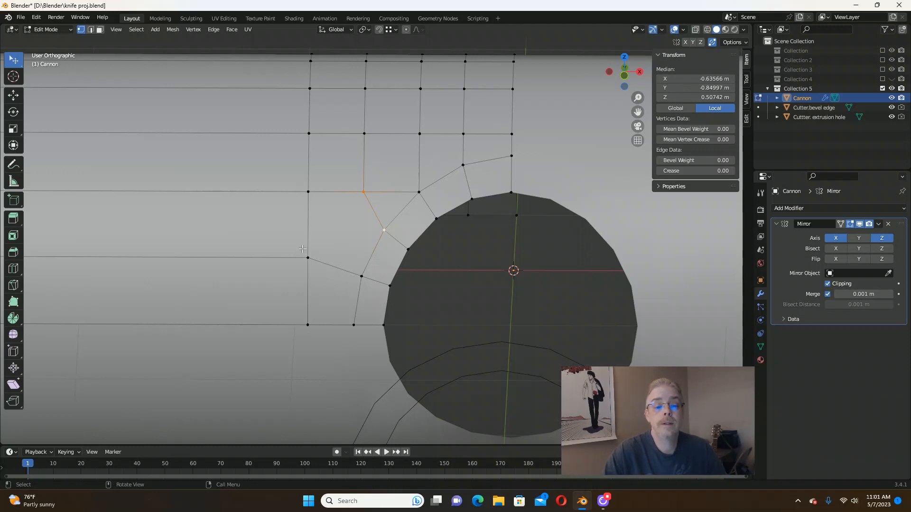
pyautogui.click(311, 254)
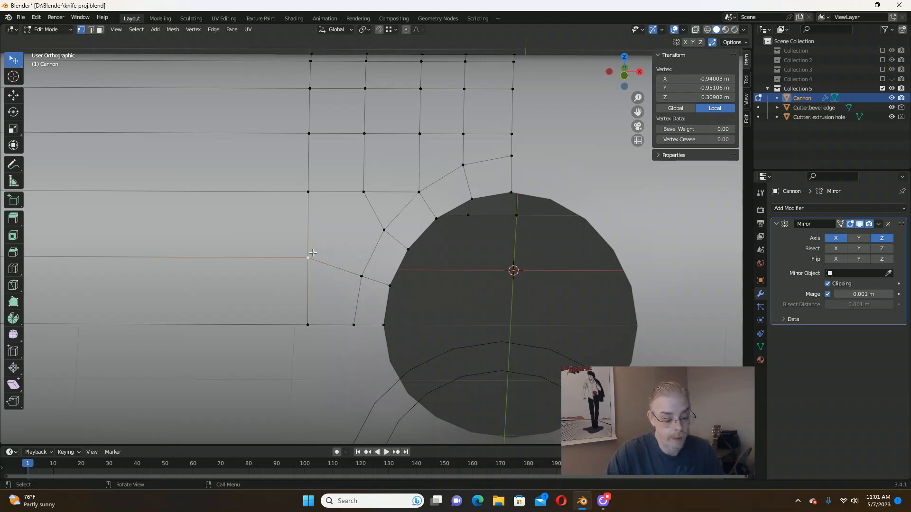
pyautogui.keyDown('shift'); pyautogui.click(362, 194); pyautogui.keyUp('shift')
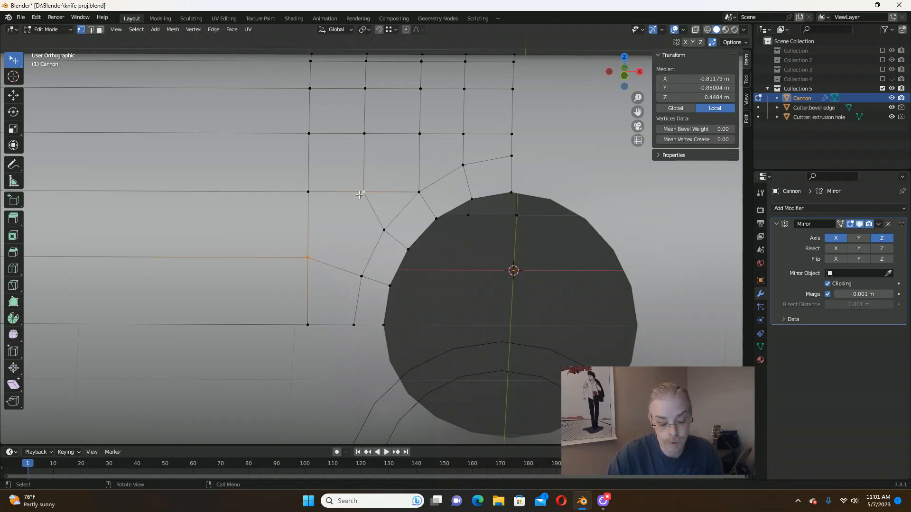
pyautogui.press('j')
pyautogui.scroll(1, 365, 190)
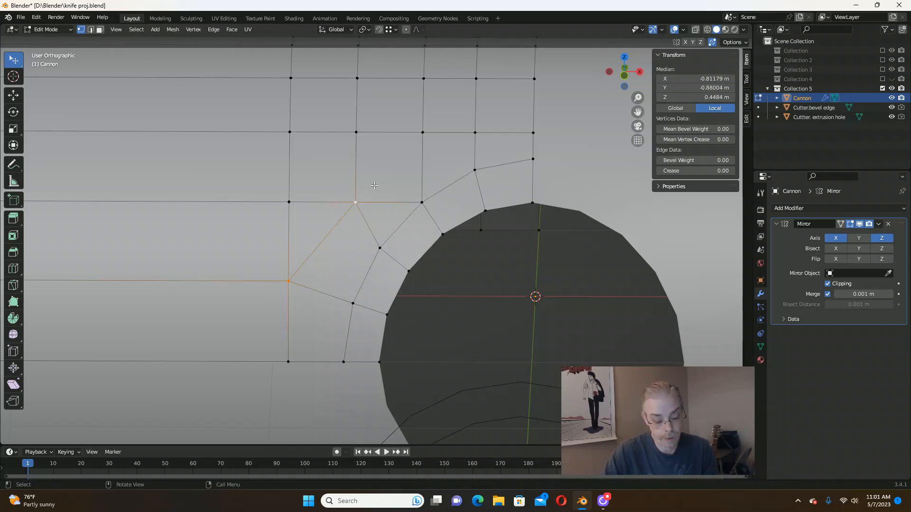
pyautogui.hotkey('alt', 'a')
# In front view, knife-cut from the new loop's lowest vertex across the next two vertical edges to the mirror centre line, just above the outer ring.
pyautogui.press('KP_1')
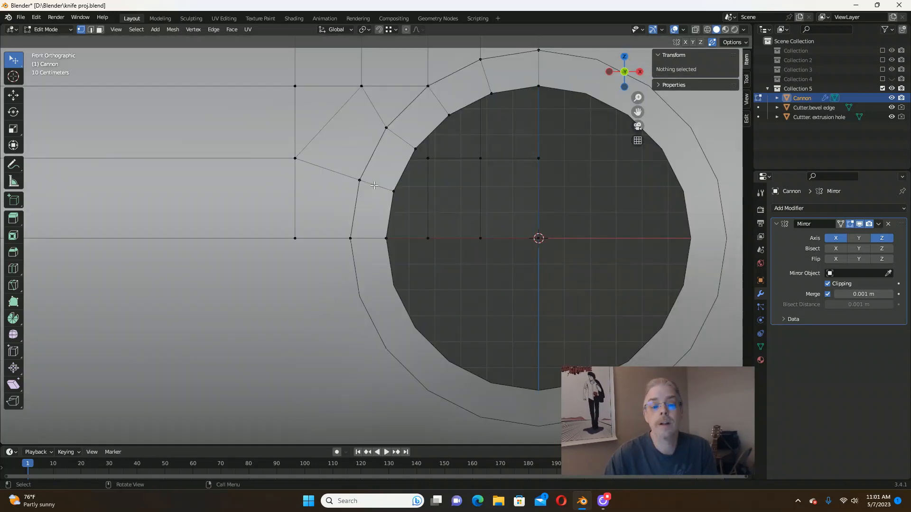
pyautogui.scroll(-8, 375, 185)
pyautogui.scroll(7, 356, 198)
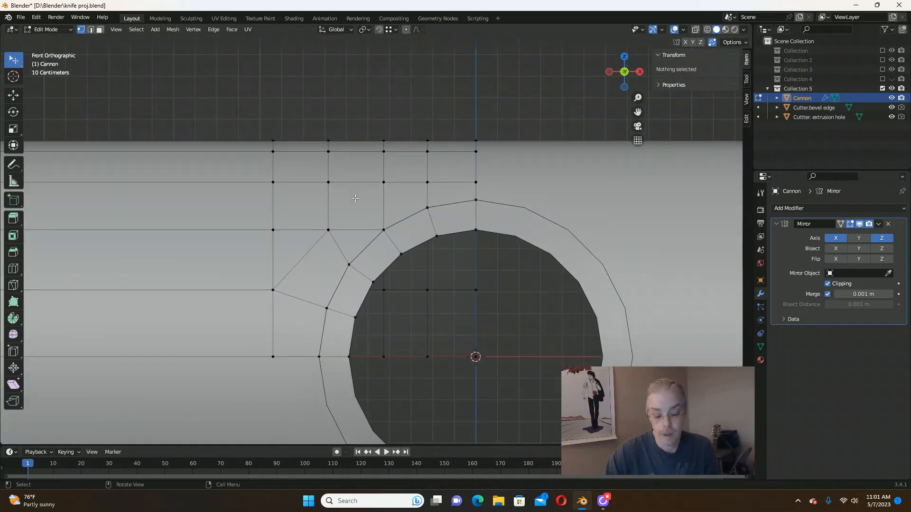
pyautogui.press('k')
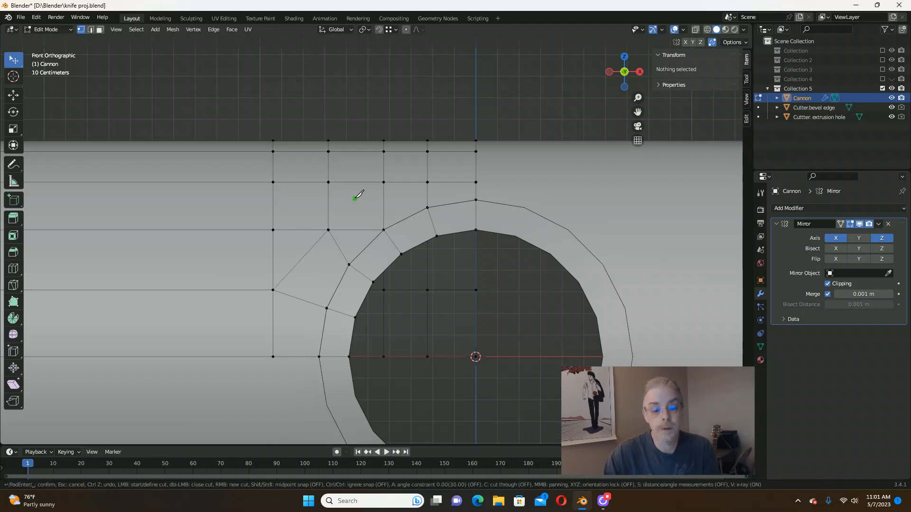
pyautogui.click(328, 229)
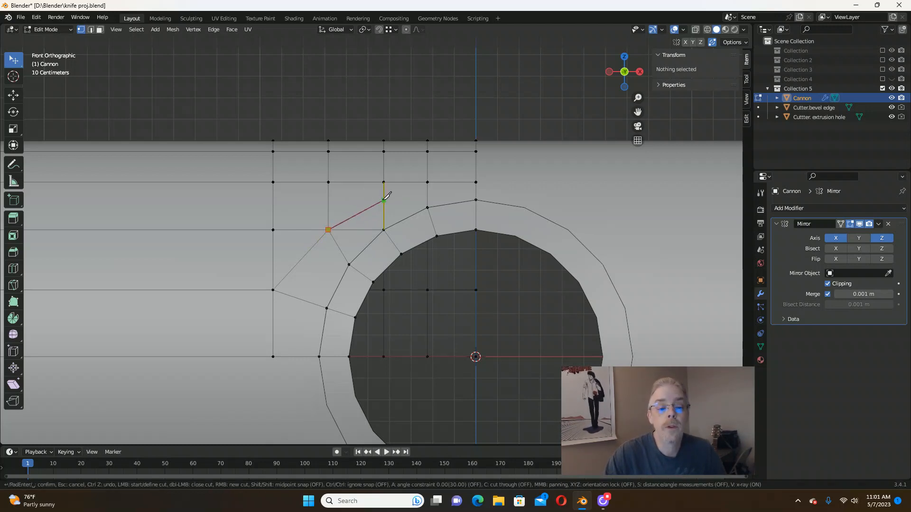
pyautogui.click(384, 199)
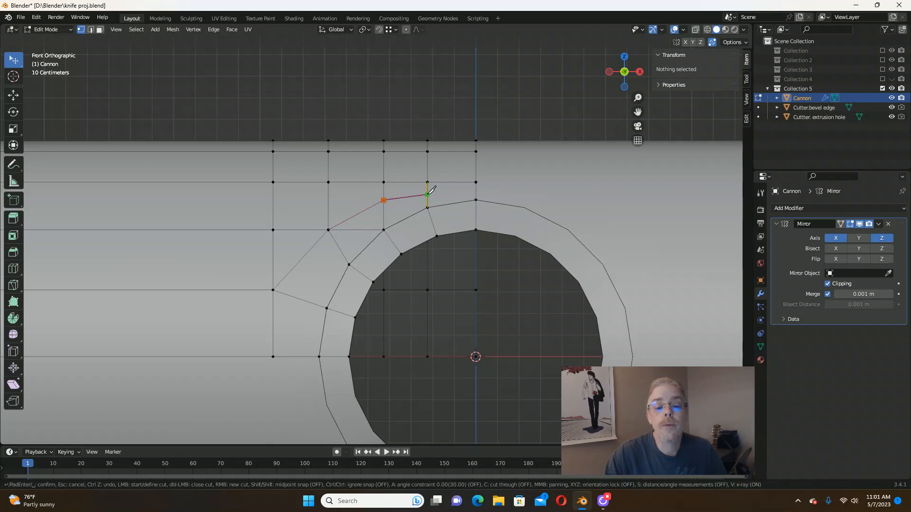
pyautogui.click(428, 194)
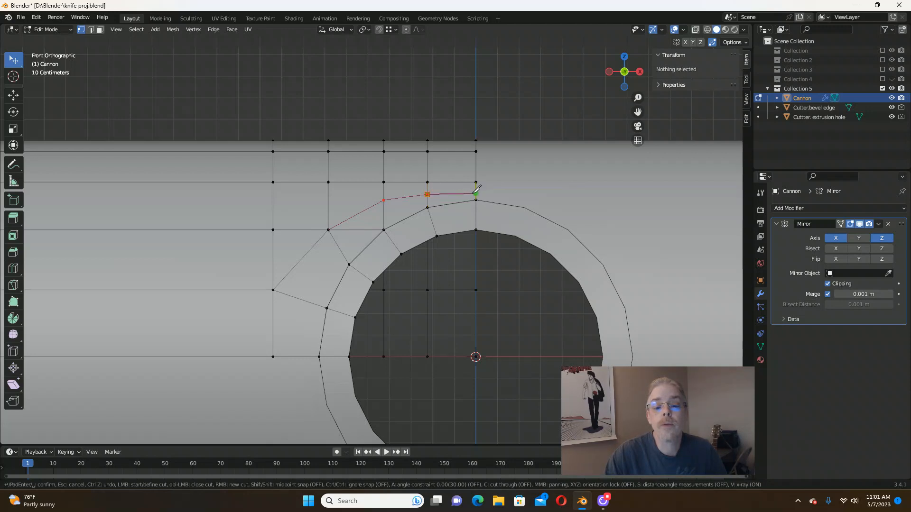
pyautogui.click(476, 193)
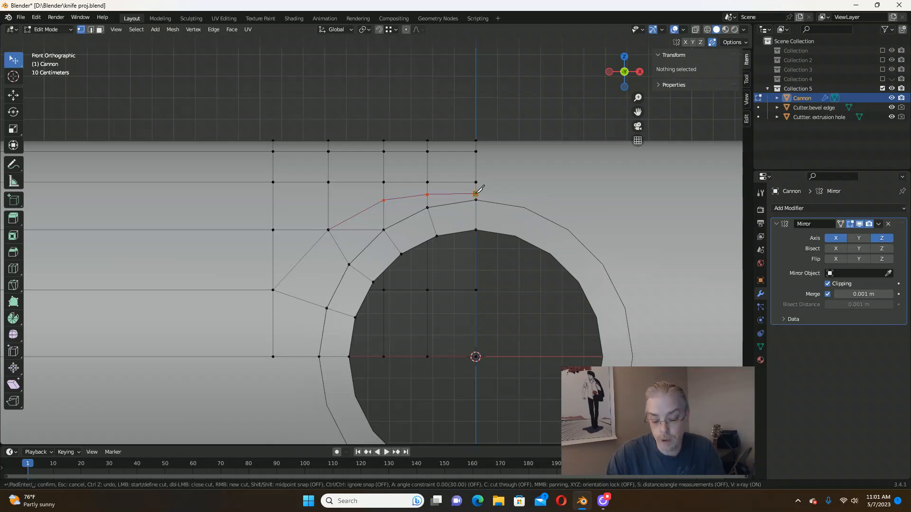
pyautogui.press('Return')
# Confirm the knife cut and dissolve the short horizontal edge between the pole vertex left of the hole and the outer bevel ring.
pyautogui.scroll(1, 378, 217)
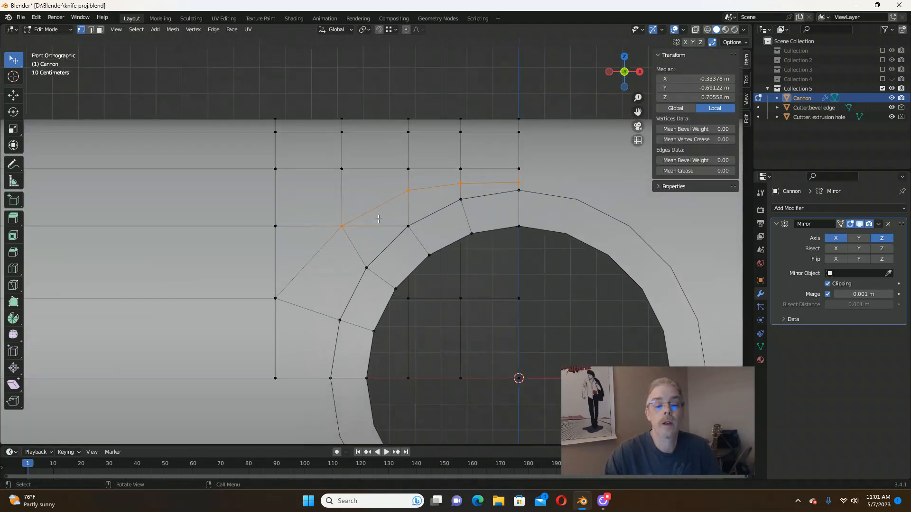
pyautogui.click(90, 29)
pyautogui.click(371, 225)
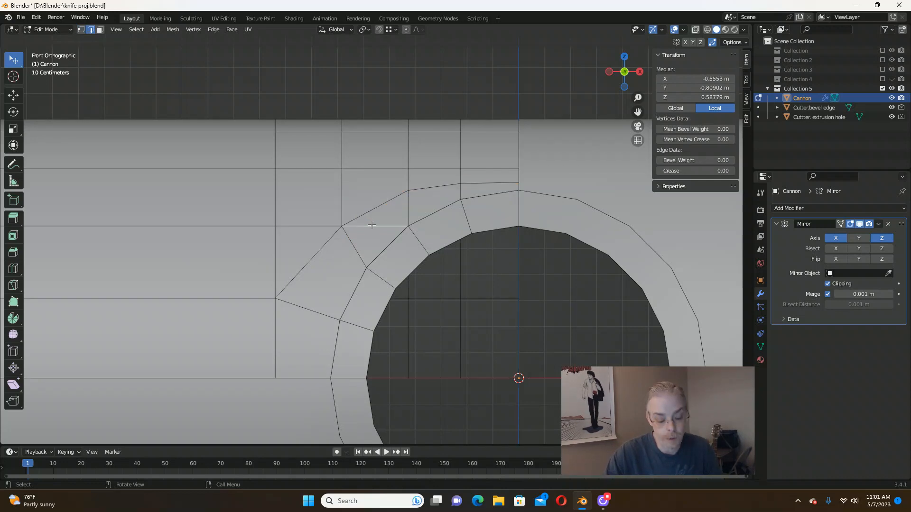
pyautogui.press('x')
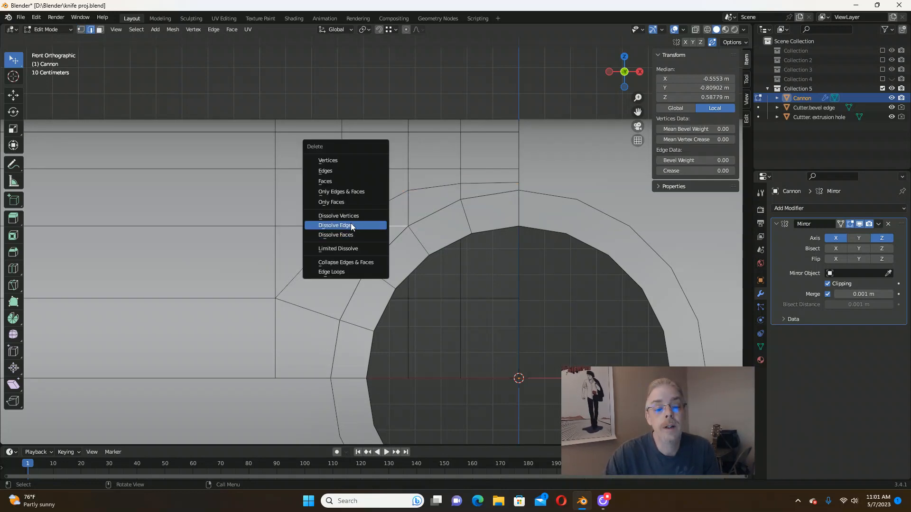
pyautogui.click(351, 225)
pyautogui.scroll(-3, 348, 260)
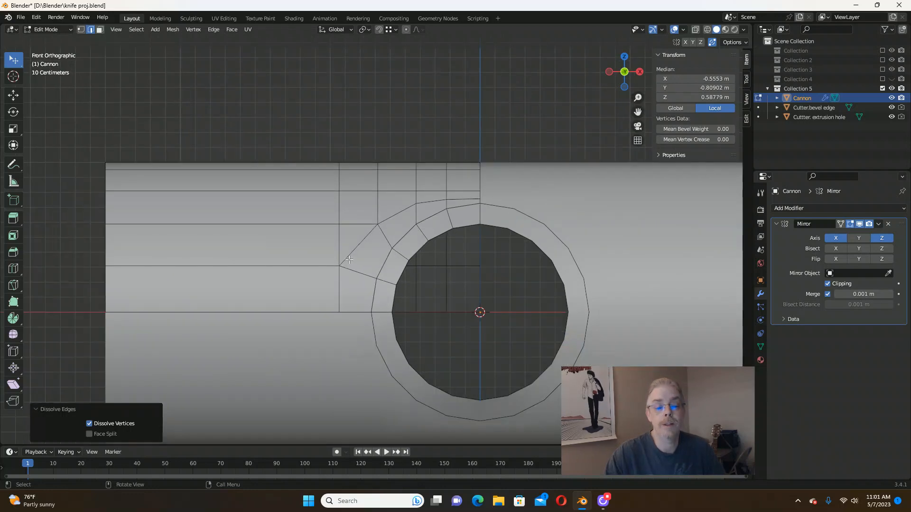
pyautogui.scroll(1, 349, 260)
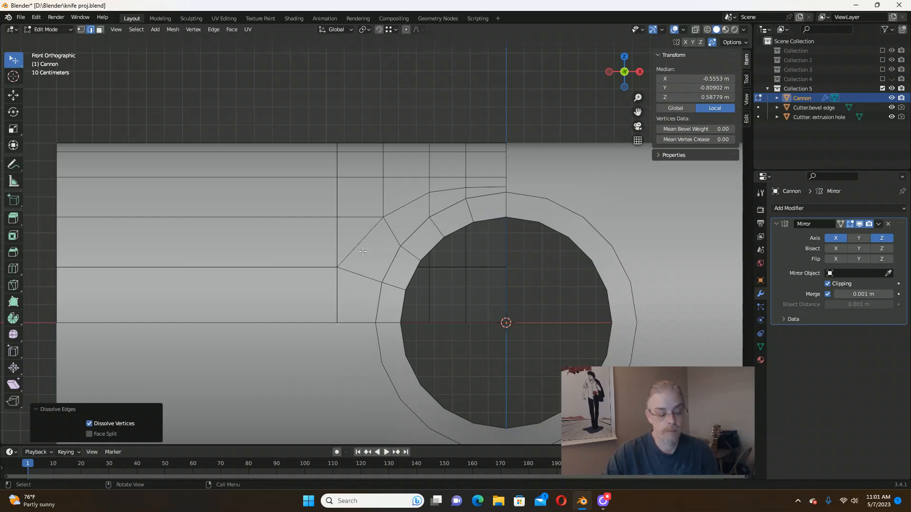
# In Object Mode, switch the viewport shading lighting to MatCap and check the reflection around the hole.
pyautogui.press('Tab')
pyautogui.moveTo(362, 251); pyautogui.dragTo(376, 218, button='middle')
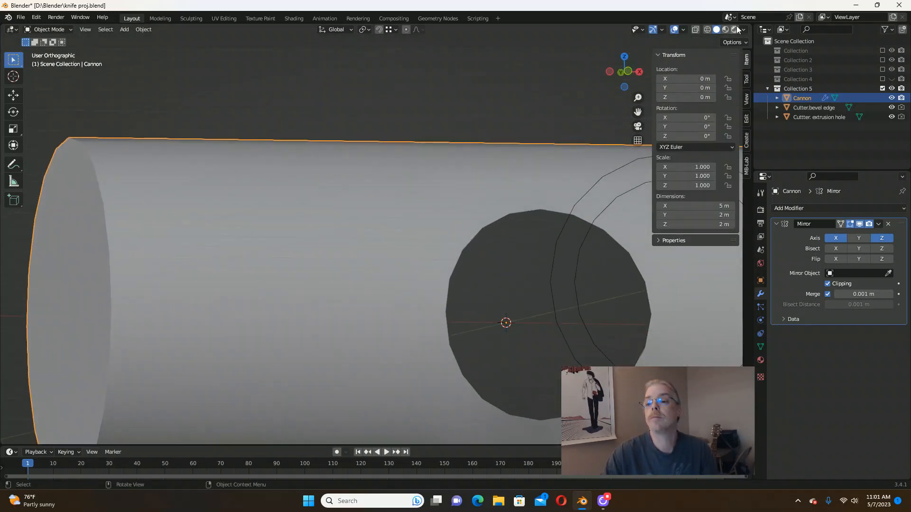
pyautogui.click(743, 29)
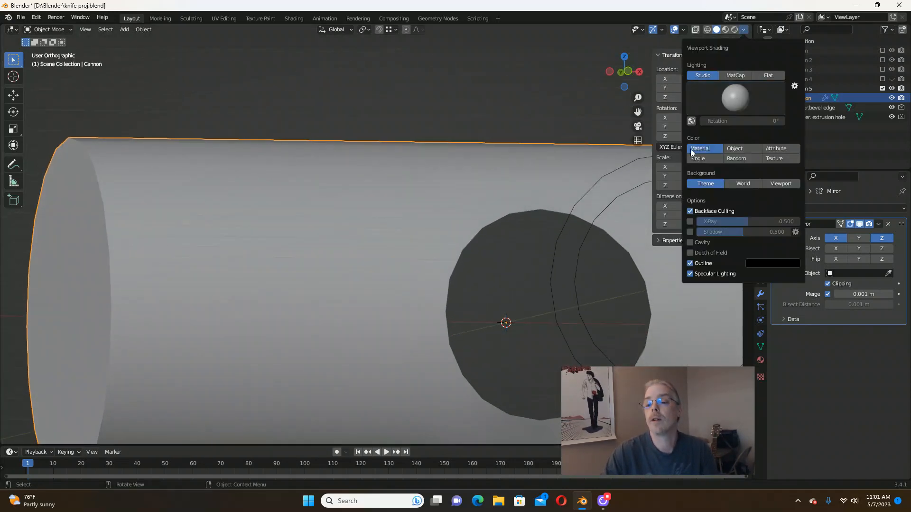
pyautogui.click(735, 76)
pyautogui.moveTo(556, 155)
pyautogui.mouseDown(button='middle')
pyautogui.moveTo(475, 144)
pyautogui.moveTo(472, 179)
pyautogui.moveTo(417, 171)
pyautogui.moveTo(437, 157)
pyautogui.moveTo(431, 167)
pyautogui.moveTo(450, 180)
pyautogui.moveTo(451, 136)
pyautogui.moveTo(448, 187)
pyautogui.moveTo(512, 182)
pyautogui.moveTo(502, 190)
pyautogui.mouseUp(button='middle')
pyautogui.scroll(-2, 436, 156)
pyautogui.scroll(3, 498, 183)
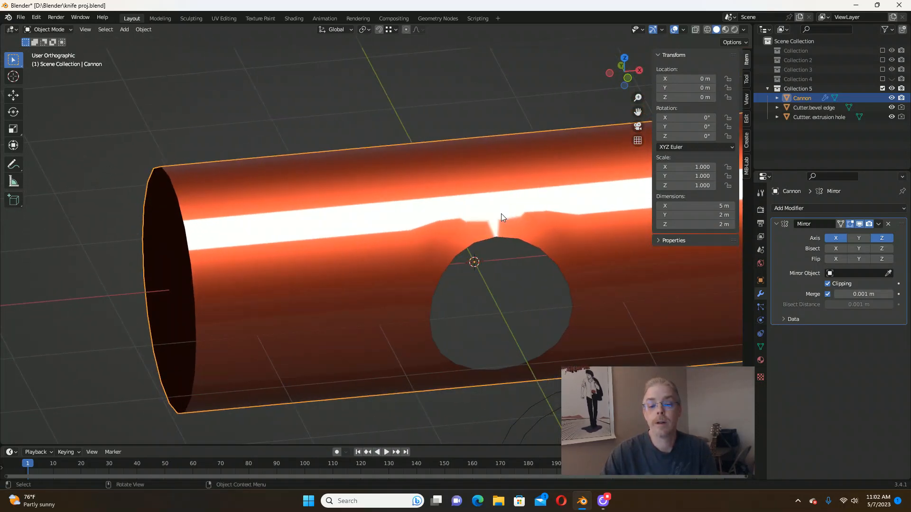
# In Edit Mode, vertex-slide the first knife-cut vertex right of the pole down toward the outer bevel ring by about 0.21.
pyautogui.scroll(3, 419, 223)
pyautogui.press('Tab')
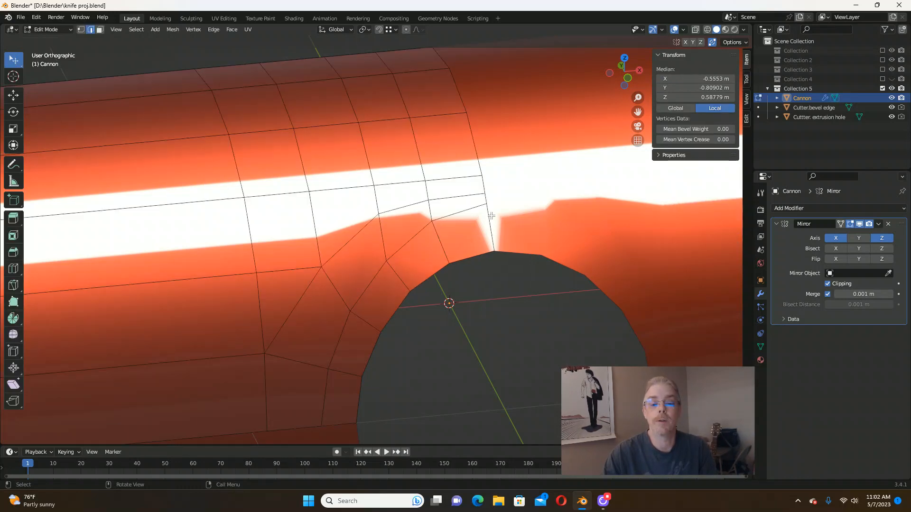
pyautogui.click(81, 29)
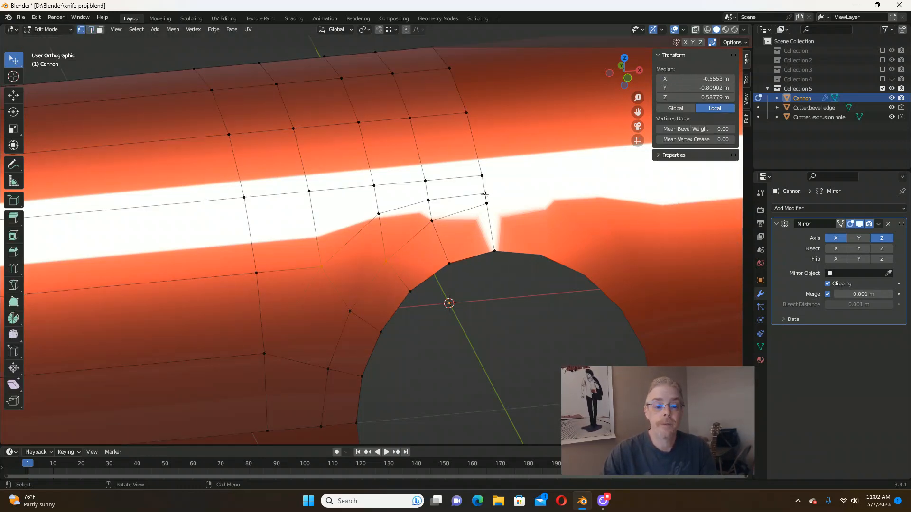
pyautogui.click(379, 214)
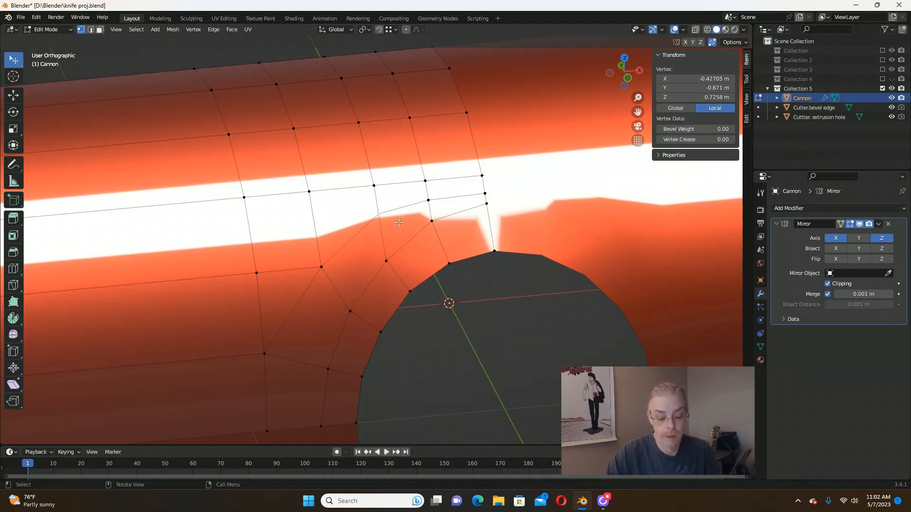
pyautogui.press('g')
pyautogui.press('g')
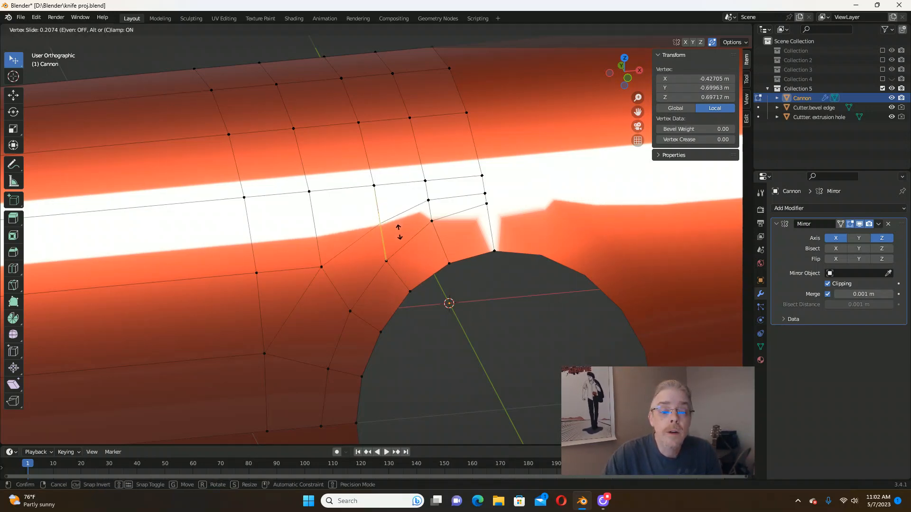
pyautogui.click(398, 232)
# Vertex-slide the next knife-cut vertex by about 0.43 and the mirror centre line's cut vertex by 0.554 toward the outer bevel ring.
pyautogui.click(429, 200)
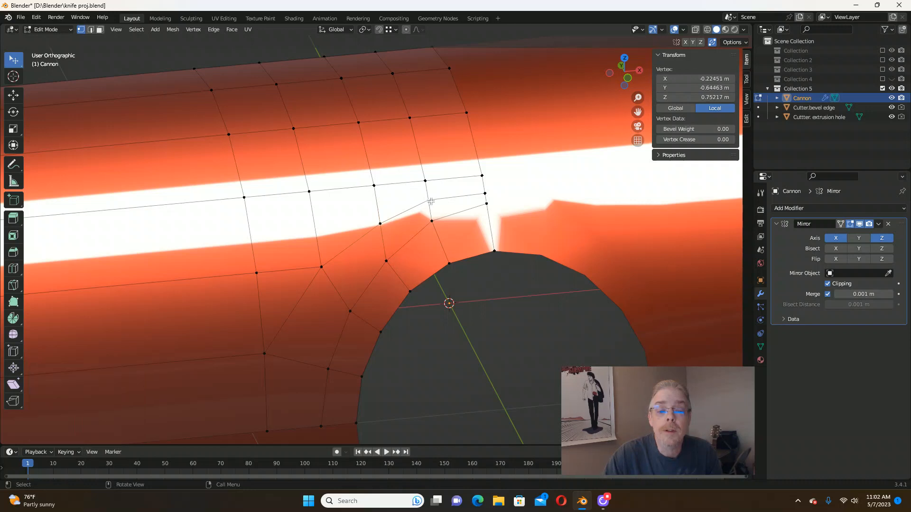
pyautogui.press('g')
pyautogui.press('g')
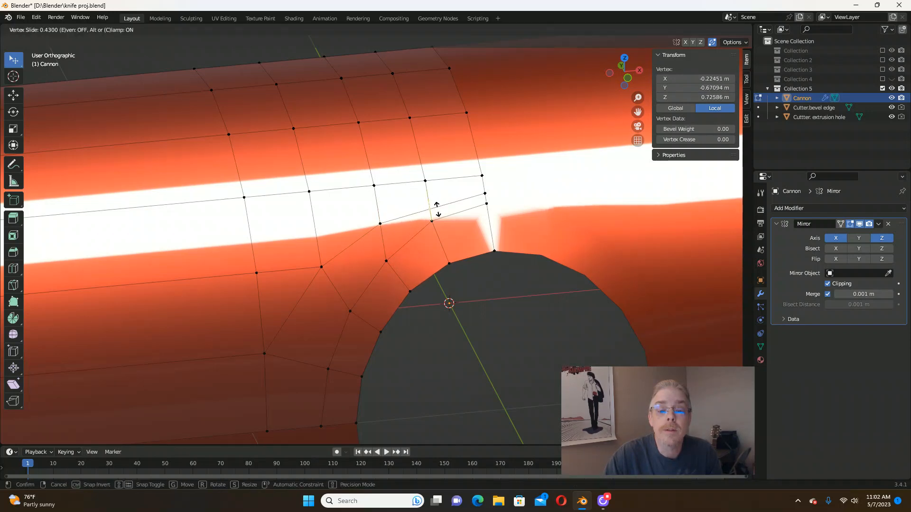
pyautogui.click(436, 209)
pyautogui.click(485, 196)
pyautogui.press('g')
pyautogui.press('g')
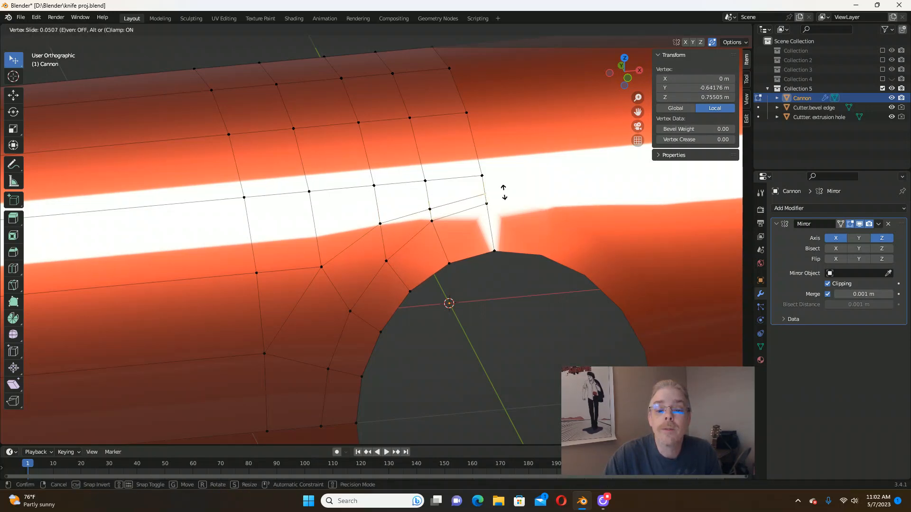
pyautogui.click(505, 197)
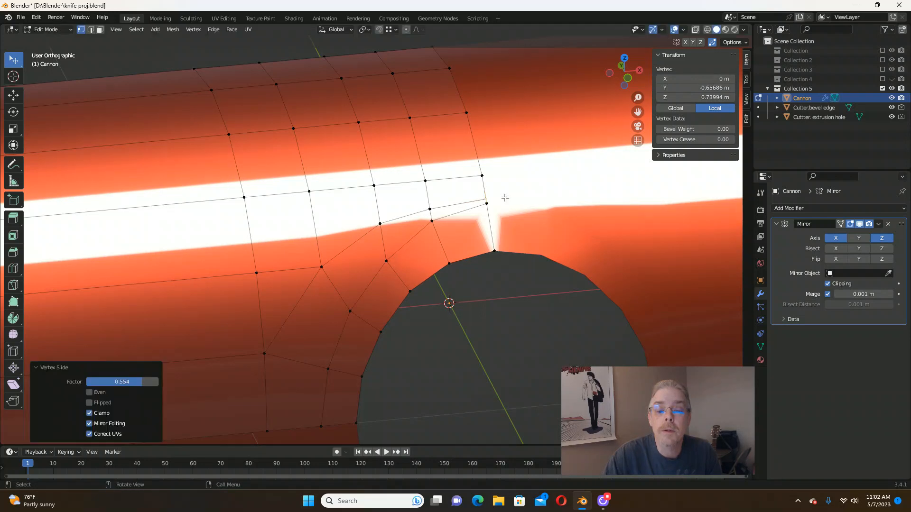
# Edge-slide the upper part of the leftmost vertical loop, excluding its lower edges beside the hole, onto the neighbouring loop with factor 1.000.
pyautogui.scroll(-2, 438, 228)
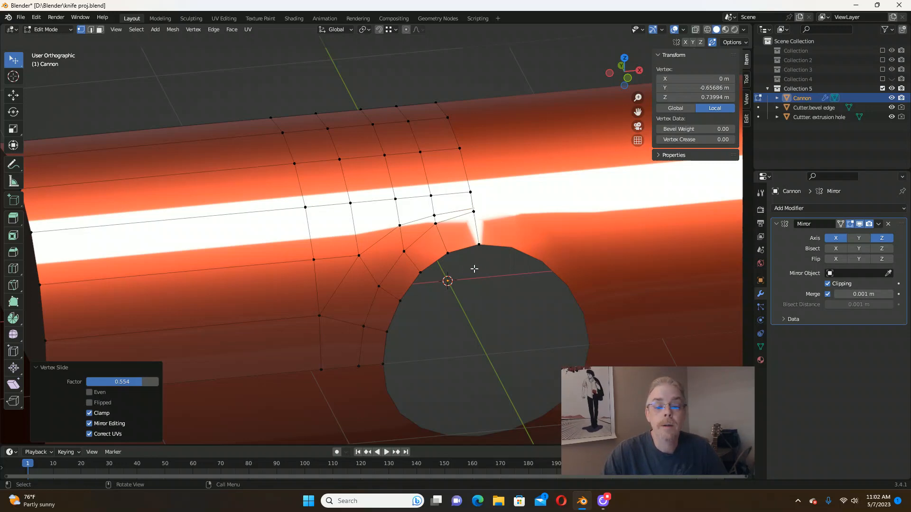
pyautogui.moveTo(474, 269)
pyautogui.mouseDown(button='middle')
pyautogui.moveTo(456, 275)
pyautogui.moveTo(476, 269)
pyautogui.moveTo(467, 271)
pyautogui.mouseUp(button='middle')
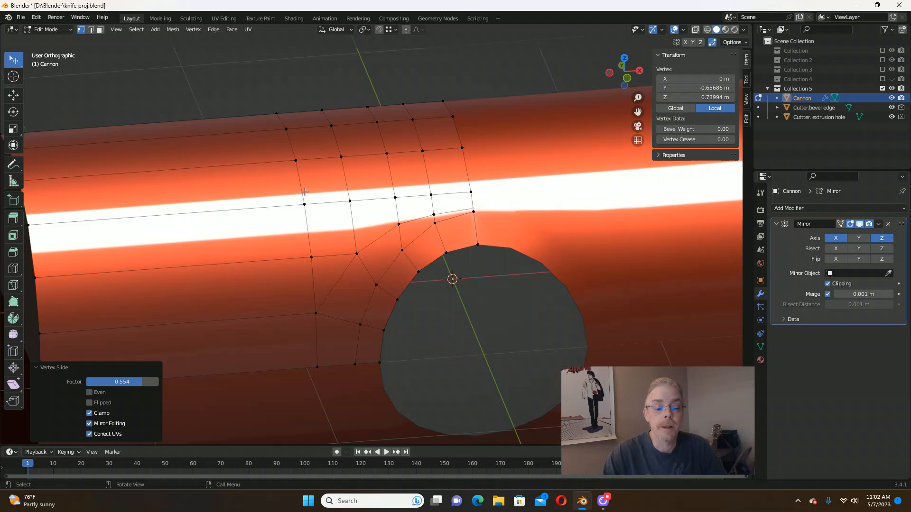
pyautogui.scroll(-3, 304, 191)
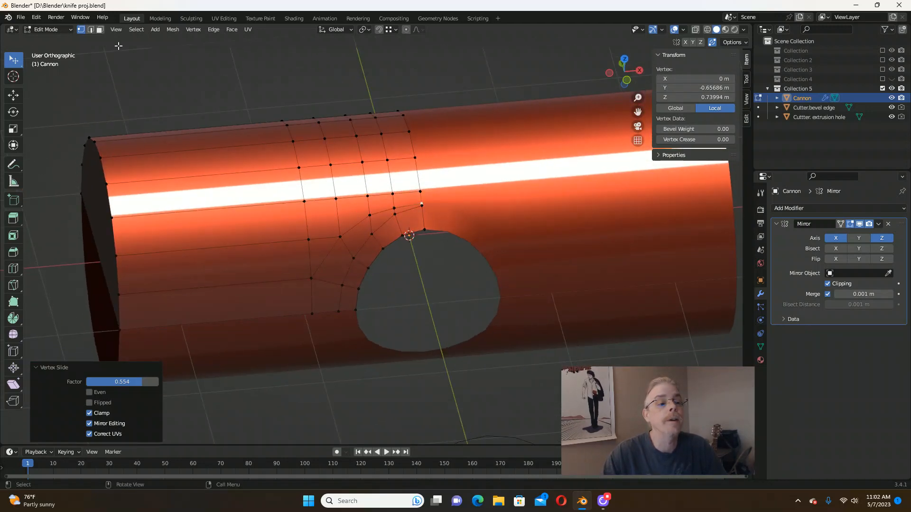
pyautogui.click(91, 30)
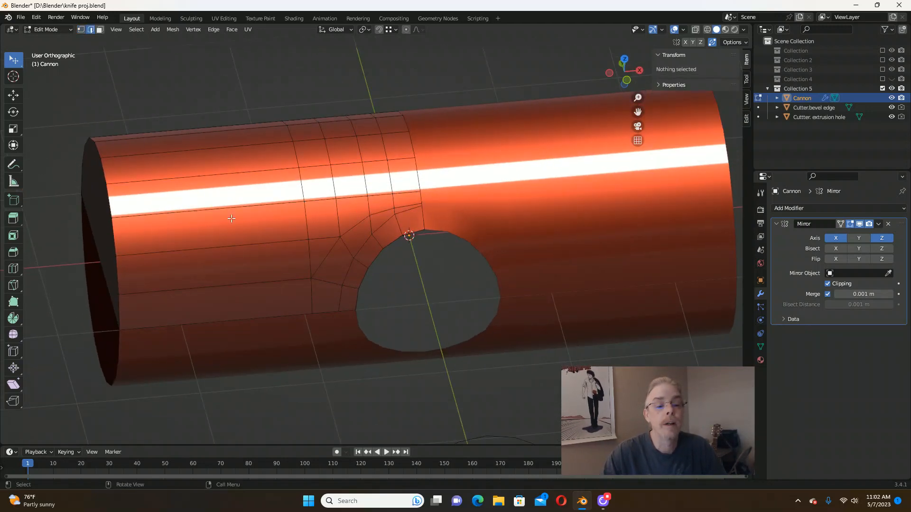
pyautogui.click(306, 226)
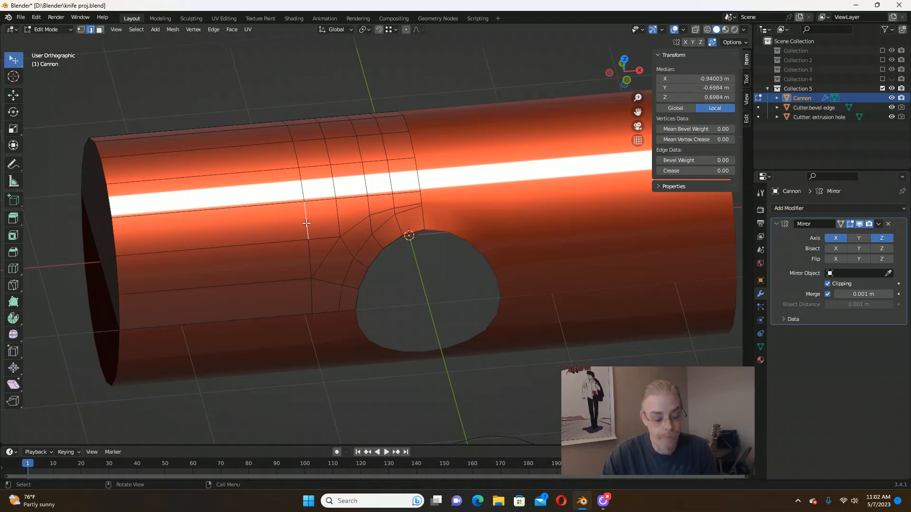
pyautogui.keyDown('alt'); pyautogui.click(306, 223); pyautogui.keyUp('alt')
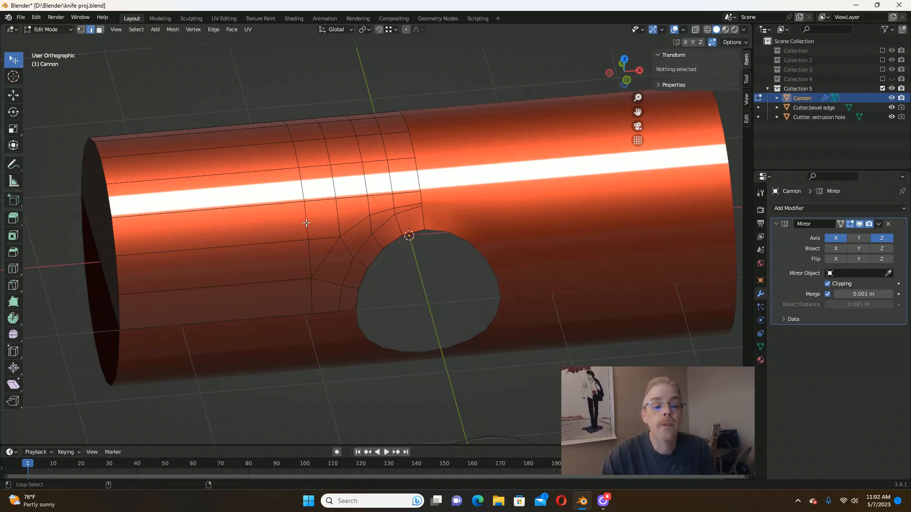
pyautogui.press('c')
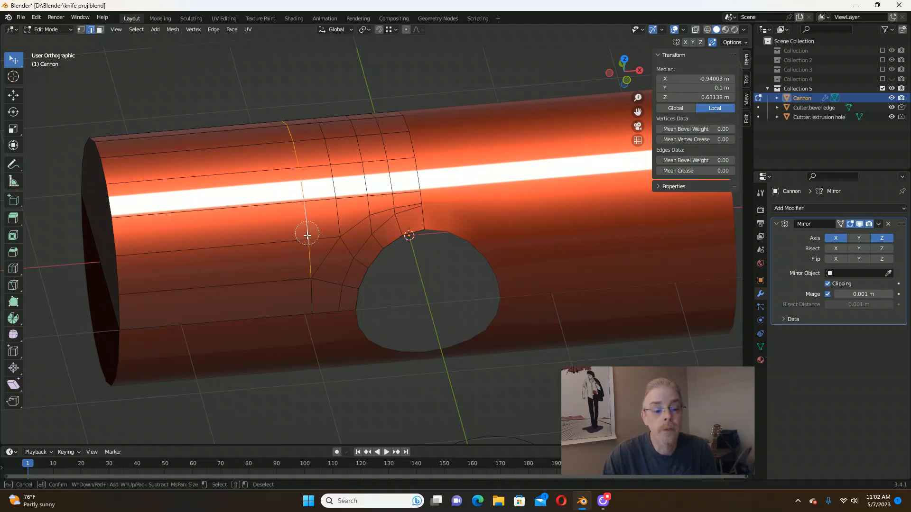
pyautogui.keyDown('shift'); pyautogui.click(309, 236); pyautogui.keyUp('shift')
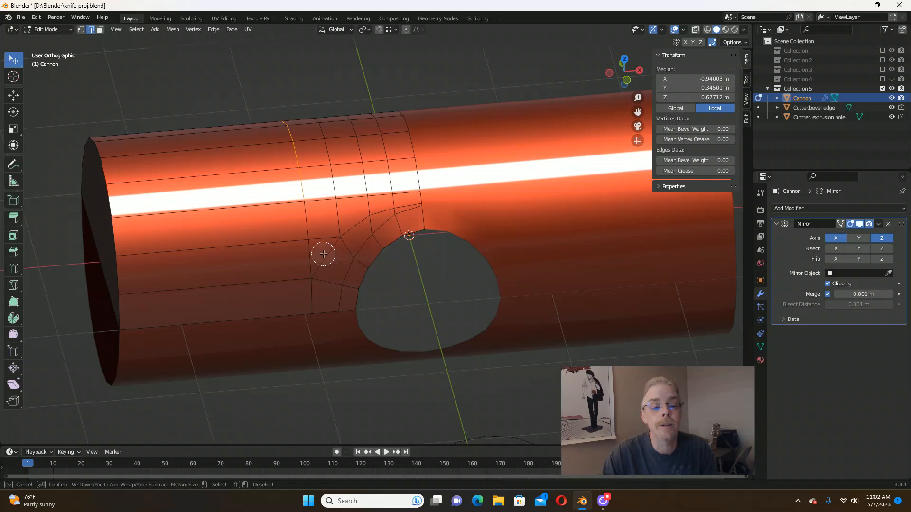
pyautogui.press('Escape')
pyautogui.press('g')
pyautogui.press('g')
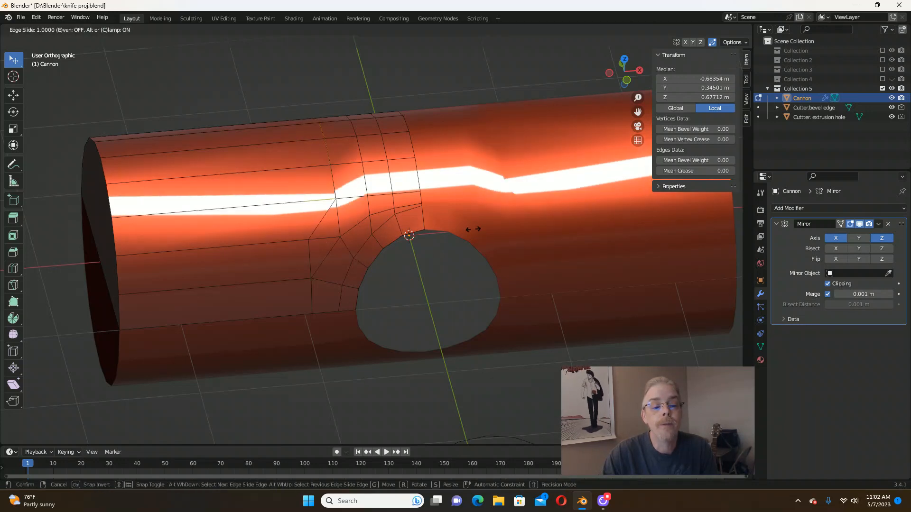
pyautogui.click(473, 229)
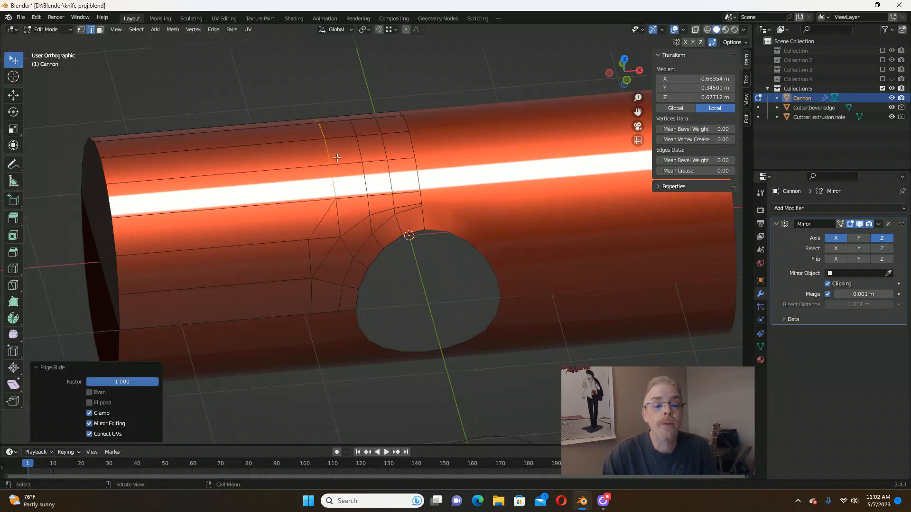
# Vertex-slide the leftmost loop's vertex below the moved edges along its horizontal edge onto the neighbouring pole vertex with factor 1.000.
pyautogui.click(81, 30)
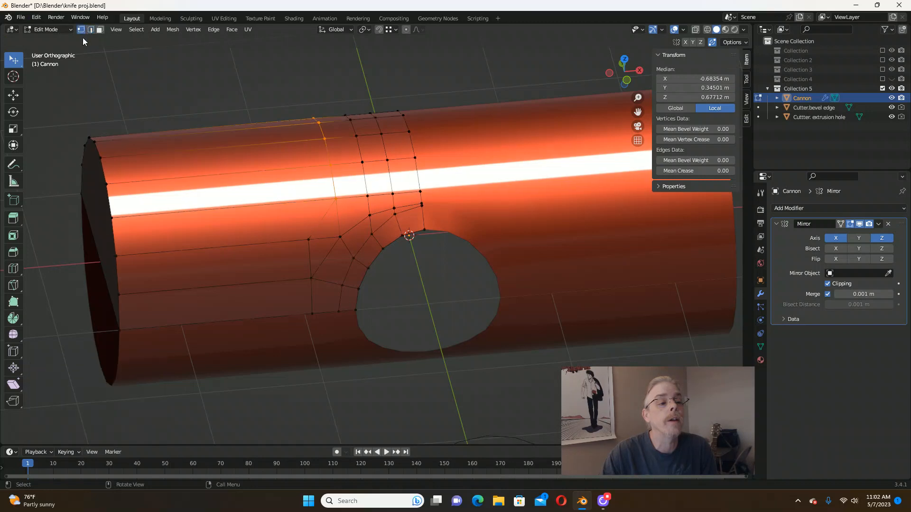
pyautogui.click(310, 238)
pyautogui.hotkey('shift', 'v')
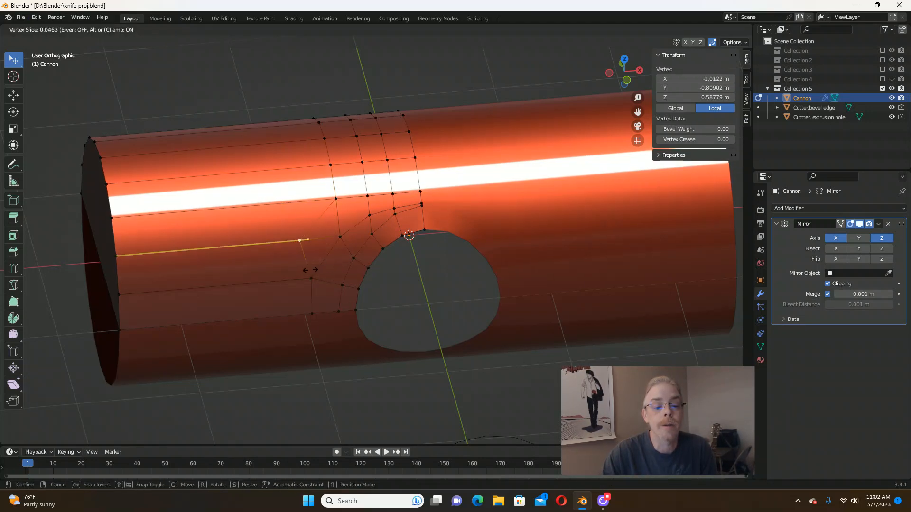
pyautogui.rightClick(310, 270)
pyautogui.press('g')
pyautogui.press('g')
pyautogui.click(392, 263)
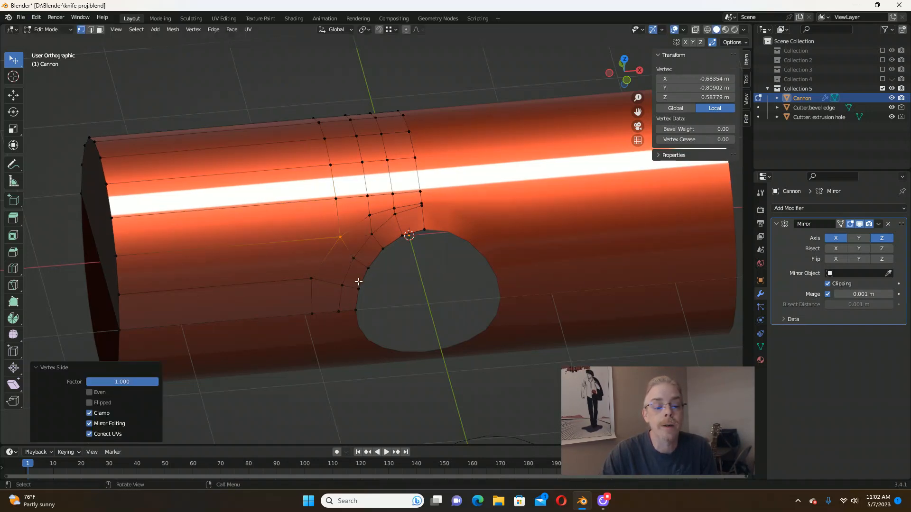
pyautogui.moveTo(358, 282); pyautogui.dragTo(301, 305, button='middle')
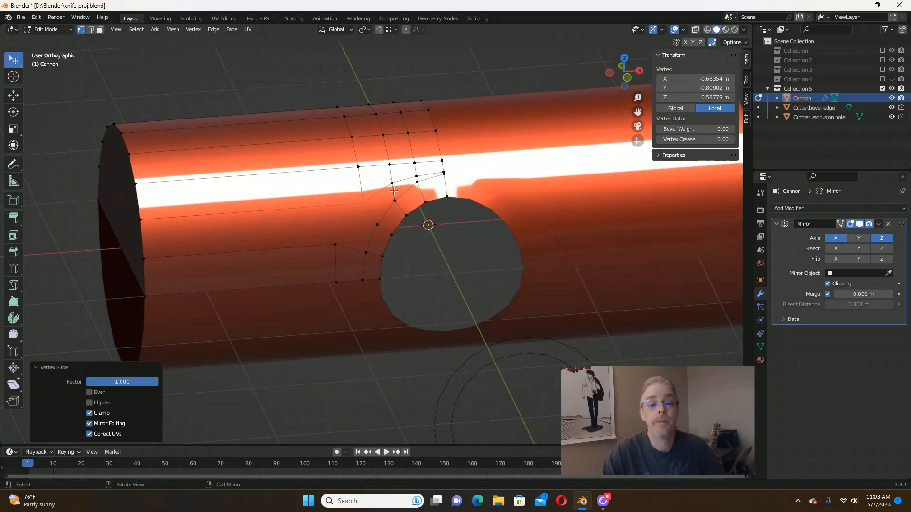
pyautogui.scroll(2, 394, 191)
pyautogui.moveTo(364, 212); pyautogui.dragTo(339, 240, button='middle')
pyautogui.hotkey('shift', 'v')
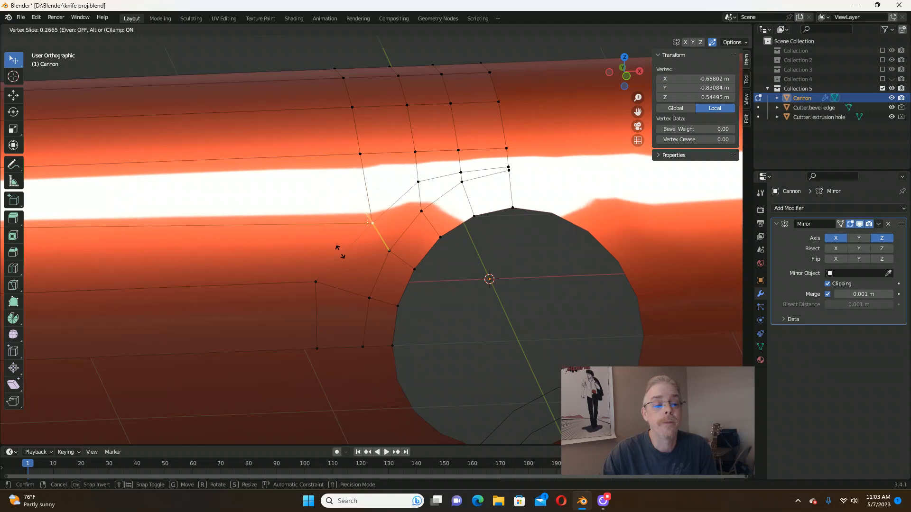
pyautogui.click(342, 238)
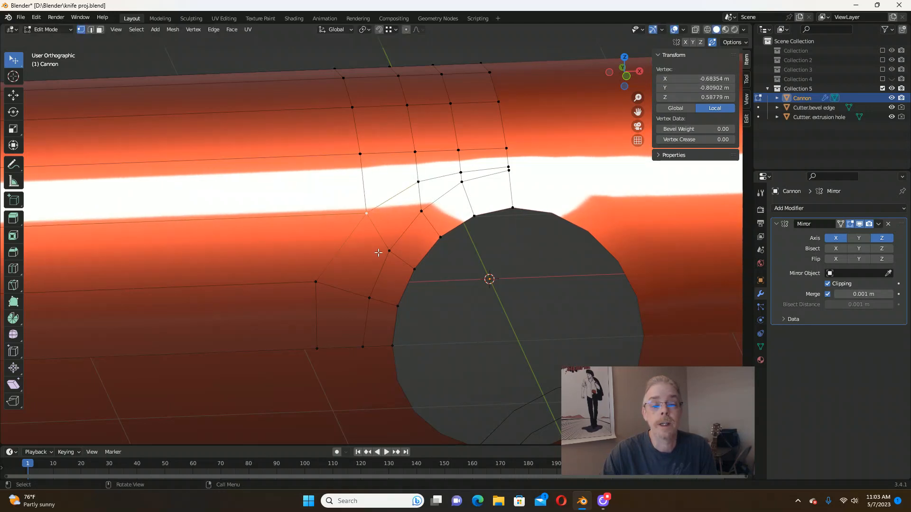
# Edge-slide the short vertical edge left of the hole toward the outer bevel ring with factor 0.321.
pyautogui.moveTo(378, 253); pyautogui.dragTo(351, 249, button='middle')
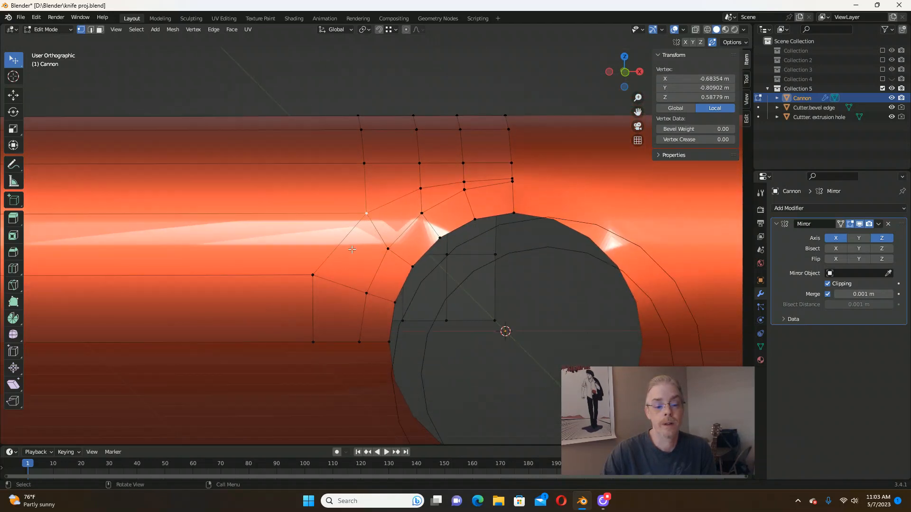
pyautogui.click(90, 30)
pyautogui.click(313, 300)
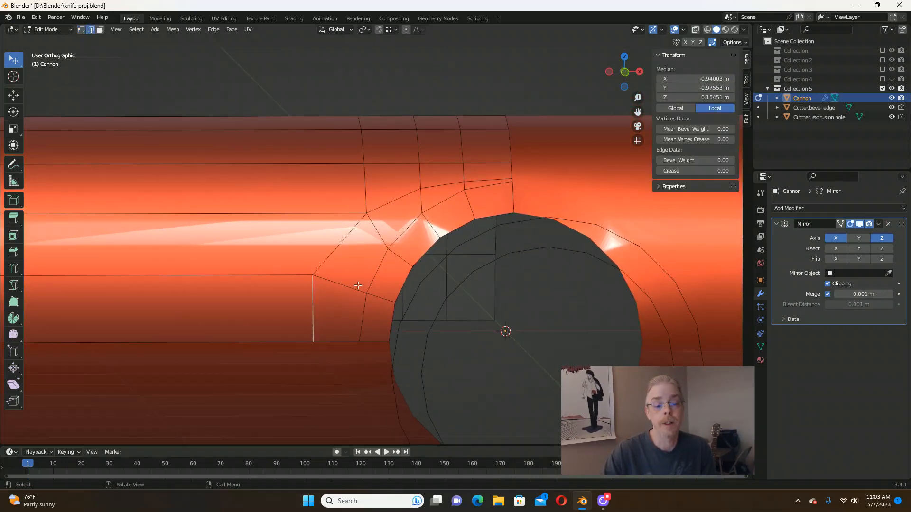
pyautogui.press('g')
pyautogui.press('g')
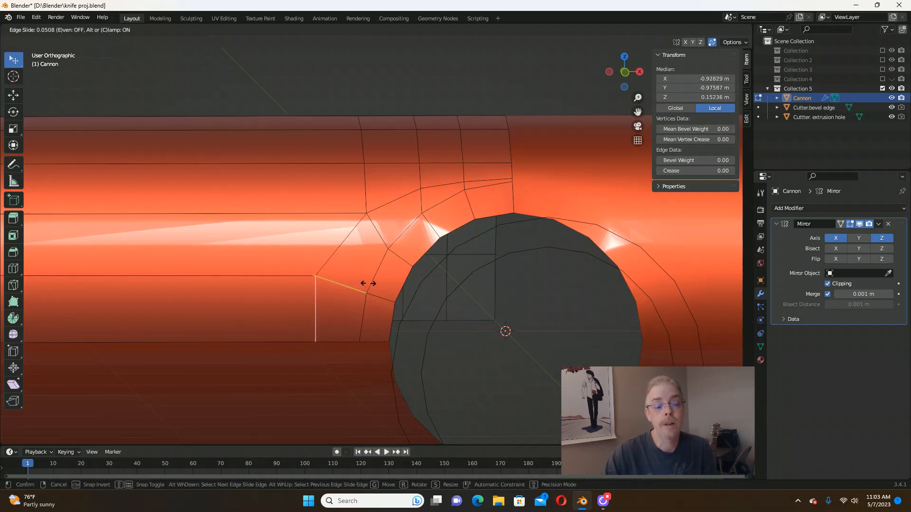
pyautogui.moveTo(397, 285)
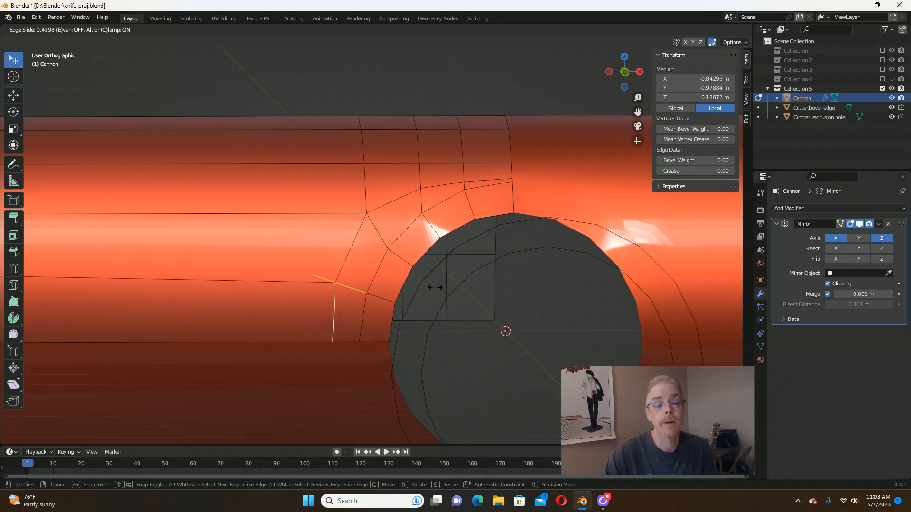
pyautogui.click(420, 288)
pyautogui.moveTo(420, 288); pyautogui.dragTo(347, 248, button='middle')
pyautogui.scroll(-5, 347, 247)
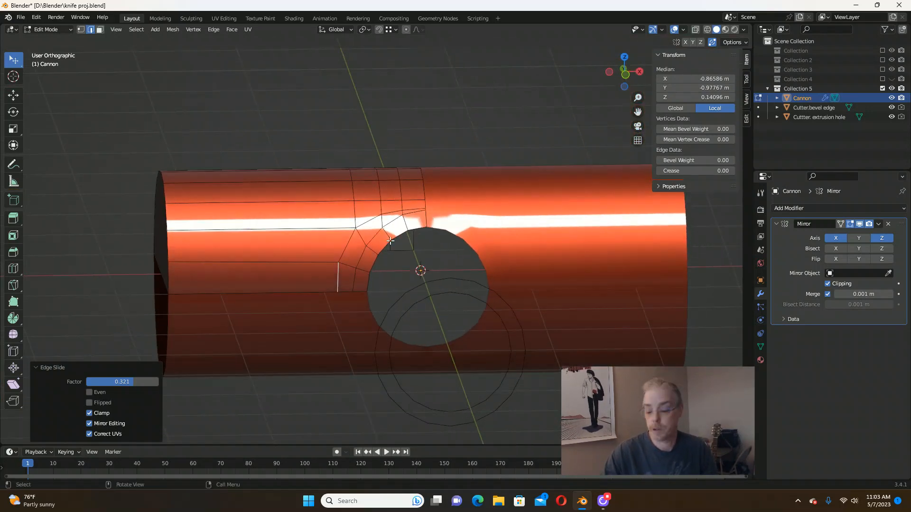
# In front view, edge-slide the same short vertical edge back away from the hole by about -0.019.
pyautogui.press('KP_1')
pyautogui.scroll(4, 359, 235)
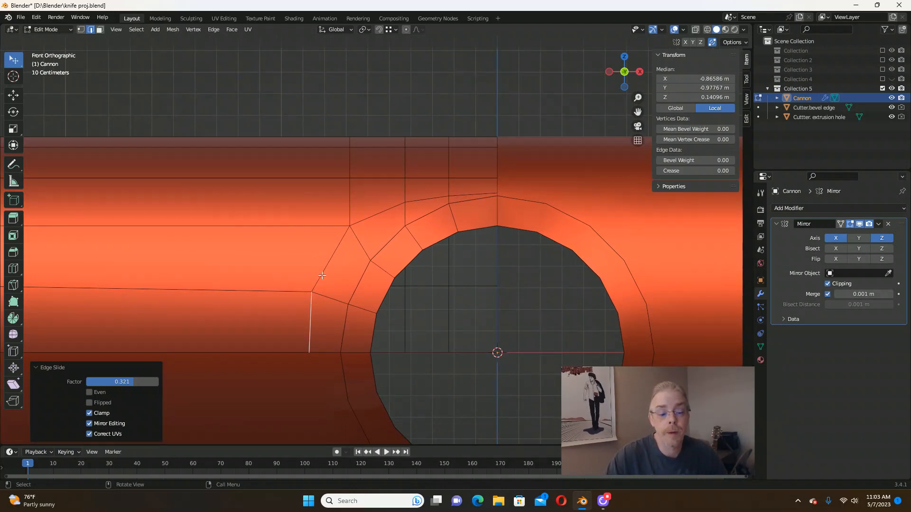
pyautogui.scroll(-3, 324, 294)
pyautogui.scroll(3, 326, 305)
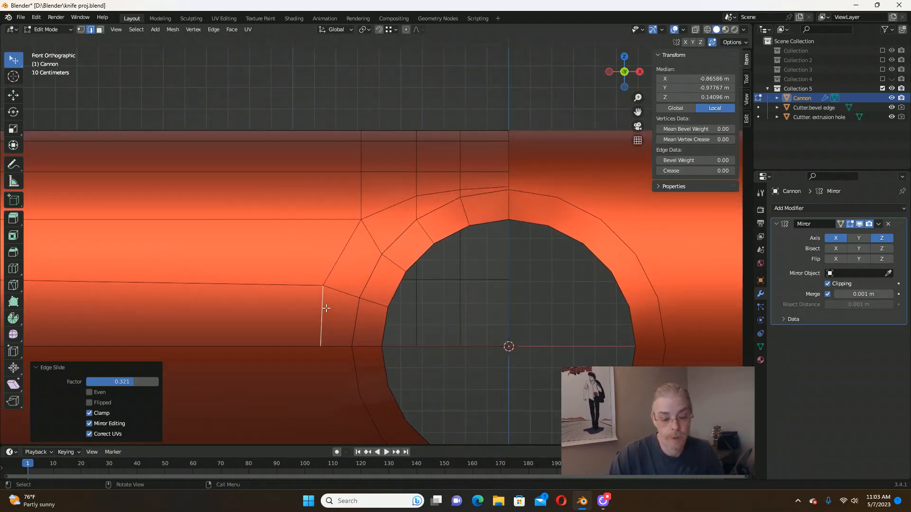
pyautogui.press('g')
pyautogui.press('g')
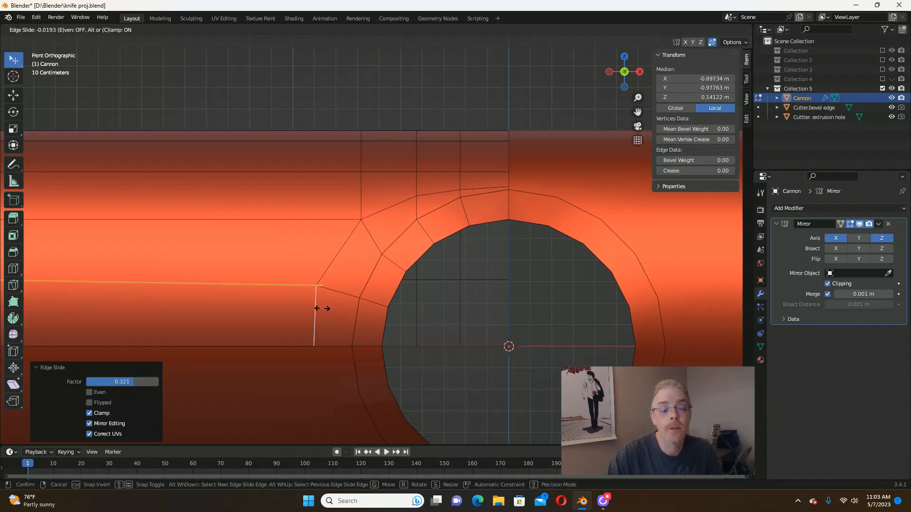
pyautogui.click(316, 309)
# In Object Mode, switch the viewport lighting to Studio and examine the shading around the hole.
pyautogui.scroll(-4, 417, 291)
pyautogui.press('Tab')
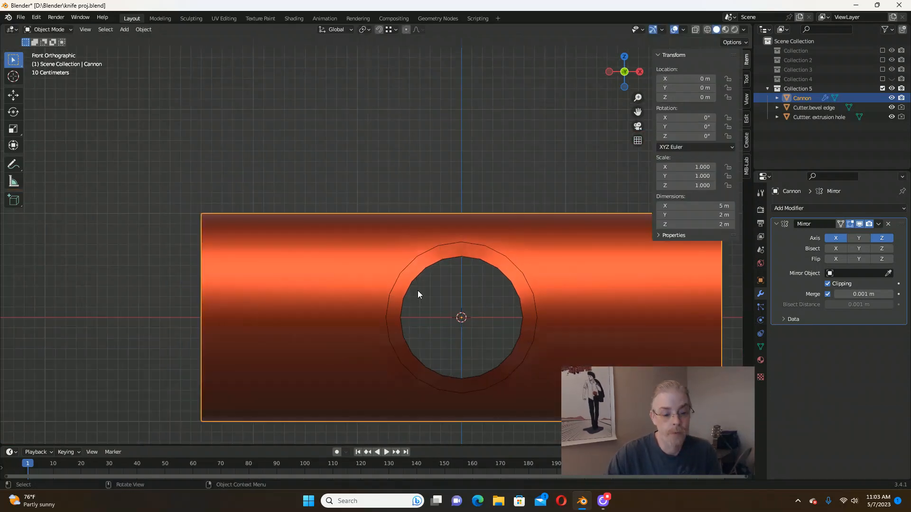
pyautogui.moveTo(409, 283); pyautogui.dragTo(444, 284, button='middle')
pyautogui.click(744, 30)
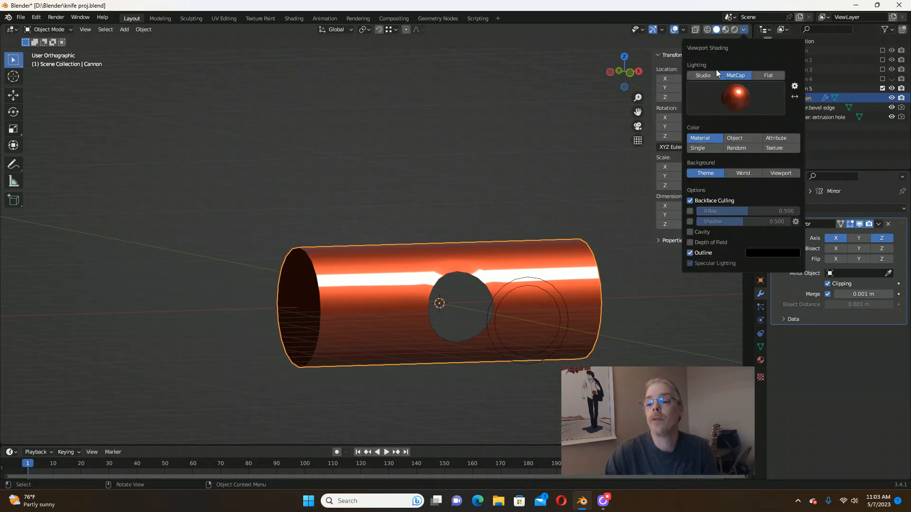
pyautogui.click(705, 75)
pyautogui.moveTo(451, 232); pyautogui.dragTo(451, 288, button='middle')
pyautogui.scroll(-4, 447, 244)
pyautogui.scroll(4, 453, 261)
pyautogui.scroll(2, 454, 266)
# In Edit Mode, select the edge ring running around the cylinder through the leftmost narrow column of faces, and clear the selection.
pyautogui.press('Tab')
pyautogui.scroll(2, 459, 210)
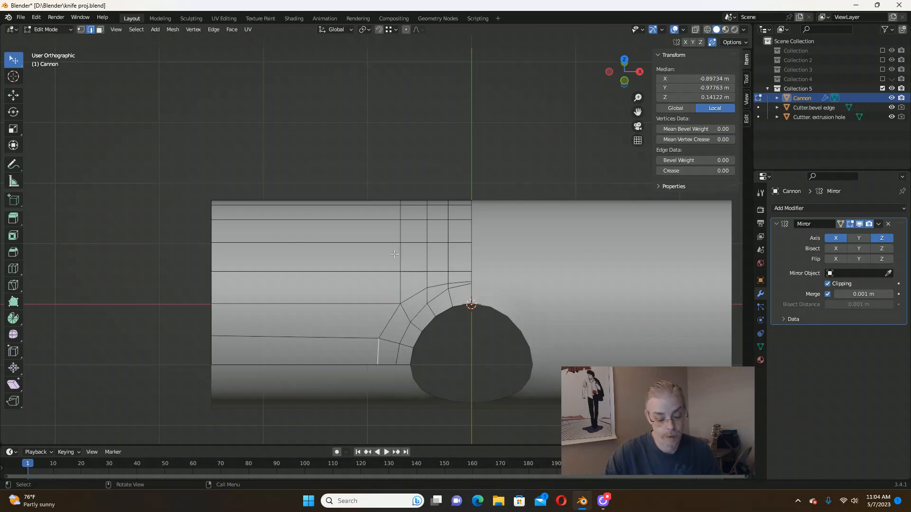
pyautogui.keyDown('ctrl'); pyautogui.keyDown('alt'); pyautogui.click(412, 271); pyautogui.keyUp('alt'); pyautogui.keyUp('ctrl')
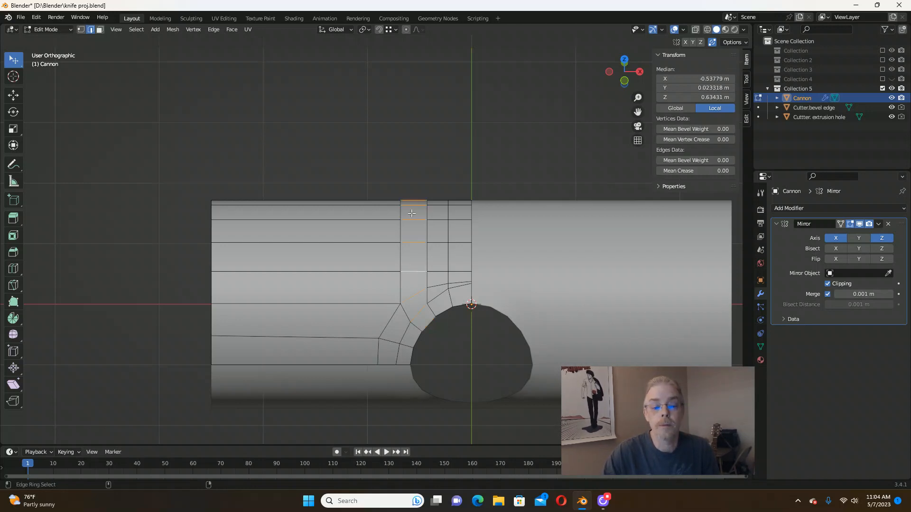
pyautogui.press('c')
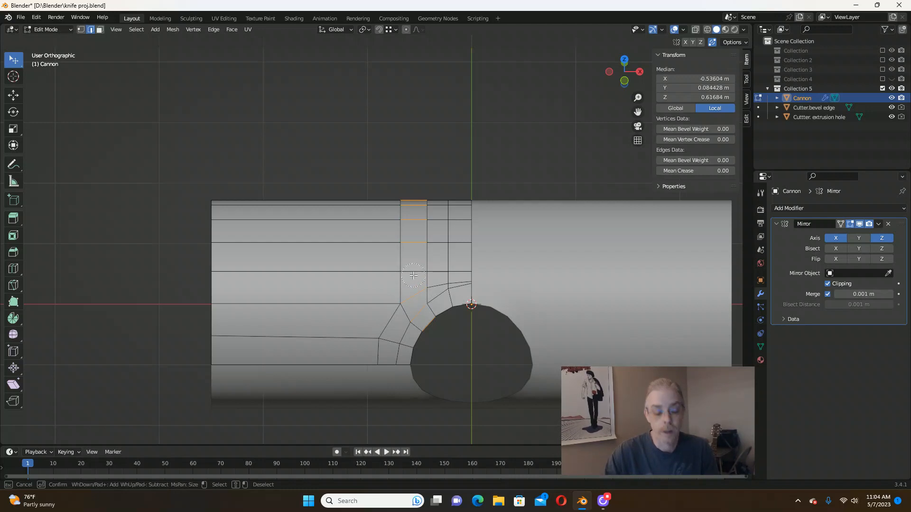
pyautogui.press('Escape')
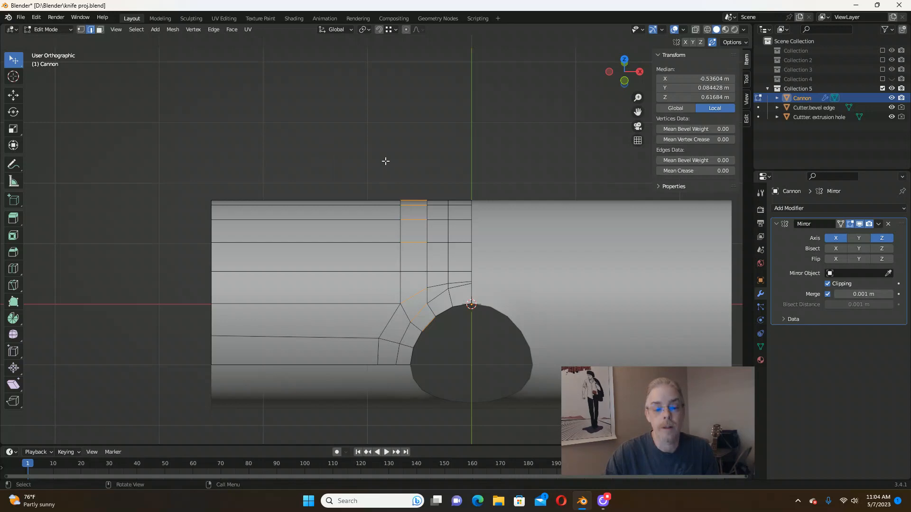
pyautogui.hotkey('alt', 'a')
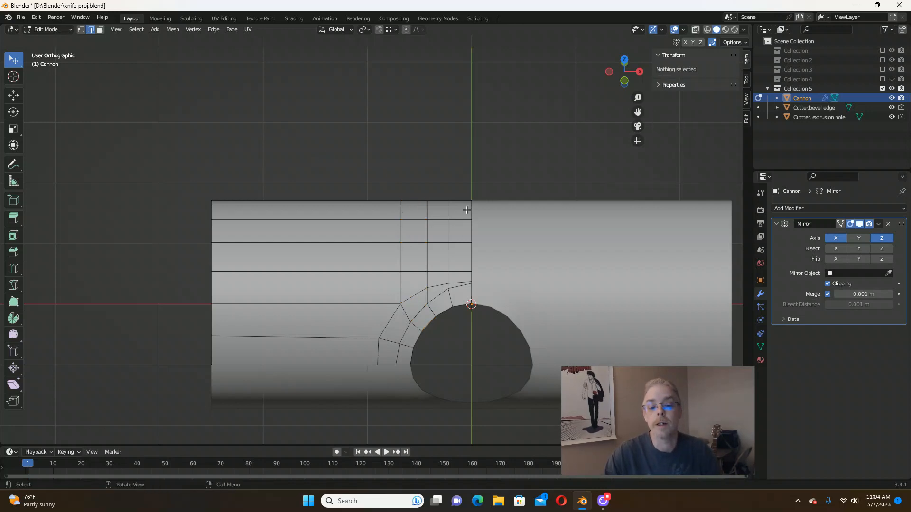
# Examine the quarter mesh's edge flow around the hole and along the cylinder from several angles.
pyautogui.moveTo(464, 254); pyautogui.dragTo(482, 295, button='middle')
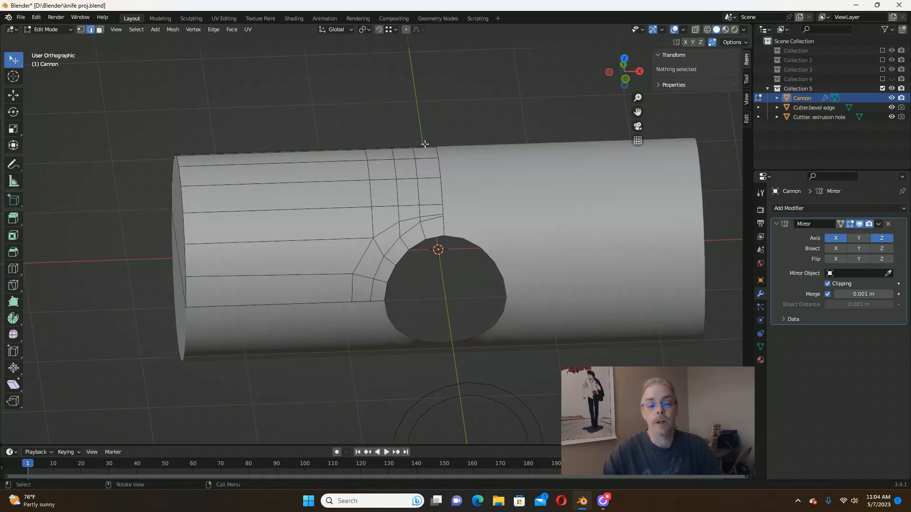
pyautogui.moveTo(505, 222); pyautogui.dragTo(514, 206, button='middle')
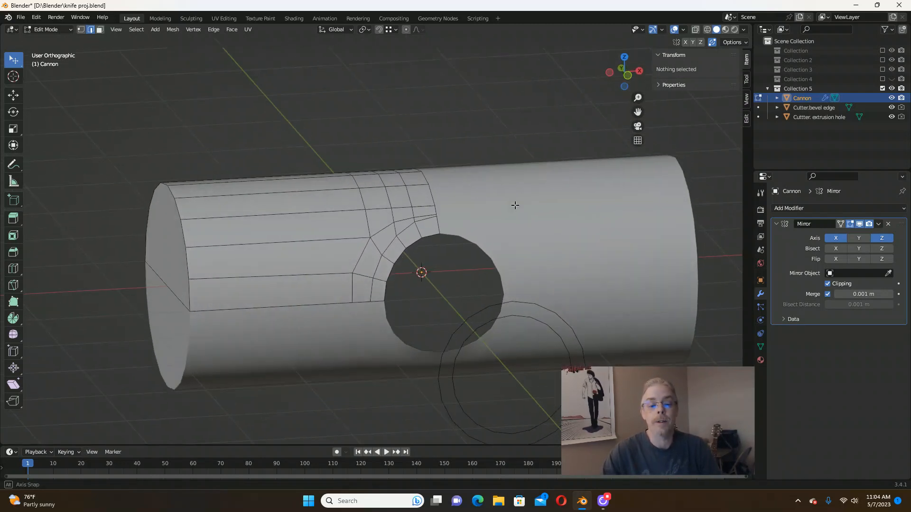
pyautogui.scroll(-3, 460, 213)
pyautogui.scroll(3, 406, 232)
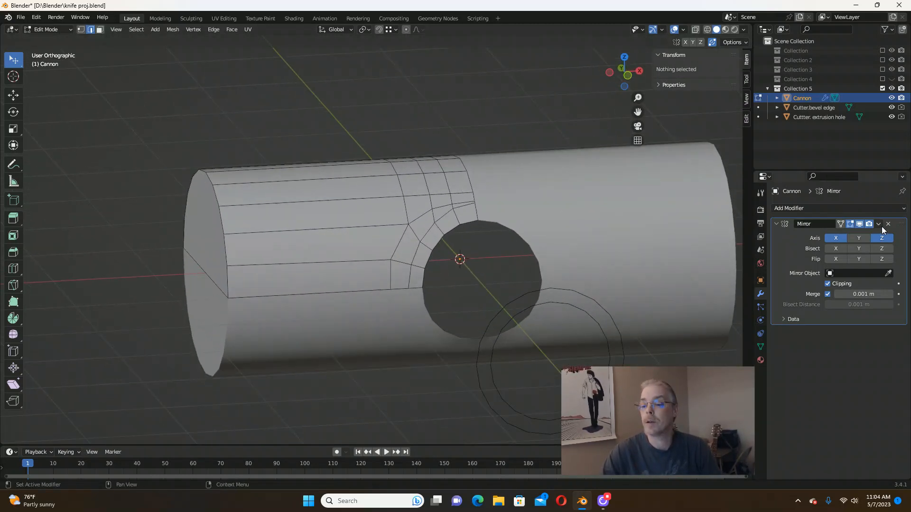
pyautogui.moveTo(427, 247); pyautogui.dragTo(402, 235, button='middle')
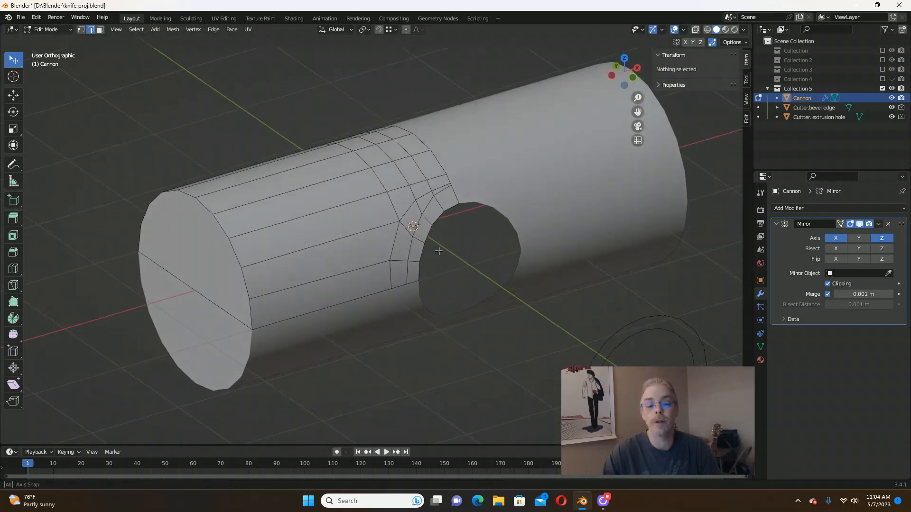
pyautogui.moveTo(483, 248); pyautogui.dragTo(451, 254, button='middle')
pyautogui.scroll(-3, 451, 254)
pyautogui.scroll(2, 450, 254)
pyautogui.scroll(2, 445, 233)
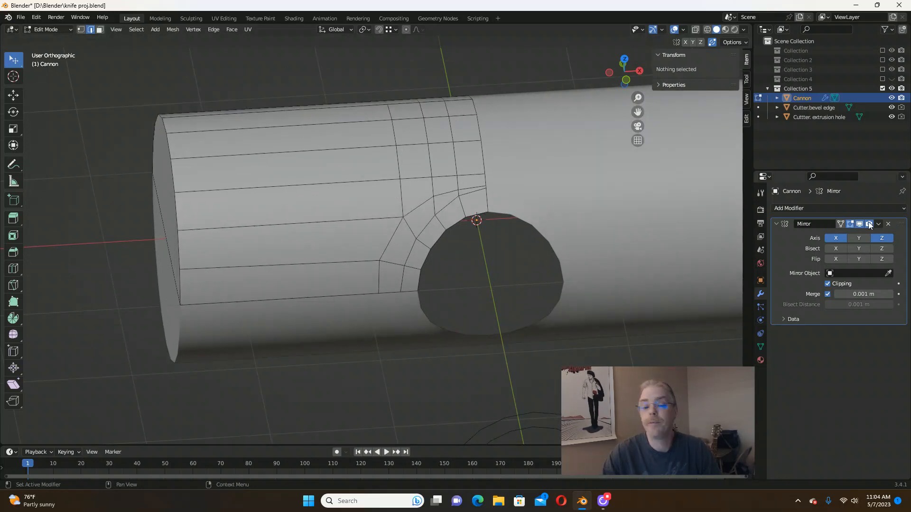
pyautogui.moveTo(555, 221); pyautogui.dragTo(384, 197, button='middle')
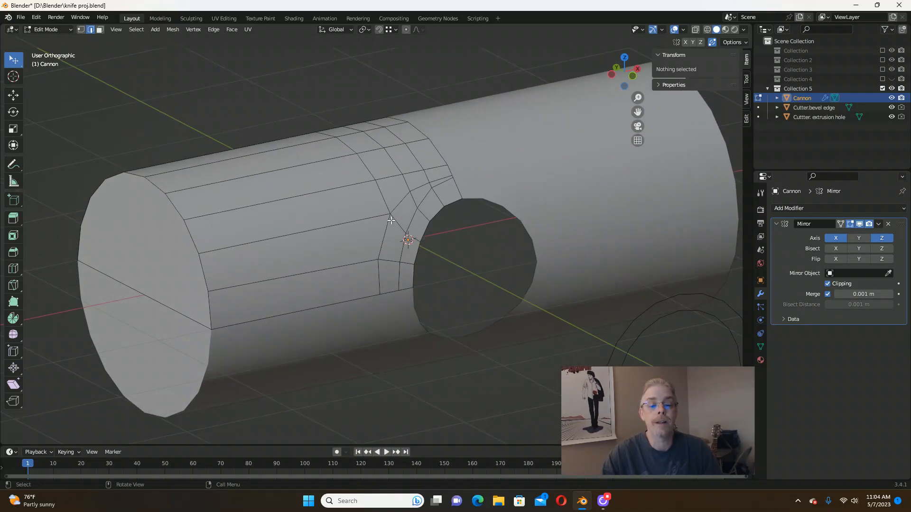
# Vertex-slide the pole vertex at the hole's upper-left corner diagonally toward the outer bevel ring with factor 0.493.
pyautogui.scroll(3, 391, 211)
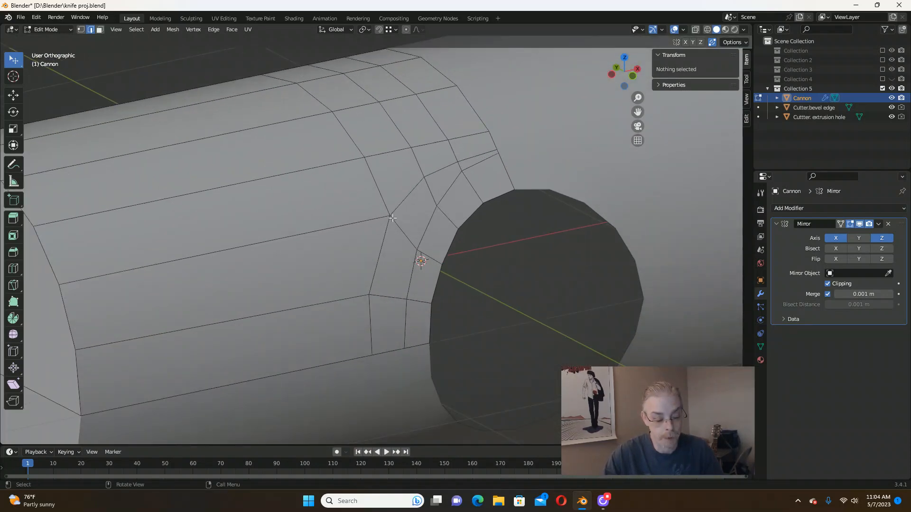
pyautogui.press('1')
pyautogui.click(390, 215)
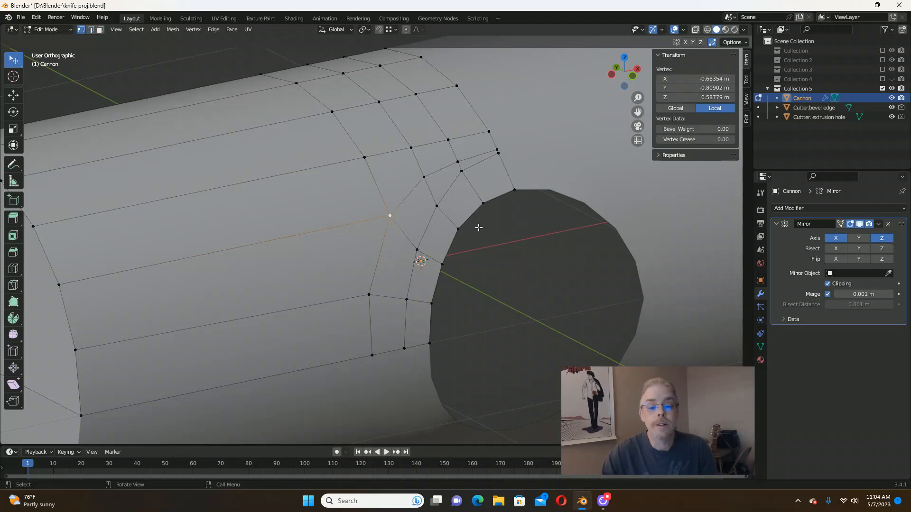
pyautogui.moveTo(391, 215); pyautogui.dragTo(453, 221, button='middle')
pyautogui.hotkey('shift', 'v')
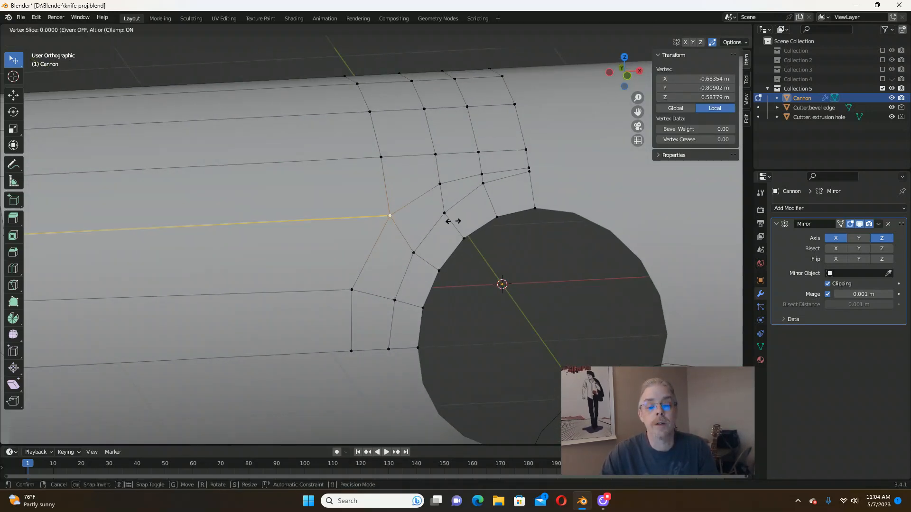
pyautogui.click(465, 238)
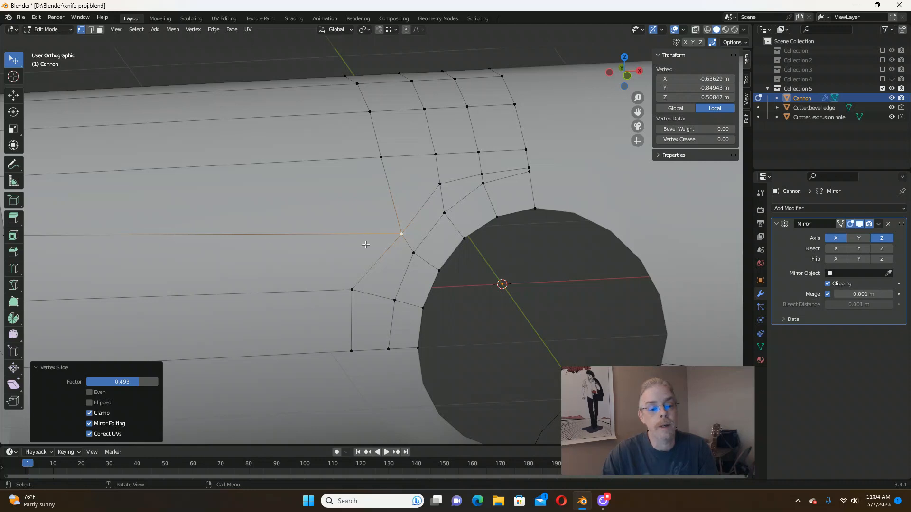
# Switch the viewport lighting to MatCap and examine the reflections around the hole in Object and Edit Mode.
pyautogui.press('Tab')
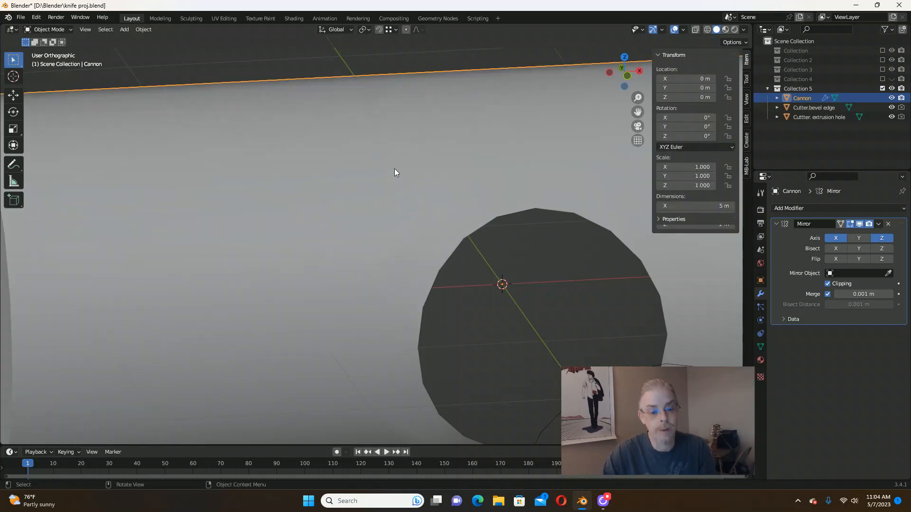
pyautogui.click(746, 30)
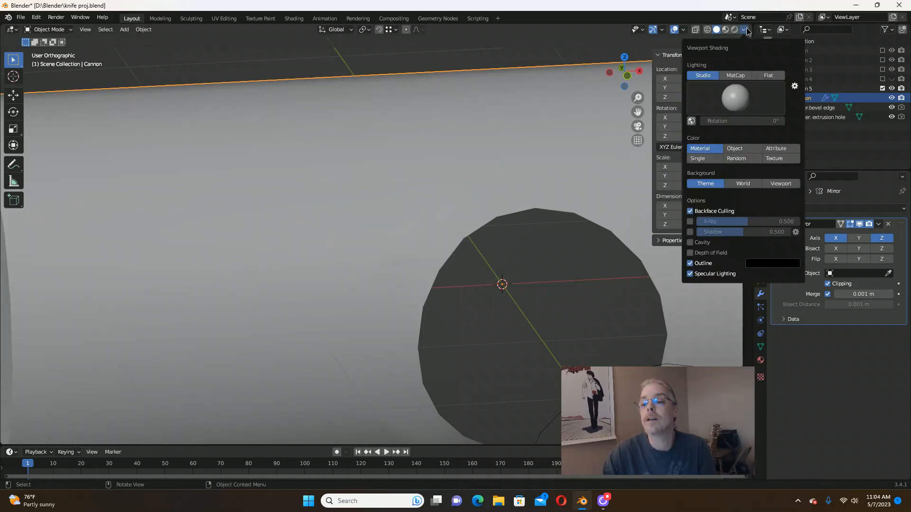
pyautogui.click(735, 76)
pyautogui.scroll(-5, 447, 181)
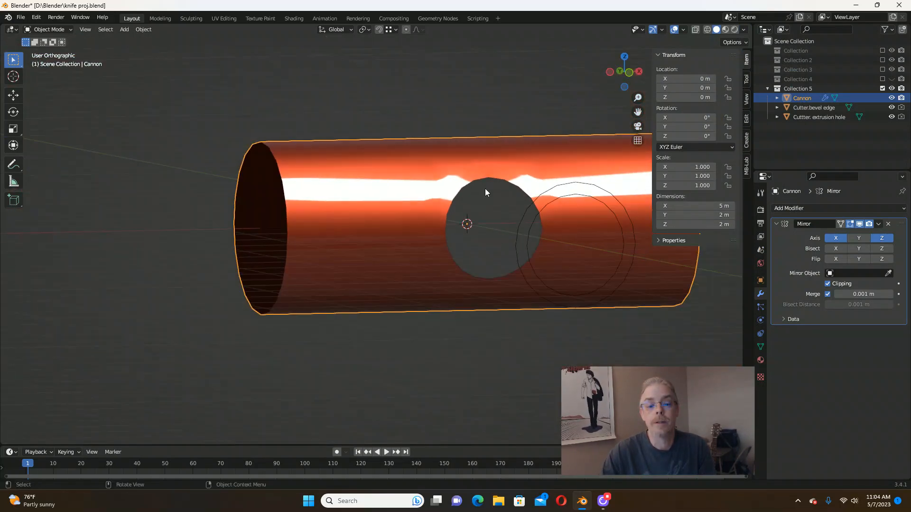
pyautogui.press('Tab')
pyautogui.moveTo(491, 191); pyautogui.dragTo(603, 188, button='middle')
pyautogui.scroll(4, 431, 183)
pyautogui.press('Tab')
pyautogui.press('Tab')
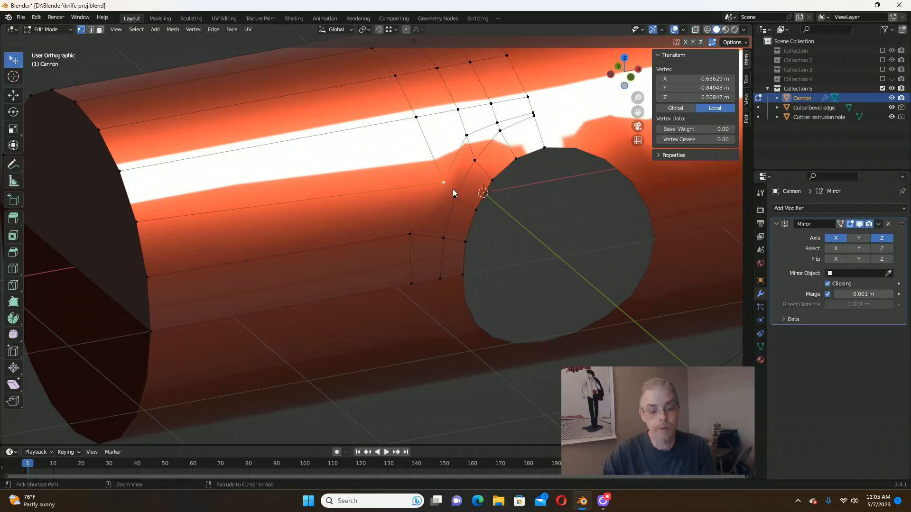
# Undo the pole vertex's last slide.
pyautogui.hotkey('ctrl', 'z')
pyautogui.hotkey('ctrl', 'z')
pyautogui.hotkey('ctrl', 'z')
pyautogui.hotkey('ctrl', 'z')
pyautogui.hotkey('ctrl', 'z')
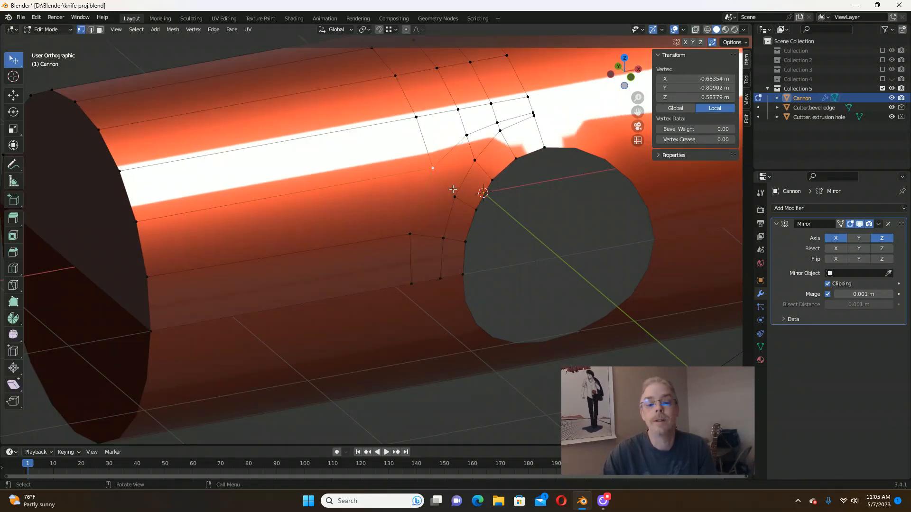
# Set the viewport lighting back to Studio.
pyautogui.moveTo(453, 190); pyautogui.dragTo(419, 184, button='middle')
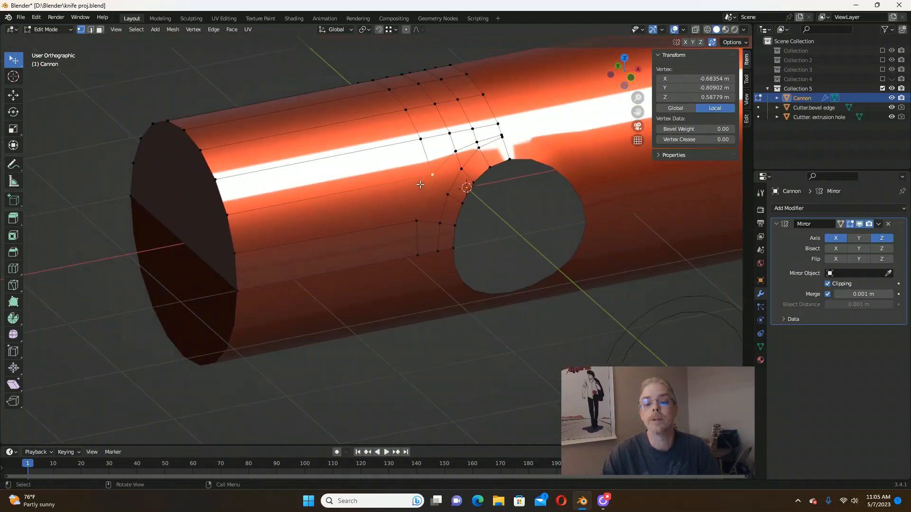
pyautogui.scroll(-2, 420, 185)
pyautogui.click(743, 29)
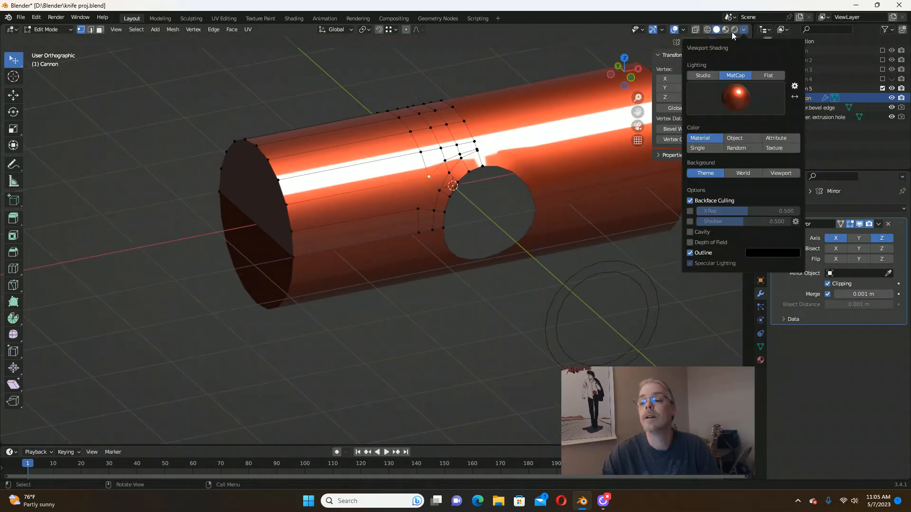
pyautogui.click(701, 76)
pyautogui.scroll(-2, 469, 163)
pyautogui.scroll(5, 468, 163)
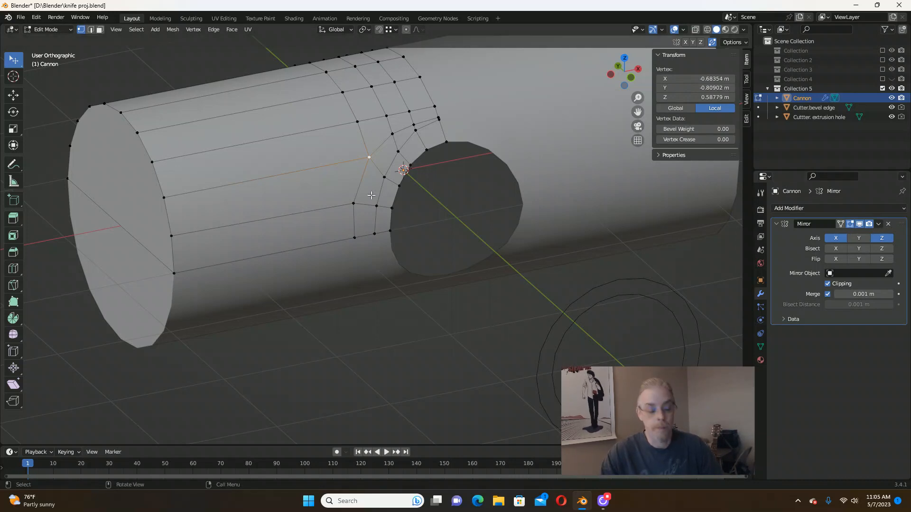
# In Object Mode, apply the cannon's Mirror modifier.
pyautogui.press('Tab')
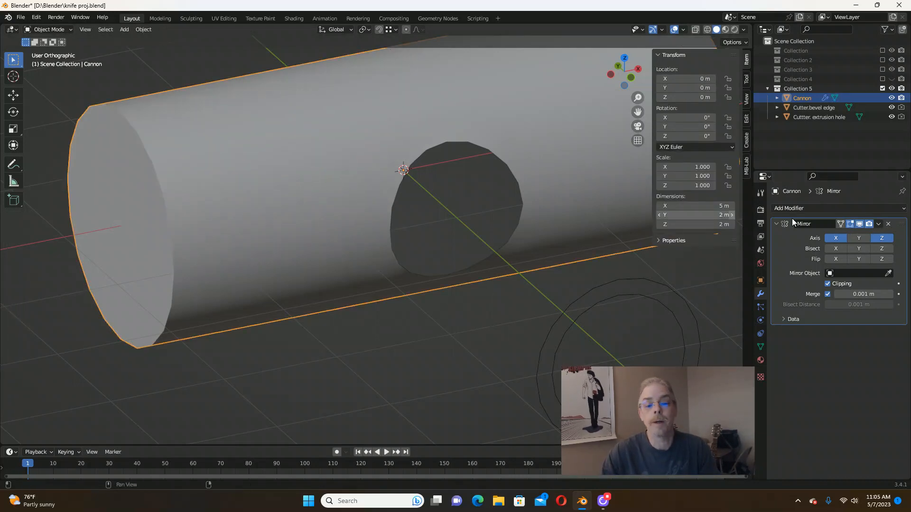
pyautogui.click(878, 224)
pyautogui.click(837, 235)
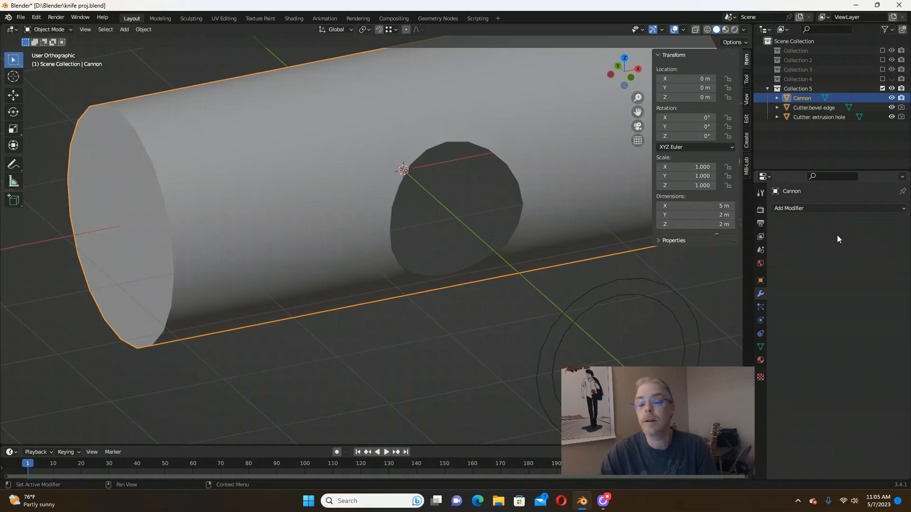
# Open the cannon in Edit Mode with nothing selected and hide both cutter objects in the viewport.
pyautogui.press('Tab')
pyautogui.moveTo(340, 182); pyautogui.dragTo(354, 186, button='middle')
pyautogui.hotkey('alt', 'a')
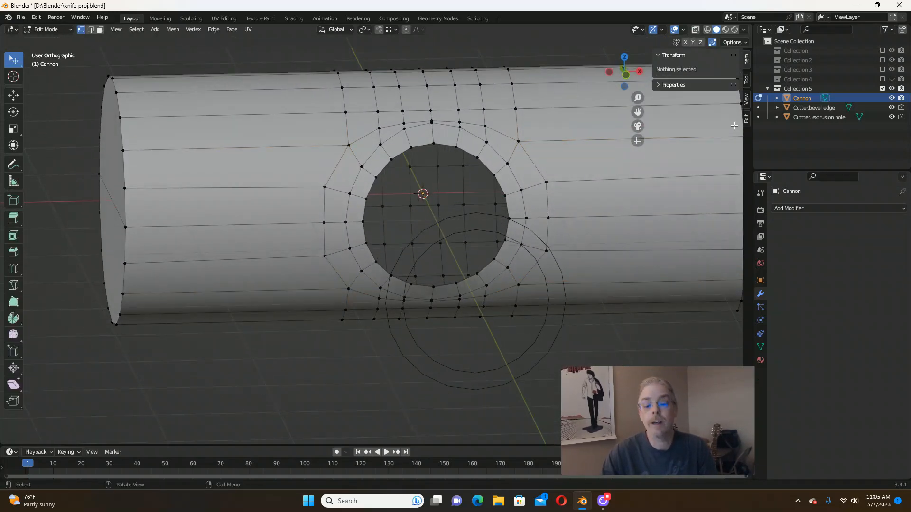
pyautogui.moveTo(892, 108); pyautogui.dragTo(894, 126)
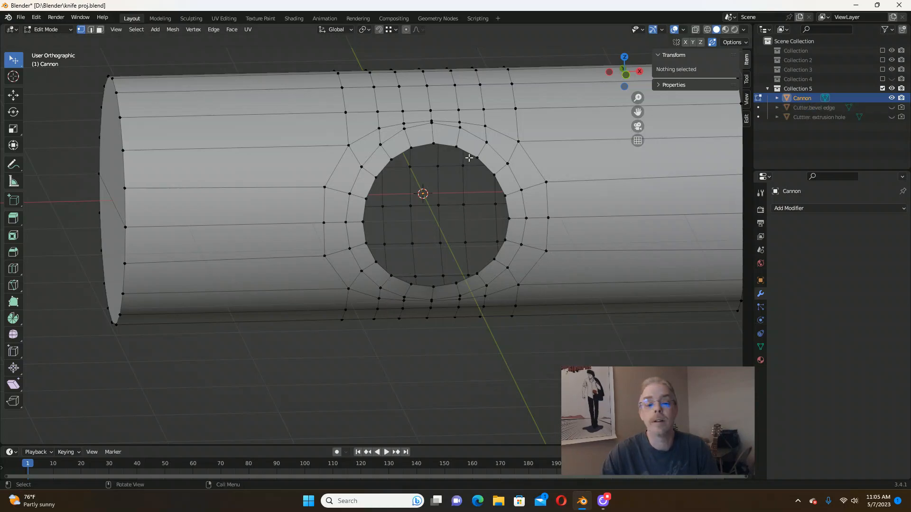
# Merge all of the cannon's vertices by distance at 0.0001 m and clear the selection.
pyautogui.moveTo(467, 155); pyautogui.dragTo(433, 154, button='middle')
pyautogui.press('a')
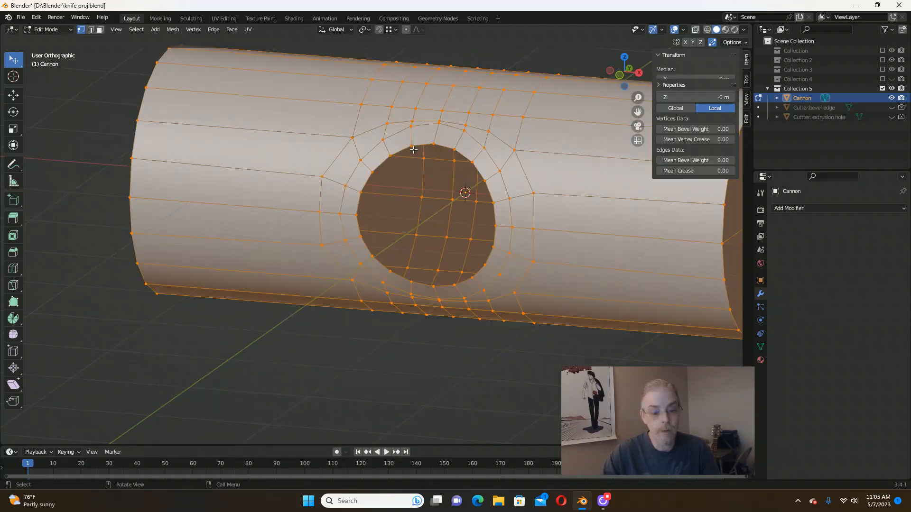
pyautogui.press('m')
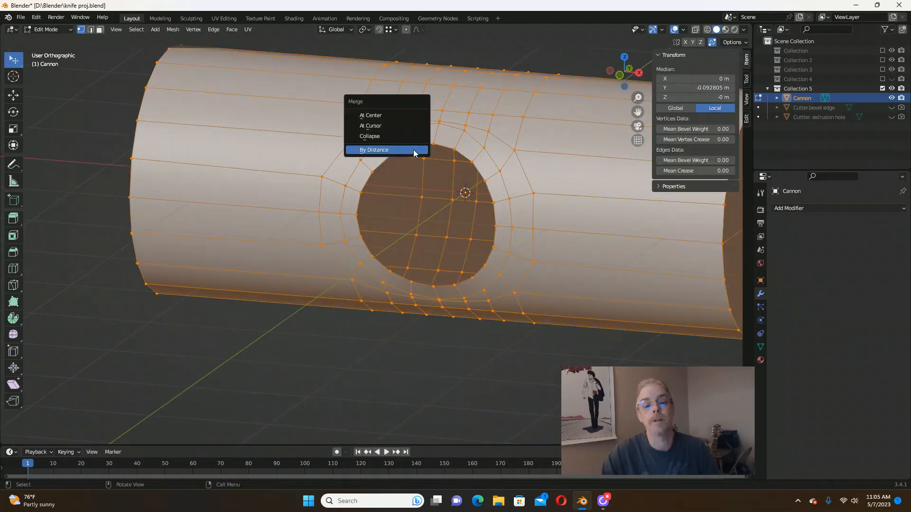
pyautogui.click(386, 150)
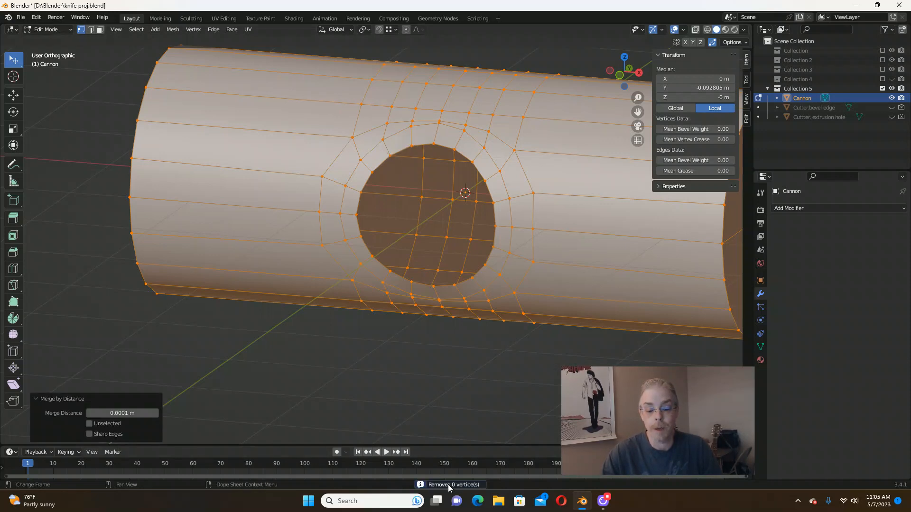
pyautogui.moveTo(361, 365); pyautogui.dragTo(382, 335, button='middle')
pyautogui.scroll(2, 382, 335)
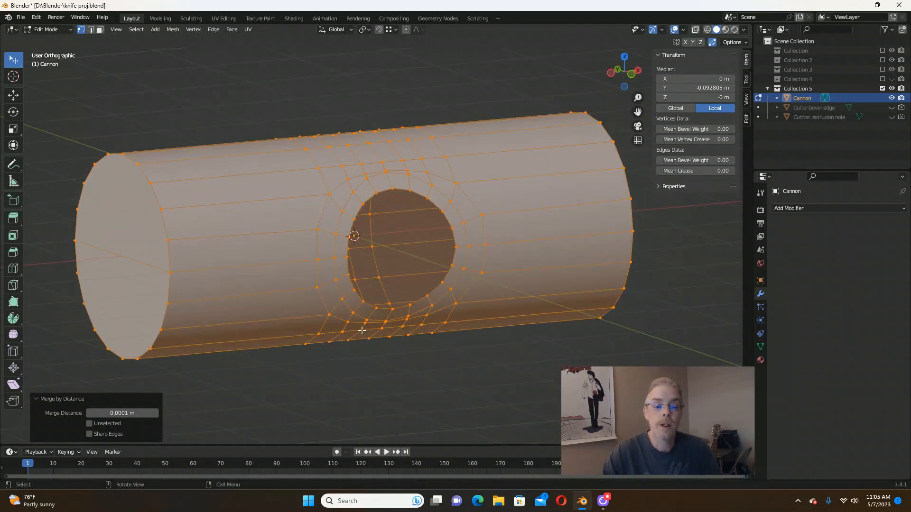
pyautogui.hotkey('alt', 'a')
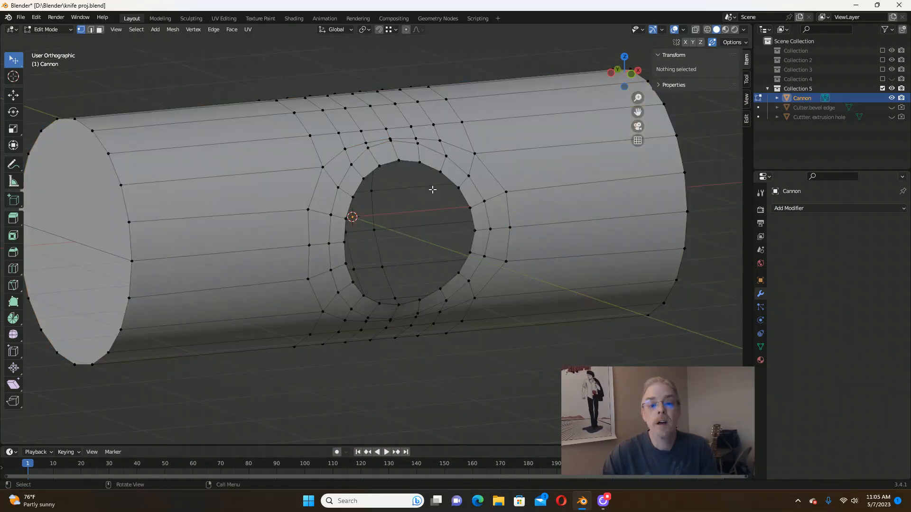
# Select the hole's inner edge loop and extrude it outward along Y by about 0.58 m in the right orthographic view.
pyautogui.keyDown('alt'); pyautogui.click(428, 165); pyautogui.keyUp('alt')
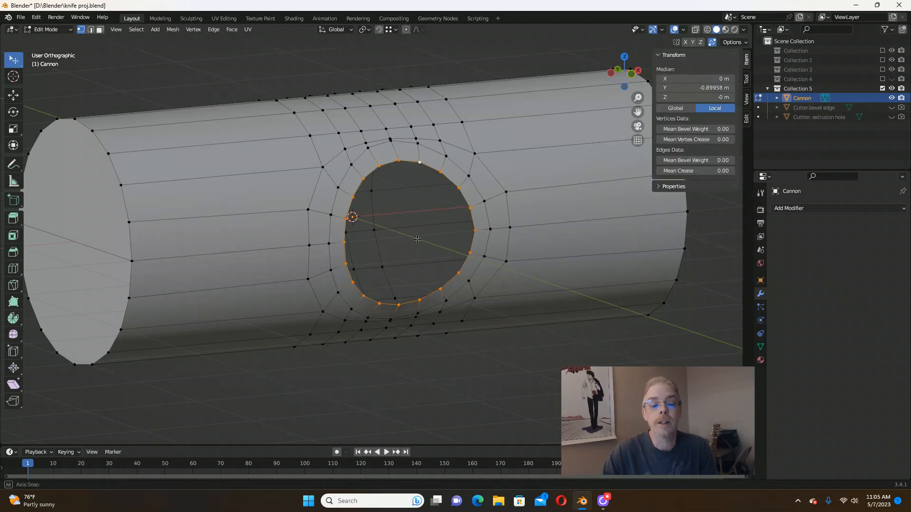
pyautogui.moveTo(420, 199); pyautogui.dragTo(395, 182, button='middle')
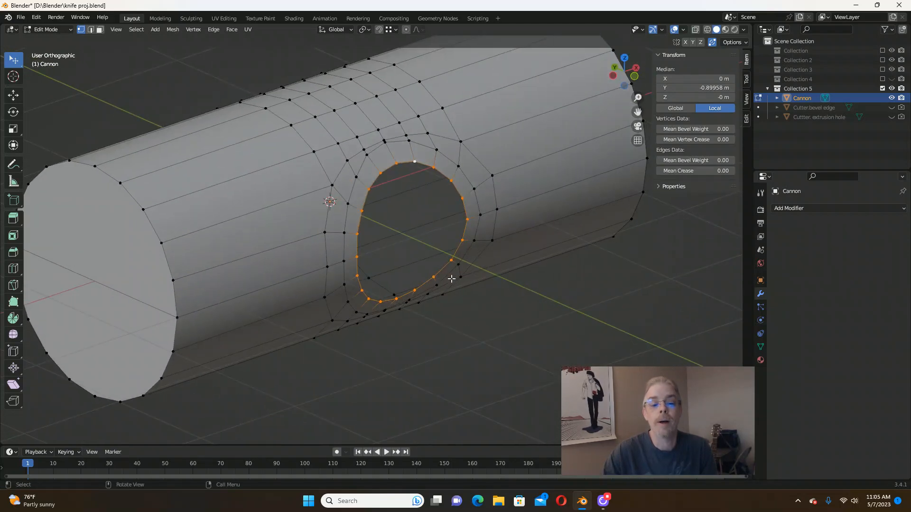
pyautogui.moveTo(465, 323); pyautogui.dragTo(457, 280, button='middle')
pyautogui.scroll(3, 363, 190)
pyautogui.scroll(2, 362, 190)
pyautogui.scroll(-3, 366, 226)
pyautogui.scroll(-5, 458, 280)
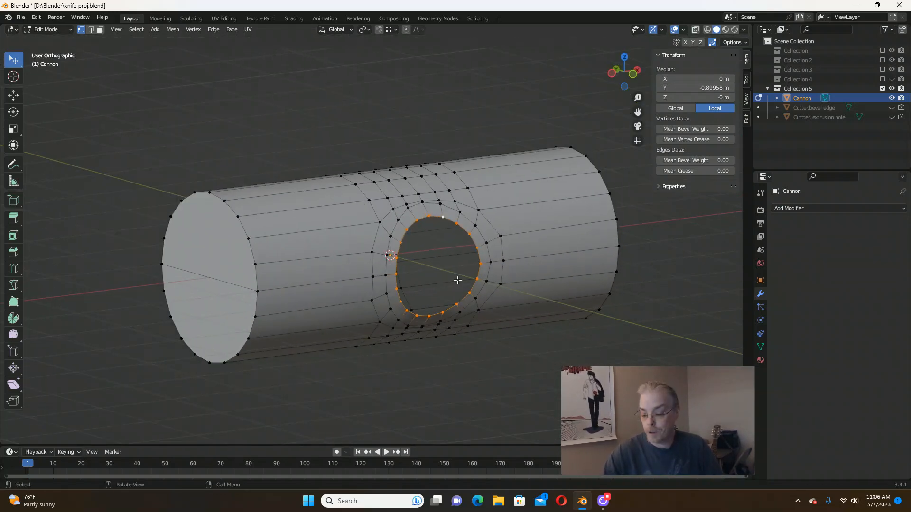
pyautogui.press('KP_3')
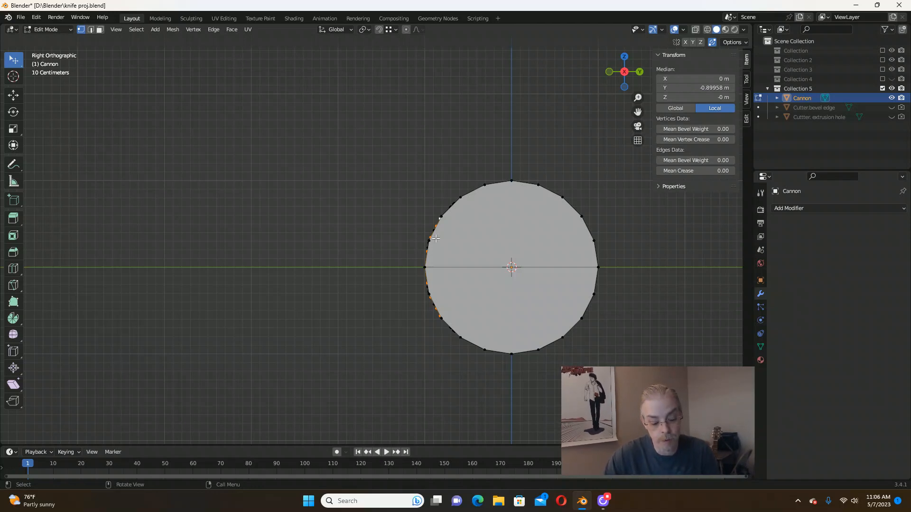
pyautogui.press('e')
pyautogui.press('y')
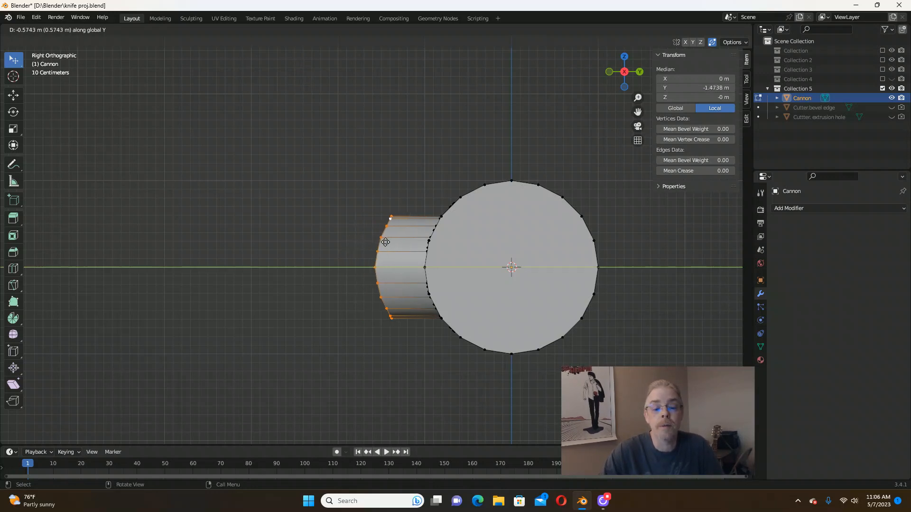
pyautogui.click(385, 242)
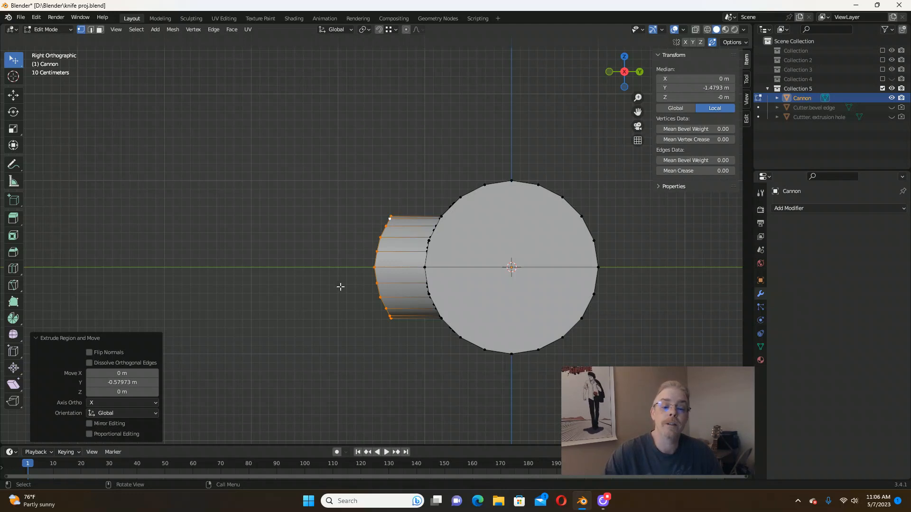
# Try a loop cut around the middle of the extruded tube with an even, flipped edge slide, and undo it.
pyautogui.moveTo(340, 260); pyautogui.dragTo(318, 255, button='middle')
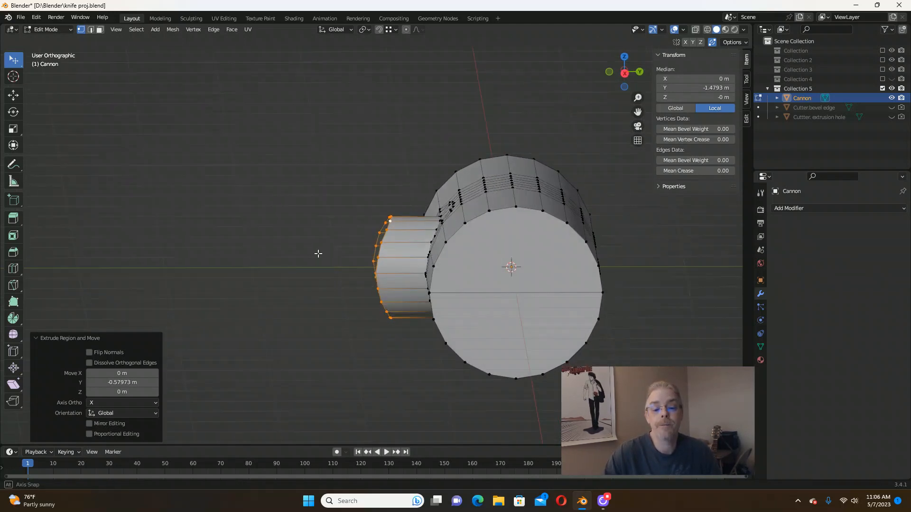
pyautogui.moveTo(370, 283); pyautogui.dragTo(419, 250, button='middle')
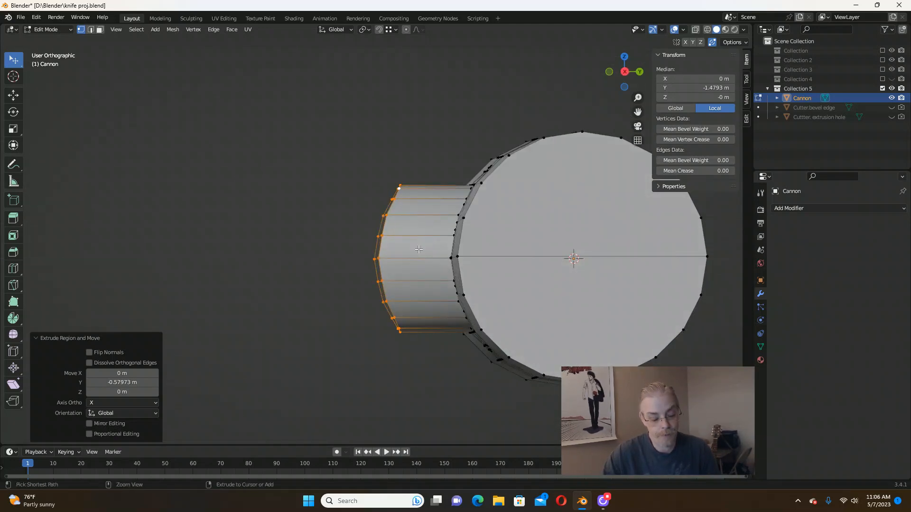
pyautogui.hotkey('ctrl', 'r')
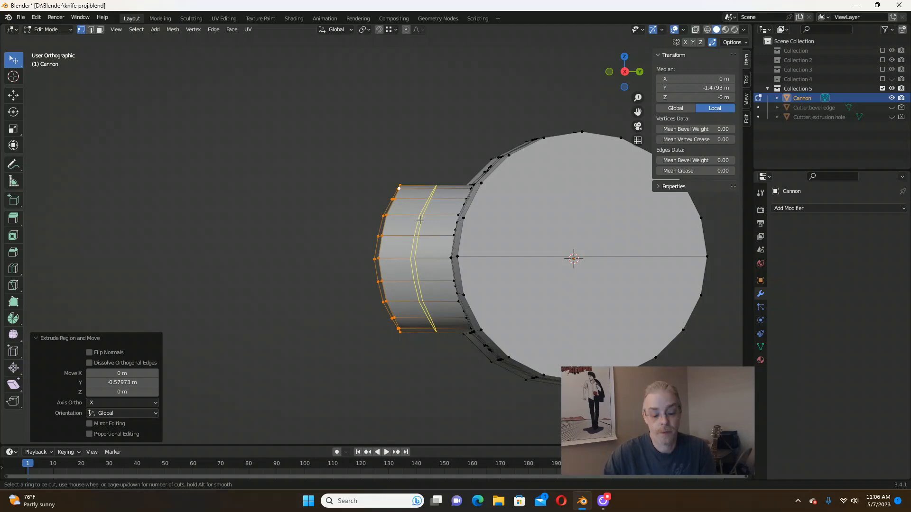
pyautogui.click(420, 219)
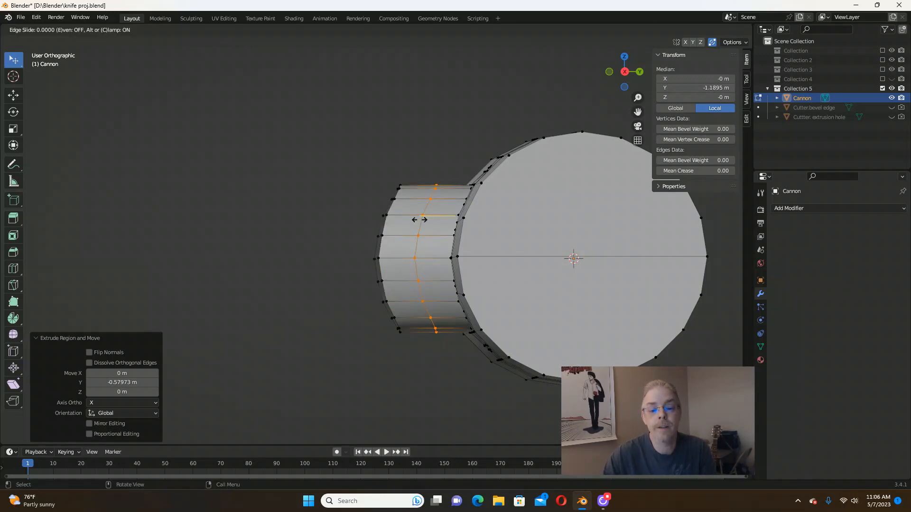
pyautogui.press('e')
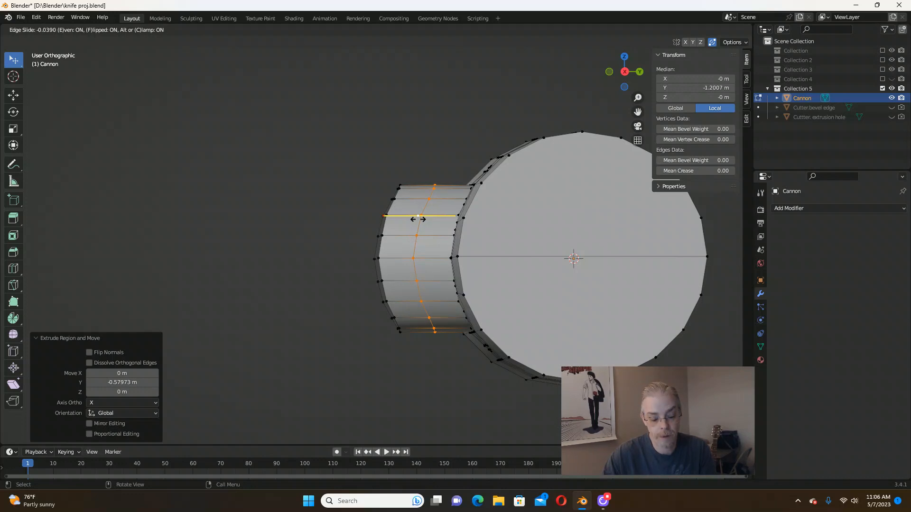
pyautogui.rightClick(418, 219)
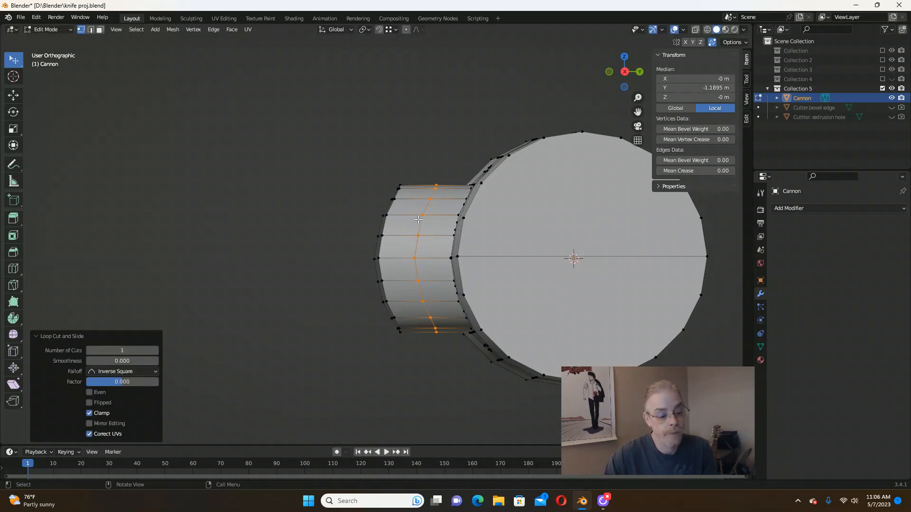
pyautogui.press('g')
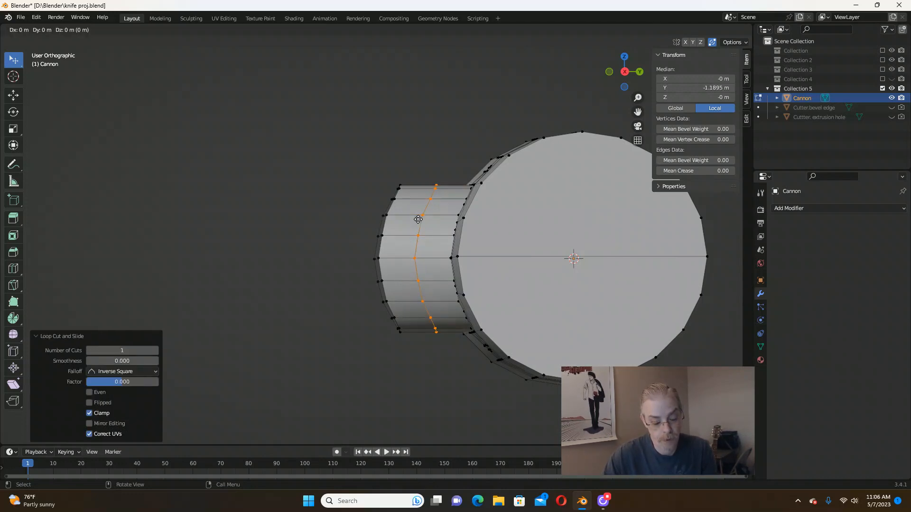
pyautogui.press('ctrl')
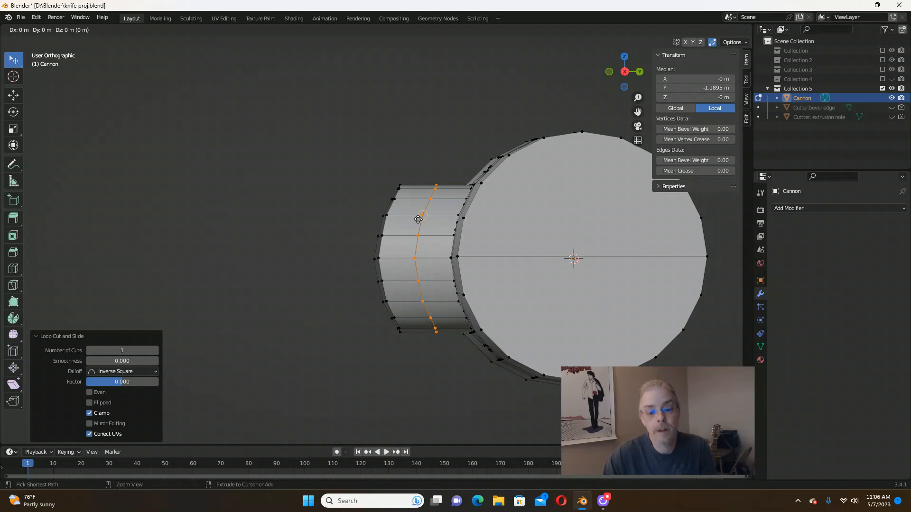
pyautogui.rightClick(418, 219)
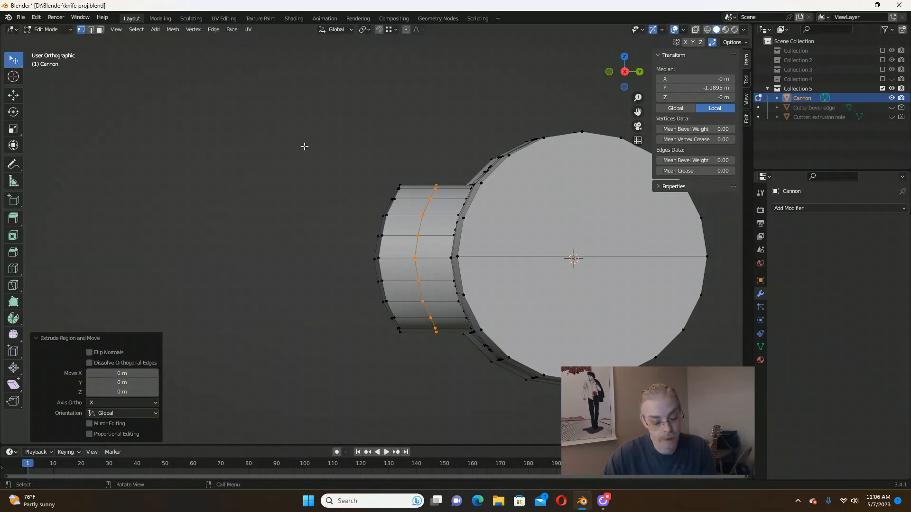
pyautogui.hotkey('ctrl', 'z')
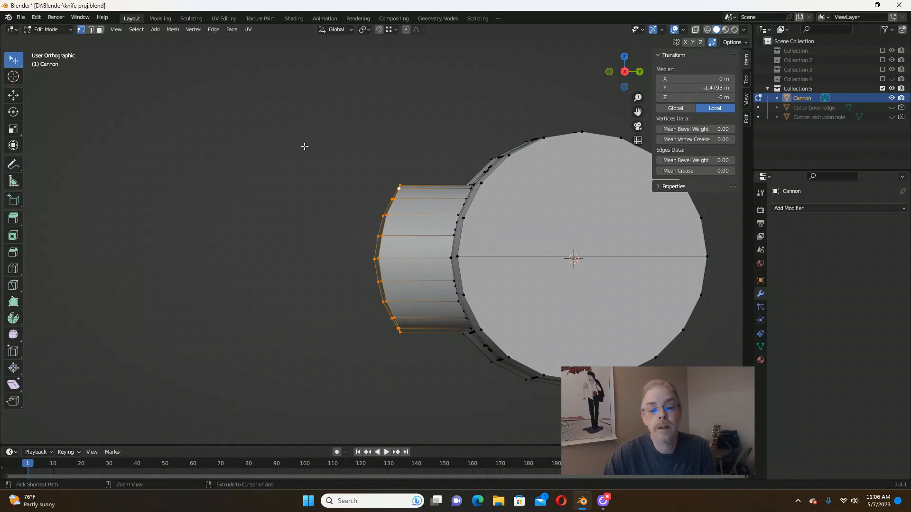
pyautogui.hotkey('ctrl', 'z')
pyautogui.hotkey('ctrl', 'shift', 'z')
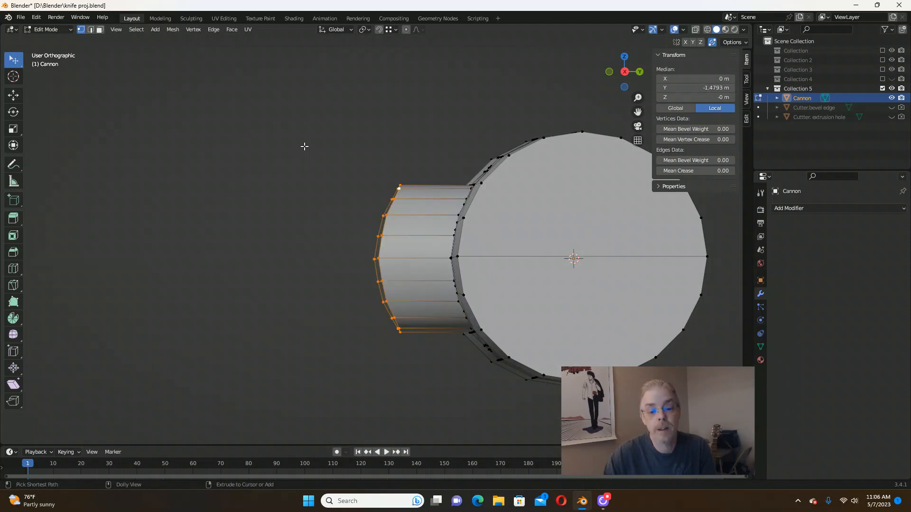
# In the right orthographic view, try a loop cut on the tube slid to a factor of about -0.145, and undo it.
pyautogui.moveTo(364, 169); pyautogui.dragTo(362, 169, button='middle')
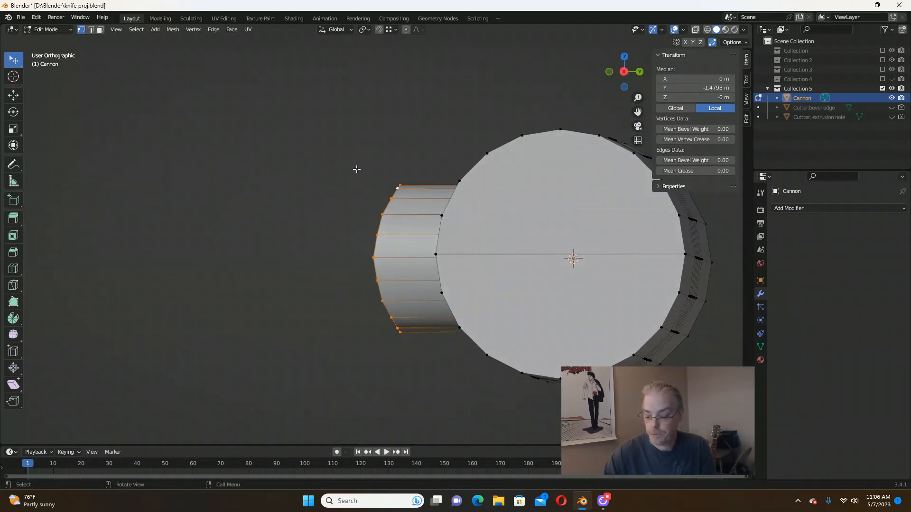
pyautogui.press('KP_3')
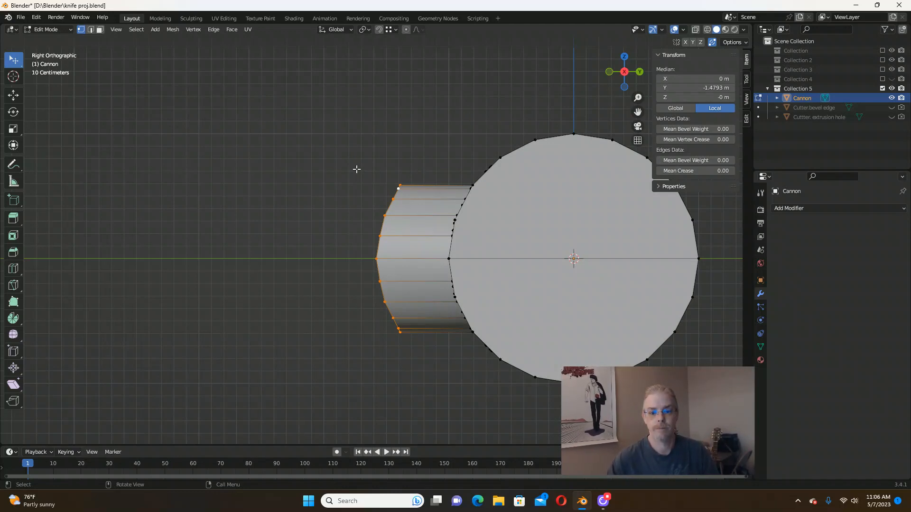
pyautogui.scroll(-3, 357, 171)
pyautogui.scroll(5, 375, 190)
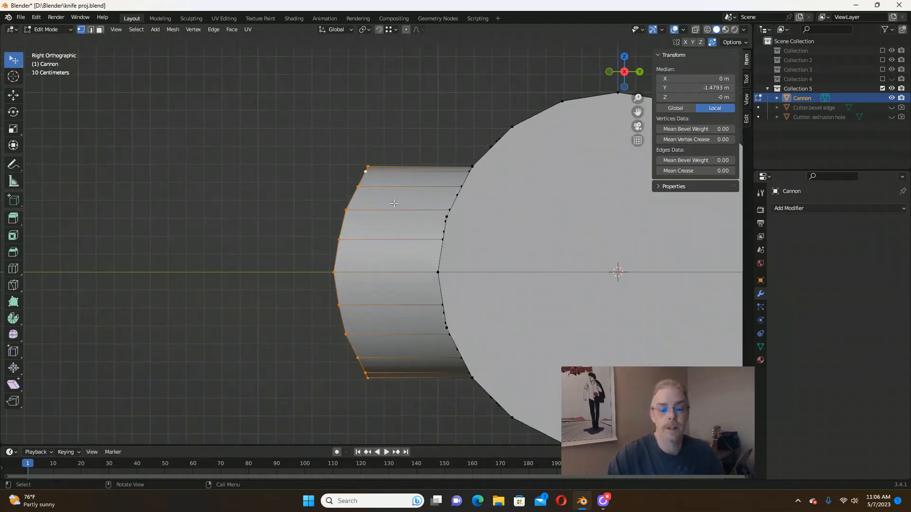
pyautogui.hotkey('ctrl', 'r')
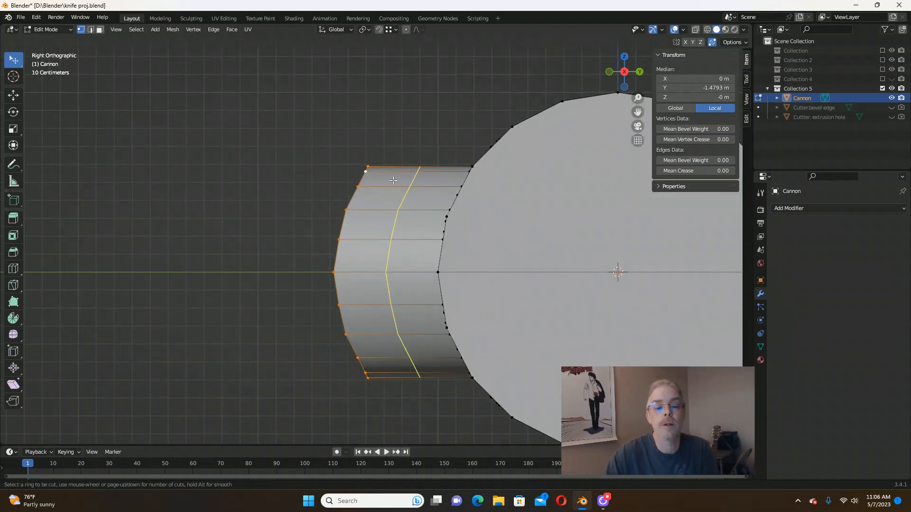
pyautogui.click(391, 181)
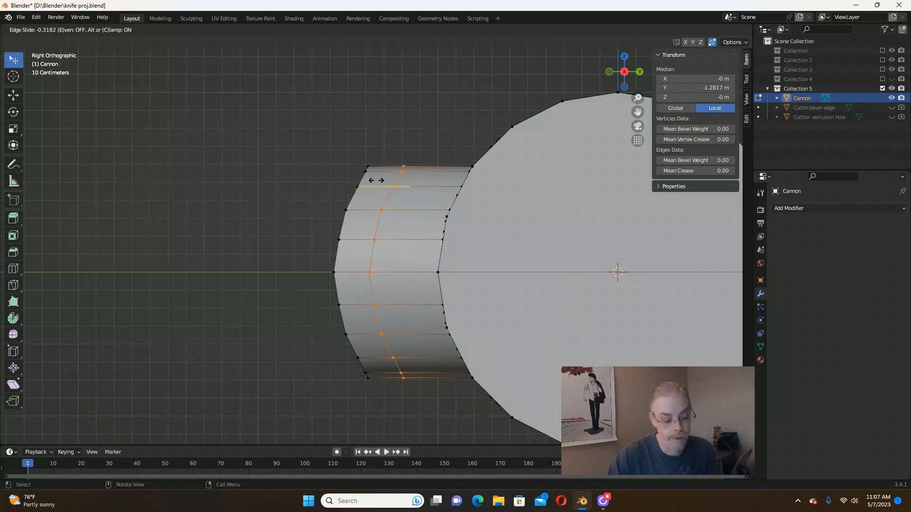
pyautogui.press('e')
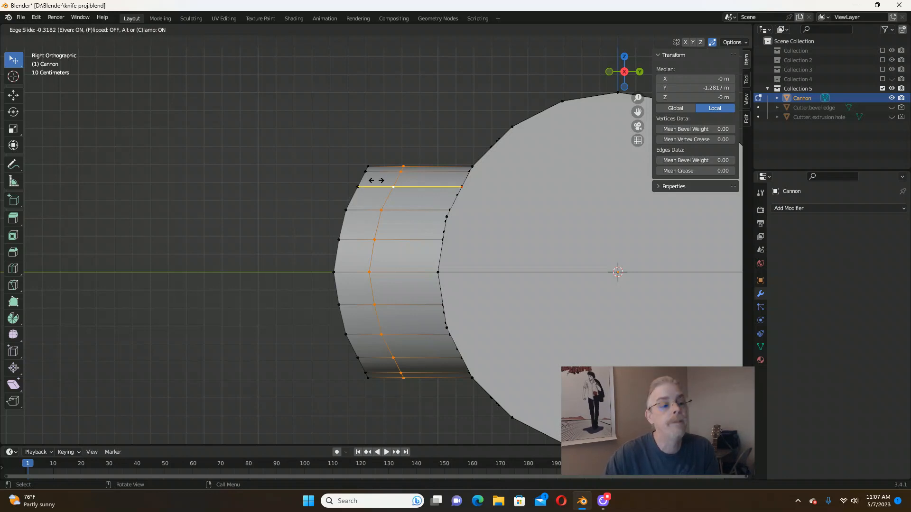
pyautogui.press('f')
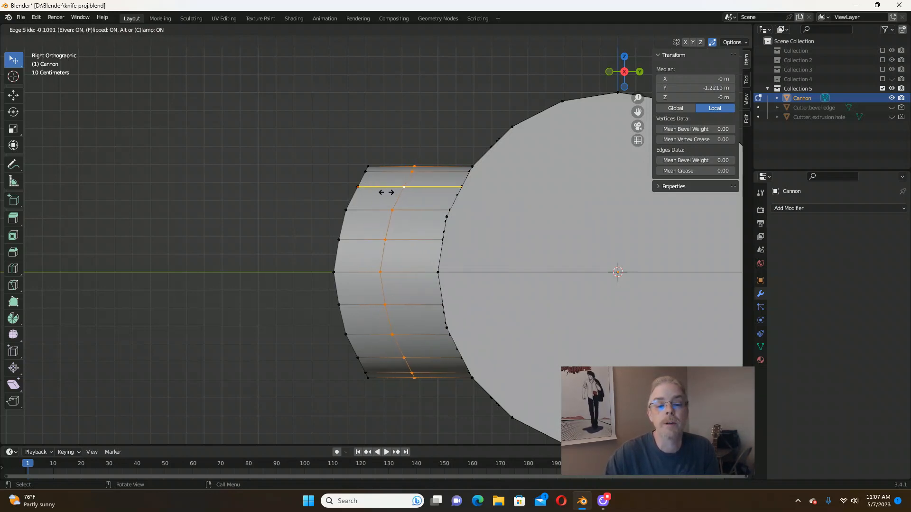
pyautogui.click(397, 169)
pyautogui.moveTo(398, 170); pyautogui.dragTo(409, 191, button='middle')
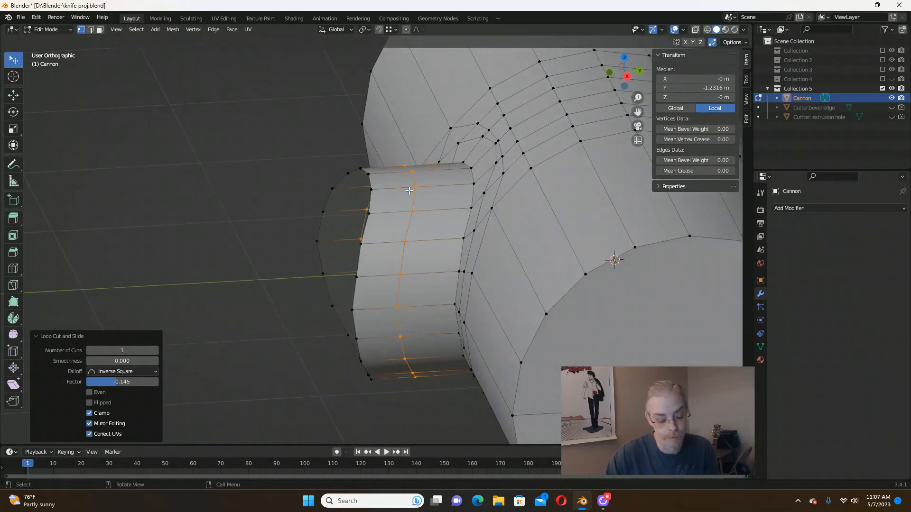
pyautogui.hotkey('ctrl', 'z')
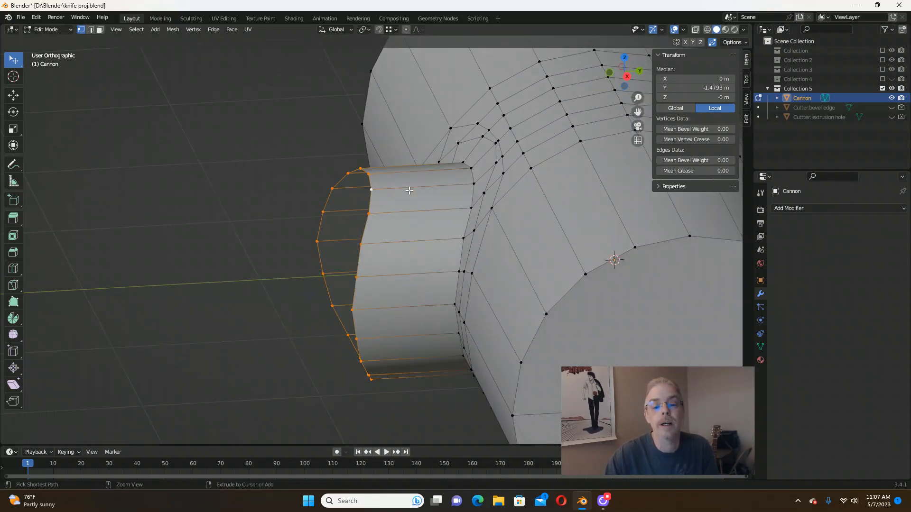
pyautogui.moveTo(409, 191); pyautogui.dragTo(506, 193, button='middle')
pyautogui.scroll(-4, 400, 174)
pyautogui.keyDown('shift'); pyautogui.moveTo(283, 166); pyautogui.dragTo(351, 177, button='middle'); pyautogui.keyUp('shift')
pyautogui.scroll(1, 351, 178)
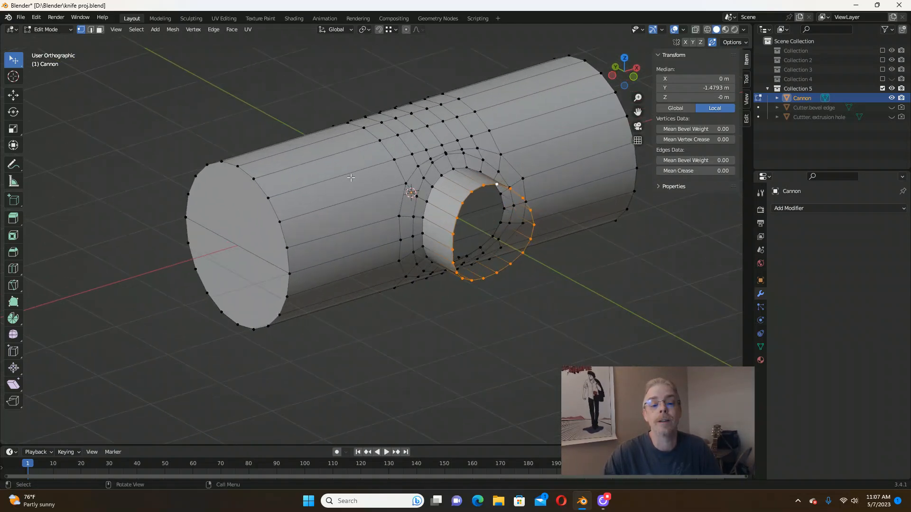
pyautogui.moveTo(467, 206); pyautogui.dragTo(437, 196, button='middle')
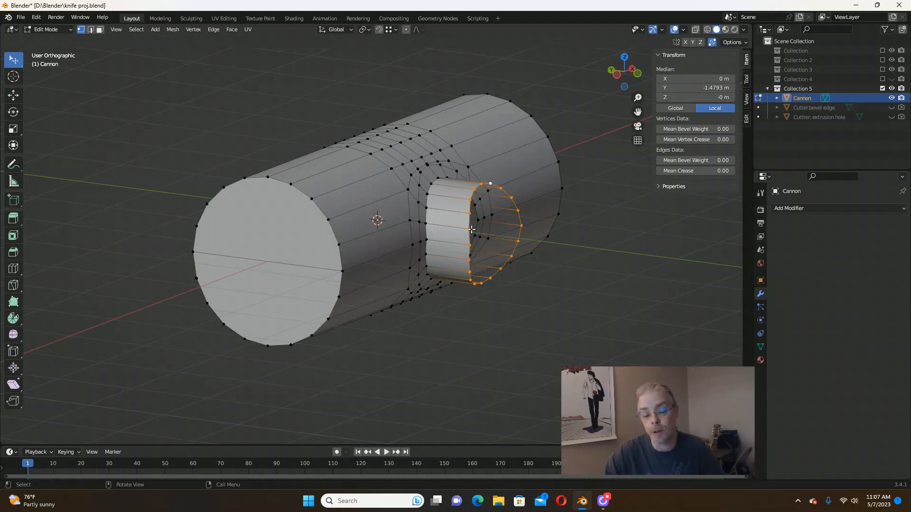
# Examine the extruded tube's curved open end from the front orthographic view and from several angles around the cannon.
pyautogui.moveTo(465, 230); pyautogui.dragTo(474, 231, button='middle')
pyautogui.press('KP_1')
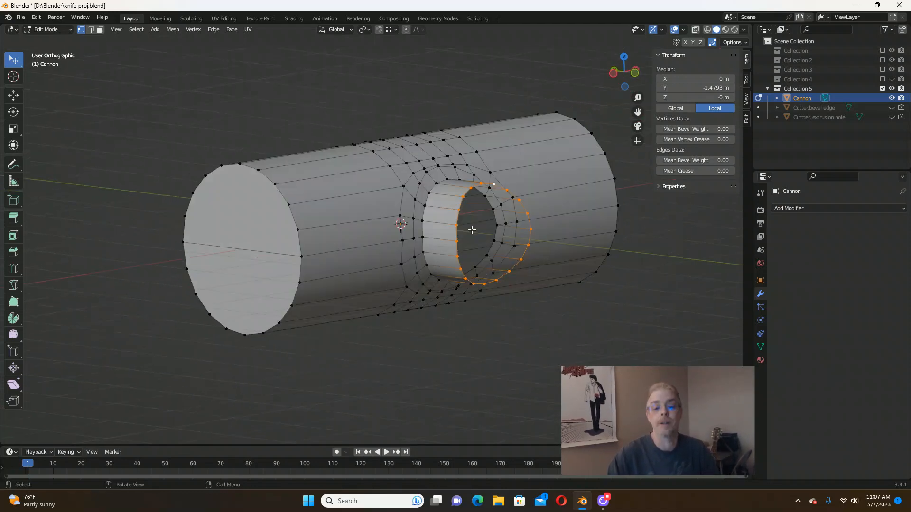
pyautogui.scroll(-3, 461, 229)
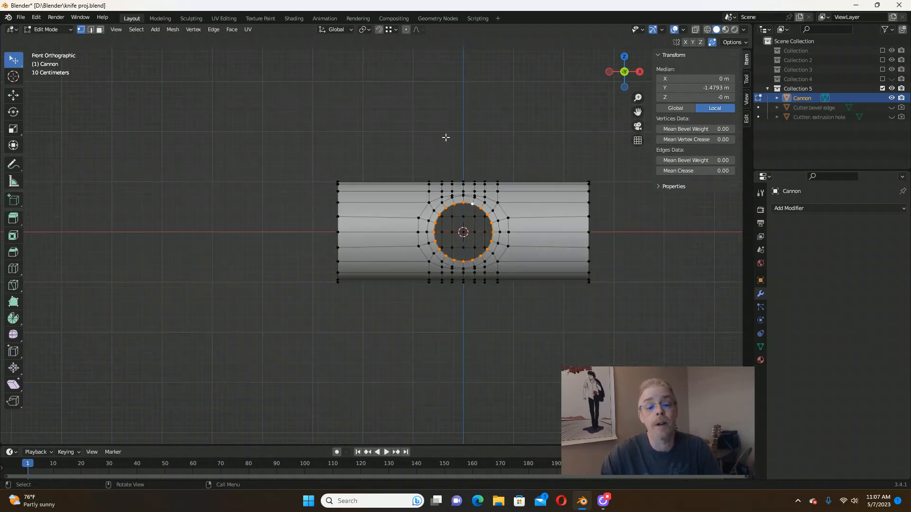
pyautogui.moveTo(326, 140); pyautogui.dragTo(395, 166, button='middle')
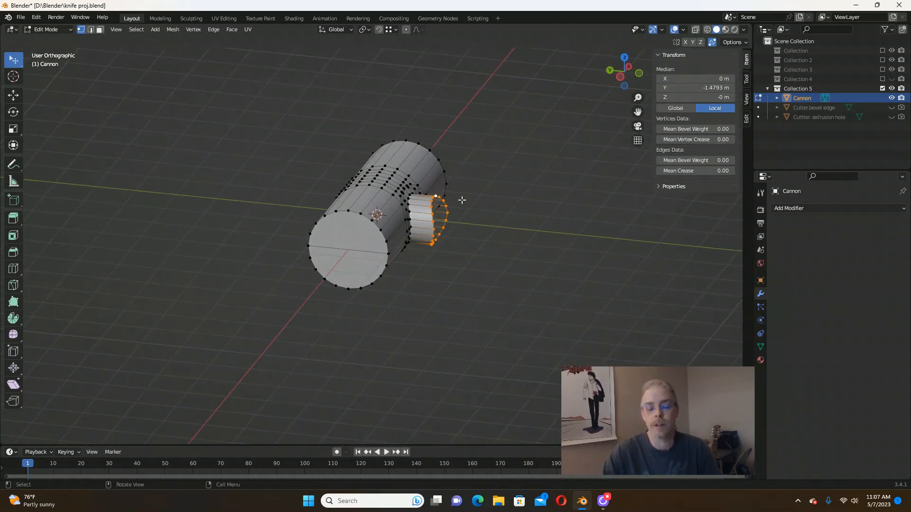
pyautogui.scroll(4, 473, 230)
pyautogui.moveTo(437, 224); pyautogui.dragTo(408, 202, button='middle')
pyautogui.scroll(2, 393, 200)
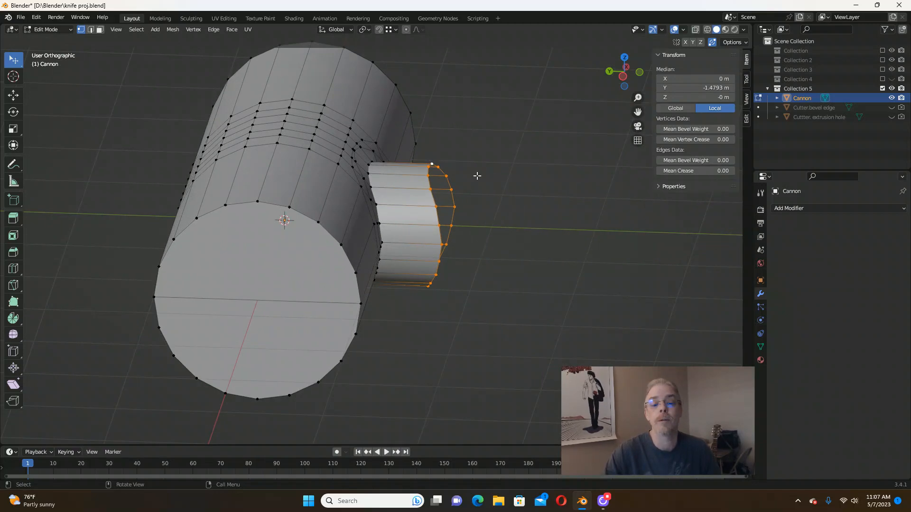
pyautogui.moveTo(476, 175); pyautogui.dragTo(318, 191, button='middle')
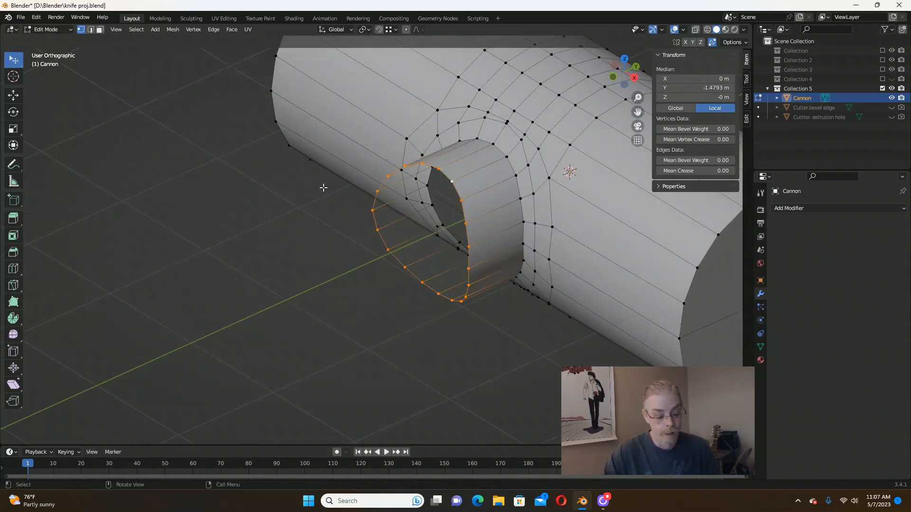
pyautogui.moveTo(461, 177); pyautogui.dragTo(434, 180, button='middle')
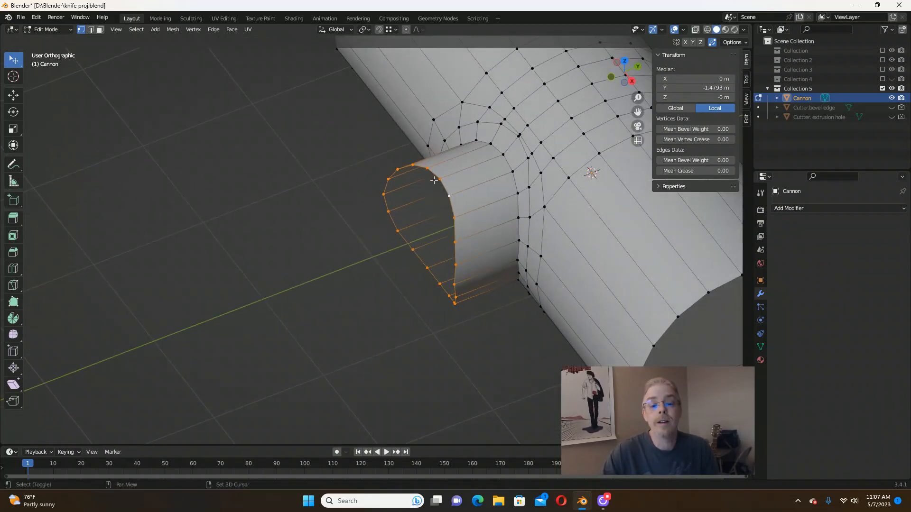
# Make the top vertex of the tube's end loop active and set the transform pivot point to Active Element in the right orthographic view.
pyautogui.keyDown('shift'); pyautogui.click(438, 180); pyautogui.keyUp('shift')
pyautogui.keyDown('shift'); pyautogui.click(439, 181); pyautogui.keyUp('shift')
pyautogui.moveTo(435, 212); pyautogui.dragTo(472, 199, button='middle')
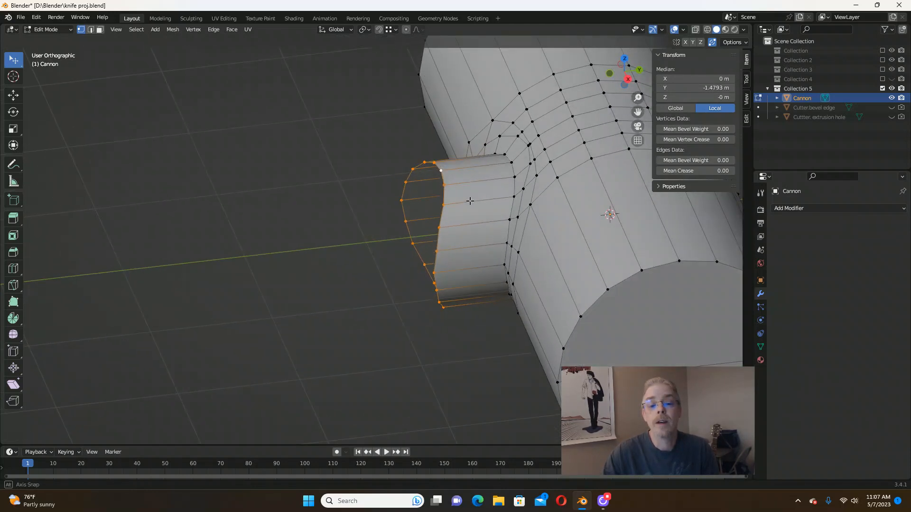
pyautogui.press('KP_3')
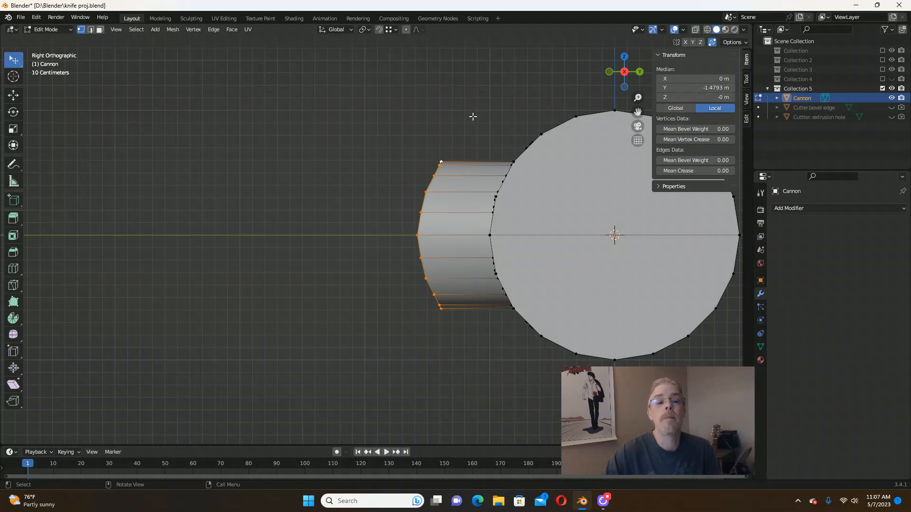
pyautogui.click(364, 29)
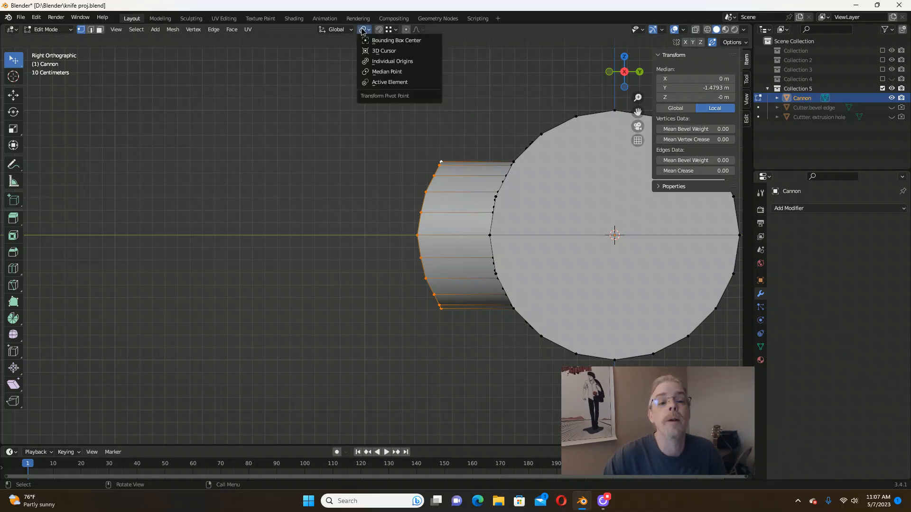
pyautogui.click(368, 83)
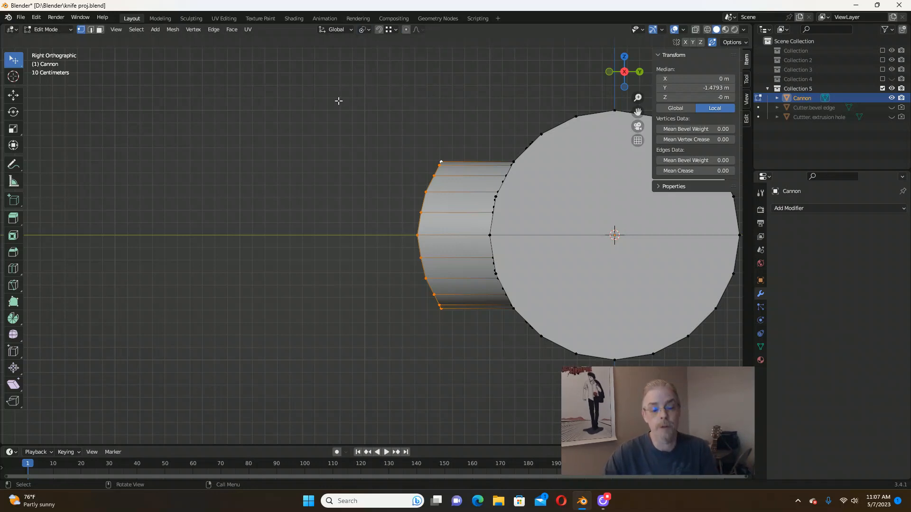
# Try flattening the tube's end loop by scaling it to 0 along global Y, and undo the scaling.
pyautogui.scroll(-1, 337, 101)
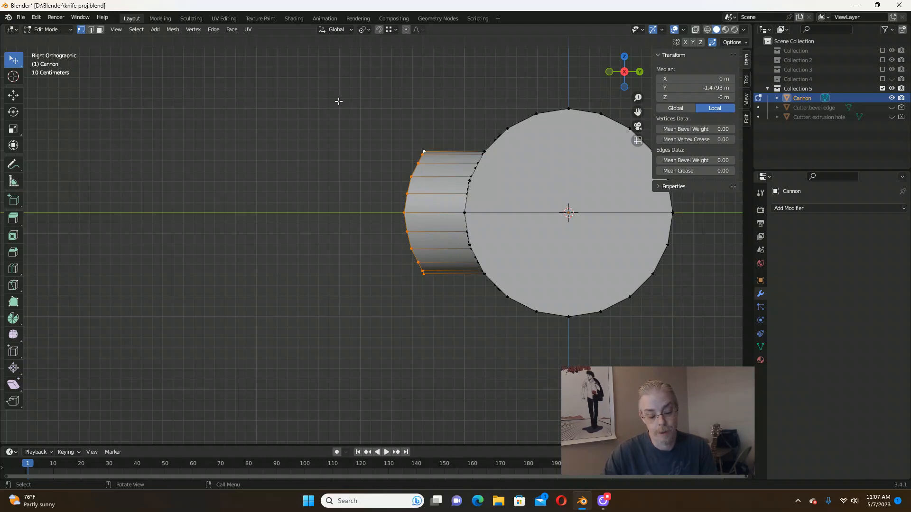
pyautogui.press('s')
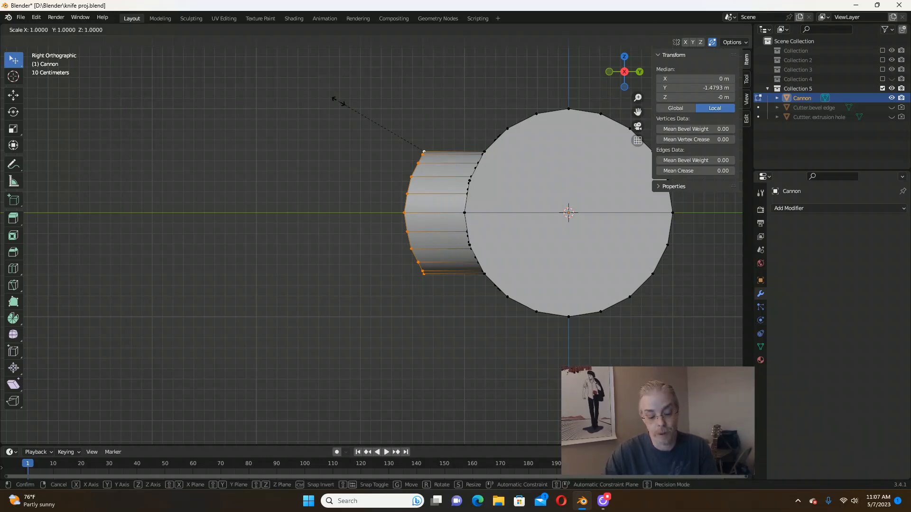
pyautogui.press('y')
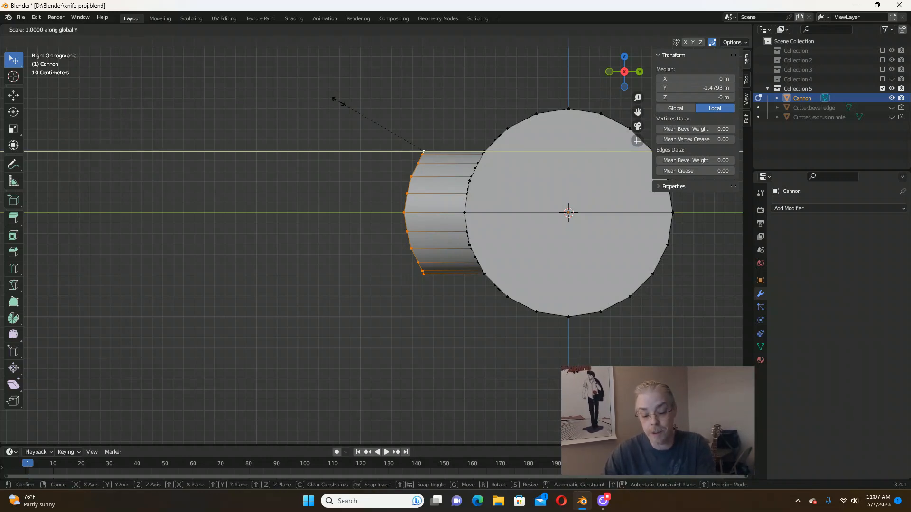
pyautogui.write('0')
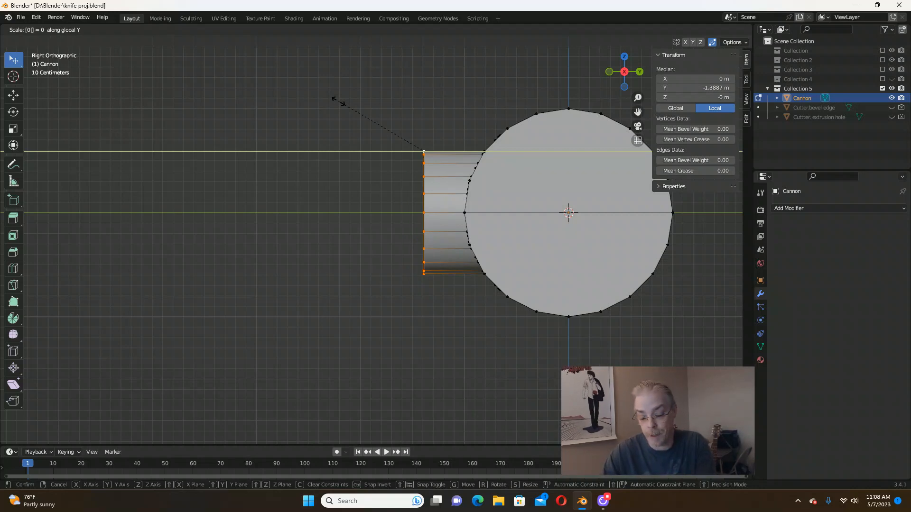
pyautogui.press('Return')
pyautogui.moveTo(364, 136); pyautogui.dragTo(549, 123, button='middle')
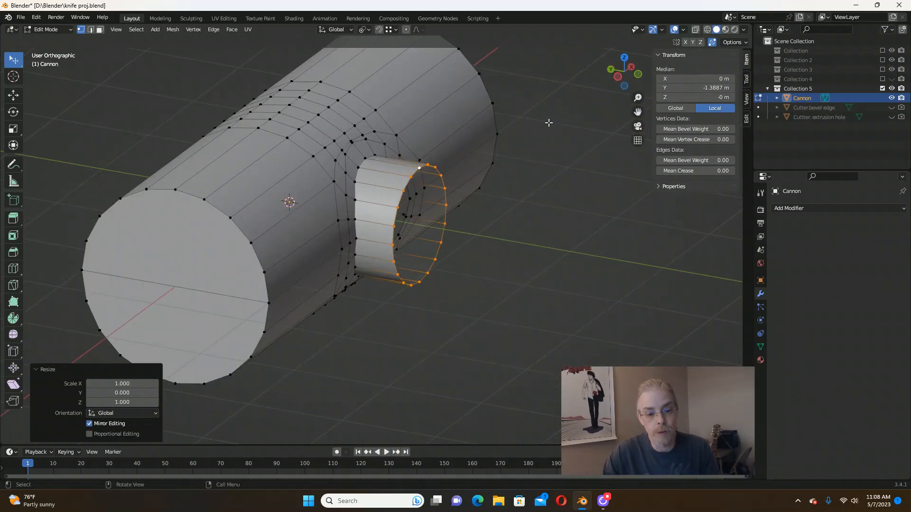
pyautogui.hotkey('ctrl', 'z')
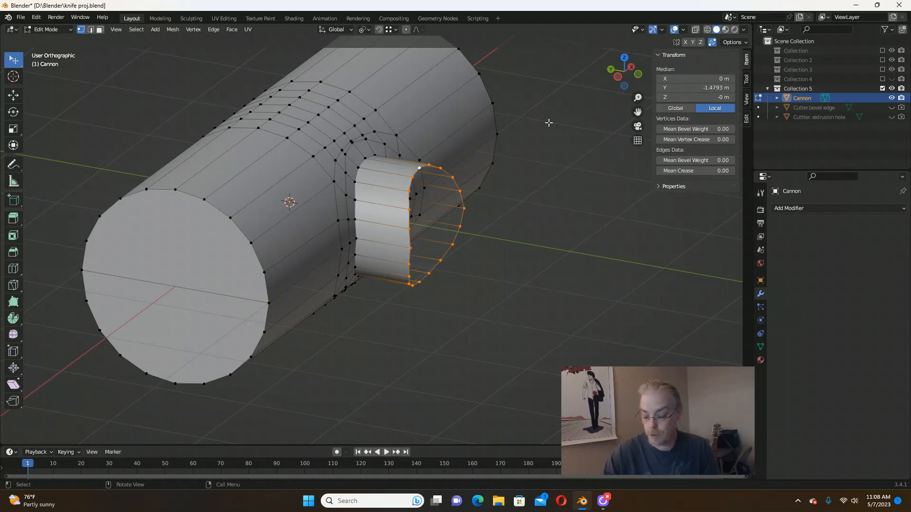
# Flatten the tube's end loop with LoopTools Flatten in the front orthographic view and open the choice of flattening plane.
pyautogui.press('KP_1')
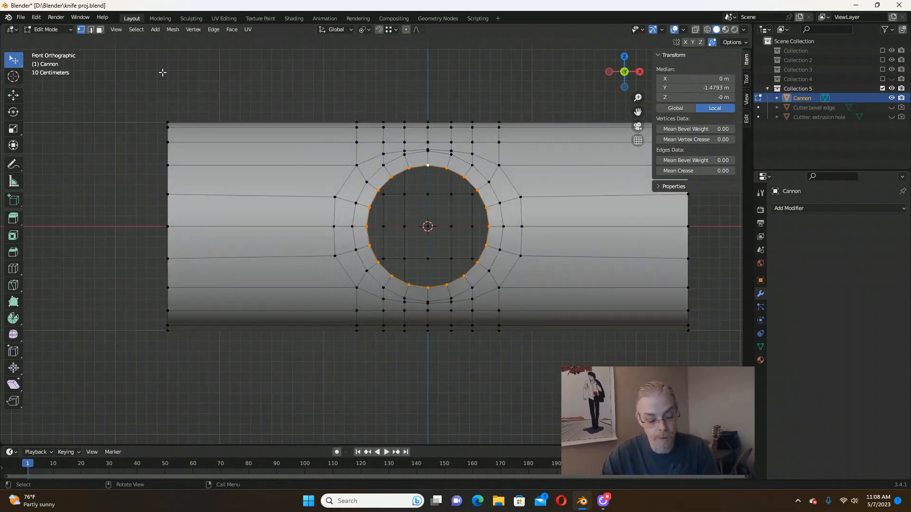
pyautogui.rightClick(130, 40)
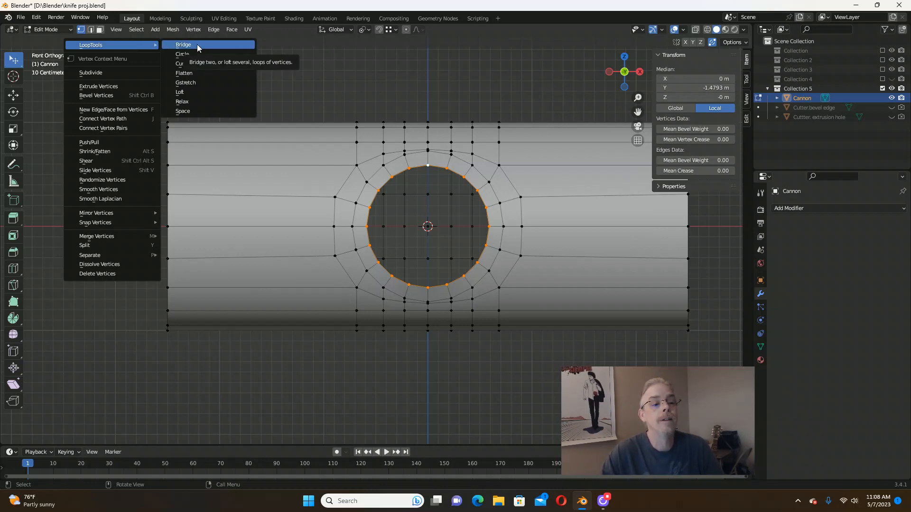
pyautogui.click(185, 73)
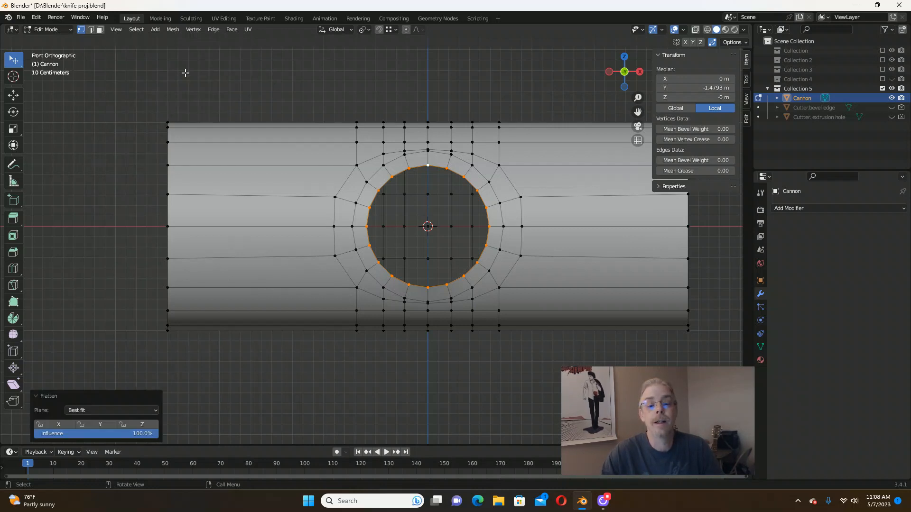
pyautogui.click(136, 410)
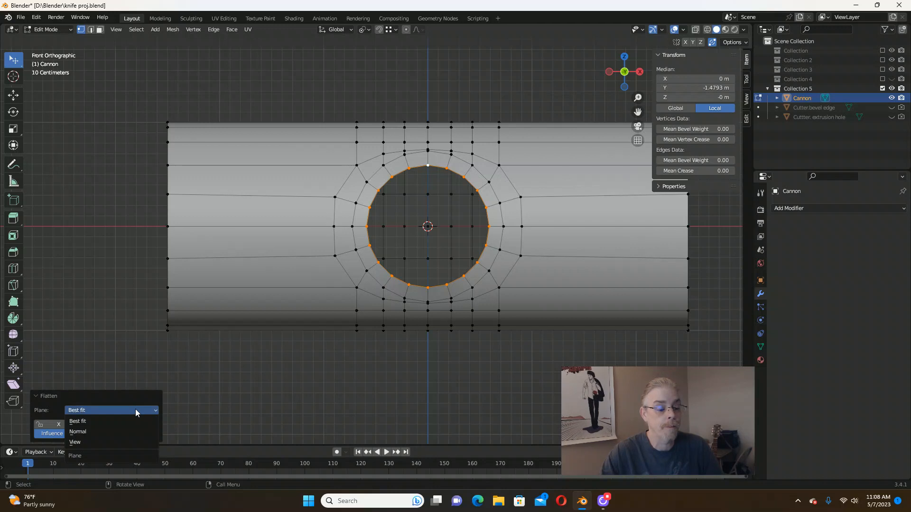
# Set the Flatten plane to View for the selected edge loop at the side tube's open end.
pyautogui.click(78, 442)
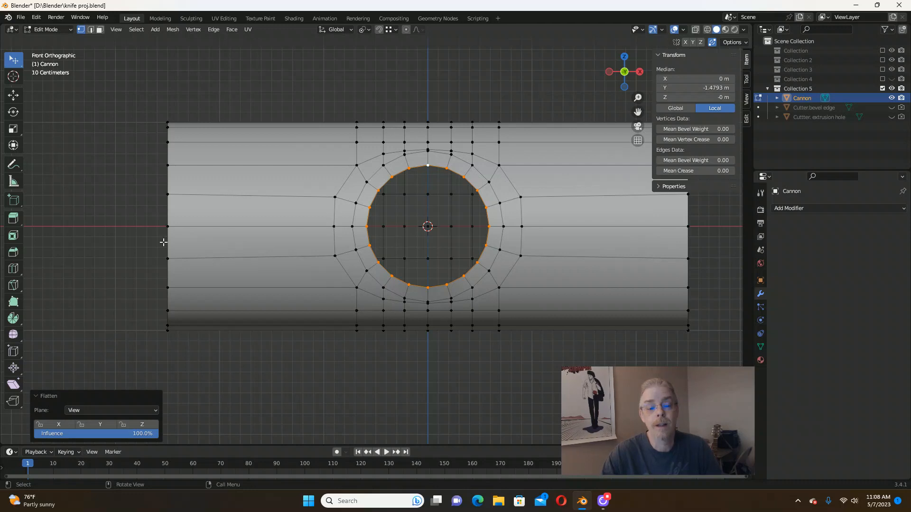
pyautogui.moveTo(140, 226); pyautogui.dragTo(372, 241, button='middle')
pyautogui.scroll(3, 372, 241)
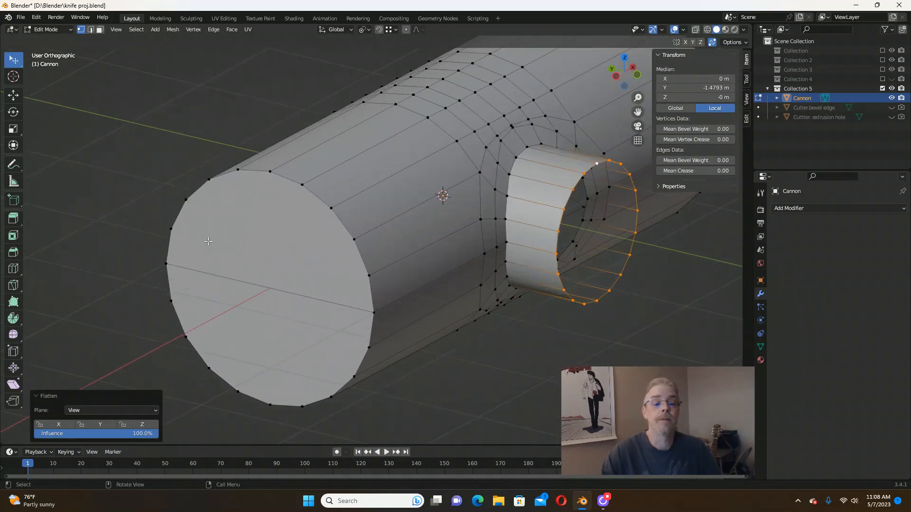
pyautogui.scroll(-1, 413, 248)
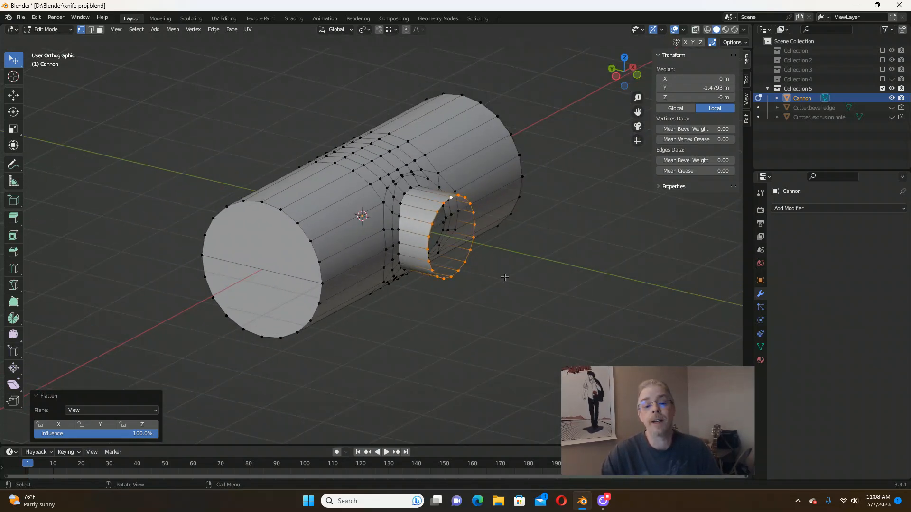
pyautogui.moveTo(504, 277); pyautogui.dragTo(478, 279, button='middle')
pyautogui.scroll(-1, 431, 251)
pyautogui.scroll(4, 406, 201)
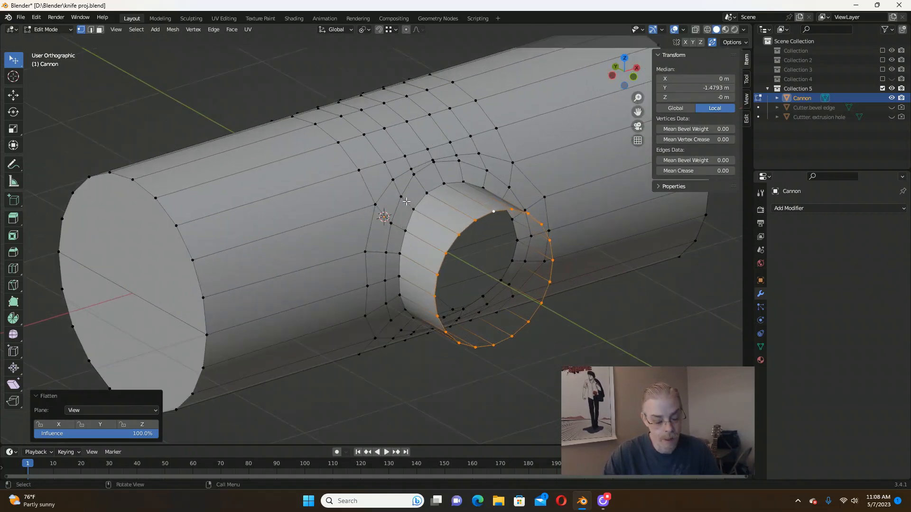
# Bevel the edge loop where the side tube meets the cannon body, about 0.255 m wide with 3 segments and Clamp Overlap enabled.
pyautogui.hotkey('alt', 'a')
pyautogui.moveTo(407, 201); pyautogui.dragTo(438, 195, button='middle')
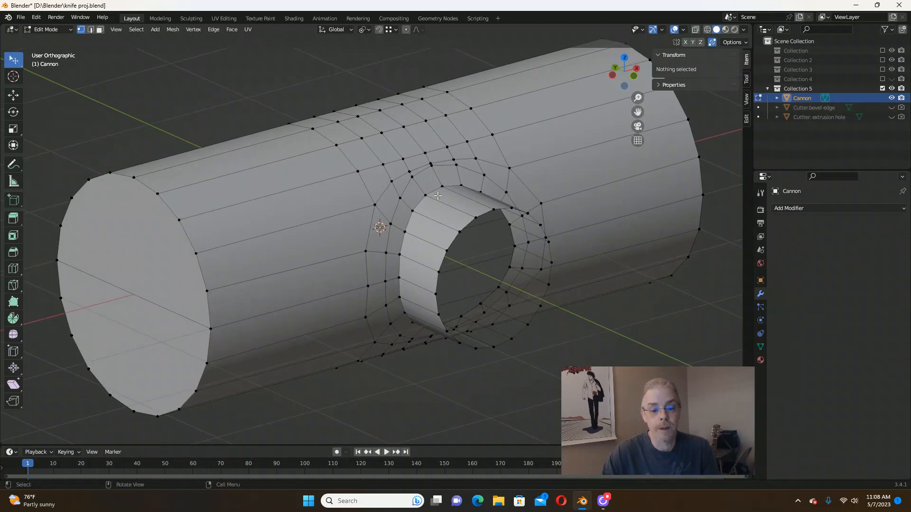
pyautogui.keyDown('alt'); pyautogui.click(413, 210); pyautogui.keyUp('alt')
pyautogui.moveTo(414, 210); pyautogui.dragTo(441, 229, button='middle')
pyautogui.scroll(-2, 450, 230)
pyautogui.scroll(2, 450, 229)
pyautogui.scroll(-2, 450, 229)
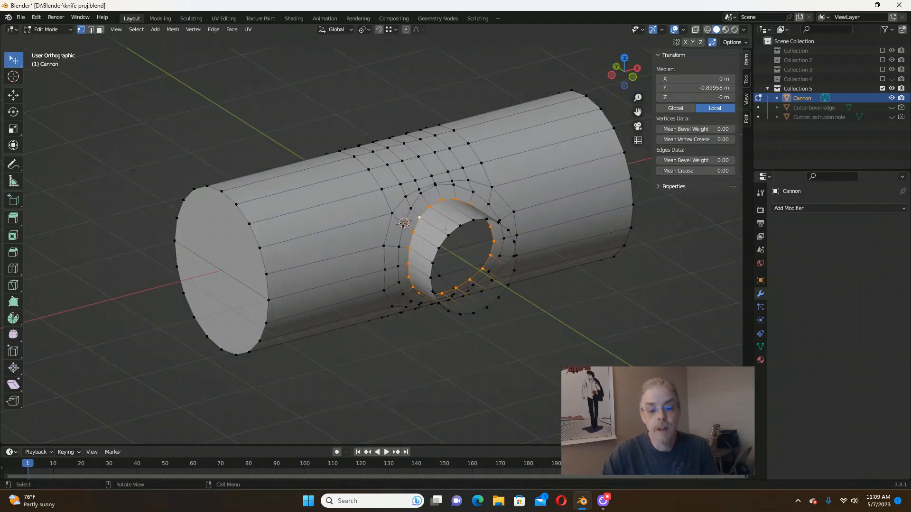
pyautogui.scroll(1, 467, 229)
pyautogui.hotkey('ctrl', 'b')
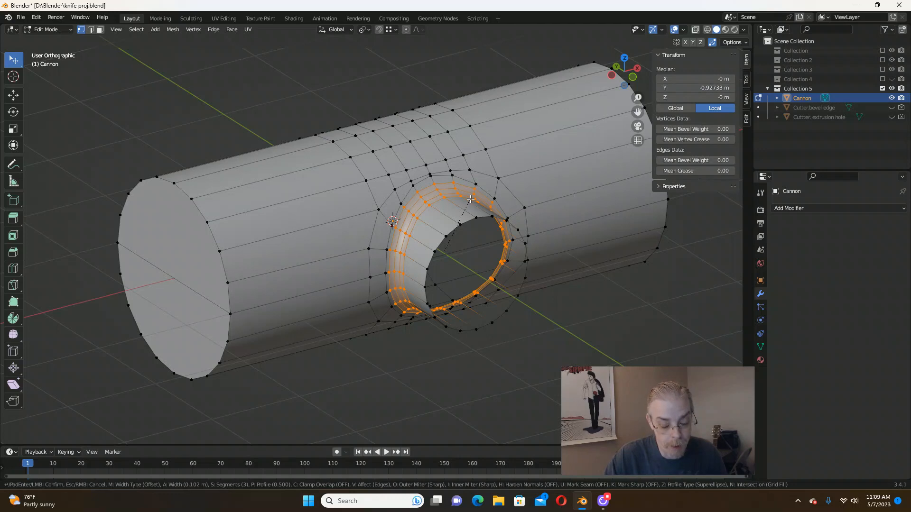
pyautogui.press('c')
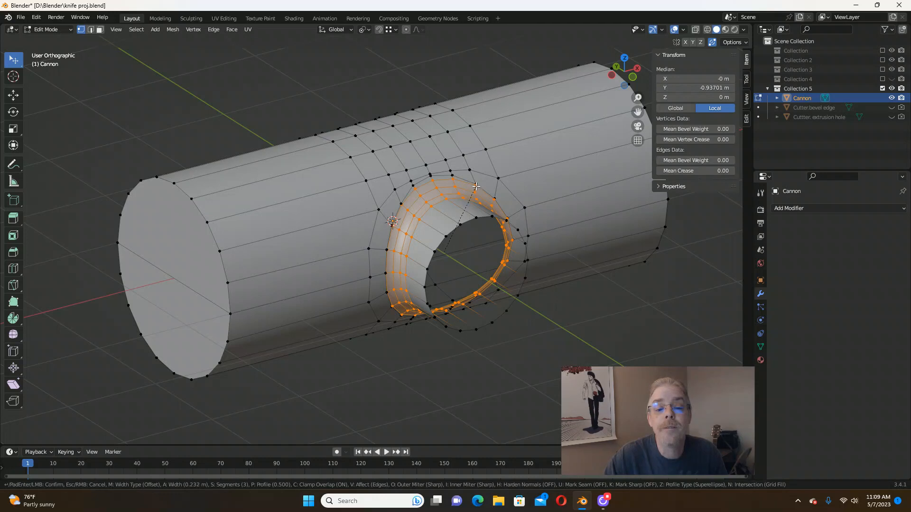
pyautogui.click(476, 185)
# Examine the beveled junction up close, comparing its shading in Object Mode with its topology in Edit Mode.
pyautogui.moveTo(452, 240); pyautogui.dragTo(452, 236, button='middle')
pyautogui.scroll(6, 445, 220)
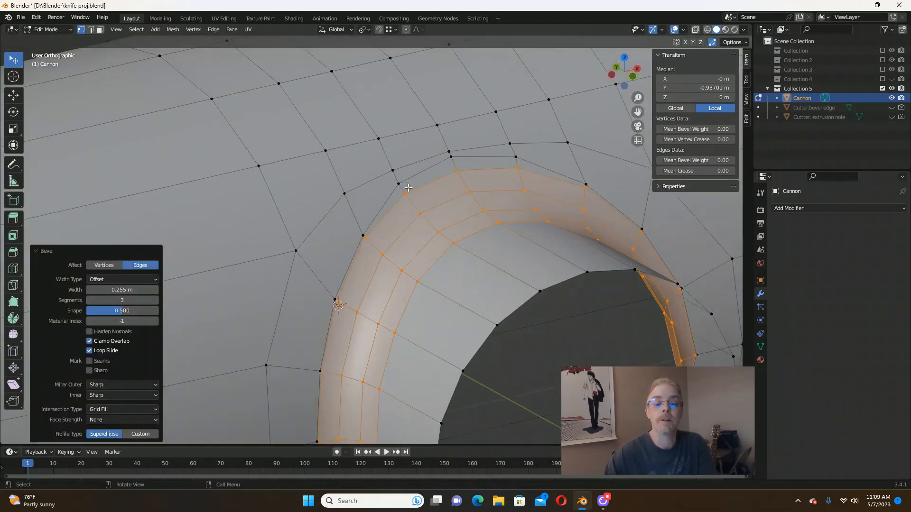
pyautogui.press('Tab')
pyautogui.scroll(-6, 408, 187)
pyautogui.moveTo(417, 218); pyautogui.dragTo(497, 295, button='middle')
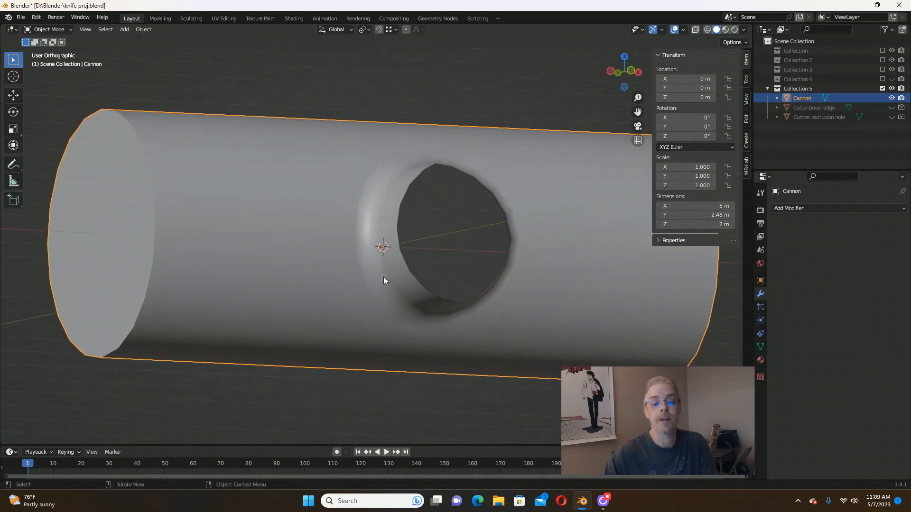
pyautogui.scroll(4, 375, 268)
pyautogui.press('Tab')
pyautogui.scroll(-4, 363, 247)
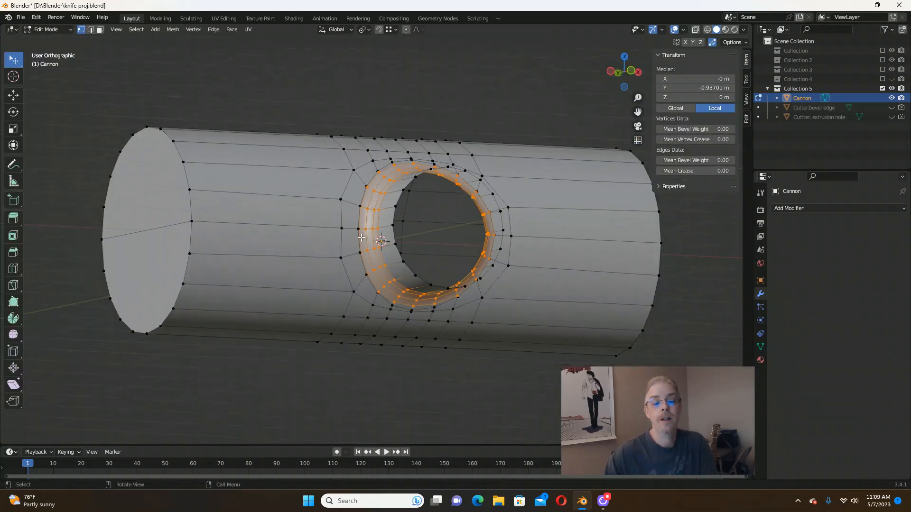
pyautogui.scroll(10, 363, 247)
pyautogui.press('Tab')
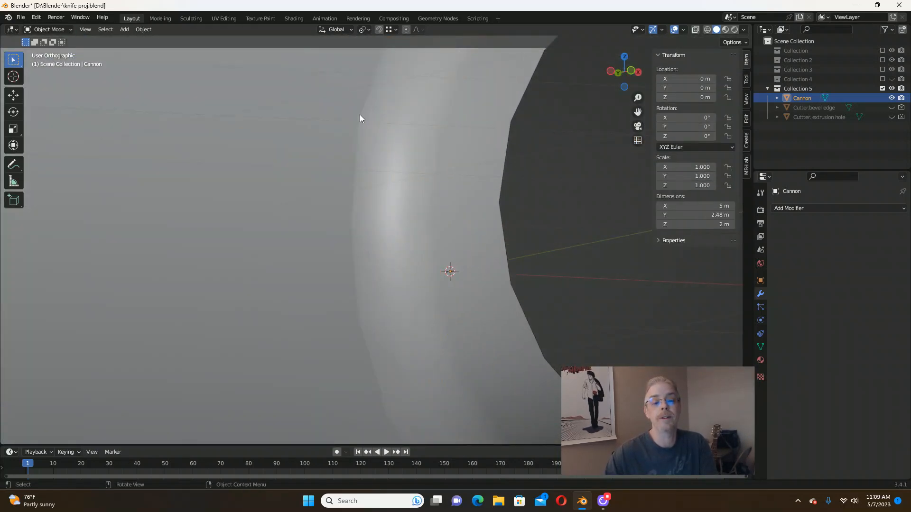
pyautogui.scroll(2, 352, 219)
pyautogui.press('Tab')
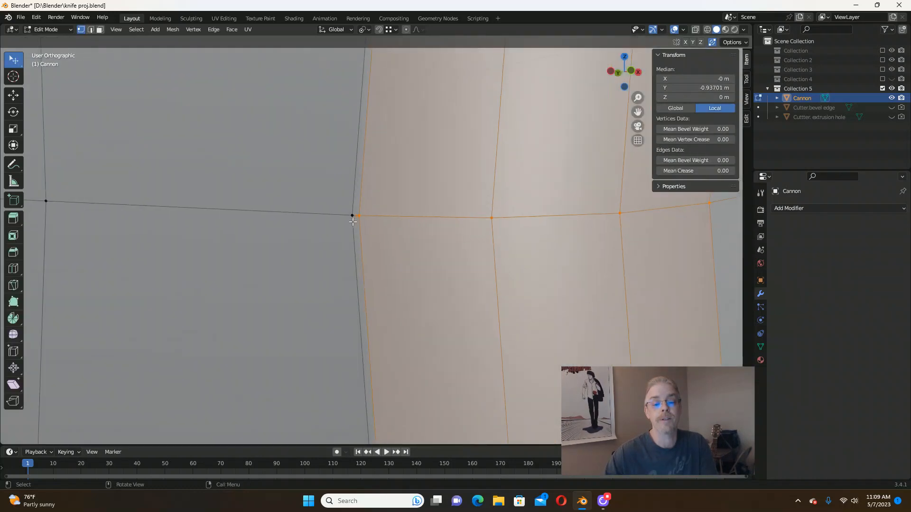
# Inspect the spacing between the bevel's outer edge and the neighbouring edge loop around the hole in front view.
pyautogui.scroll(-4, 353, 221)
pyautogui.scroll(-3, 362, 243)
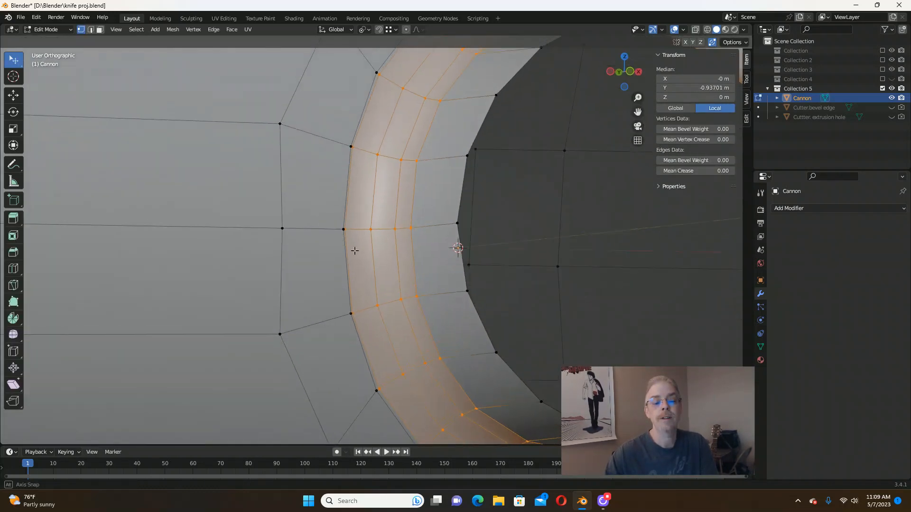
pyautogui.scroll(-2, 353, 256)
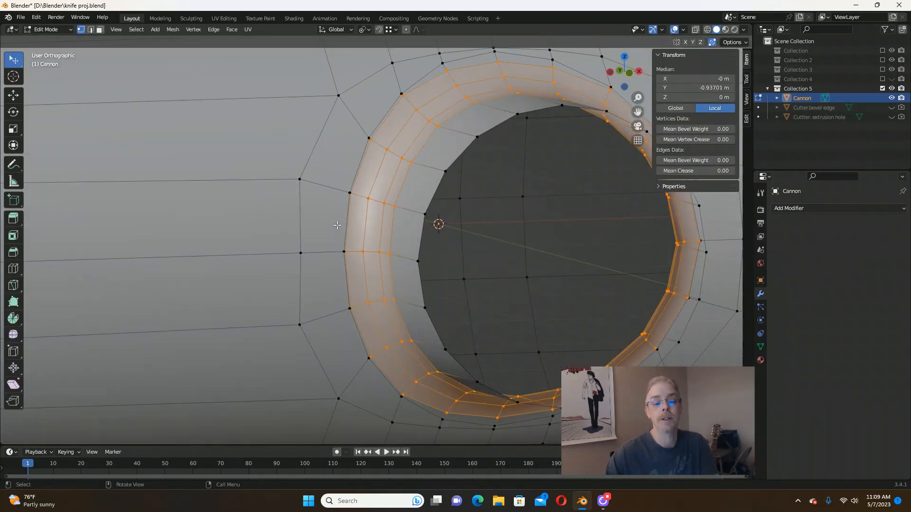
pyautogui.scroll(-4, 358, 265)
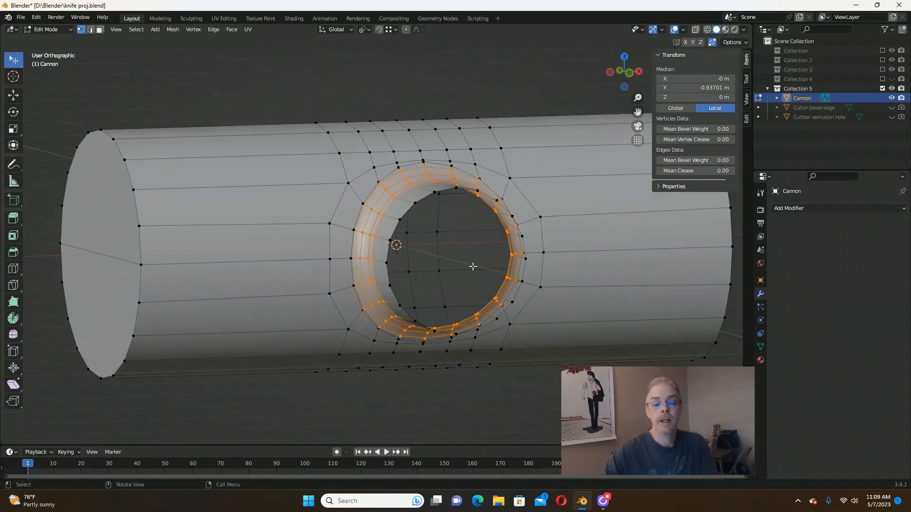
pyautogui.moveTo(517, 266); pyautogui.dragTo(499, 258, button='middle')
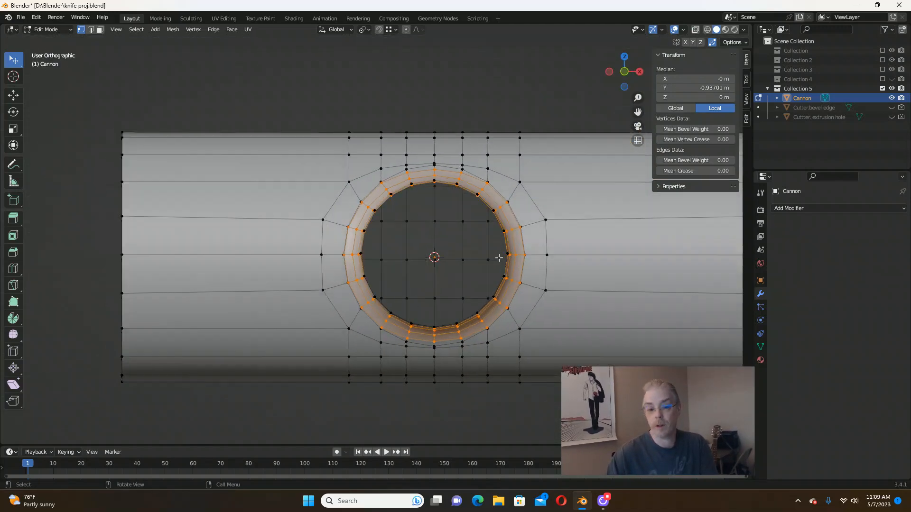
pyautogui.press('KP_3')
pyautogui.press('KP_1')
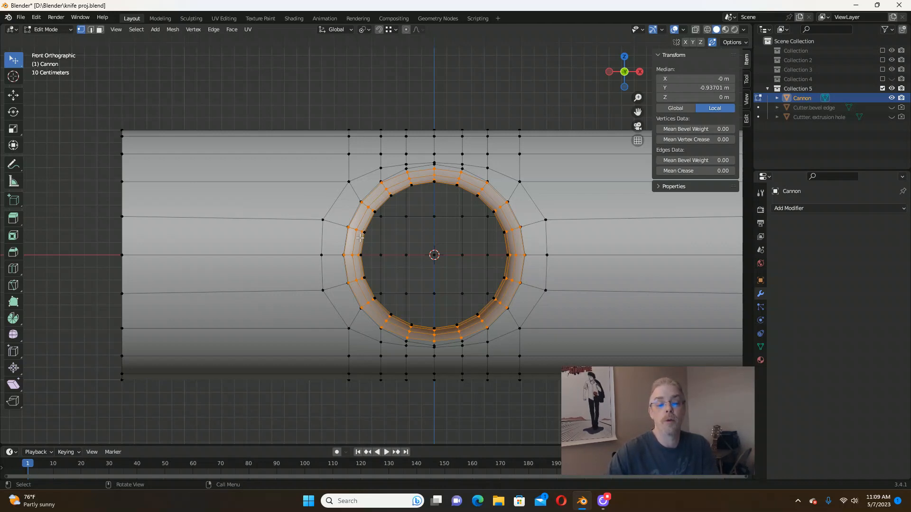
pyautogui.scroll(10, 361, 237)
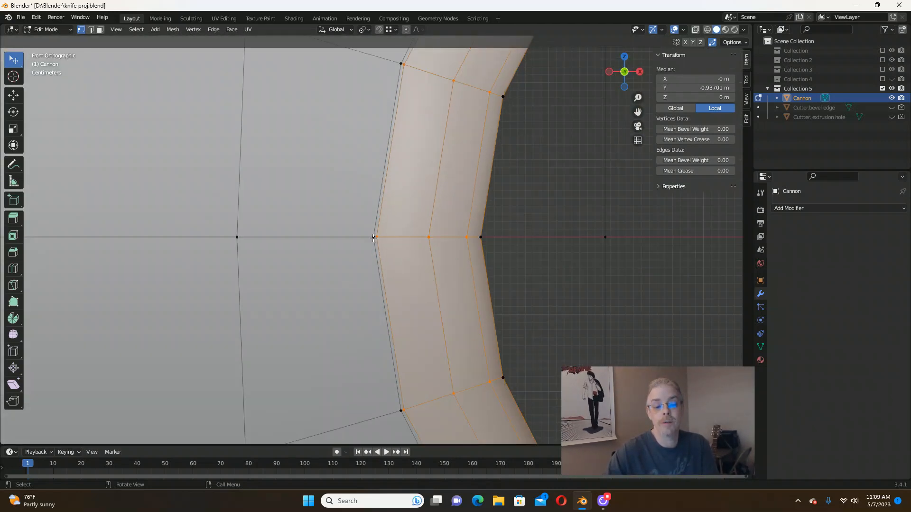
pyautogui.scroll(-4, 374, 238)
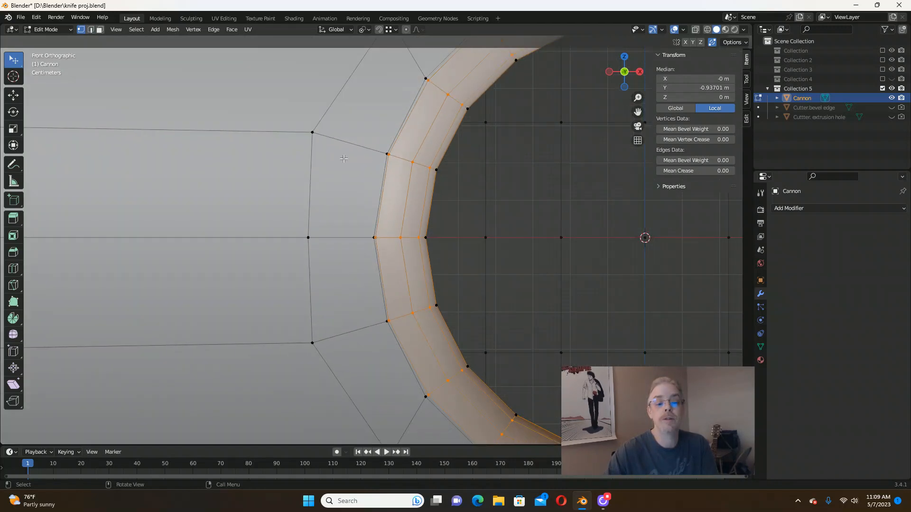
# Try to slide one outer edge segment of the bevel by a factor of -1 onto the neighbouring loop in edge select mode.
pyautogui.click(382, 186)
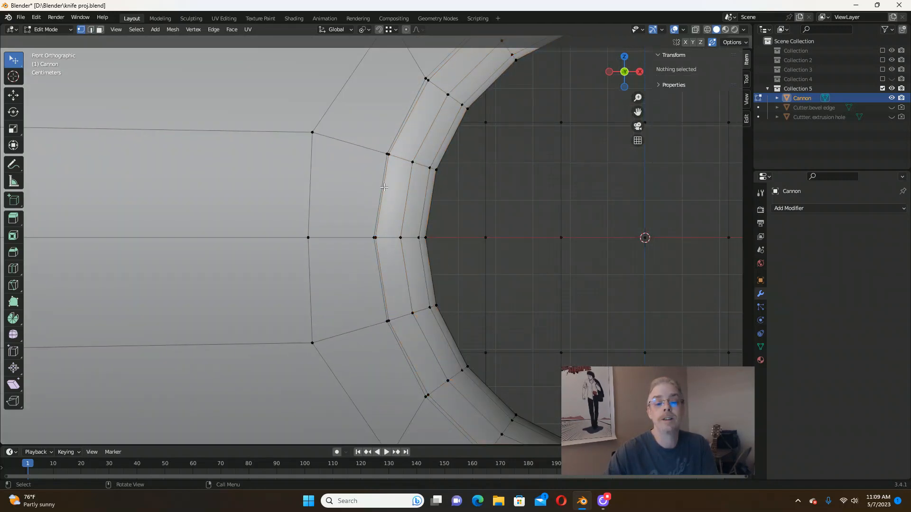
pyautogui.click(92, 30)
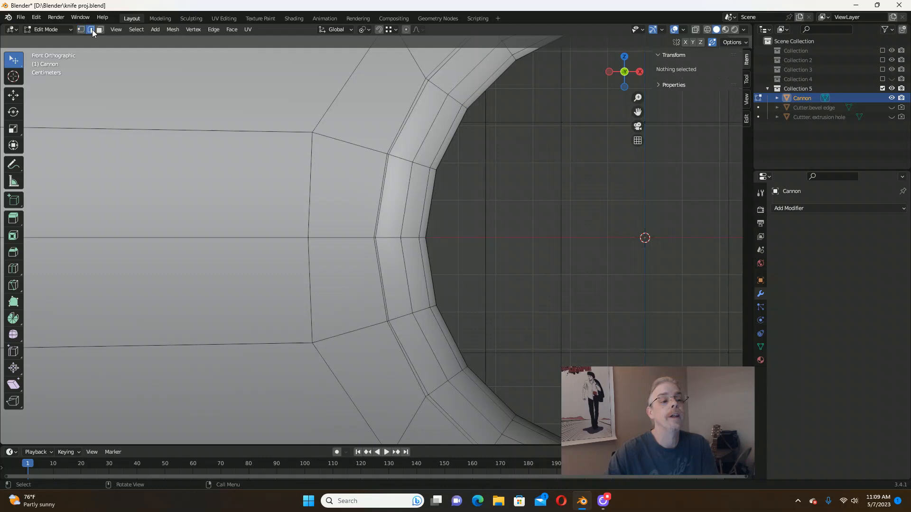
pyautogui.click(382, 189)
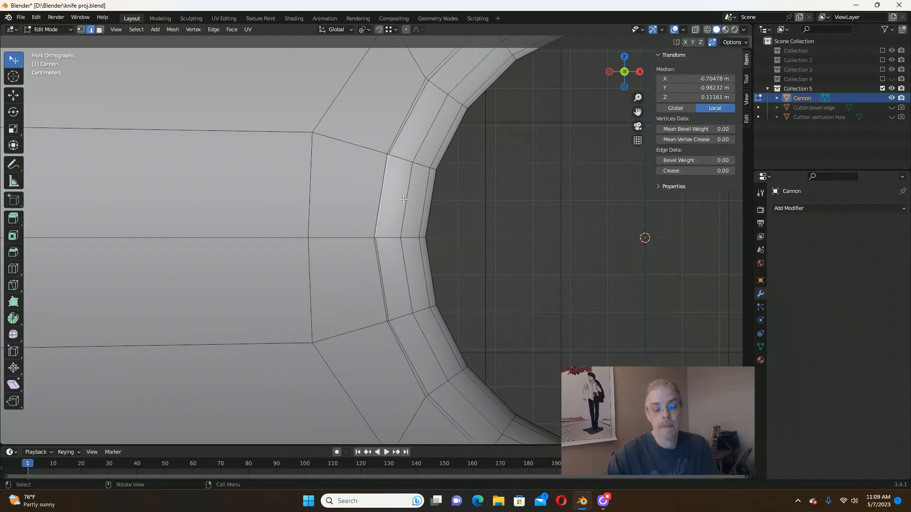
pyautogui.press('g')
pyautogui.press('g')
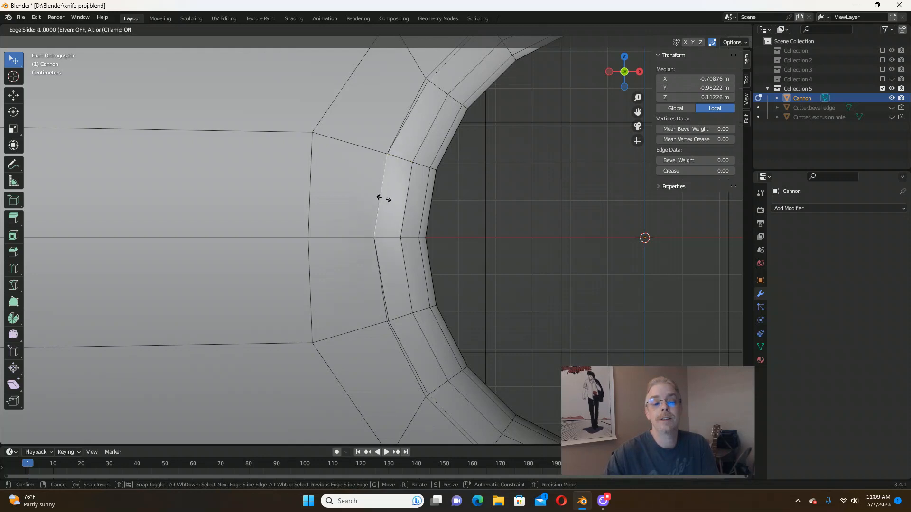
pyautogui.click(378, 198)
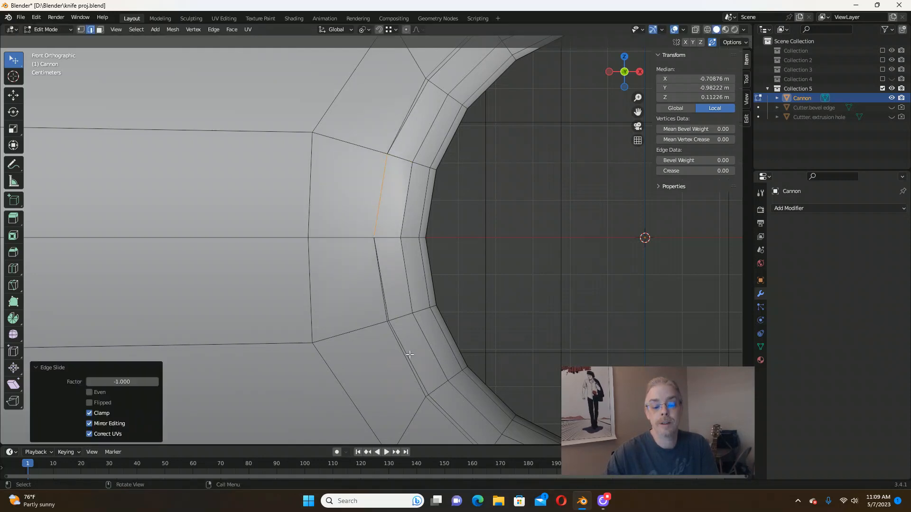
pyautogui.scroll(-4, 384, 126)
pyautogui.scroll(2, 474, 155)
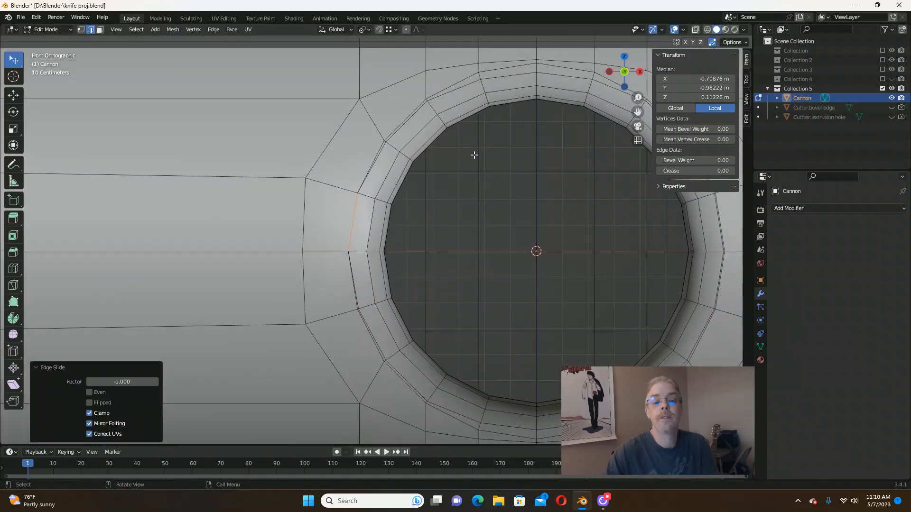
# Undo the edge slide on the bevel's outer segment and clear the selection.
pyautogui.click(407, 120)
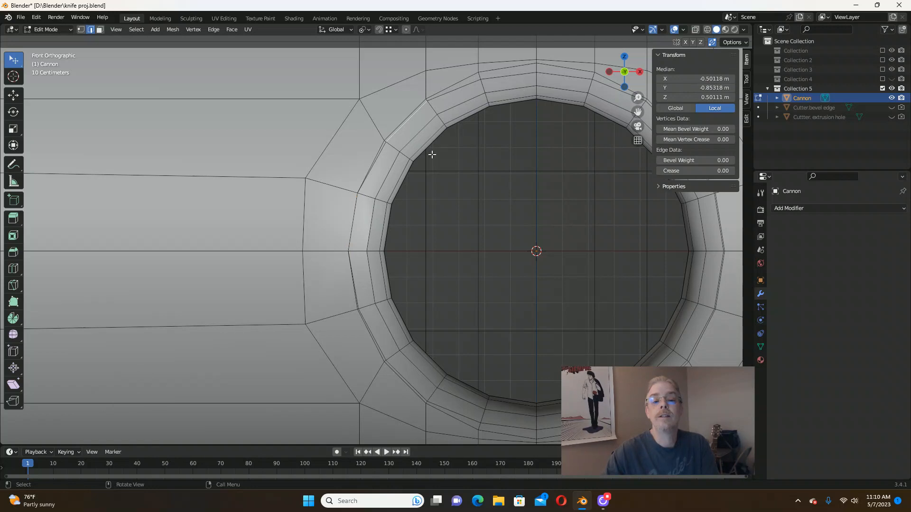
pyautogui.scroll(-2, 386, 152)
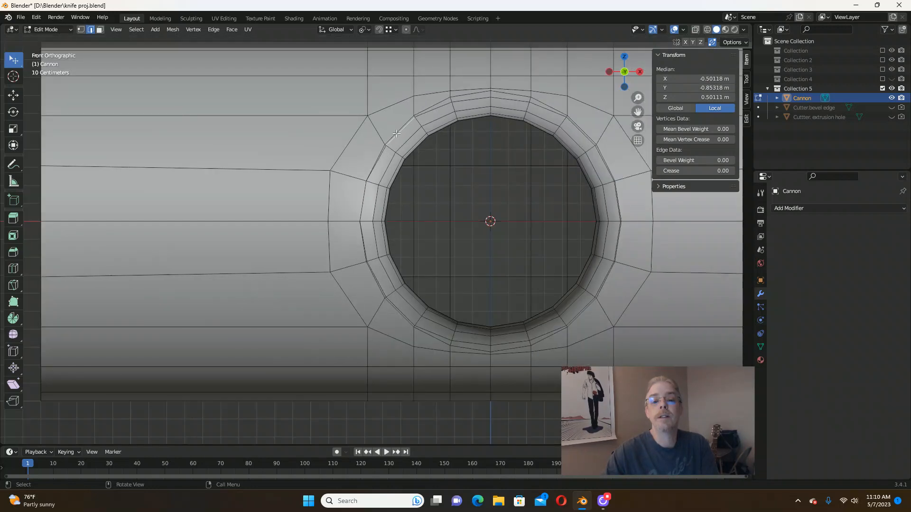
pyautogui.scroll(3, 379, 168)
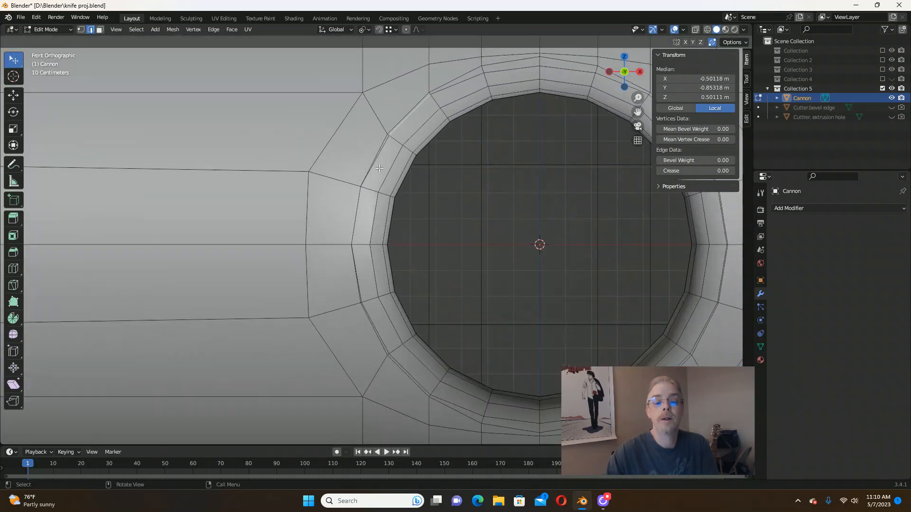
pyautogui.hotkey('ctrl', 'z')
pyautogui.hotkey('ctrl', 'z')
pyautogui.hotkey('alt', 'a')
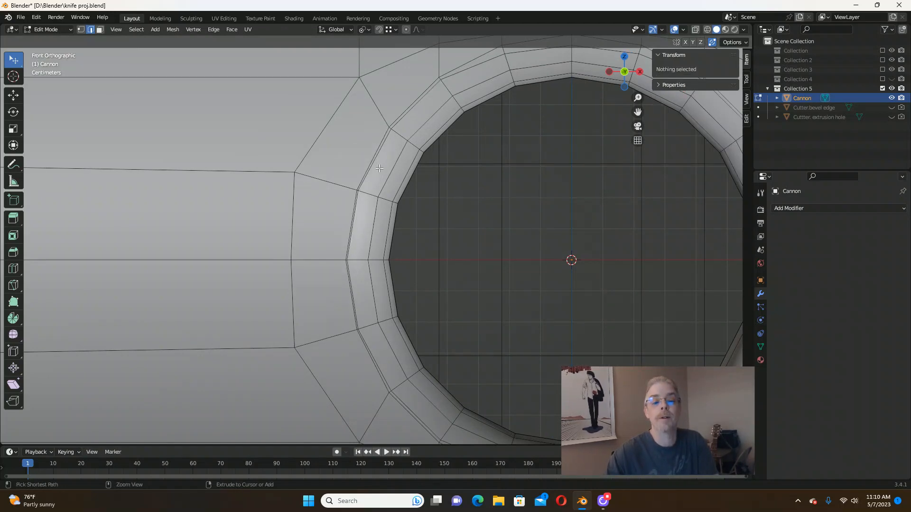
# In vertex select mode, slide the outer bevel vertex at the hole's leftmost point by a factor of 1 onto its inner neighbour.
pyautogui.scroll(-1, 402, 194)
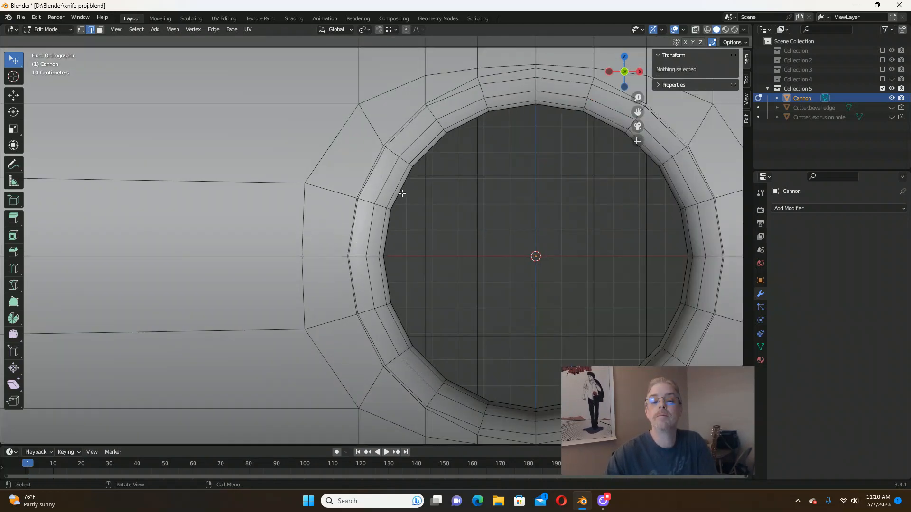
pyautogui.scroll(-2, 442, 123)
pyautogui.scroll(1, 444, 116)
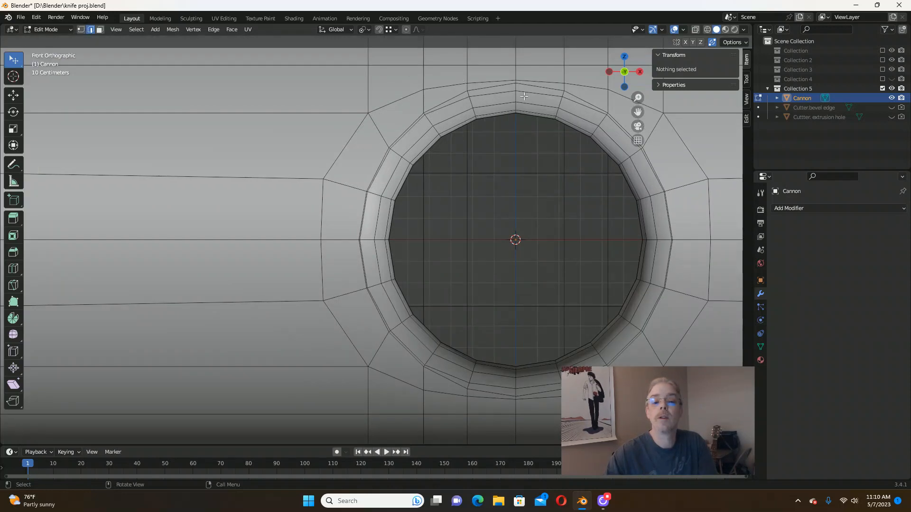
pyautogui.scroll(2, 524, 96)
pyautogui.click(81, 29)
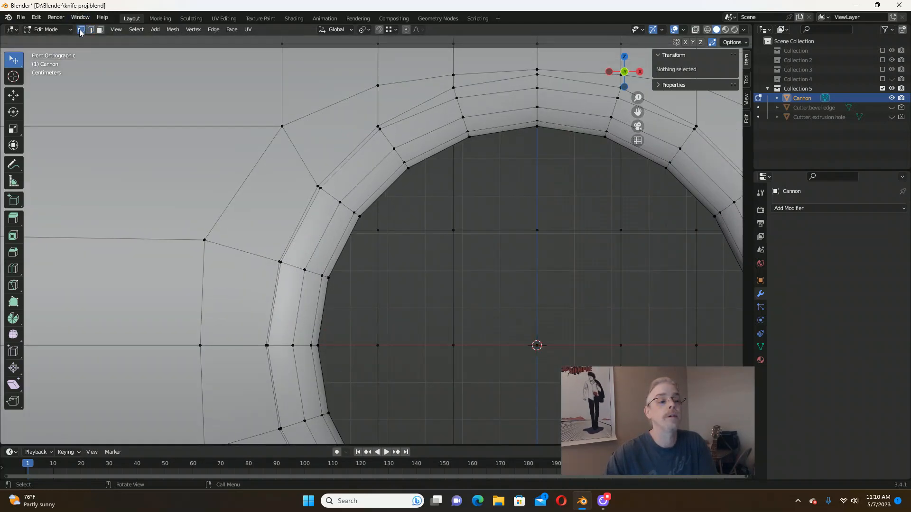
pyautogui.scroll(-2, 364, 347)
pyautogui.scroll(4, 288, 350)
pyautogui.scroll(1, 287, 350)
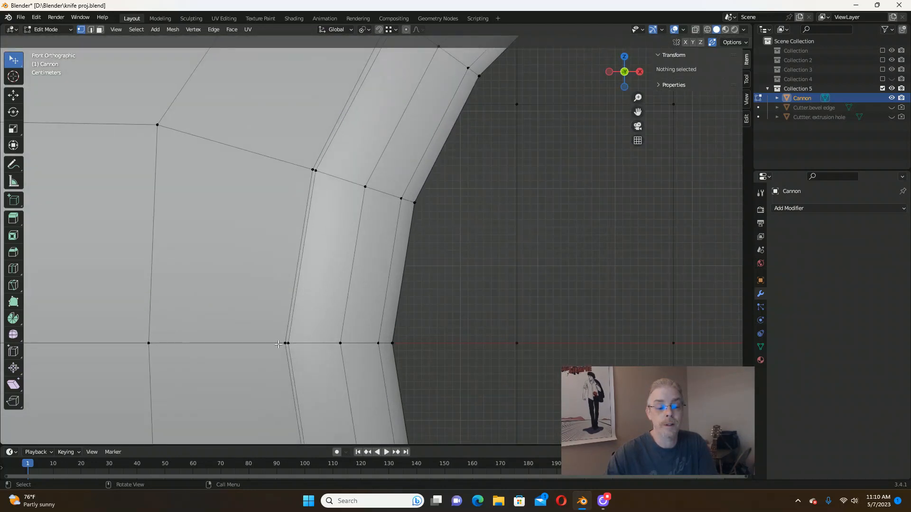
pyautogui.click(284, 345)
pyautogui.scroll(1, 276, 358)
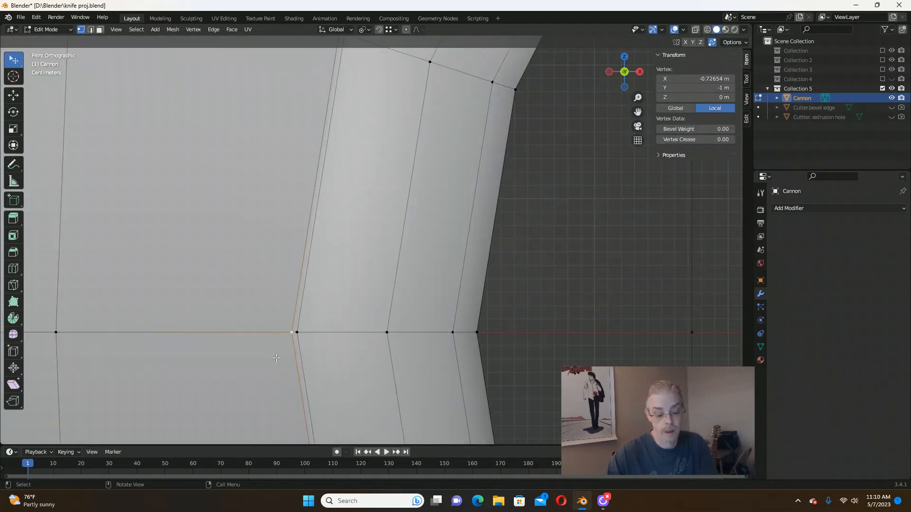
pyautogui.hotkey('shift', 'v')
pyautogui.click(315, 358)
# Vertex-slide the two outer bevel vertices directly above the hole's leftmost point onto their inner neighbours, each with a factor of 1.
pyautogui.scroll(-3, 326, 302)
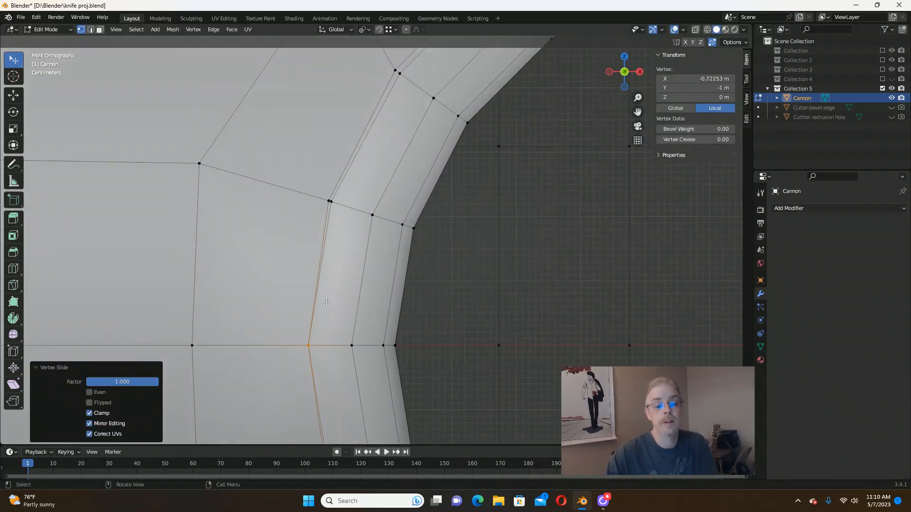
pyautogui.scroll(2, 335, 197)
pyautogui.click(323, 204)
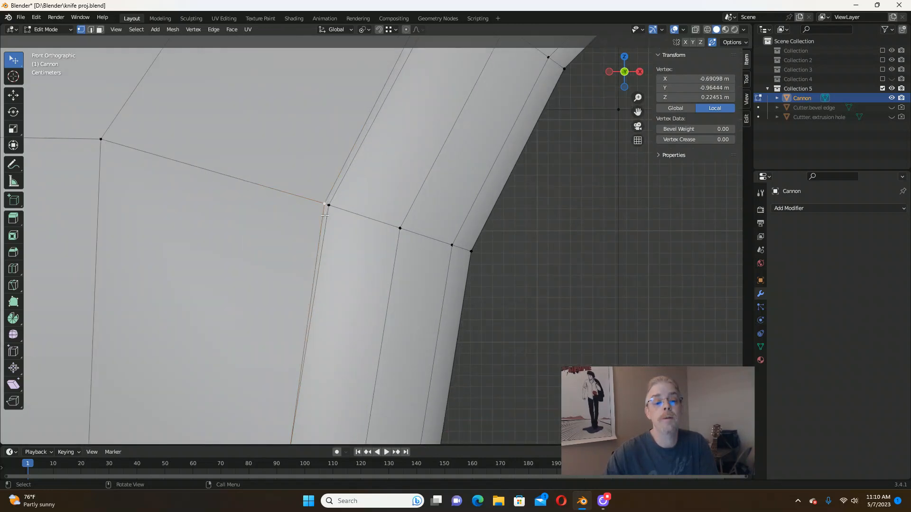
pyautogui.hotkey('shift', 'v')
pyautogui.click(356, 236)
pyautogui.scroll(-6, 199, 281)
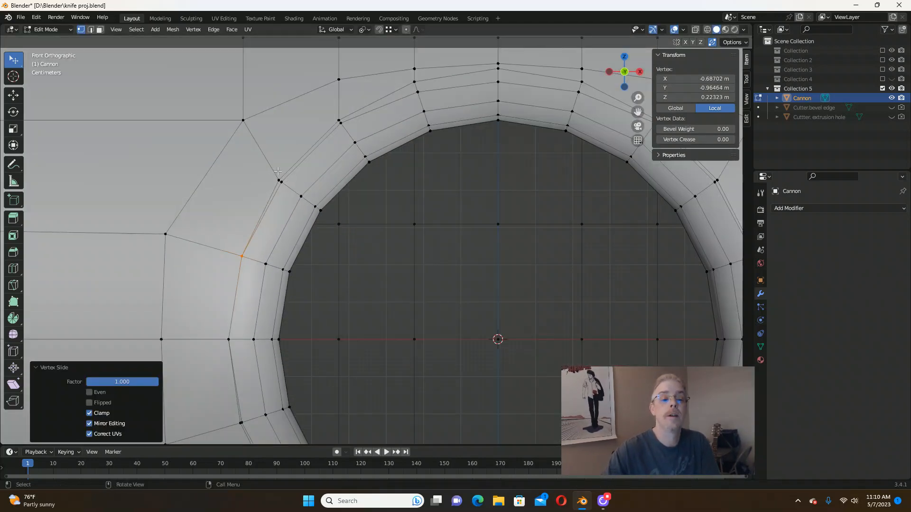
pyautogui.scroll(6, 278, 170)
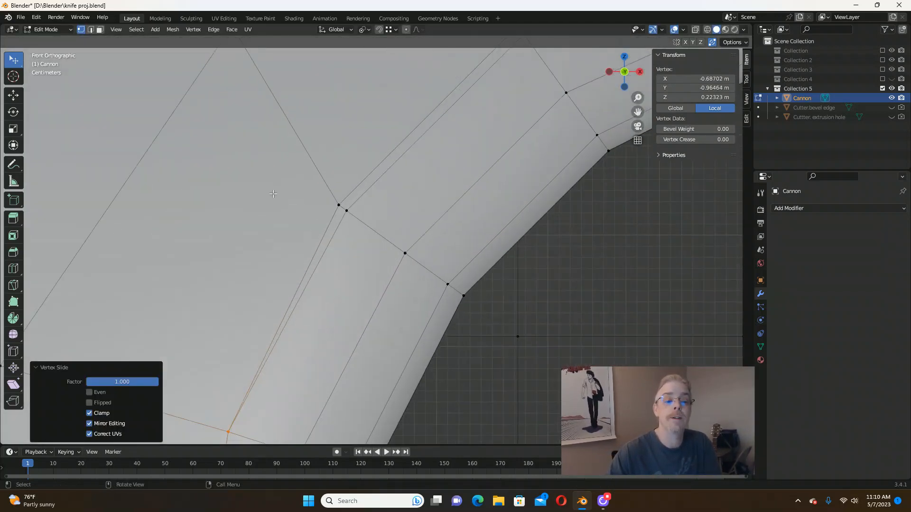
pyautogui.click(335, 204)
pyautogui.hotkey('shift', 'v')
pyautogui.click(341, 205)
# Slide the remaining two doubled outer vertices on the hole's upper-left arc, up to the top centre, inward by a factor of 1.
pyautogui.scroll(-5, 347, 199)
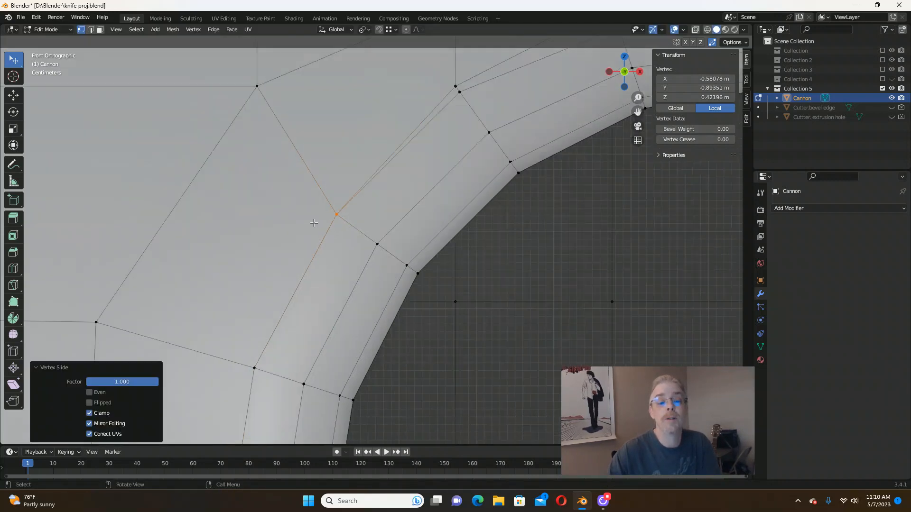
pyautogui.scroll(3, 374, 163)
pyautogui.click(383, 142)
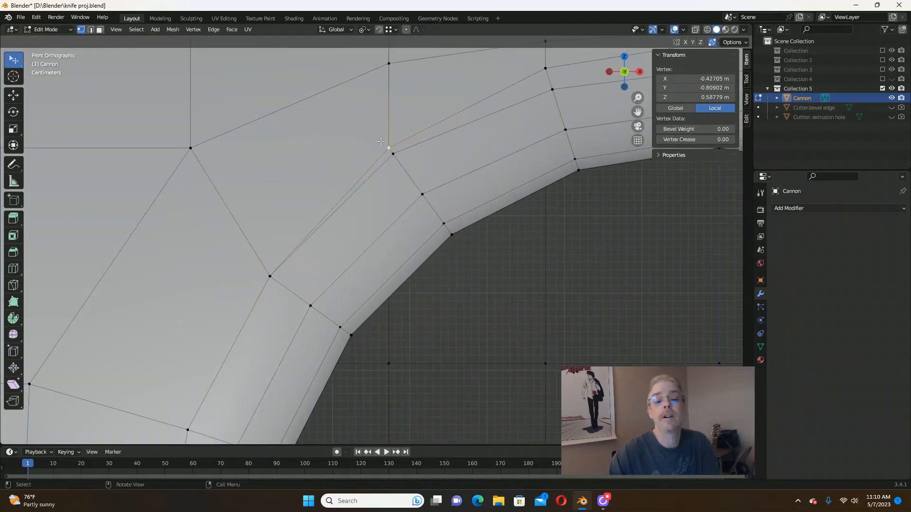
pyautogui.hotkey('shift', 'v')
pyautogui.click(382, 139)
pyautogui.scroll(-3, 389, 142)
pyautogui.scroll(3, 403, 138)
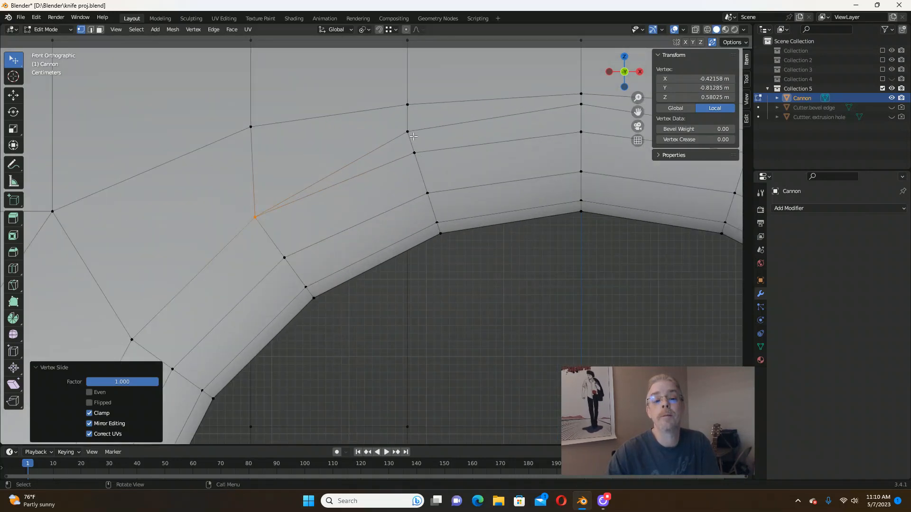
pyautogui.click(408, 132)
pyautogui.hotkey('shift', 'v')
pyautogui.click(418, 161)
# Slide the outer vertex at the hole's top centre and the next one to its right onto the inner loop, factor 1.
pyautogui.scroll(-3, 417, 159)
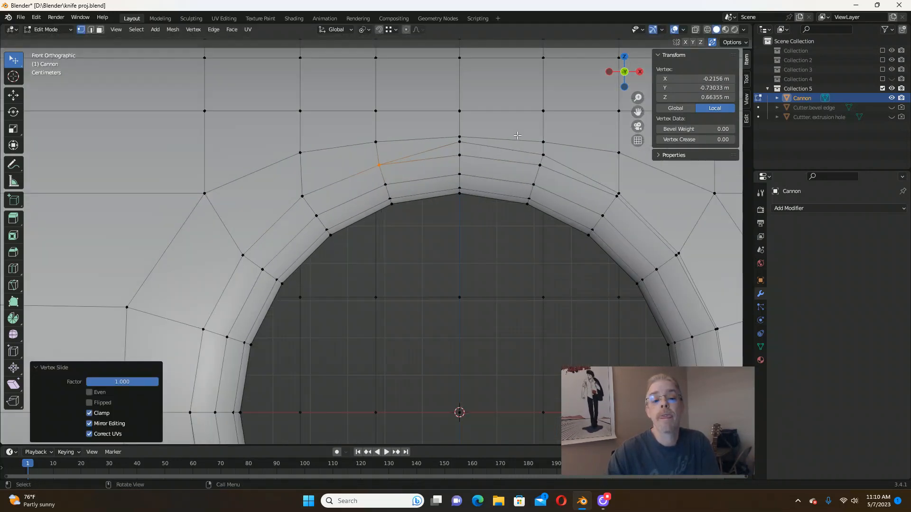
pyautogui.scroll(3, 418, 155)
pyautogui.click(417, 147)
pyautogui.hotkey('shift', 'v')
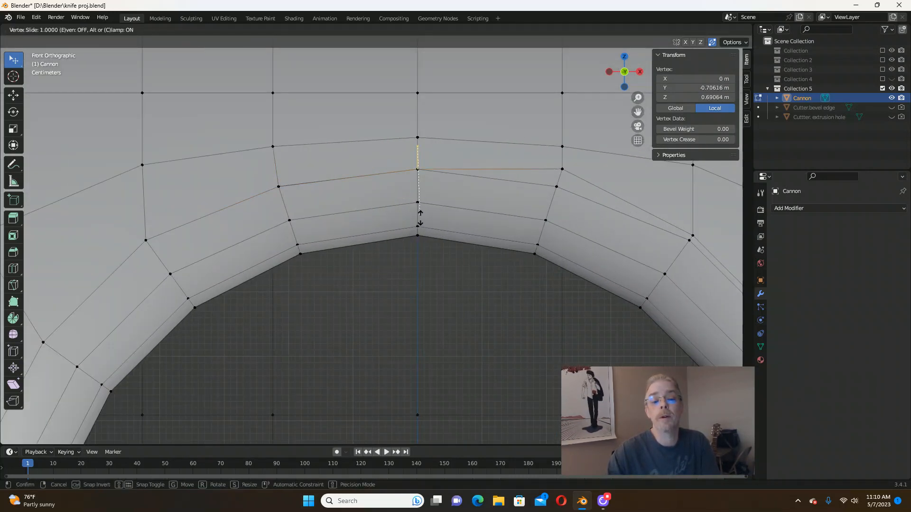
pyautogui.click(420, 171)
pyautogui.click(562, 169)
pyautogui.hotkey('shift', 'v')
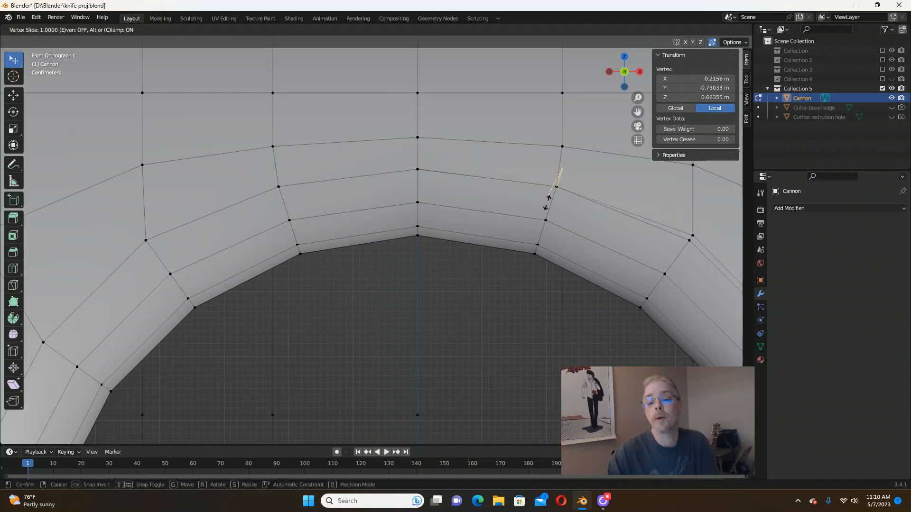
pyautogui.click(479, 202)
# Slide the two middle outer vertices on the hole's upper-right arc onto their inner neighbours with a factor of 1.
pyautogui.scroll(-5, 479, 201)
pyautogui.scroll(5, 520, 177)
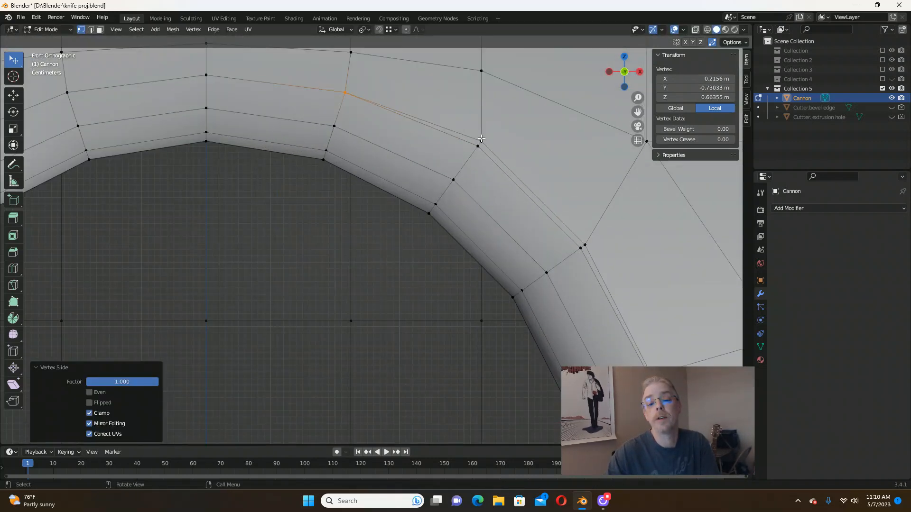
pyautogui.click(481, 138)
pyautogui.hotkey('shift', 'v')
pyautogui.click(524, 246)
pyautogui.scroll(1, 594, 255)
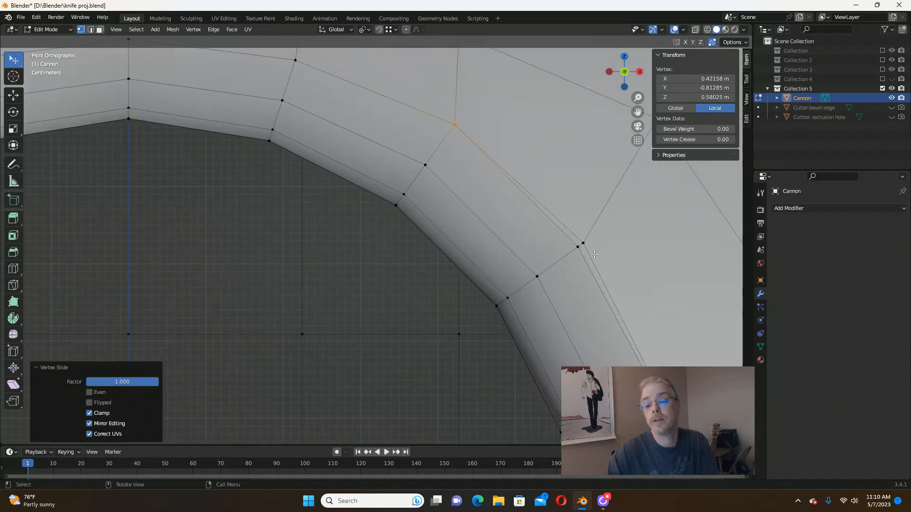
pyautogui.scroll(3, 594, 254)
pyautogui.click(573, 235)
pyautogui.hotkey('shift', 'v')
pyautogui.click(551, 258)
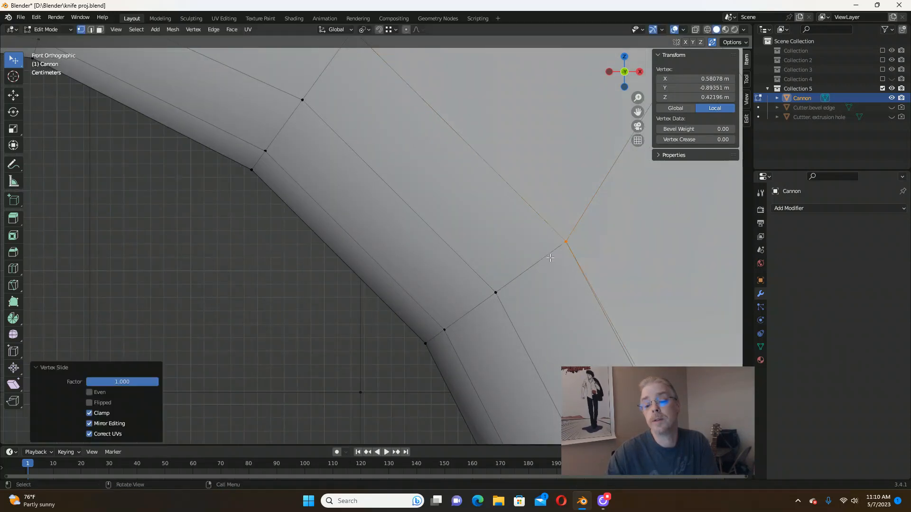
# Slide the outer vertex just above the hole's rightmost point onto its inner neighbour with a factor of 1.
pyautogui.scroll(-9, 390, 243)
pyautogui.scroll(-5, 407, 345)
pyautogui.scroll(12, 488, 159)
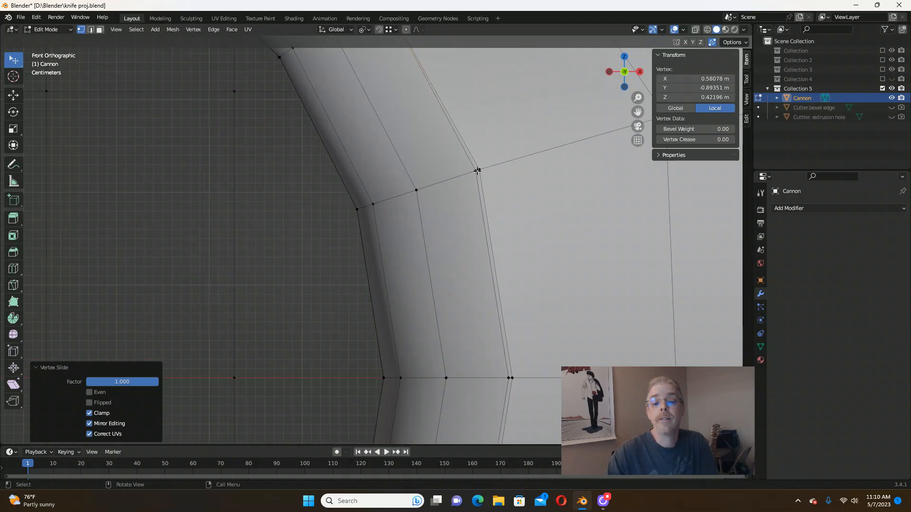
pyautogui.click(477, 170)
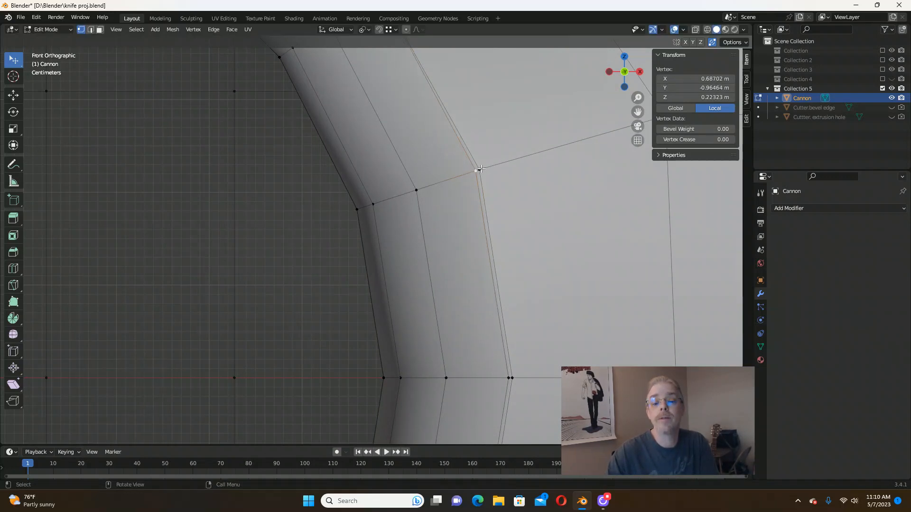
pyautogui.hotkey('shift', 'v')
pyautogui.click(464, 185)
# Slide the outer bevel vertex at the hole's rightmost point on the horizontal axis onto the inner loop, factor 1.
pyautogui.scroll(-7, 512, 379)
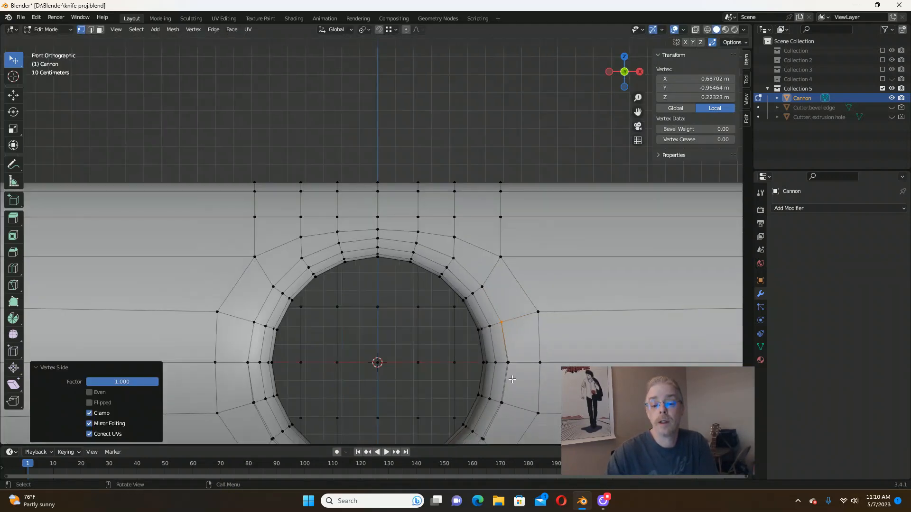
pyautogui.scroll(8, 512, 379)
pyautogui.click(482, 241)
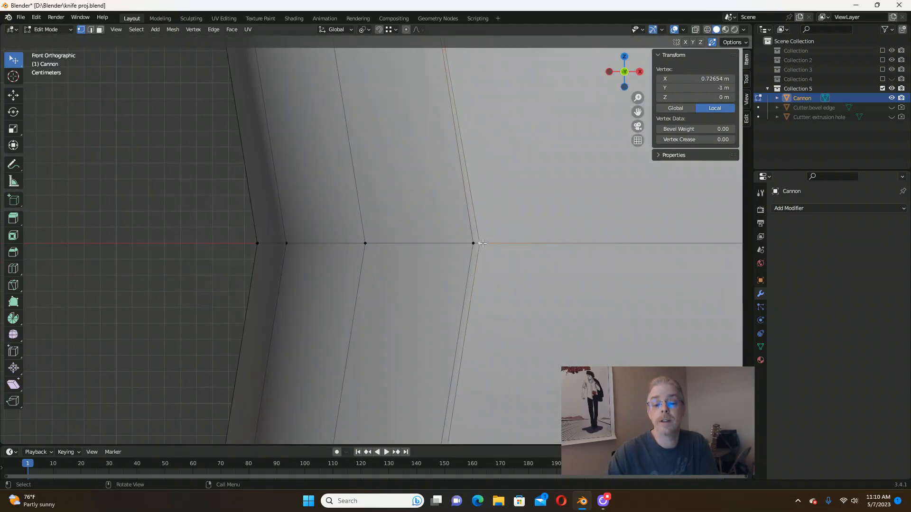
pyautogui.hotkey('shift', 'v')
pyautogui.click(435, 251)
# Slide the first two outer vertices below the hole's rightmost point onto their inner neighbours, each by a factor of 1.
pyautogui.scroll(-5, 580, 277)
pyautogui.scroll(-4, 579, 276)
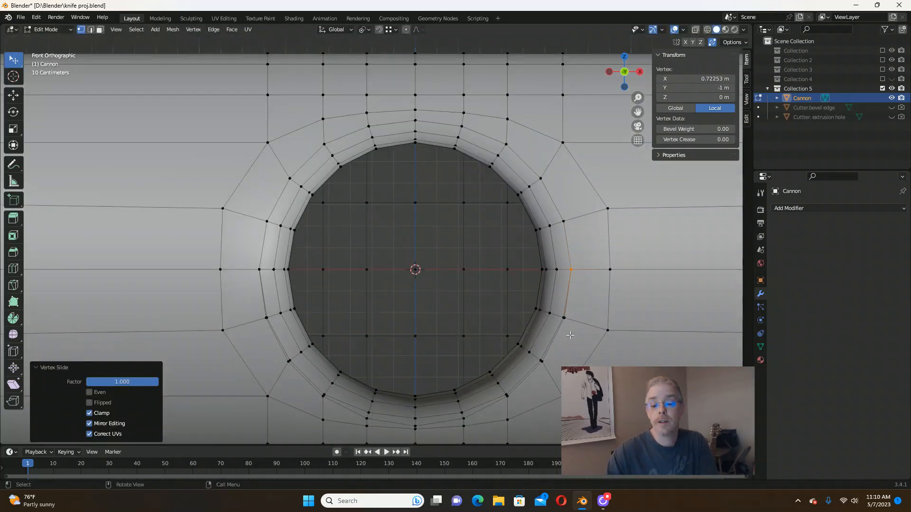
pyautogui.scroll(8, 548, 283)
pyautogui.click(548, 255)
pyautogui.hotkey('shift', 'v')
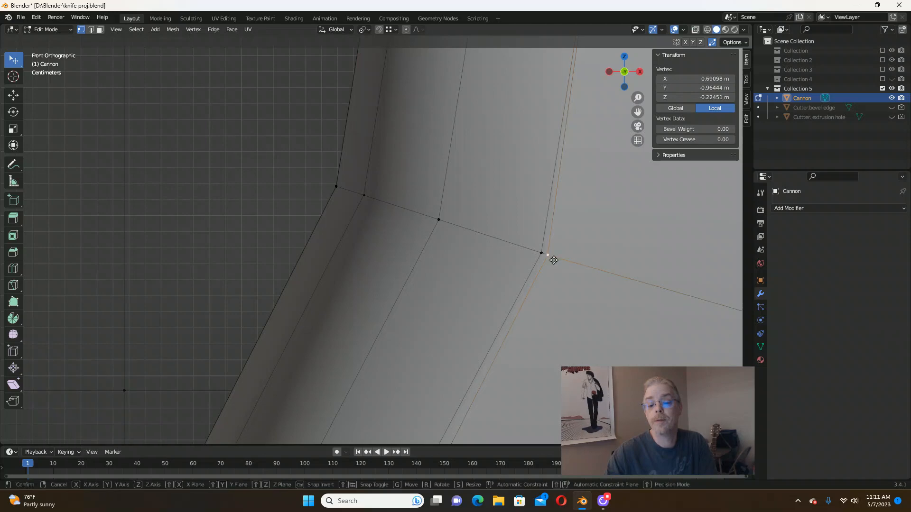
pyautogui.click(514, 258)
pyautogui.scroll(-5, 517, 260)
pyautogui.scroll(4, 493, 323)
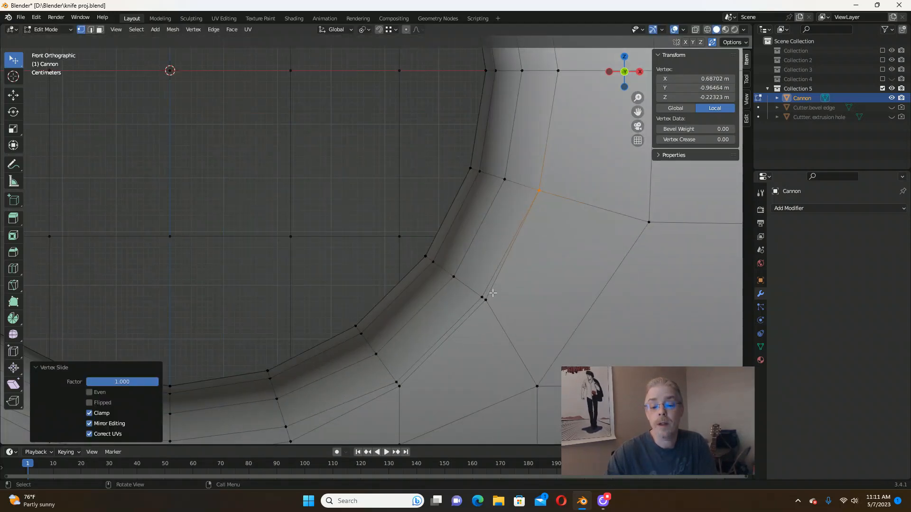
pyautogui.click(484, 298)
pyautogui.scroll(3, 478, 331)
pyautogui.hotkey('shift', 'v')
pyautogui.click(455, 309)
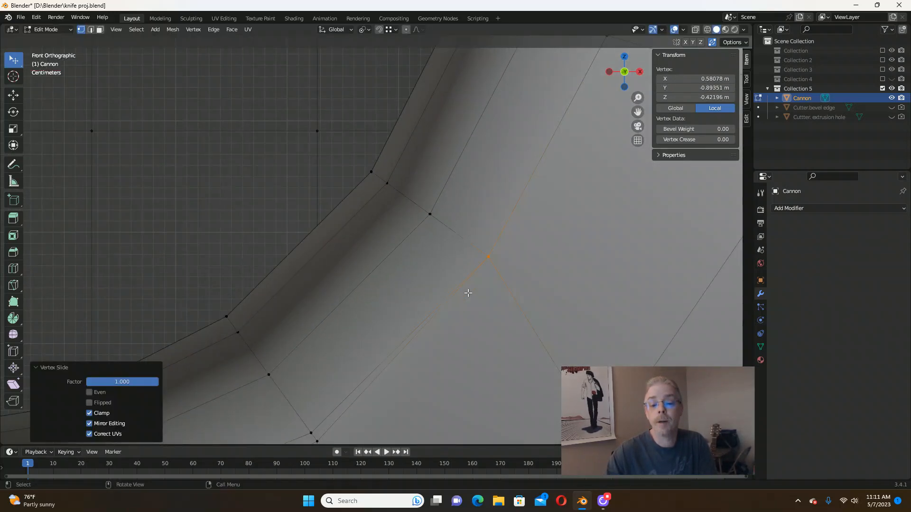
# Slide the last two doubled outer vertices on the hole's lower-right arc, before the bottom centre, inward by a factor of 1.
pyautogui.scroll(-4, 463, 295)
pyautogui.scroll(6, 463, 295)
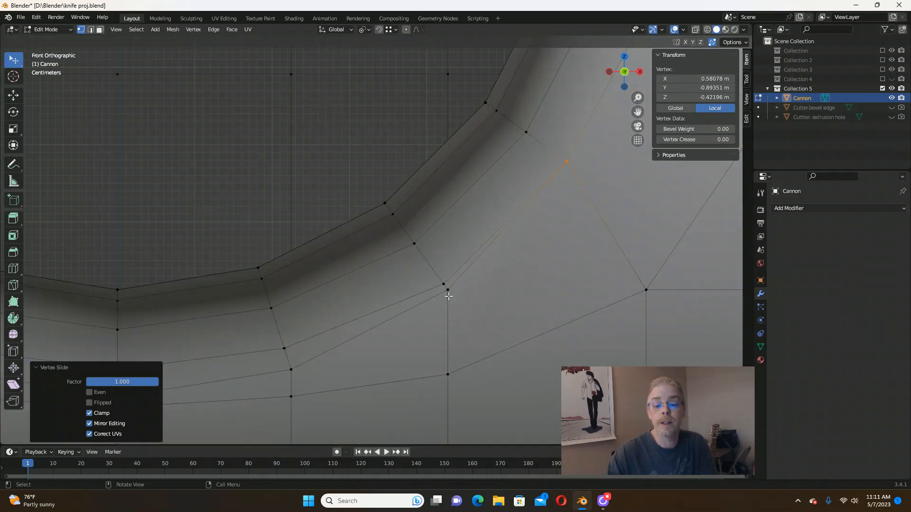
pyautogui.click(446, 287)
pyautogui.hotkey('shift', 'v')
pyautogui.click(453, 286)
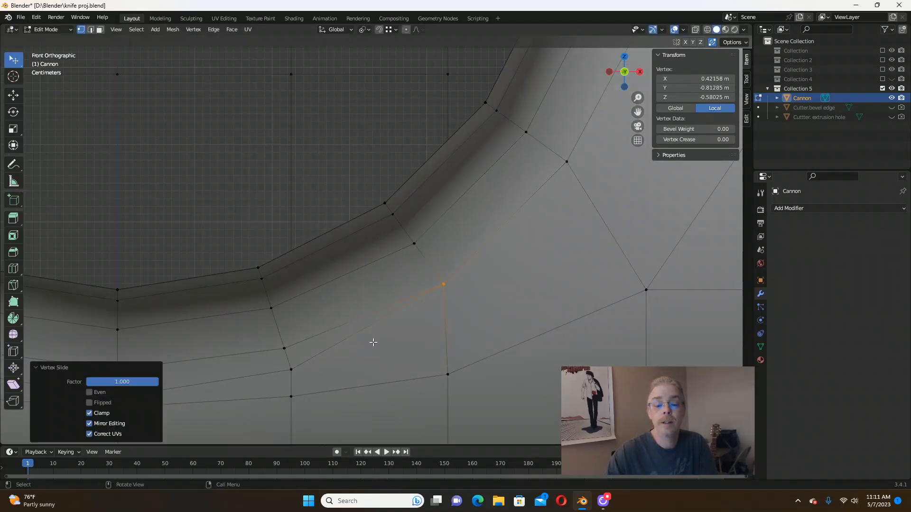
pyautogui.click(291, 369)
pyautogui.hotkey('shift', 'v')
pyautogui.click(303, 349)
# Slide the outer vertex at the hole's bottom centre up onto its inner neighbour with a factor of 1.
pyautogui.scroll(-4, 327, 349)
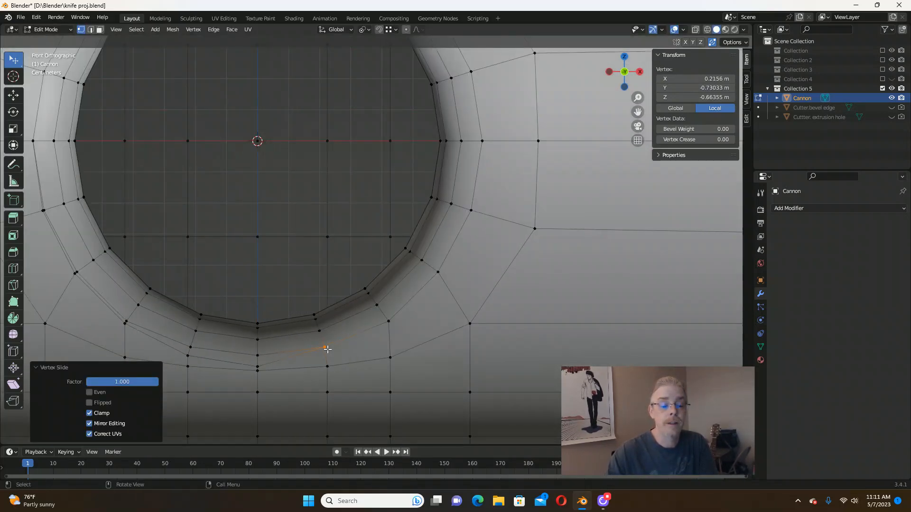
pyautogui.scroll(4, 258, 370)
pyautogui.click(257, 363)
pyautogui.press('g')
pyautogui.press('g')
pyautogui.click(273, 332)
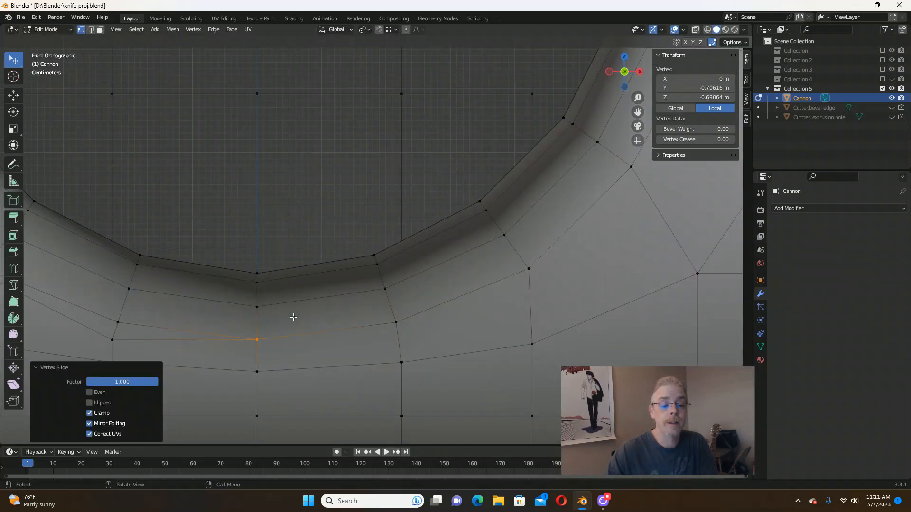
# Slide the first two outer vertices left of the hole's bottom centre onto the inner loop with a factor of 1.
pyautogui.scroll(-4, 341, 315)
pyautogui.scroll(3, 201, 331)
pyautogui.click(255, 324)
pyautogui.hotkey('shift', 'v')
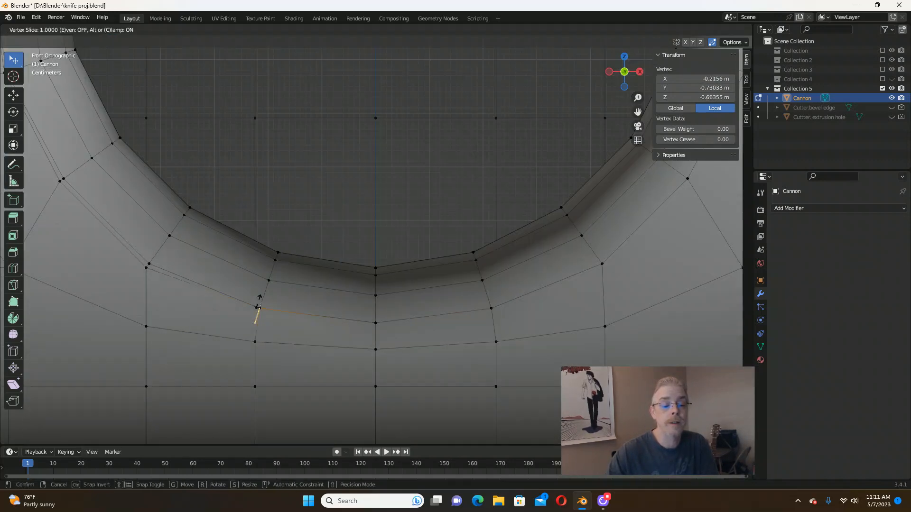
pyautogui.click(184, 279)
pyautogui.click(142, 265)
pyautogui.hotkey('shift', 'v')
pyautogui.click(234, 261)
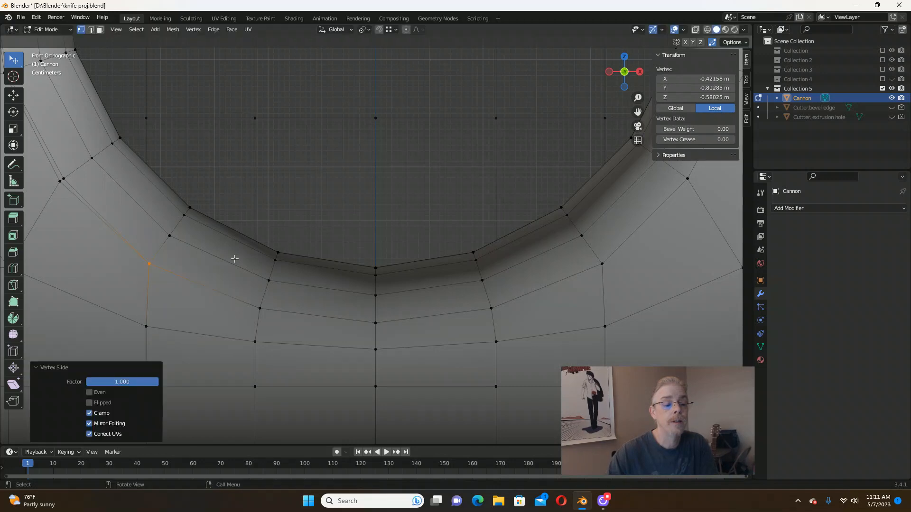
# Slide the remaining two outer vertices on the hole's lower-left arc onto their inner neighbours, each by a factor of 1.
pyautogui.scroll(-3, 147, 210)
pyautogui.scroll(2, 171, 193)
pyautogui.scroll(2, 174, 229)
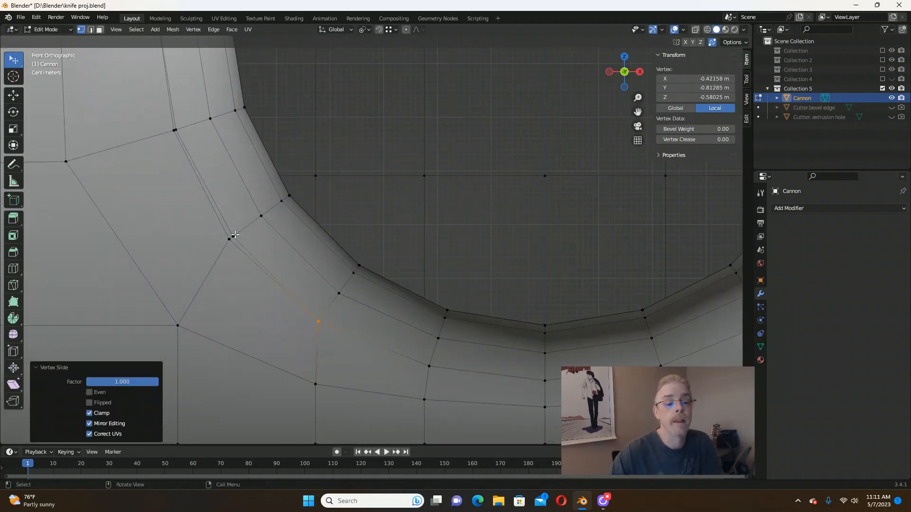
pyautogui.click(230, 238)
pyautogui.hotkey('shift', 'v')
pyautogui.click(205, 220)
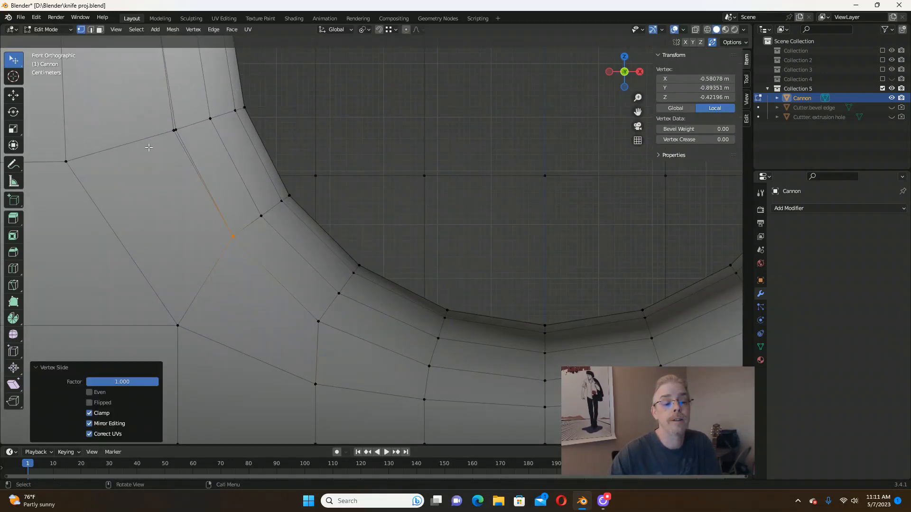
pyautogui.click(175, 130)
pyautogui.hotkey('shift', 'v')
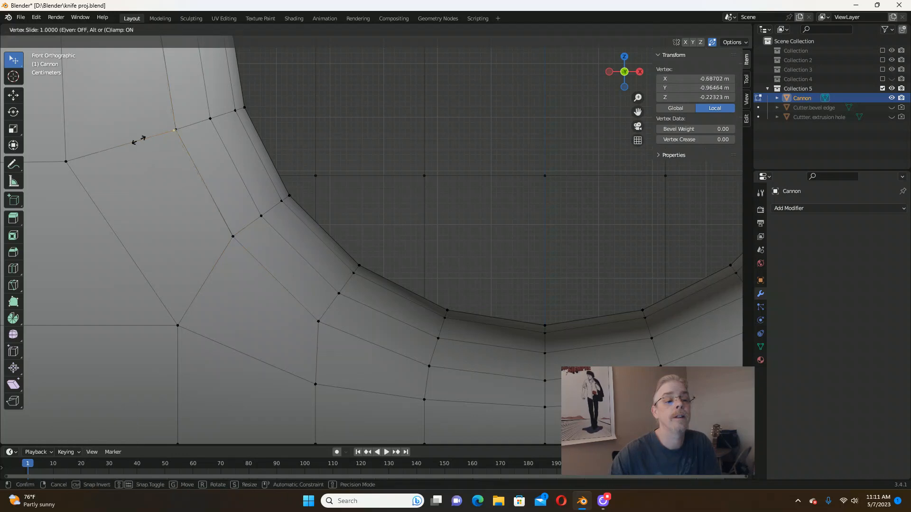
pyautogui.click(199, 131)
pyautogui.scroll(-3, 191, 181)
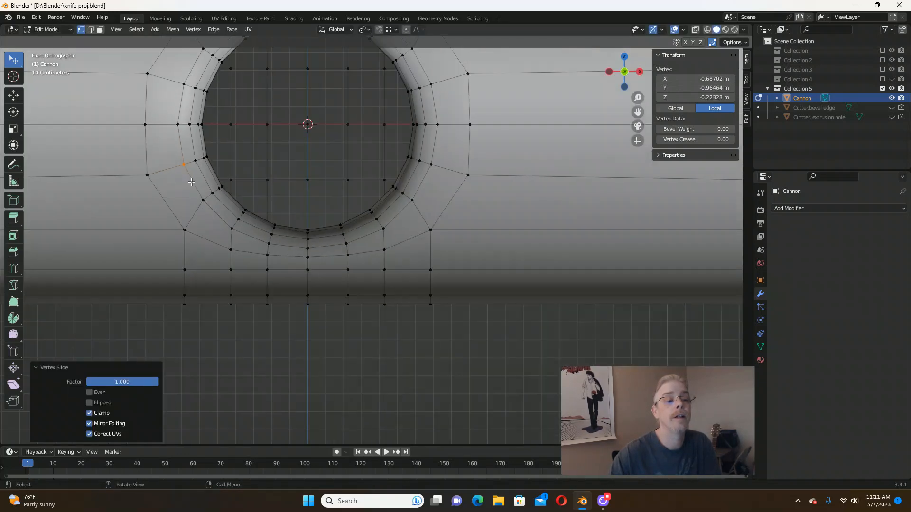
# Merge all of the cannon's vertices by distance at 0.0001 m, then clear the selection.
pyautogui.moveTo(311, 162); pyautogui.dragTo(342, 172, button='middle')
pyautogui.scroll(-4, 341, 171)
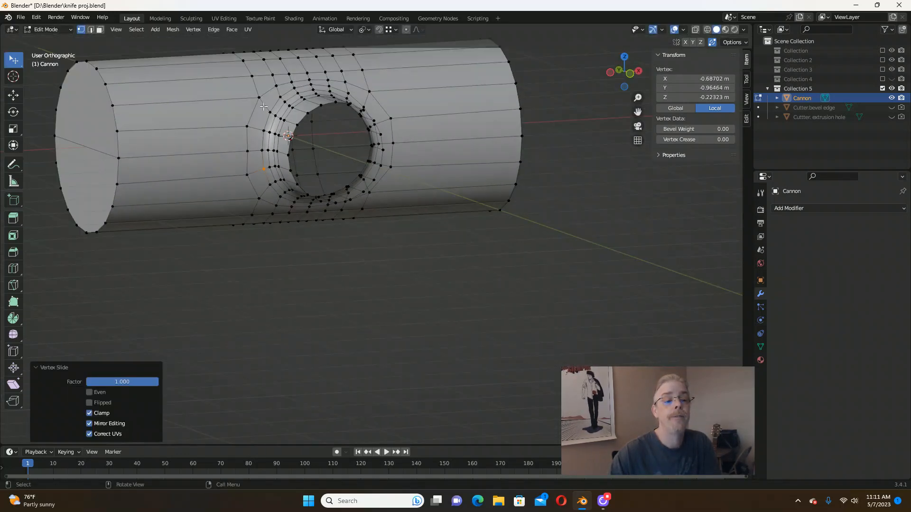
pyautogui.scroll(5, 273, 124)
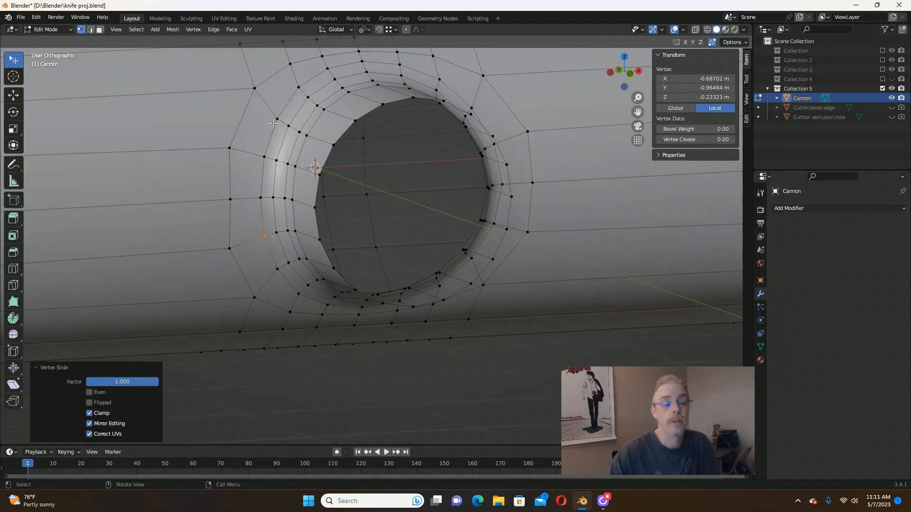
pyautogui.press('a')
pyautogui.press('m')
pyautogui.click(322, 145)
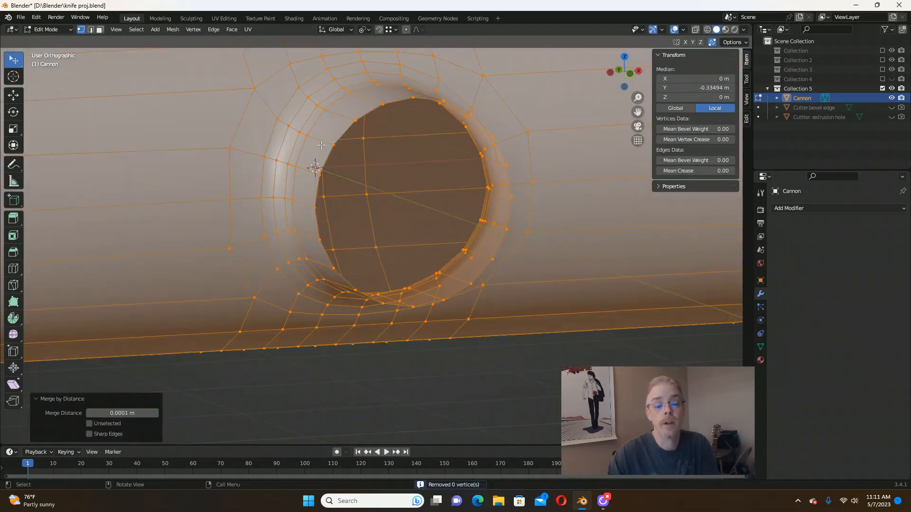
pyautogui.hotkey('alt', 'a')
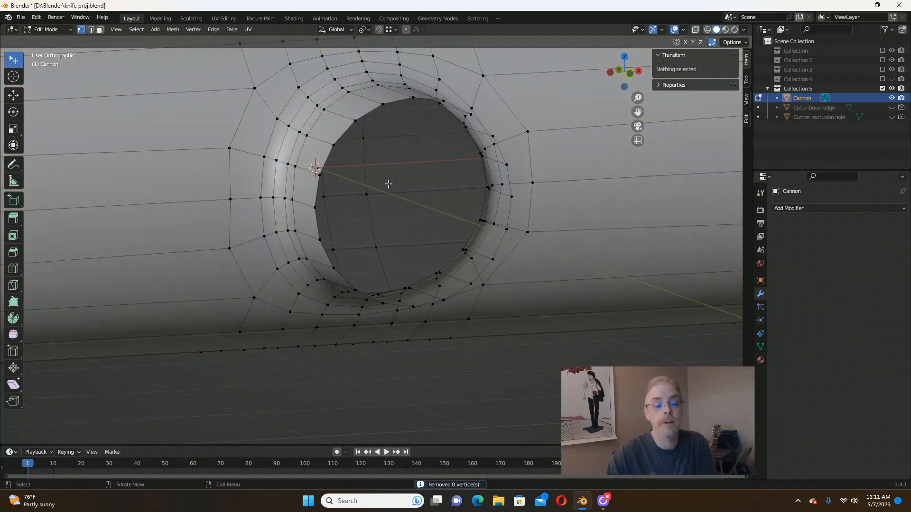
# Switch to Object Mode and turn off backface culling in the viewport to view the inside of the side tube.
pyautogui.moveTo(388, 184); pyautogui.dragTo(459, 219, button='middle')
pyautogui.scroll(-1, 401, 170)
pyautogui.press('Tab')
pyautogui.scroll(-3, 403, 174)
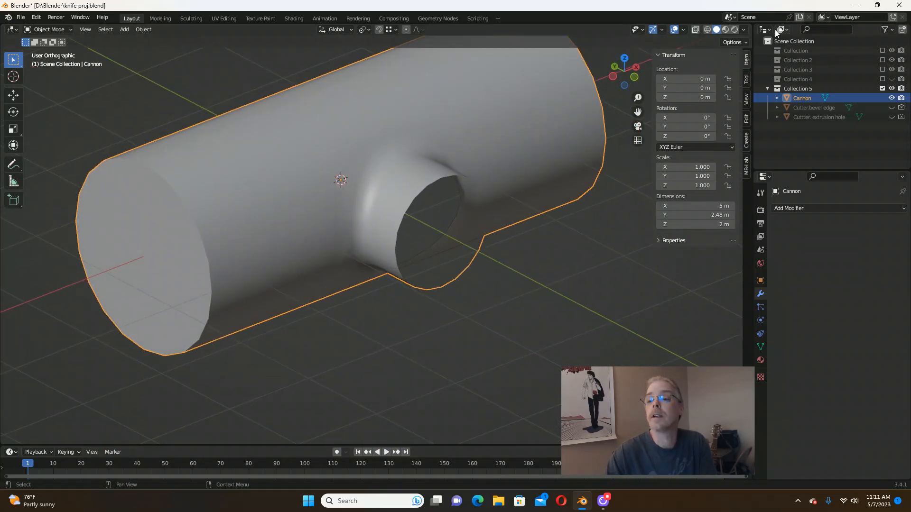
pyautogui.click(745, 29)
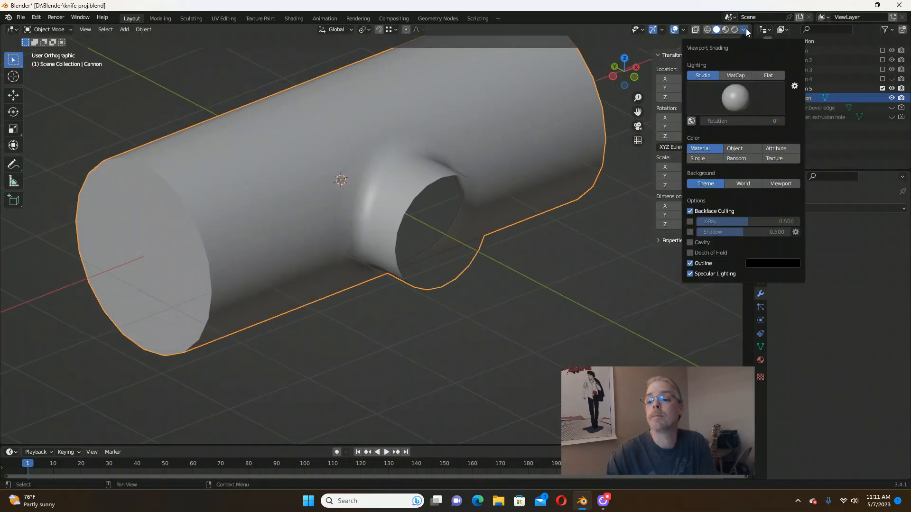
pyautogui.click(690, 211)
pyautogui.moveTo(422, 202)
pyautogui.mouseDown(button='middle')
pyautogui.moveTo(457, 176)
pyautogui.moveTo(442, 124)
pyautogui.moveTo(401, 112)
pyautogui.moveTo(295, 181)
pyautogui.moveTo(334, 226)
pyautogui.moveTo(419, 210)
pyautogui.mouseUp(button='middle')
pyautogui.scroll(-3, 397, 216)
pyautogui.scroll(10, 383, 234)
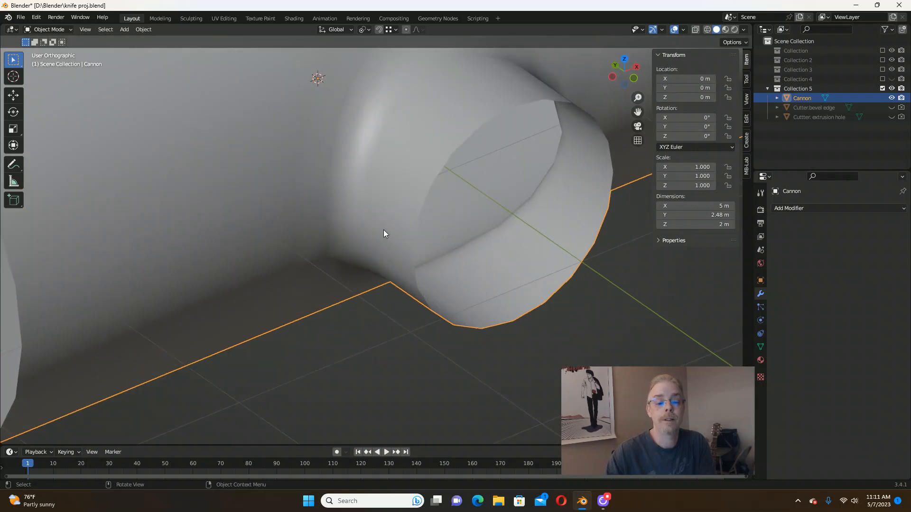
pyautogui.scroll(-8, 389, 199)
pyautogui.scroll(5, 386, 205)
# In Edit Mode from the front view, select the outermost loop's leftmost and rightmost vertices beside the hole.
pyautogui.press('Tab')
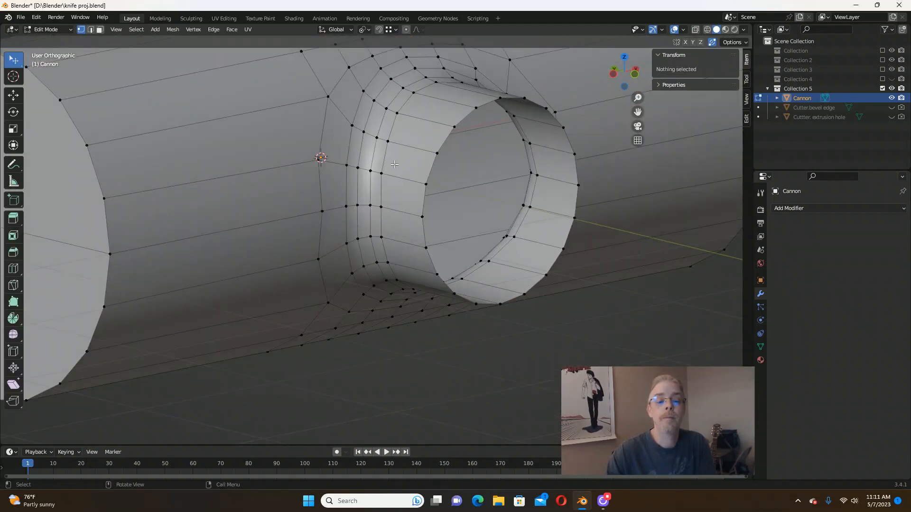
pyautogui.scroll(-4, 394, 165)
pyautogui.moveTo(395, 164); pyautogui.dragTo(345, 164, button='middle')
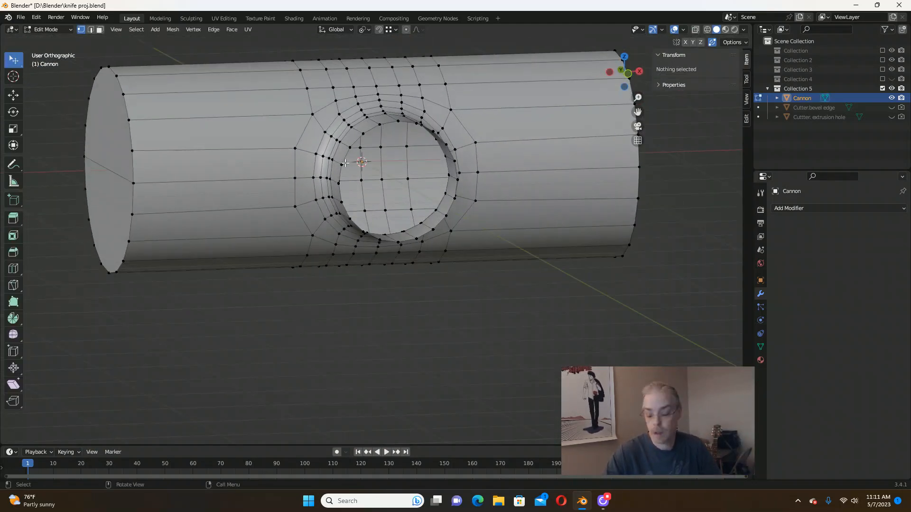
pyautogui.press('KP_1')
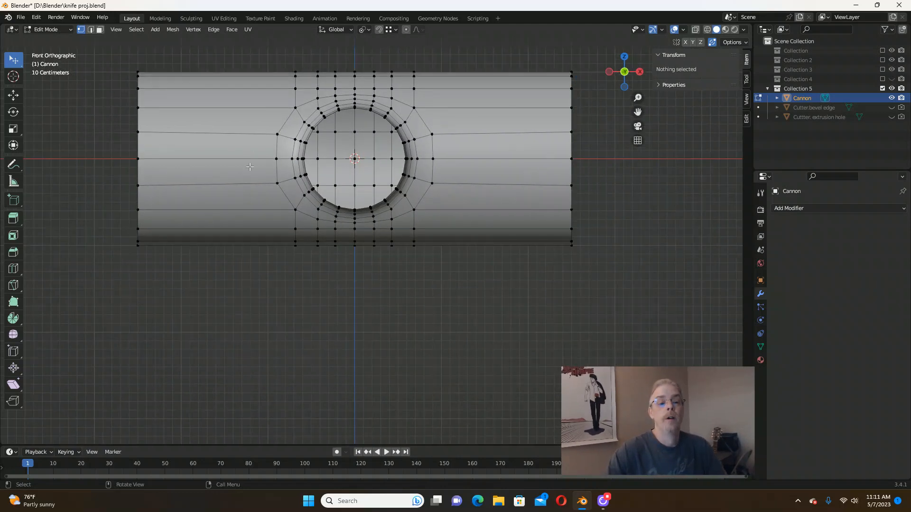
pyautogui.scroll(4, 250, 167)
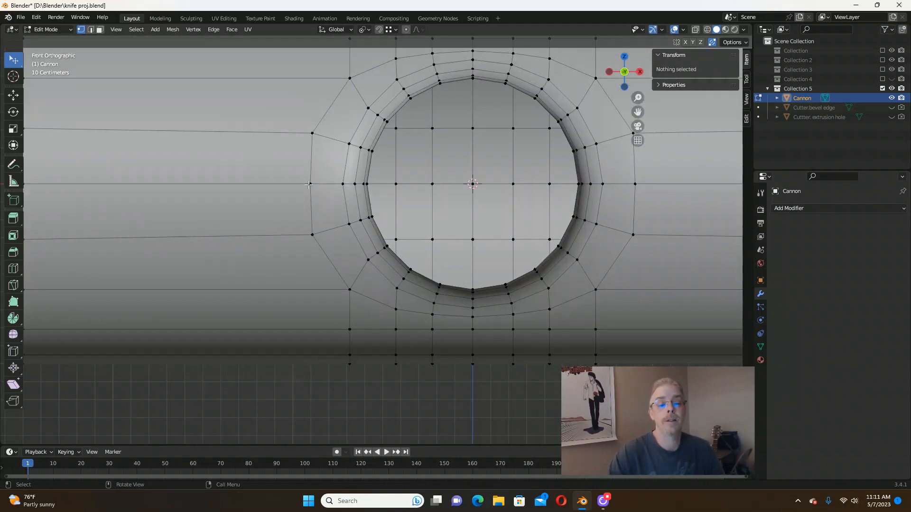
pyautogui.click(309, 185)
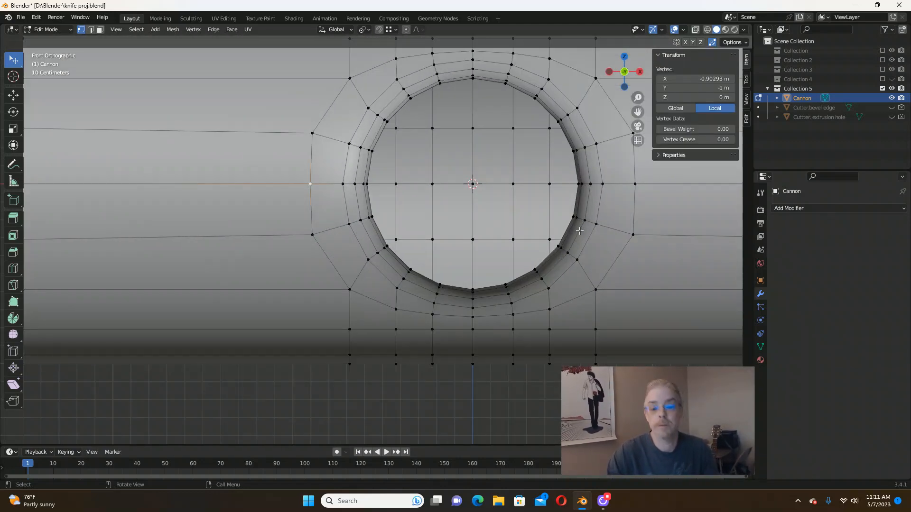
pyautogui.keyDown('shift'); pyautogui.click(635, 184); pyautogui.keyUp('shift')
pyautogui.scroll(-4, 373, 217)
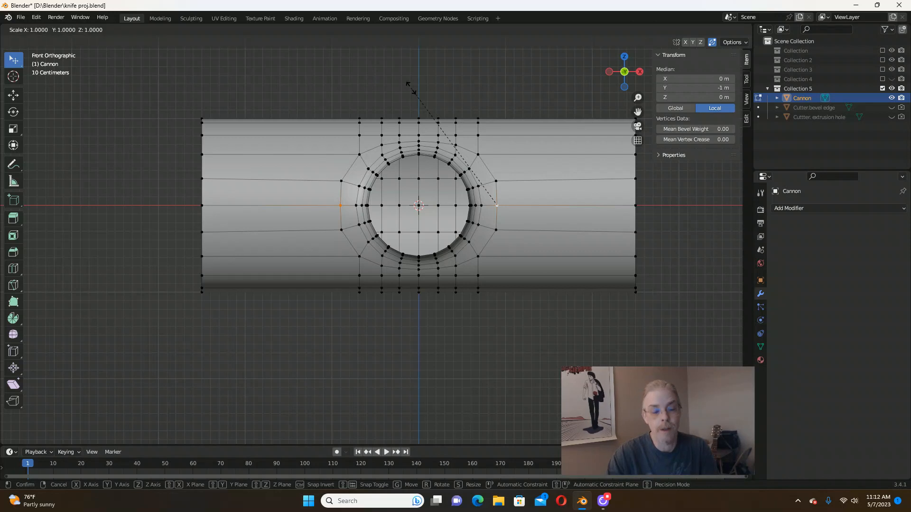
pyautogui.press('x')
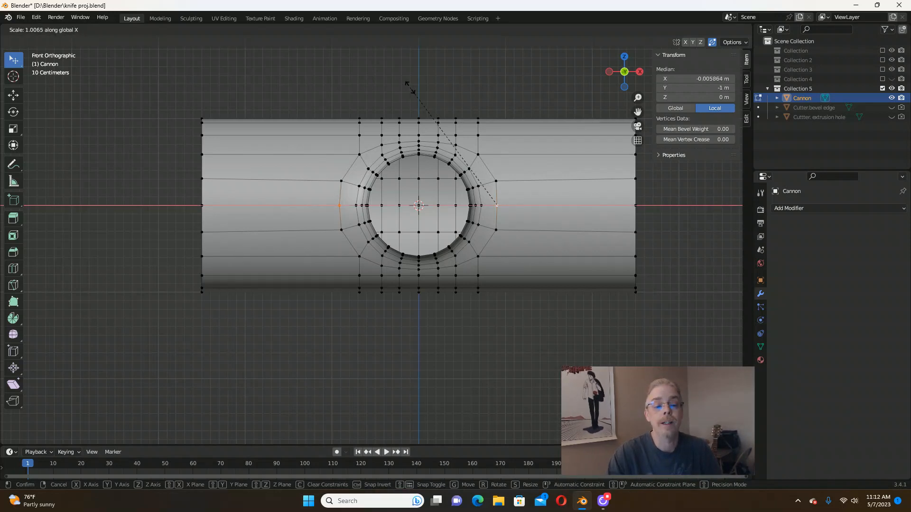
pyautogui.rightClick(406, 79)
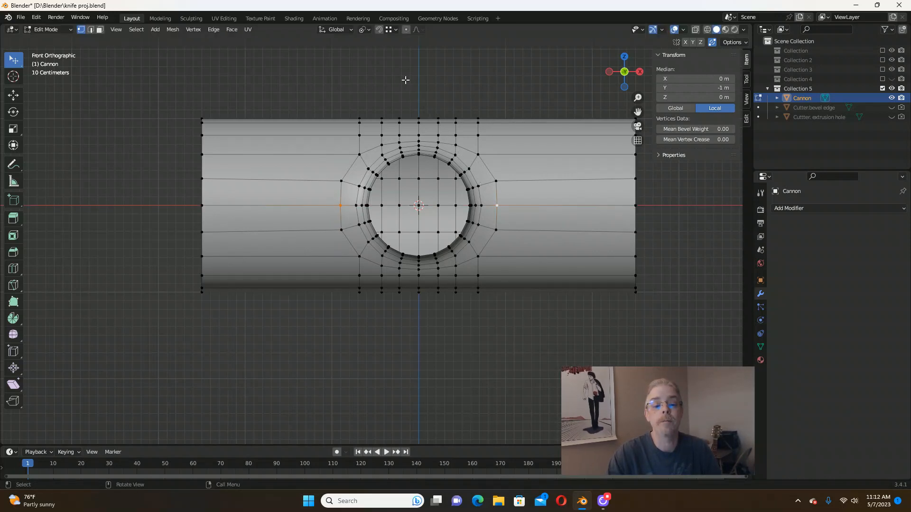
# Set the transform pivot point to Median Point and scale the two selected vertices along X by about 1.058.
pyautogui.click(363, 30)
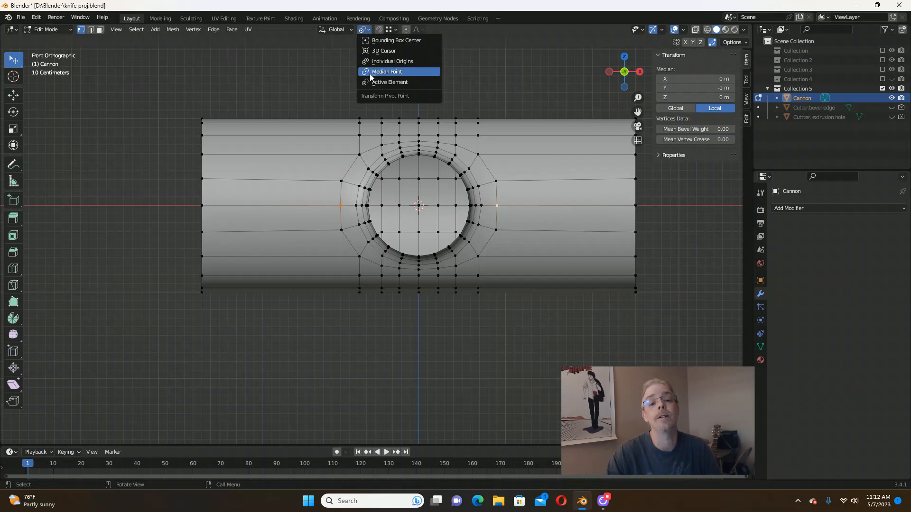
pyautogui.click(374, 74)
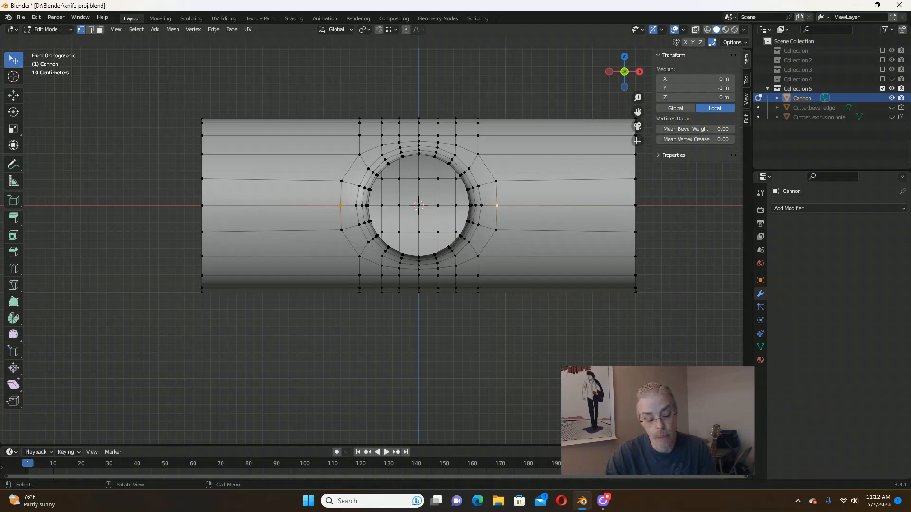
pyautogui.press('s')
pyautogui.press('x')
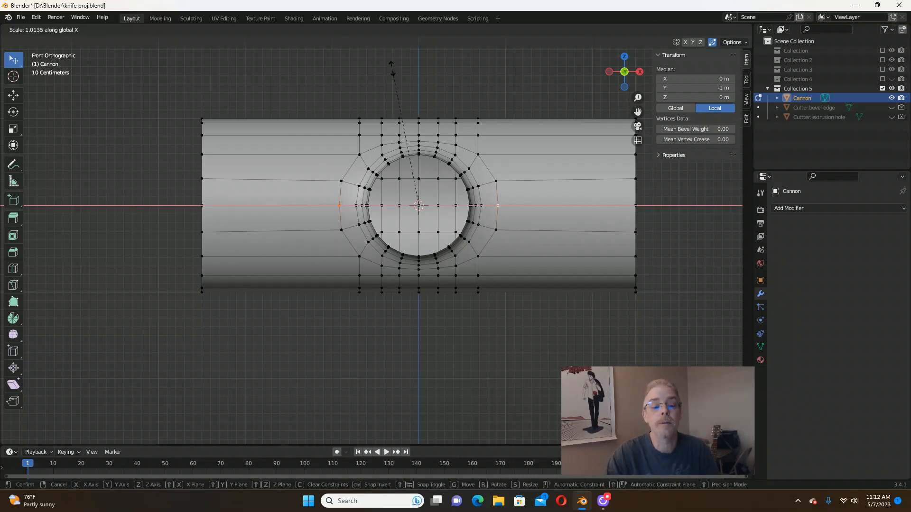
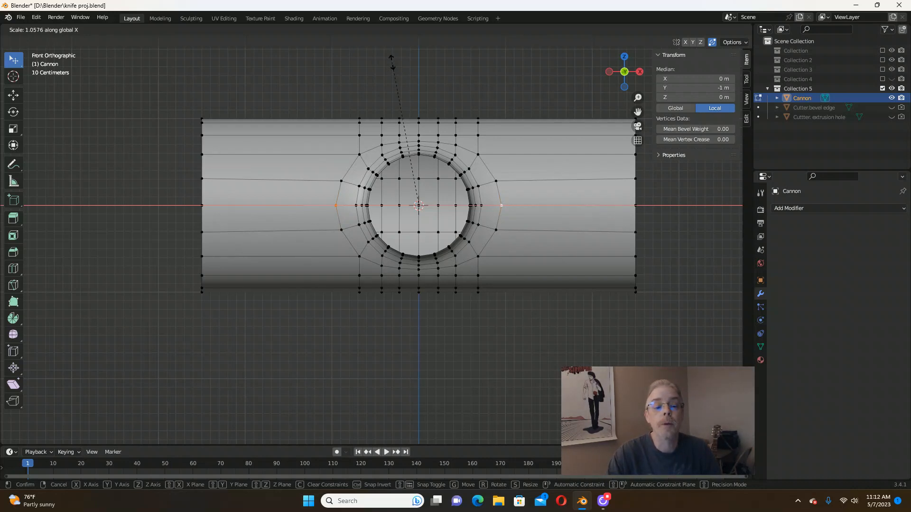
pyautogui.click(392, 62)
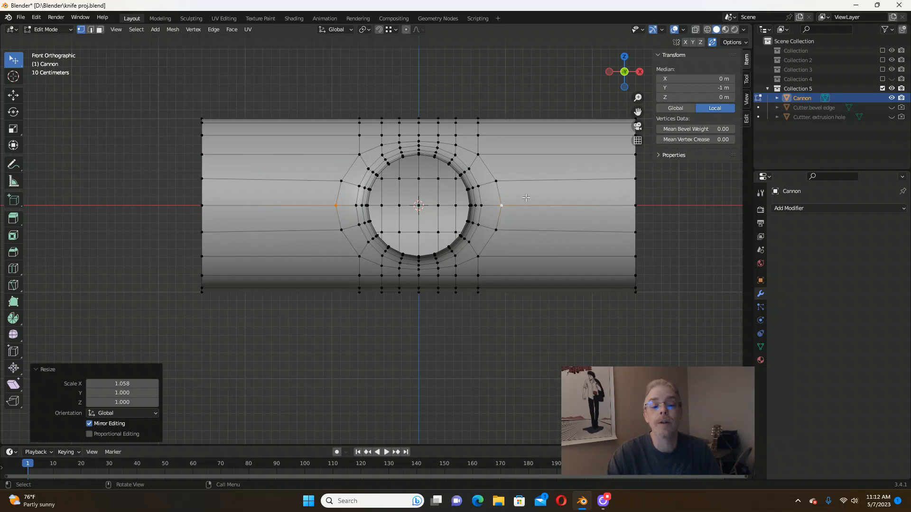
# Return to Object Mode and examine the shading around the side tube's bevel using MatCap lighting.
pyautogui.moveTo(386, 239); pyautogui.dragTo(394, 110, button='middle')
pyautogui.press('Tab')
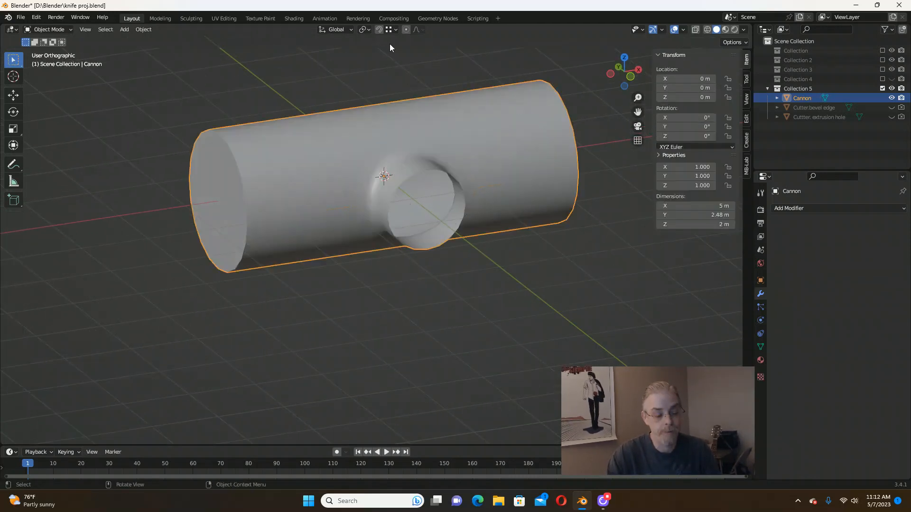
pyautogui.moveTo(398, 148); pyautogui.dragTo(403, 190, button='middle')
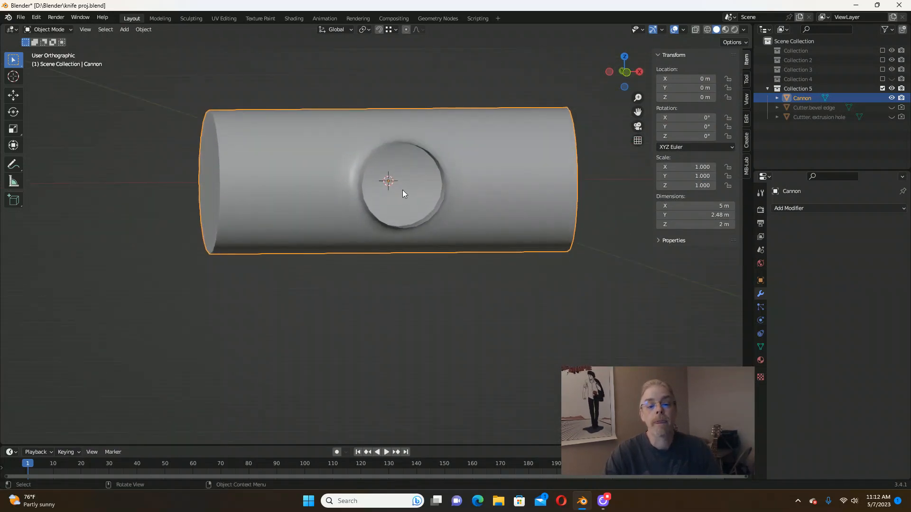
pyautogui.scroll(3, 399, 188)
pyautogui.click(744, 29)
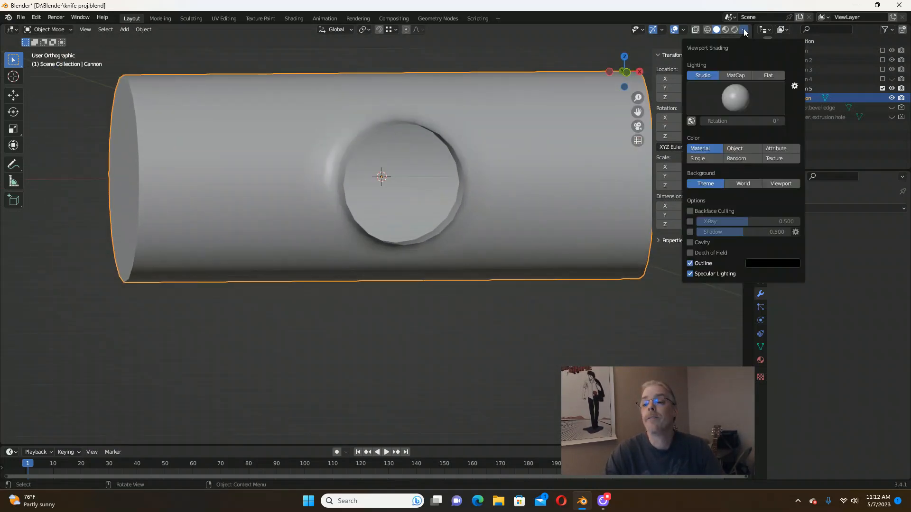
pyautogui.click(728, 74)
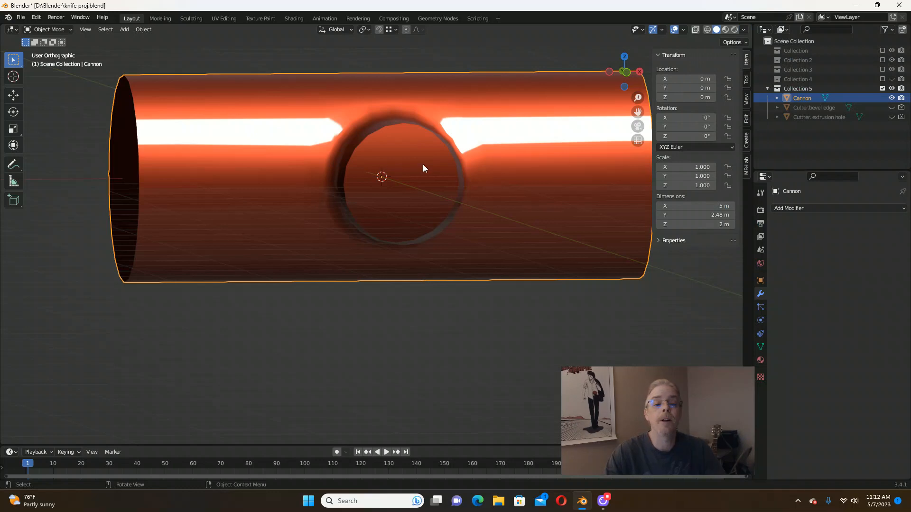
pyautogui.moveTo(422, 164)
pyautogui.mouseDown(button='middle')
pyautogui.moveTo(432, 146)
pyautogui.moveTo(436, 167)
pyautogui.moveTo(411, 170)
pyautogui.moveTo(410, 150)
pyautogui.mouseUp(button='middle')
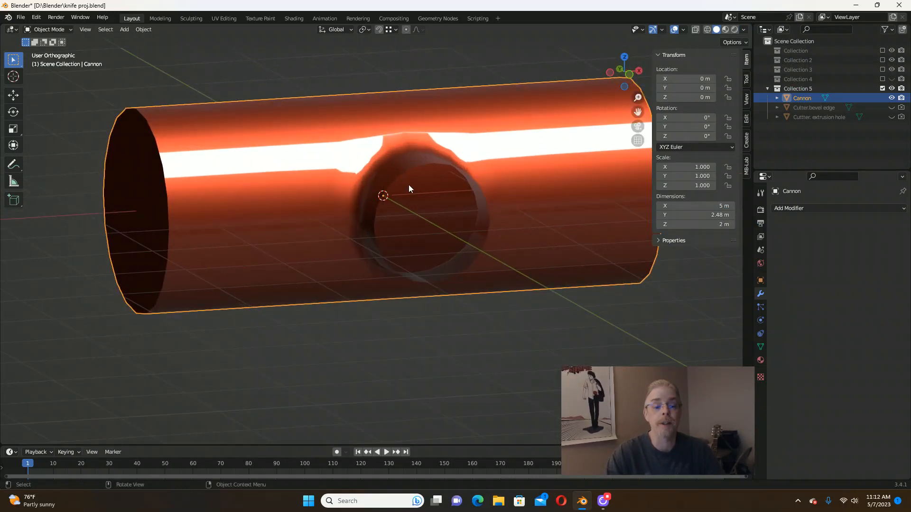
pyautogui.moveTo(408, 184); pyautogui.dragTo(380, 201, button='middle')
pyautogui.scroll(4, 377, 203)
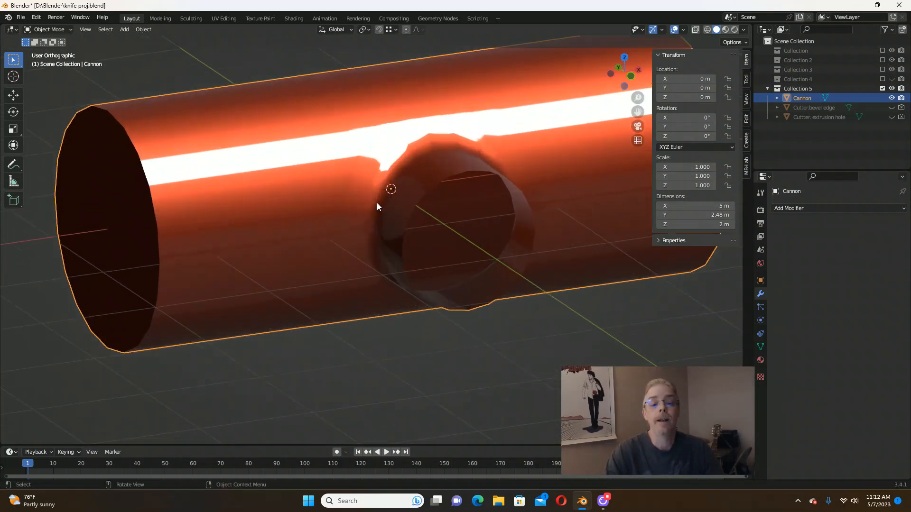
pyautogui.moveTo(417, 247)
pyautogui.mouseDown(button='middle')
pyautogui.moveTo(422, 212)
pyautogui.moveTo(434, 229)
pyautogui.moveTo(426, 240)
pyautogui.mouseUp(button='middle')
pyautogui.scroll(-2, 426, 240)
pyautogui.scroll(-7, 430, 244)
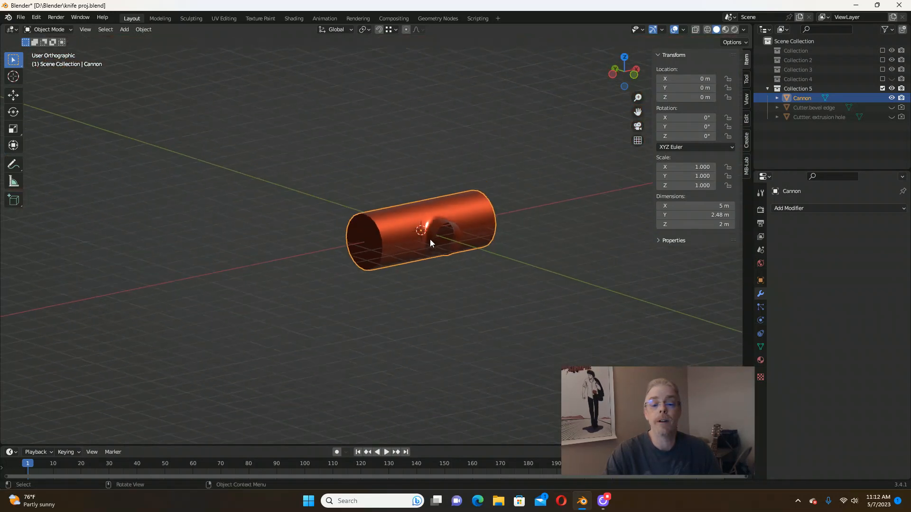
pyautogui.scroll(1, 430, 242)
# Set the viewport lighting back to Studio and hide the viewport overlays.
pyautogui.click(743, 29)
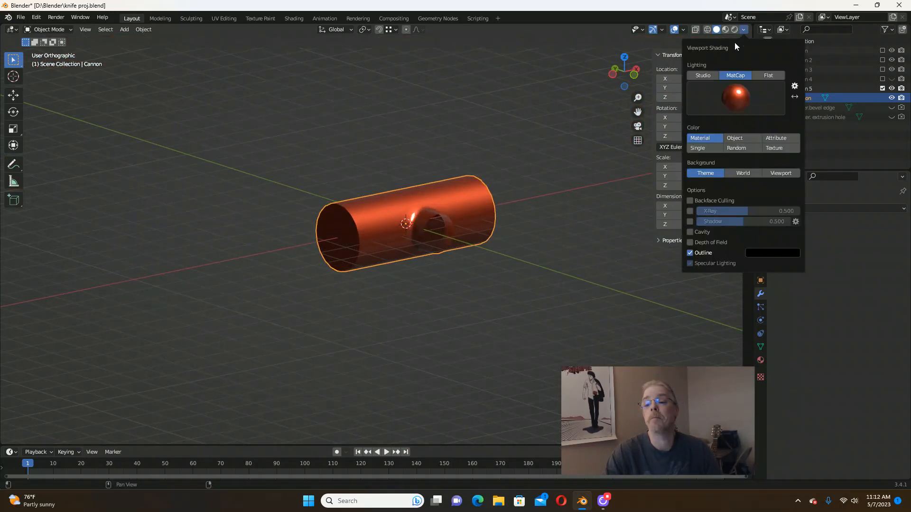
pyautogui.click(702, 76)
pyautogui.scroll(-4, 337, 222)
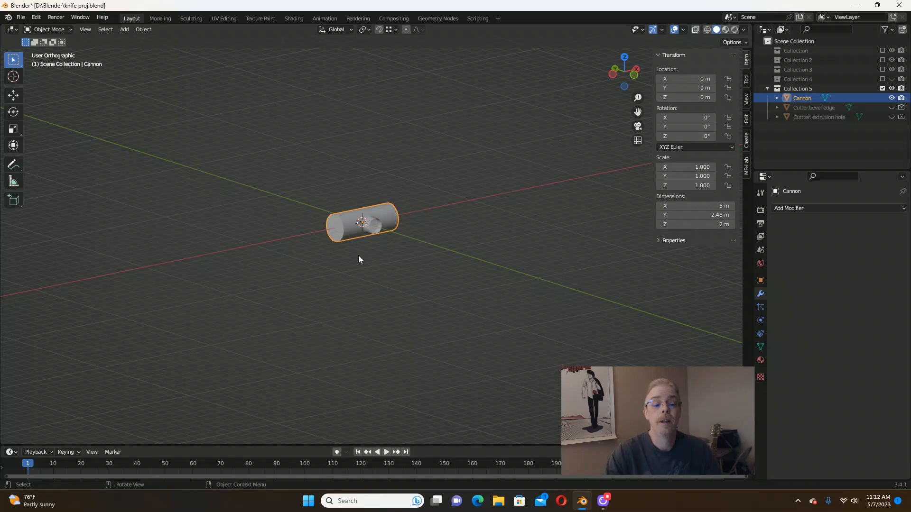
pyautogui.moveTo(358, 259)
pyautogui.mouseDown(button='middle')
pyautogui.moveTo(355, 270)
pyautogui.moveTo(356, 259)
pyautogui.mouseUp(button='middle')
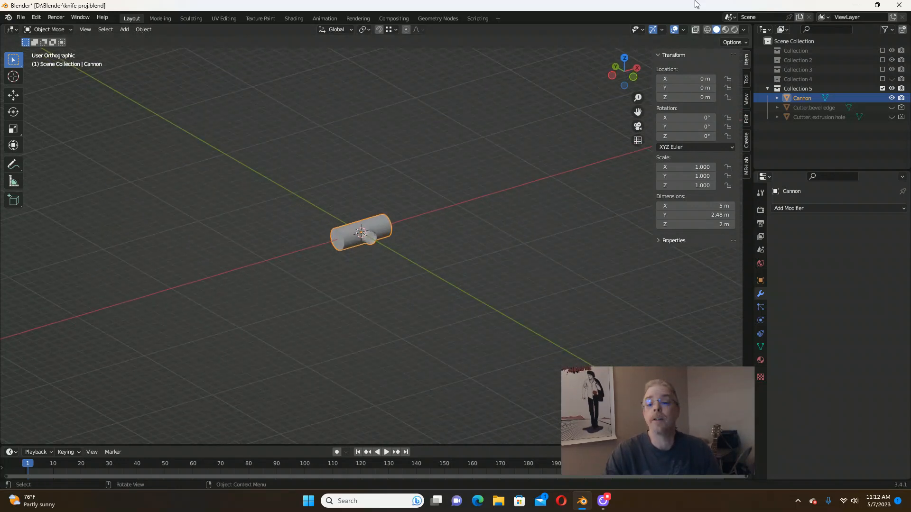
pyautogui.click(674, 30)
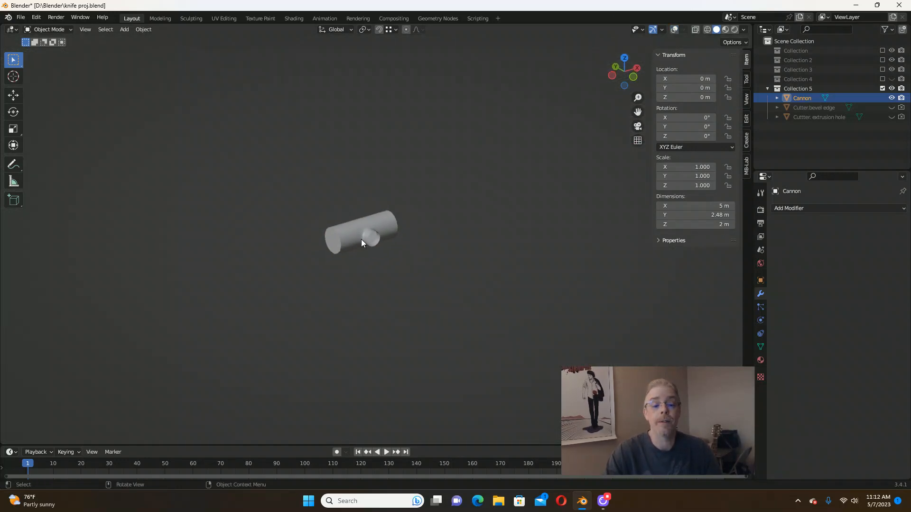
# Examine the surface shading around the side tube's bevel from several angles with the overlays hidden.
pyautogui.moveTo(361, 239); pyautogui.dragTo(384, 264, button='middle')
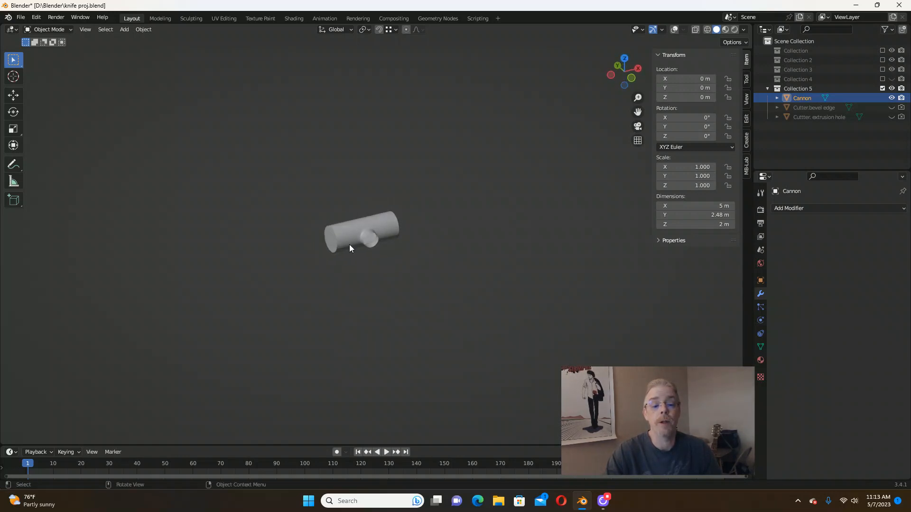
pyautogui.scroll(6, 352, 249)
pyautogui.moveTo(355, 237); pyautogui.dragTo(462, 216, button='middle')
pyautogui.scroll(8, 376, 200)
pyautogui.scroll(2, 343, 216)
pyautogui.scroll(-2, 342, 215)
pyautogui.scroll(-3, 455, 228)
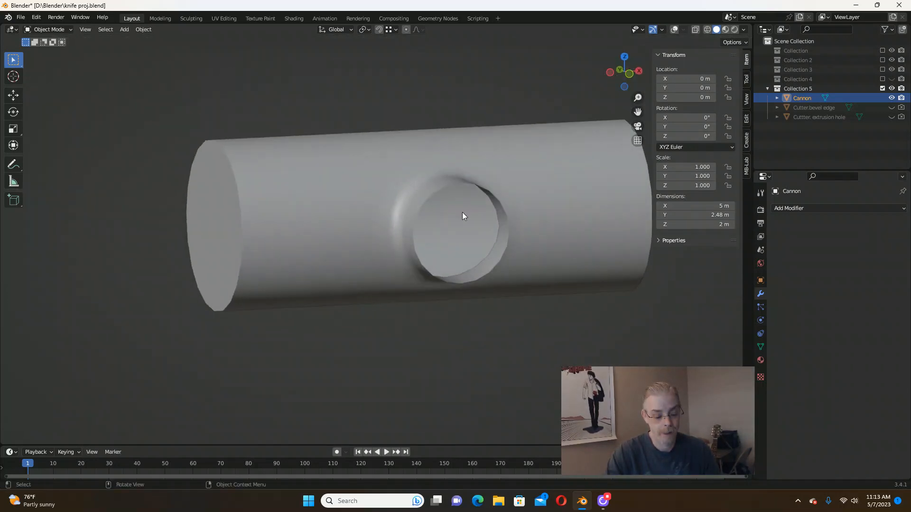
# Show the viewport overlays again, then put the cannon in Edit Mode and deselect all of its vertices.
pyautogui.press('Tab')
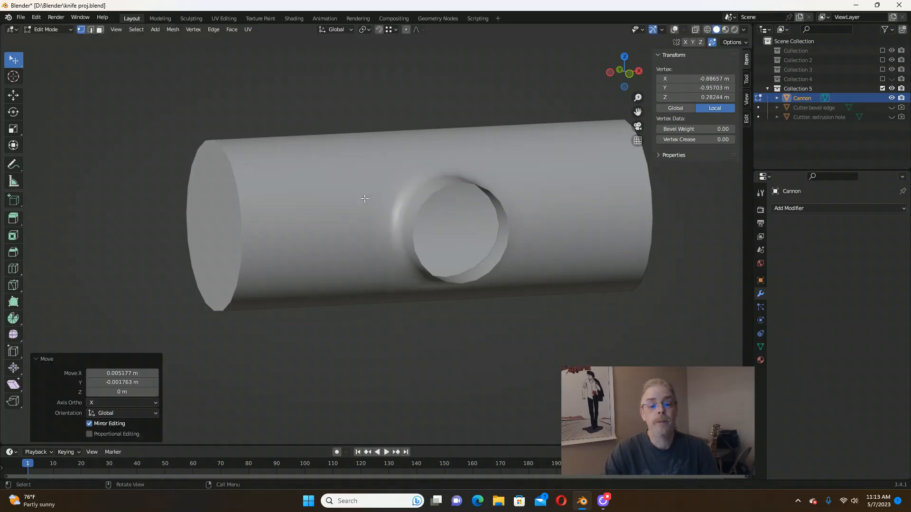
pyautogui.press('Tab')
pyautogui.click(674, 29)
pyautogui.press('Tab')
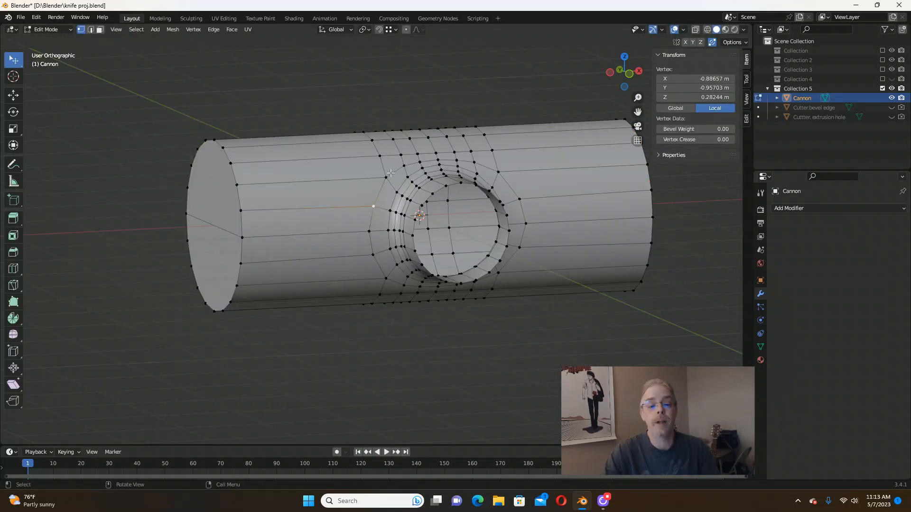
pyautogui.moveTo(383, 206); pyautogui.dragTo(367, 197, button='middle')
pyautogui.hotkey('alt', 'a')
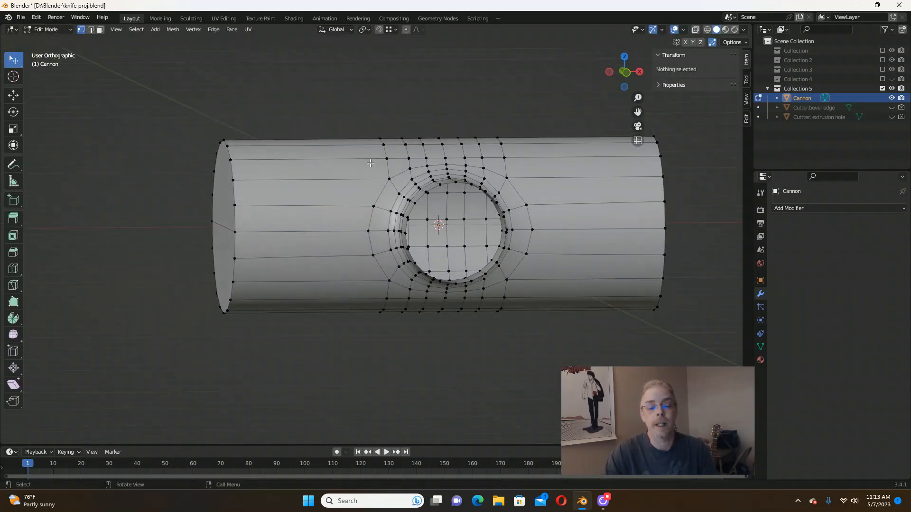
pyautogui.moveTo(445, 192); pyautogui.dragTo(408, 199, button='middle')
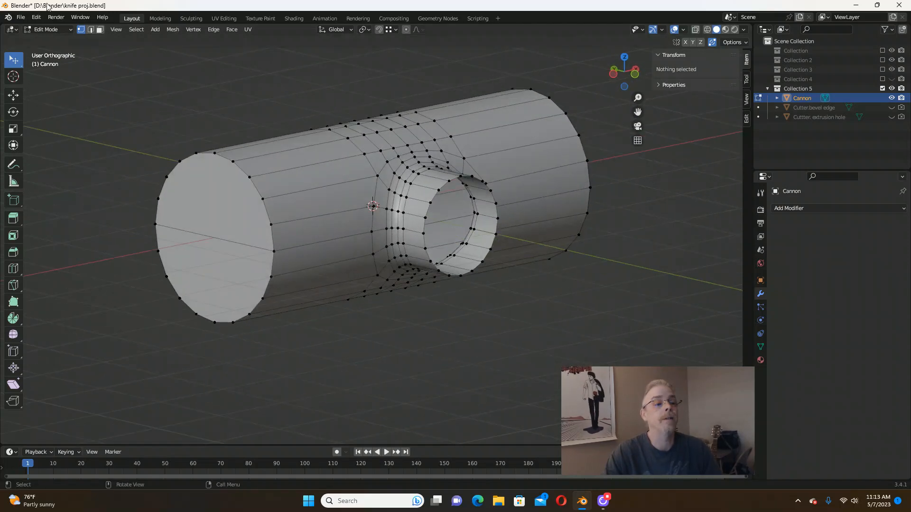
# In edge select mode, select the edge crossing each end cap of the cylinder and dissolve both edges.
pyautogui.click(91, 30)
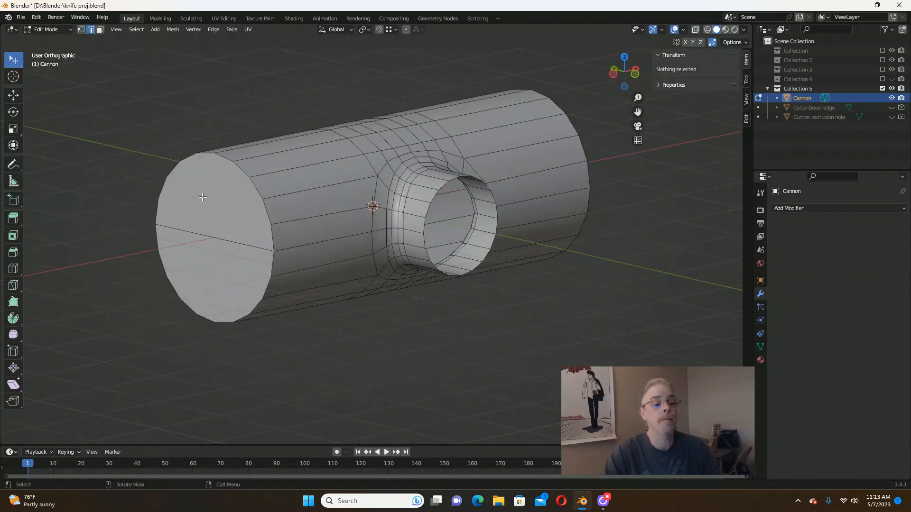
pyautogui.click(206, 239)
pyautogui.moveTo(500, 224); pyautogui.dragTo(265, 222, button='middle')
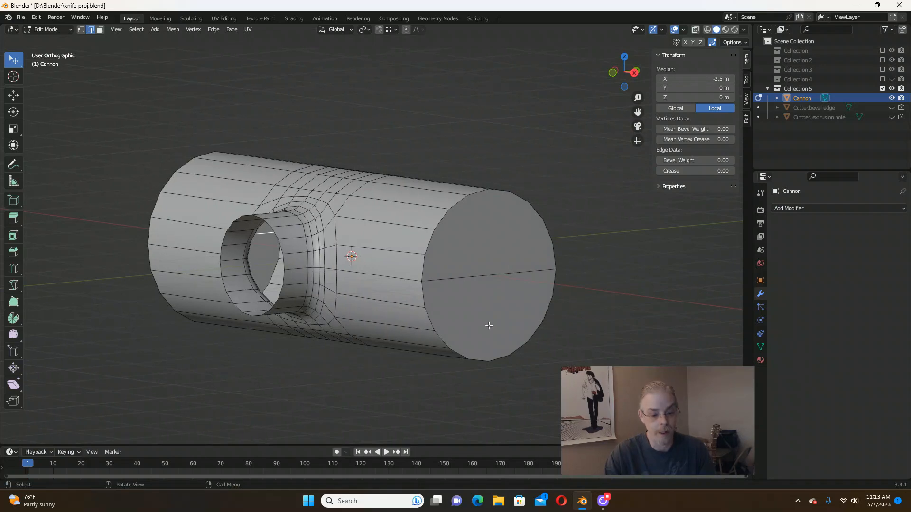
pyautogui.keyDown('shift'); pyautogui.click(492, 276); pyautogui.keyUp('shift')
pyautogui.press('x')
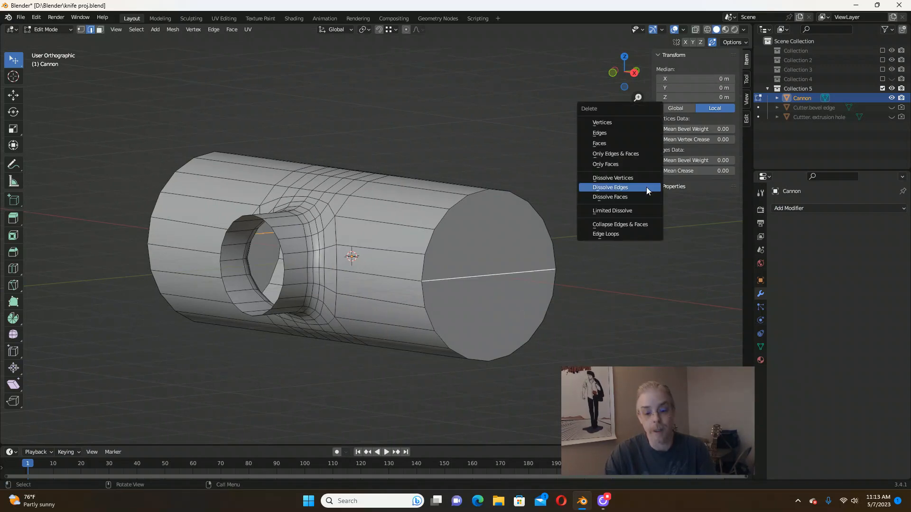
pyautogui.click(630, 187)
# Select the two adjacent edge rings around the middle of the cylinder, one on each side of its centre loop.
pyautogui.moveTo(618, 187); pyautogui.dragTo(479, 207, button='middle')
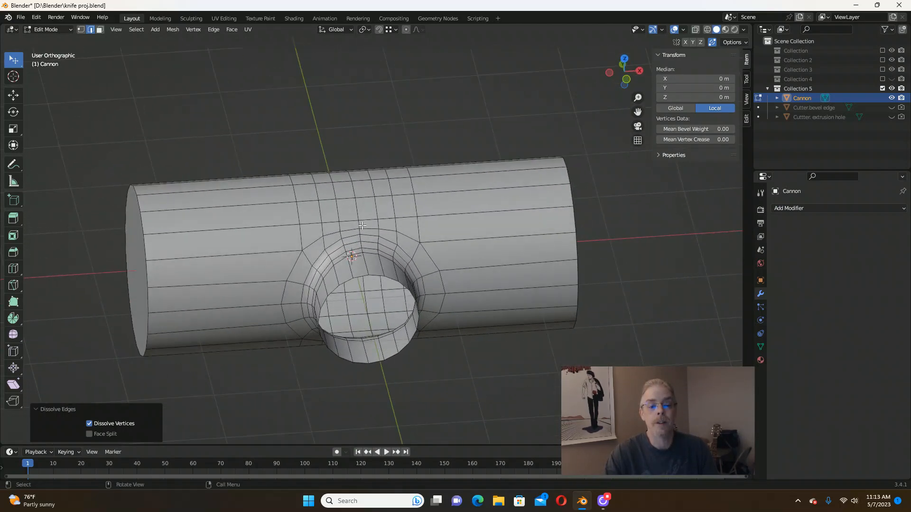
pyautogui.scroll(3, 347, 222)
pyautogui.scroll(-2, 348, 219)
pyautogui.moveTo(349, 219); pyautogui.dragTo(401, 185, button='middle')
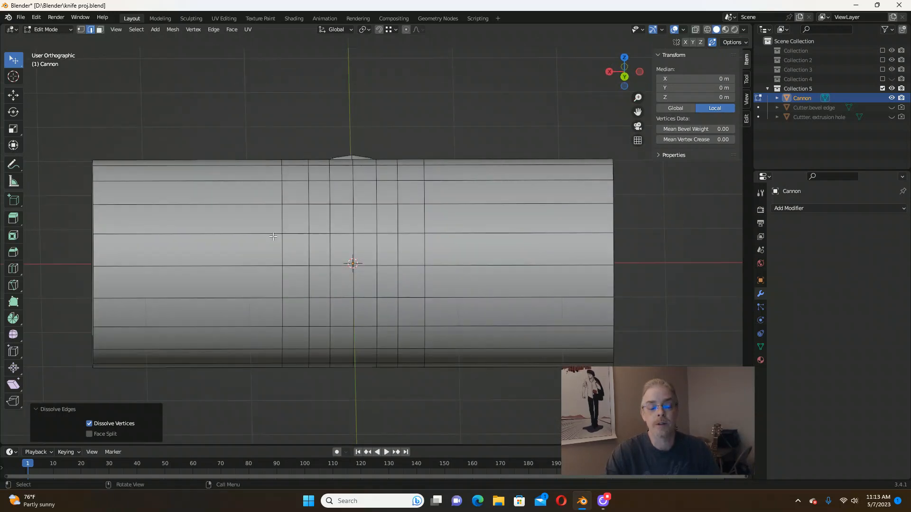
pyautogui.moveTo(273, 236); pyautogui.dragTo(406, 228, button='middle')
pyautogui.moveTo(497, 259); pyautogui.dragTo(337, 231, button='middle')
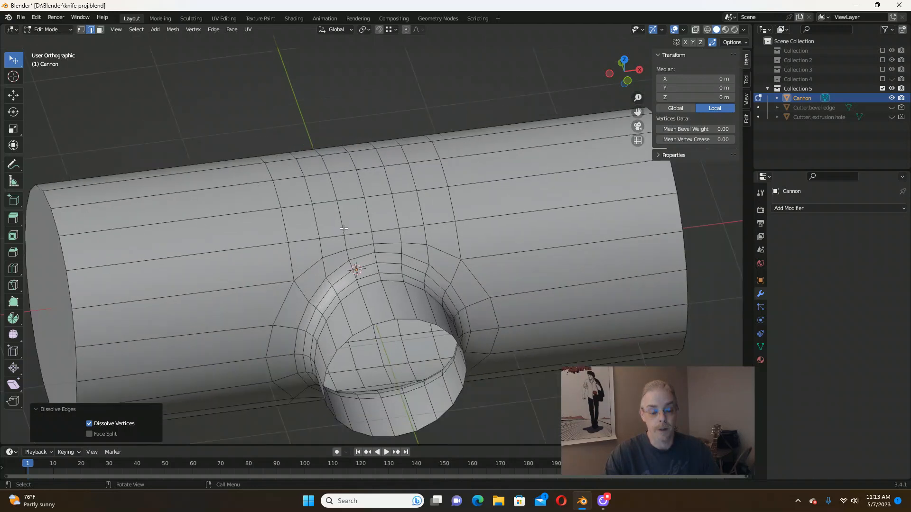
pyautogui.scroll(3, 337, 231)
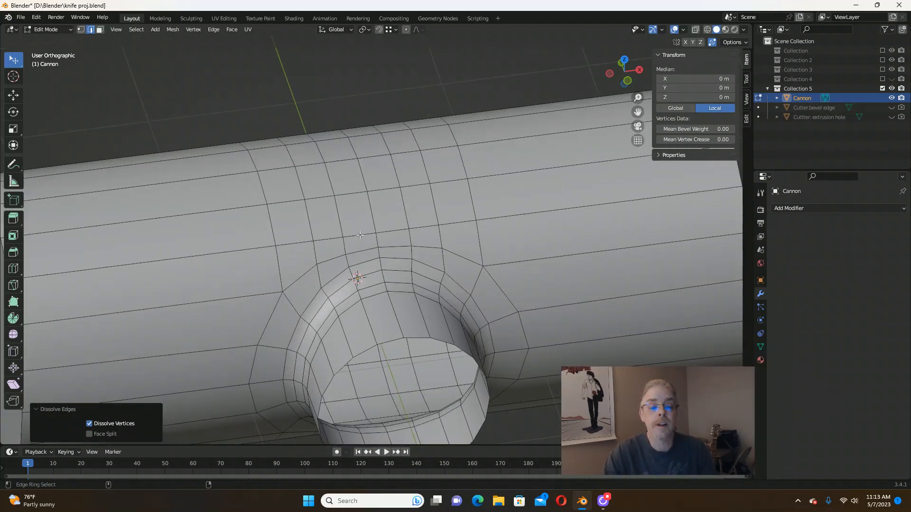
pyautogui.keyDown('ctrl'); pyautogui.keyDown('alt'); pyautogui.click(360, 234); pyautogui.keyUp('alt'); pyautogui.keyUp('ctrl')
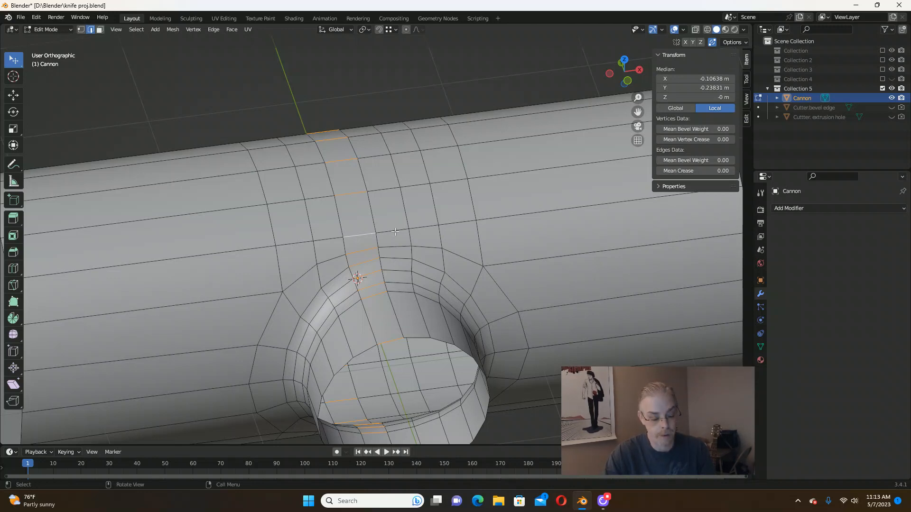
pyautogui.hotkey('alt', 'a')
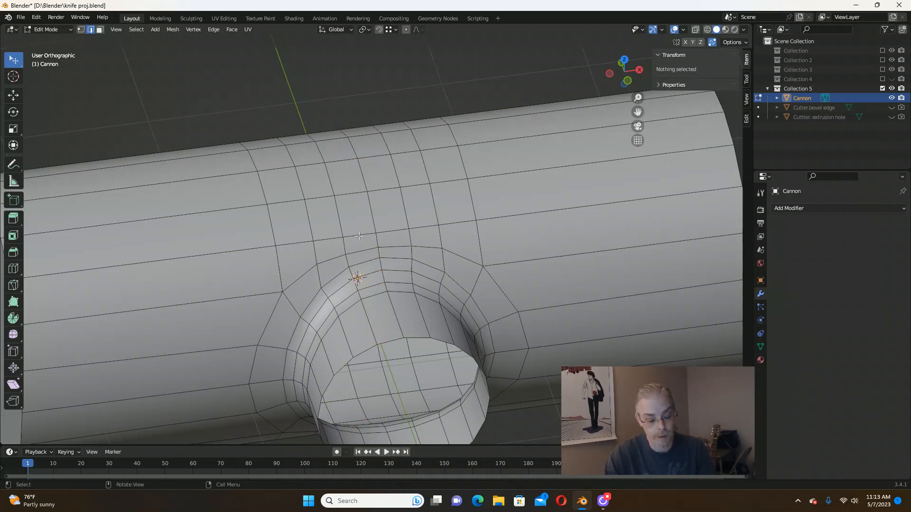
pyautogui.keyDown('ctrl'); pyautogui.keyDown('alt'); pyautogui.click(360, 235); pyautogui.keyUp('alt'); pyautogui.keyUp('ctrl')
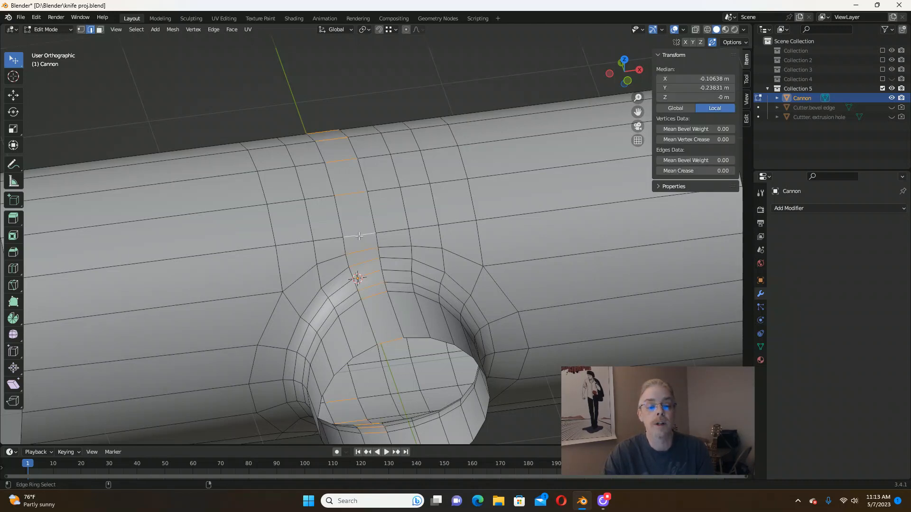
pyautogui.keyDown('ctrl'); pyautogui.keyDown('alt'); pyautogui.click(391, 231); pyautogui.keyUp('alt'); pyautogui.keyUp('ctrl')
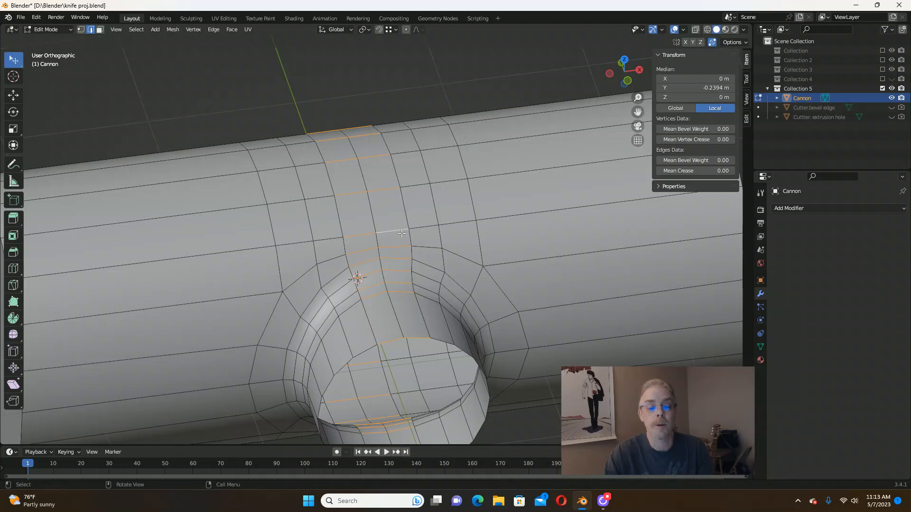
pyautogui.moveTo(391, 231)
pyautogui.mouseDown(button='middle')
pyautogui.moveTo(396, 214)
pyautogui.moveTo(404, 224)
pyautogui.mouseUp(button='middle')
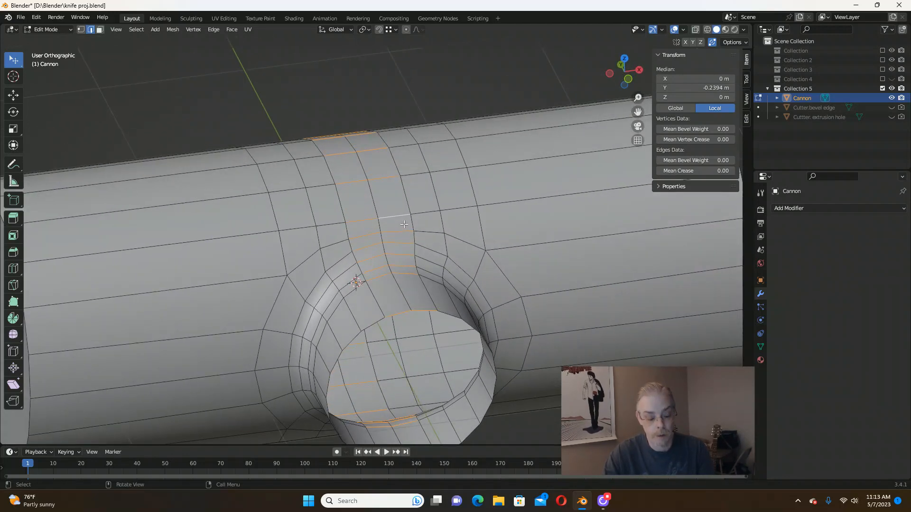
# Use Circle Select to deselect the ring edges on the side tube, its bevel and the adjoining cylinder row, on top and underneath.
pyautogui.press('c')
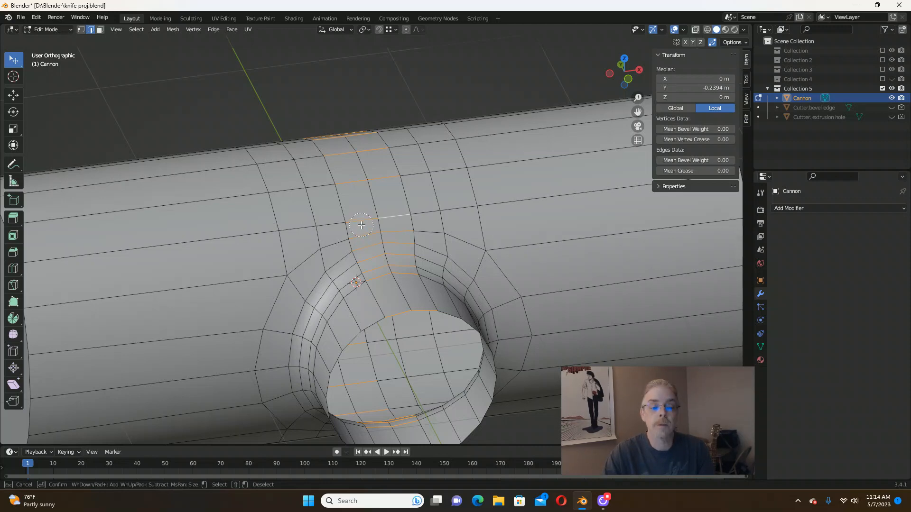
pyautogui.moveTo(362, 223)
pyautogui.keyDown('shift'); pyautogui.mouseDown()
pyautogui.moveTo(394, 223)
pyautogui.moveTo(383, 241)
pyautogui.moveTo(398, 296)
pyautogui.moveTo(416, 308)
pyautogui.mouseUp(); pyautogui.keyUp('shift')
pyautogui.press('Escape')
pyautogui.moveTo(397, 271)
pyautogui.mouseDown(button='middle')
pyautogui.moveTo(391, 181)
pyautogui.moveTo(390, 190)
pyautogui.mouseUp(button='middle')
pyautogui.press('c')
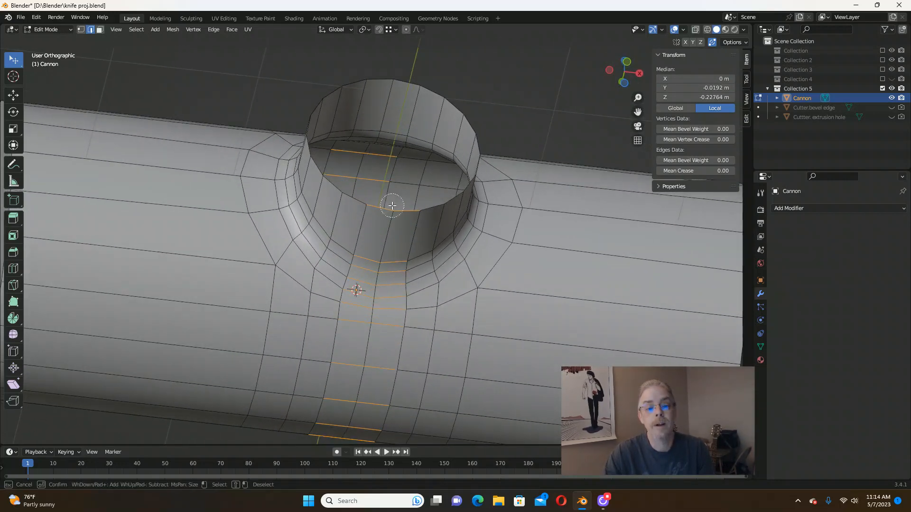
pyautogui.keyDown('shift'); pyautogui.moveTo(398, 215); pyautogui.dragTo(370, 317); pyautogui.keyUp('shift')
pyautogui.press('Escape')
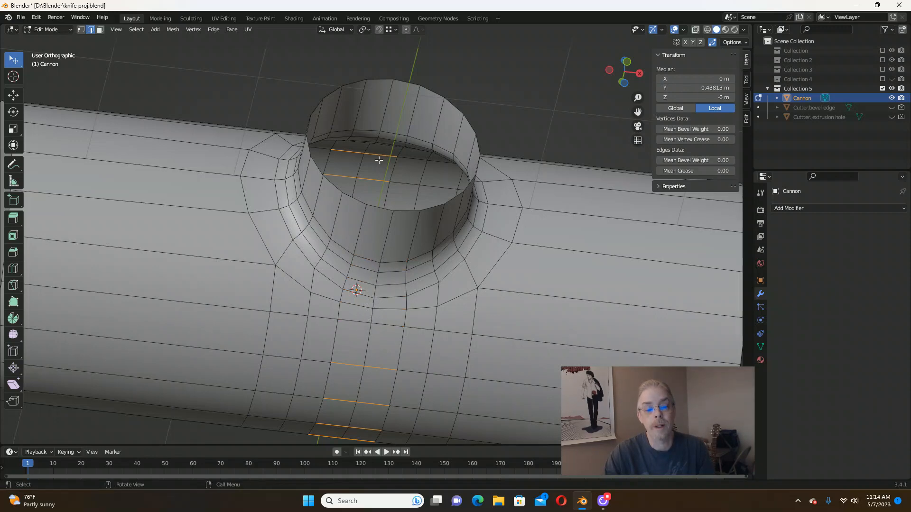
# Merge the remaining selected ring edges with Collapse to reduce the middle loops around the cylinder to one.
pyautogui.moveTo(370, 317)
pyautogui.mouseDown(button='middle')
pyautogui.moveTo(365, 261)
pyautogui.moveTo(392, 259)
pyautogui.mouseUp(button='middle')
pyautogui.scroll(-2, 392, 259)
pyautogui.keyDown('shift'); pyautogui.moveTo(446, 118); pyautogui.dragTo(429, 153, button='middle'); pyautogui.keyUp('shift')
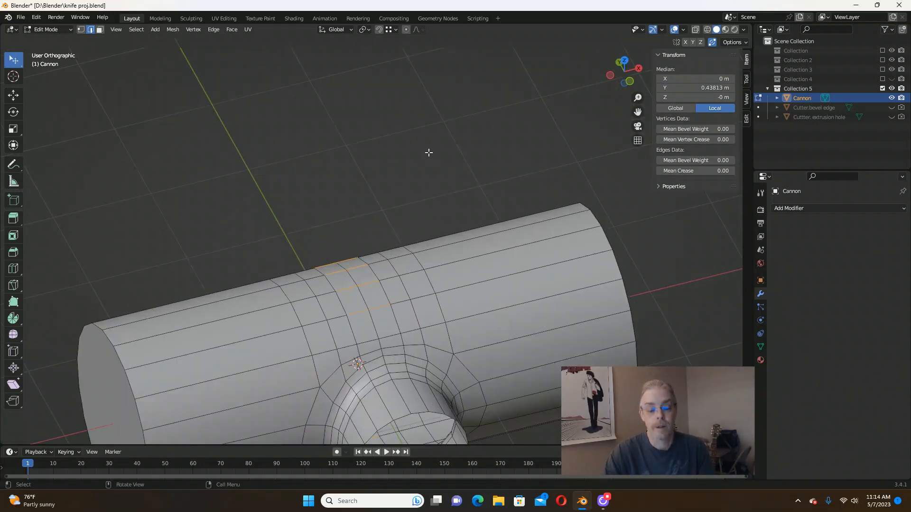
pyautogui.press('m')
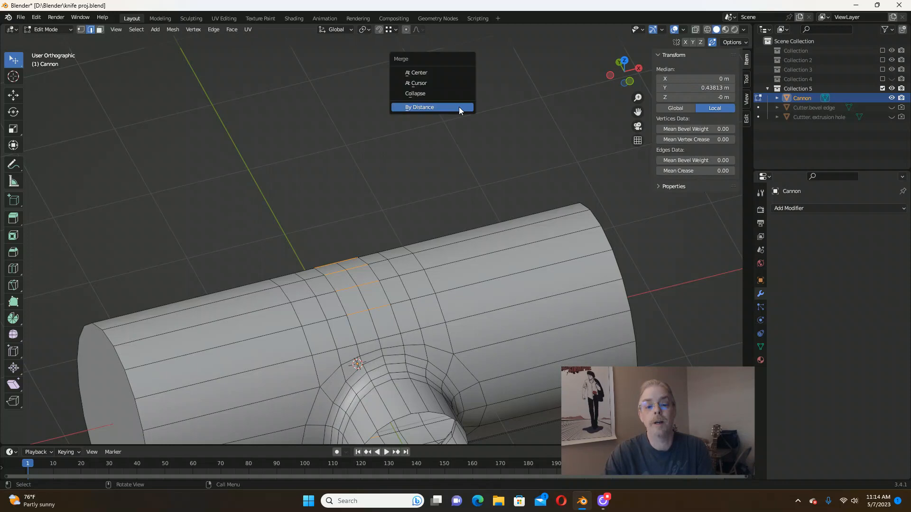
pyautogui.click(418, 94)
pyautogui.moveTo(386, 280)
pyautogui.mouseDown(button='middle')
pyautogui.moveTo(405, 238)
pyautogui.moveTo(398, 279)
pyautogui.mouseUp(button='middle')
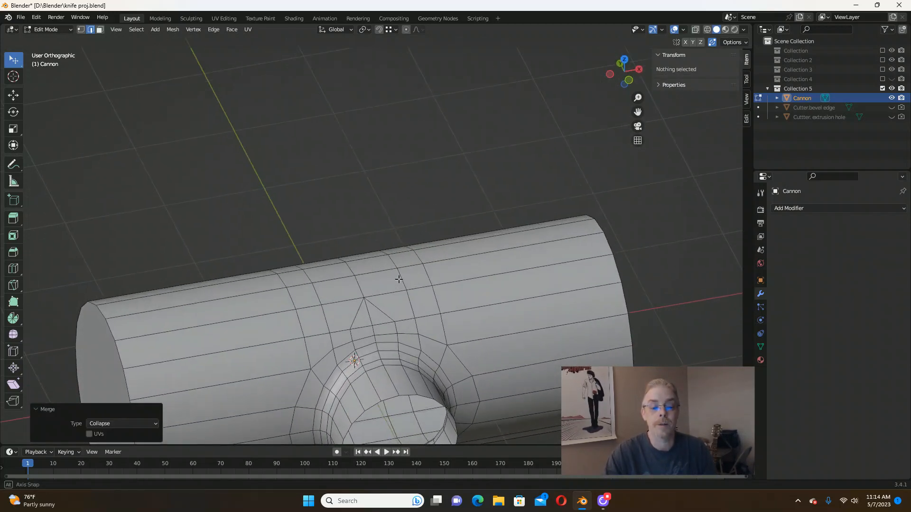
# Dissolve the short centre edge between the collapsed loop's tip and the bevel on the cylinder's upper side.
pyautogui.scroll(-4, 398, 280)
pyautogui.scroll(5, 385, 306)
pyautogui.scroll(2, 380, 294)
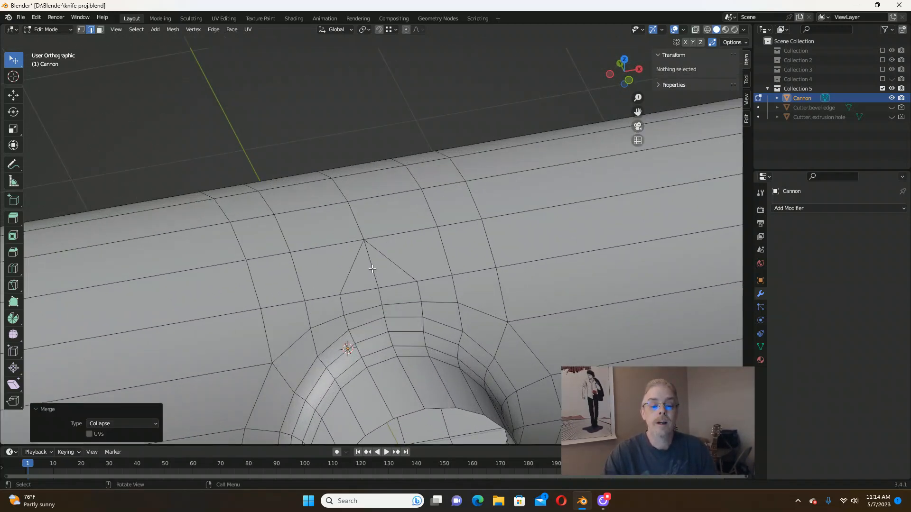
pyautogui.click(373, 272)
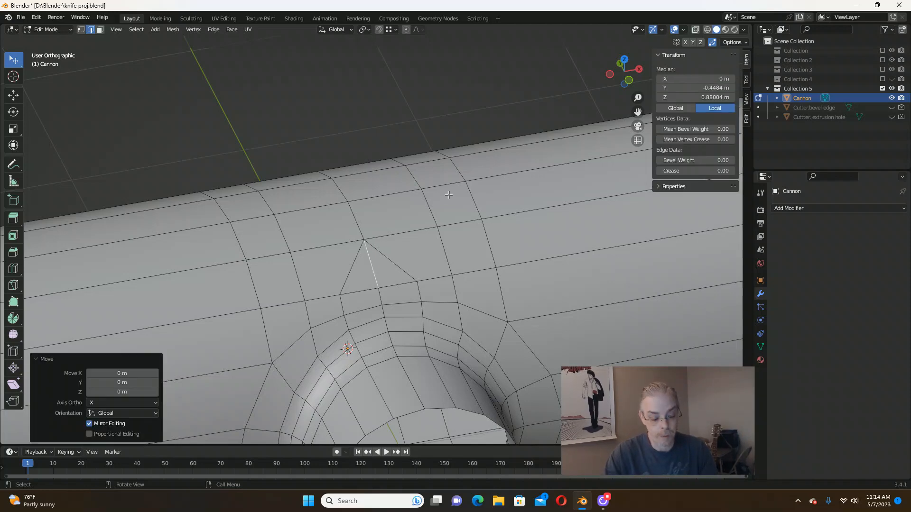
pyautogui.press('x')
pyautogui.click(448, 194)
pyautogui.scroll(-5, 448, 194)
# Dissolve the matching centre edge between the collapsed loop's tip and the bevel on the cylinder's underside.
pyautogui.moveTo(448, 195); pyautogui.dragTo(500, 162, button='middle')
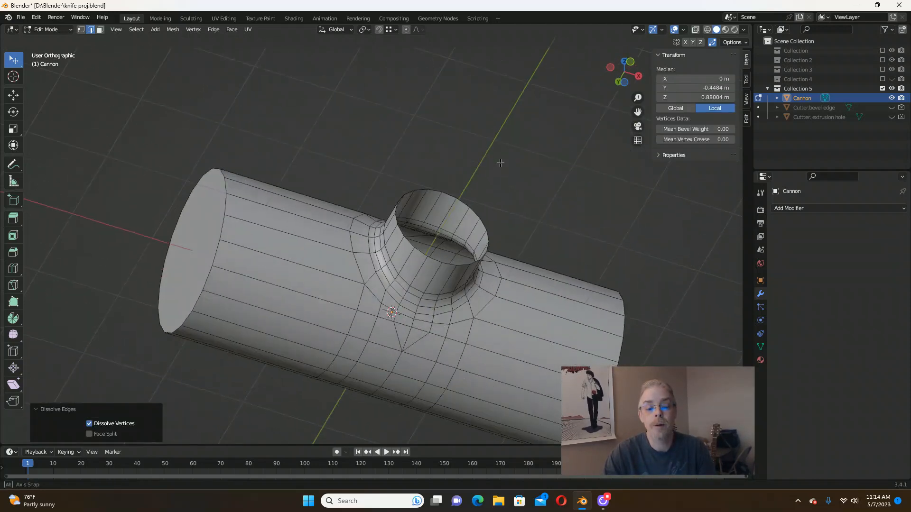
pyautogui.scroll(4, 403, 315)
pyautogui.click(401, 320)
pyautogui.press('x')
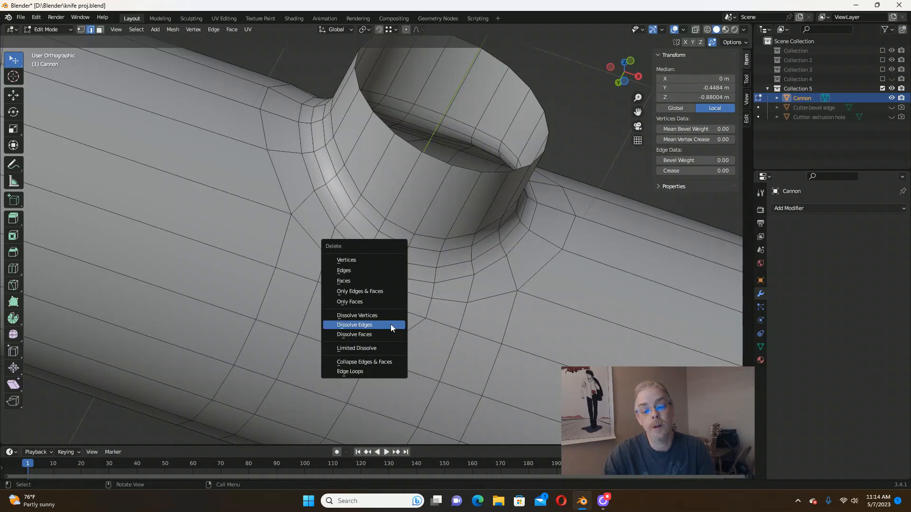
pyautogui.click(391, 325)
pyautogui.moveTo(478, 217); pyautogui.dragTo(459, 335, button='middle')
pyautogui.scroll(-4, 458, 323)
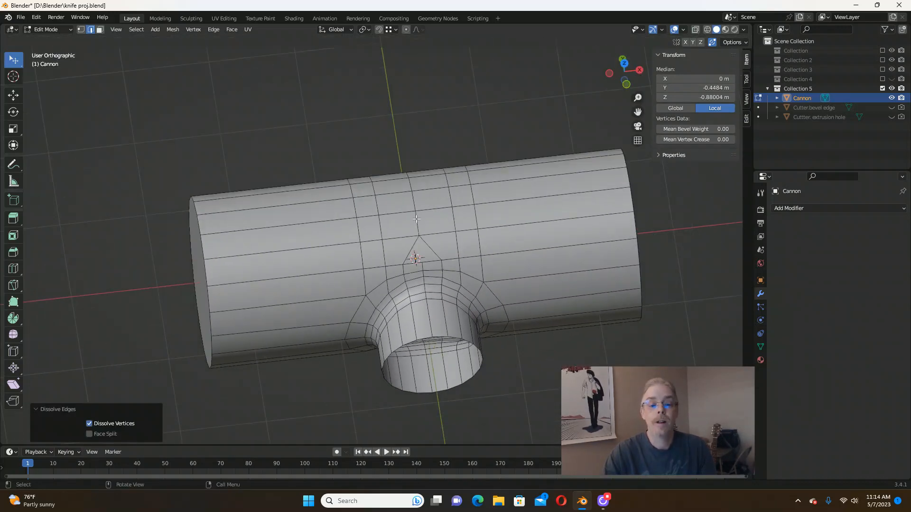
# Select the two adjacent edge rings between the centre loop and the outermost loop on the cylinder's negative X side.
pyautogui.scroll(1, 387, 224)
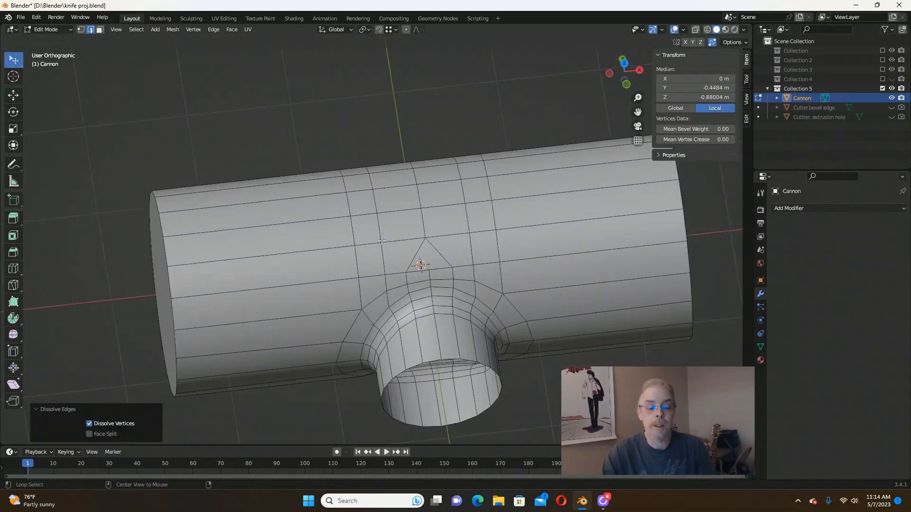
pyautogui.keyDown('ctrl'); pyautogui.keyDown('alt'); pyautogui.click(369, 244); pyautogui.keyUp('alt'); pyautogui.keyUp('ctrl')
pyautogui.keyDown('ctrl'); pyautogui.keyDown('alt'); pyautogui.click(396, 241); pyautogui.keyUp('alt'); pyautogui.keyUp('ctrl')
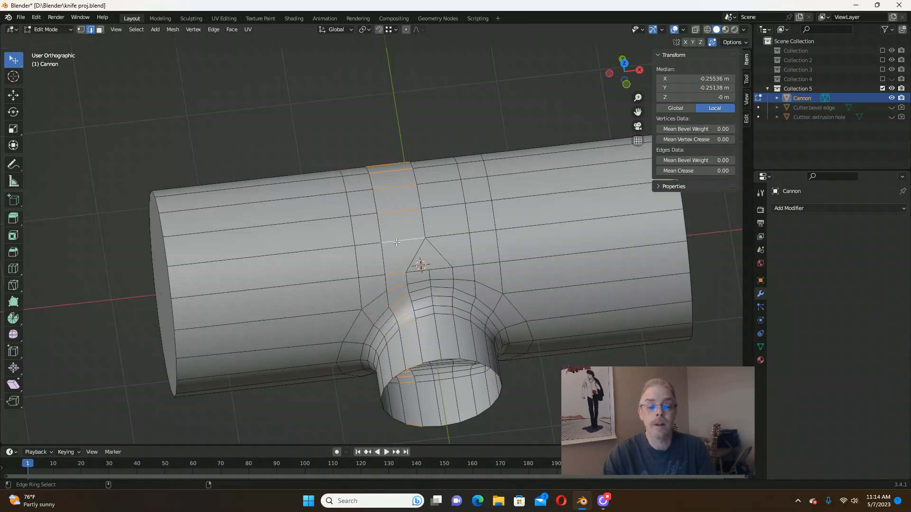
pyautogui.keyDown('ctrl'); pyautogui.keyDown('alt'); pyautogui.keyDown('shift'); pyautogui.click(367, 243); pyautogui.keyUp('shift'); pyautogui.keyUp('alt'); pyautogui.keyUp('ctrl')
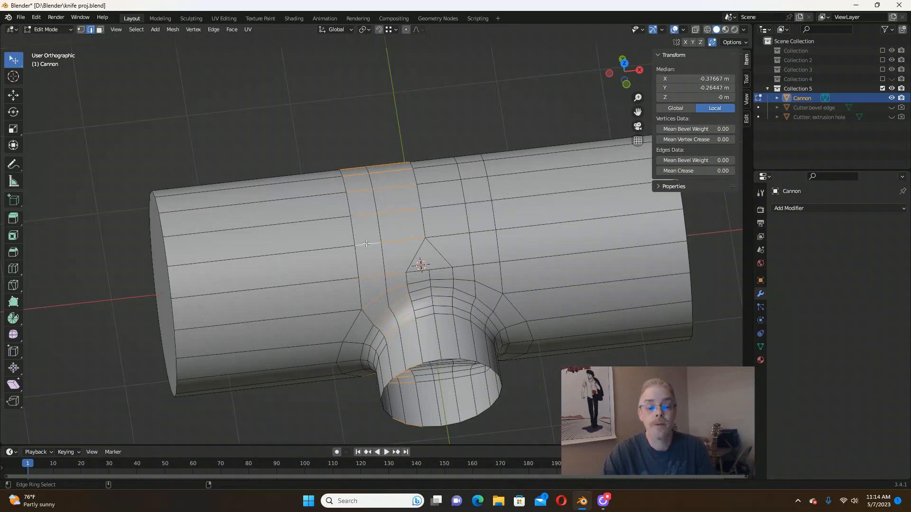
# Use Circle Select to deselect the ring edges on the side tube, its bevel and the adjoining cylinder rows, on top and underneath.
pyautogui.press('c')
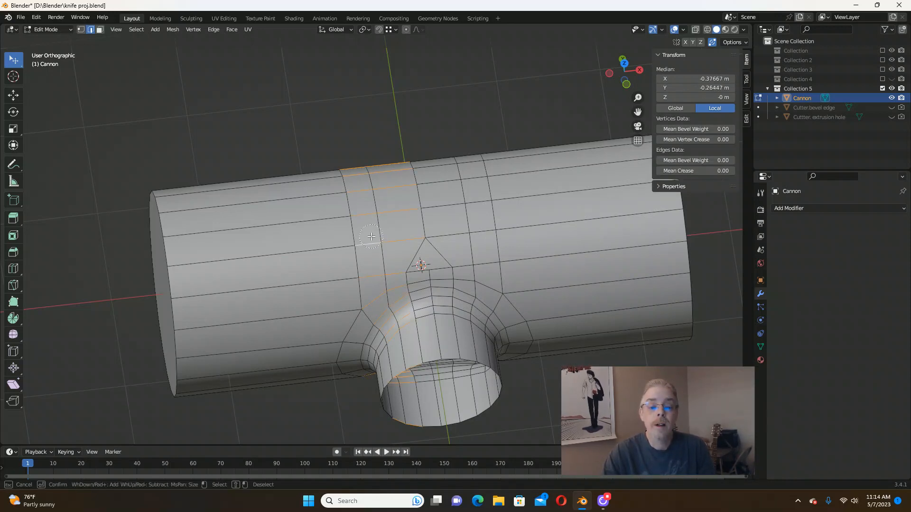
pyautogui.moveTo(371, 236)
pyautogui.mouseDown()
pyautogui.moveTo(400, 240)
pyautogui.moveTo(383, 270)
pyautogui.moveTo(410, 344)
pyautogui.mouseUp()
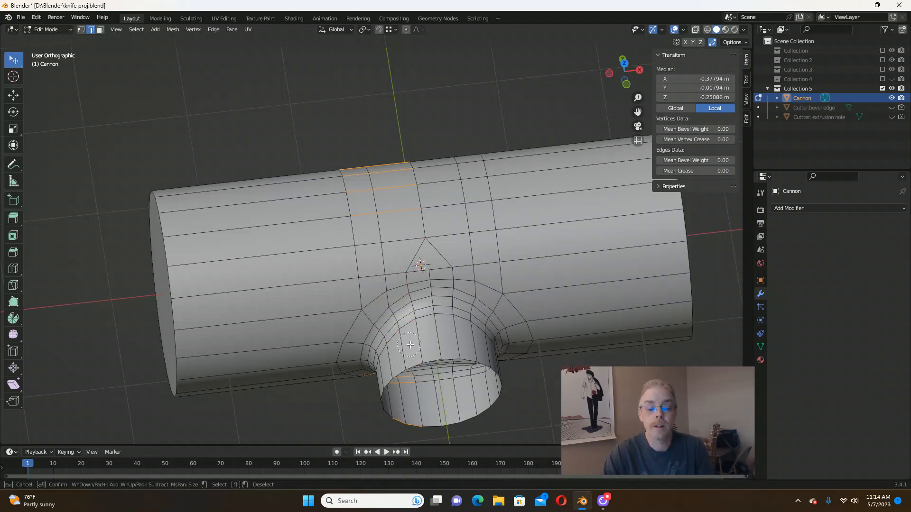
pyautogui.rightClick(483, 307)
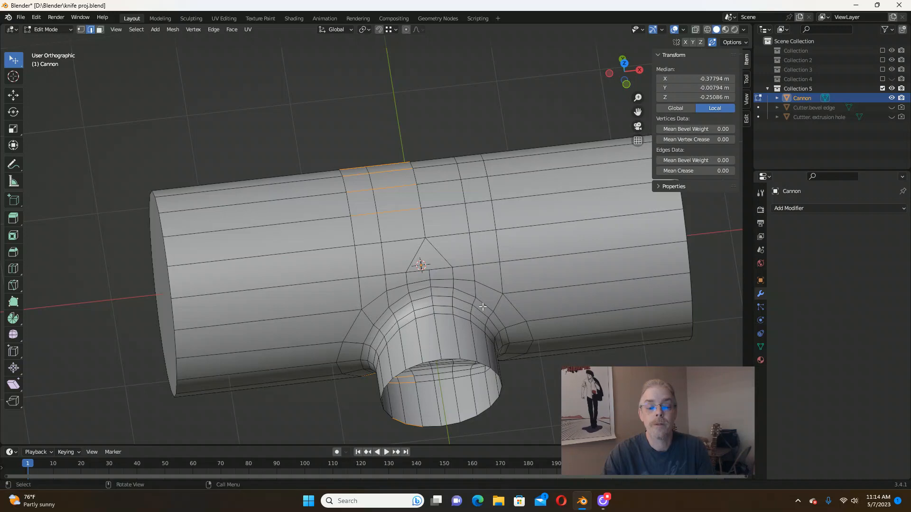
pyautogui.moveTo(507, 314); pyautogui.dragTo(437, 316, button='middle')
pyautogui.press('c')
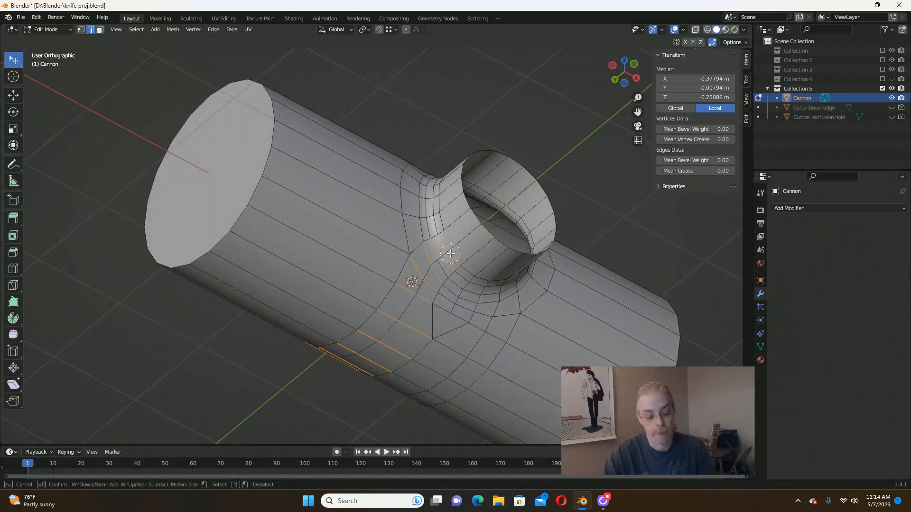
pyautogui.moveTo(449, 255)
pyautogui.mouseDown(button='middle')
pyautogui.moveTo(456, 247)
pyautogui.moveTo(425, 280)
pyautogui.moveTo(408, 322)
pyautogui.moveTo(399, 318)
pyautogui.mouseUp(button='middle')
pyautogui.press('Escape')
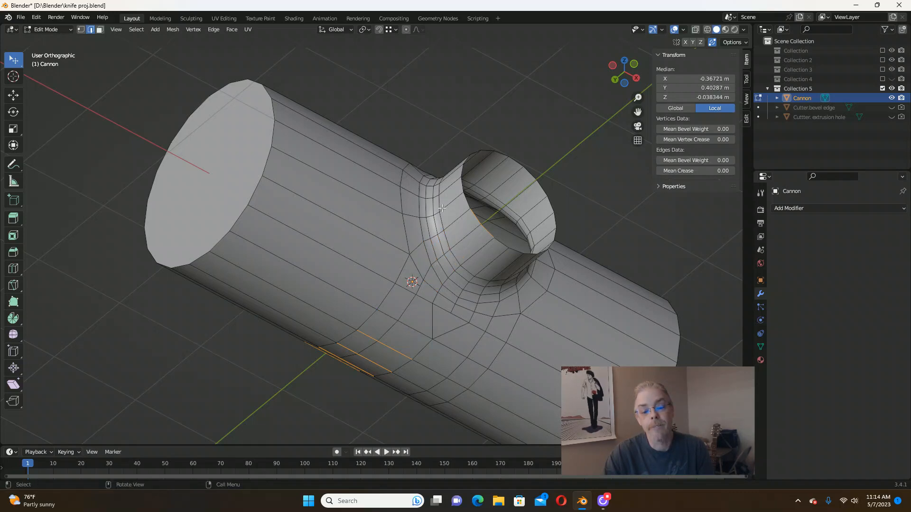
# Try to merge the remaining selected ring edges with Collapse.
pyautogui.moveTo(443, 208); pyautogui.dragTo(403, 335, button='middle')
pyautogui.scroll(-3, 403, 323)
pyautogui.scroll(2, 434, 202)
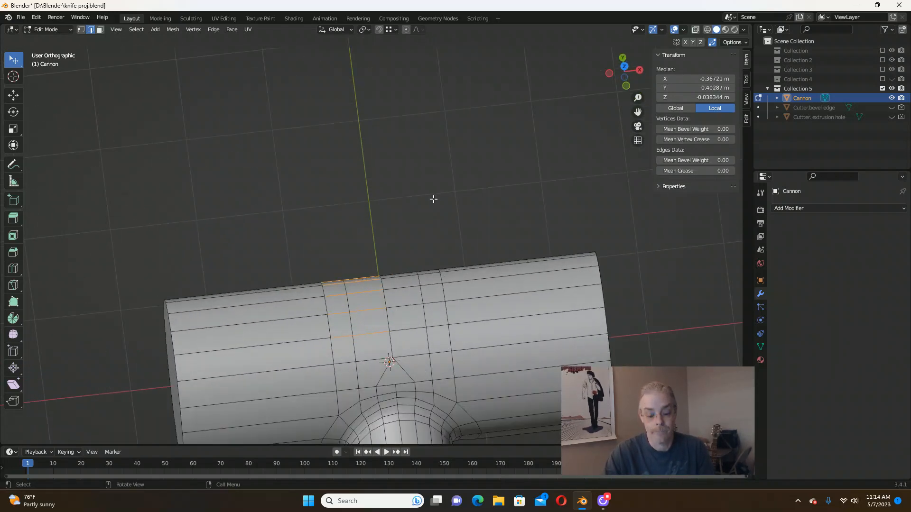
pyautogui.press('m')
pyautogui.click(439, 196)
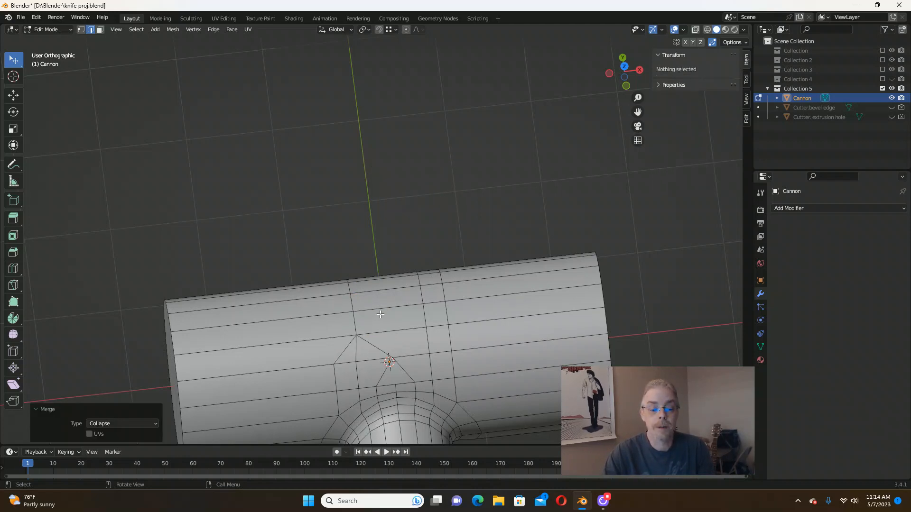
# Undo the collapse merge and clear the edge selection.
pyautogui.scroll(-4, 370, 351)
pyautogui.scroll(5, 371, 351)
pyautogui.moveTo(406, 332); pyautogui.dragTo(428, 297, button='middle')
pyautogui.scroll(1, 411, 297)
pyautogui.hotkey('ctrl', 'z')
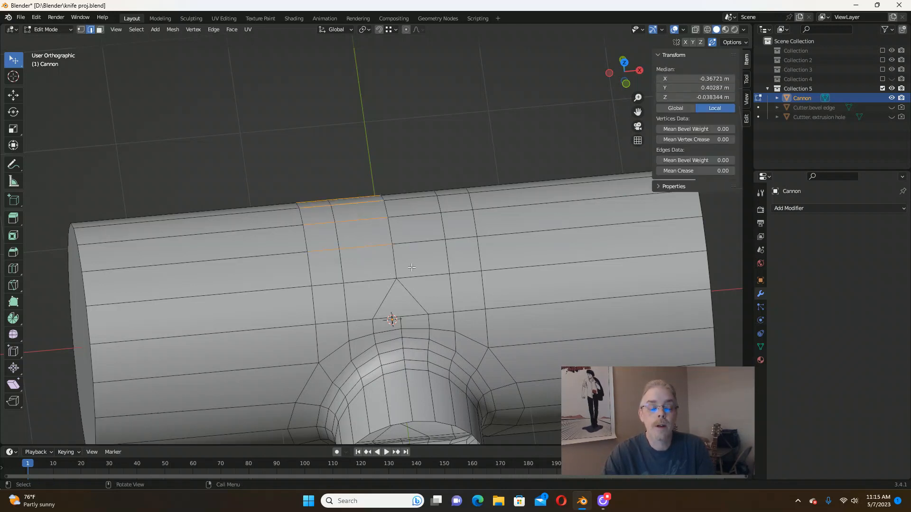
pyautogui.moveTo(413, 267)
pyautogui.mouseDown(button='middle')
pyautogui.moveTo(408, 259)
pyautogui.moveTo(413, 266)
pyautogui.mouseUp(button='middle')
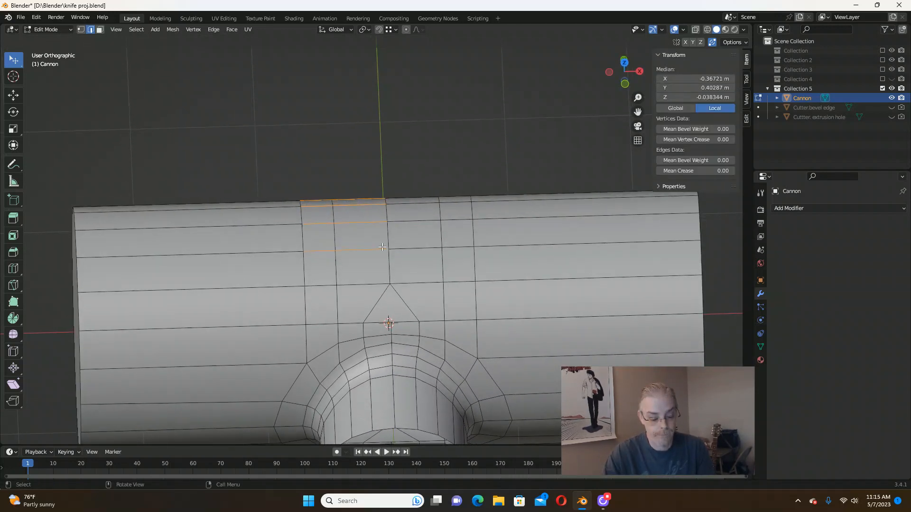
pyautogui.hotkey('alt', 'a')
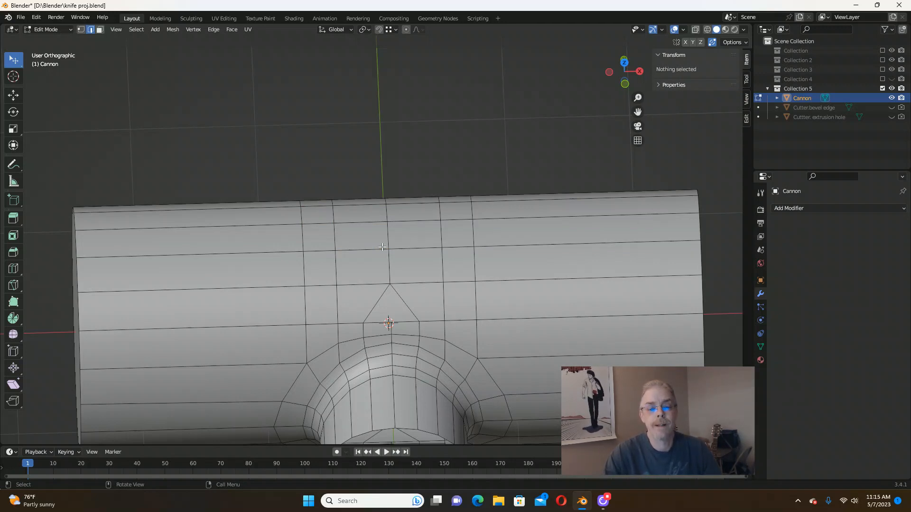
# Select the inner edge loop beside the centre loop on the negative X side, deselecting its edges on and near the side tube with Circle Select.
pyautogui.scroll(-3, 382, 247)
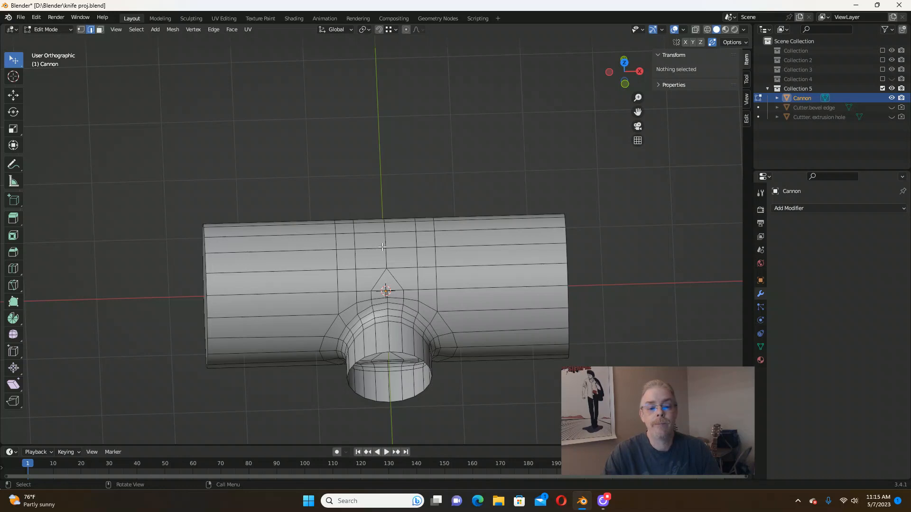
pyautogui.scroll(-1, 352, 277)
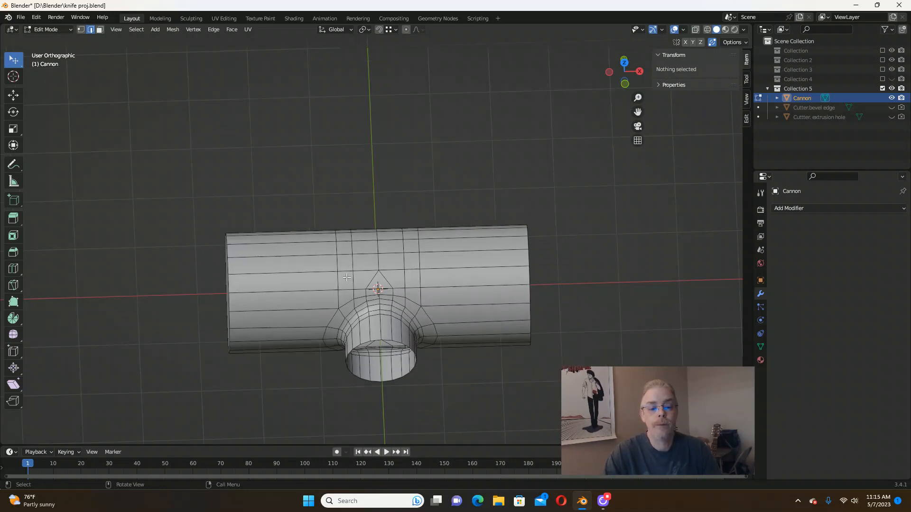
pyautogui.scroll(2, 347, 277)
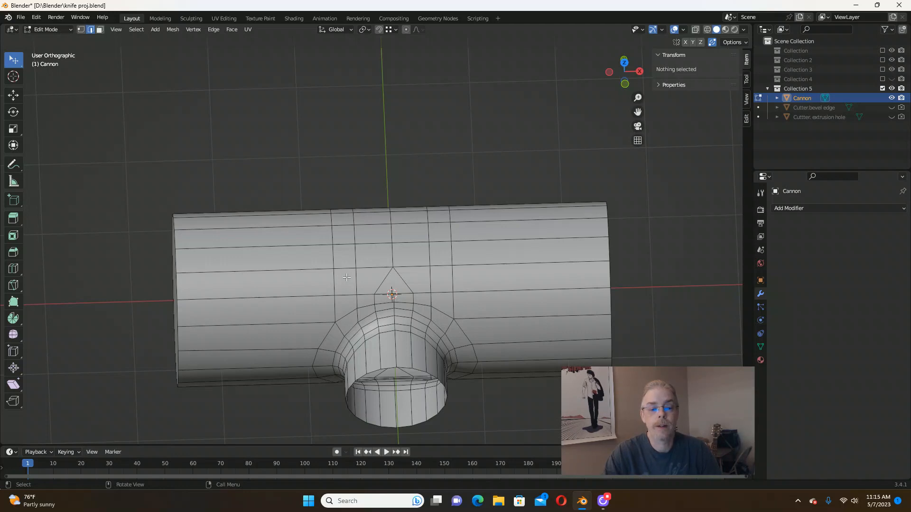
pyautogui.keyDown('alt'); pyautogui.click(354, 236); pyautogui.keyUp('alt')
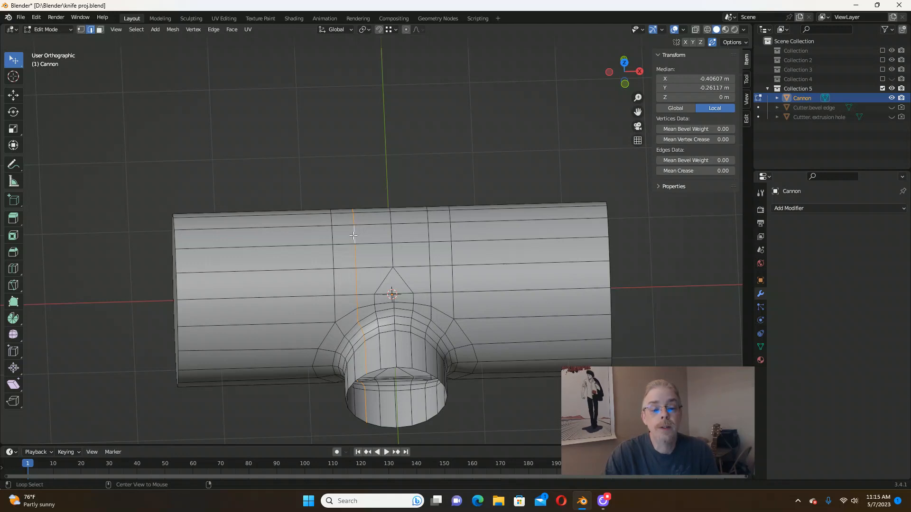
pyautogui.press('c')
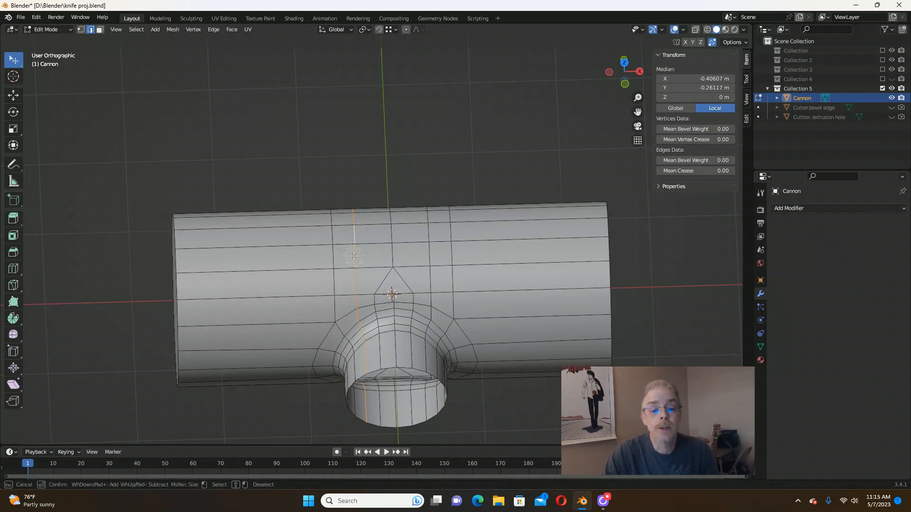
pyautogui.moveTo(354, 256)
pyautogui.mouseDown(button='middle')
pyautogui.moveTo(366, 351)
pyautogui.moveTo(397, 294)
pyautogui.moveTo(383, 232)
pyautogui.moveTo(357, 215)
pyautogui.mouseUp(button='middle')
pyautogui.rightClick(366, 350)
pyautogui.press('c')
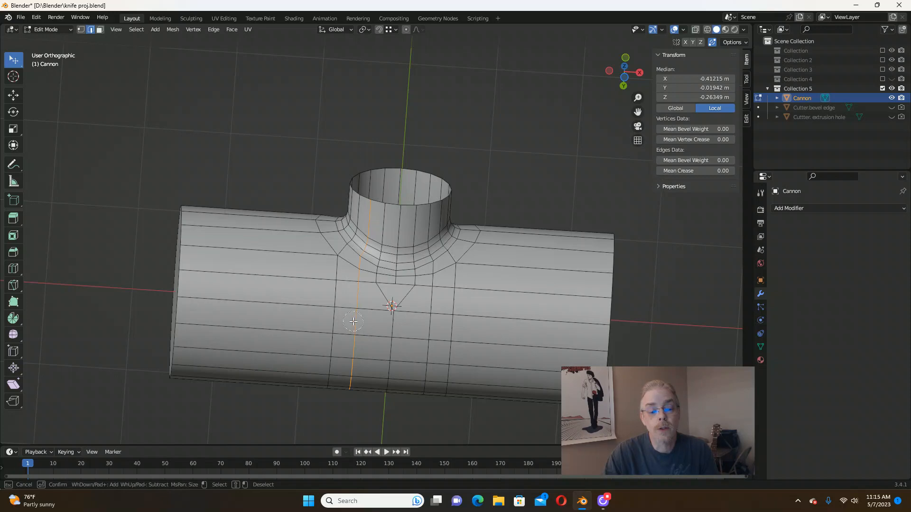
pyautogui.moveTo(360, 295)
pyautogui.mouseDown(button='middle')
pyautogui.moveTo(369, 237)
pyautogui.moveTo(398, 256)
pyautogui.moveTo(445, 323)
pyautogui.moveTo(417, 332)
pyautogui.moveTo(433, 332)
pyautogui.moveTo(382, 295)
pyautogui.mouseUp(button='middle')
pyautogui.rightClick(374, 218)
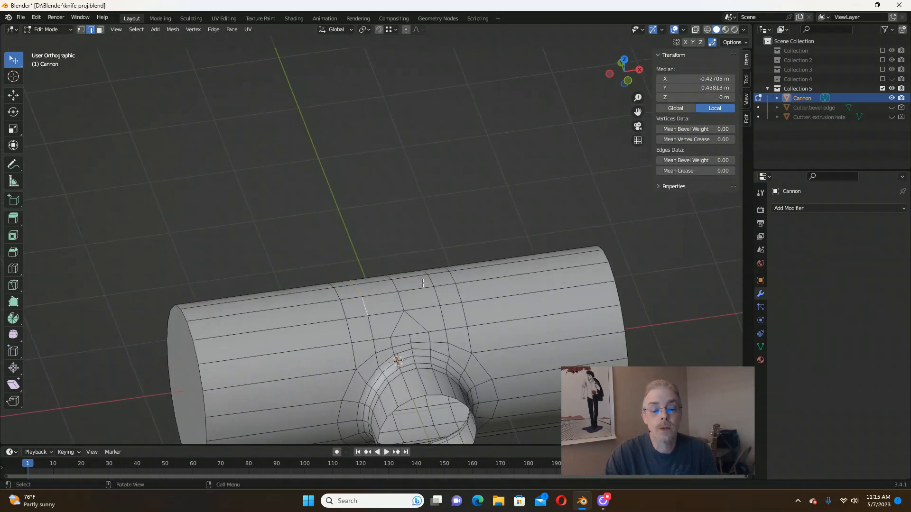
# Try to edge-slide the selected part of the inner loop onto the cylinder's centre loop.
pyautogui.press('g')
pyautogui.press('g')
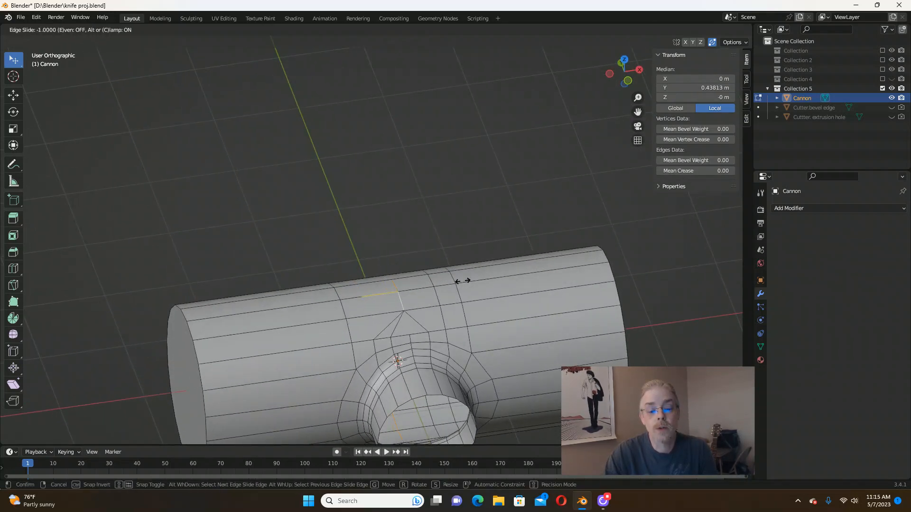
pyautogui.click(408, 289)
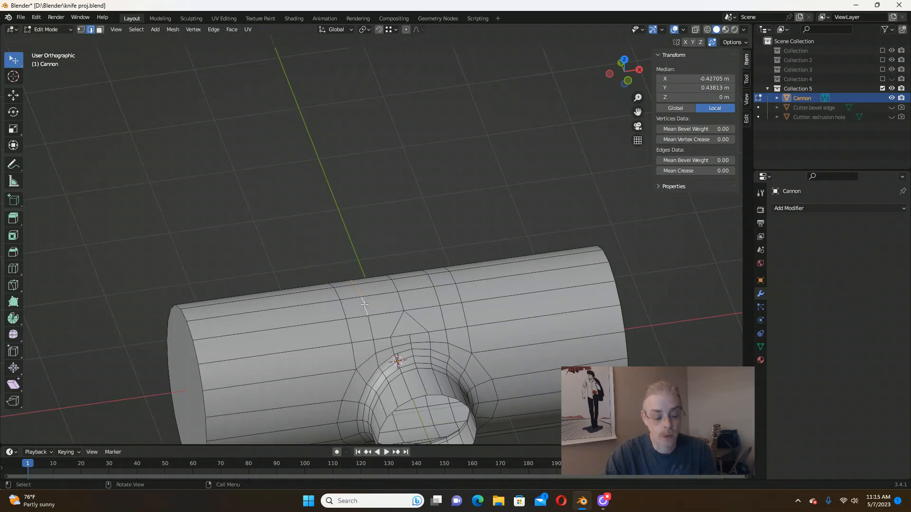
# Deselect the loop edge nearest the side tube and edge-slide the rest onto the centre loop with a factor of -1.000.
pyautogui.moveTo(363, 306); pyautogui.dragTo(411, 346, button='middle')
pyautogui.keyDown('alt'); pyautogui.click(373, 327); pyautogui.keyUp('alt')
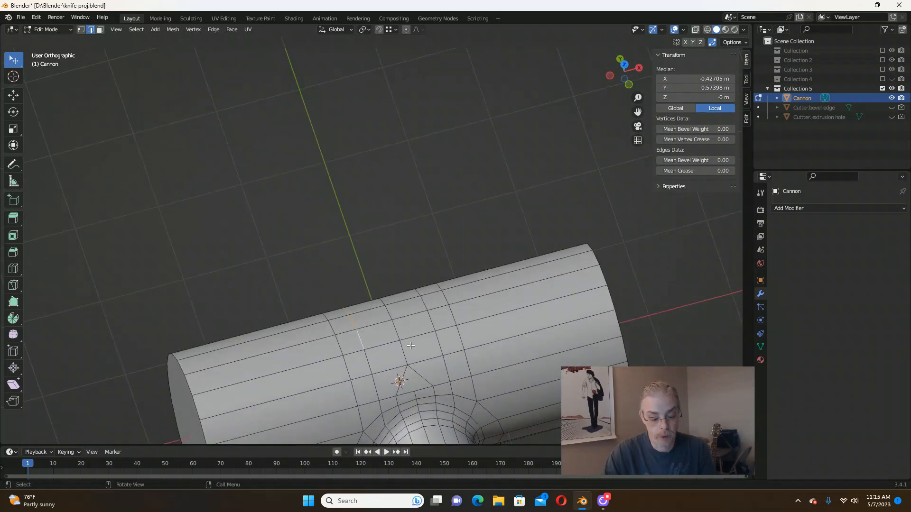
pyautogui.press('g')
pyautogui.press('g')
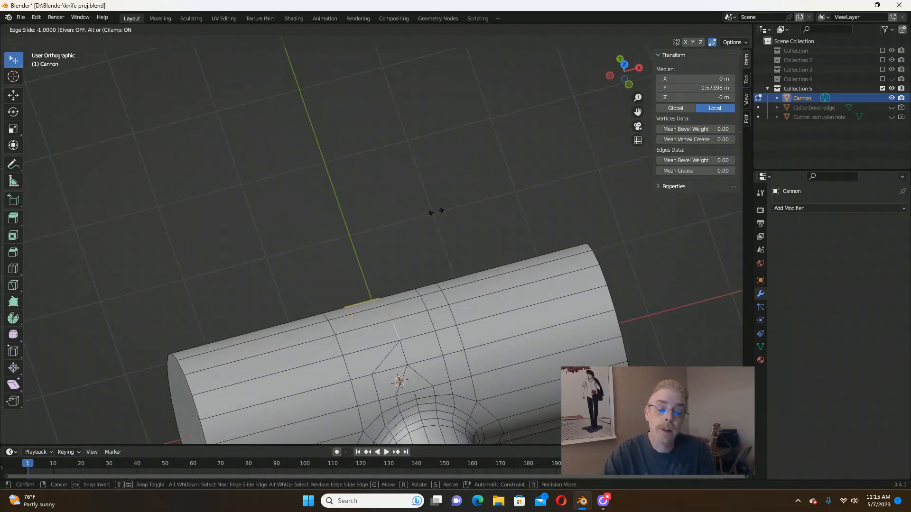
pyautogui.click(435, 211)
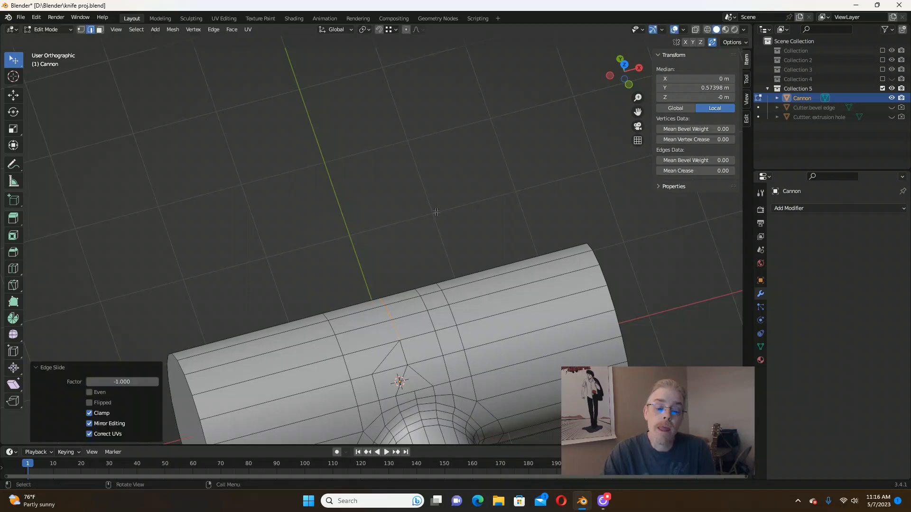
# Undo the edge slide of the inner loop and clear the edge selection.
pyautogui.moveTo(436, 211); pyautogui.dragTo(405, 221, button='middle')
pyautogui.scroll(5, 405, 221)
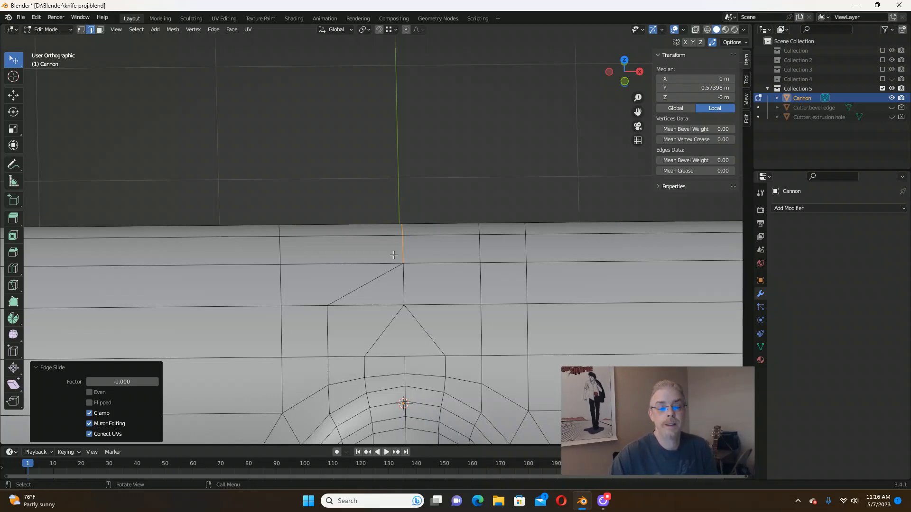
pyautogui.scroll(-2, 394, 256)
pyautogui.scroll(1, 367, 306)
pyautogui.keyDown('shift'); pyautogui.moveTo(368, 306); pyautogui.dragTo(375, 292, button='middle'); pyautogui.keyUp('shift')
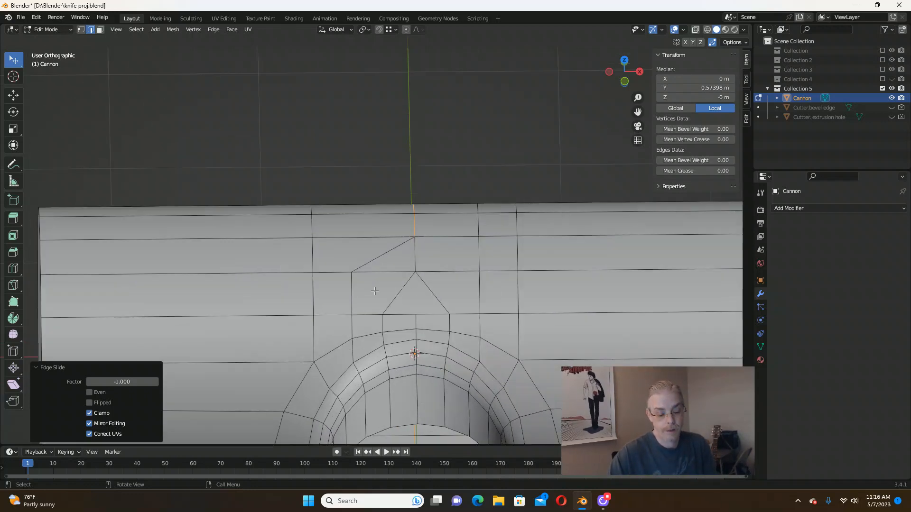
pyautogui.hotkey('ctrl', 'z')
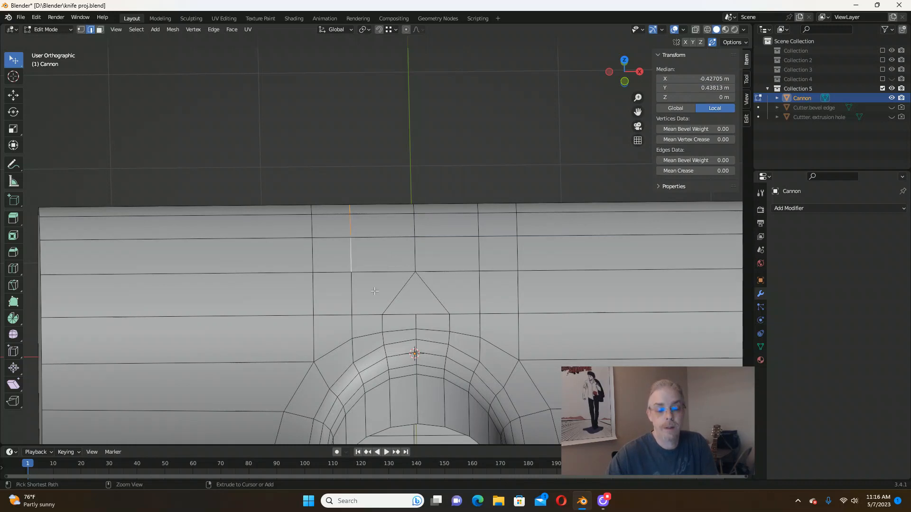
pyautogui.hotkey('alt', 'a')
pyautogui.scroll(-3, 365, 304)
pyautogui.scroll(2, 364, 305)
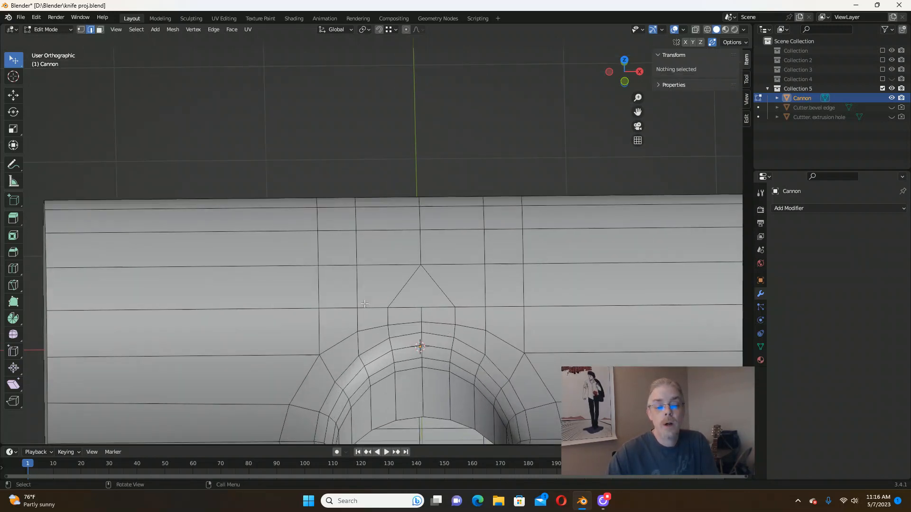
# Select the outermost edge loop on the negative X side, leaving out its edges next to the bevel on top and underneath.
pyautogui.click(318, 256)
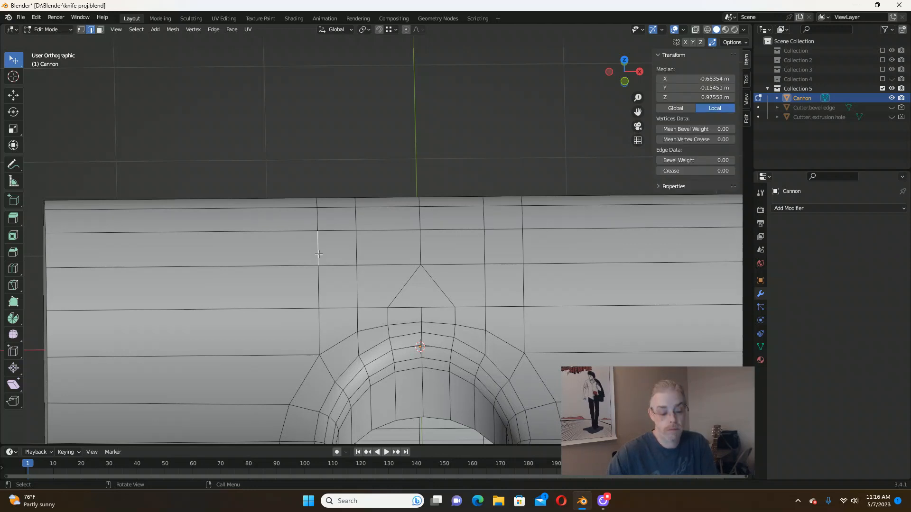
pyautogui.keyDown('alt'); pyautogui.click(318, 254); pyautogui.keyUp('alt')
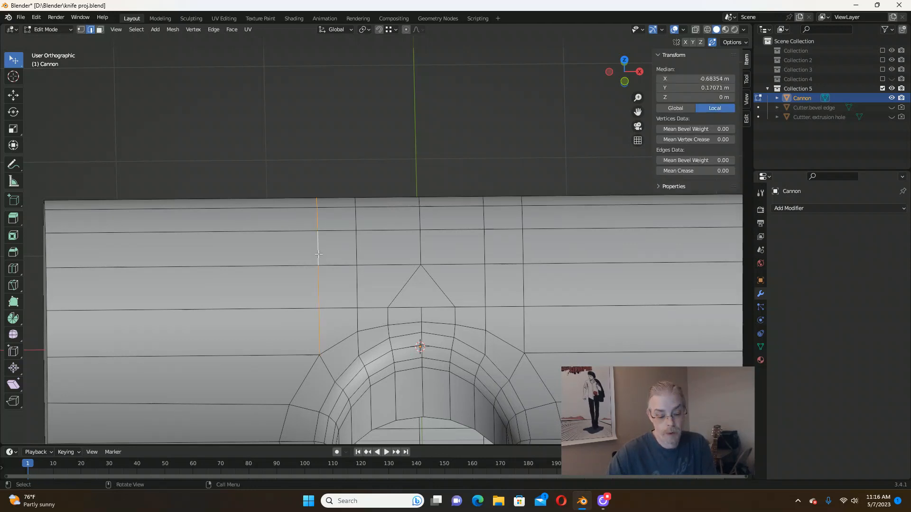
pyautogui.press('c')
pyautogui.middleClick(318, 337)
pyautogui.rightClick(319, 338)
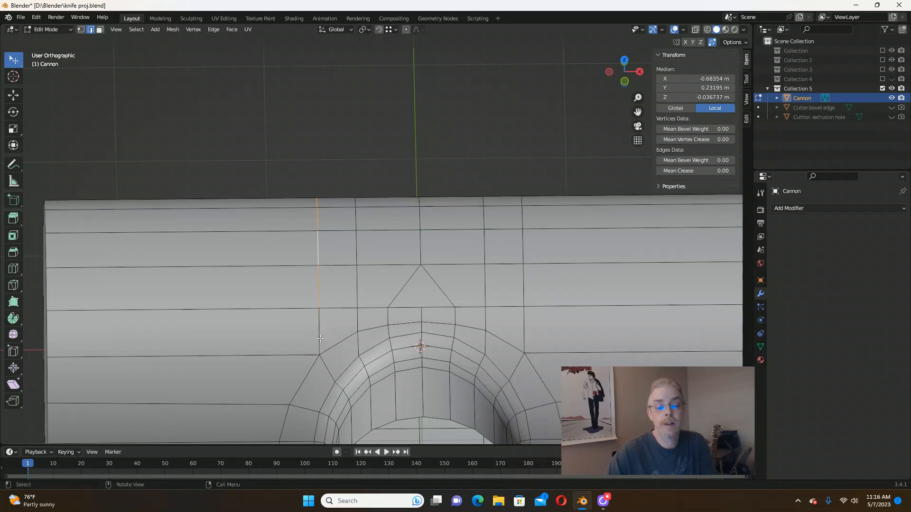
pyautogui.moveTo(320, 338); pyautogui.dragTo(366, 326, button='middle')
pyautogui.keyDown('shift'); pyautogui.click(337, 282); pyautogui.keyUp('shift')
# Try to edge-slide the selected outer loop edges onto the neighbouring inner loop with a factor of 1.000.
pyautogui.scroll(-2, 366, 326)
pyautogui.scroll(2, 367, 325)
pyautogui.press('g')
pyautogui.press('g')
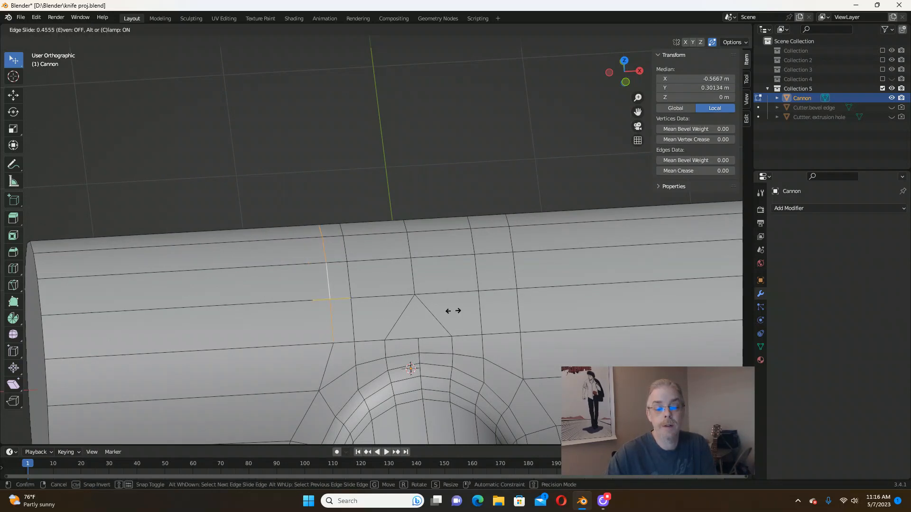
pyautogui.click(570, 309)
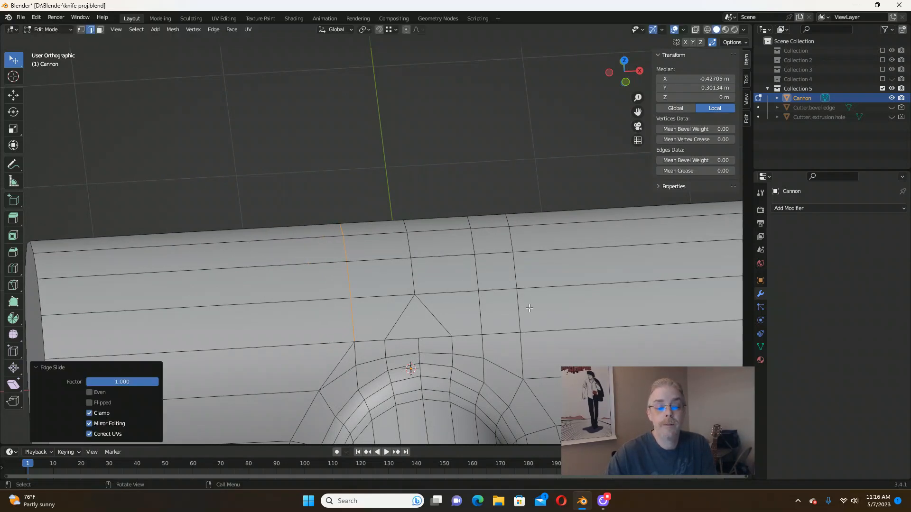
# Undo the edge slide of the outer loop.
pyautogui.moveTo(453, 306); pyautogui.dragTo(408, 282, button='middle')
pyautogui.scroll(-4, 441, 297)
pyautogui.scroll(4, 408, 301)
pyautogui.hotkey('ctrl', 'z')
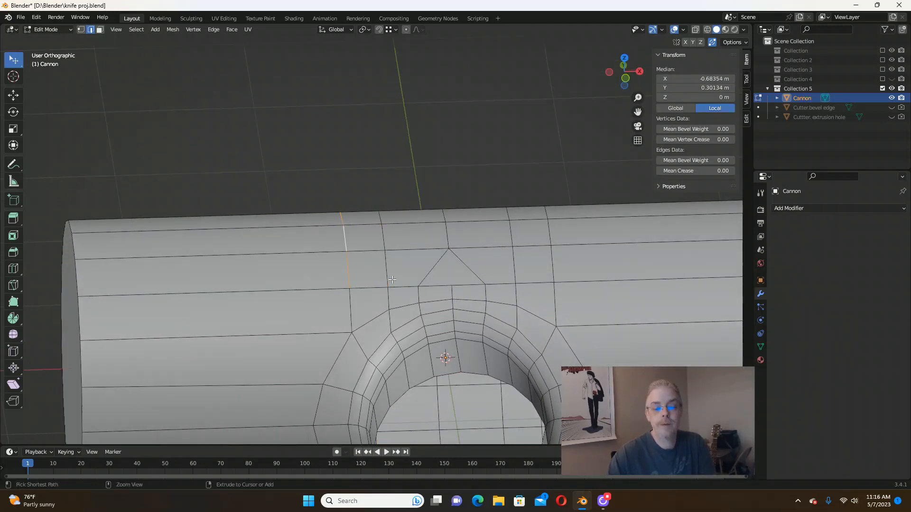
# Try to edge-slide the outer loop onto the neighbouring inner loop with a factor of 1.000, leaving out one more edge row beside the bevel.
pyautogui.keyDown('alt'); pyautogui.click(352, 274); pyautogui.keyUp('alt')
pyautogui.moveTo(352, 274); pyautogui.dragTo(424, 373, button='middle')
pyautogui.keyDown('shift'); pyautogui.click(462, 406); pyautogui.keyUp('shift')
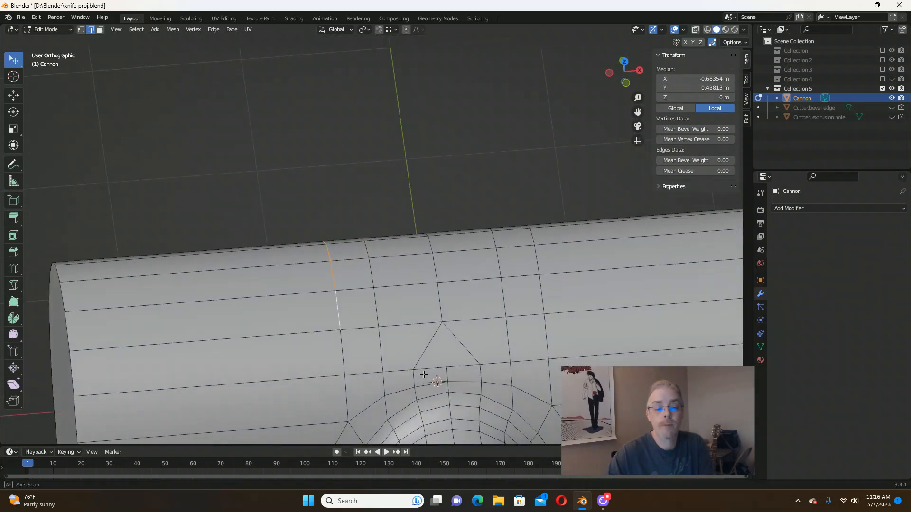
pyautogui.press('g')
pyautogui.press('g')
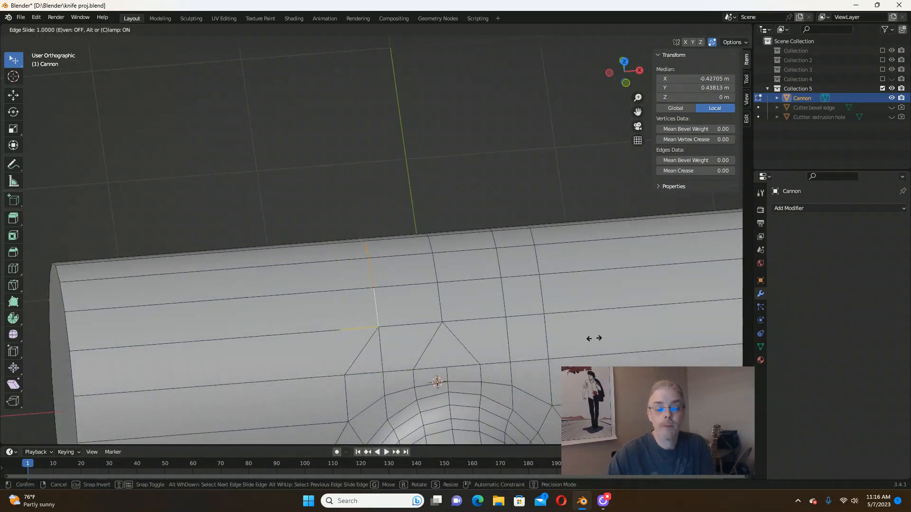
pyautogui.click(619, 338)
# Undo the edge slide of the shortened outer loop selection and clear the selected edges.
pyautogui.scroll(-3, 414, 328)
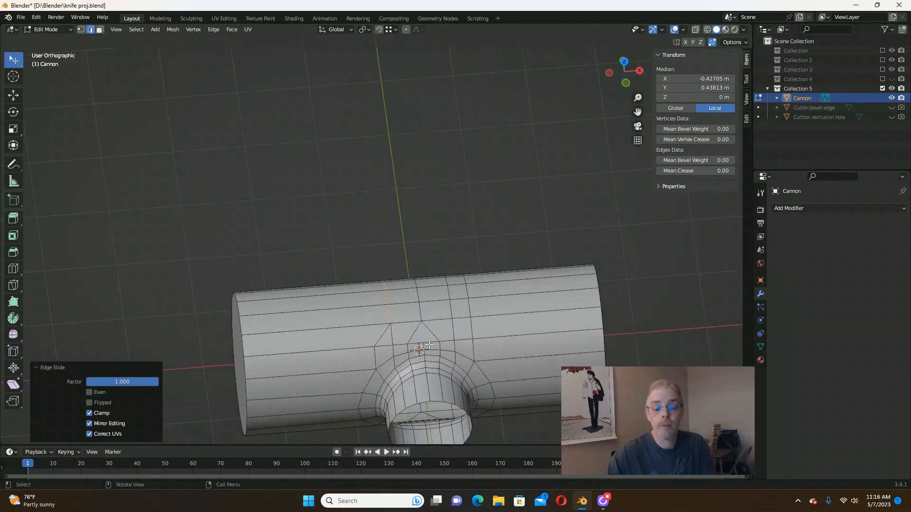
pyautogui.scroll(3, 429, 345)
pyautogui.moveTo(439, 337); pyautogui.dragTo(422, 346, button='middle')
pyautogui.scroll(-4, 431, 314)
pyautogui.scroll(3, 421, 347)
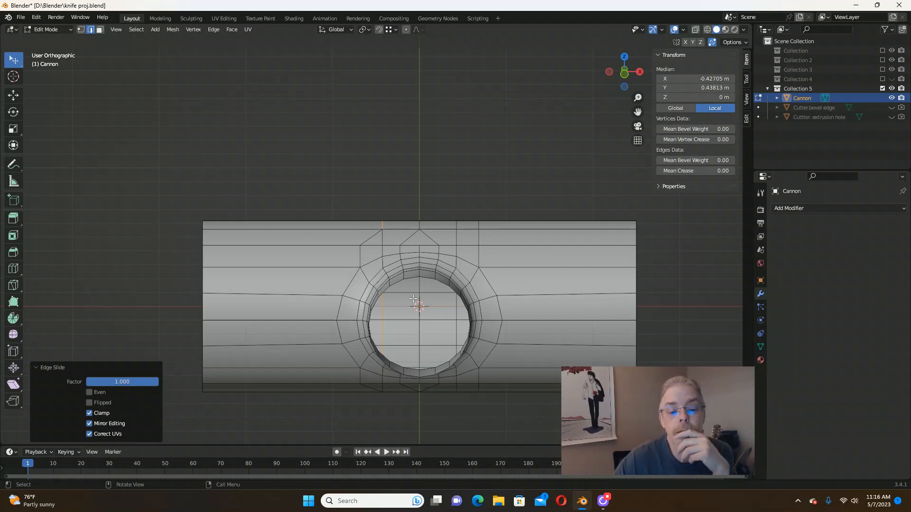
pyautogui.moveTo(413, 298); pyautogui.dragTo(407, 328, button='middle')
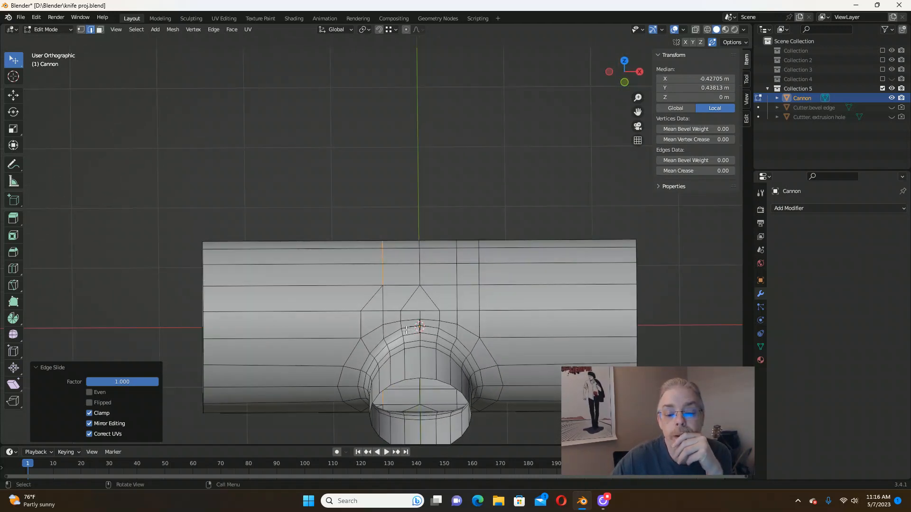
pyautogui.scroll(2, 379, 295)
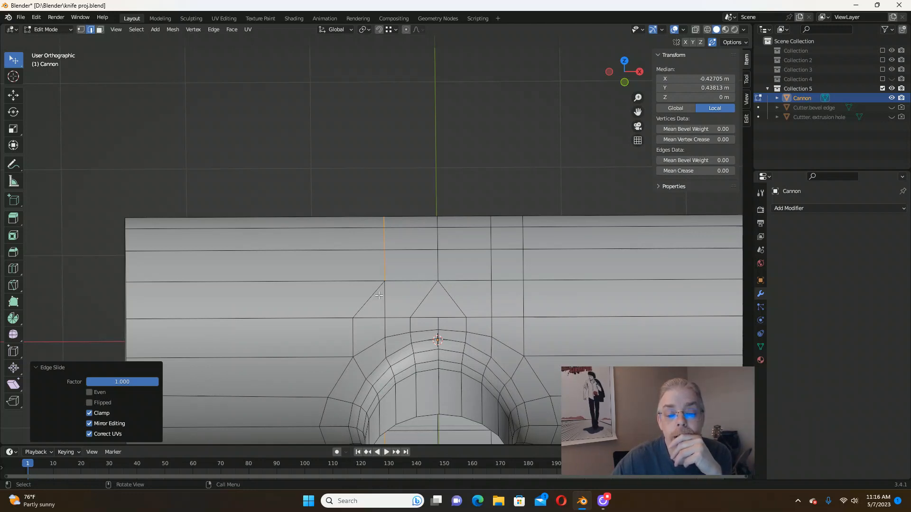
pyautogui.hotkey('ctrl', 'z')
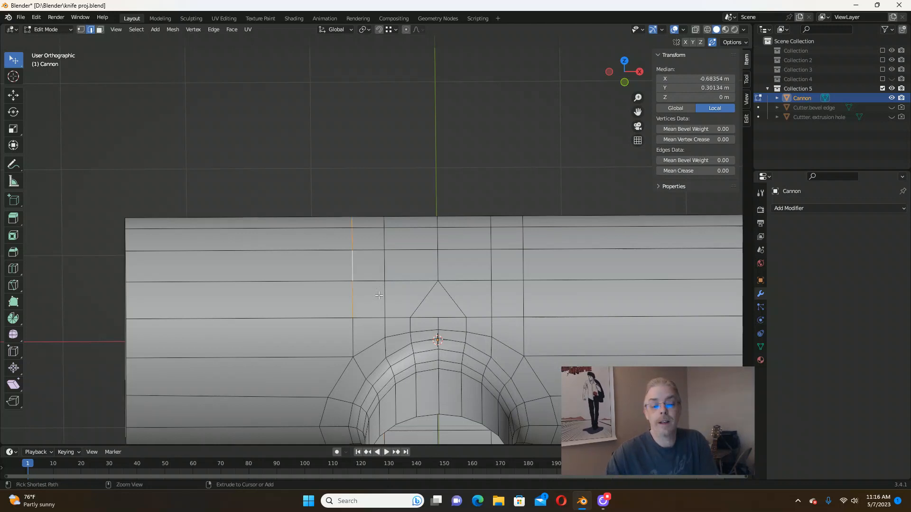
pyautogui.hotkey('ctrl', 'z')
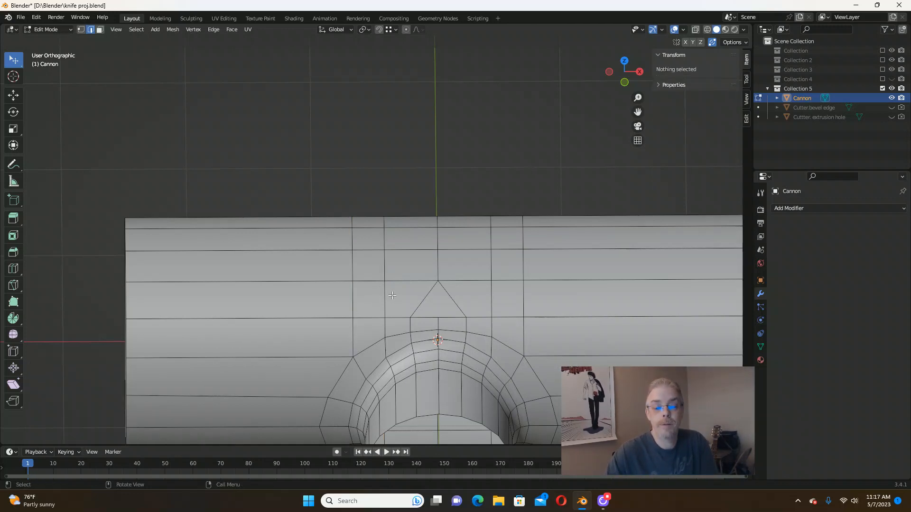
# Select the two neighbouring edge rings between the outermost loop on the negative X side and the cylinder's centre loop.
pyautogui.keyDown('ctrl'); pyautogui.keyDown('alt'); pyautogui.click(375, 281); pyautogui.keyUp('alt'); pyautogui.keyUp('ctrl')
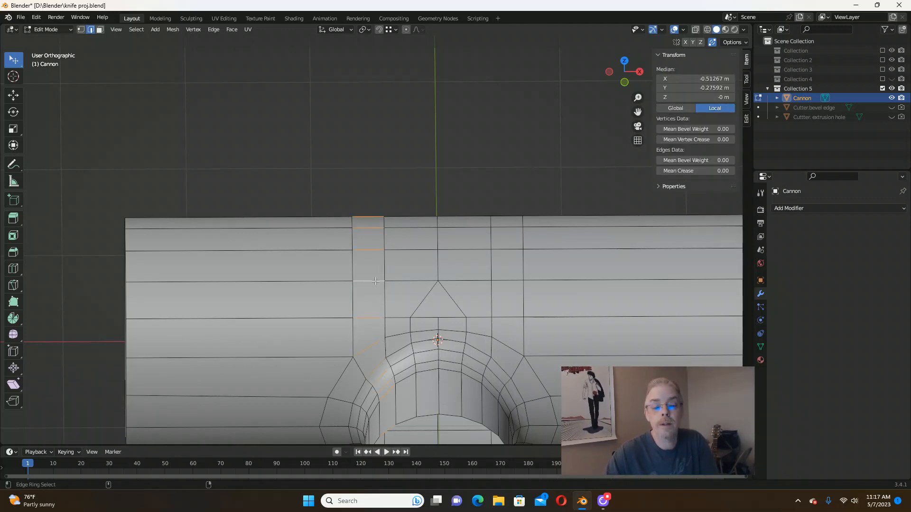
pyautogui.keyDown('ctrl'); pyautogui.keyDown('alt'); pyautogui.keyDown('shift'); pyautogui.click(404, 283); pyautogui.keyUp('shift'); pyautogui.keyUp('alt'); pyautogui.keyUp('ctrl')
pyautogui.scroll(-3, 417, 290)
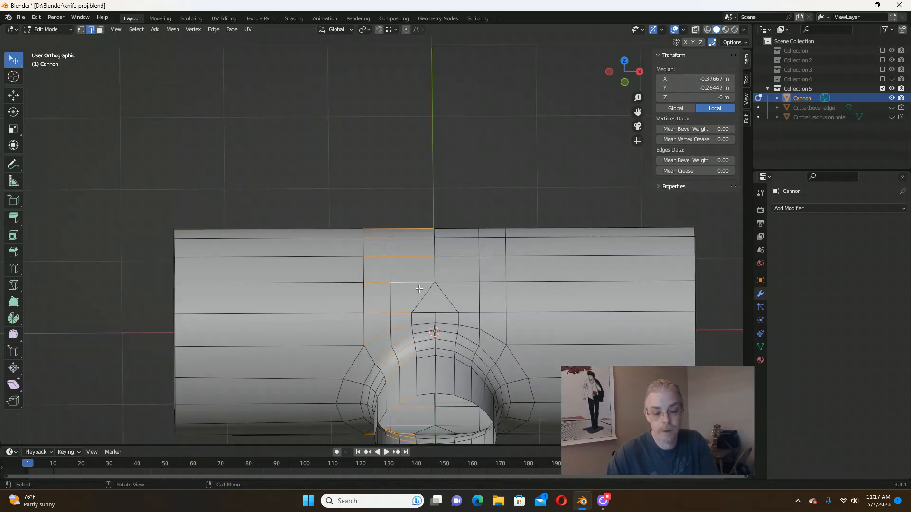
pyautogui.moveTo(430, 317)
pyautogui.mouseDown(button='middle')
pyautogui.moveTo(430, 290)
pyautogui.moveTo(432, 297)
pyautogui.mouseUp(button='middle')
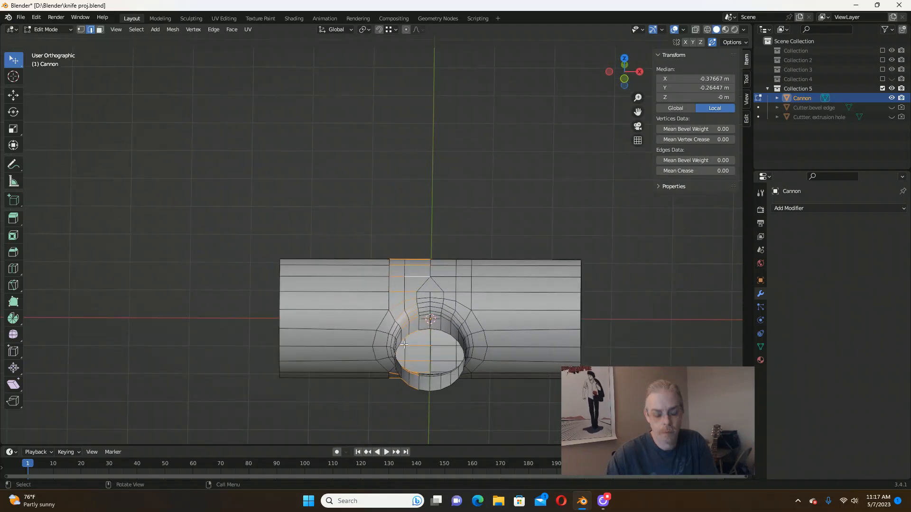
# Remove the edges on the tube, the bevel and the nearby cylinder rows above and below from the two-ring selection.
pyautogui.scroll(1, 397, 350)
pyautogui.press('c')
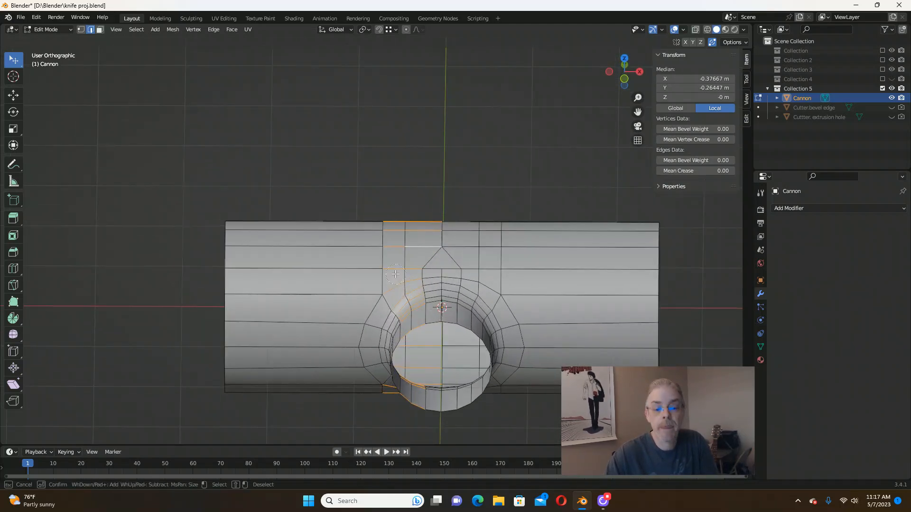
pyautogui.moveTo(397, 273)
pyautogui.keyDown('shift'); pyautogui.mouseDown()
pyautogui.moveTo(411, 282)
pyautogui.moveTo(414, 325)
pyautogui.mouseUp(); pyautogui.keyUp('shift')
pyautogui.press('Escape')
pyautogui.moveTo(413, 325); pyautogui.dragTo(405, 257, button='middle')
pyautogui.press('c')
pyautogui.moveTo(424, 212); pyautogui.dragTo(414, 311)
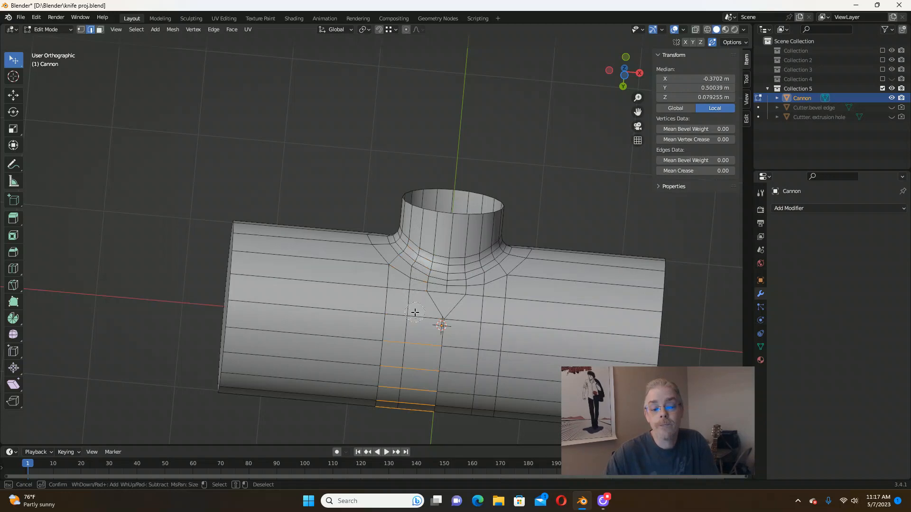
pyautogui.press('Escape')
# Merge the remaining ring edges on the cylinder's negative X side with Collapse.
pyautogui.moveTo(414, 310); pyautogui.dragTo(434, 256, button='middle')
pyautogui.scroll(-3, 429, 212)
pyautogui.scroll(5, 424, 341)
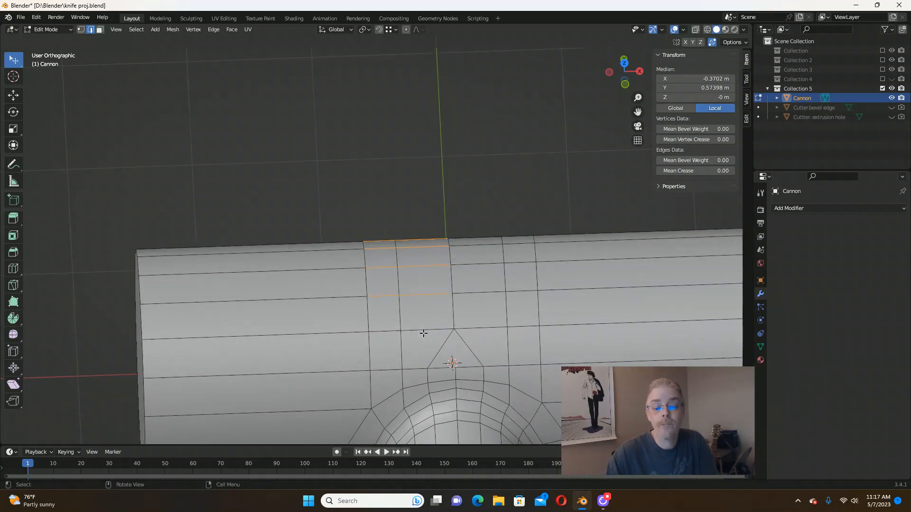
pyautogui.moveTo(423, 331); pyautogui.dragTo(430, 269, button='middle')
pyautogui.moveTo(423, 366); pyautogui.dragTo(445, 177, button='middle')
pyautogui.press('m')
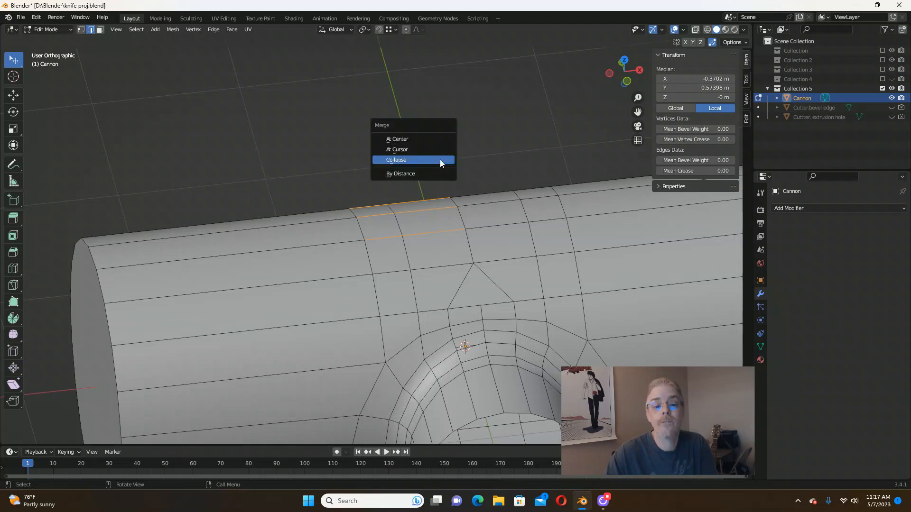
pyautogui.click(440, 158)
# Undo the collapse of the negative X side rings and their edge selection.
pyautogui.scroll(-4, 375, 186)
pyautogui.moveTo(432, 176); pyautogui.dragTo(424, 215, button='middle')
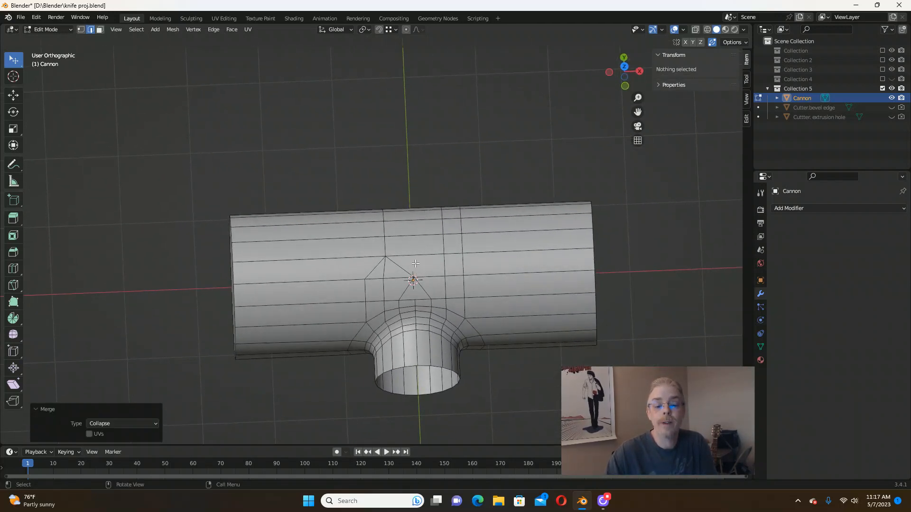
pyautogui.scroll(2, 415, 264)
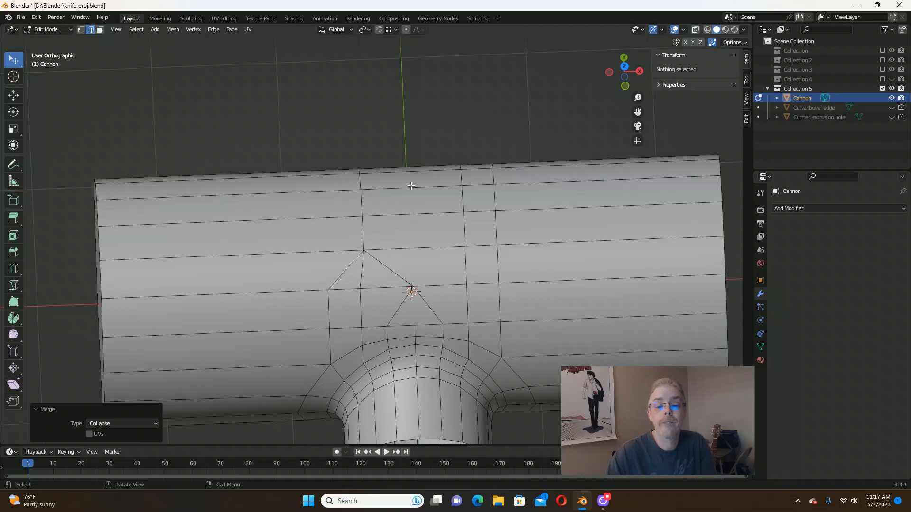
pyautogui.scroll(-3, 411, 186)
pyautogui.moveTo(410, 186); pyautogui.dragTo(430, 237, button='middle')
pyautogui.scroll(3, 436, 222)
pyautogui.scroll(-2, 436, 222)
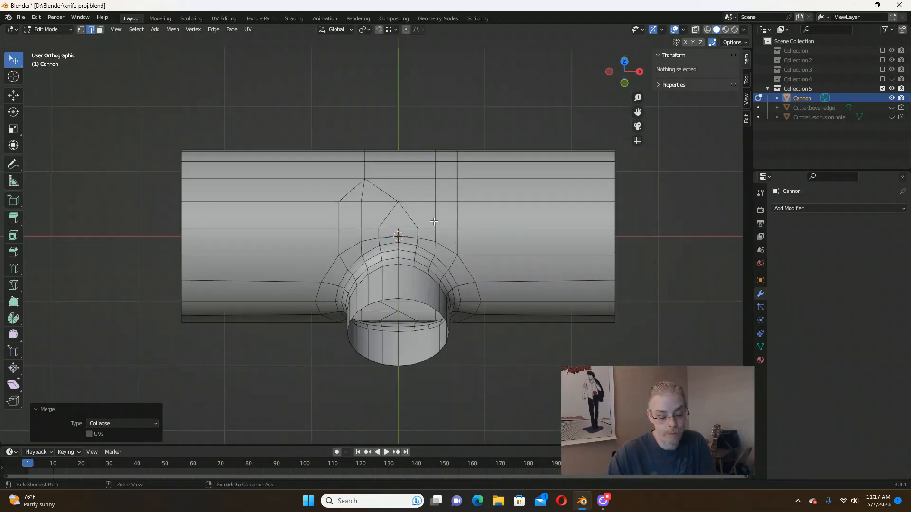
pyautogui.hotkey('ctrl', 'z')
pyautogui.hotkey('ctrl', 'z')
pyautogui.hotkey('ctrl', 'z')
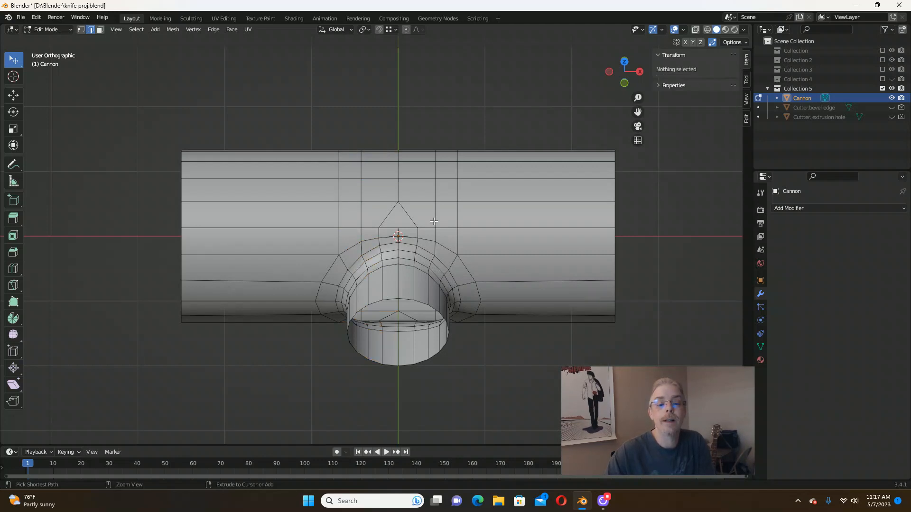
pyautogui.moveTo(435, 223); pyautogui.dragTo(434, 257, button='middle')
pyautogui.hotkey('ctrl', 'z')
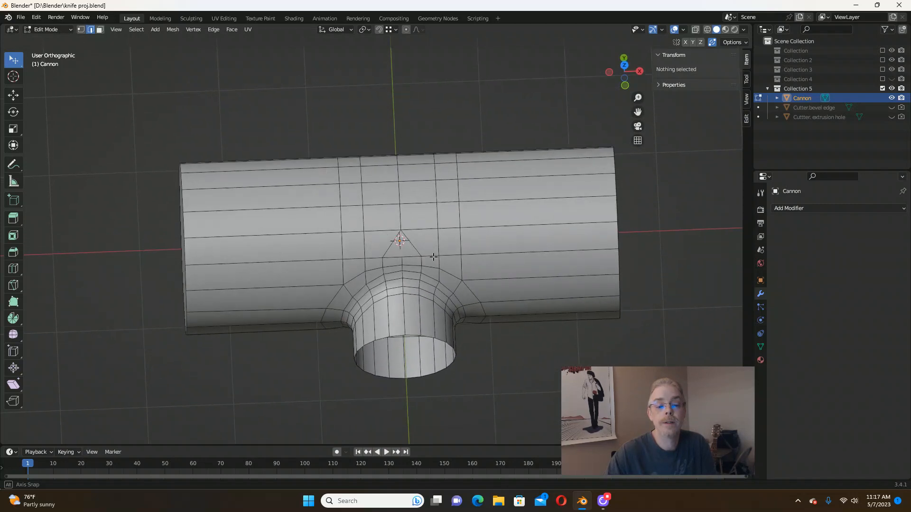
# Undo further back to before the collapse of the two centre edge rings, and clear the edge selection.
pyautogui.moveTo(433, 257); pyautogui.dragTo(433, 254, button='middle')
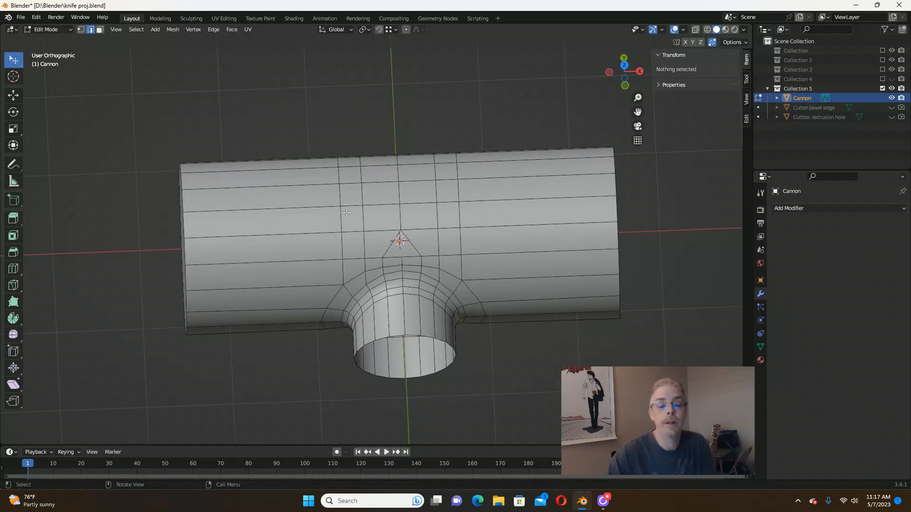
pyautogui.moveTo(346, 213); pyautogui.dragTo(353, 183, button='middle')
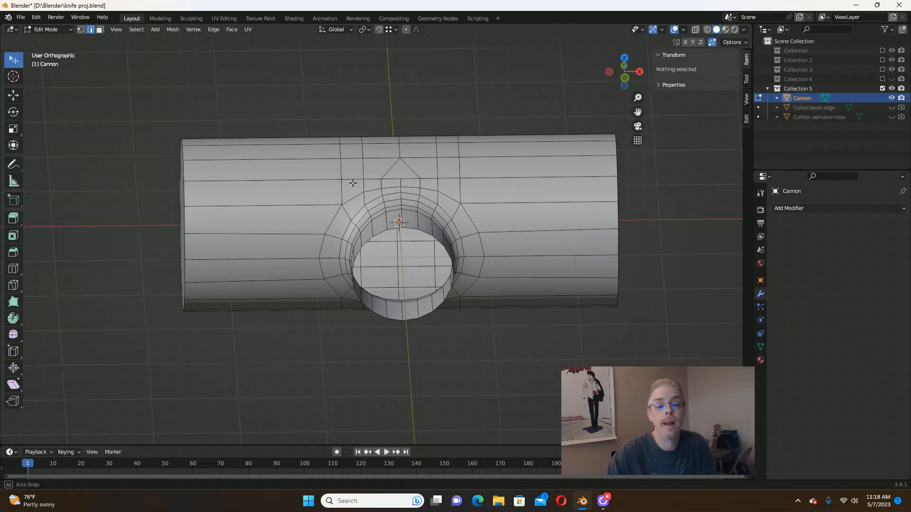
pyautogui.moveTo(352, 183); pyautogui.dragTo(352, 224, button='middle')
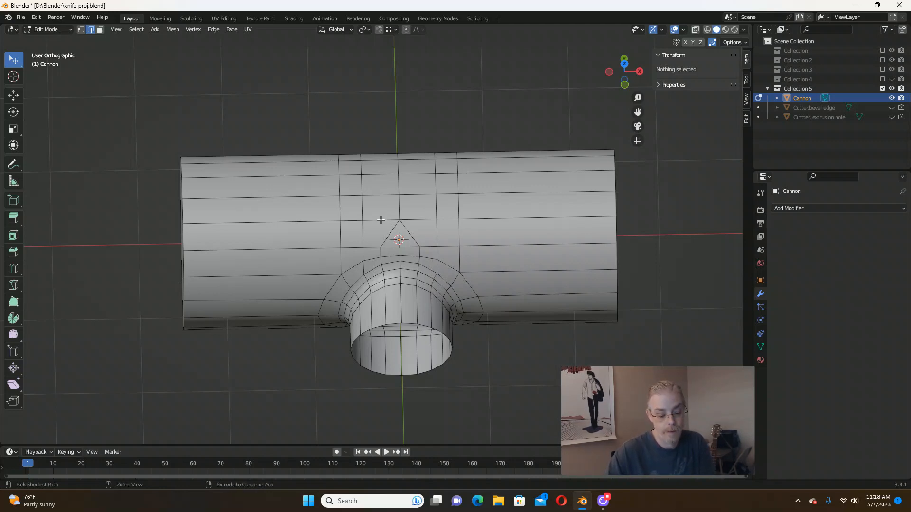
pyautogui.keyDown('alt'); pyautogui.click(361, 221); pyautogui.keyUp('alt')
pyautogui.press('ctrl+KP_Add')
pyautogui.press('ctrl+KP_Subtract')
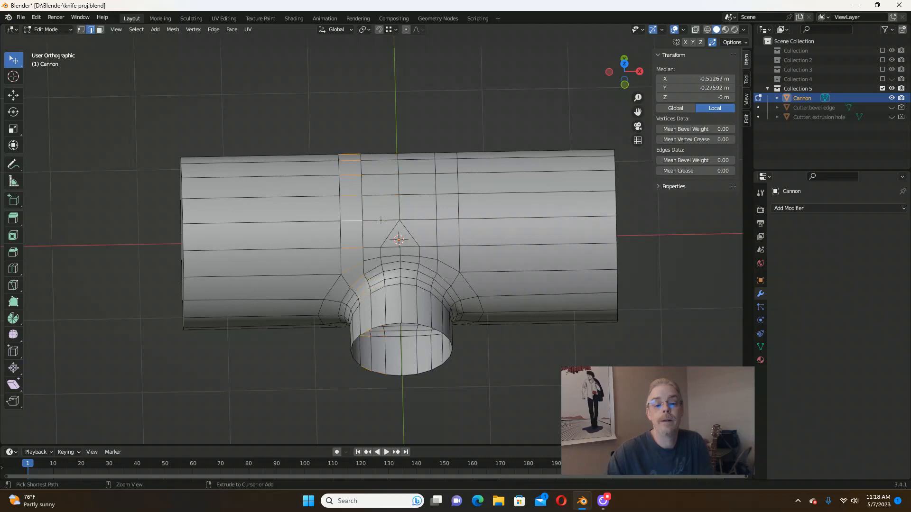
pyautogui.press('ctrl+KP_Subtract')
pyautogui.hotkey('ctrl', 'z')
pyautogui.hotkey('ctrl', 'z')
pyautogui.hotkey('ctrl', 'z')
pyautogui.hotkey('ctrl', 'z')
pyautogui.hotkey('ctrl', 'z')
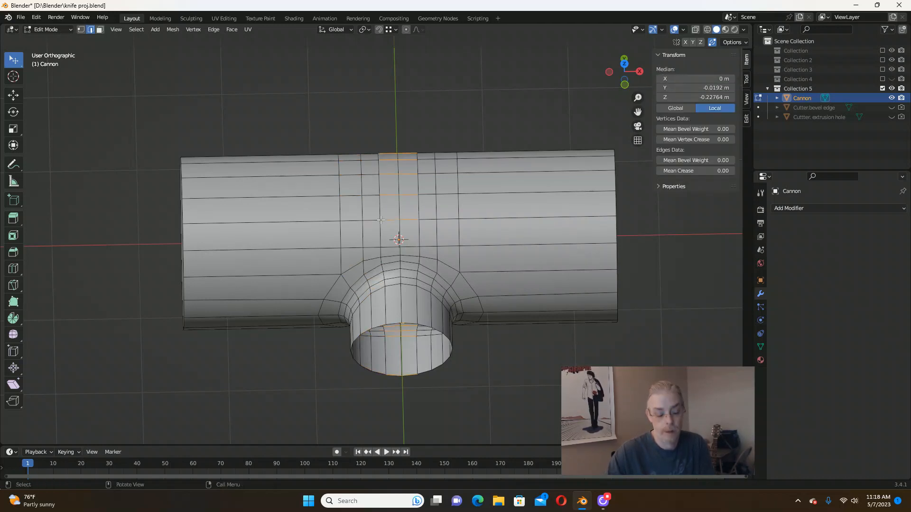
pyautogui.hotkey('alt', 'a')
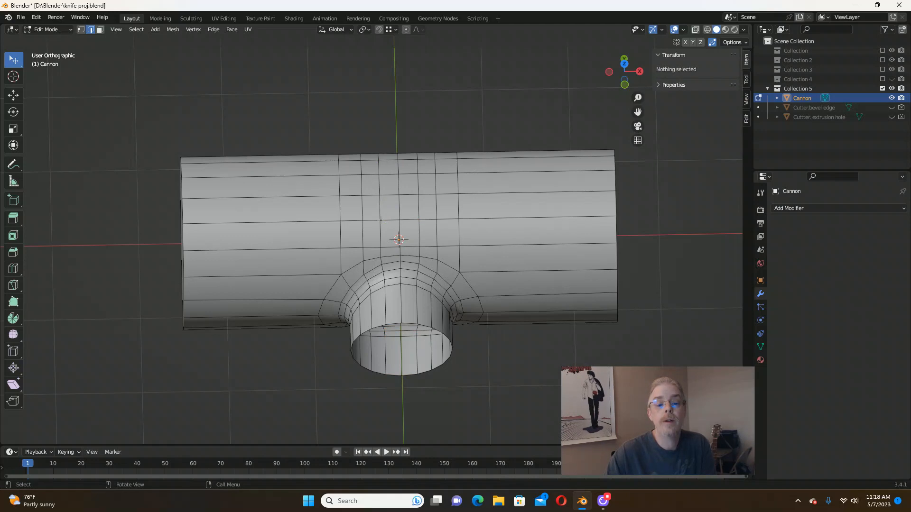
# Select the two outermost adjacent edge rings between the loops on the cylinder's negative X side.
pyautogui.keyDown('ctrl'); pyautogui.keyDown('alt'); pyautogui.click(352, 220); pyautogui.keyUp('alt'); pyautogui.keyUp('ctrl')
pyautogui.keyDown('ctrl'); pyautogui.keyDown('alt'); pyautogui.keyDown('shift'); pyautogui.click(370, 221); pyautogui.keyUp('shift'); pyautogui.keyUp('alt'); pyautogui.keyUp('ctrl')
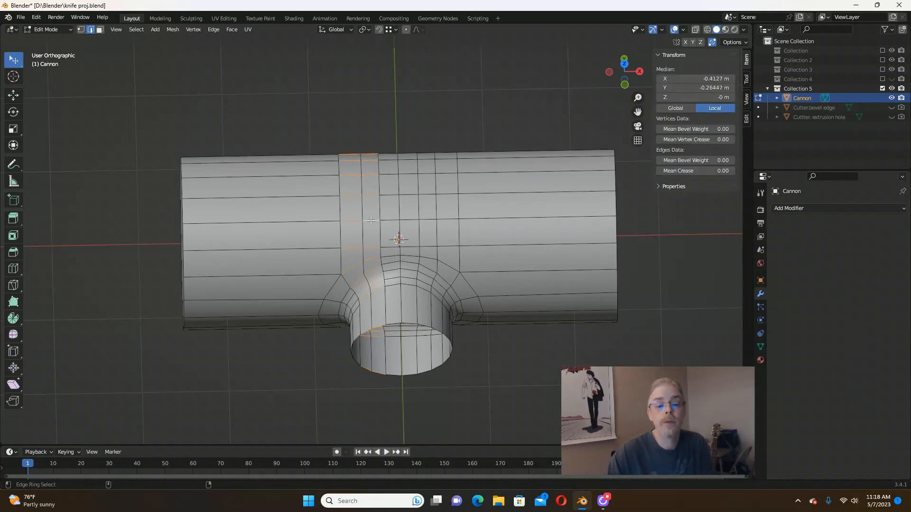
pyautogui.moveTo(370, 221); pyautogui.dragTo(400, 219, button='middle')
# Deselect the ring edges on the bevel, the side tube and the adjoining cylinder rows above the tube.
pyautogui.press('c')
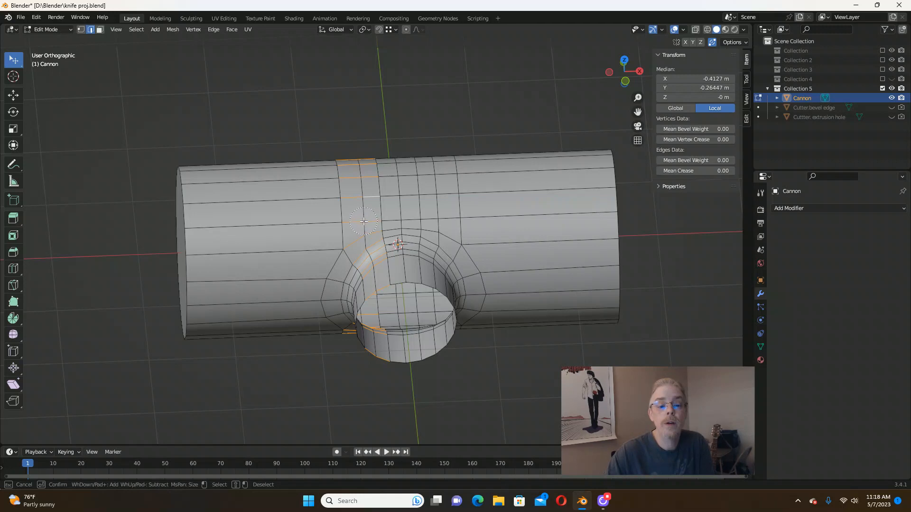
pyautogui.keyDown('shift'); pyautogui.moveTo(364, 222); pyautogui.dragTo(374, 261); pyautogui.keyUp('shift')
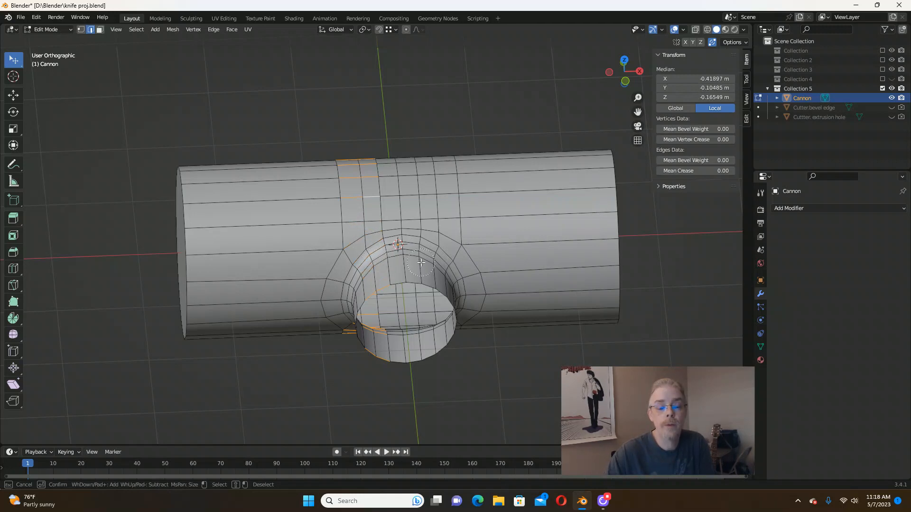
pyautogui.press('Escape')
pyautogui.moveTo(450, 201); pyautogui.dragTo(514, 214, button='middle')
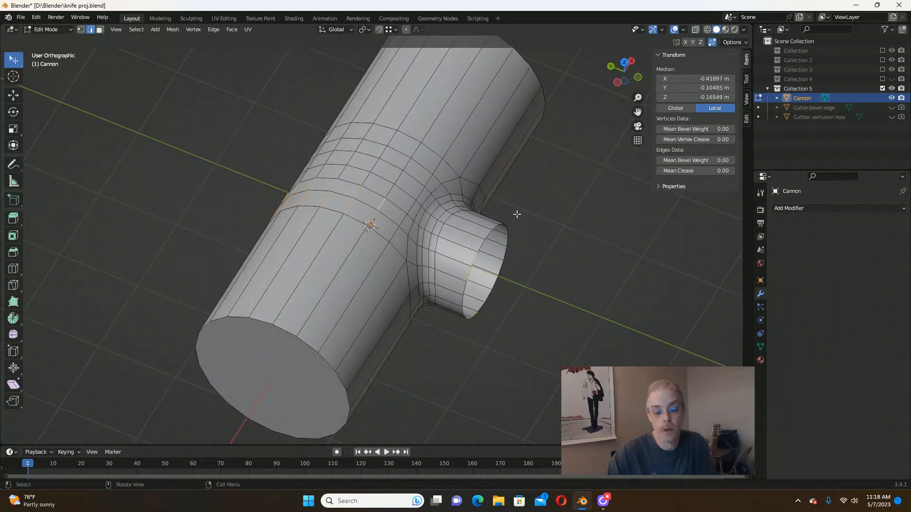
pyautogui.press('c')
pyautogui.keyDown('shift'); pyautogui.moveTo(476, 263); pyautogui.dragTo(477, 316); pyautogui.keyUp('shift')
pyautogui.press('Escape')
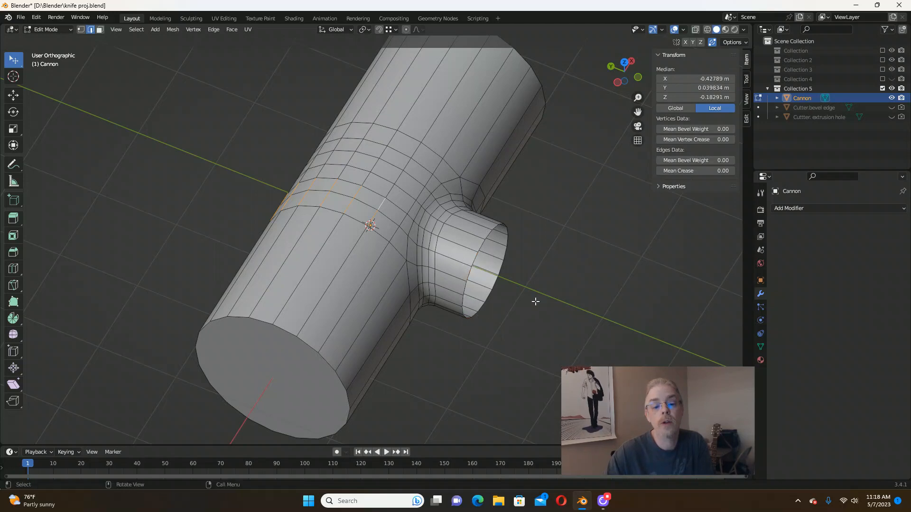
# Deselect the ring edges on the underside of the bevel and the cylinder rows next to it.
pyautogui.moveTo(534, 281)
pyautogui.mouseDown(button='middle')
pyautogui.moveTo(480, 157)
pyautogui.moveTo(380, 209)
pyautogui.mouseUp(button='middle')
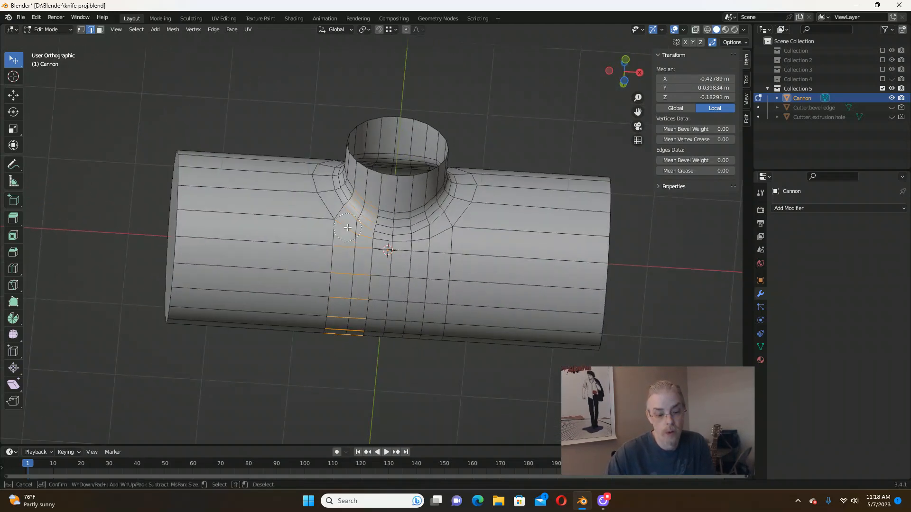
pyautogui.press('c')
pyautogui.keyDown('shift'); pyautogui.moveTo(356, 224); pyautogui.dragTo(353, 266); pyautogui.keyUp('shift')
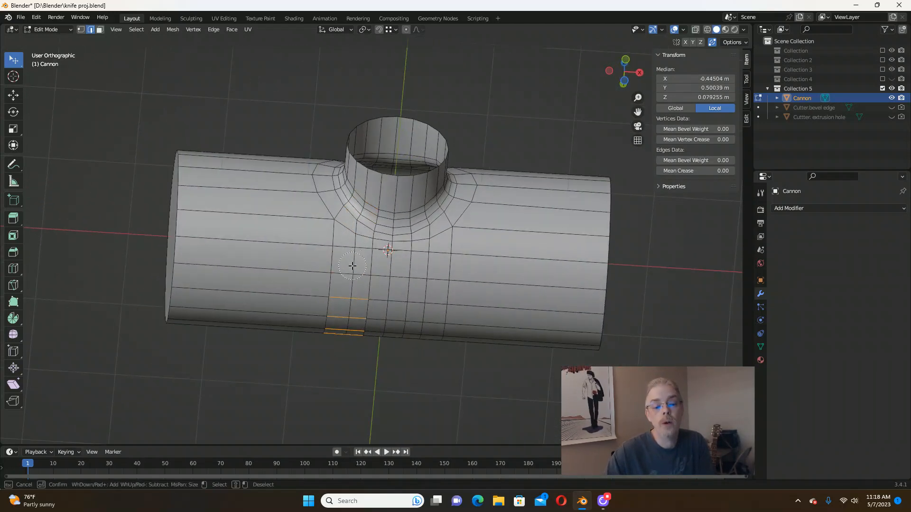
pyautogui.press('Escape')
# Merge the remaining edges of the two negative X side rings with Collapse.
pyautogui.moveTo(363, 169)
pyautogui.mouseDown(button='middle')
pyautogui.moveTo(356, 291)
pyautogui.moveTo(360, 285)
pyautogui.mouseUp(button='middle')
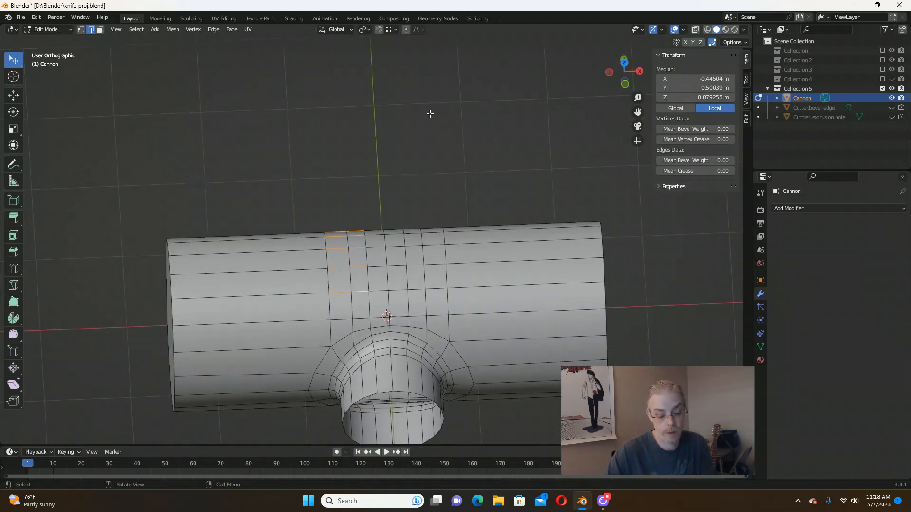
pyautogui.press('m')
pyautogui.click(461, 93)
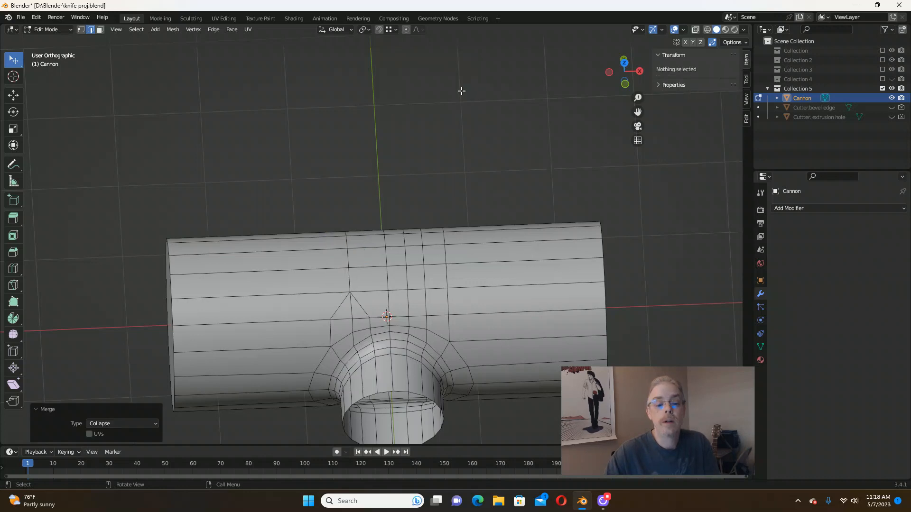
# Undo the last merge and deselect the negative X side ring edges in the selected row nearest the bevel.
pyautogui.moveTo(443, 217); pyautogui.dragTo(439, 209, button='middle')
pyautogui.scroll(-3, 439, 209)
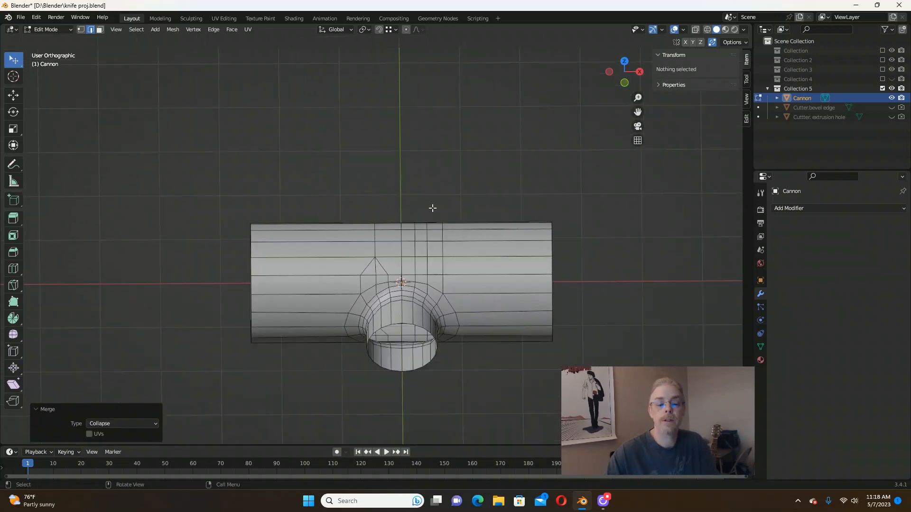
pyautogui.scroll(3, 392, 250)
pyautogui.scroll(1, 394, 249)
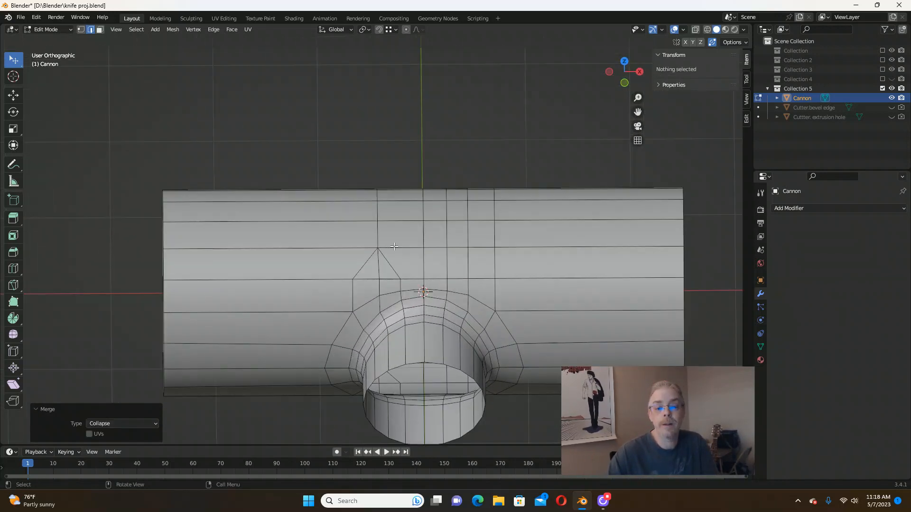
pyautogui.hotkey('ctrl', 'z')
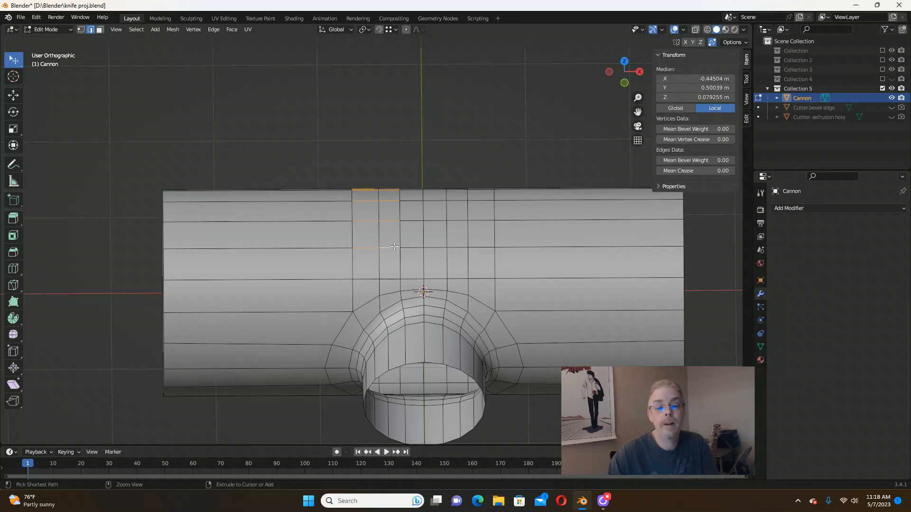
pyautogui.press('c')
pyautogui.keyDown('shift'); pyautogui.click(384, 251); pyautogui.keyUp('shift')
pyautogui.press('Escape')
pyautogui.moveTo(384, 251)
pyautogui.mouseDown(button='middle')
pyautogui.moveTo(338, 225)
pyautogui.moveTo(456, 134)
pyautogui.moveTo(390, 122)
pyautogui.moveTo(375, 109)
pyautogui.moveTo(415, 179)
pyautogui.moveTo(420, 151)
pyautogui.moveTo(430, 228)
pyautogui.moveTo(358, 193)
pyautogui.mouseUp(button='middle')
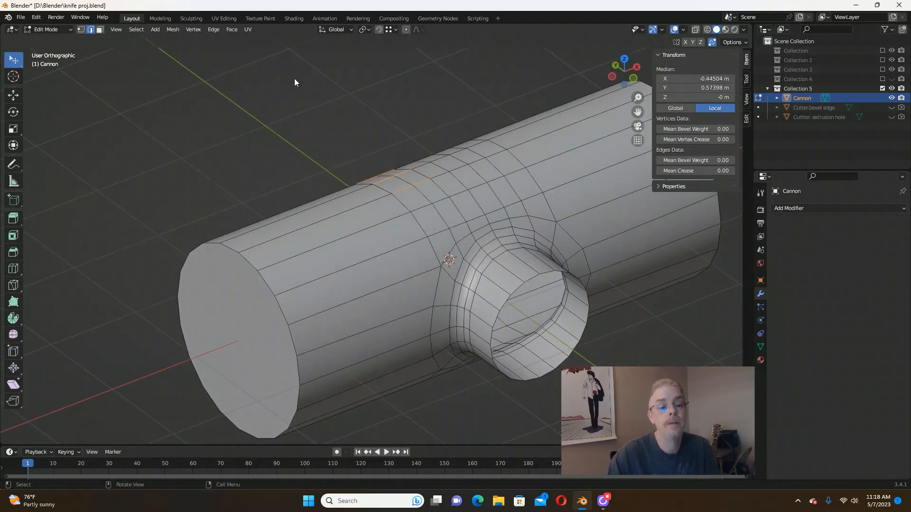
# Collapse the reduced selection of negative X side ring edges with Merge.
pyautogui.press('m')
pyautogui.click(299, 82)
pyautogui.moveTo(302, 88); pyautogui.dragTo(435, 201, button='middle')
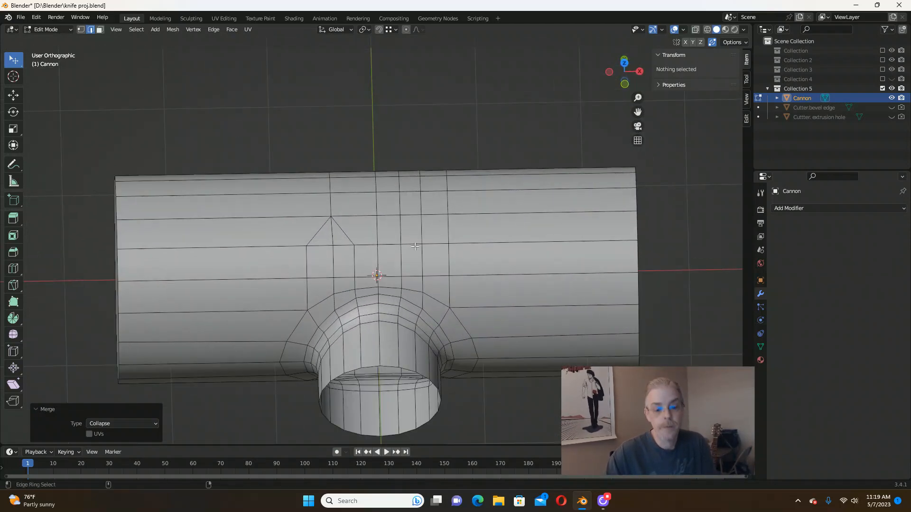
# Select the two outermost adjacent edge rings on the positive X side and deselect their edges from the upper cylinder rows down to the bevel.
pyautogui.keyDown('ctrl'); pyautogui.keyDown('alt'); pyautogui.click(410, 214); pyautogui.keyUp('alt'); pyautogui.keyUp('ctrl')
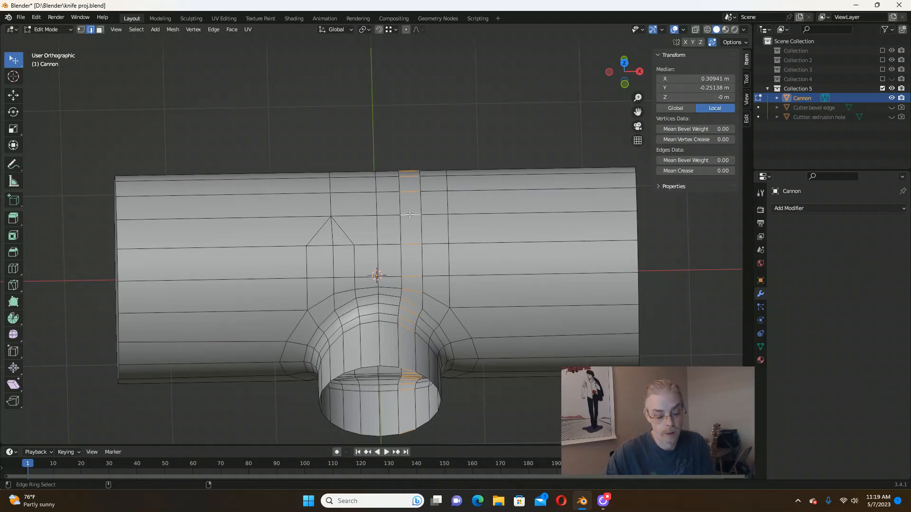
pyautogui.keyDown('ctrl'); pyautogui.keyDown('alt'); pyautogui.keyDown('shift'); pyautogui.click(436, 213); pyautogui.keyUp('shift'); pyautogui.keyUp('alt'); pyautogui.keyUp('ctrl')
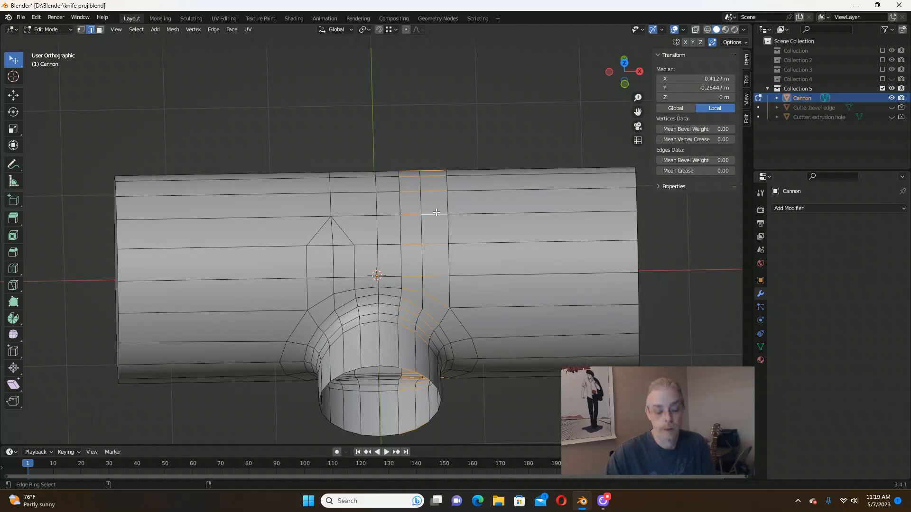
pyautogui.press('c')
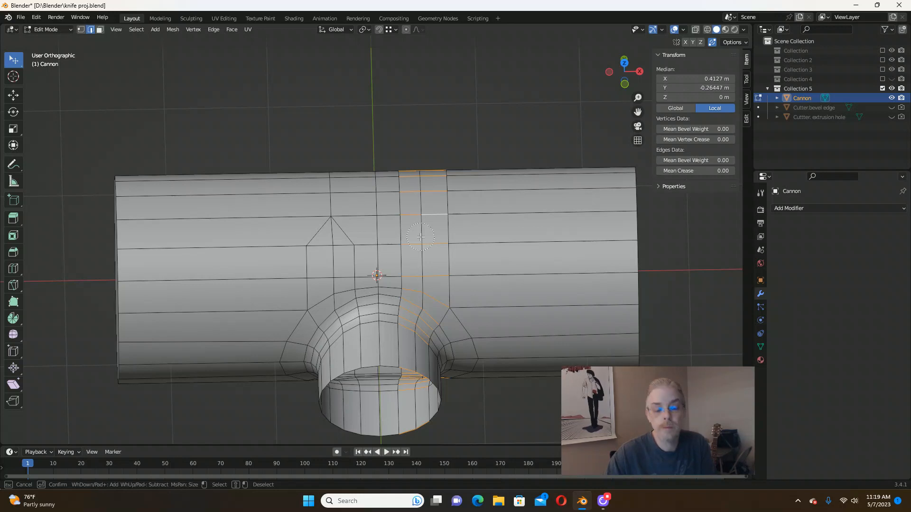
pyautogui.keyDown('shift'); pyautogui.moveTo(421, 238); pyautogui.dragTo(416, 325); pyautogui.keyUp('shift')
pyautogui.press('Escape')
# Deselect the positive X side ring edges on the underside of the bevel and on the side tube.
pyautogui.moveTo(414, 261); pyautogui.dragTo(513, 226, button='middle')
pyautogui.press('c')
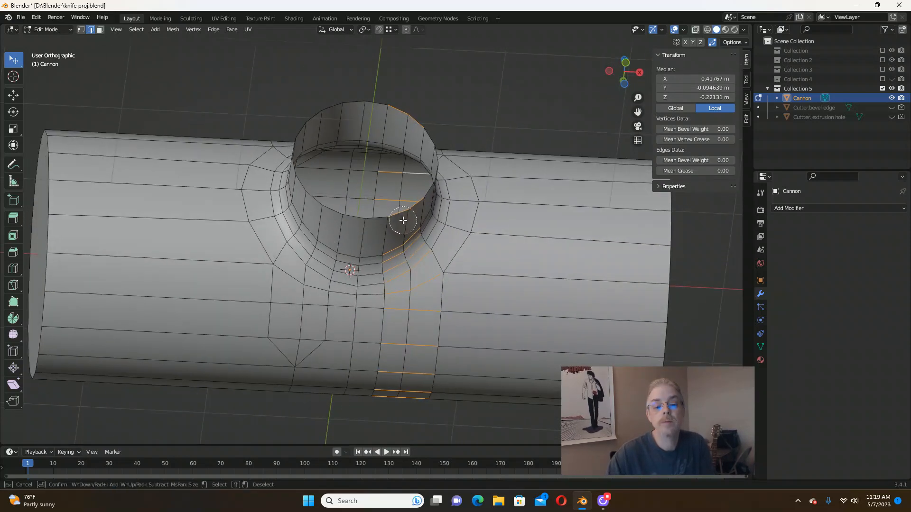
pyautogui.keyDown('shift'); pyautogui.moveTo(403, 246); pyautogui.dragTo(411, 299); pyautogui.keyUp('shift')
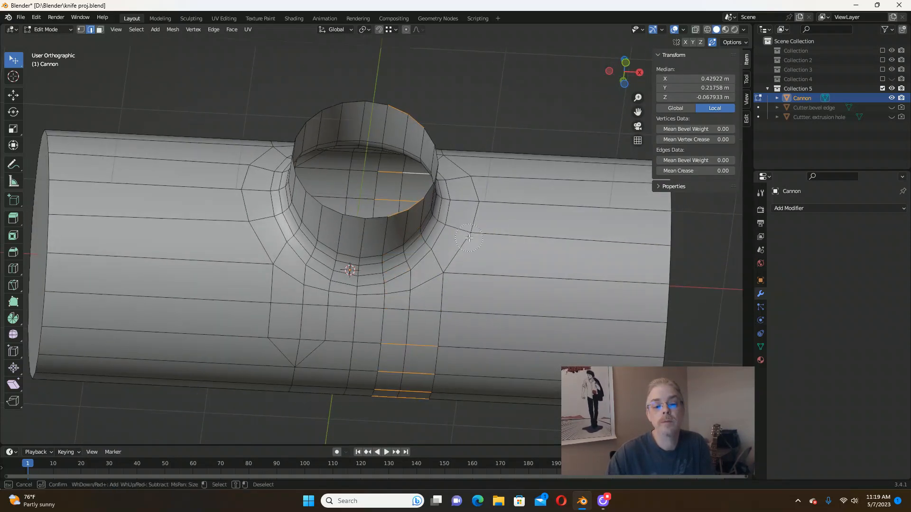
pyautogui.moveTo(468, 238); pyautogui.dragTo(499, 279, button='middle')
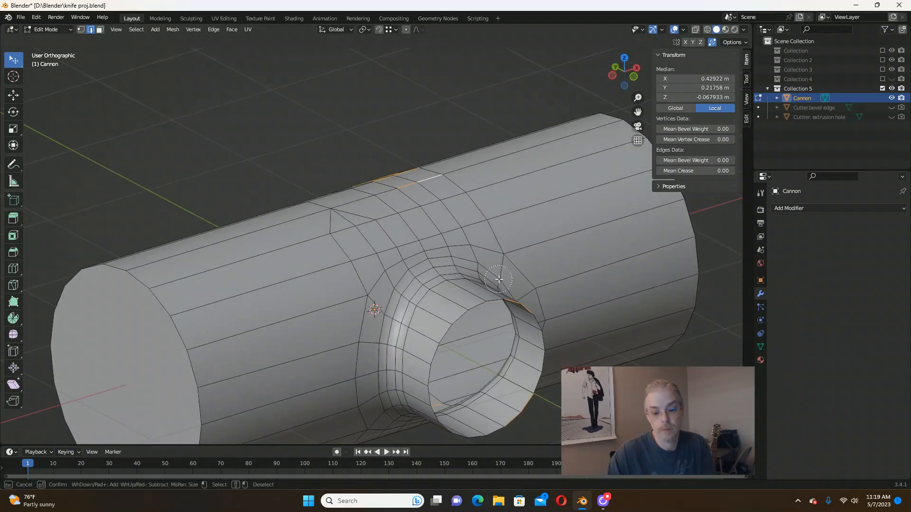
pyautogui.keyDown('shift'); pyautogui.moveTo(521, 307); pyautogui.dragTo(554, 310); pyautogui.keyUp('shift')
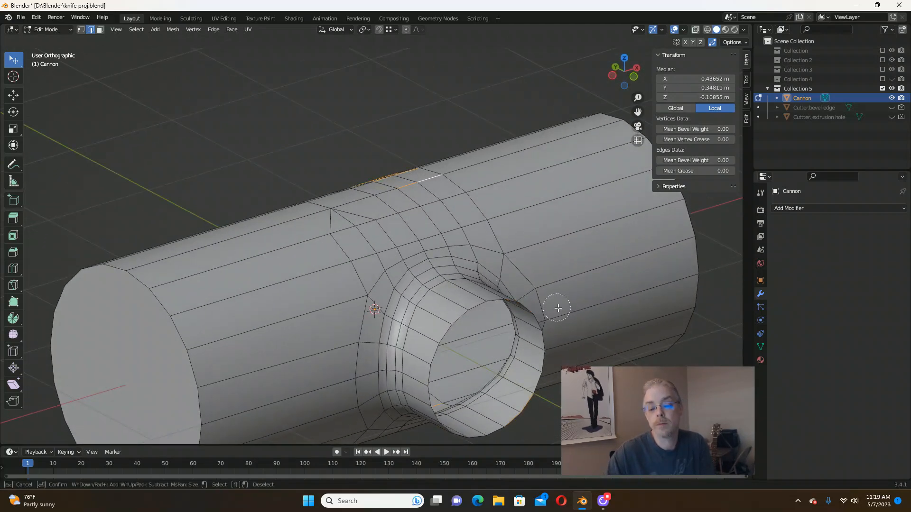
pyautogui.rightClick(521, 409)
# Deselect the positive X side ring edges in the remaining underside row closest to the bevel.
pyautogui.moveTo(521, 409); pyautogui.dragTo(484, 235, button='middle')
pyautogui.press('c')
pyautogui.keyDown('shift'); pyautogui.moveTo(378, 197); pyautogui.dragTo(397, 201); pyautogui.keyUp('shift')
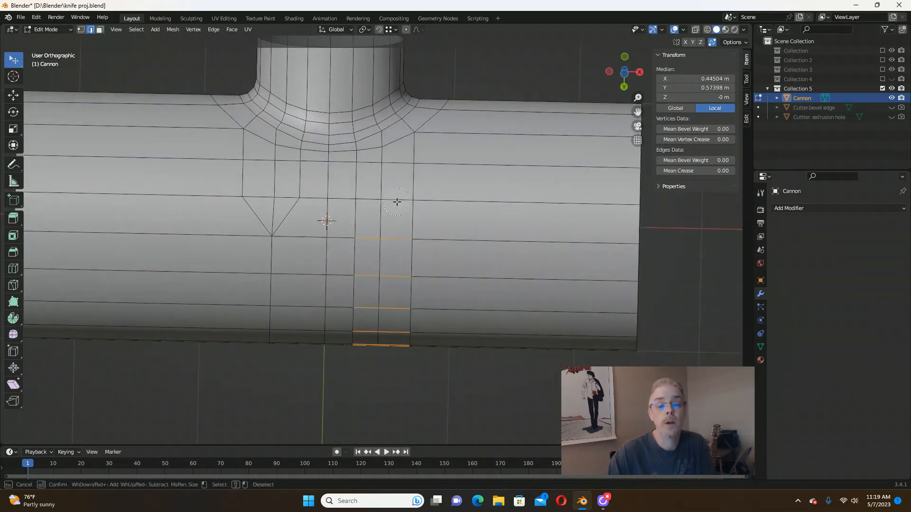
pyautogui.rightClick(381, 232)
pyautogui.moveTo(381, 232)
pyautogui.mouseDown(button='middle')
pyautogui.moveTo(362, 283)
pyautogui.moveTo(319, 251)
pyautogui.moveTo(315, 259)
pyautogui.mouseUp(button='middle')
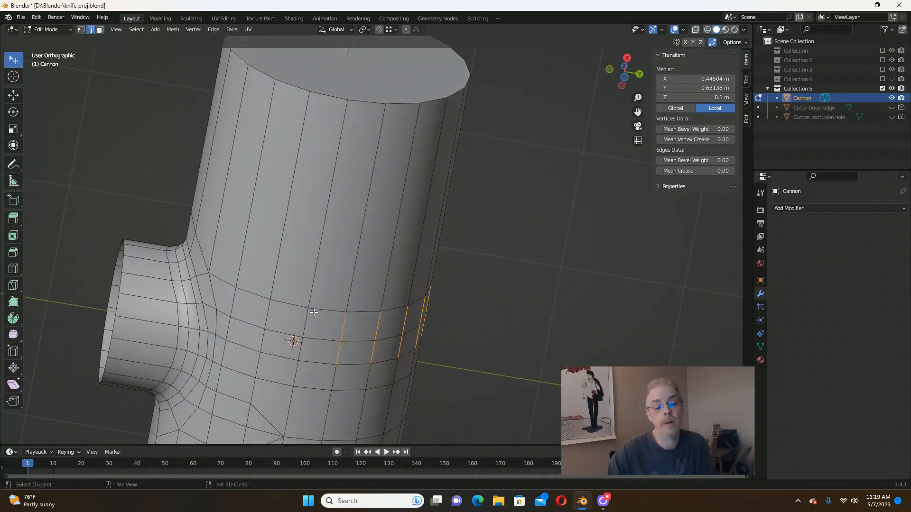
# Merge the remaining edges of the two positive X side rings with Collapse.
pyautogui.moveTo(398, 203); pyautogui.dragTo(506, 336, button='middle')
pyautogui.scroll(-3, 480, 190)
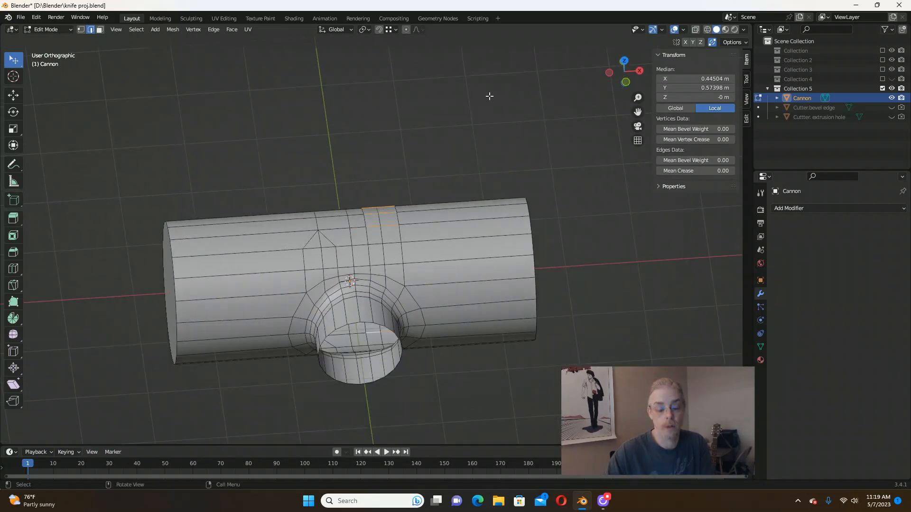
pyautogui.press('m')
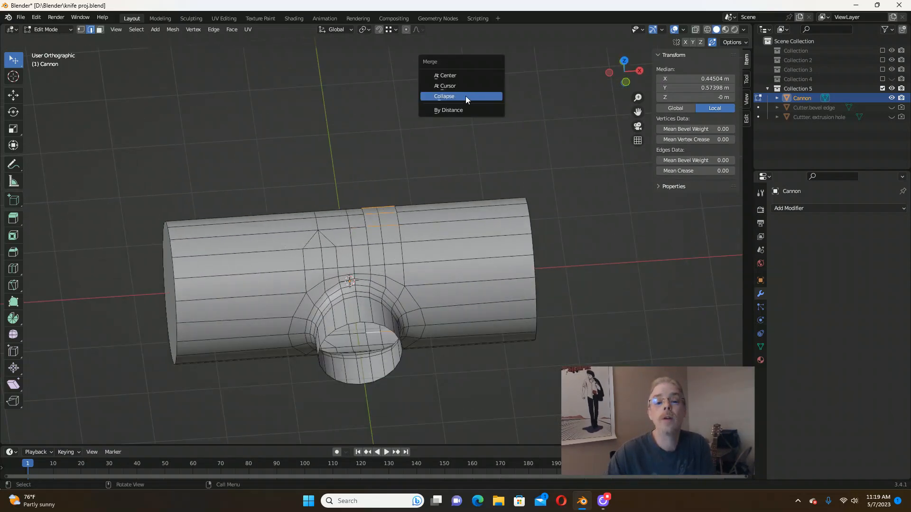
pyautogui.click(466, 96)
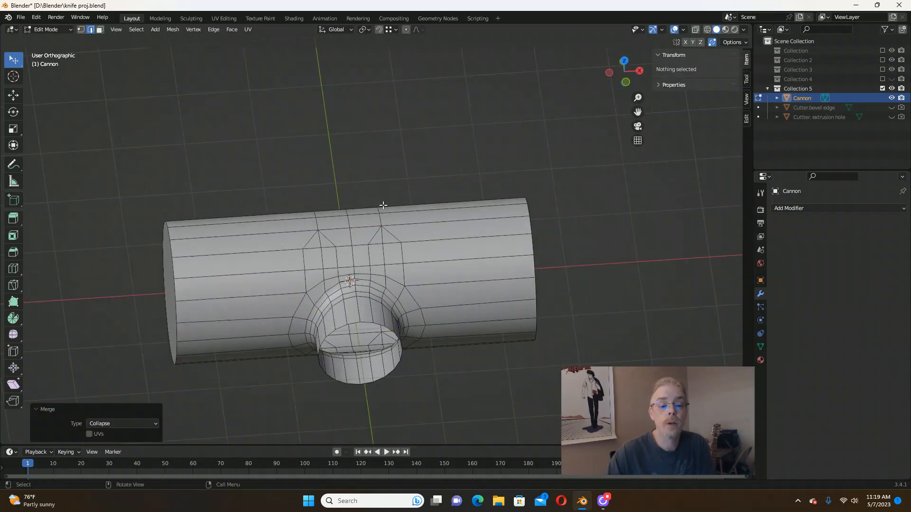
pyautogui.moveTo(383, 205); pyautogui.dragTo(328, 261, button='middle')
pyautogui.scroll(3, 324, 264)
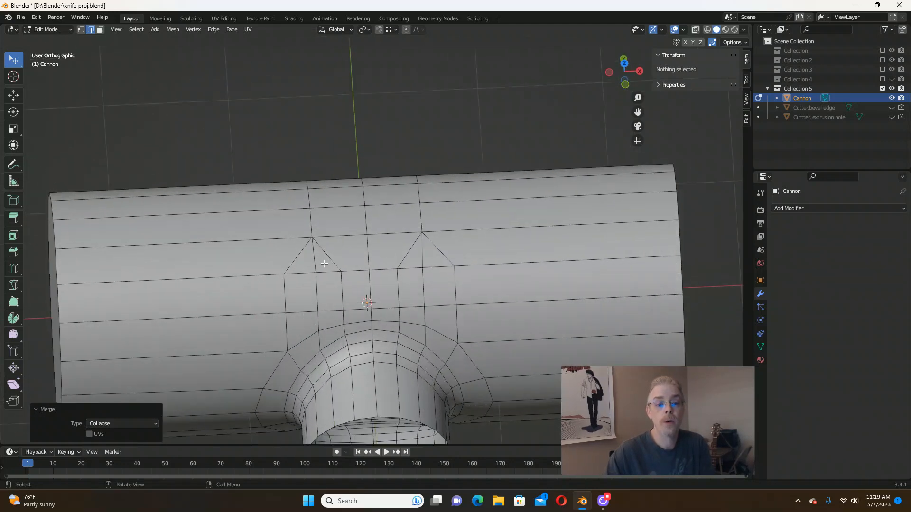
pyautogui.scroll(-3, 324, 263)
pyautogui.scroll(3, 343, 220)
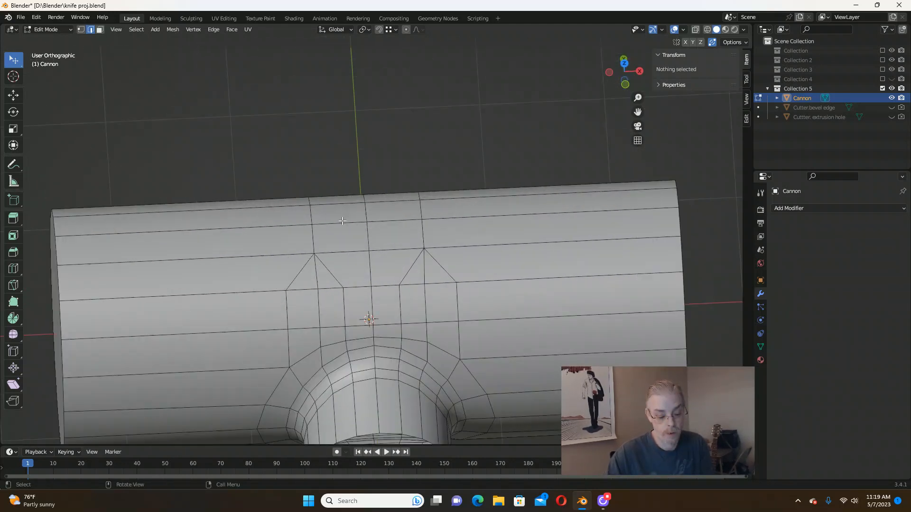
# Select the two middle edge rings on either side of the cylinder's centre loop.
pyautogui.keyDown('alt'); pyautogui.click(346, 223); pyautogui.keyUp('alt')
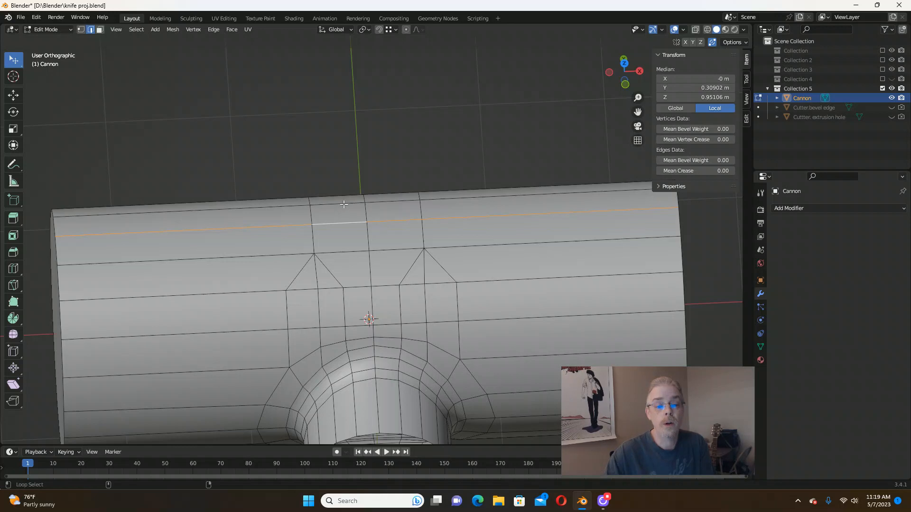
pyautogui.hotkey('alt', 'a')
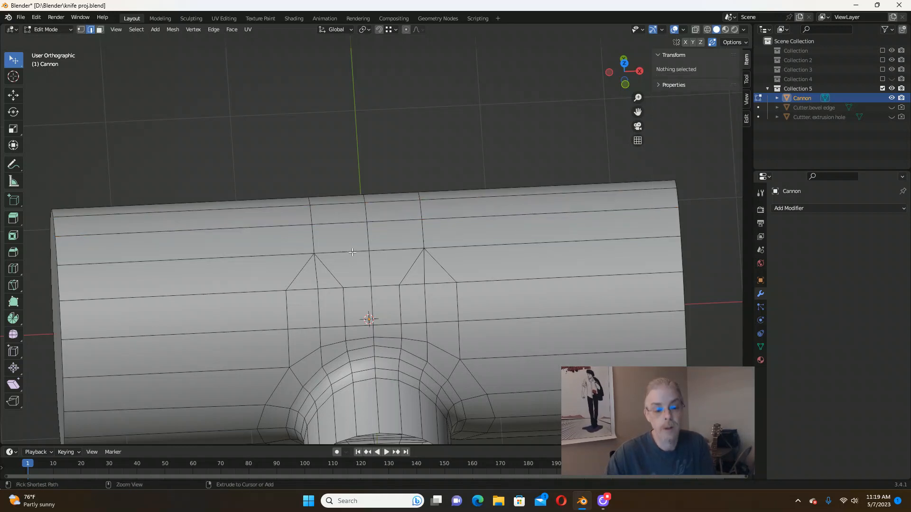
pyautogui.keyDown('ctrl'); pyautogui.keyDown('alt'); pyautogui.click(389, 250); pyautogui.keyUp('alt'); pyautogui.keyUp('ctrl')
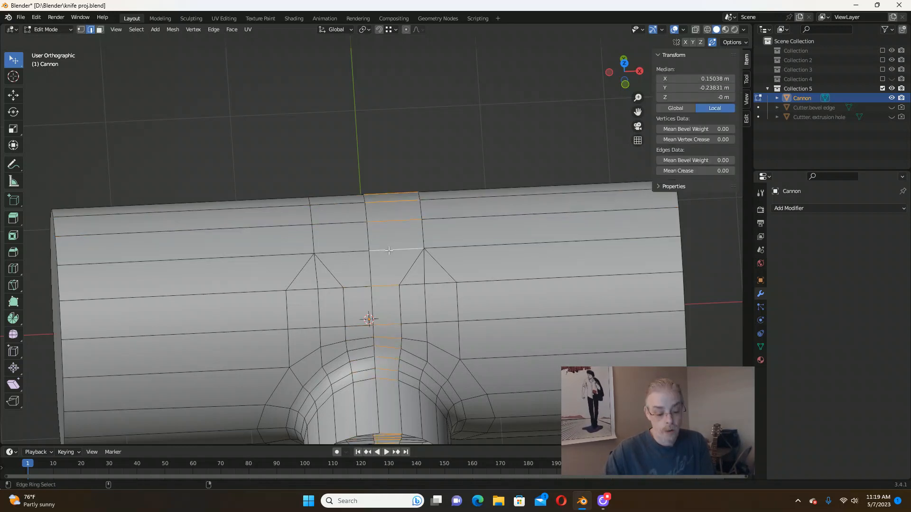
pyautogui.scroll(-4, 353, 253)
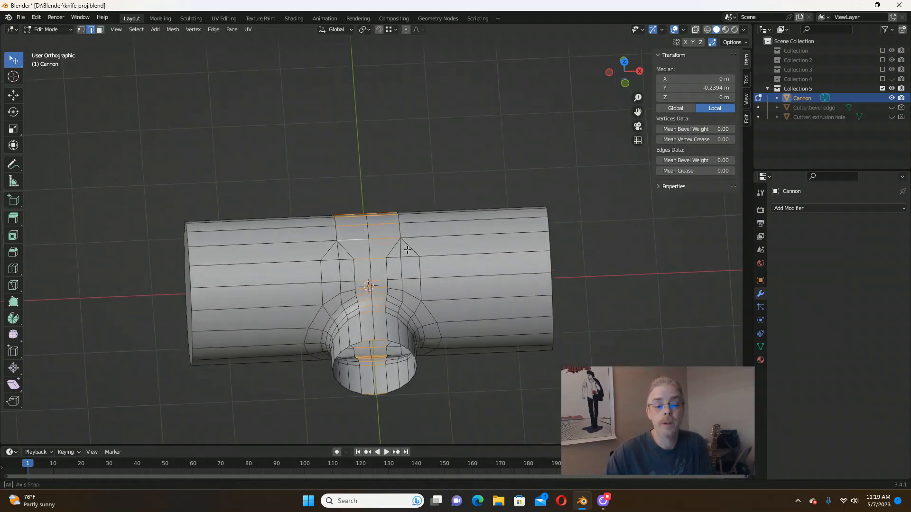
# Deselect the middle ring edges on the side tube, the bevel and the adjoining cylinder rows above and below it.
pyautogui.press('c')
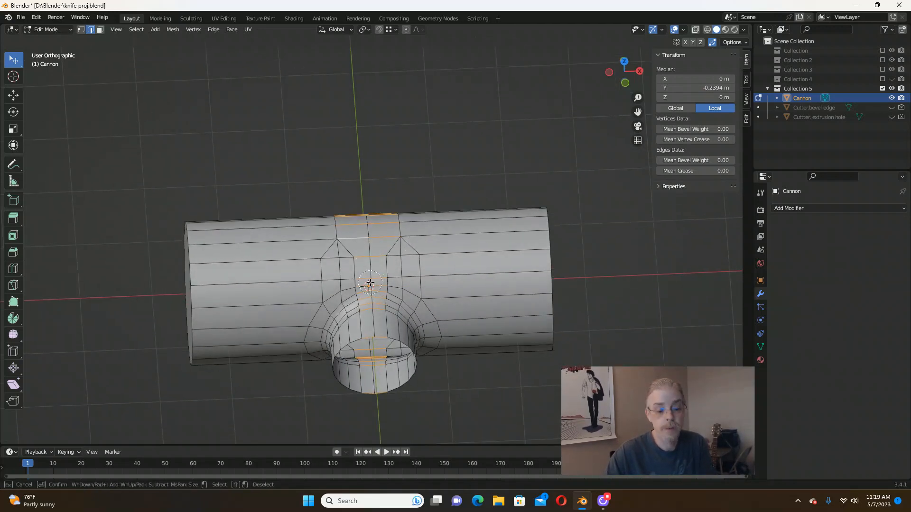
pyautogui.moveTo(370, 283); pyautogui.dragTo(373, 326, button='middle')
pyautogui.rightClick(374, 320)
pyautogui.moveTo(427, 309)
pyautogui.mouseDown(button='middle')
pyautogui.moveTo(429, 261)
pyautogui.moveTo(404, 183)
pyautogui.moveTo(372, 228)
pyautogui.moveTo(370, 262)
pyautogui.mouseUp(button='middle')
pyautogui.press('c')
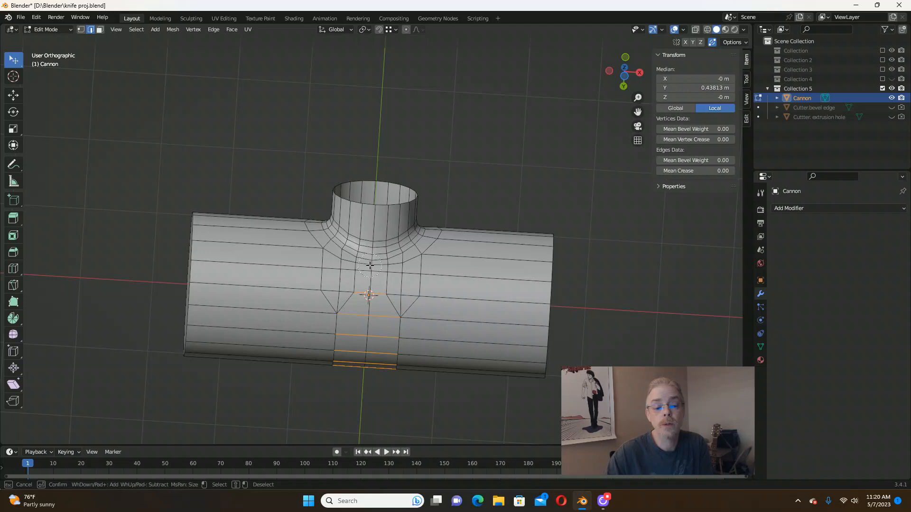
pyautogui.rightClick(370, 269)
pyautogui.moveTo(384, 146); pyautogui.dragTo(393, 204, button='middle')
pyautogui.scroll(3, 402, 234)
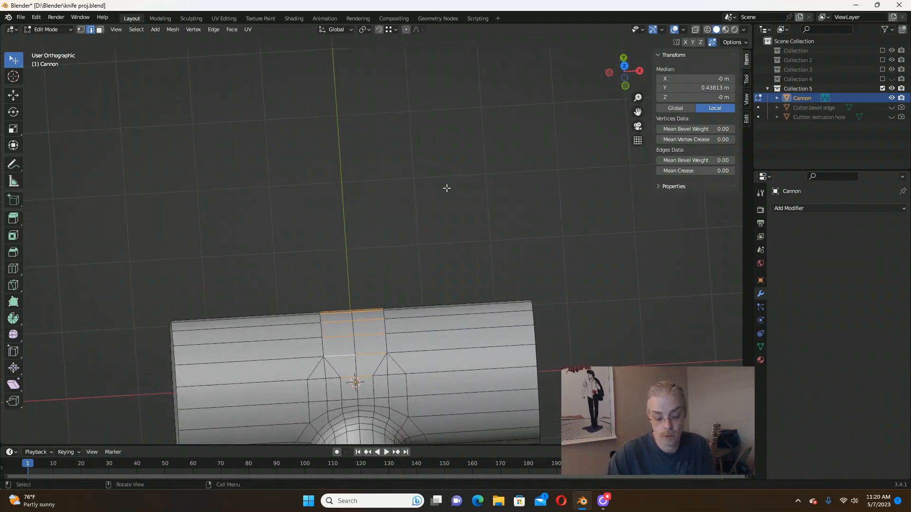
# Try to merge the remaining edges of the two middle rings with Collapse.
pyautogui.press('m')
pyautogui.click(444, 188)
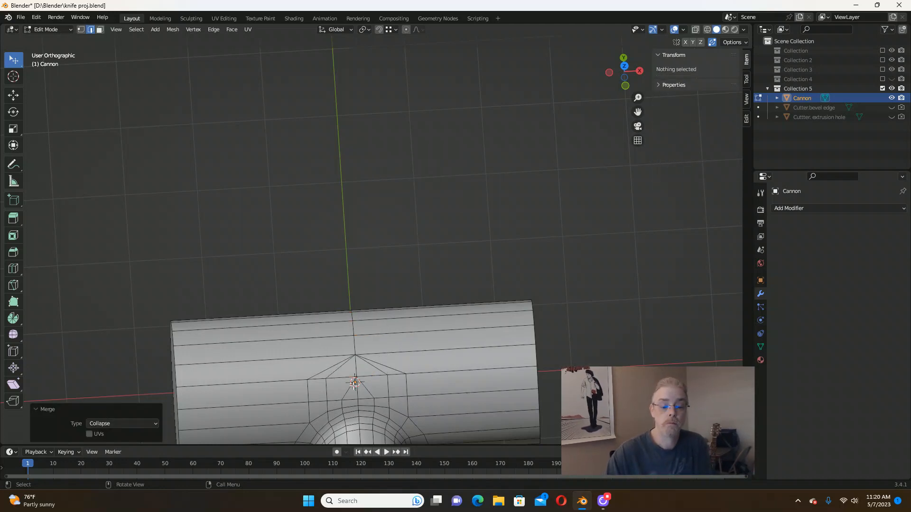
pyautogui.scroll(3, 354, 389)
pyautogui.scroll(-2, 404, 332)
pyautogui.moveTo(404, 335); pyautogui.dragTo(403, 267, button='middle')
pyautogui.scroll(4, 399, 304)
pyautogui.hotkey('ctrl', 'z')
# Deselect the short middle ring edges between the triangles on both the top and the underside of the cylinder.
pyautogui.keyDown('shift'); pyautogui.click(383, 353); pyautogui.keyUp('shift')
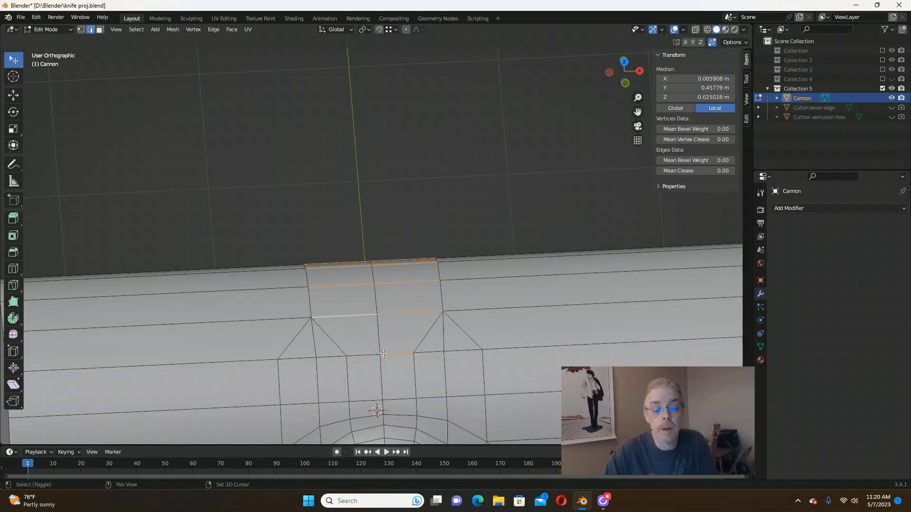
pyautogui.keyDown('shift'); pyautogui.click(387, 354); pyautogui.keyUp('shift')
pyautogui.moveTo(397, 342); pyautogui.dragTo(425, 232, button='middle')
pyautogui.keyDown('shift'); pyautogui.click(394, 262); pyautogui.keyUp('shift')
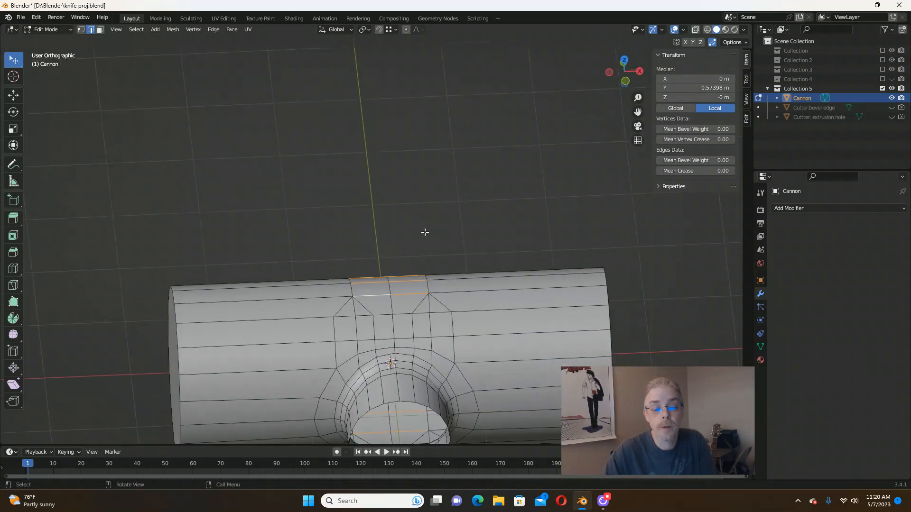
# Try to collapse the middle ring edges level with and beyond the triangle tips.
pyautogui.press('m')
pyautogui.click(454, 152)
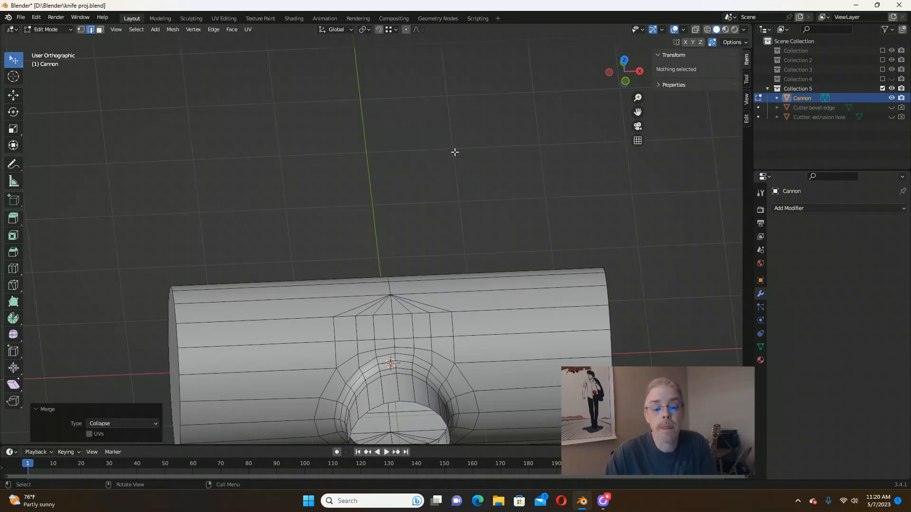
pyautogui.moveTo(454, 151); pyautogui.dragTo(446, 160, button='middle')
pyautogui.scroll(-3, 446, 161)
pyautogui.scroll(8, 422, 266)
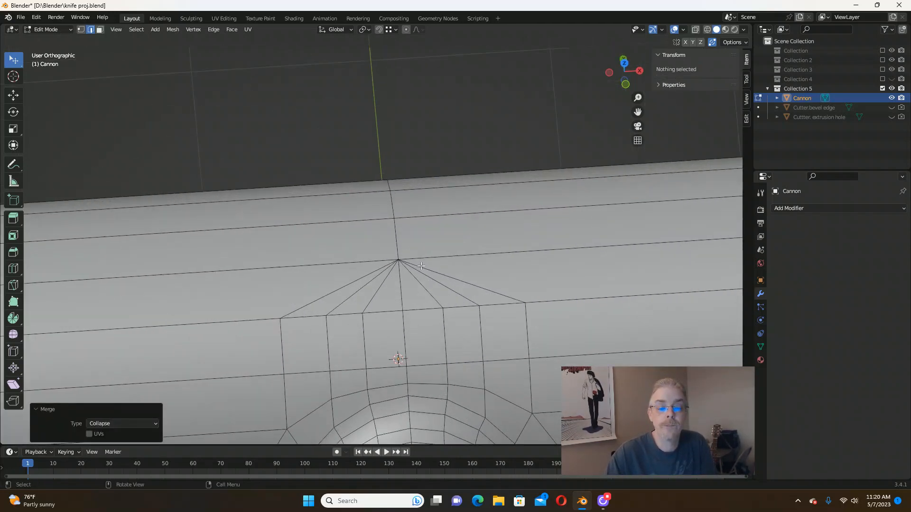
pyautogui.hotkey('ctrl', 'z')
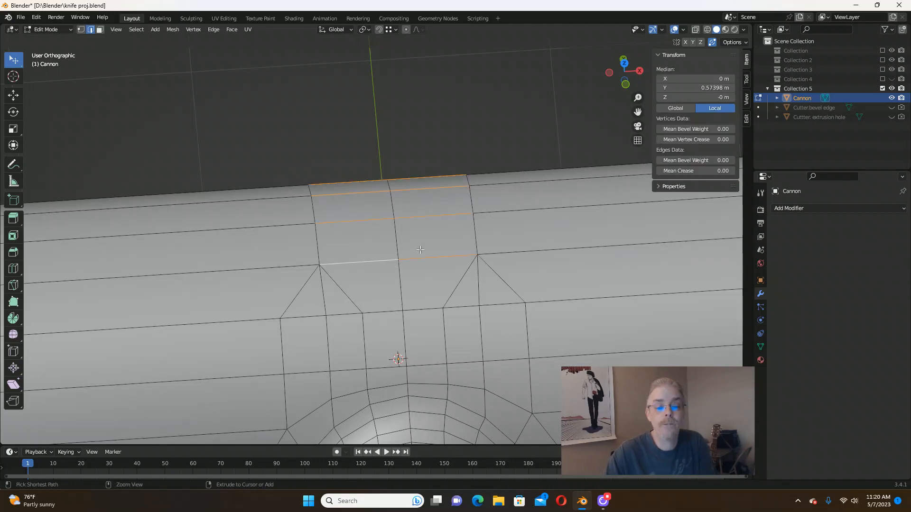
# Dissolve the middle edge inside each of the two triangles on the top of the cylinder.
pyautogui.moveTo(429, 270); pyautogui.dragTo(427, 264, button='middle')
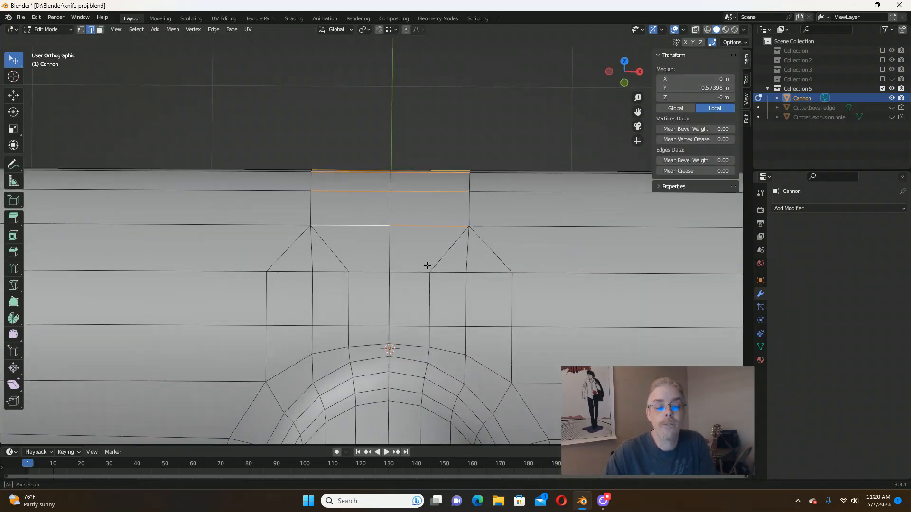
pyautogui.click(316, 259)
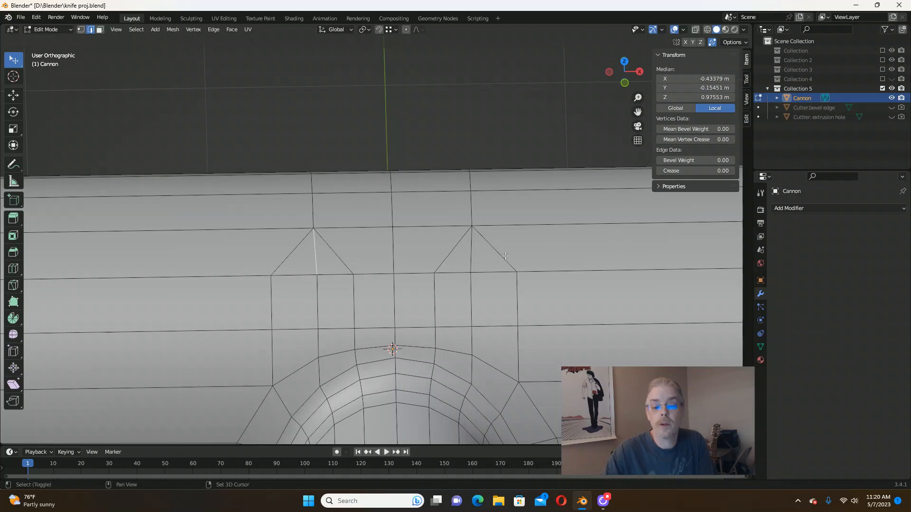
pyautogui.keyDown('shift'); pyautogui.click(465, 255); pyautogui.keyUp('shift')
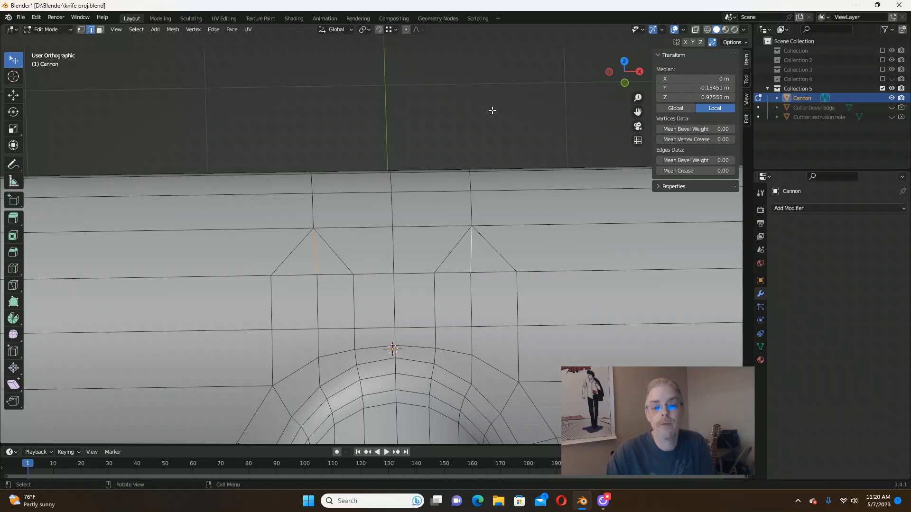
pyautogui.press('x')
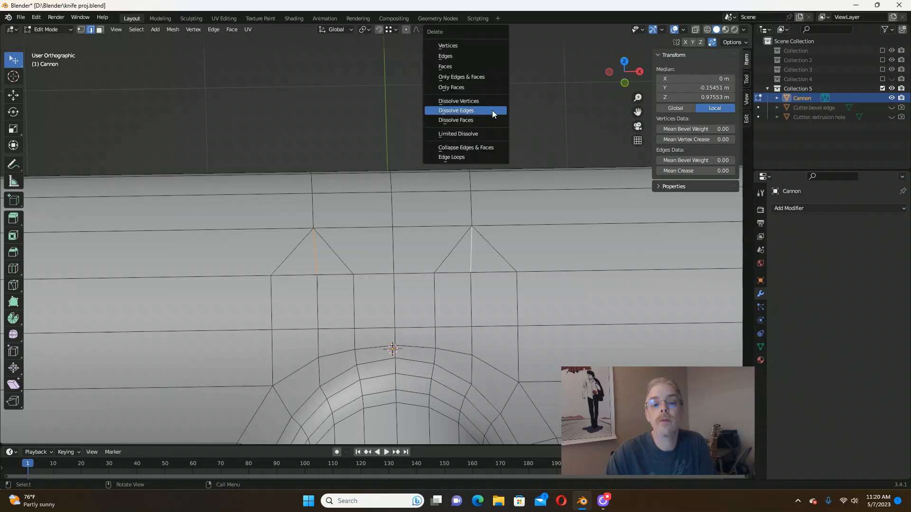
pyautogui.click(491, 110)
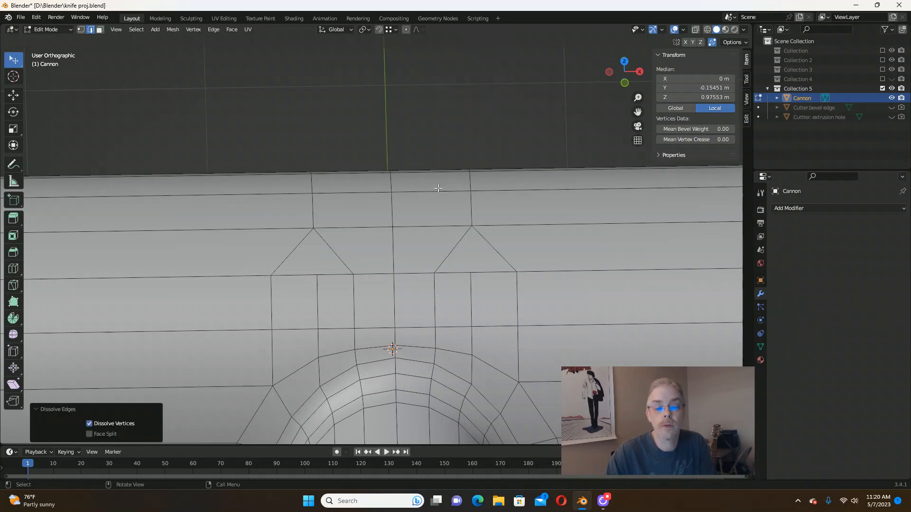
# Select the two middle edge rings, keeping only the edges beyond the triangle tips by deselecting the rest on the top and underside.
pyautogui.scroll(-3, 438, 188)
pyautogui.moveTo(433, 177); pyautogui.dragTo(433, 203, button='middle')
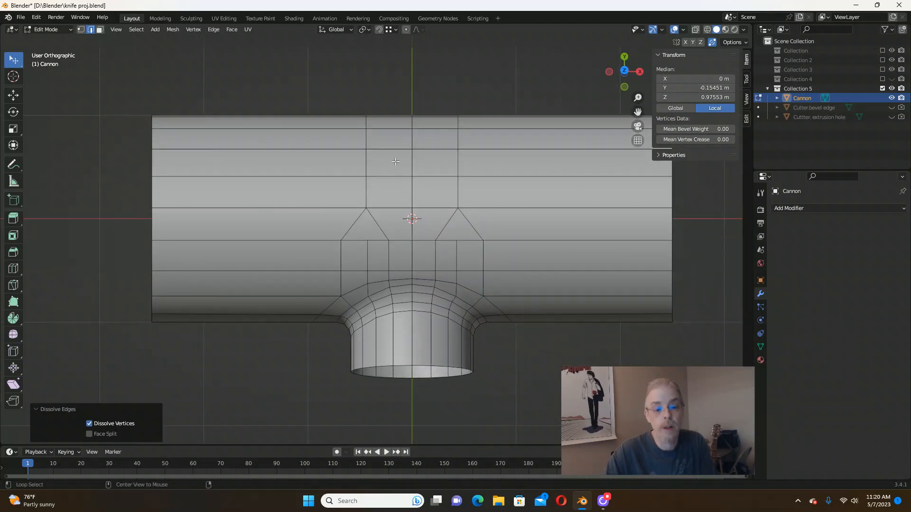
pyautogui.keyDown('ctrl'); pyautogui.keyDown('alt'); pyautogui.click(395, 150); pyautogui.keyUp('alt'); pyautogui.keyUp('ctrl')
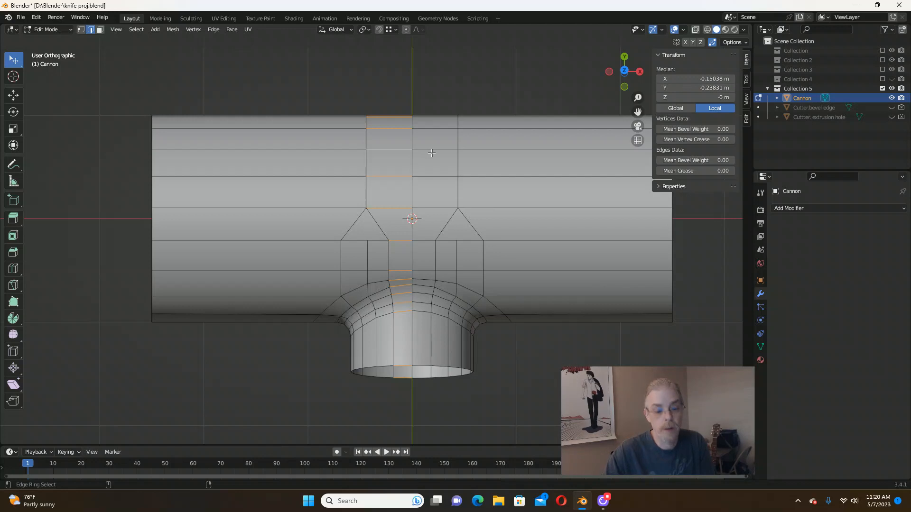
pyautogui.keyDown('ctrl'); pyautogui.keyDown('alt'); pyautogui.keyDown('shift'); pyautogui.click(435, 152); pyautogui.keyUp('shift'); pyautogui.keyUp('alt'); pyautogui.keyUp('ctrl')
pyautogui.press('c')
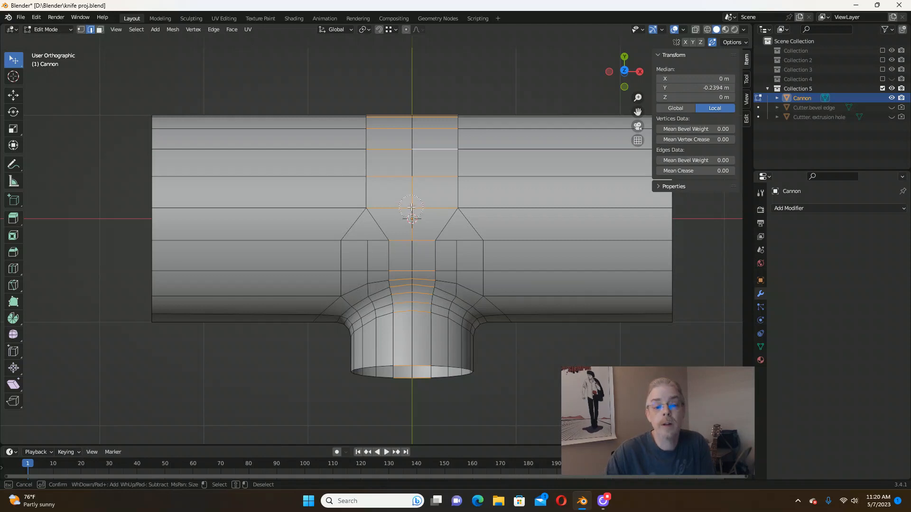
pyautogui.moveTo(411, 207)
pyautogui.mouseDown(button='middle')
pyautogui.moveTo(410, 305)
pyautogui.moveTo(417, 95)
pyautogui.mouseUp(button='middle')
pyautogui.press('Escape')
pyautogui.press('c')
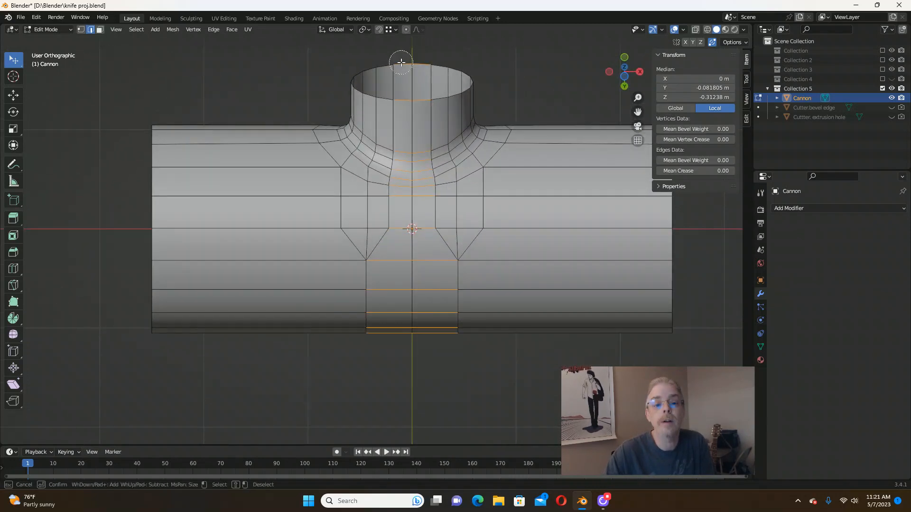
pyautogui.moveTo(408, 62)
pyautogui.mouseDown(button='middle')
pyautogui.moveTo(410, 253)
pyautogui.moveTo(427, 223)
pyautogui.moveTo(437, 128)
pyautogui.moveTo(453, 165)
pyautogui.mouseUp(button='middle')
pyautogui.press('Escape')
# Merge the selected middle ring edges on the back of the cylinder with Collapse.
pyautogui.scroll(-4, 437, 129)
pyautogui.scroll(1, 466, 158)
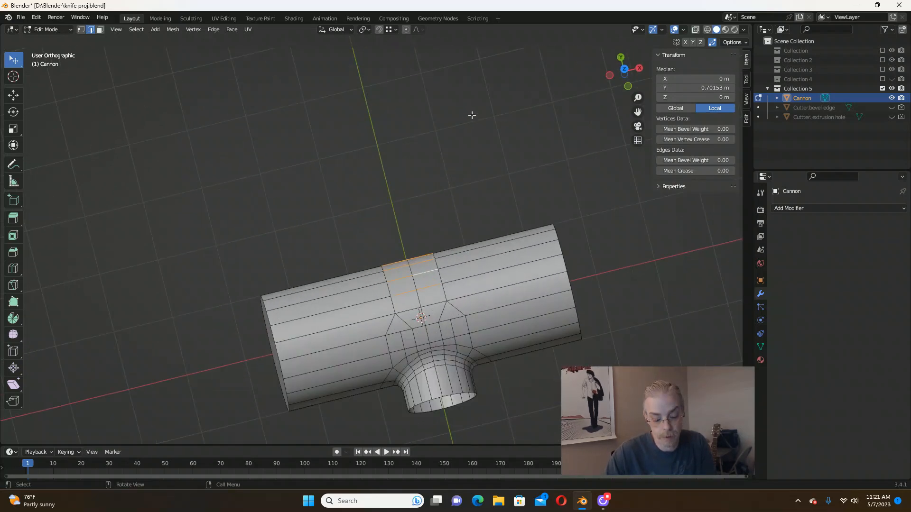
pyautogui.press('m')
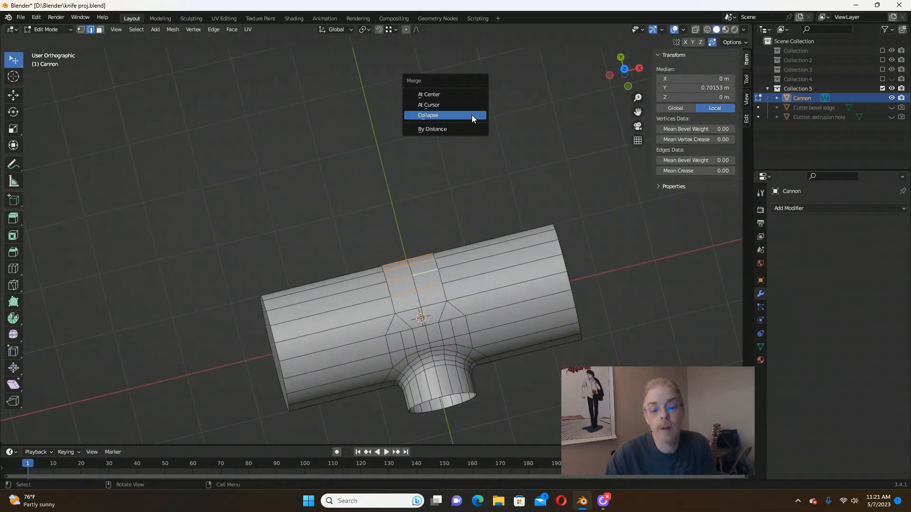
pyautogui.click(471, 115)
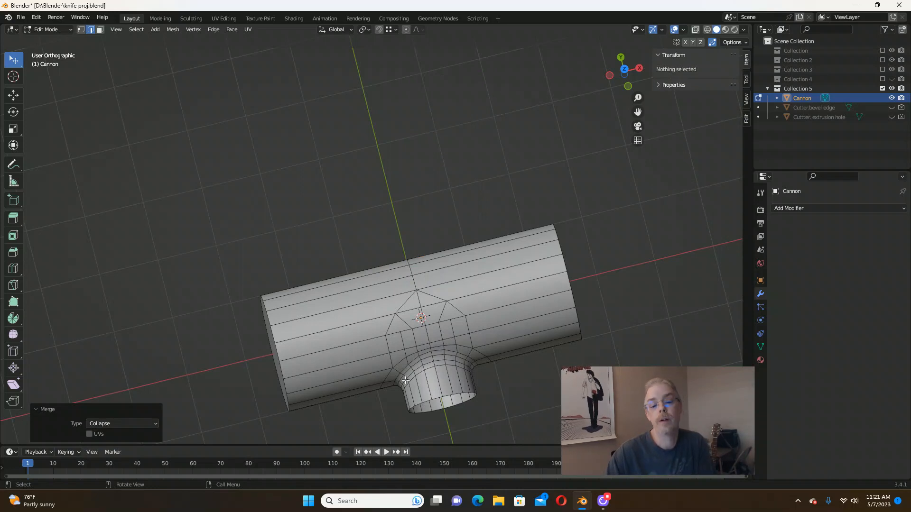
# Dissolve the centre edge at the tip of the new large triangle on both the top and the underside of the cylinder.
pyautogui.moveTo(406, 380); pyautogui.dragTo(419, 269, button='middle')
pyautogui.scroll(3, 419, 269)
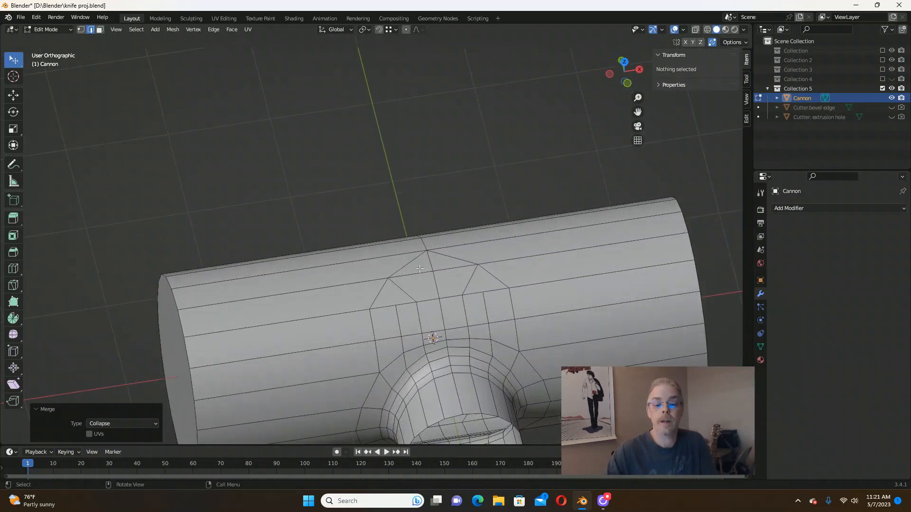
pyautogui.click(427, 262)
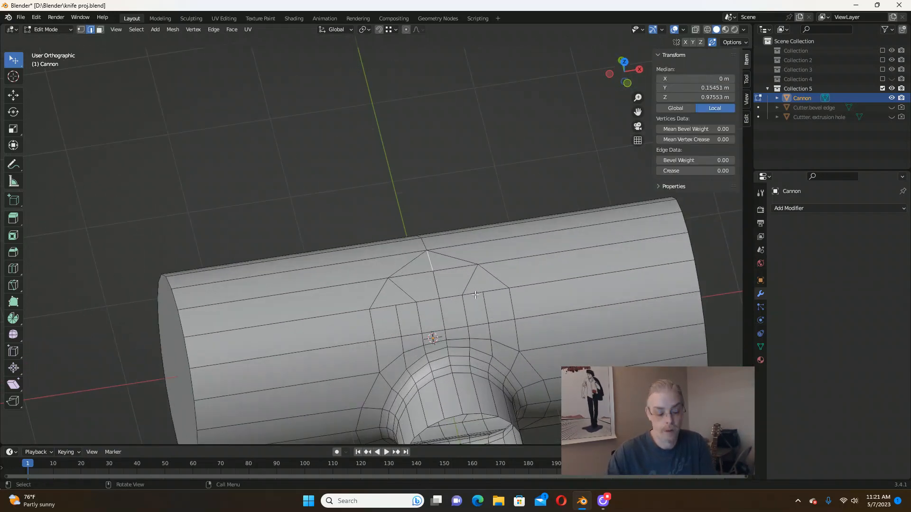
pyautogui.press('x')
pyautogui.click(472, 293)
pyautogui.moveTo(473, 292); pyautogui.dragTo(529, 203, button='middle')
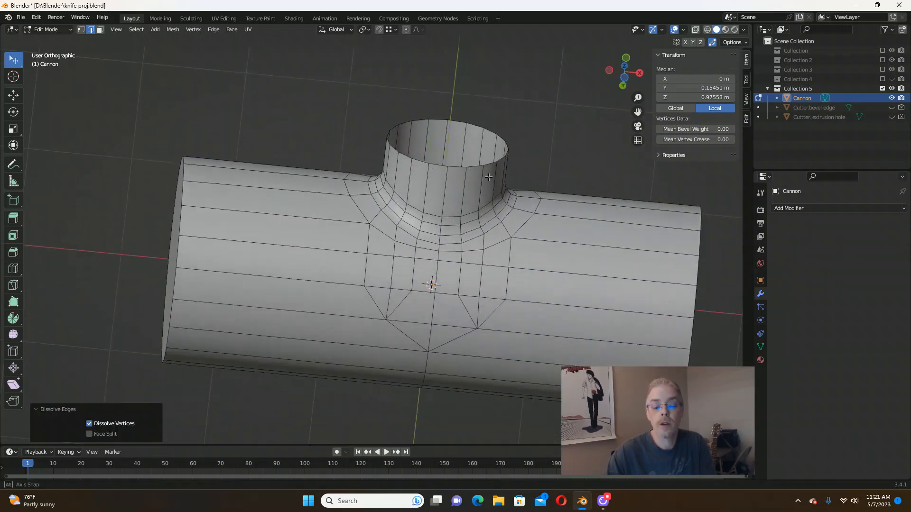
pyautogui.click(457, 265)
pyautogui.press('x')
pyautogui.click(436, 270)
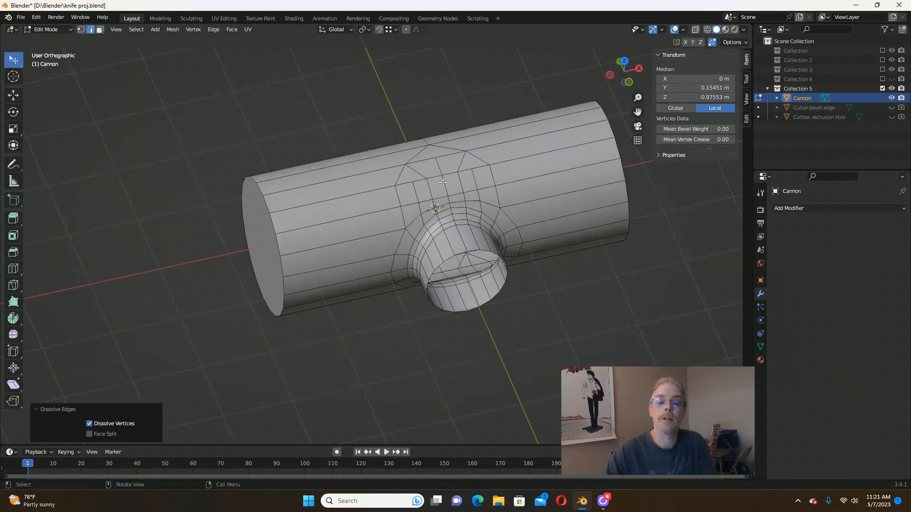
# Switch the viewport lighting to MatCap to check the surface of the cannon.
pyautogui.press('Tab')
pyautogui.press('Tab')
pyautogui.scroll(-3, 529, 204)
pyautogui.scroll(4, 529, 203)
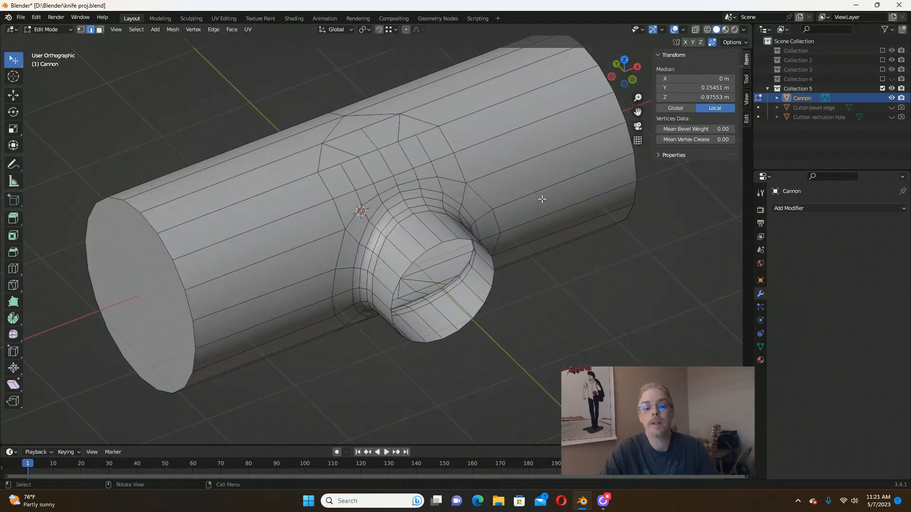
pyautogui.scroll(-5, 549, 208)
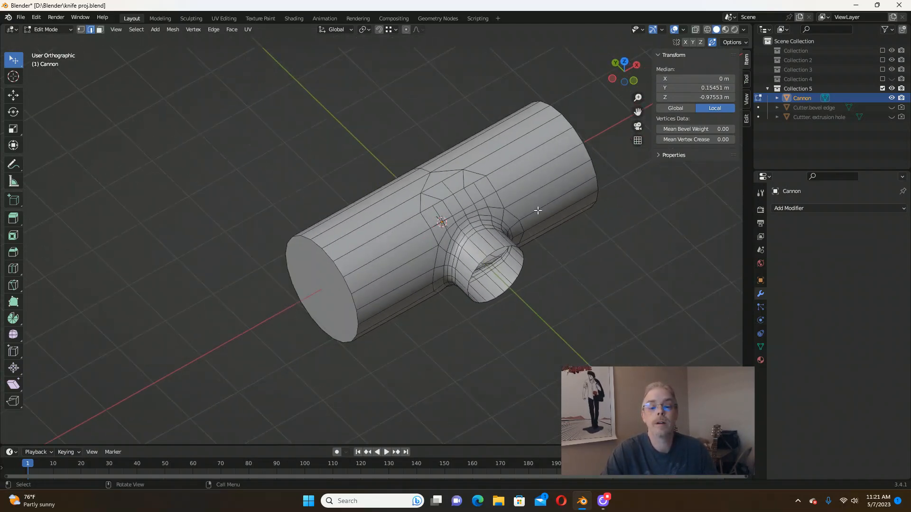
pyautogui.click(744, 30)
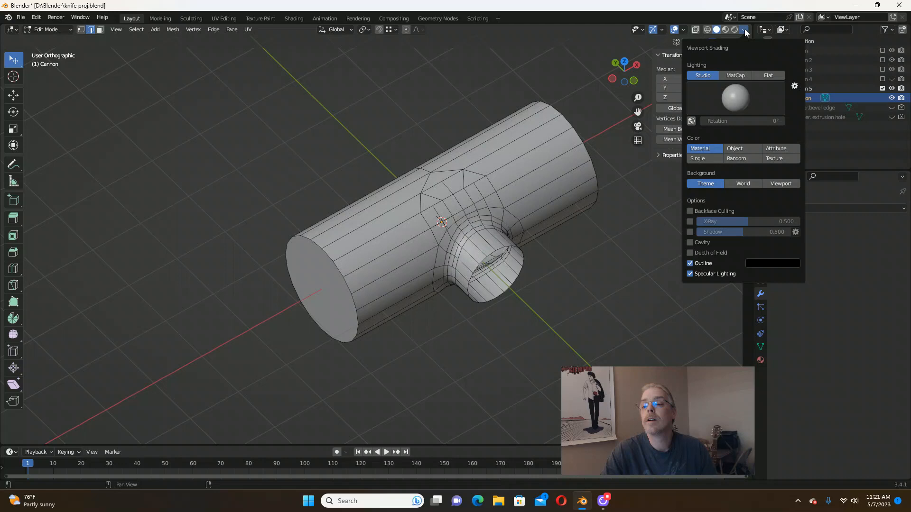
pyautogui.click(734, 71)
pyautogui.moveTo(441, 185)
pyautogui.mouseDown(button='middle')
pyautogui.moveTo(444, 199)
pyautogui.moveTo(449, 174)
pyautogui.mouseUp(button='middle')
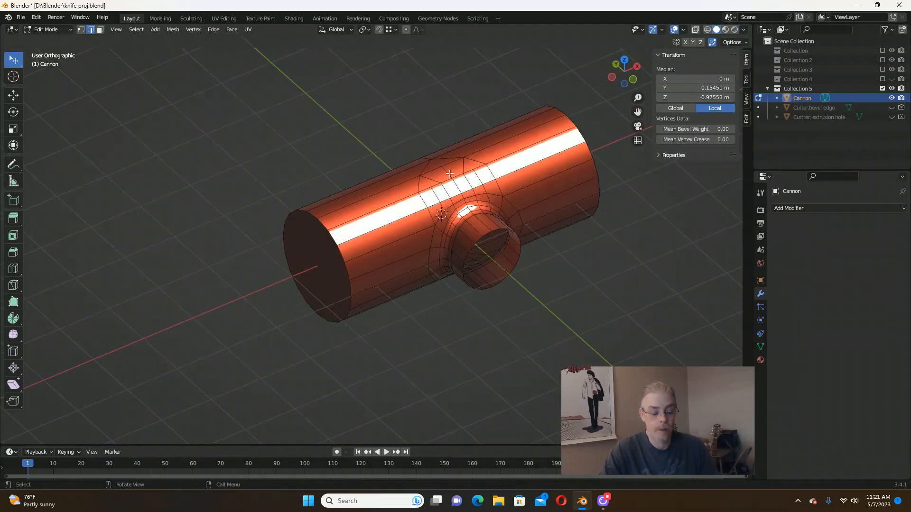
# Examine the reflections around the side tube and its bevel from several angles in both Edit Mode and Object Mode.
pyautogui.moveTo(500, 214); pyautogui.dragTo(419, 137, button='middle')
pyautogui.scroll(3, 448, 172)
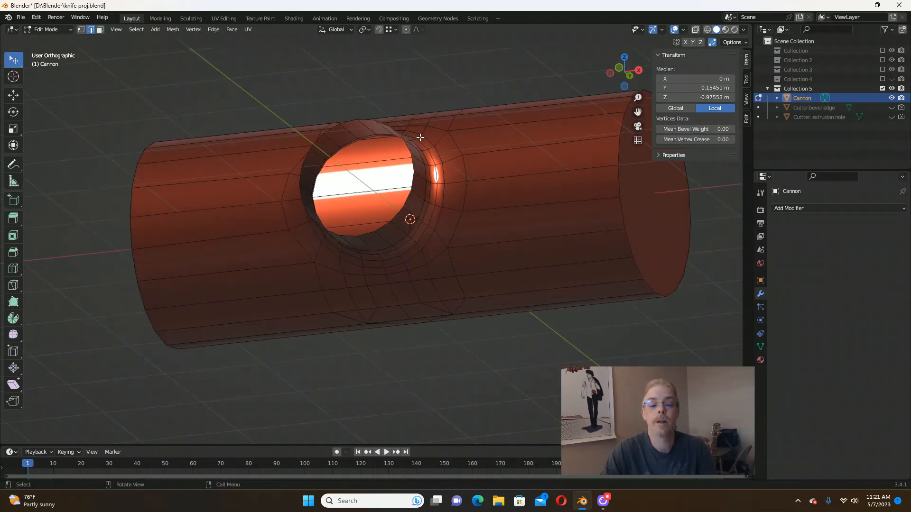
pyautogui.moveTo(458, 235); pyautogui.dragTo(580, 251, button='middle')
pyautogui.scroll(-3, 500, 240)
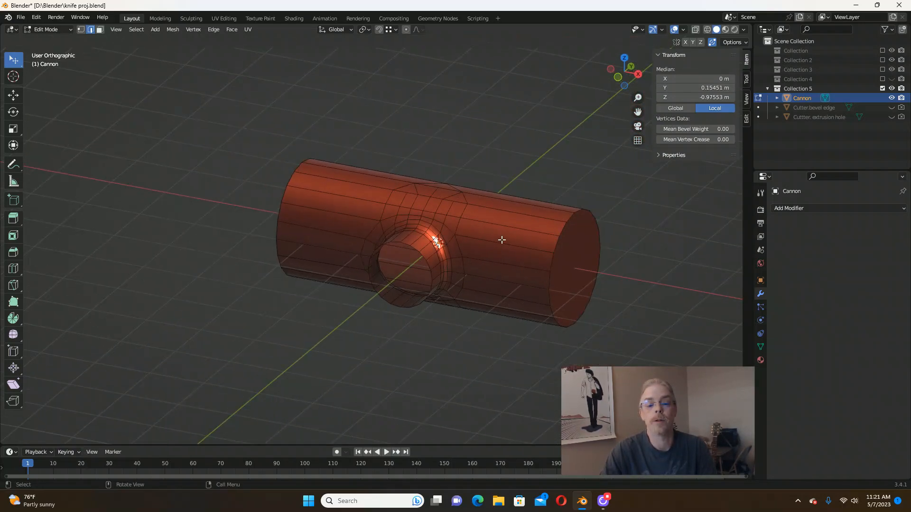
pyautogui.scroll(3, 502, 240)
pyautogui.press('Tab')
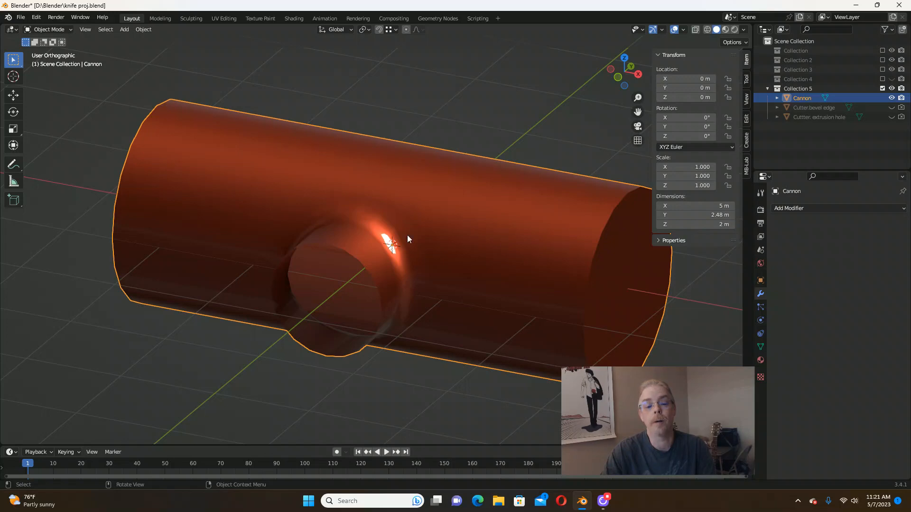
pyautogui.press('Tab')
pyautogui.moveTo(407, 236); pyautogui.dragTo(400, 231, button='middle')
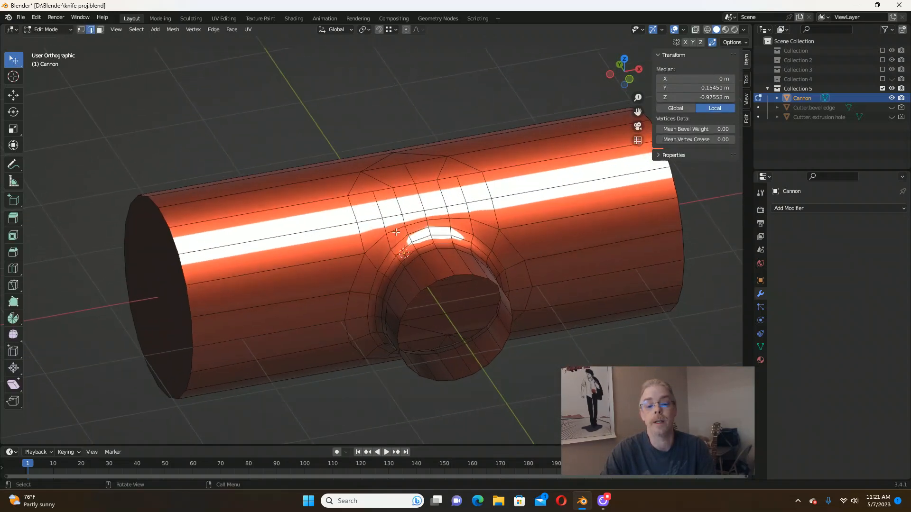
pyautogui.keyDown('shift'); pyautogui.moveTo(469, 222); pyautogui.dragTo(448, 221, button='middle'); pyautogui.keyUp('shift')
pyautogui.press('Tab')
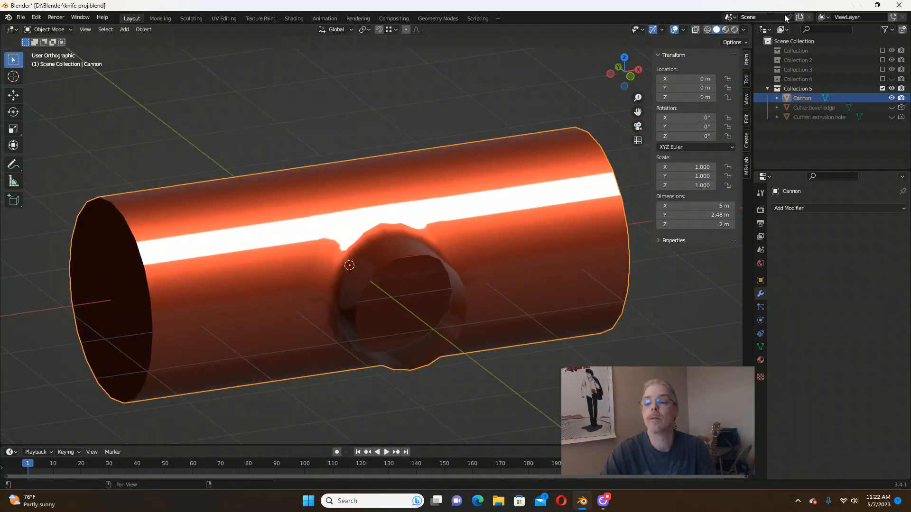
# Preview the cannon in Rendered shading and restore Solid shading with Studio lighting.
pyautogui.click(734, 29)
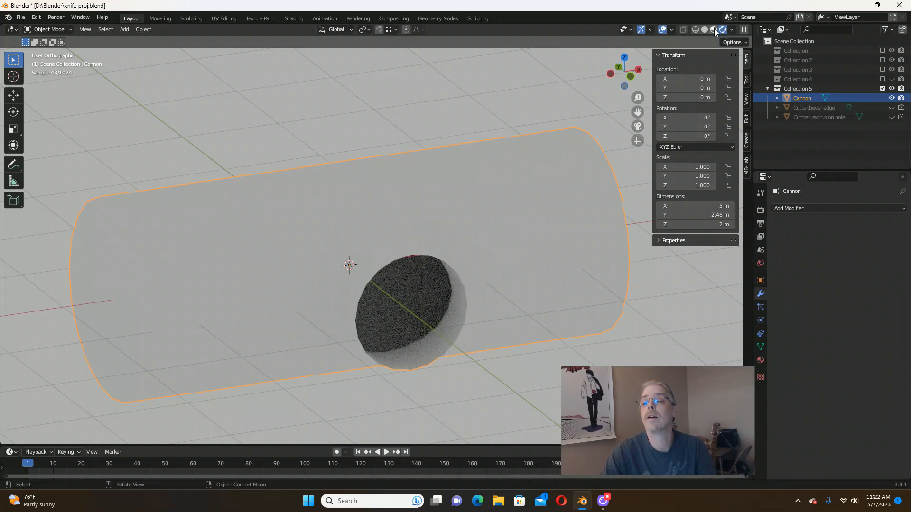
pyautogui.click(714, 28)
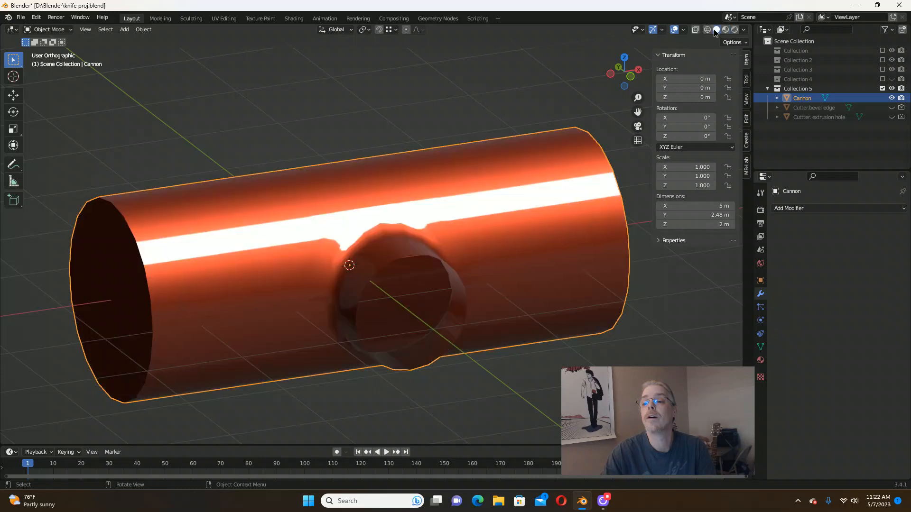
pyautogui.click(743, 29)
pyautogui.click(707, 73)
# Compare the cannon's smooth shading with its reduced edge layout in Object Mode and Edit Mode.
pyautogui.scroll(-3, 405, 183)
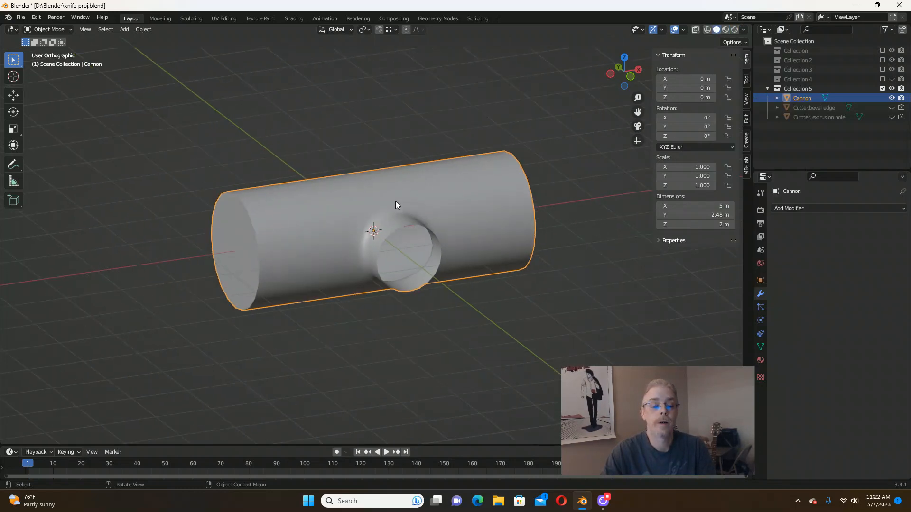
pyautogui.scroll(3, 395, 204)
pyautogui.press('Tab')
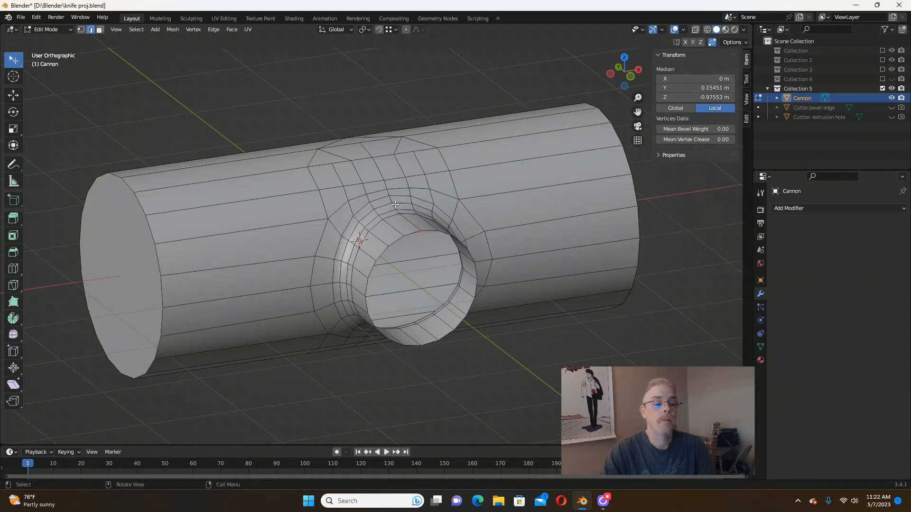
pyautogui.scroll(-3, 394, 204)
pyautogui.press('Tab')
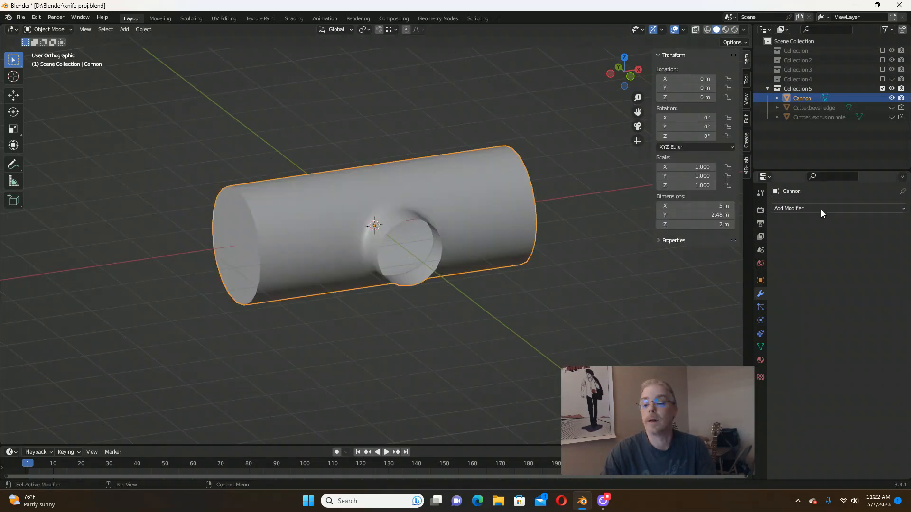
pyautogui.scroll(3, 446, 205)
pyautogui.press('Tab')
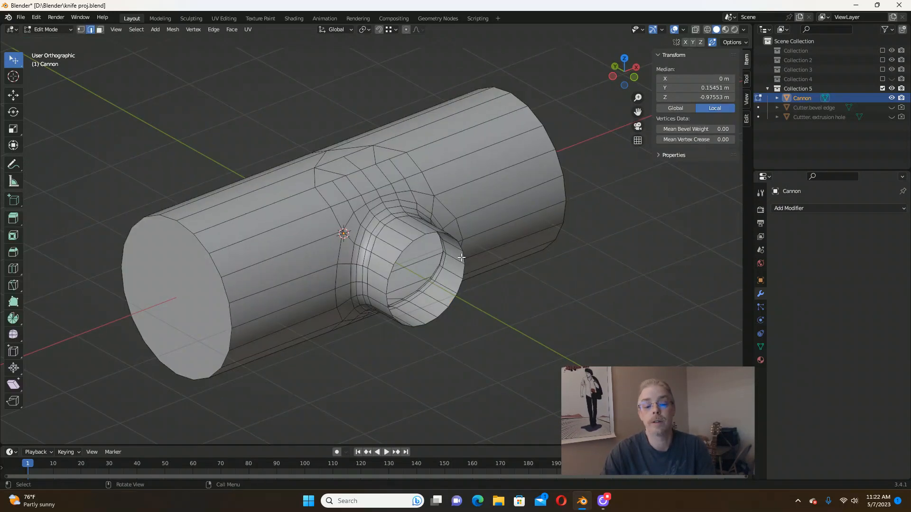
# Fill the open end of the side tube with a face and return to Object Mode.
pyautogui.scroll(2, 462, 258)
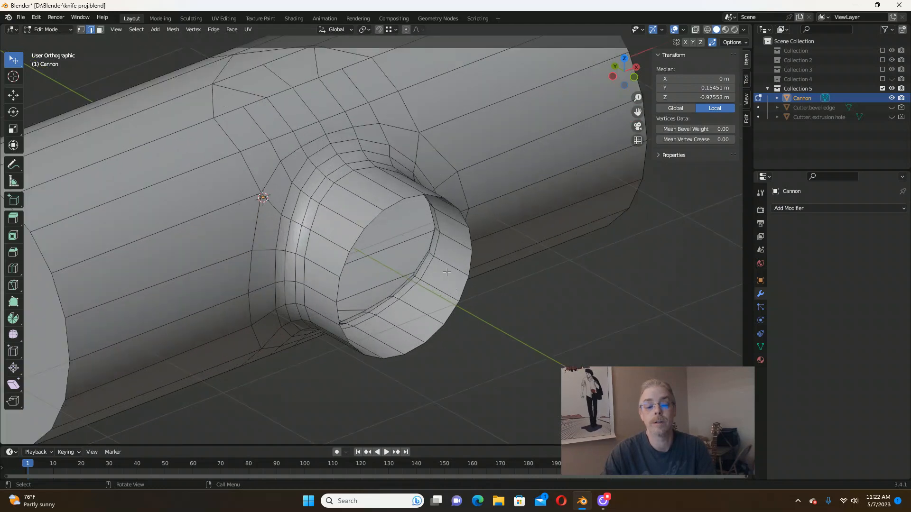
pyautogui.keyDown('alt'); pyautogui.click(386, 208); pyautogui.keyUp('alt')
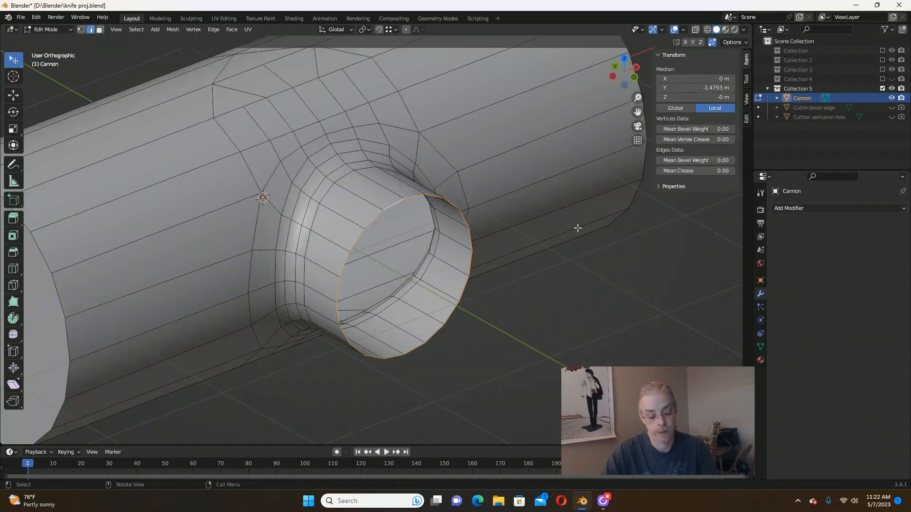
pyautogui.press('f')
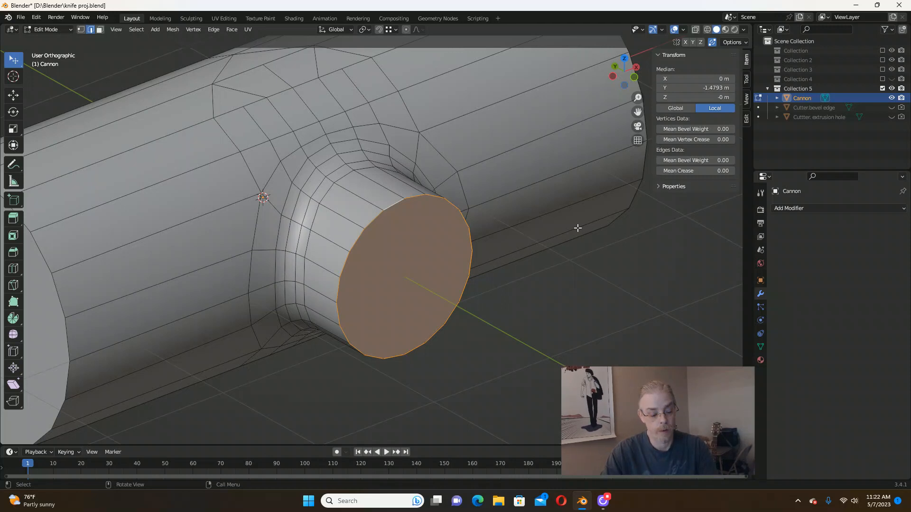
pyautogui.moveTo(565, 240); pyautogui.dragTo(582, 255, button='middle')
pyautogui.press('Tab')
pyautogui.scroll(-3, 577, 233)
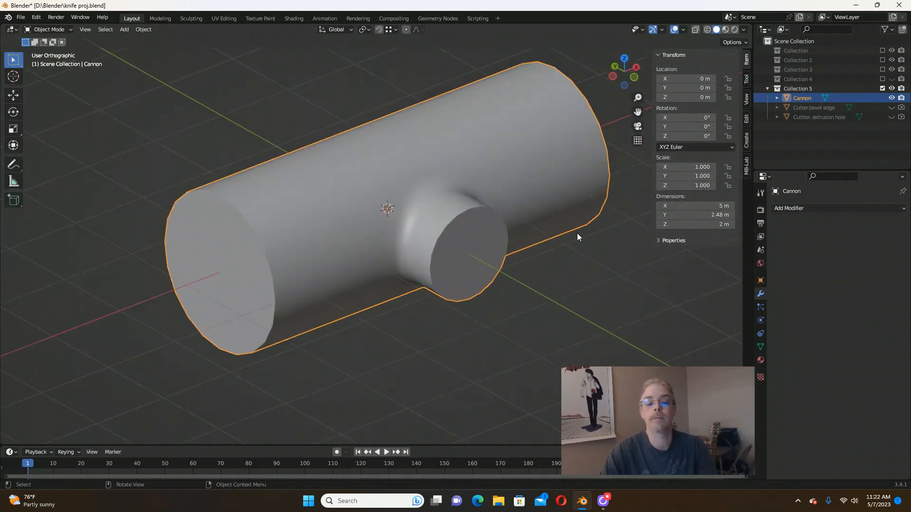
# Add a Bevel modifier to the cannon and set its segments to 3.
pyautogui.click(799, 210)
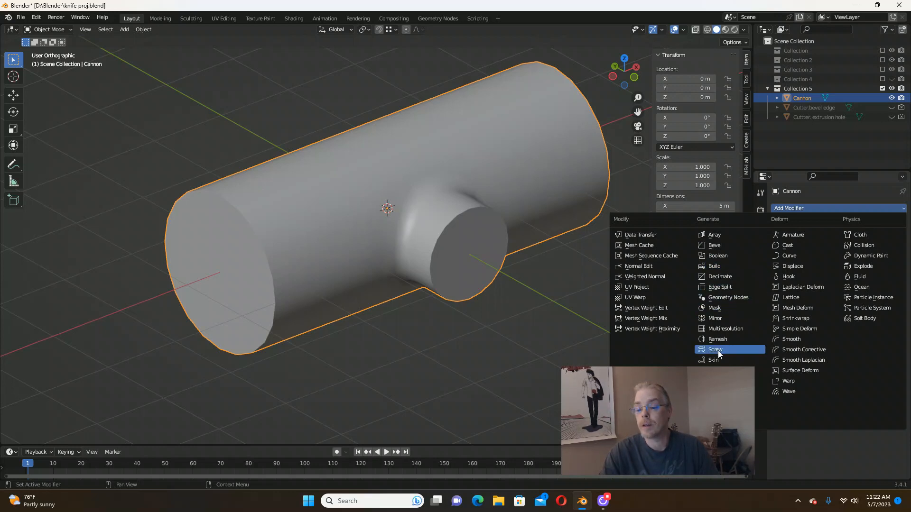
pyautogui.click(716, 246)
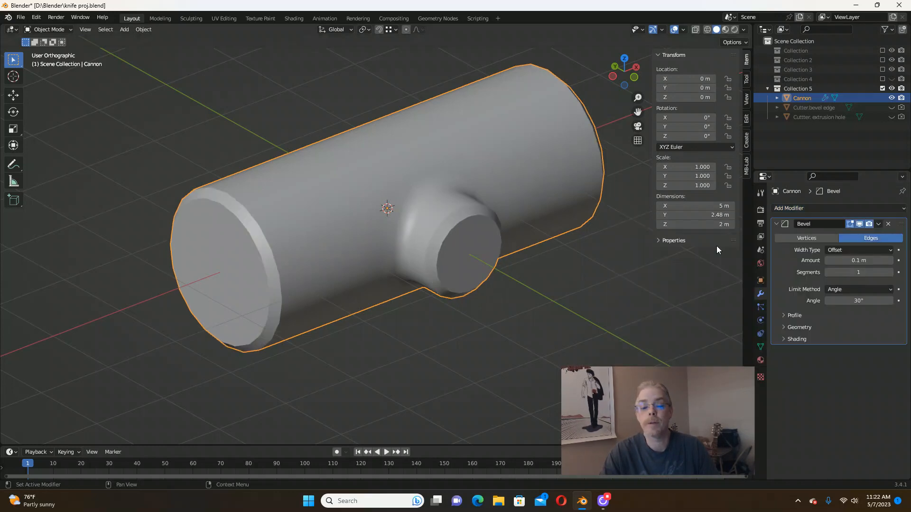
pyautogui.click(889, 273)
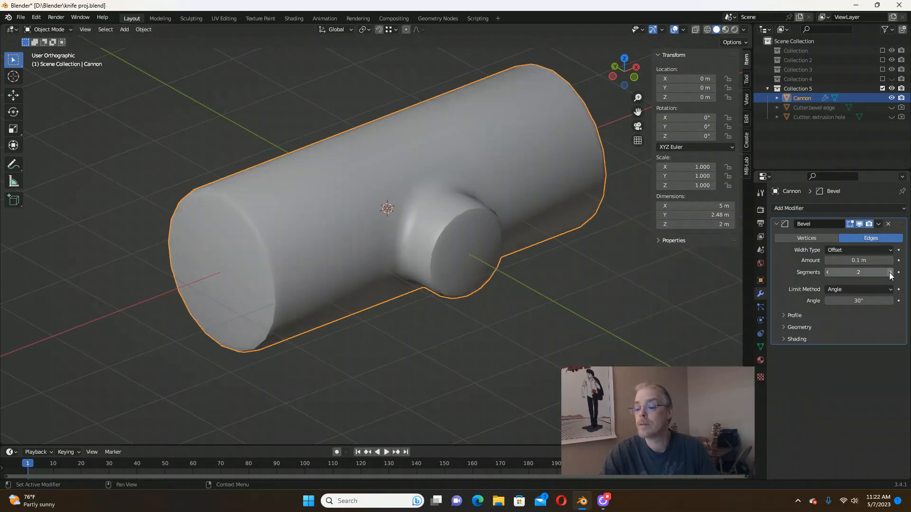
pyautogui.click(890, 273)
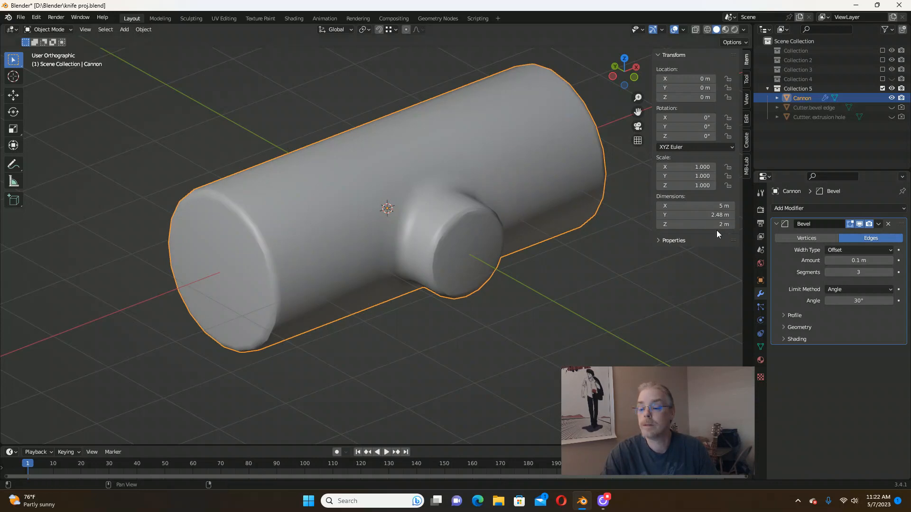
# Apply Shade Smooth to the cannon, trying Auto Smooth on and leaving it off.
pyautogui.rightClick(398, 180)
pyautogui.click(394, 171)
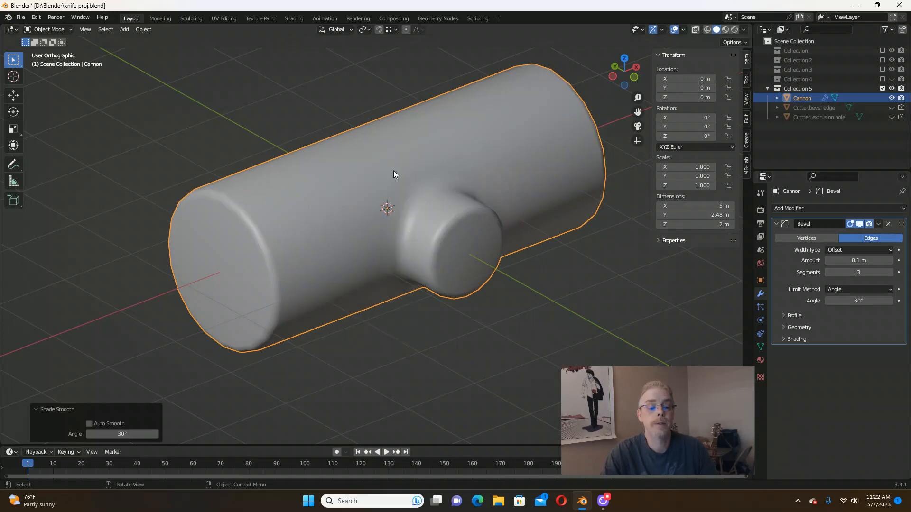
pyautogui.click(89, 424)
pyautogui.click(89, 424)
pyautogui.moveTo(434, 334); pyautogui.dragTo(481, 247, button='middle')
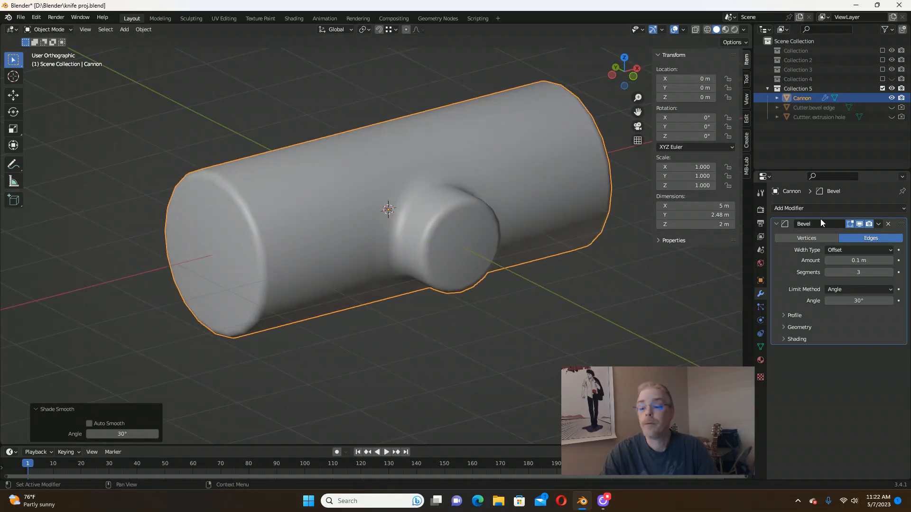
# Set the bevel amount to 0.02 m and add a Subdivision Surface modifier with 2 viewport levels.
pyautogui.moveTo(878, 261); pyautogui.dragTo(845, 260)
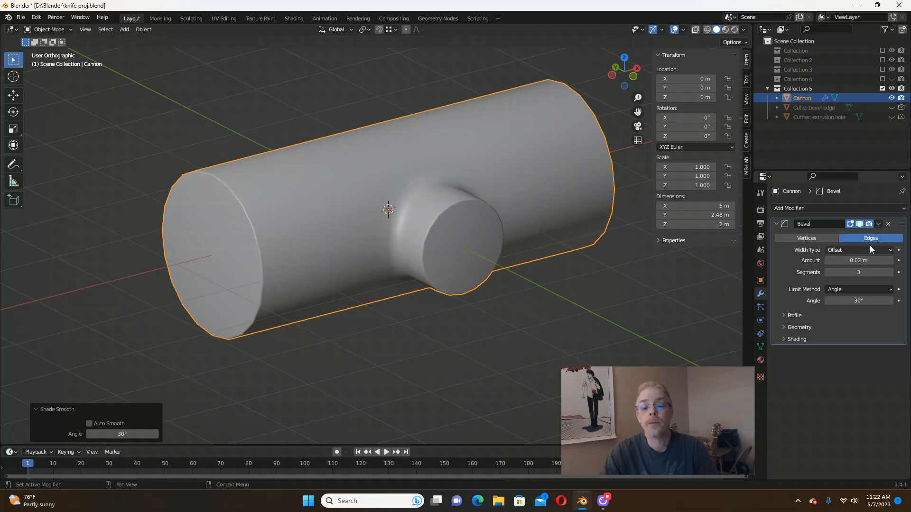
pyautogui.click(804, 209)
pyautogui.click(726, 381)
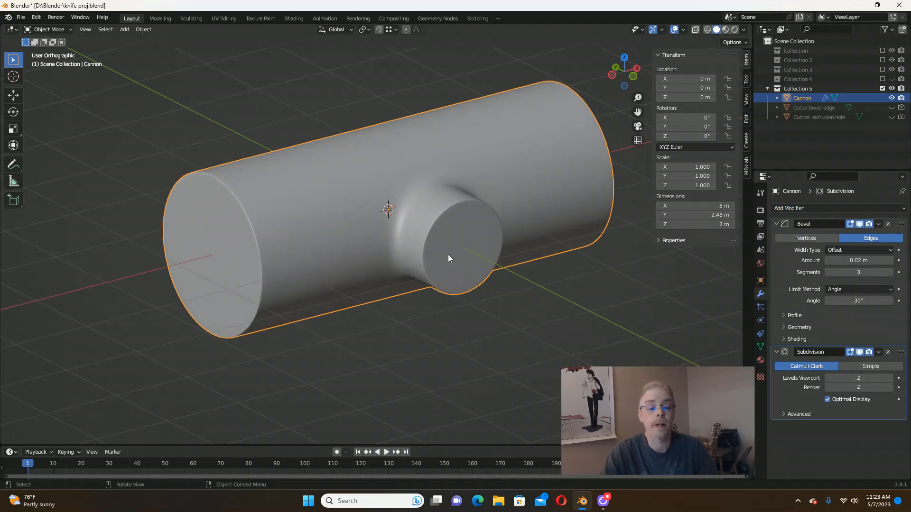
pyautogui.moveTo(496, 277); pyautogui.dragTo(456, 262, button='middle')
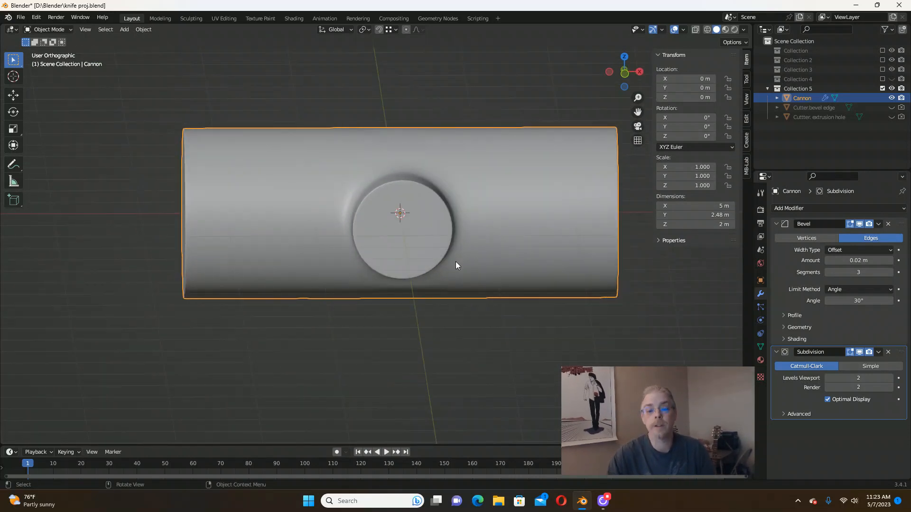
# Examine the rounded corner at the cylinder's end in the front view in Edit Mode, comparing it with the original edge outline.
pyautogui.press('KP_3')
pyautogui.press('KP_1')
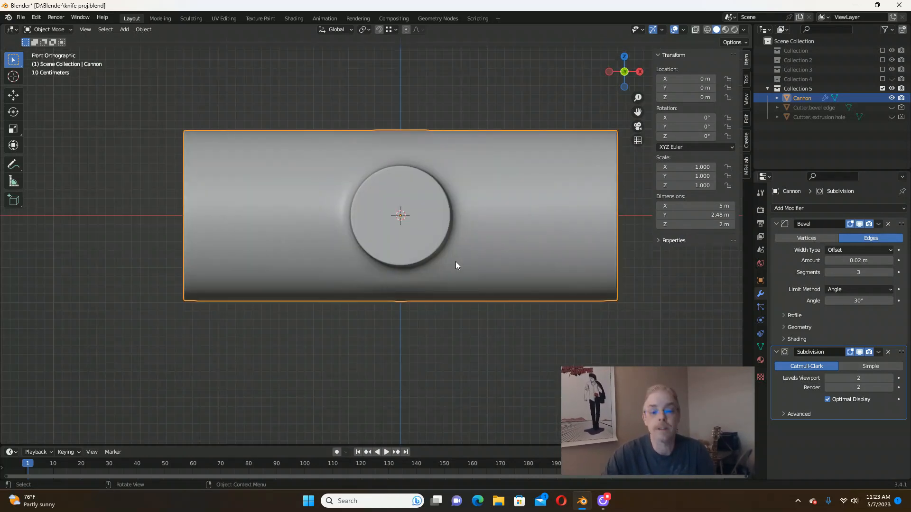
pyautogui.keyDown('shift'); pyautogui.moveTo(549, 144); pyautogui.dragTo(475, 162, button='middle'); pyautogui.keyUp('shift')
pyautogui.press('Tab')
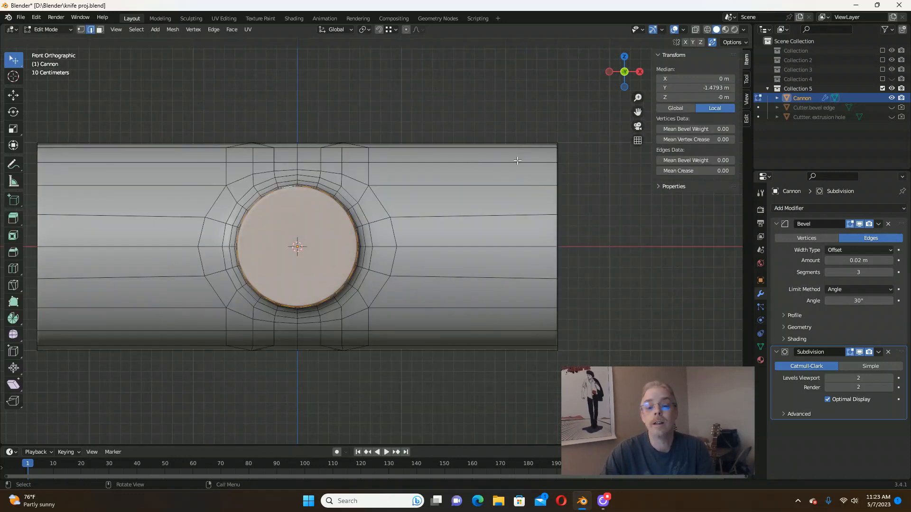
pyautogui.scroll(5, 556, 147)
pyautogui.scroll(4, 556, 147)
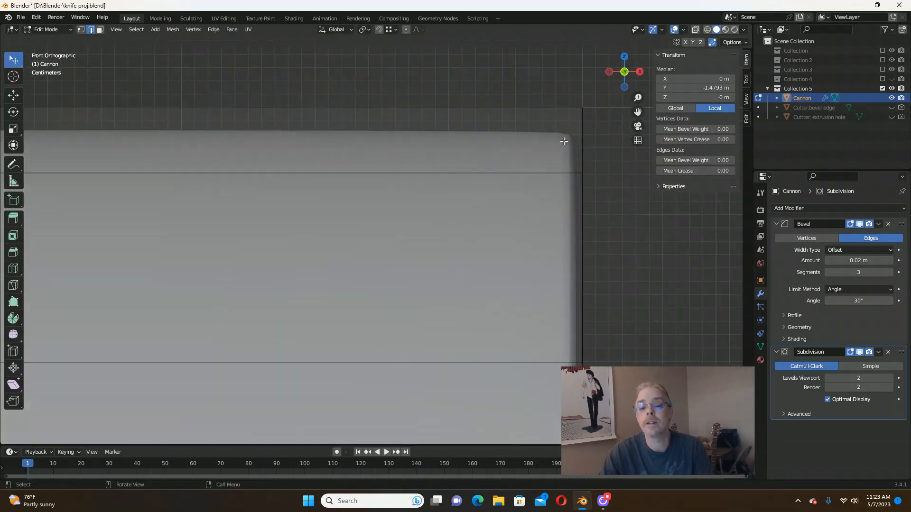
pyautogui.scroll(-3, 567, 121)
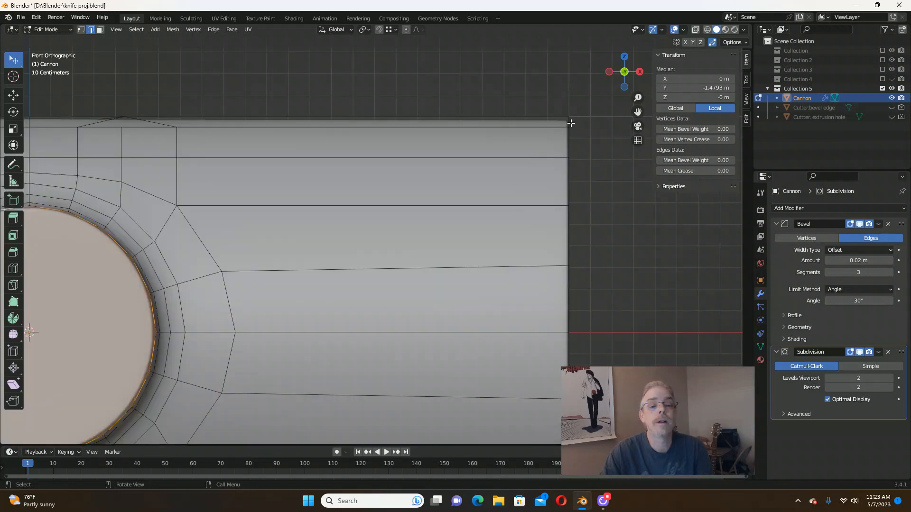
pyautogui.scroll(3, 570, 122)
pyautogui.scroll(5, 571, 122)
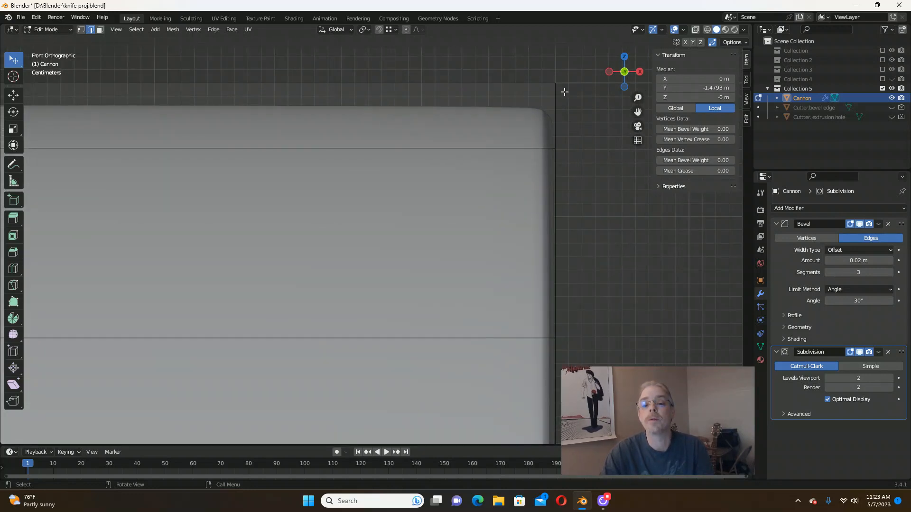
pyautogui.scroll(4, 567, 87)
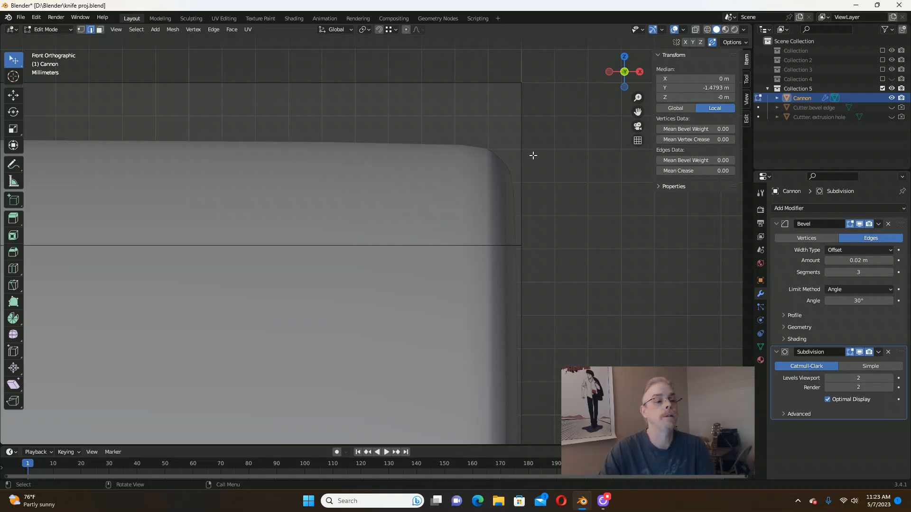
pyautogui.scroll(-3, 534, 155)
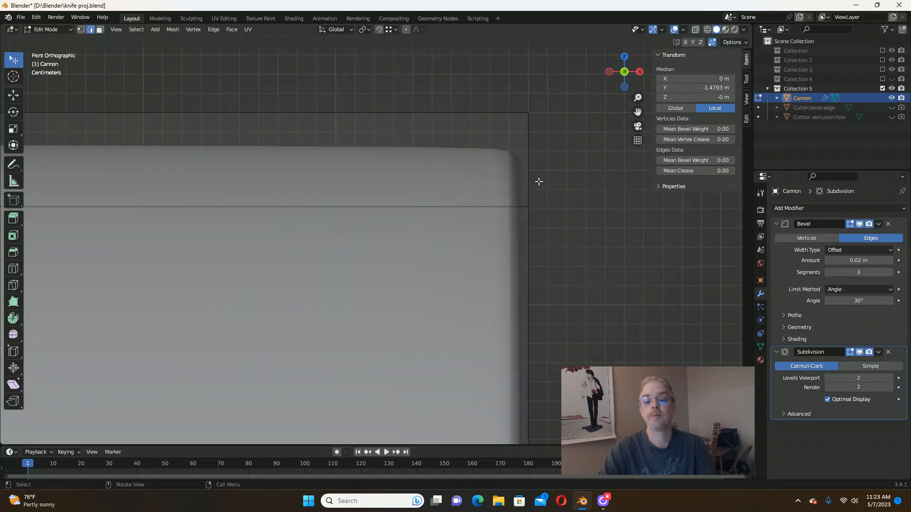
pyautogui.scroll(-19, 538, 182)
pyautogui.scroll(3, 520, 261)
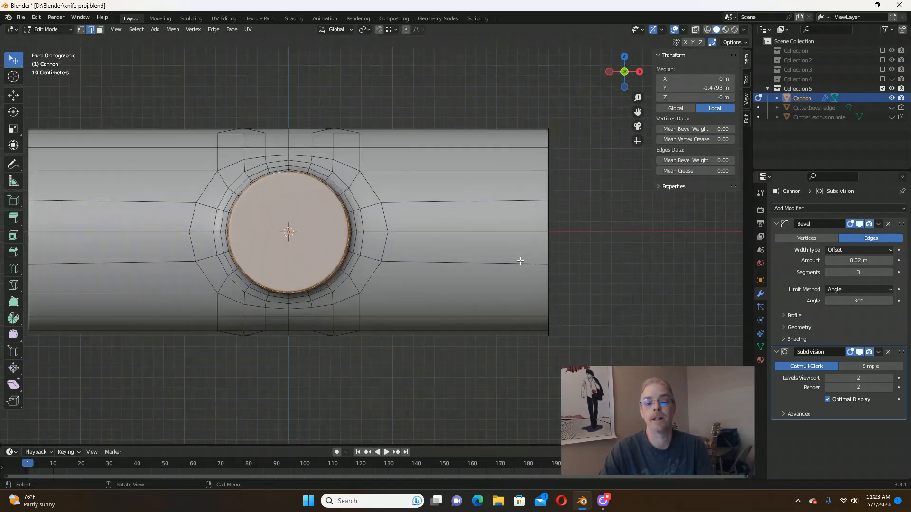
# Return to Object Mode and examine the subdivided cannon's shading from both ends and around the side tube.
pyautogui.moveTo(515, 244); pyautogui.dragTo(543, 254, button='middle')
pyautogui.scroll(1, 543, 254)
pyautogui.scroll(-6, 543, 254)
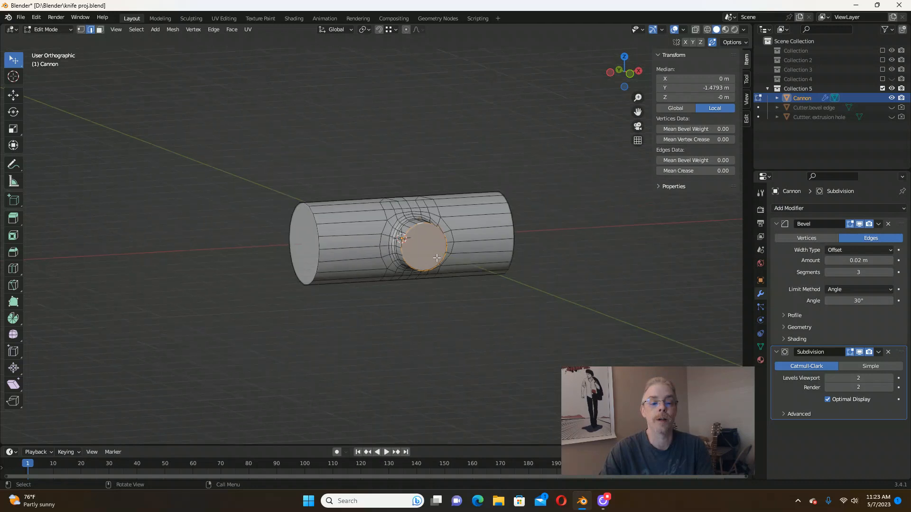
pyautogui.scroll(2, 362, 249)
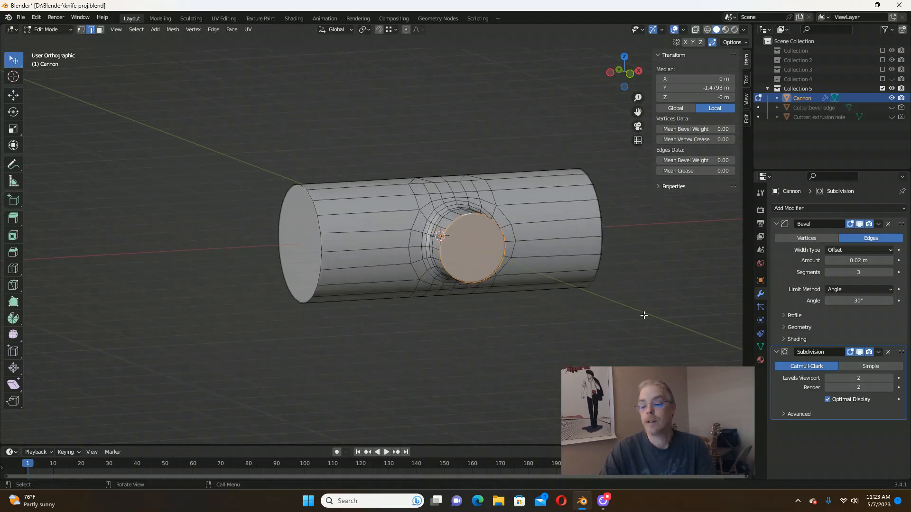
pyautogui.scroll(1, 324, 214)
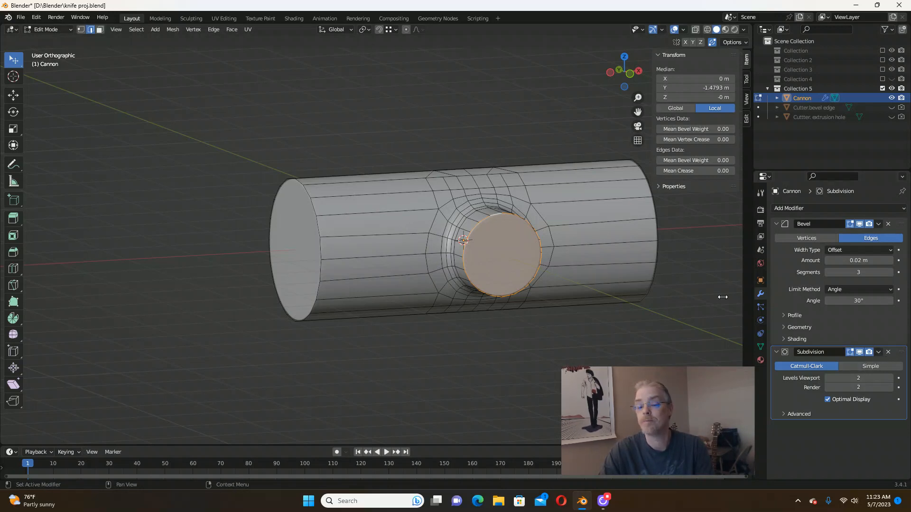
pyautogui.press('Tab')
pyautogui.moveTo(523, 235); pyautogui.dragTo(548, 244, button='middle')
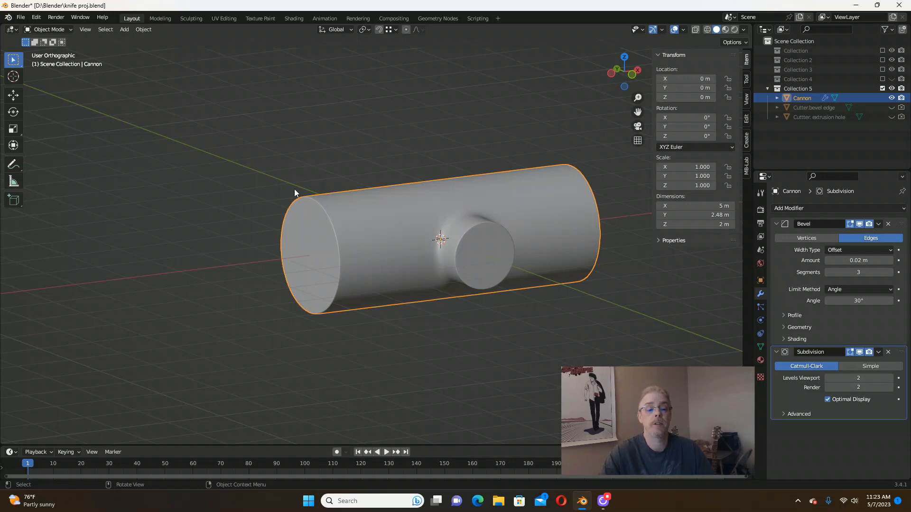
pyautogui.moveTo(318, 204); pyautogui.dragTo(363, 211, button='middle')
pyautogui.scroll(2, 539, 249)
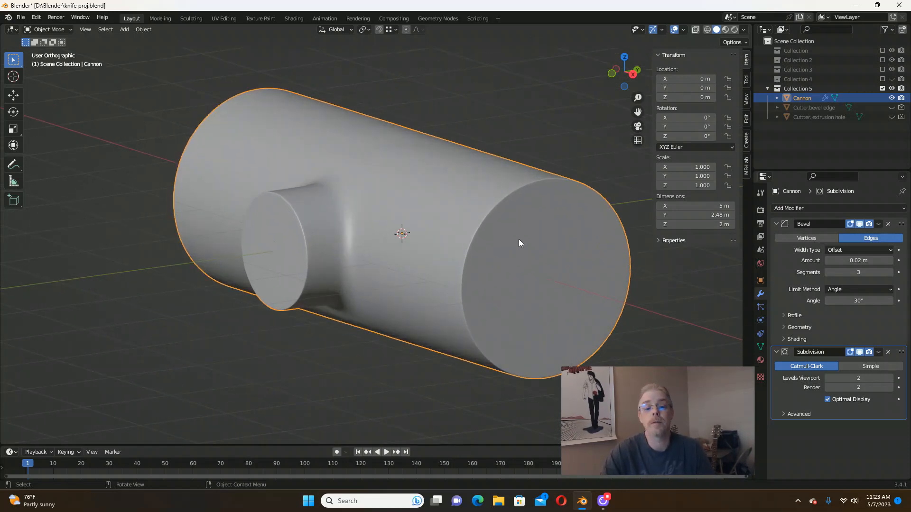
pyautogui.moveTo(519, 239); pyautogui.dragTo(529, 226, button='middle')
pyautogui.scroll(-2, 528, 231)
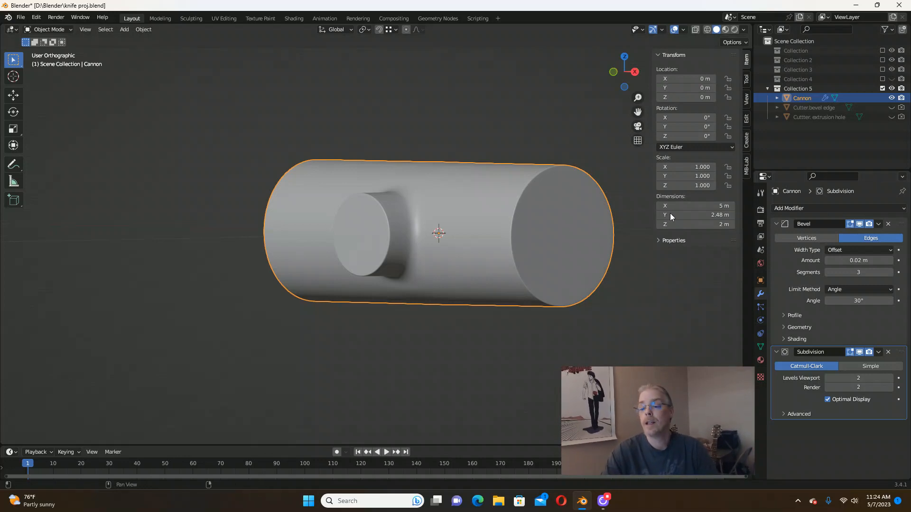
# Show the wireframe over the cannon and turn off Optimal Display in the Subdivision modifier to reveal all subdivided edges.
pyautogui.press('q')
pyautogui.click(446, 174)
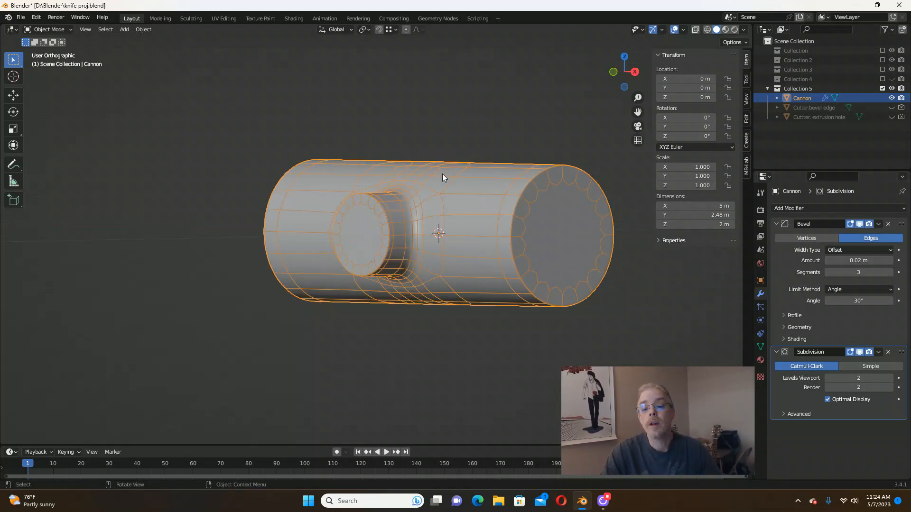
pyautogui.scroll(10, 535, 188)
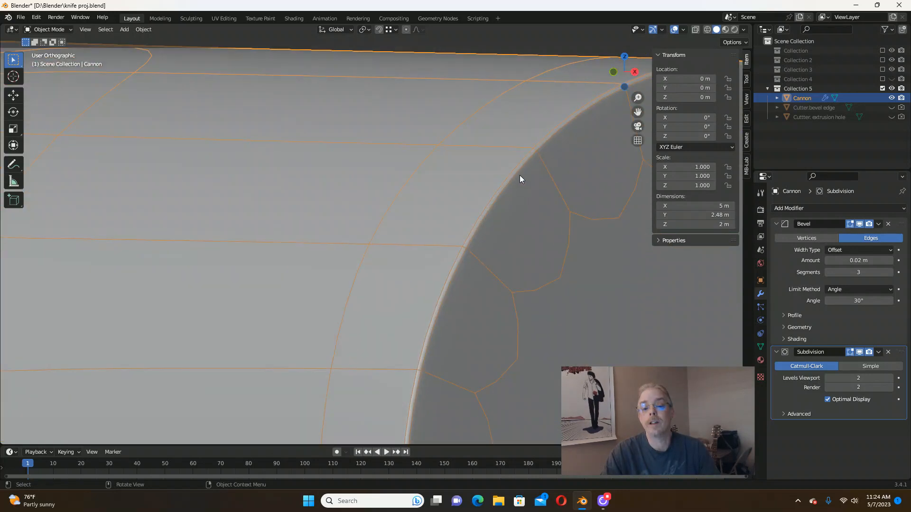
pyautogui.scroll(-10, 534, 139)
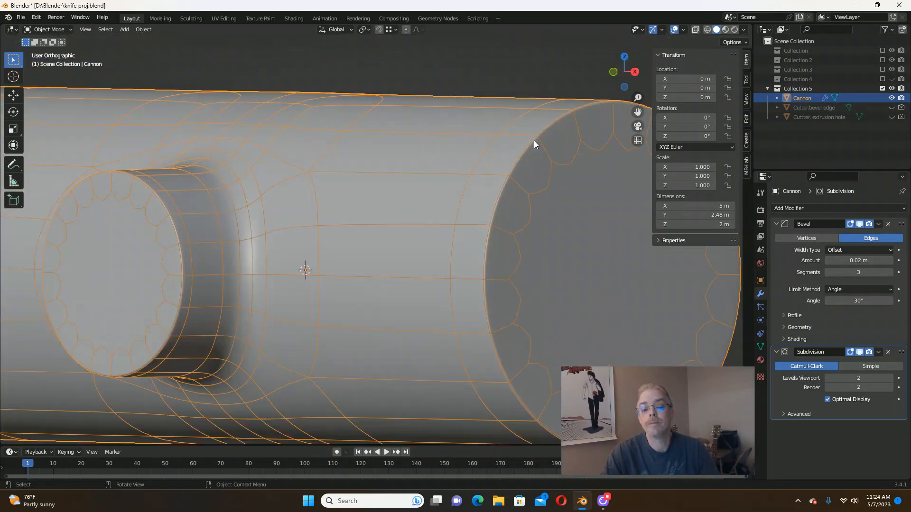
pyautogui.click(827, 400)
pyautogui.scroll(-8, 425, 241)
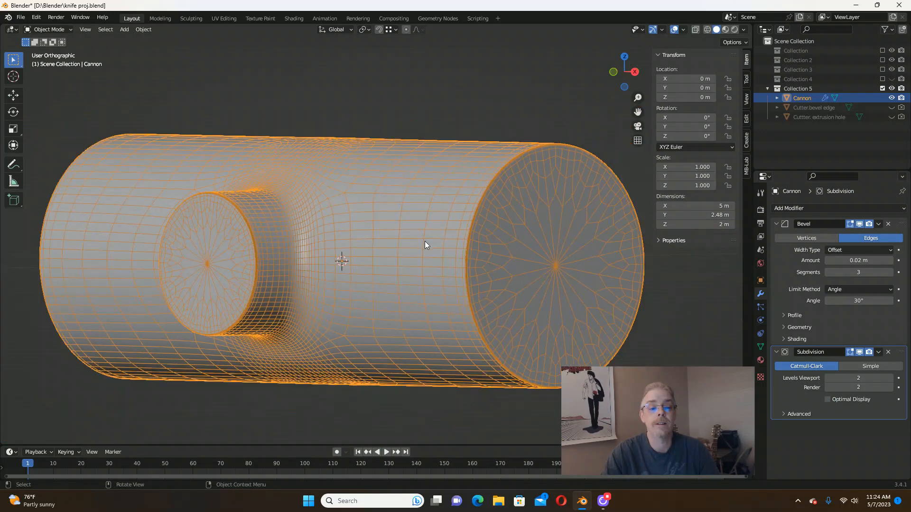
pyautogui.moveTo(425, 241); pyautogui.dragTo(455, 247, button='middle')
pyautogui.scroll(2, 519, 259)
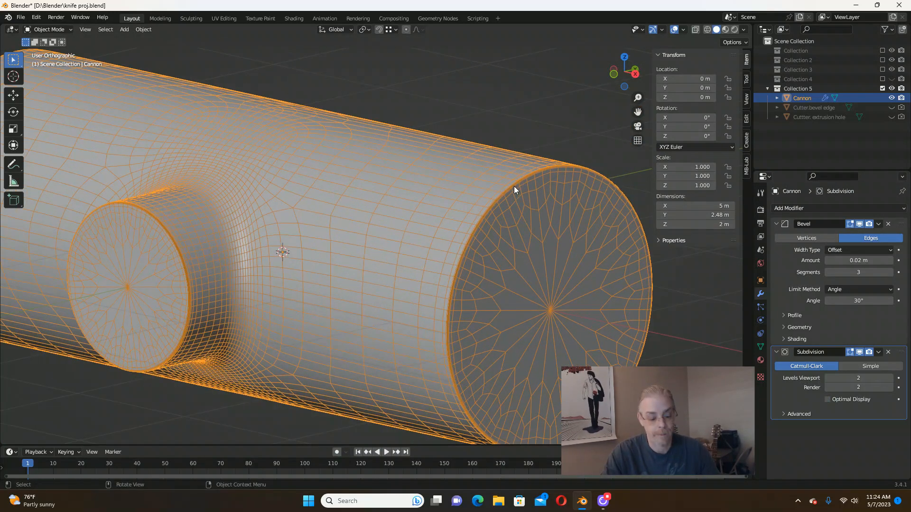
# Examine the bevel loops at the cylinder's end in Edit Mode, toggling the Bevel modifier's Edit Mode display off and on.
pyautogui.press('Tab')
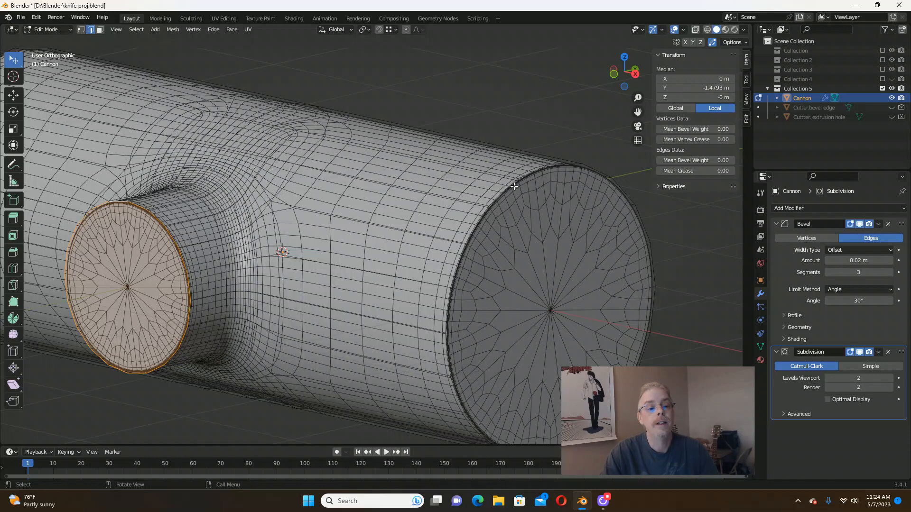
pyautogui.scroll(6, 491, 206)
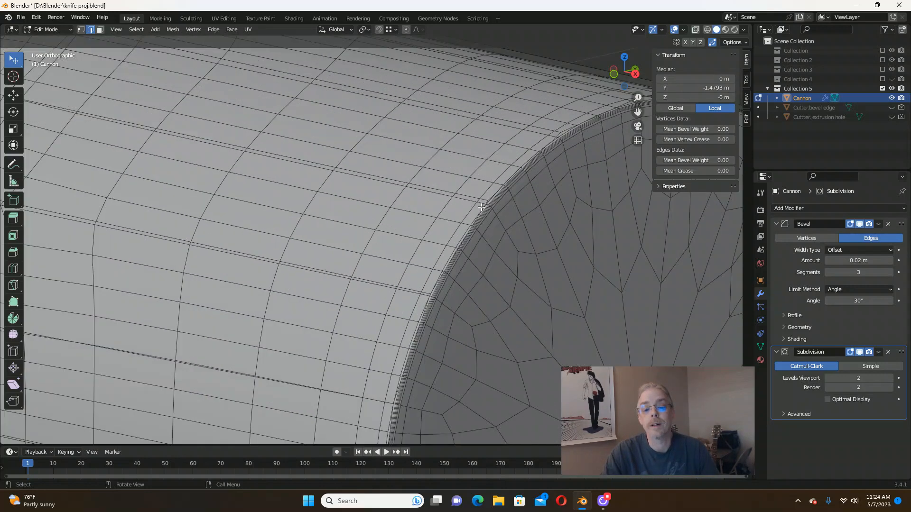
pyautogui.scroll(1, 491, 206)
pyautogui.scroll(-3, 491, 206)
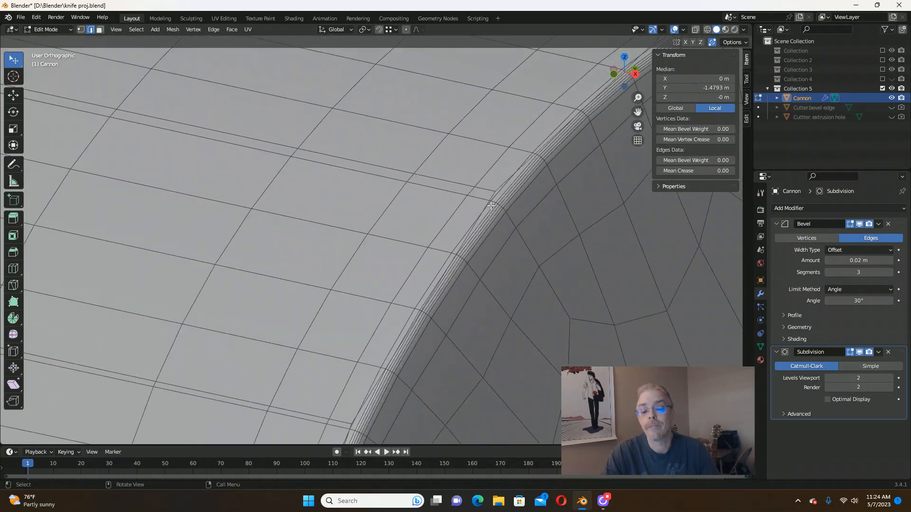
pyautogui.click(849, 224)
pyautogui.click(849, 223)
pyautogui.scroll(-8, 531, 216)
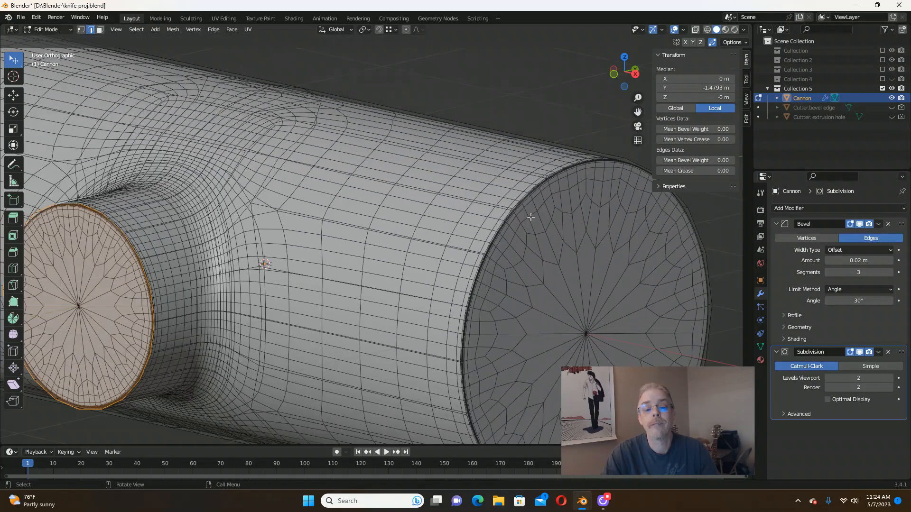
pyautogui.moveTo(431, 204); pyautogui.dragTo(398, 201, button='middle')
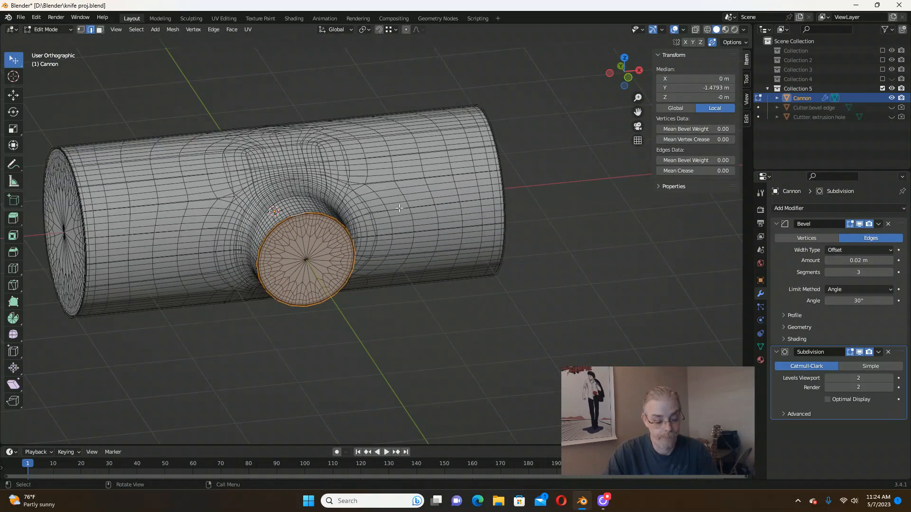
# Deselect everything and examine the subdivided mesh where the side tube joins the cylinder.
pyautogui.hotkey('alt', 'a')
pyautogui.scroll(4, 355, 213)
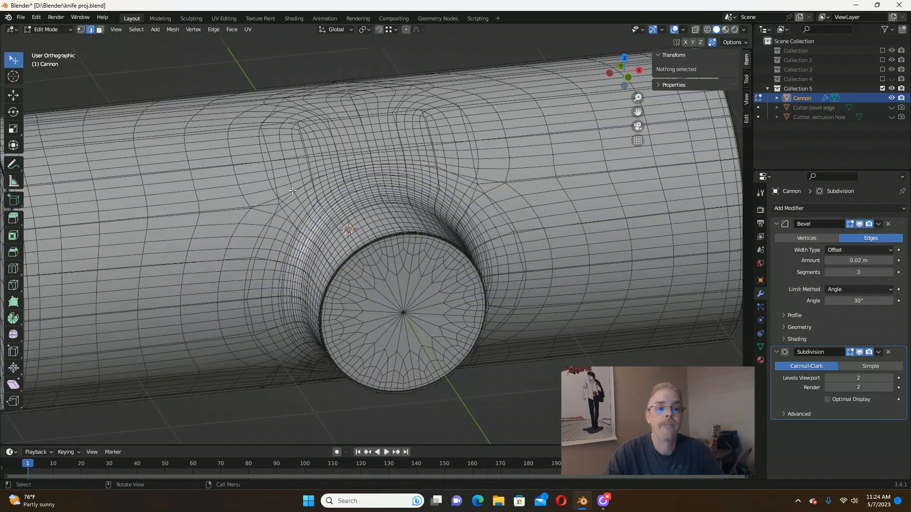
pyautogui.scroll(3, 293, 179)
pyautogui.scroll(-2, 293, 179)
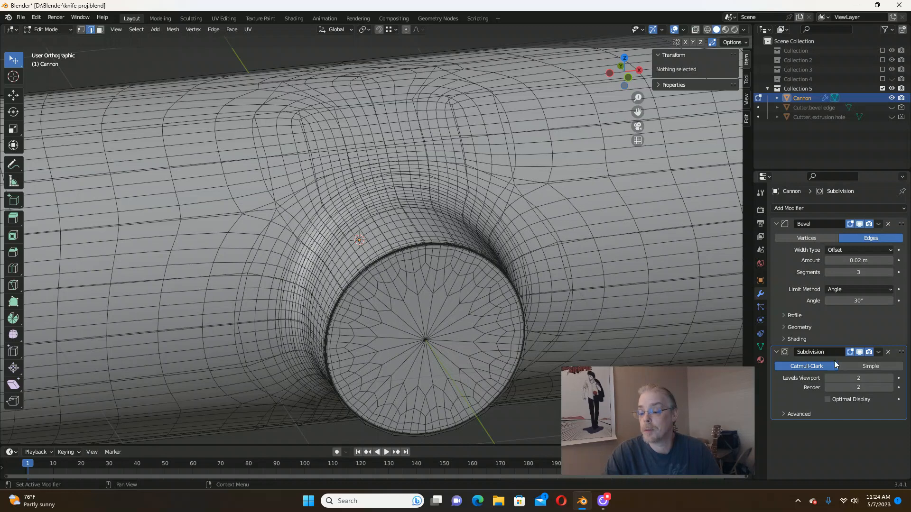
# Compare the base mesh with the subdivided mesh by toggling the Subdivision modifier's Edit Mode display off and on.
pyautogui.click(849, 352)
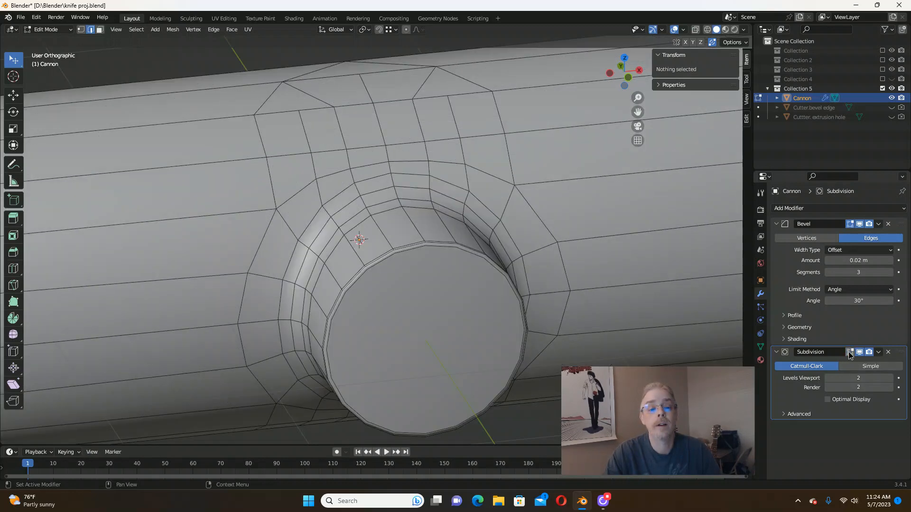
pyautogui.click(849, 353)
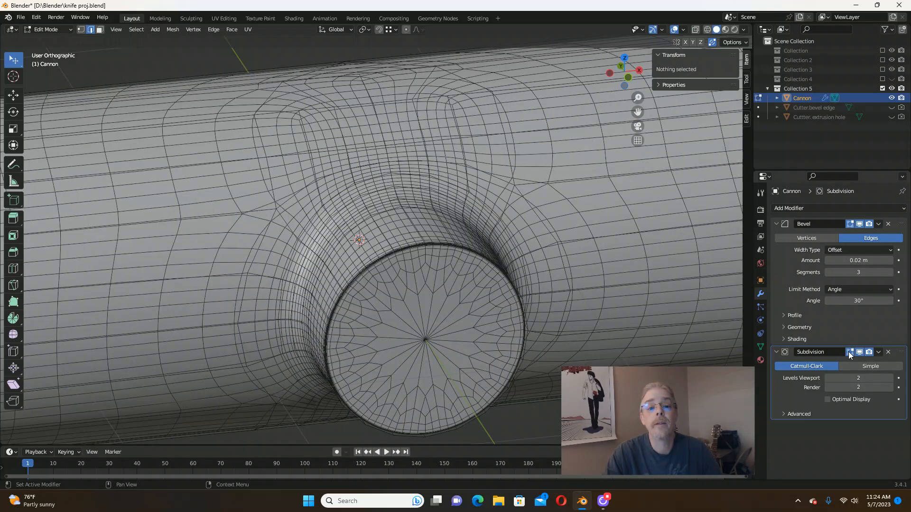
pyautogui.click(849, 352)
pyautogui.click(849, 352)
pyautogui.click(849, 352)
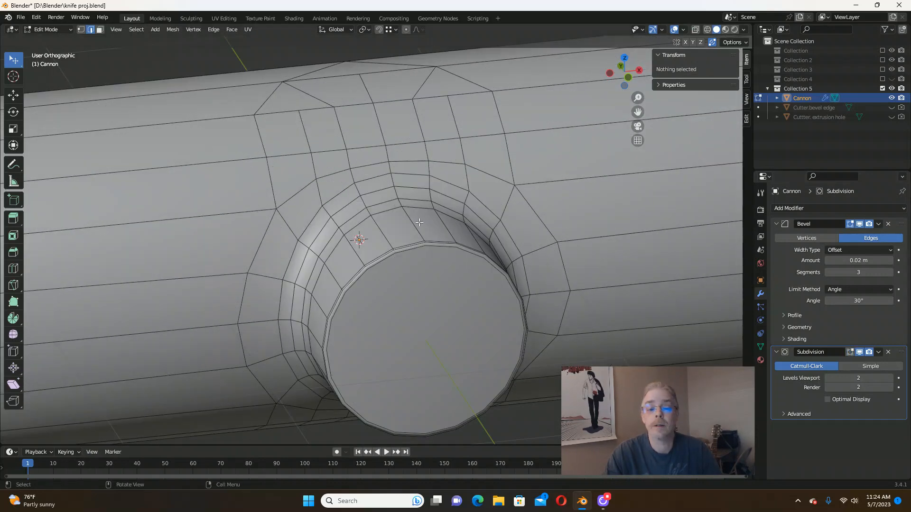
pyautogui.scroll(-5, 378, 178)
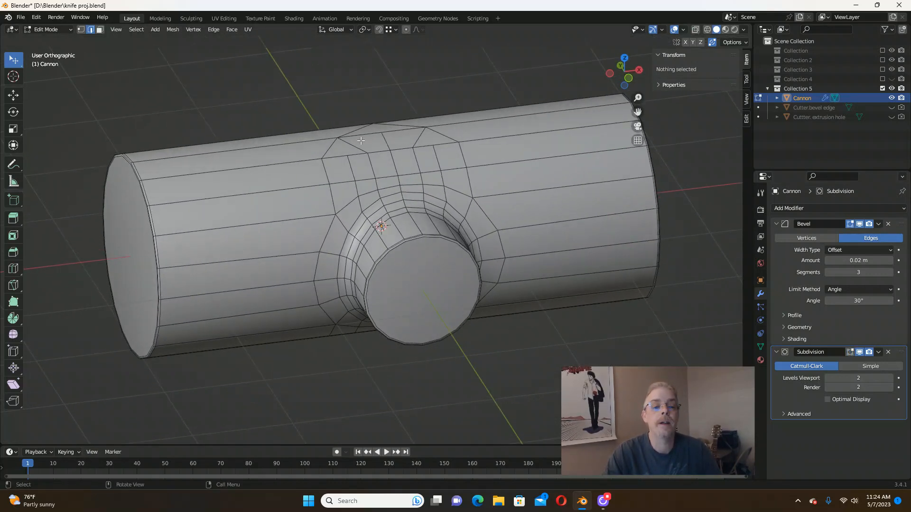
pyautogui.scroll(2, 124, 170)
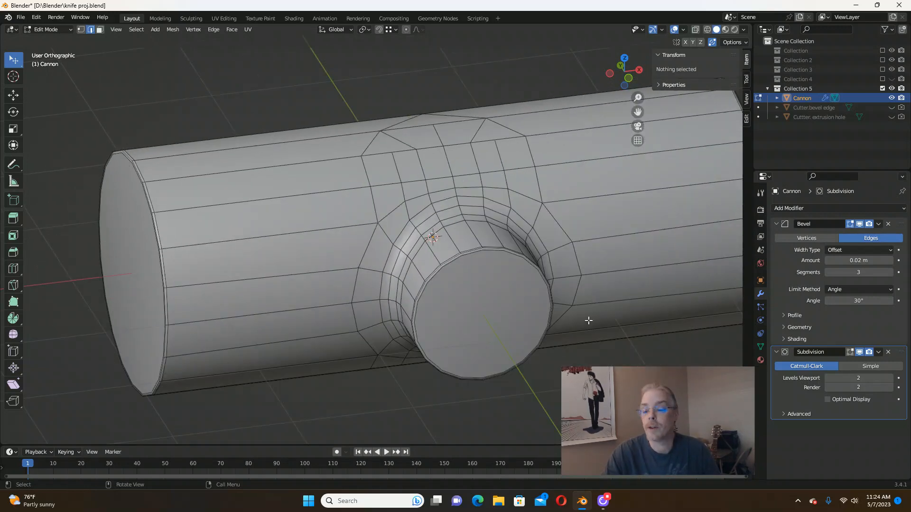
pyautogui.click(851, 352)
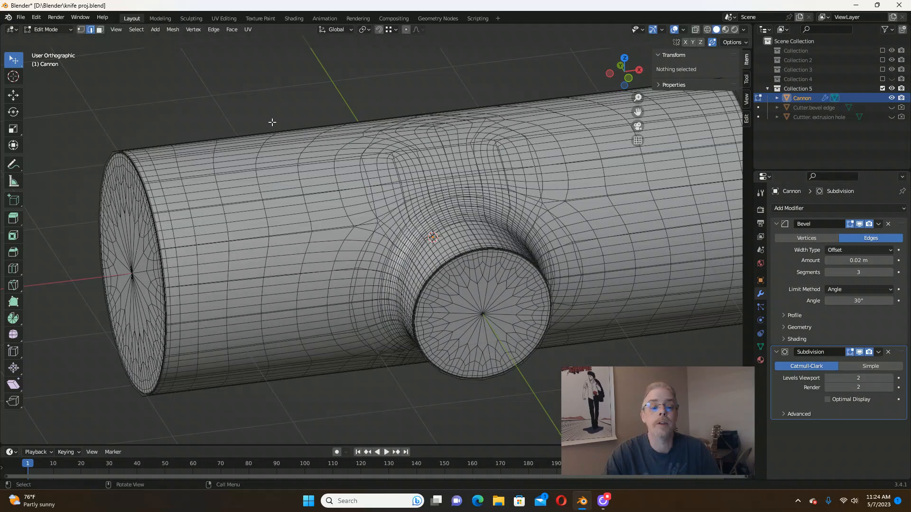
# Examine the dense topology around the side tube and turn on Optimal Display in the Subdivision modifier.
pyautogui.scroll(5, 394, 151)
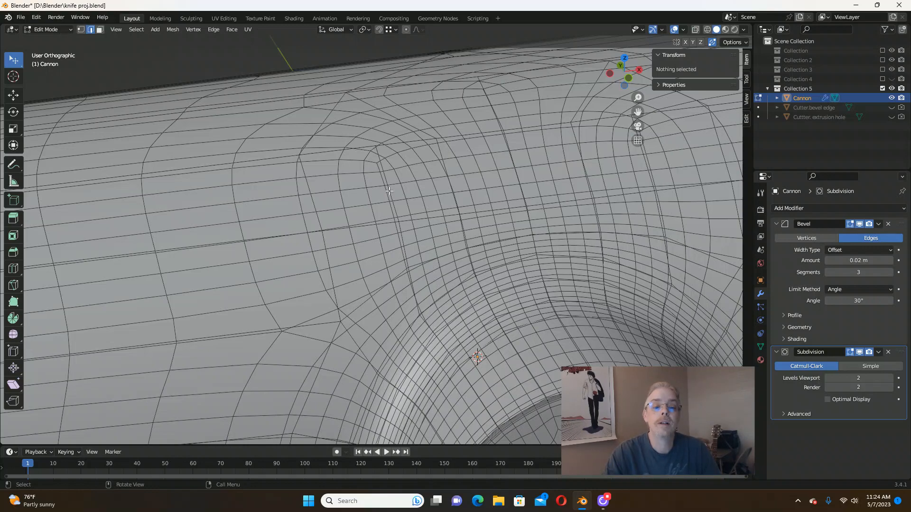
pyautogui.scroll(-1, 389, 190)
pyautogui.scroll(-5, 395, 190)
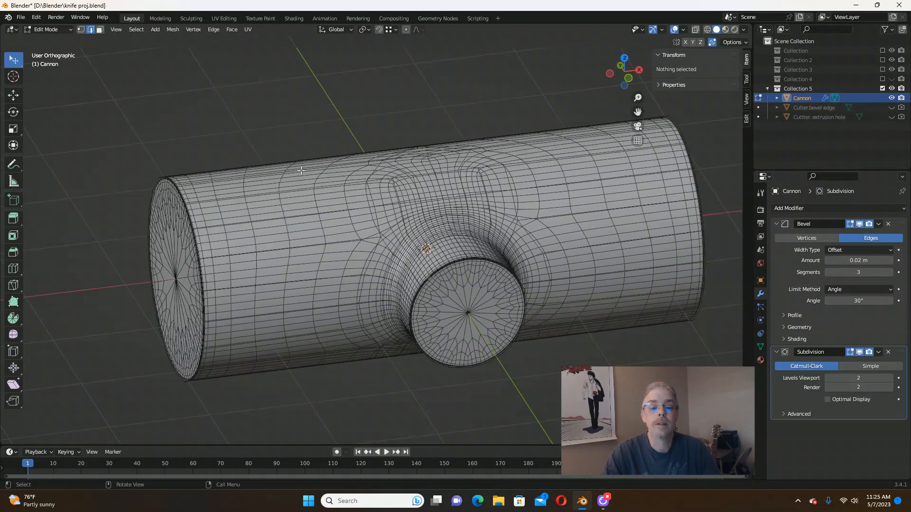
pyautogui.moveTo(495, 210); pyautogui.dragTo(419, 217, button='middle')
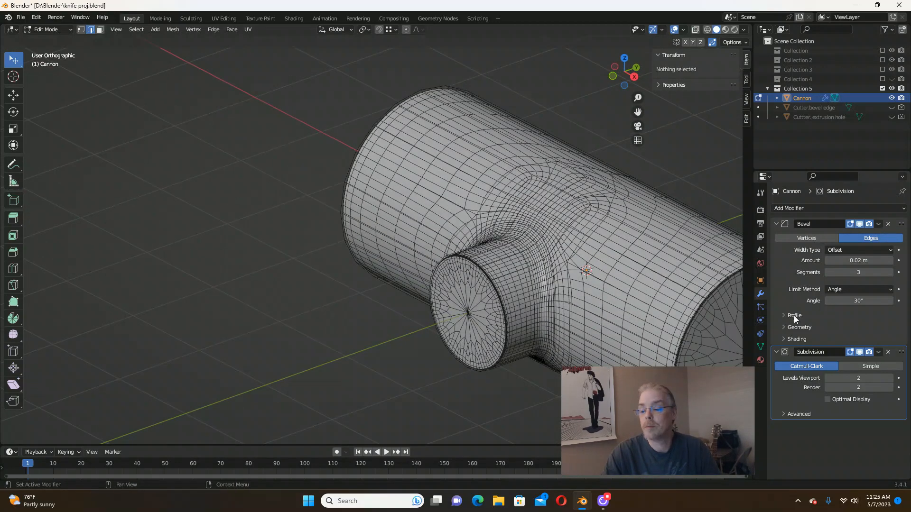
pyautogui.click(827, 400)
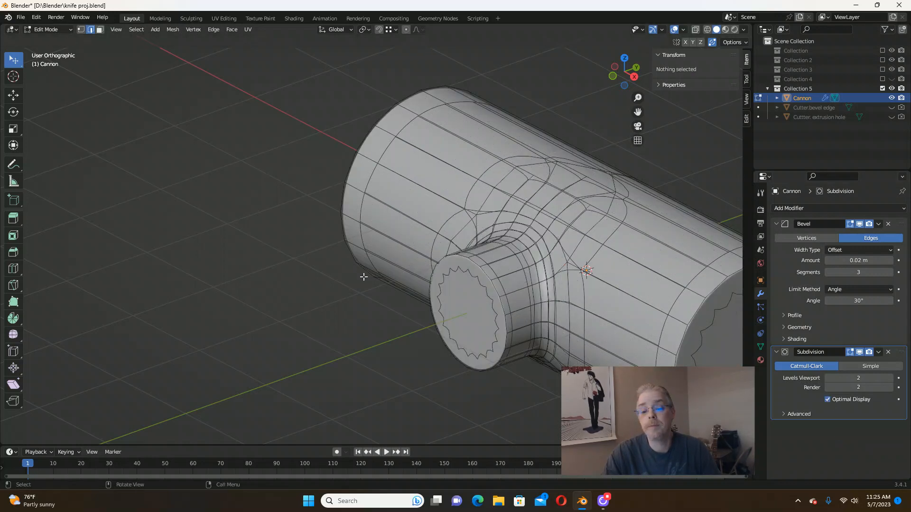
pyautogui.scroll(-4, 362, 280)
pyautogui.scroll(2, 491, 306)
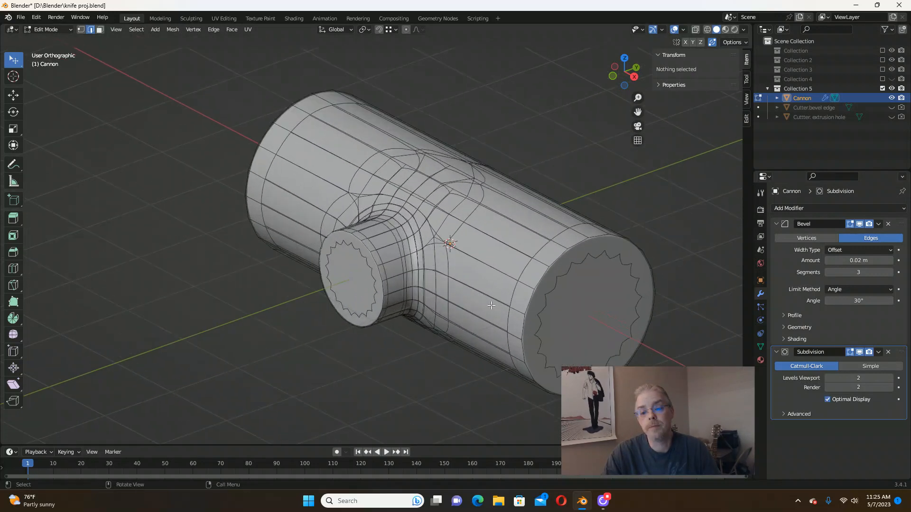
# Return to Object Mode with the wireframe shown over the cannon and deselect it.
pyautogui.press('q')
pyautogui.click(456, 183)
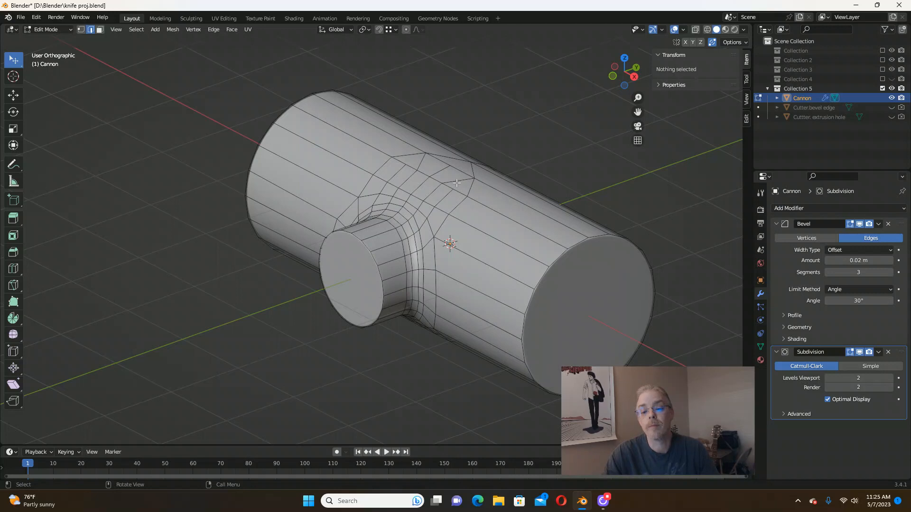
pyautogui.press('Tab')
pyautogui.press('q')
pyautogui.click(401, 126)
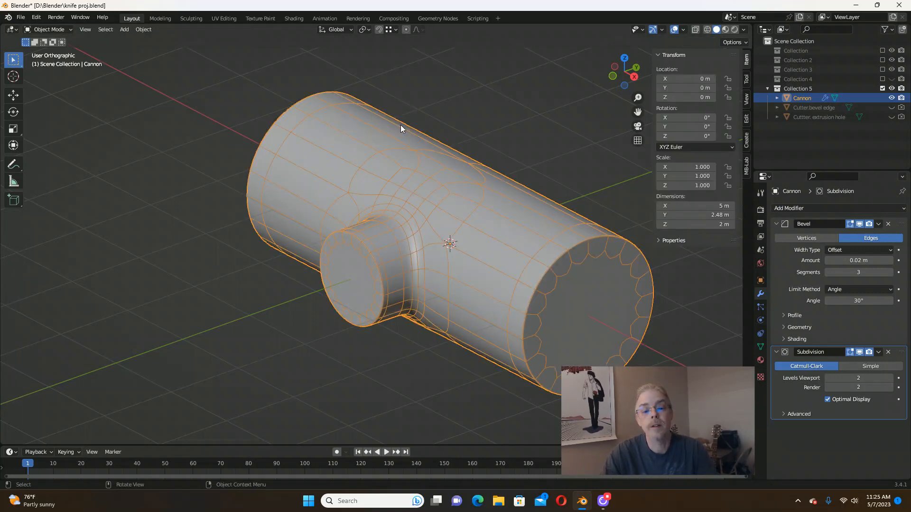
pyautogui.hotkey('alt', 'a')
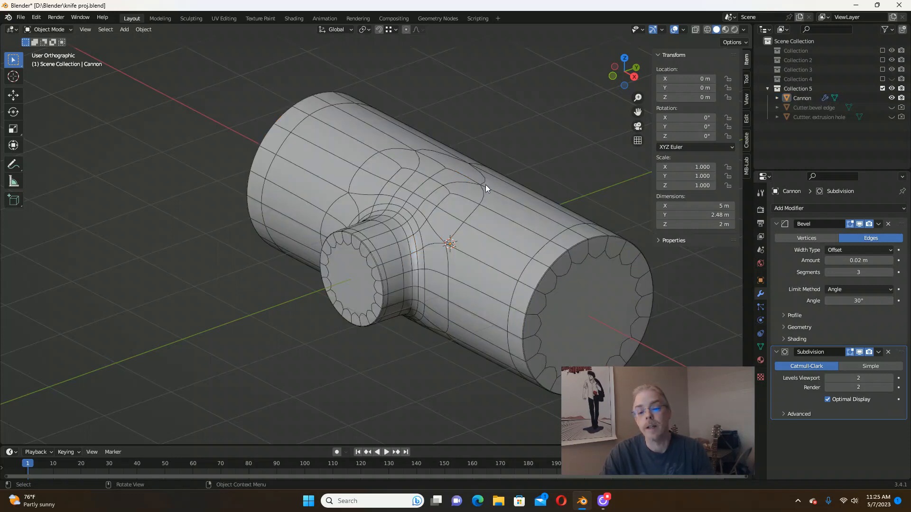
# Turn off Optimal Display in the Subdivision modifier and examine all subdivided edges around the side tube in Object Mode.
pyautogui.click(827, 399)
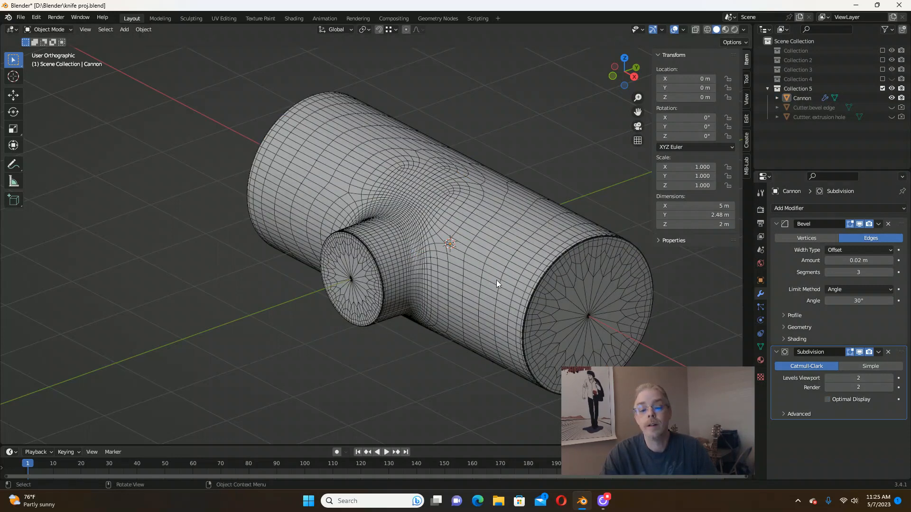
pyautogui.moveTo(497, 280); pyautogui.dragTo(529, 261, button='middle')
pyautogui.moveTo(408, 190); pyautogui.dragTo(474, 171, button='middle')
pyautogui.moveTo(457, 130); pyautogui.dragTo(404, 185, button='middle')
pyautogui.scroll(3, 388, 269)
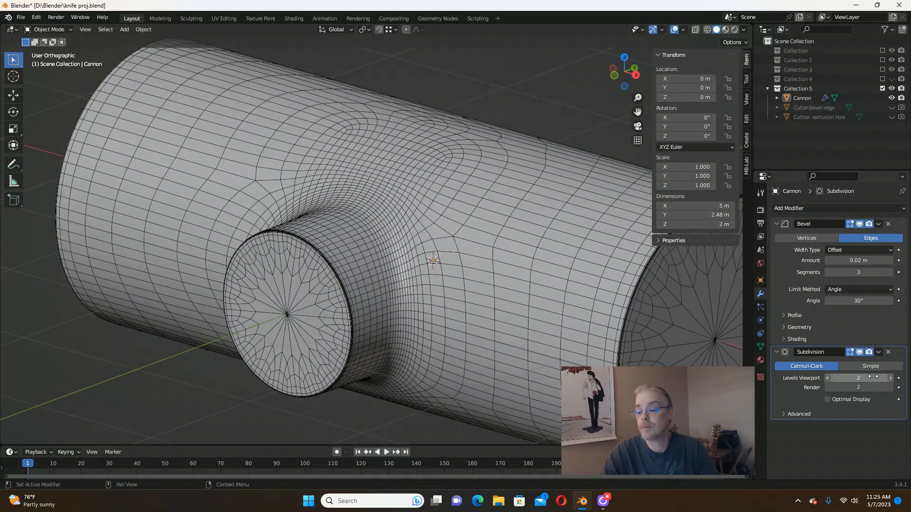
# Turn Optimal Display back on and examine the simplified wireframe along the cannon and its side tube.
pyautogui.click(828, 399)
pyautogui.scroll(-1, 339, 206)
pyautogui.scroll(-3, 339, 206)
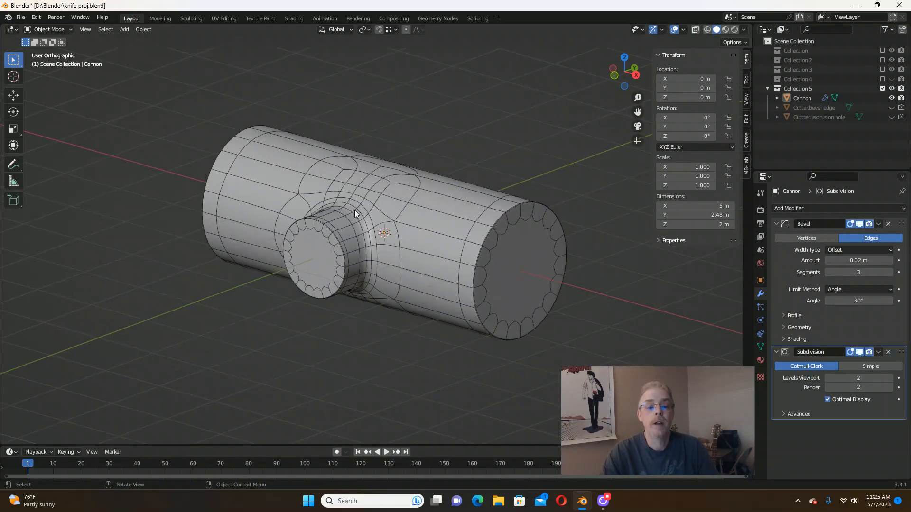
pyautogui.moveTo(354, 210); pyautogui.dragTo(414, 220, button='middle')
pyautogui.scroll(-2, 301, 212)
pyautogui.scroll(1, 295, 204)
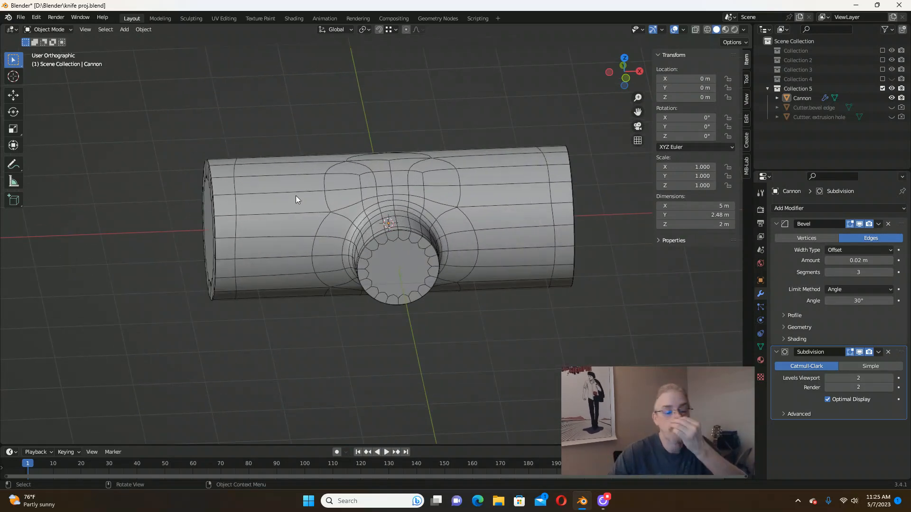
pyautogui.moveTo(295, 195); pyautogui.dragTo(357, 210, button='middle')
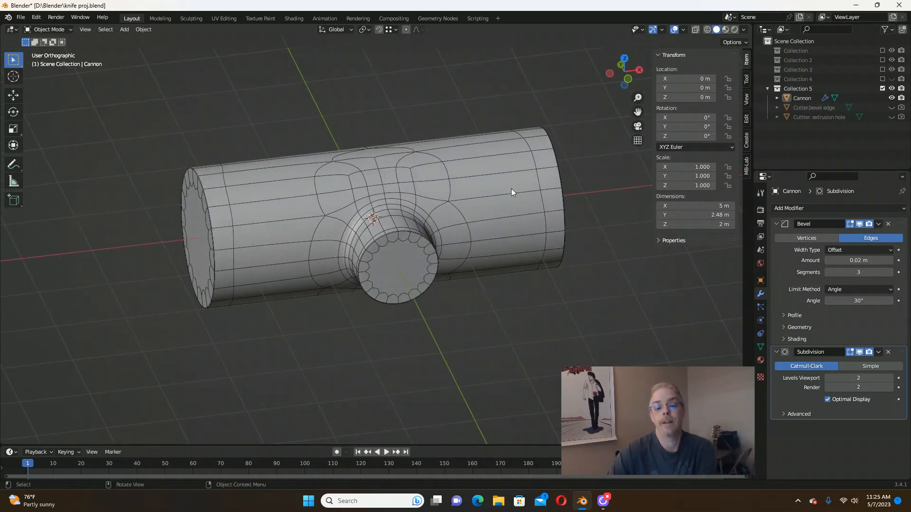
pyautogui.scroll(3, 377, 212)
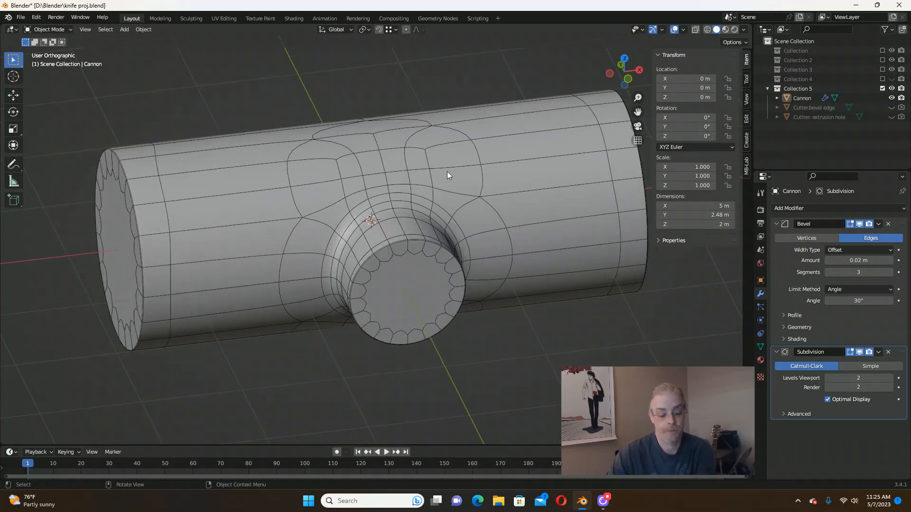
# Hide the wireframe overlay and examine the cannon's smooth shading around the side tube.
pyautogui.press('q')
pyautogui.click(446, 173)
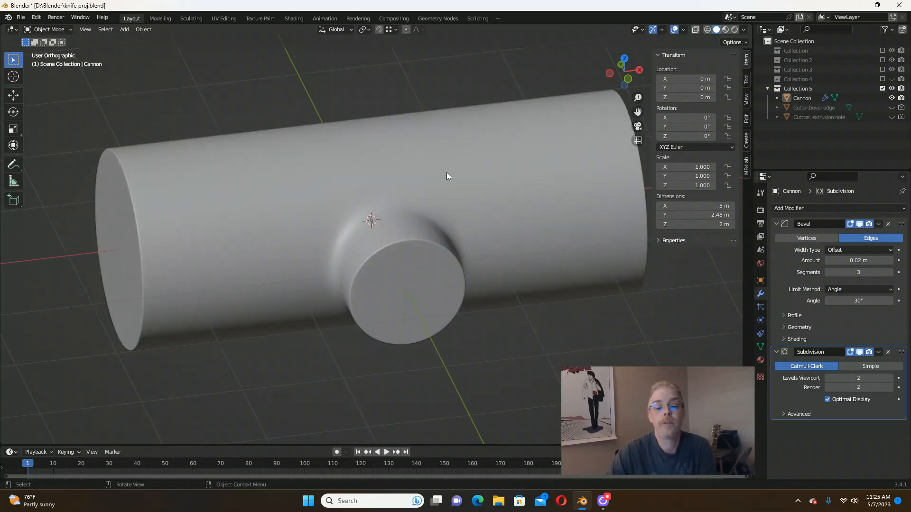
pyautogui.moveTo(446, 173)
pyautogui.mouseDown(button='middle')
pyautogui.moveTo(462, 141)
pyautogui.moveTo(463, 166)
pyautogui.mouseUp(button='middle')
pyautogui.scroll(-3, 441, 202)
pyautogui.scroll(3, 414, 250)
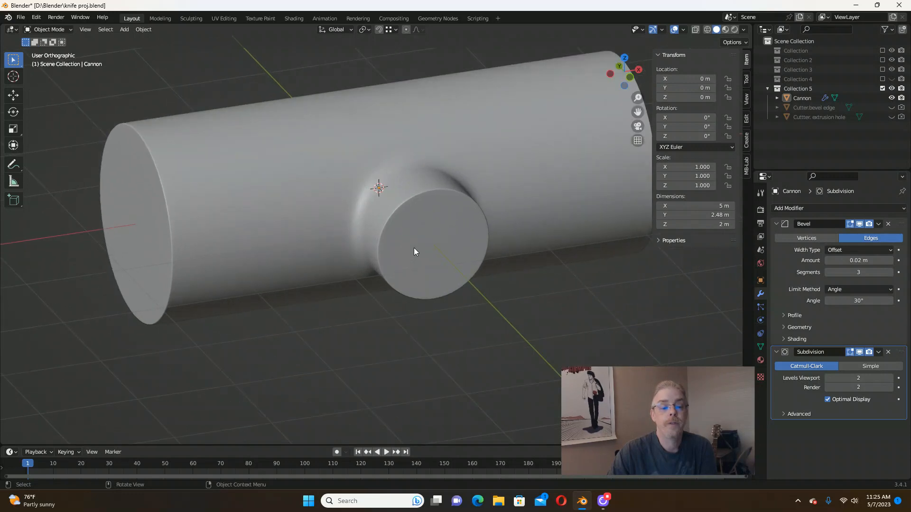
pyautogui.moveTo(414, 251); pyautogui.dragTo(446, 236, button='middle')
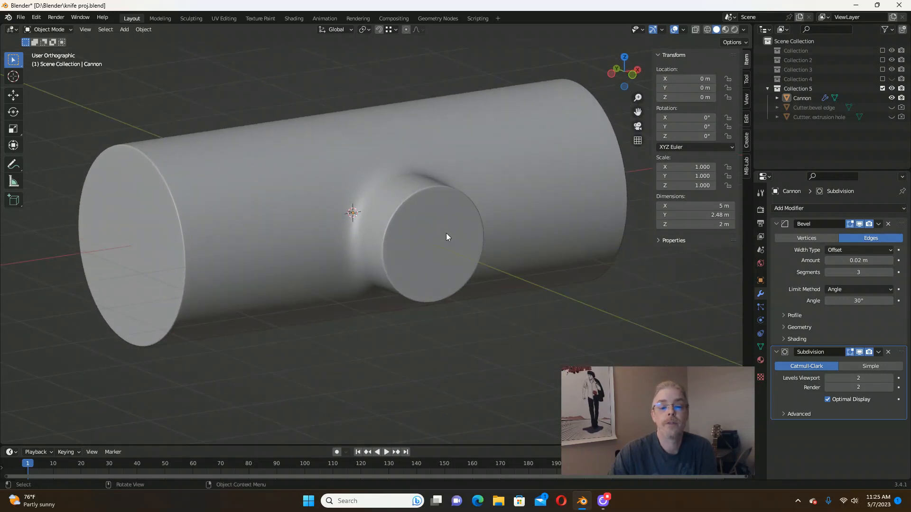